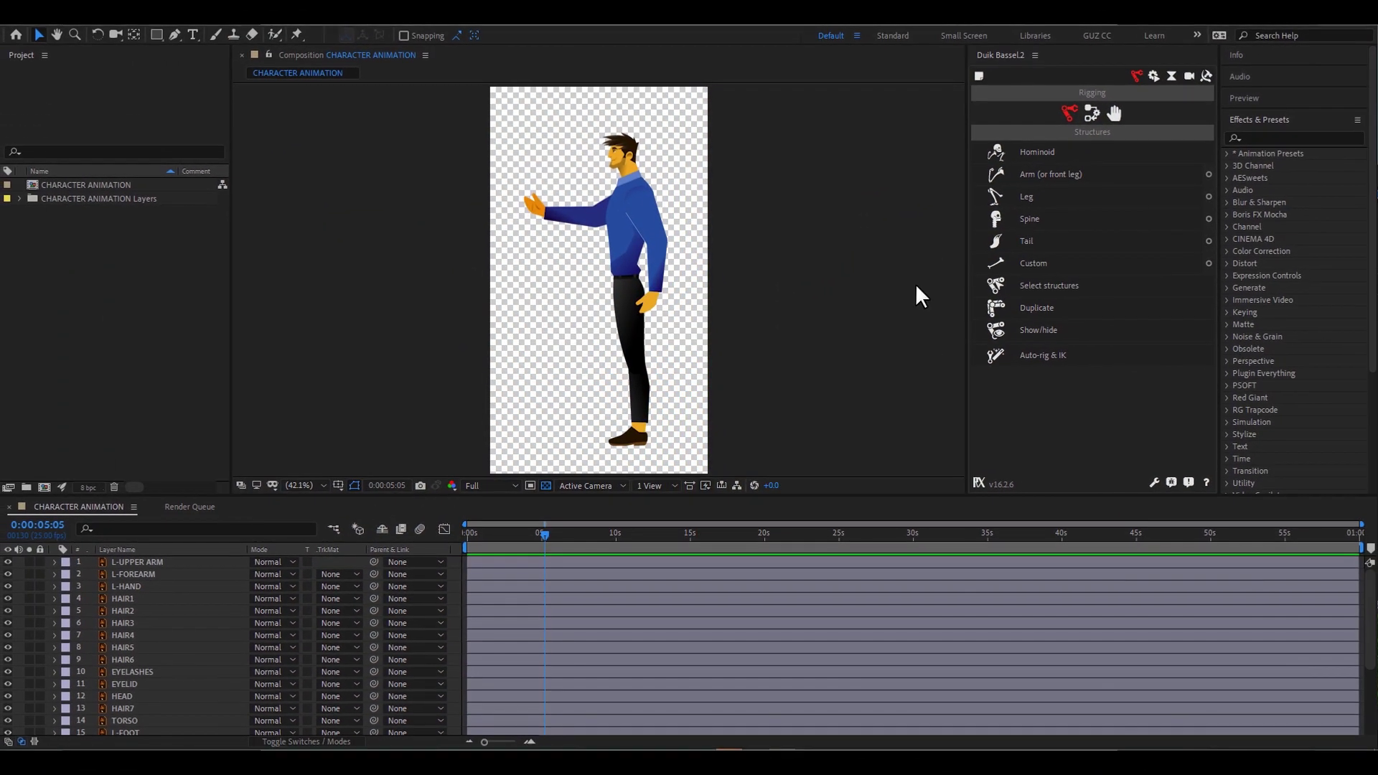
- Give the left arm layers, L-UPPER ARM through L-HAND, a brown label
scroll(789, 308, "up", 3)
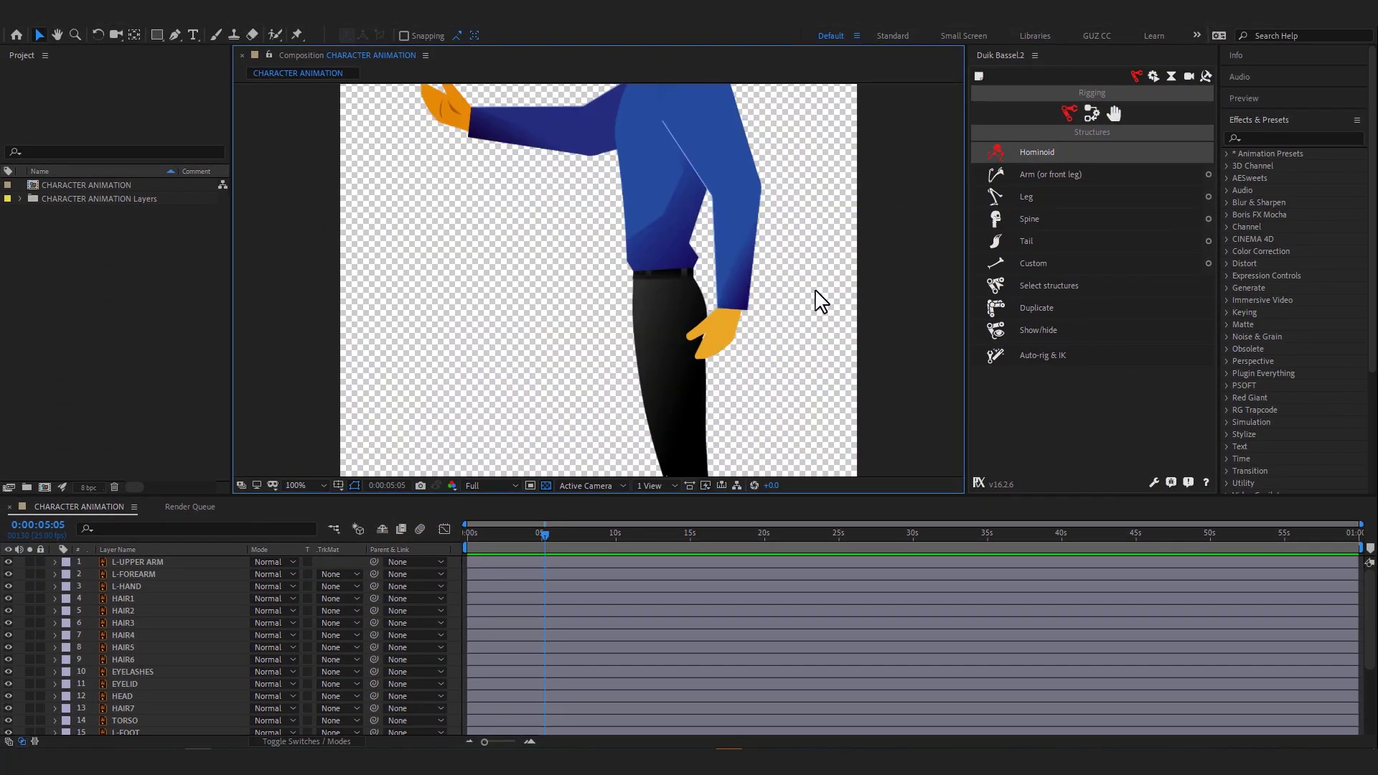
left_click(757, 208)
scroll(824, 184, "down", 1)
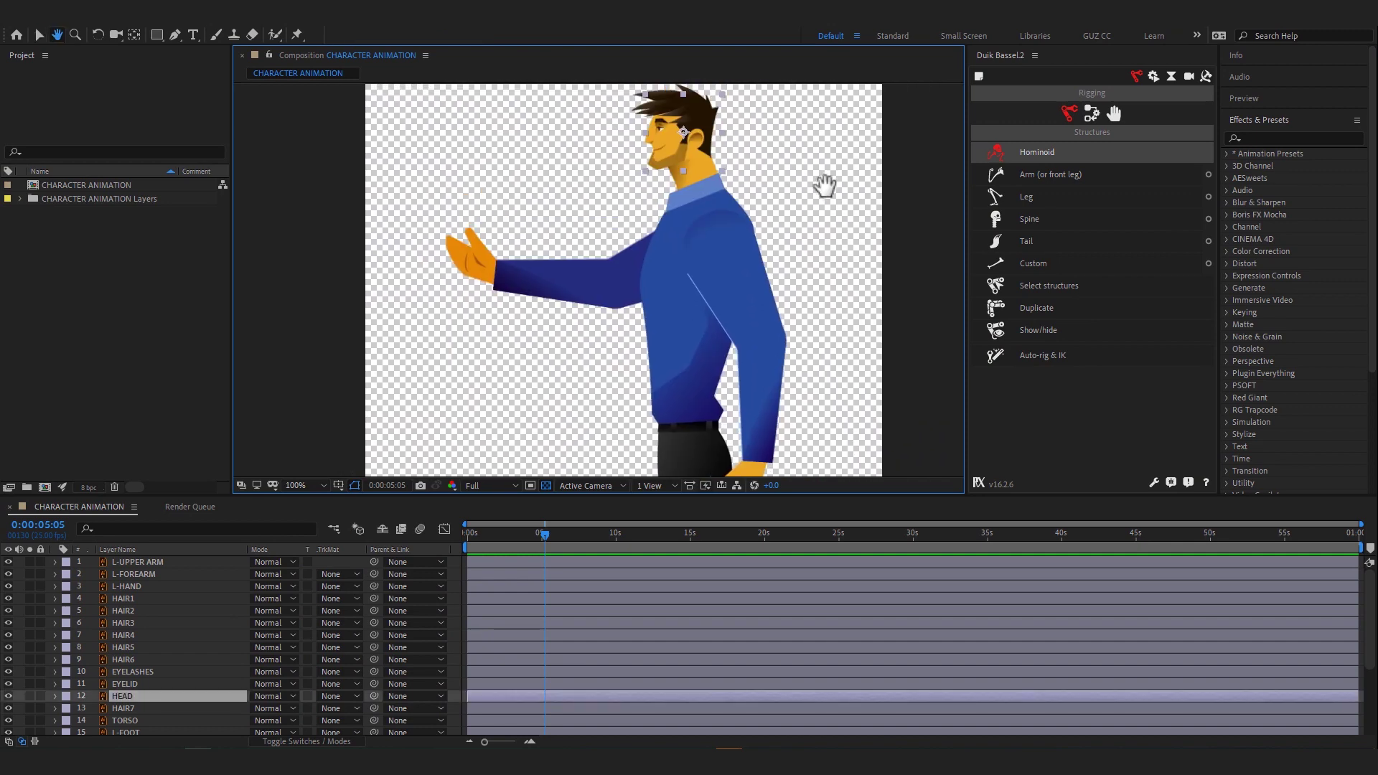
key("ctrl+a")
scroll(799, 338, "down", 1)
left_click(800, 338)
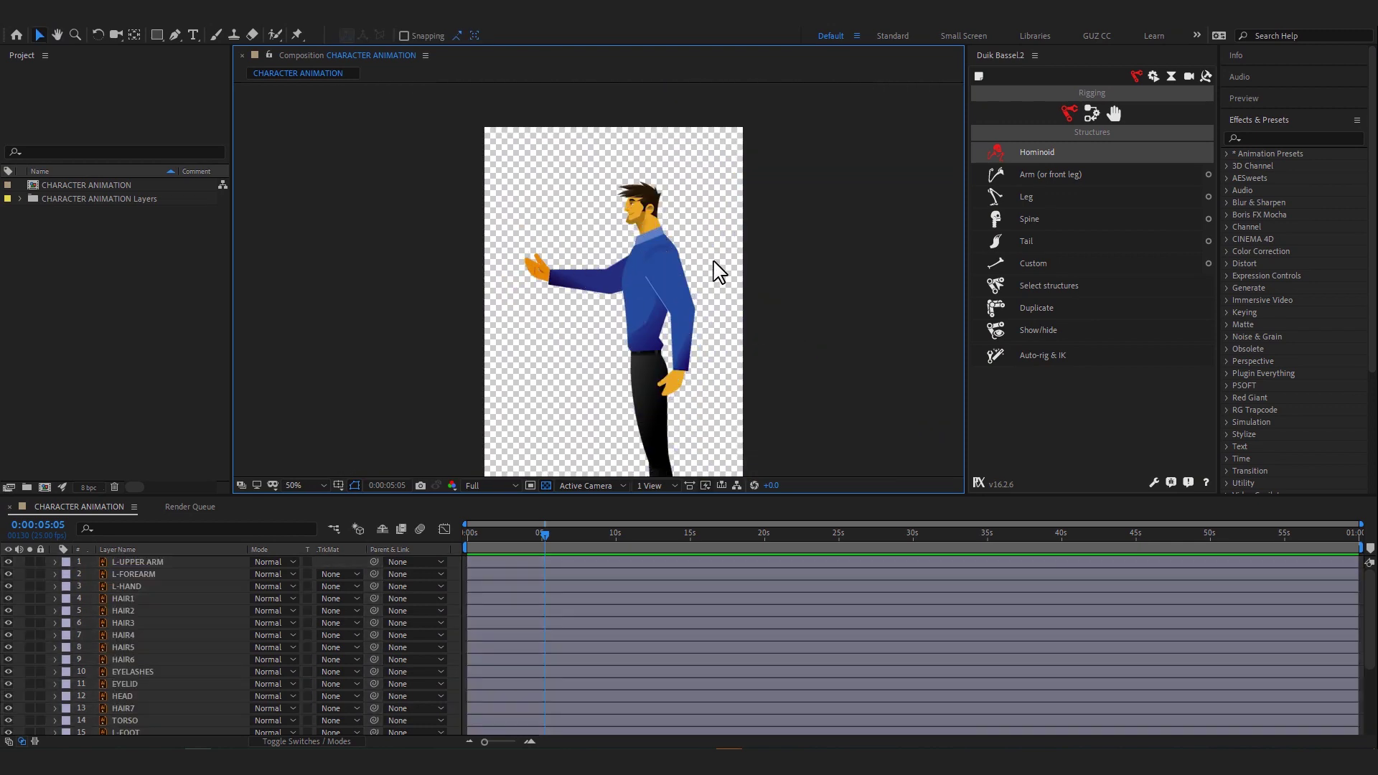
scroll(747, 308, "down", 2)
left_click(134, 561)
left_click(144, 587, "shift")
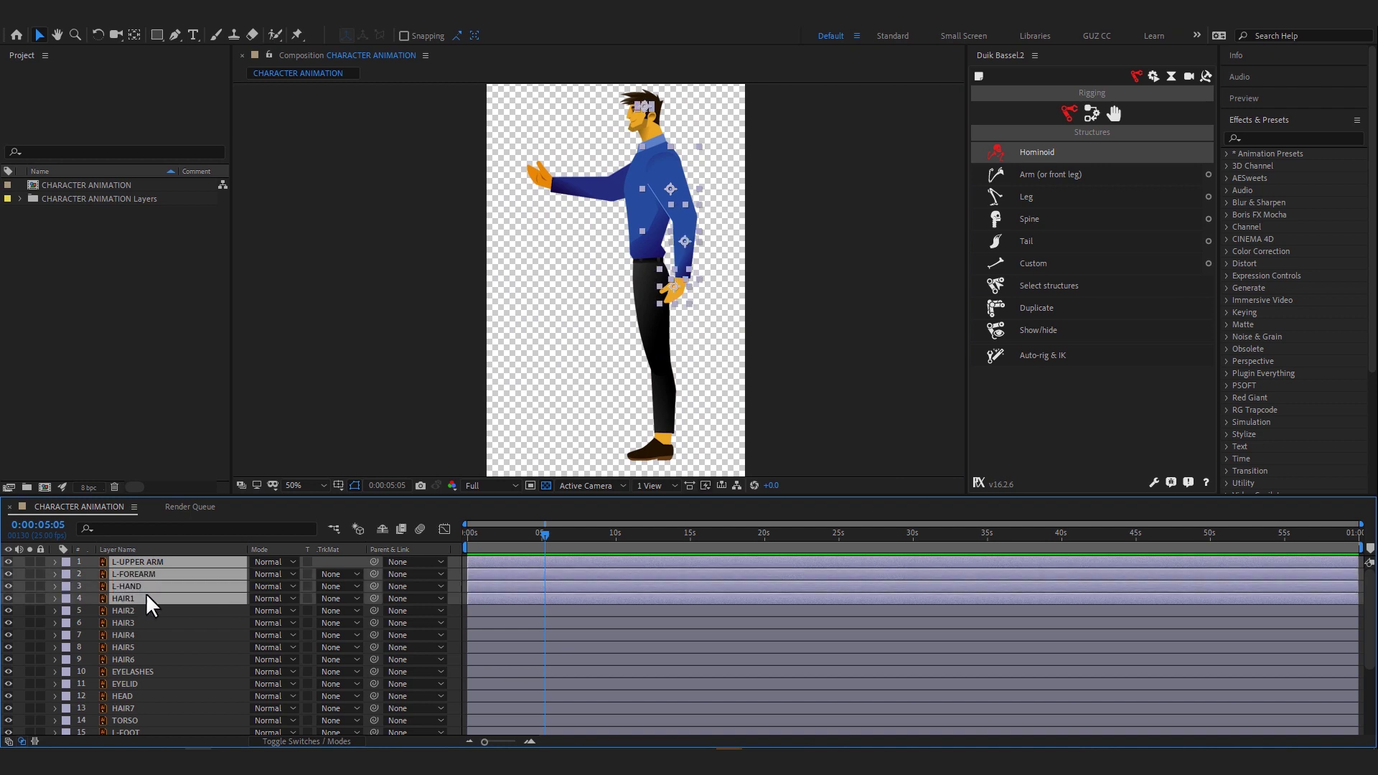
left_click(66, 587)
left_click(100, 534)
- Label the hair layers HAIR1 through HAIR7 orange
left_click(137, 598)
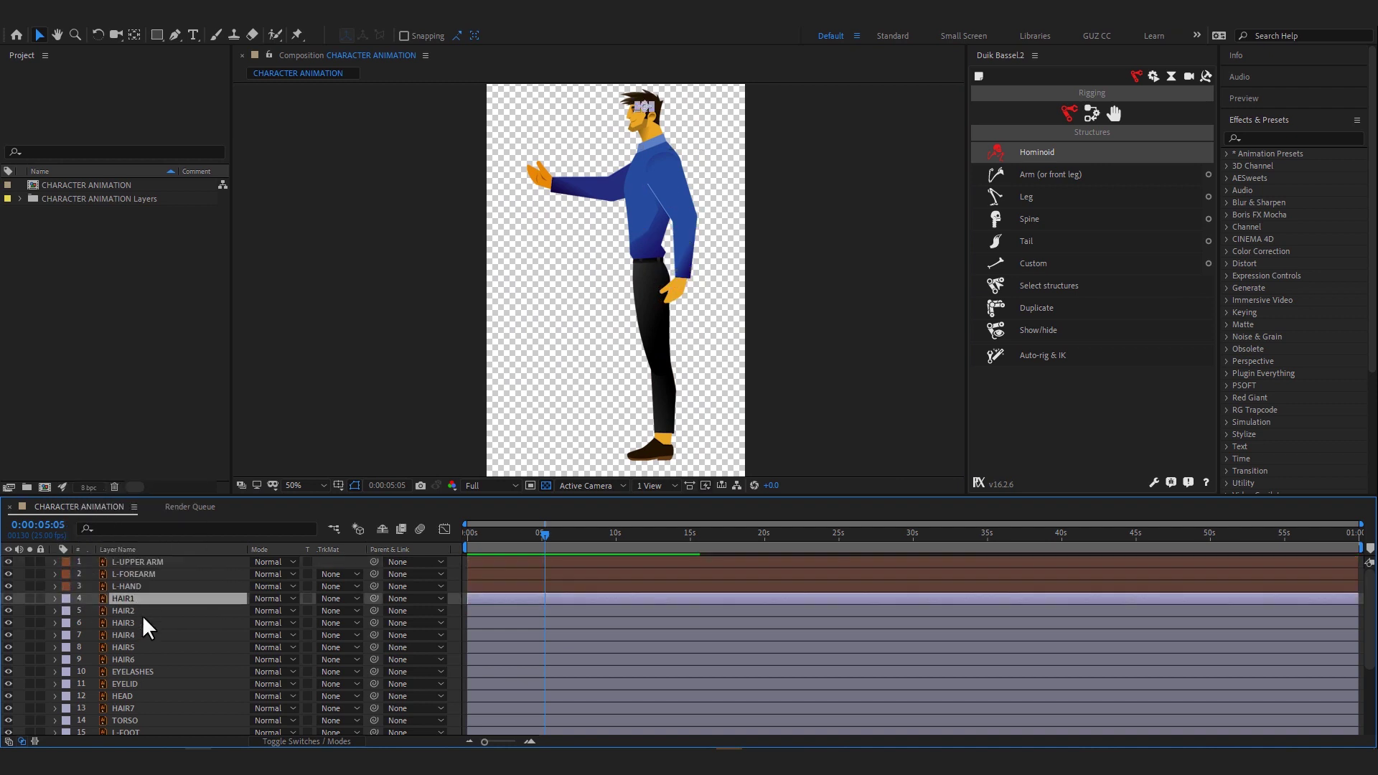
left_click(138, 660, "shift")
left_click(66, 660)
left_click(99, 577)
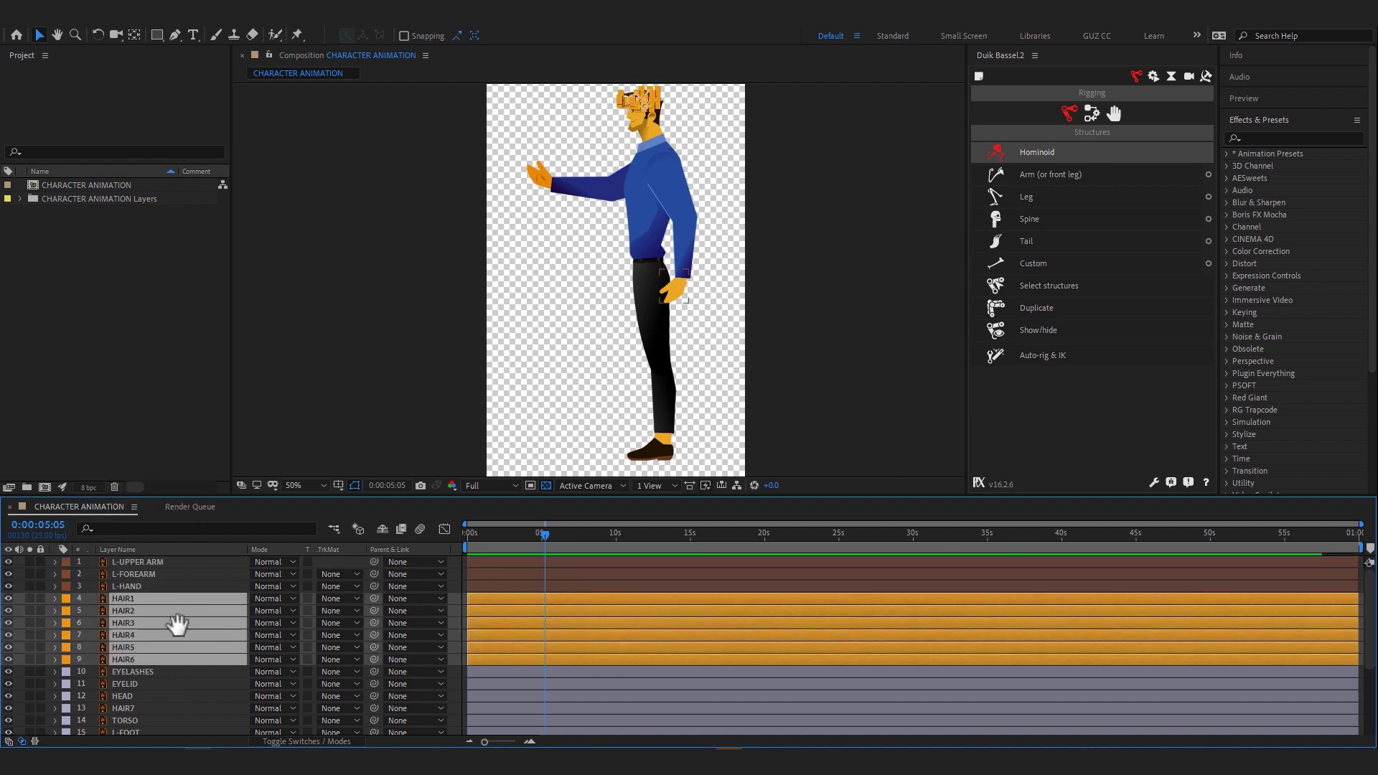
scroll(169, 617, "down", 1)
left_click(155, 636)
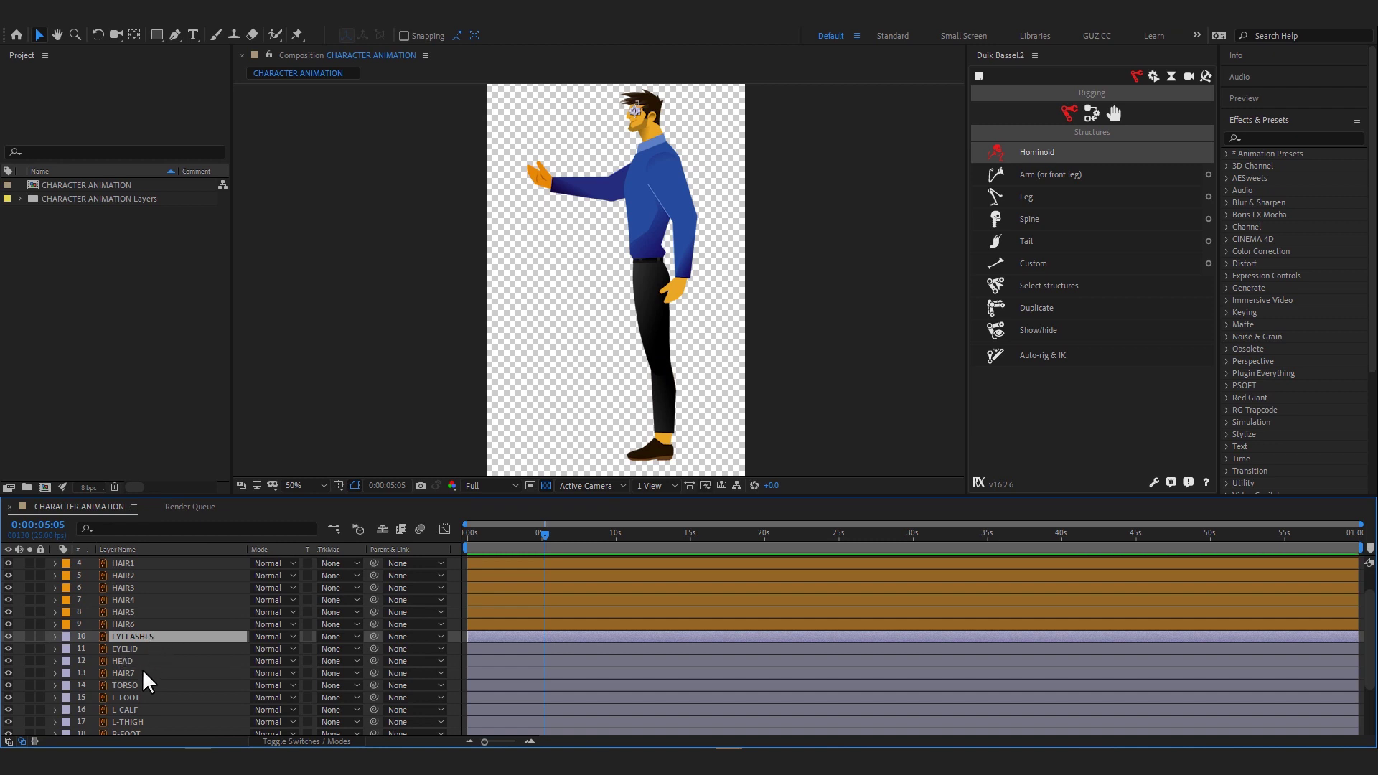
left_click(143, 673)
left_click(66, 673)
left_click(107, 590)
- Label HEAD, EYELASHES and EYELID pink, and give TORSO a teal label
left_click(132, 661)
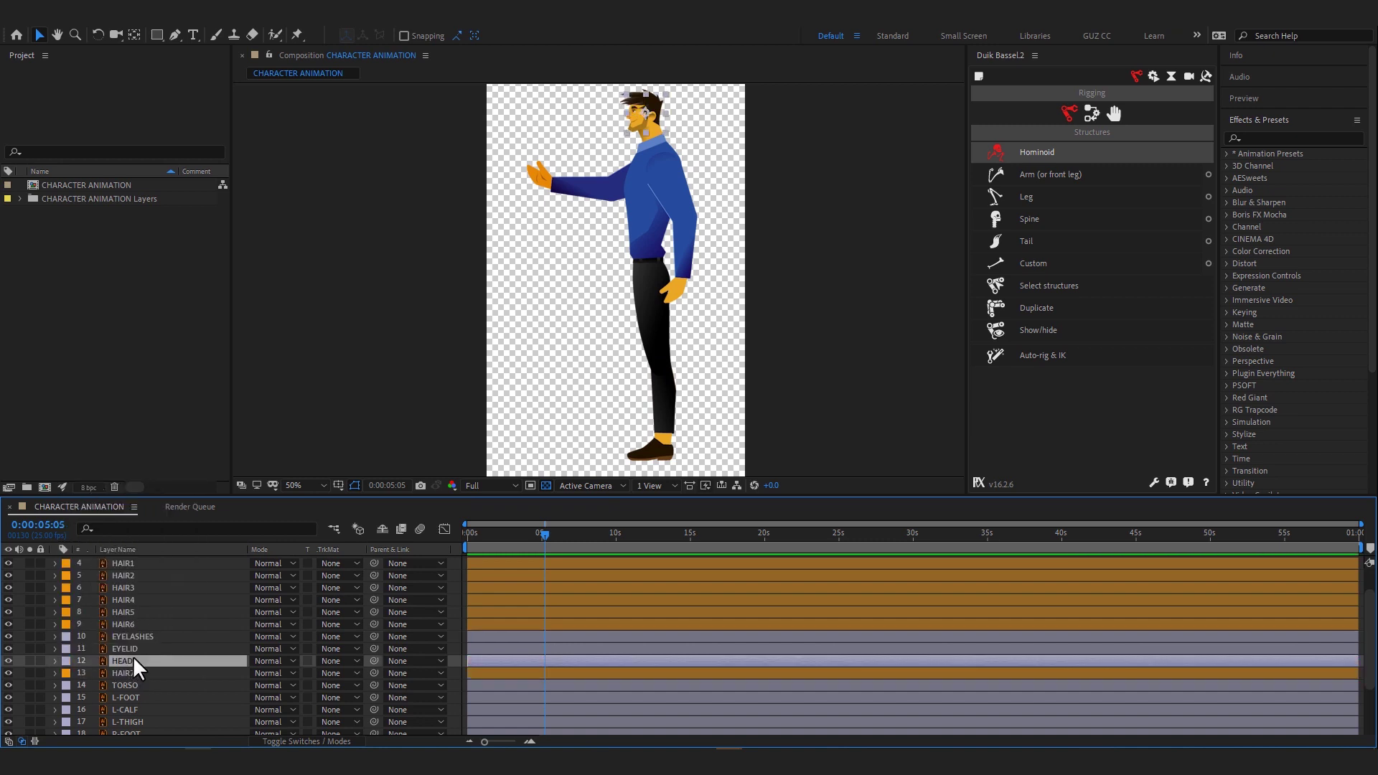
left_click(123, 636, "shift")
left_click(66, 648)
left_click(83, 630)
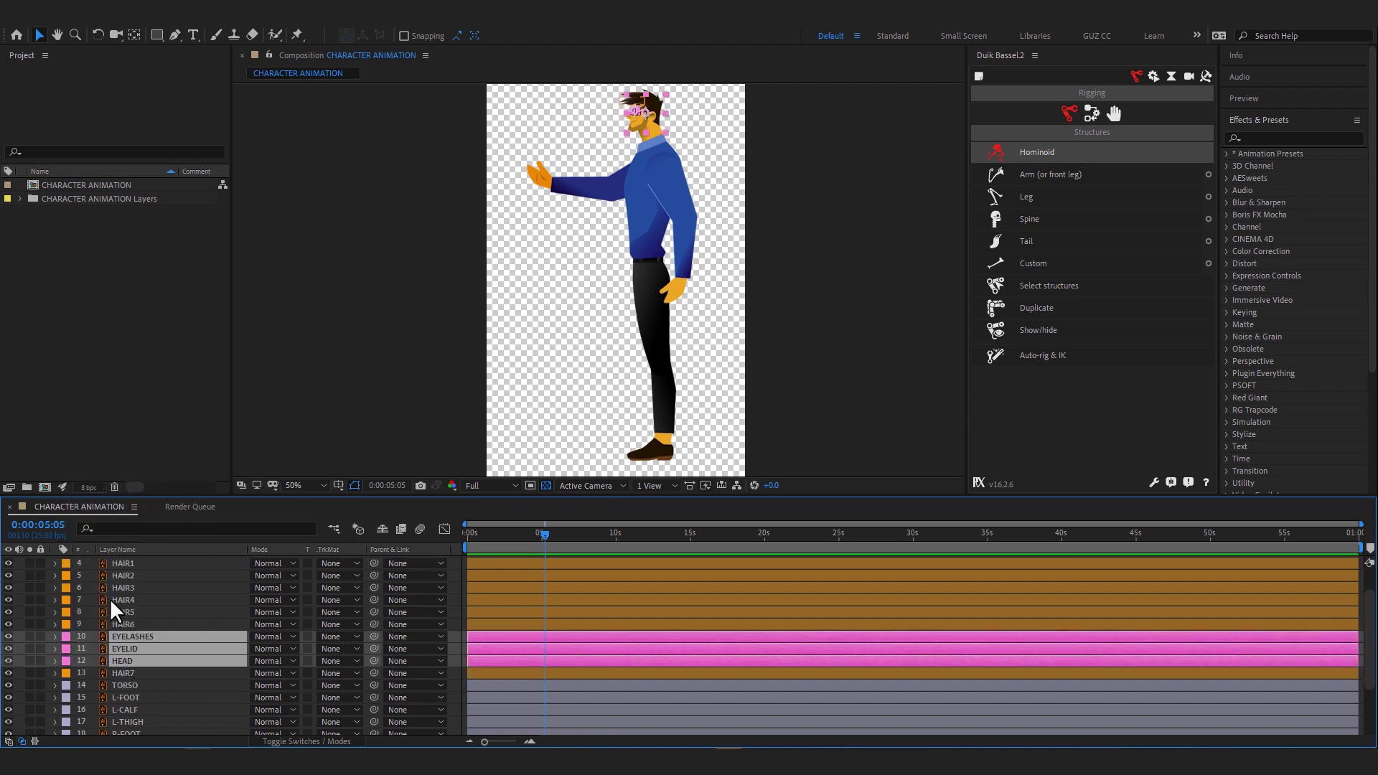
left_click(65, 685)
left_click(108, 652)
- Label the left leg layers (L-FOOT to L-THIGH) purple and the right leg layers green
left_click(140, 696)
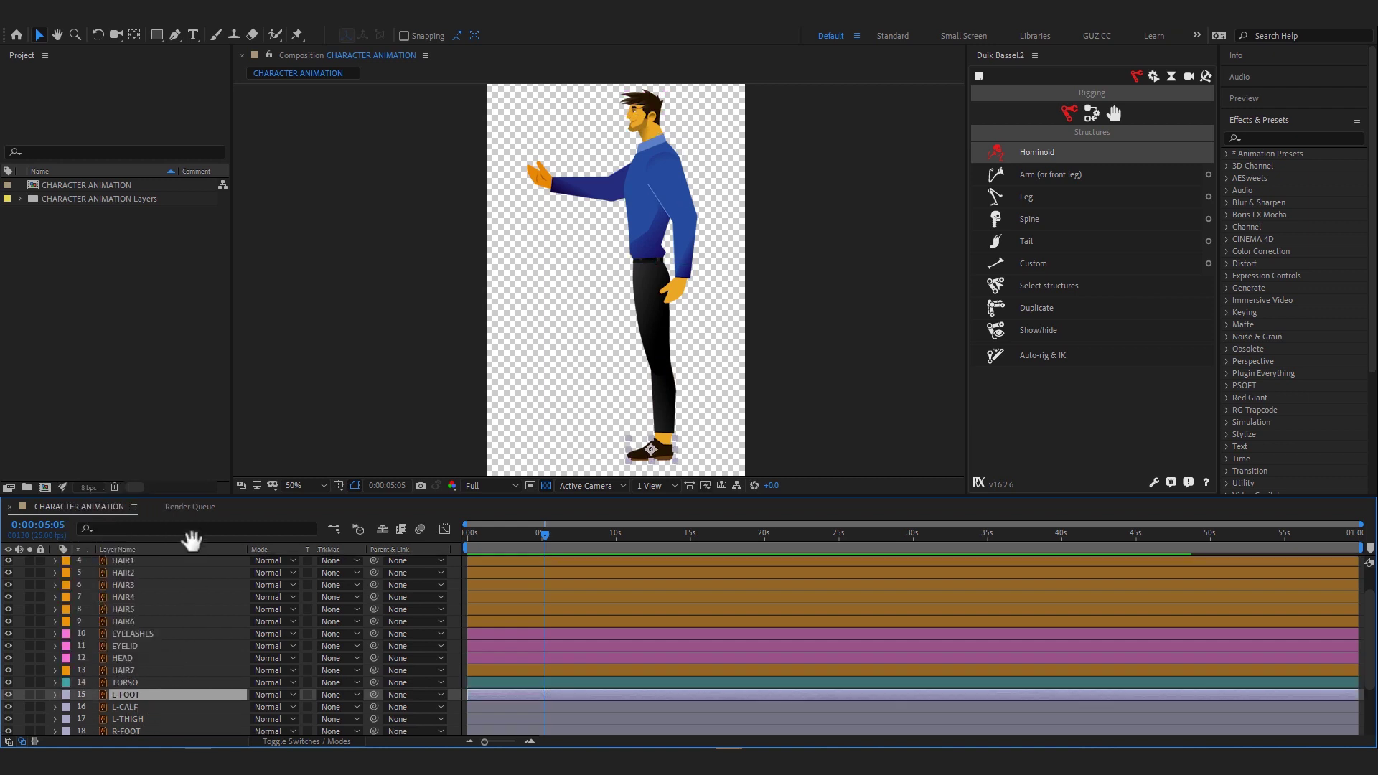
scroll(208, 535, "down", 3)
left_click(140, 653, "shift")
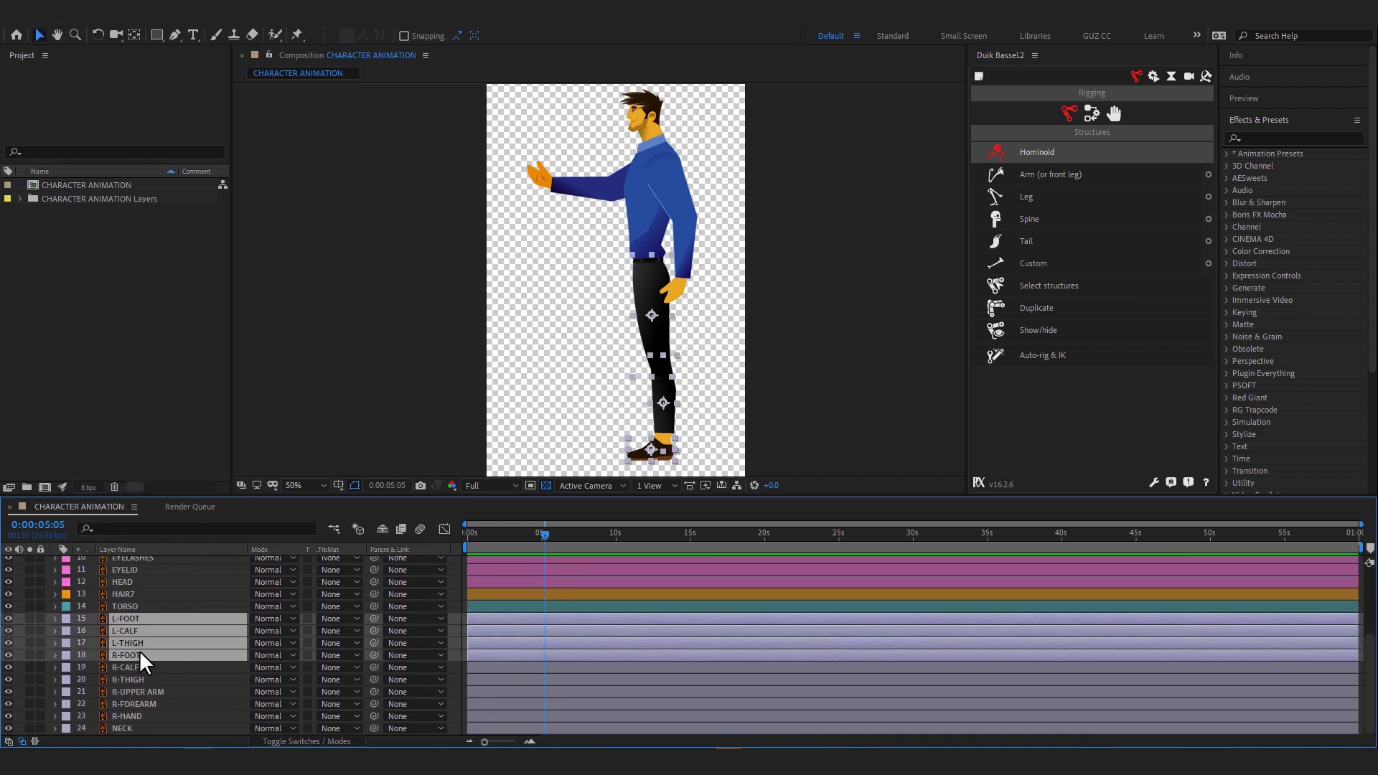
left_click(144, 654, "ctrl")
left_click(66, 643)
left_click(101, 544)
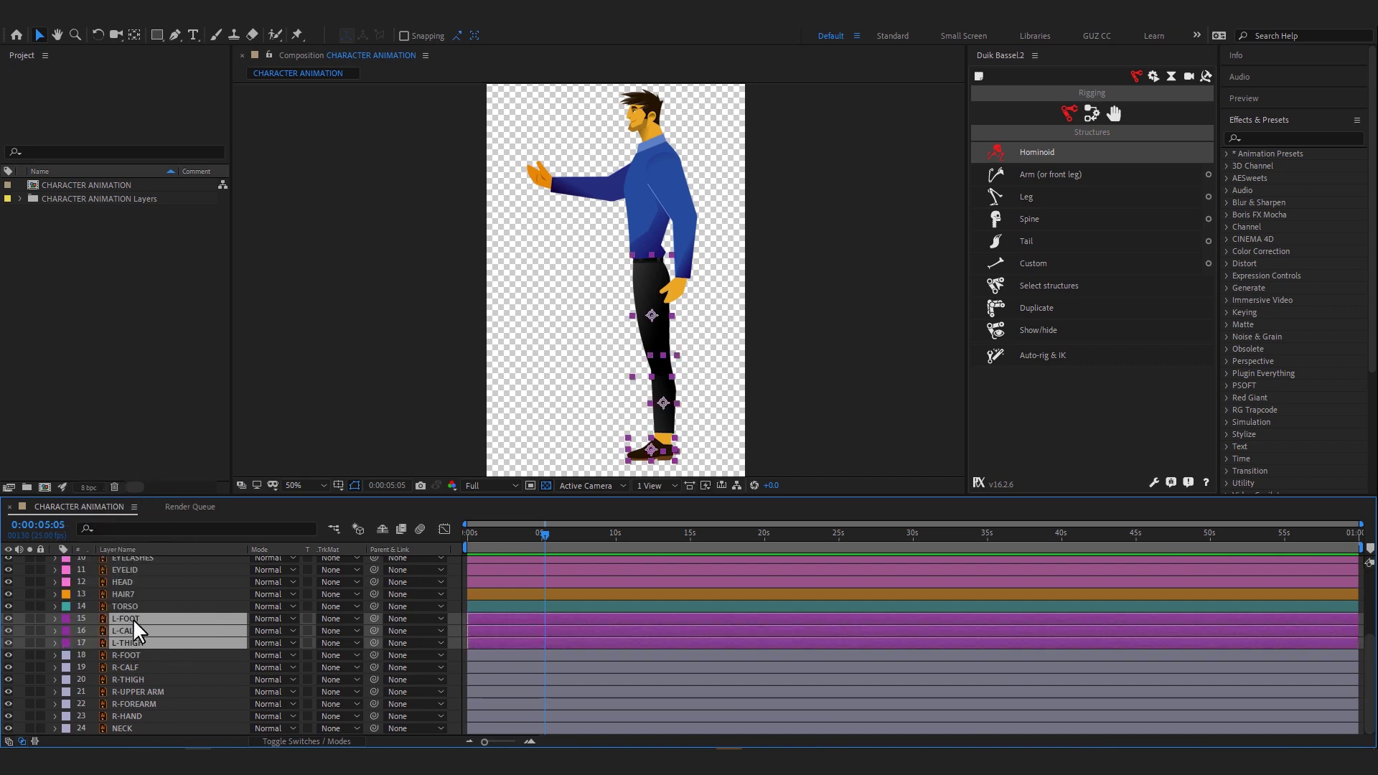
left_click(134, 656)
left_click(135, 680, "shift")
left_click(66, 660)
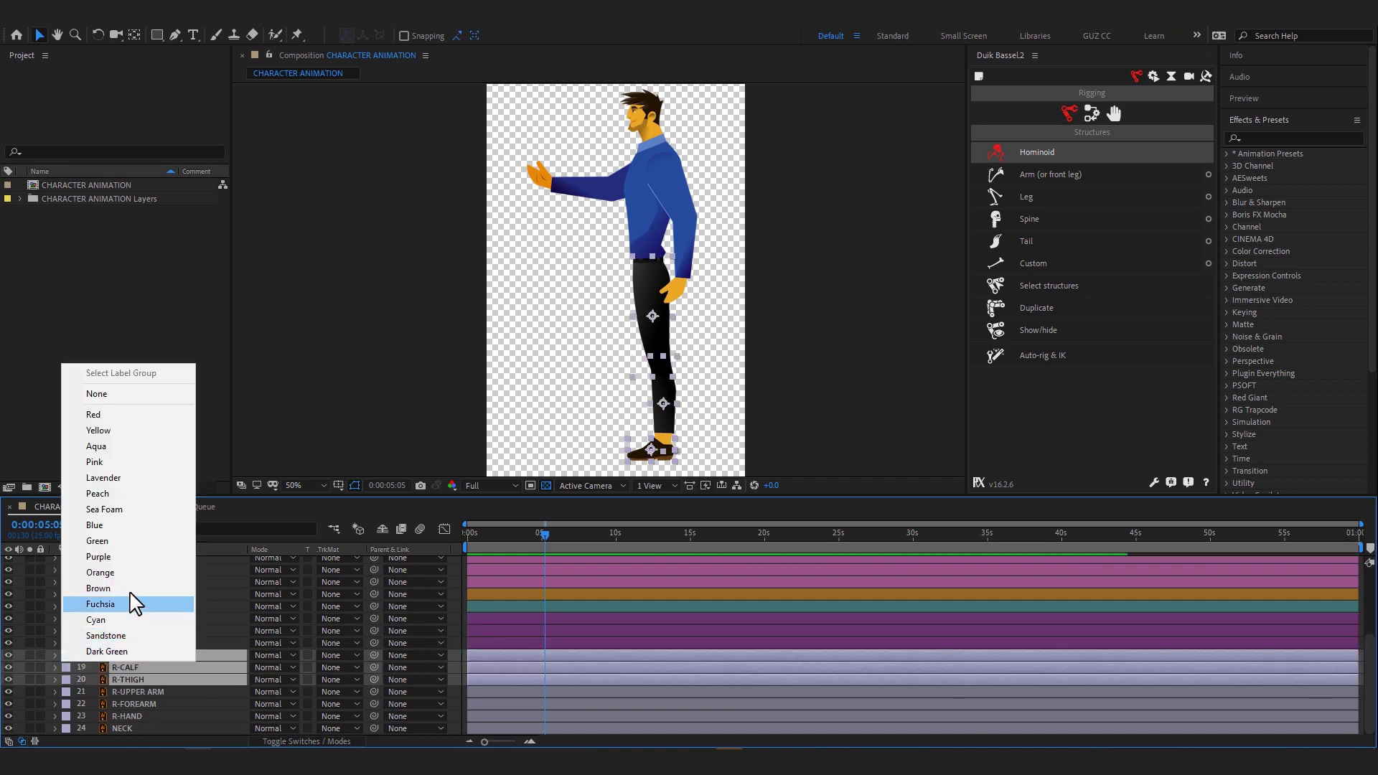
left_click(122, 544)
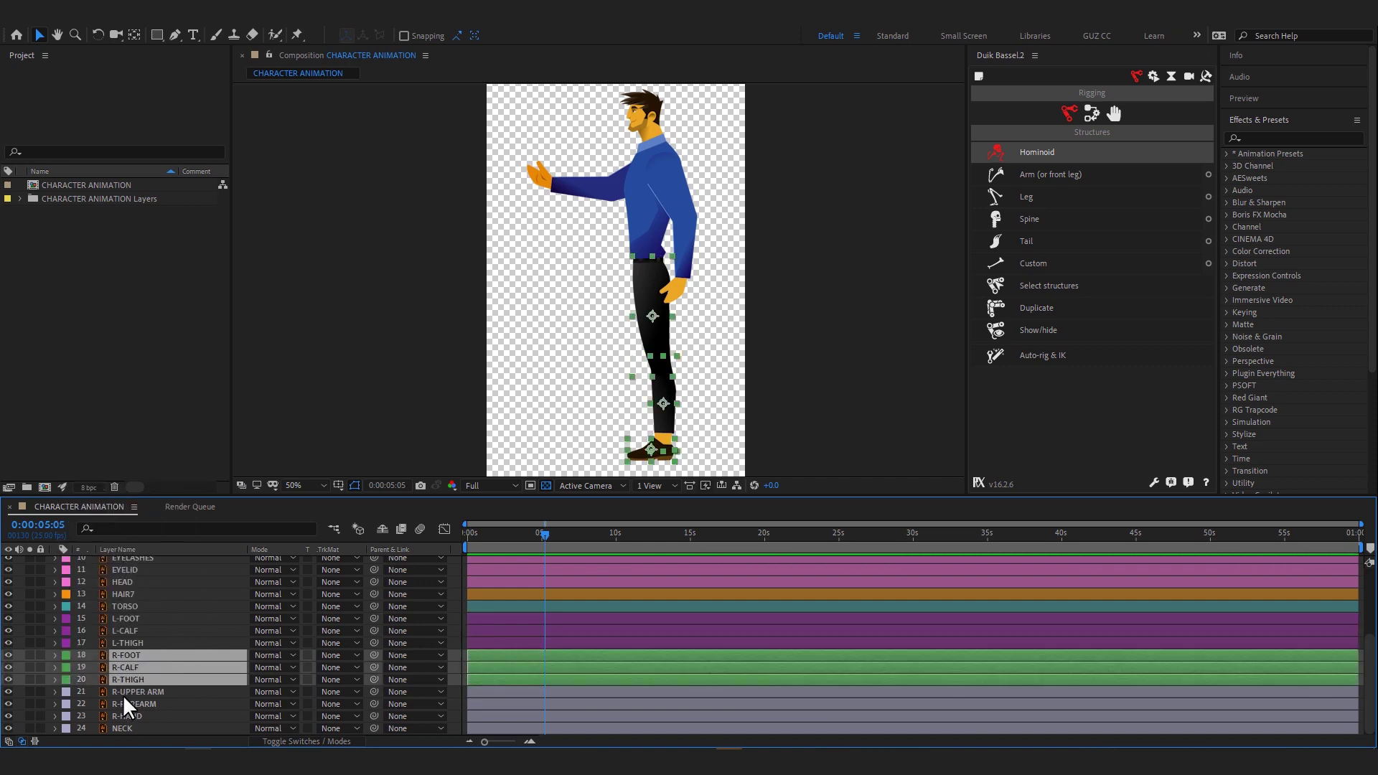
- Give the right arm layers, R-UPPER ARM through R-HAND, a sandstone label
left_click(144, 691)
left_click(140, 715, "shift")
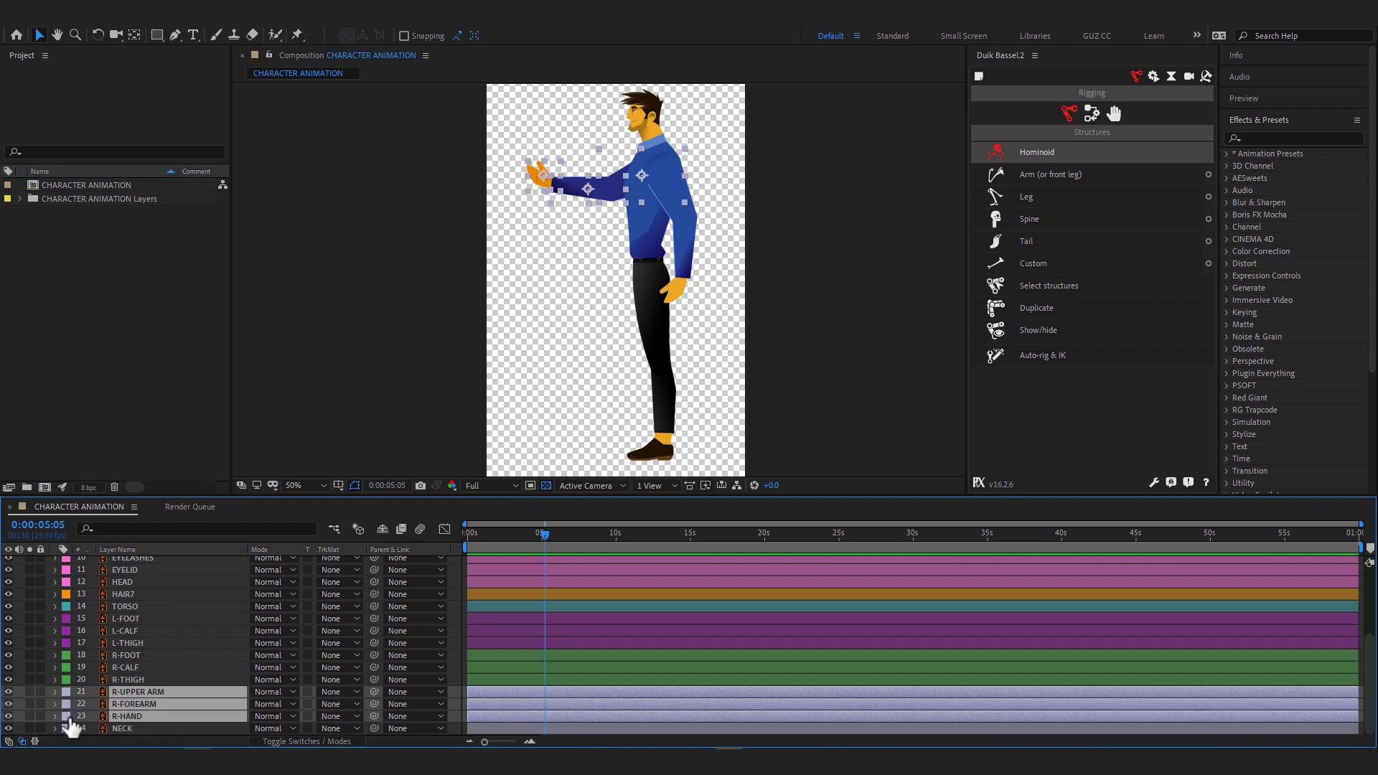
left_click(67, 716)
left_click(136, 701)
left_click(148, 727)
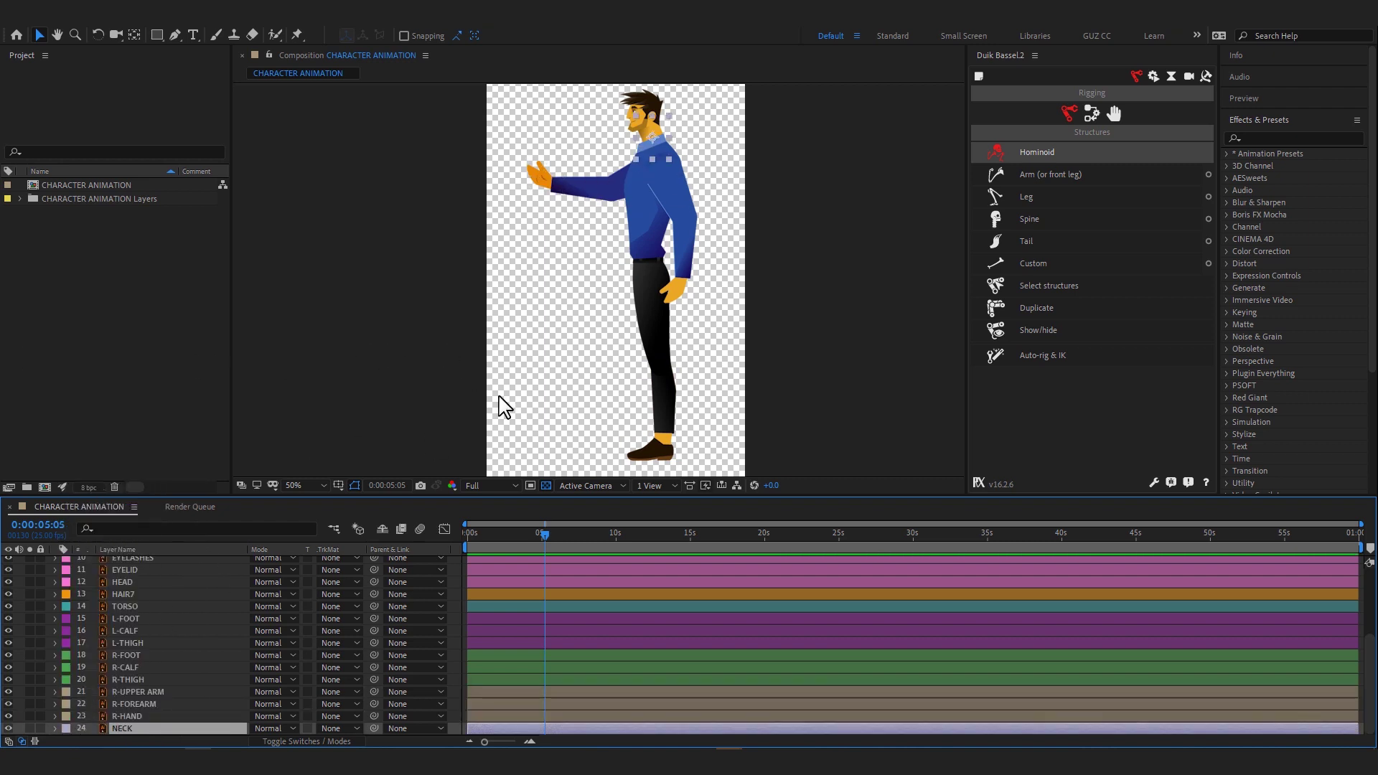
- Parent HAIR1 through HAIR7 to the HEAD layer
left_click(562, 426)
key("h")
mouse_move(557, 372)
left_mouse_down()
mouse_move(534, 342)
mouse_move(523, 350)
left_mouse_up()
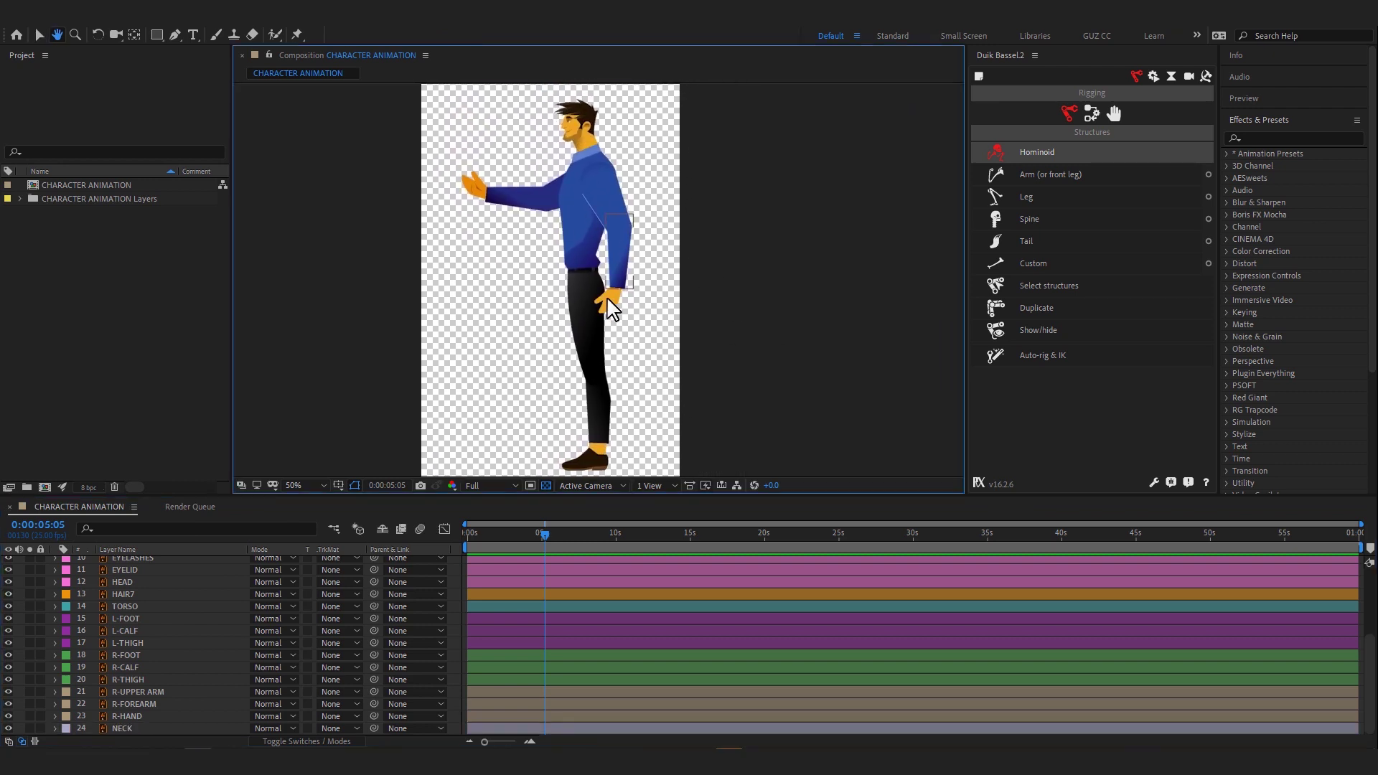
key("h")
mouse_move(613, 297)
left_mouse_down()
mouse_move(722, 271)
mouse_move(806, 200)
left_mouse_up()
scroll(799, 247, "up", 4)
scroll(152, 649, "up", 3)
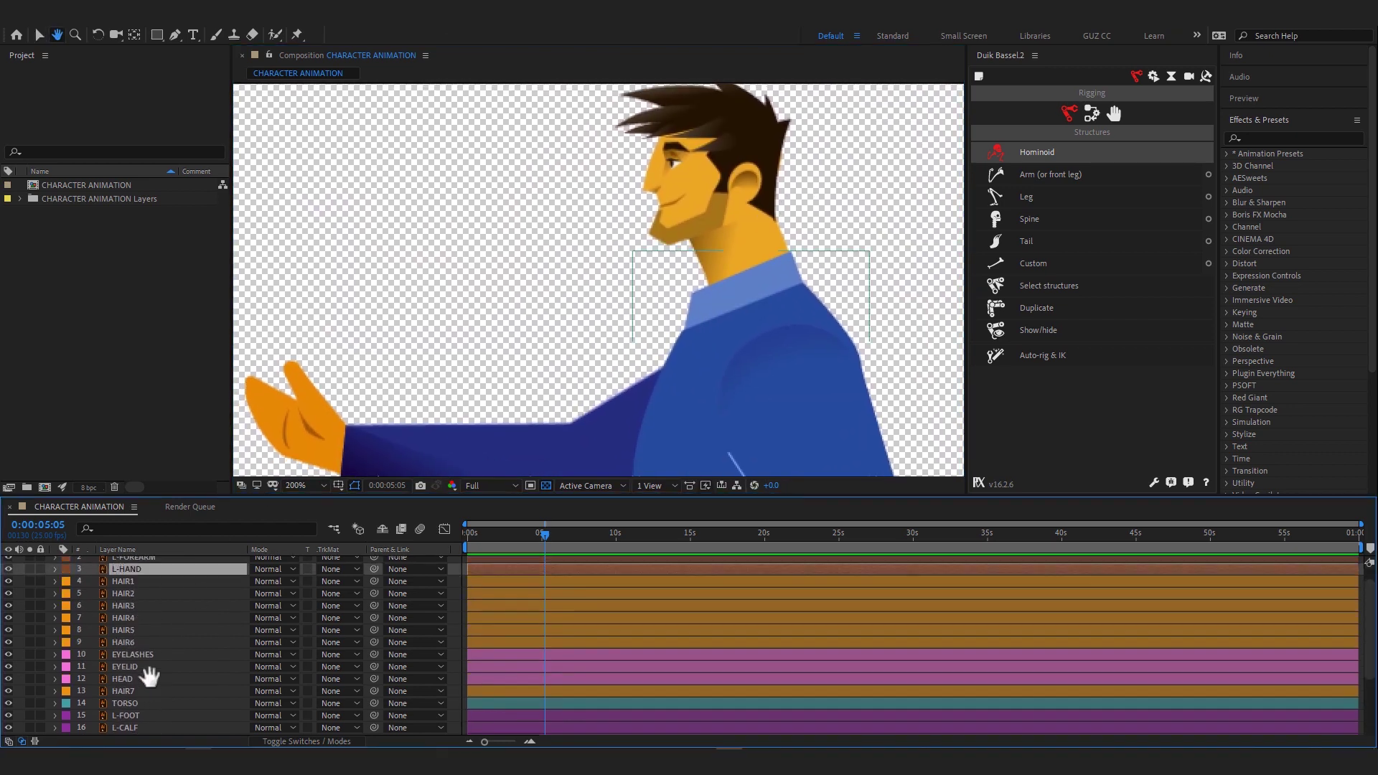
scroll(144, 689, "up", 2)
left_click(144, 596)
left_click(148, 658, "shift")
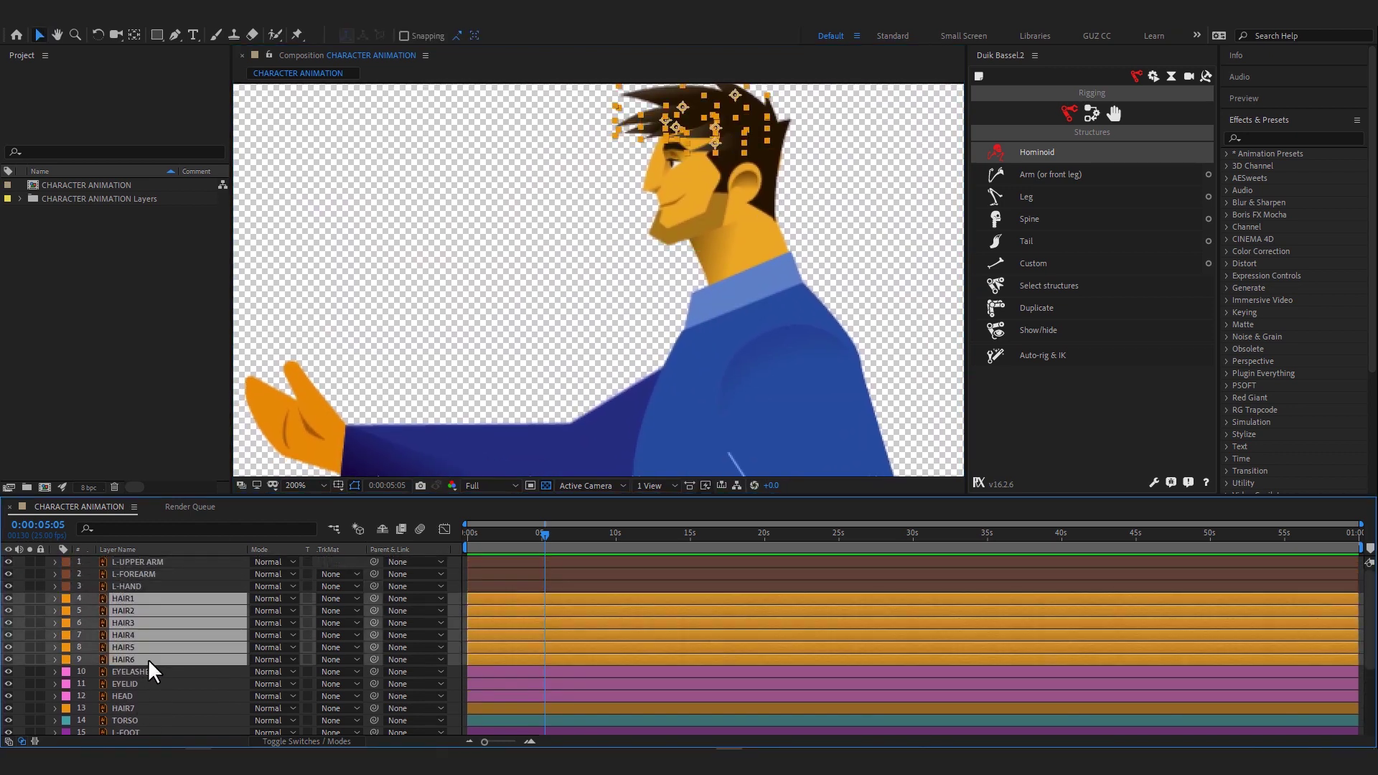
left_click(123, 708, "ctrl")
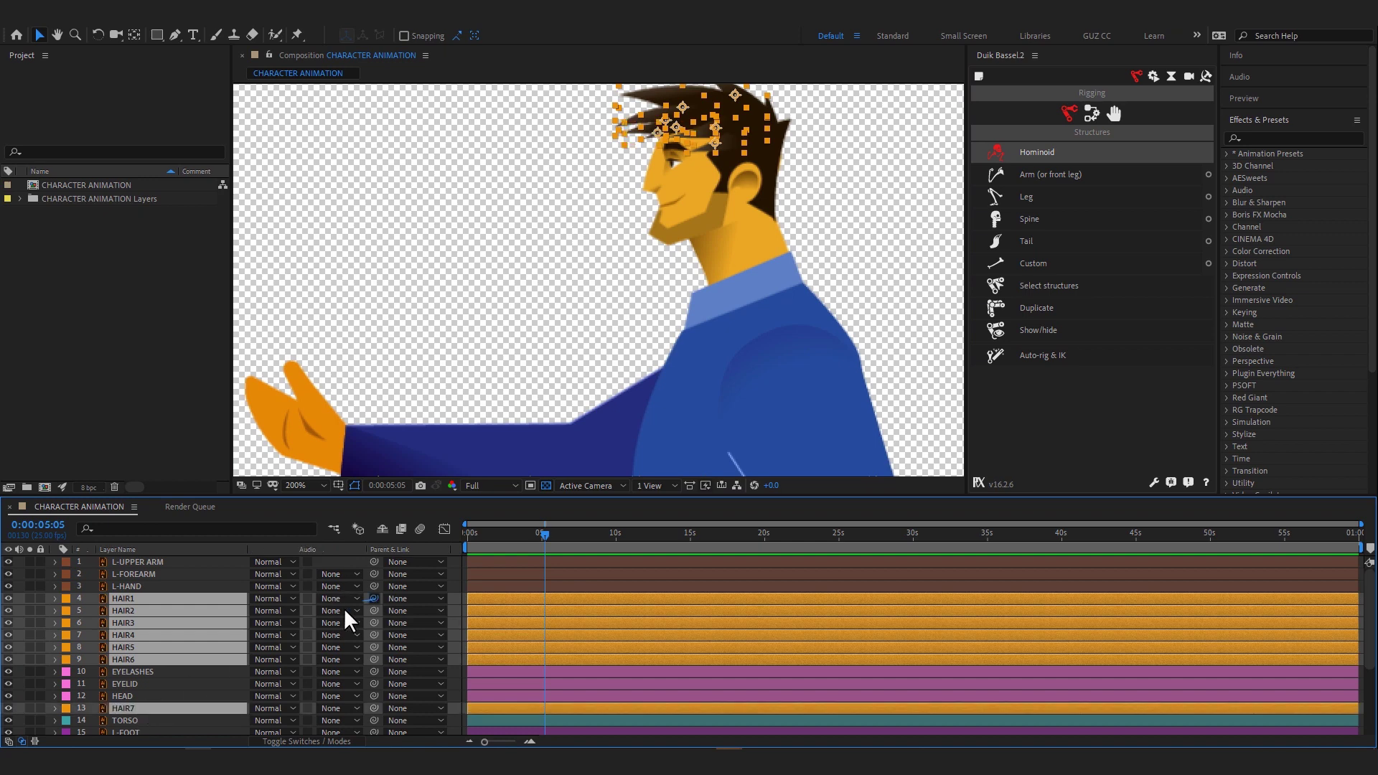
left_click_drag(343, 608, 144, 694)
- Parent EYELASHES and EYELID to HEAD, then solo the HEAD layer
left_click(141, 683)
left_click(155, 668, "shift")
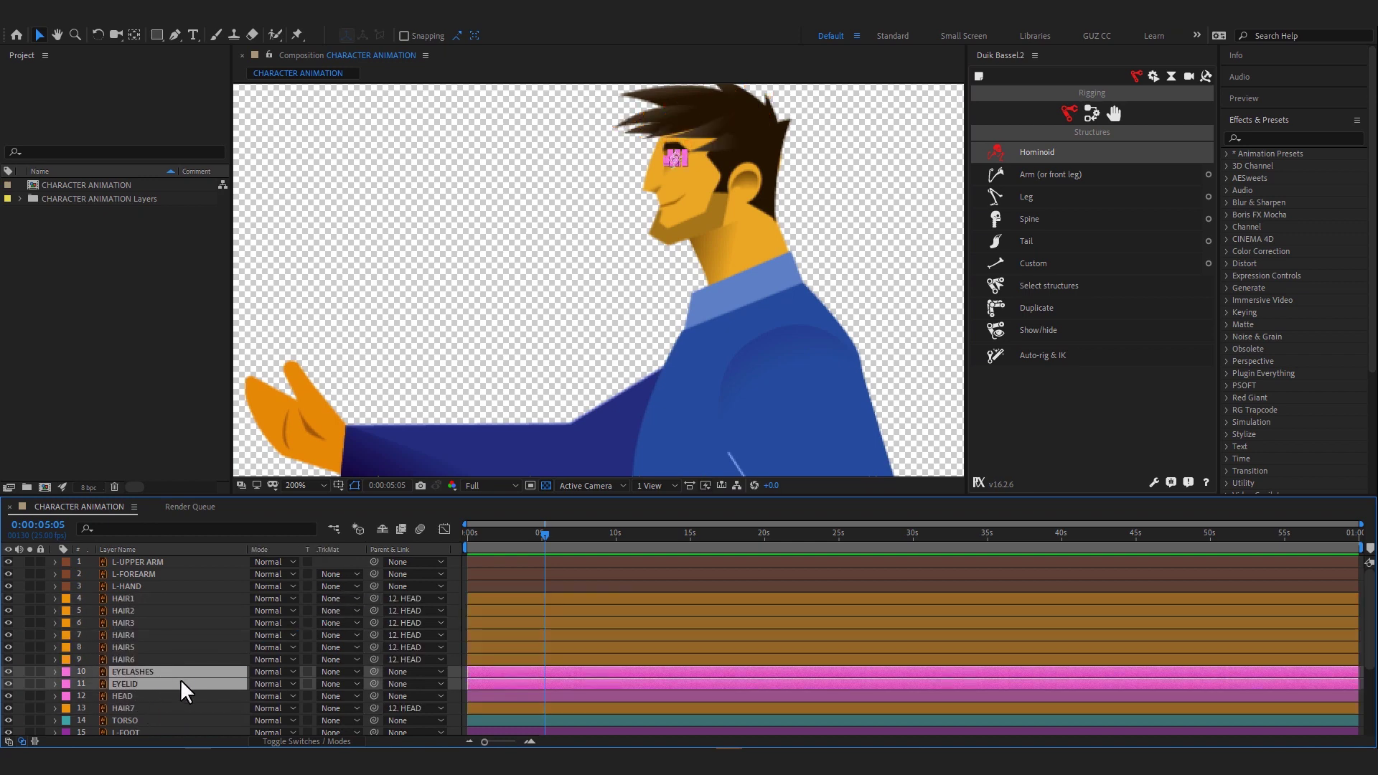
left_click_drag(374, 677, 208, 696)
left_click(203, 695)
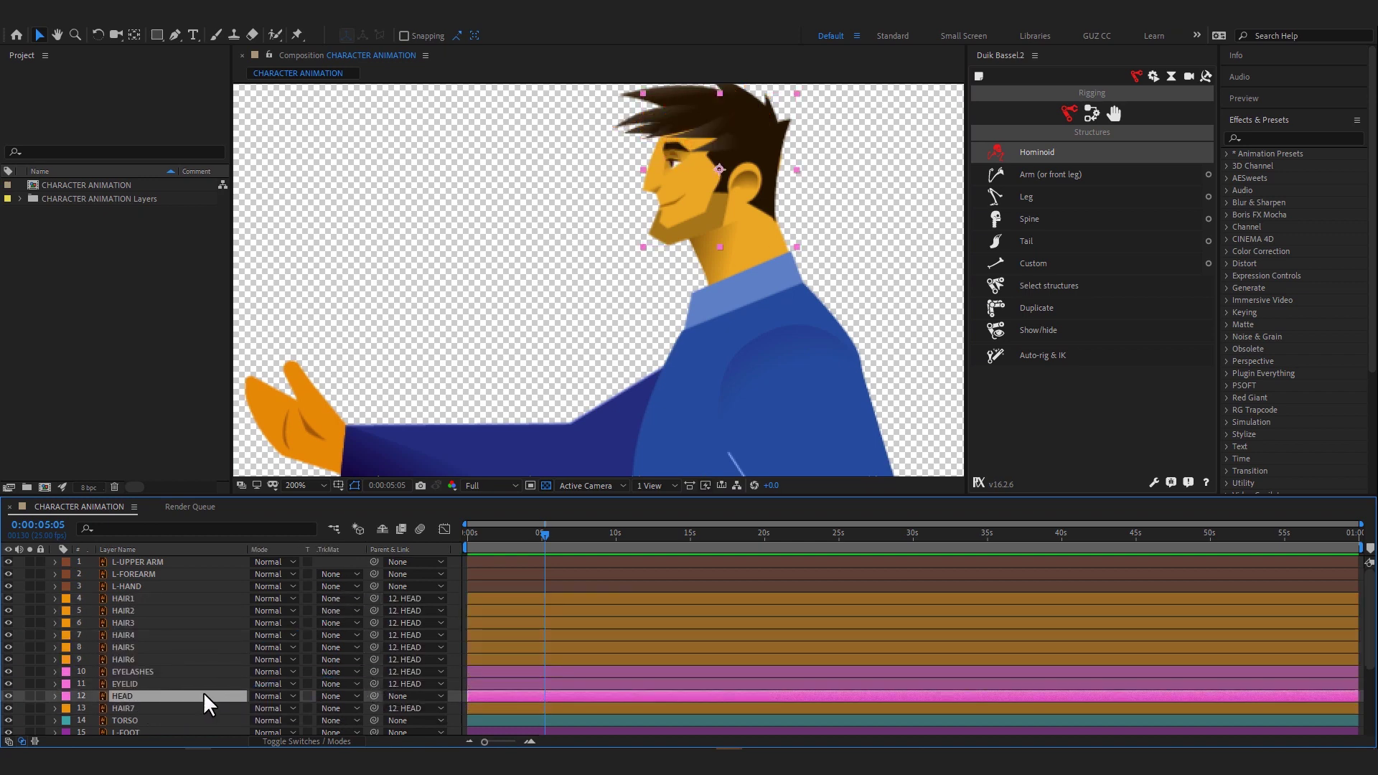
left_click(29, 696)
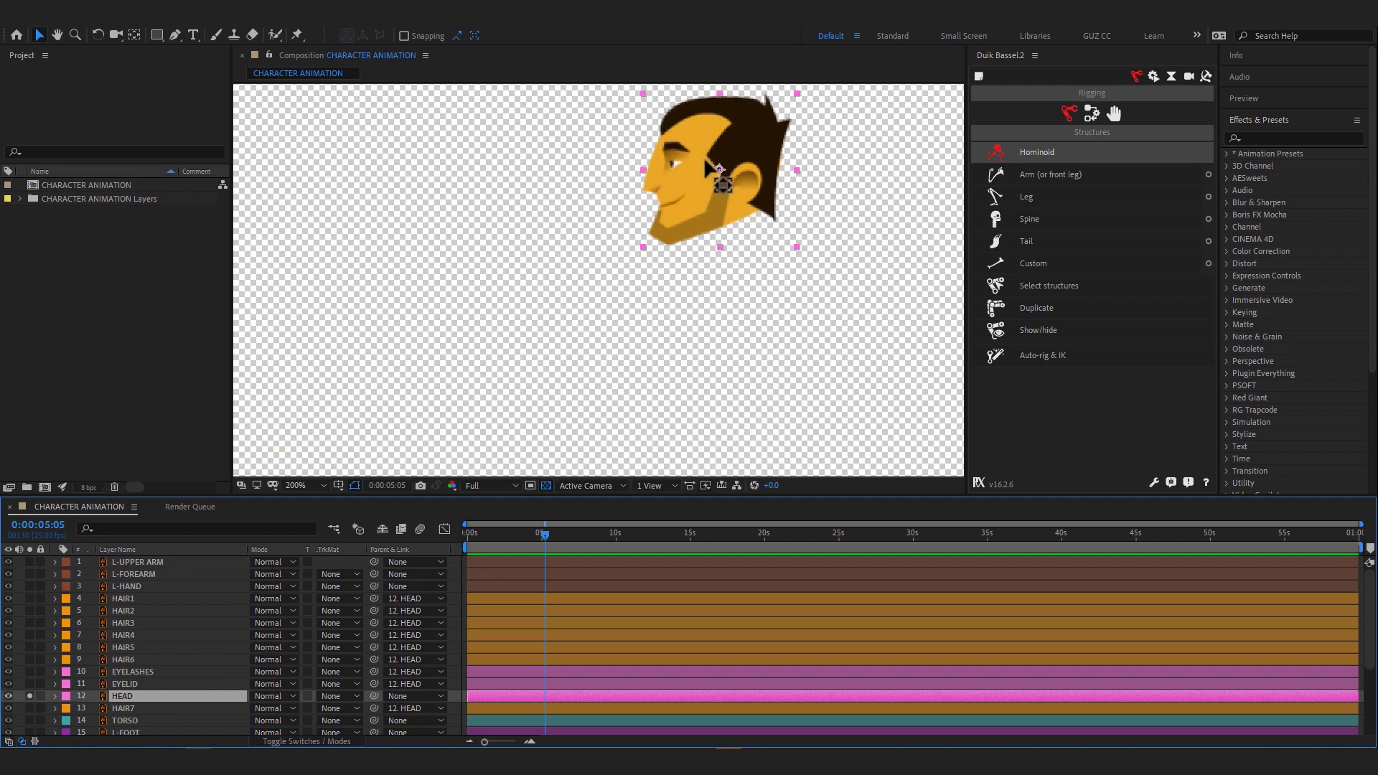
- Move HEAD's anchor point to the ear, unsolo it, and test-tilt the head
key("y")
left_click_drag(720, 169, 747, 199)
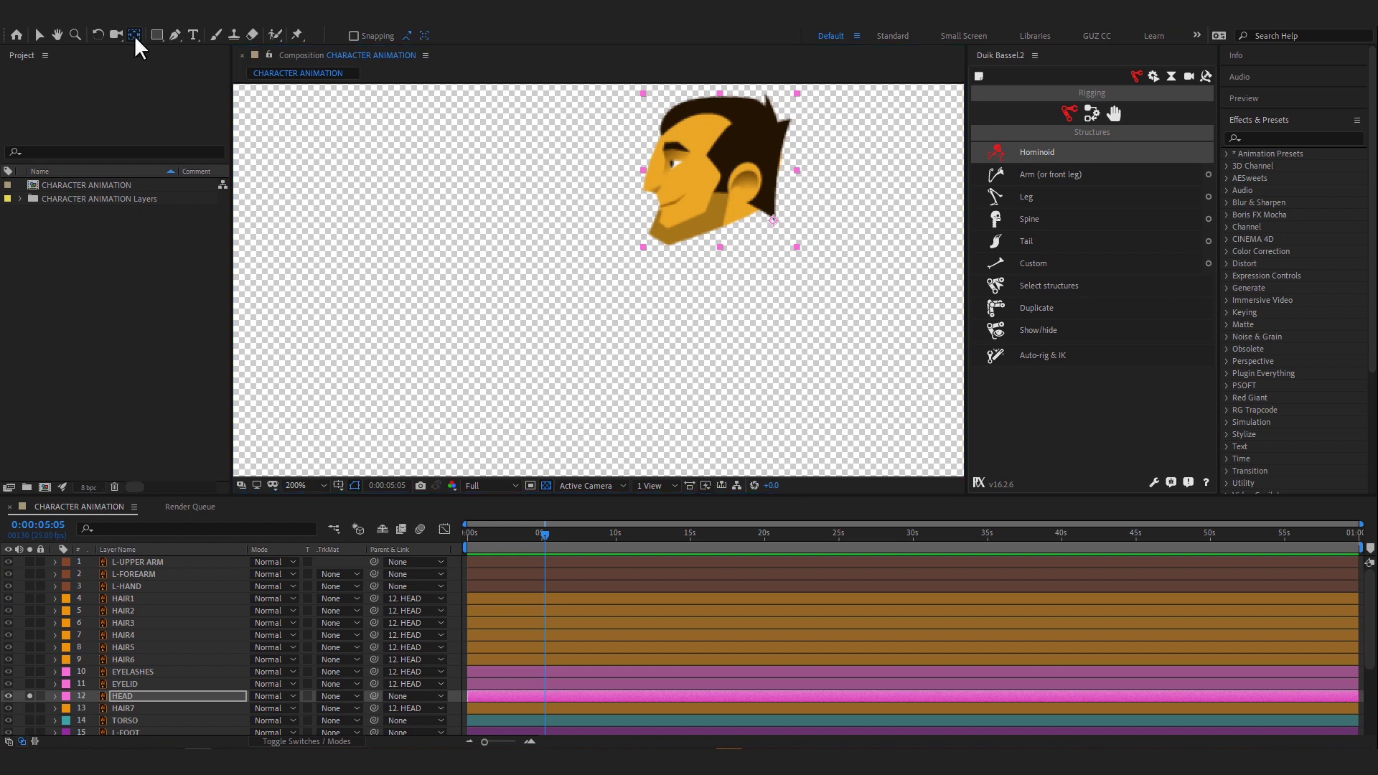
left_click(30, 695)
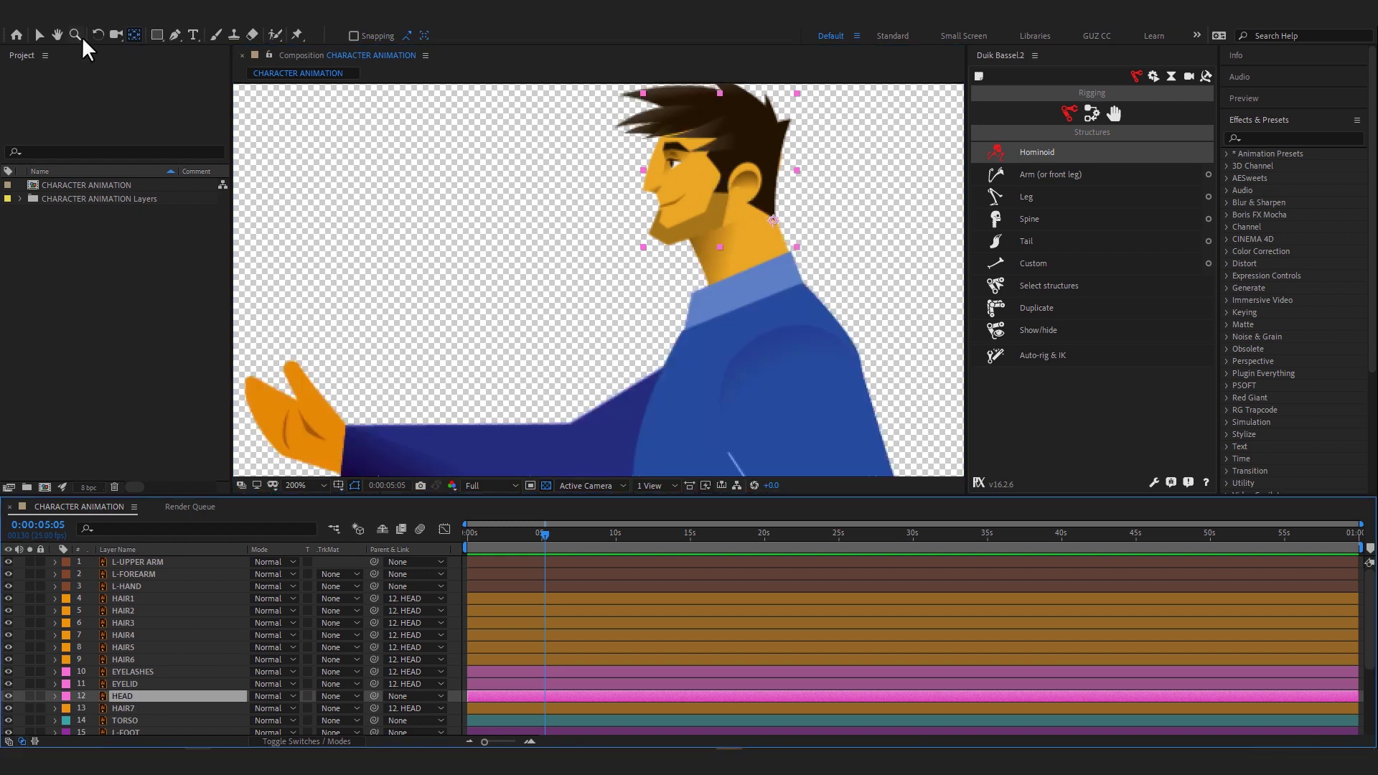
left_click_drag(712, 193, 702, 208)
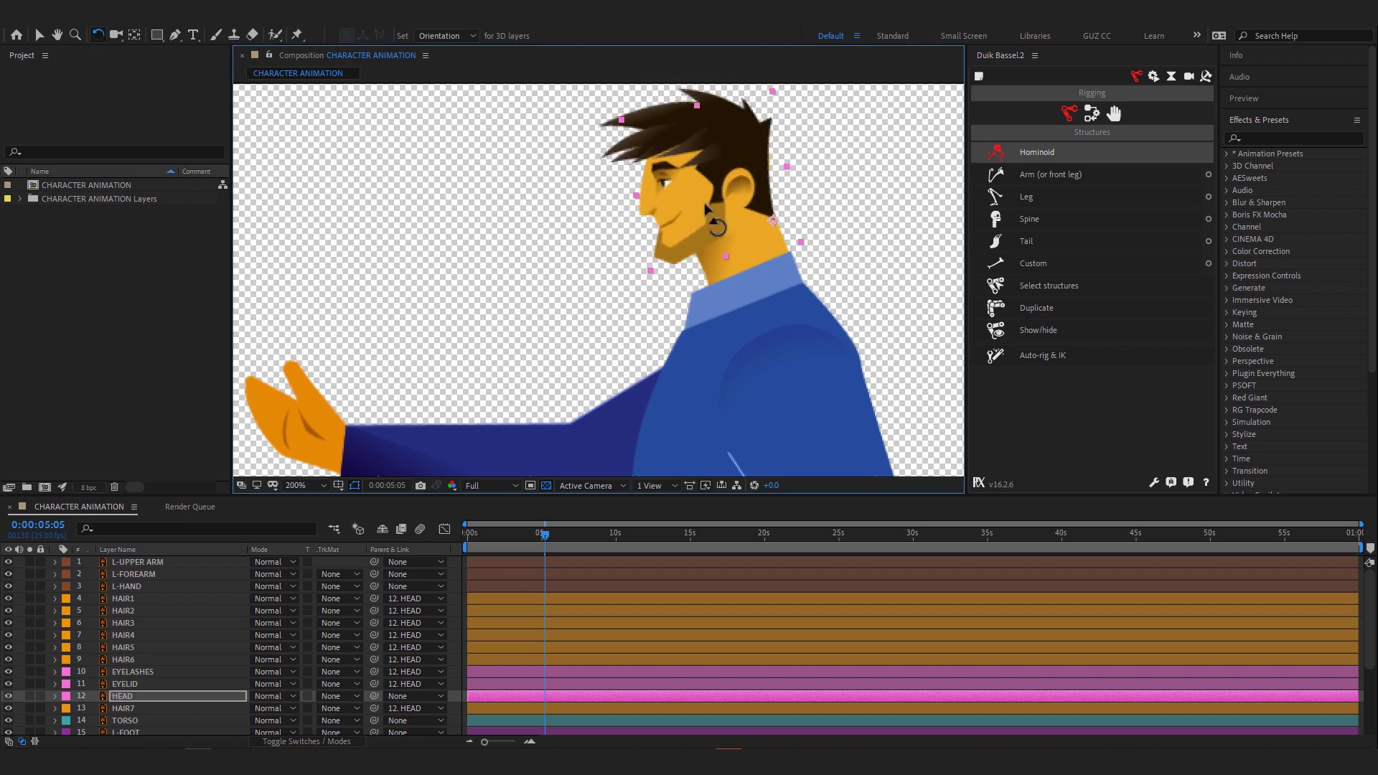
left_click_drag(702, 208, 759, 329)
- Maximise the timeline panel to fill the screen
key("h")
mouse_move(632, 290)
left_mouse_down()
mouse_move(560, 258)
mouse_move(599, 244)
left_mouse_up()
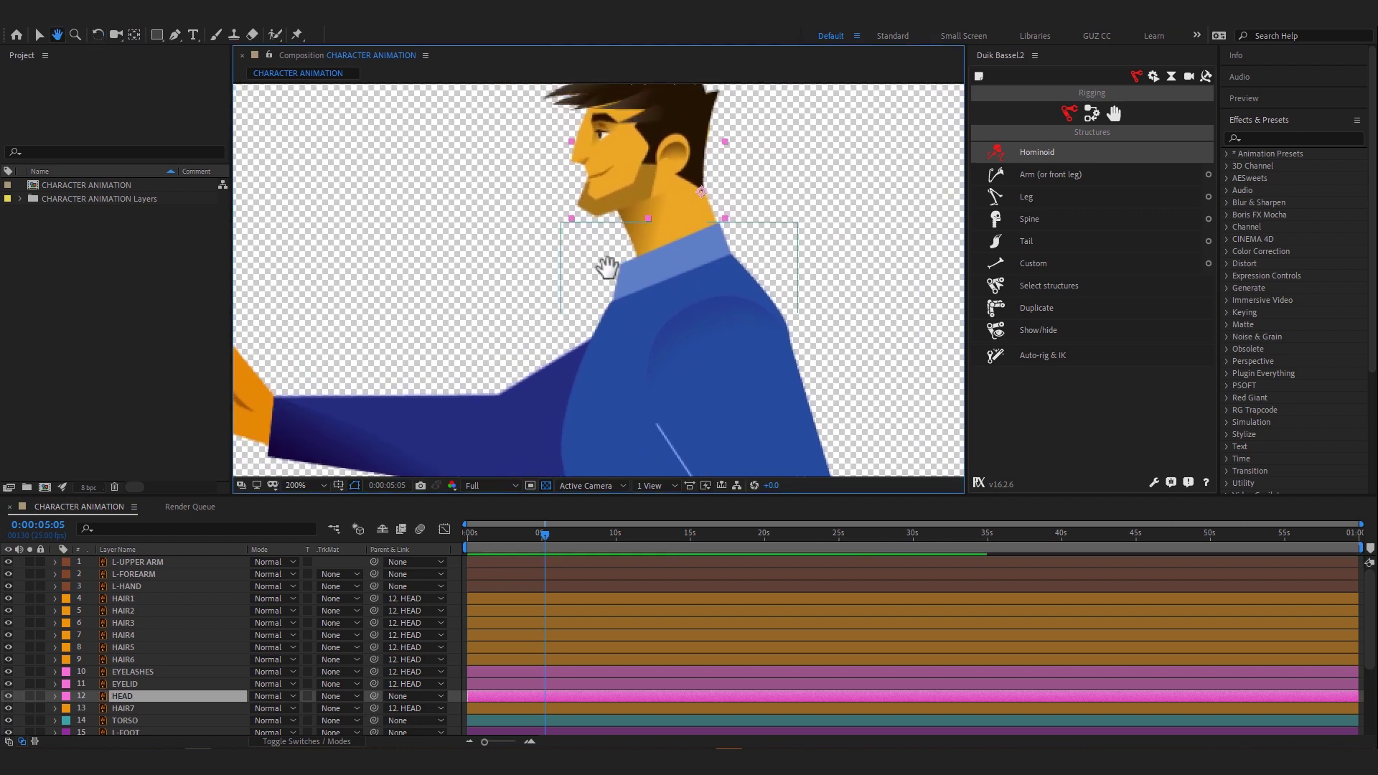
key("w")
scroll(221, 696, "down", 1)
scroll(212, 631, "up", 1)
key("h")
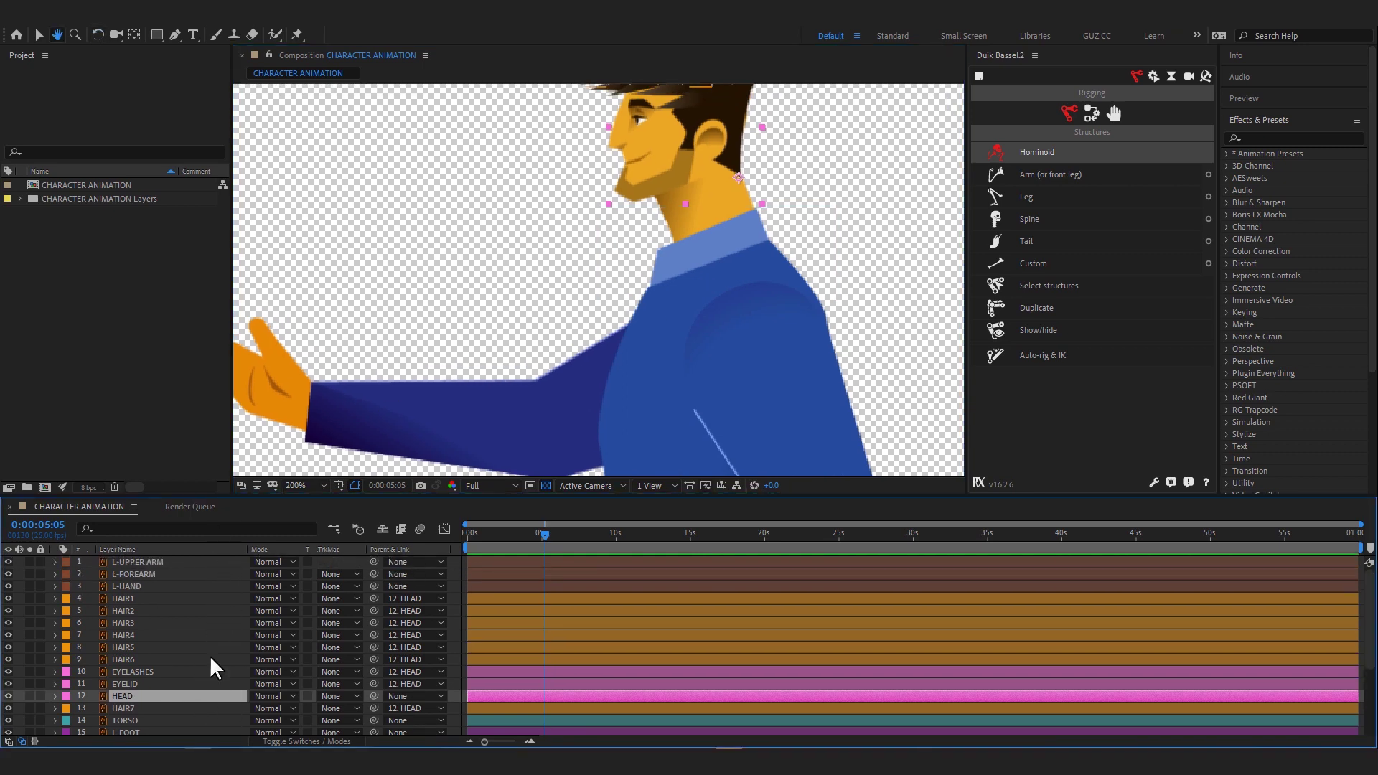
key("grave")
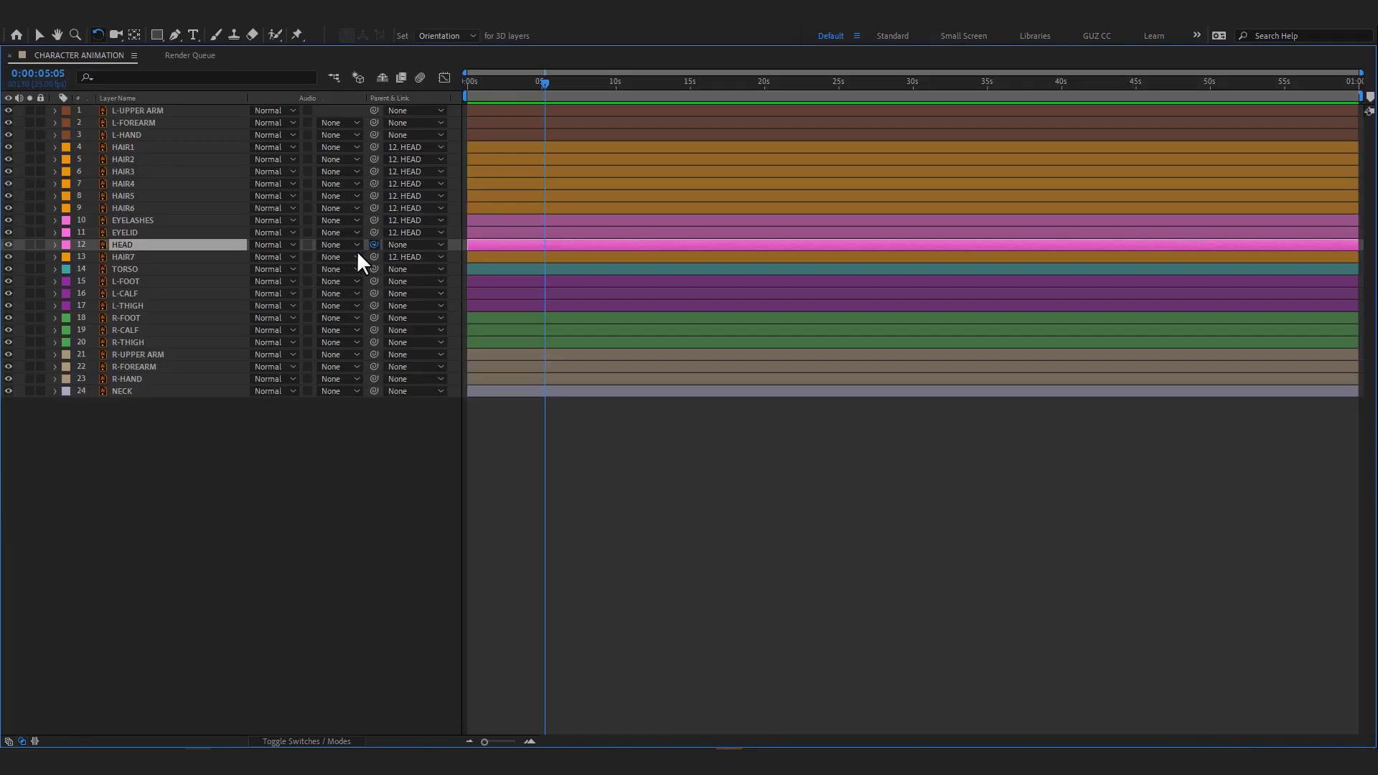
- Parent HEAD to the NECK layer and restore the normal panel layout
left_click_drag(374, 244, 148, 392)
left_click(152, 391)
left_click(150, 244)
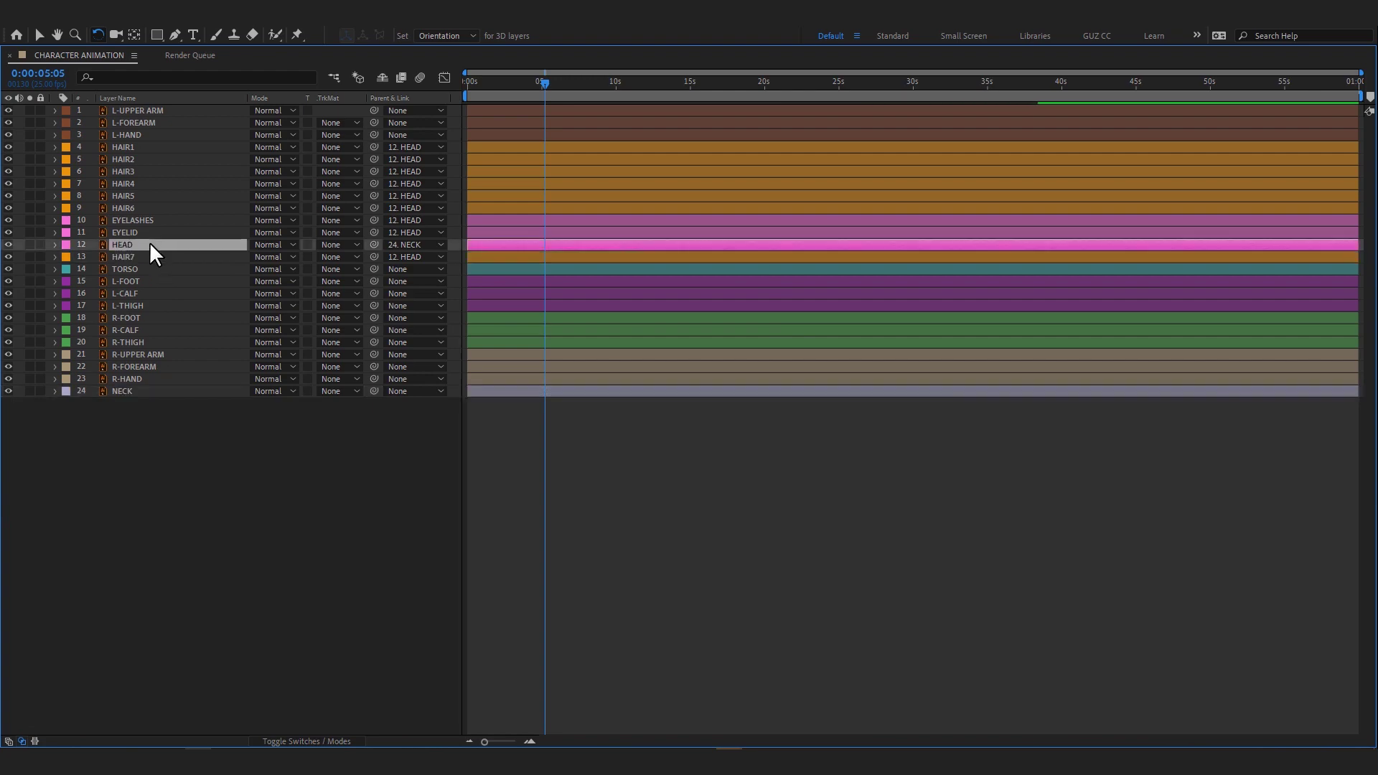
key("grave")
- Link NECK to 14. TORSO as its parent
mouse_move(630, 347)
left_mouse_down()
mouse_move(505, 287)
mouse_move(725, 224)
left_mouse_up()
scroll(200, 541, "down", 5)
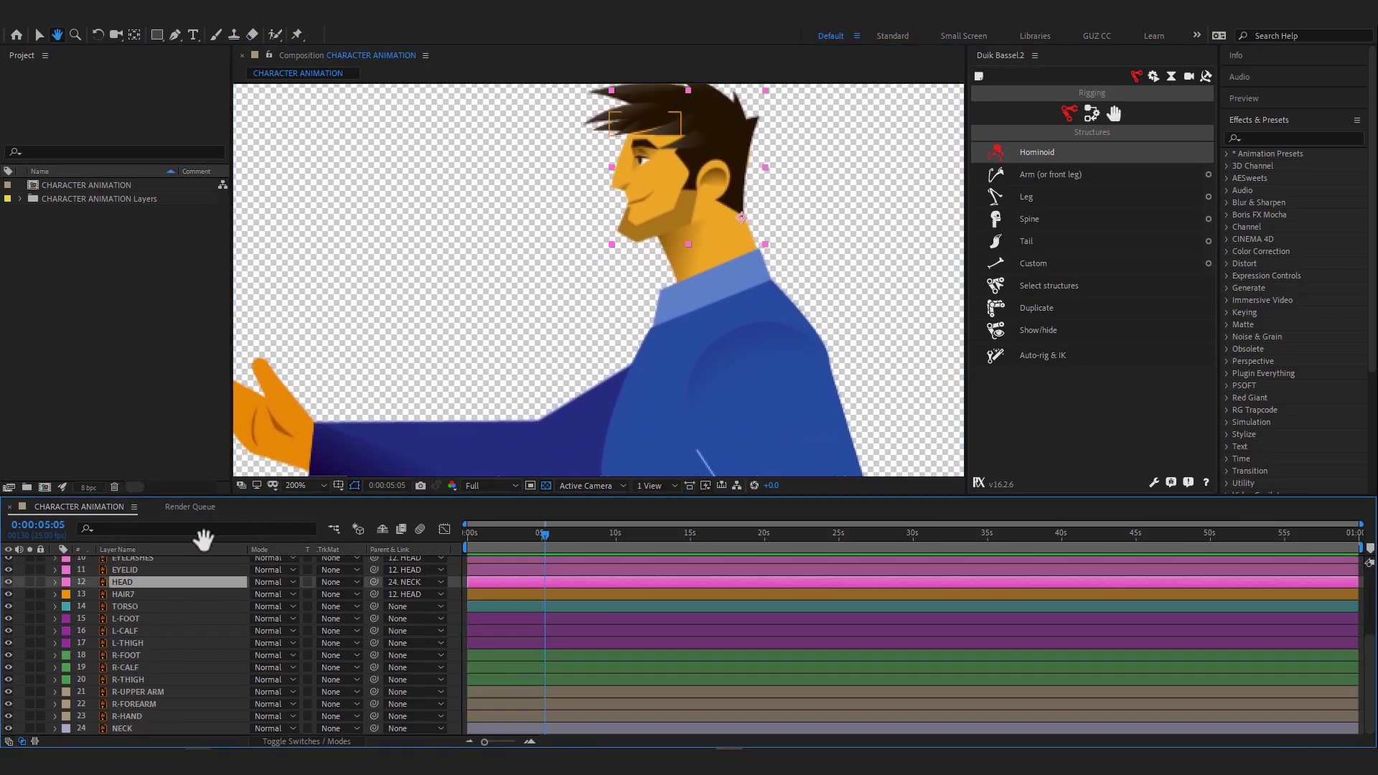
left_click(184, 727)
left_click_drag(374, 728, 135, 606)
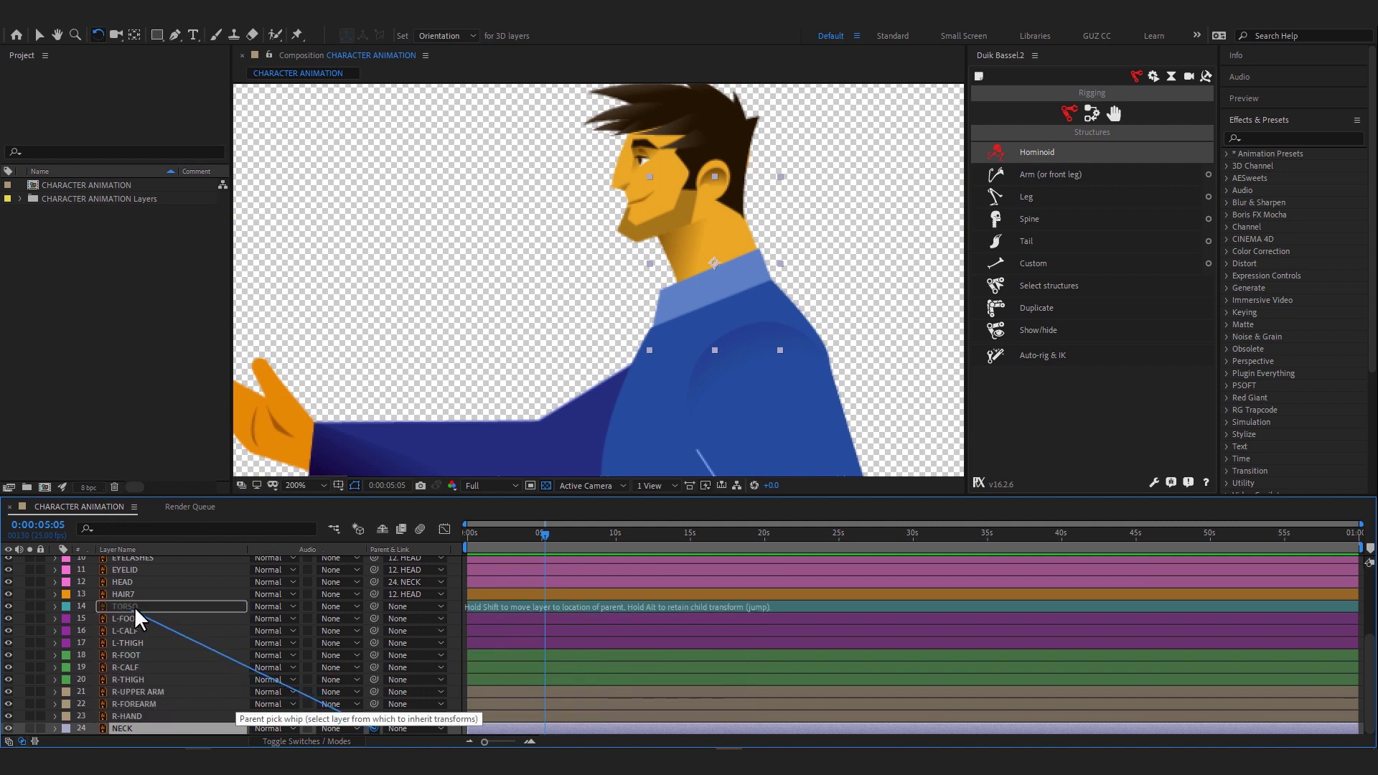
left_click_drag(747, 221, 381, 462)
- Move the TORSO anchor point down to the waist and test its rotation
scroll(643, 335, "down", 2)
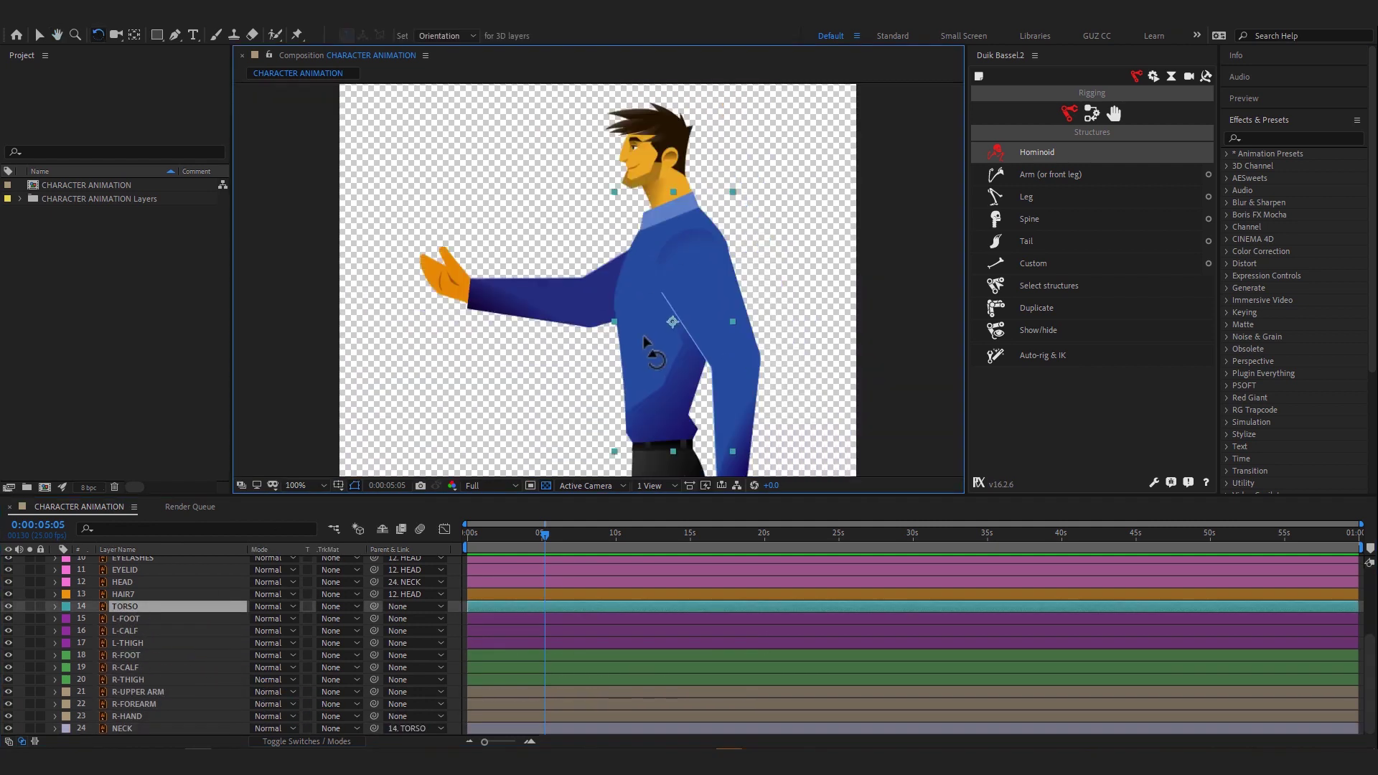
left_click_drag(727, 329, 692, 246)
left_click(29, 606)
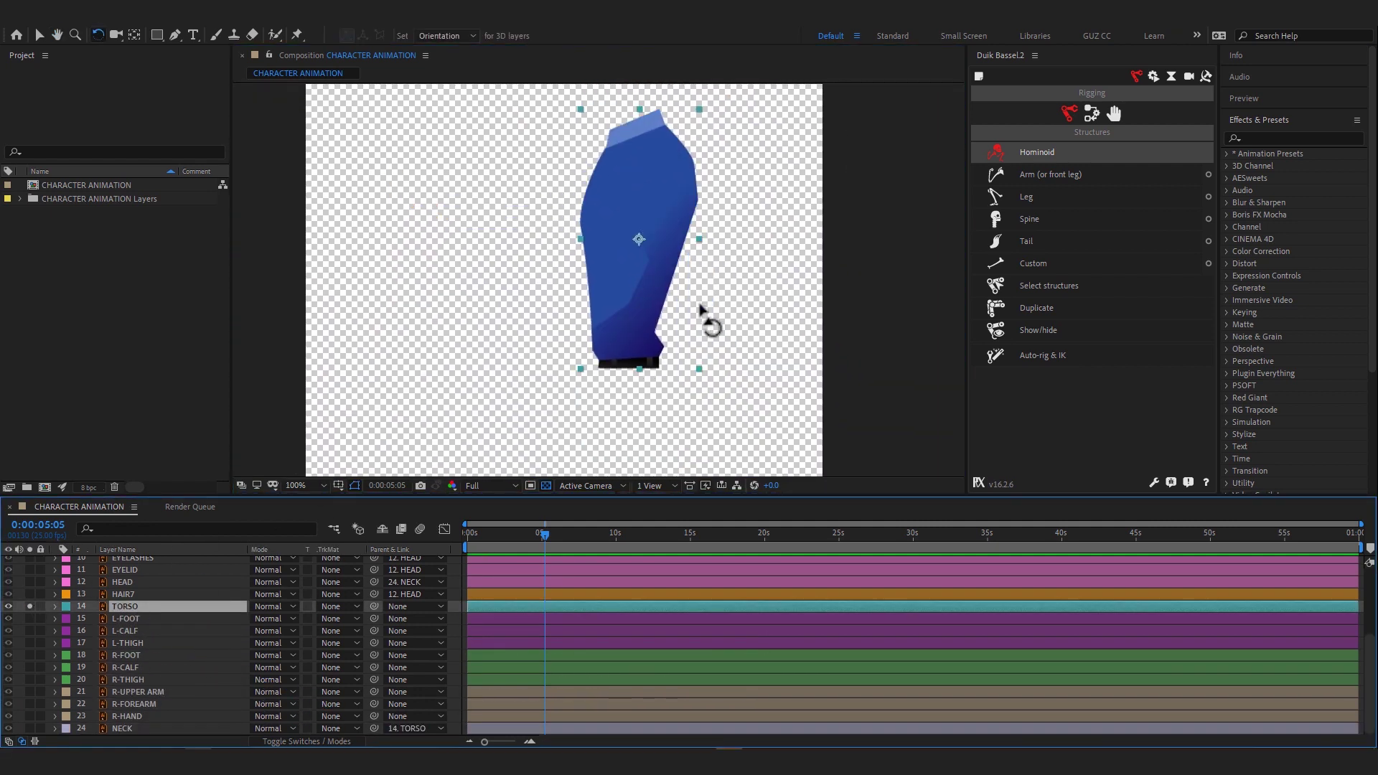
left_click(98, 35)
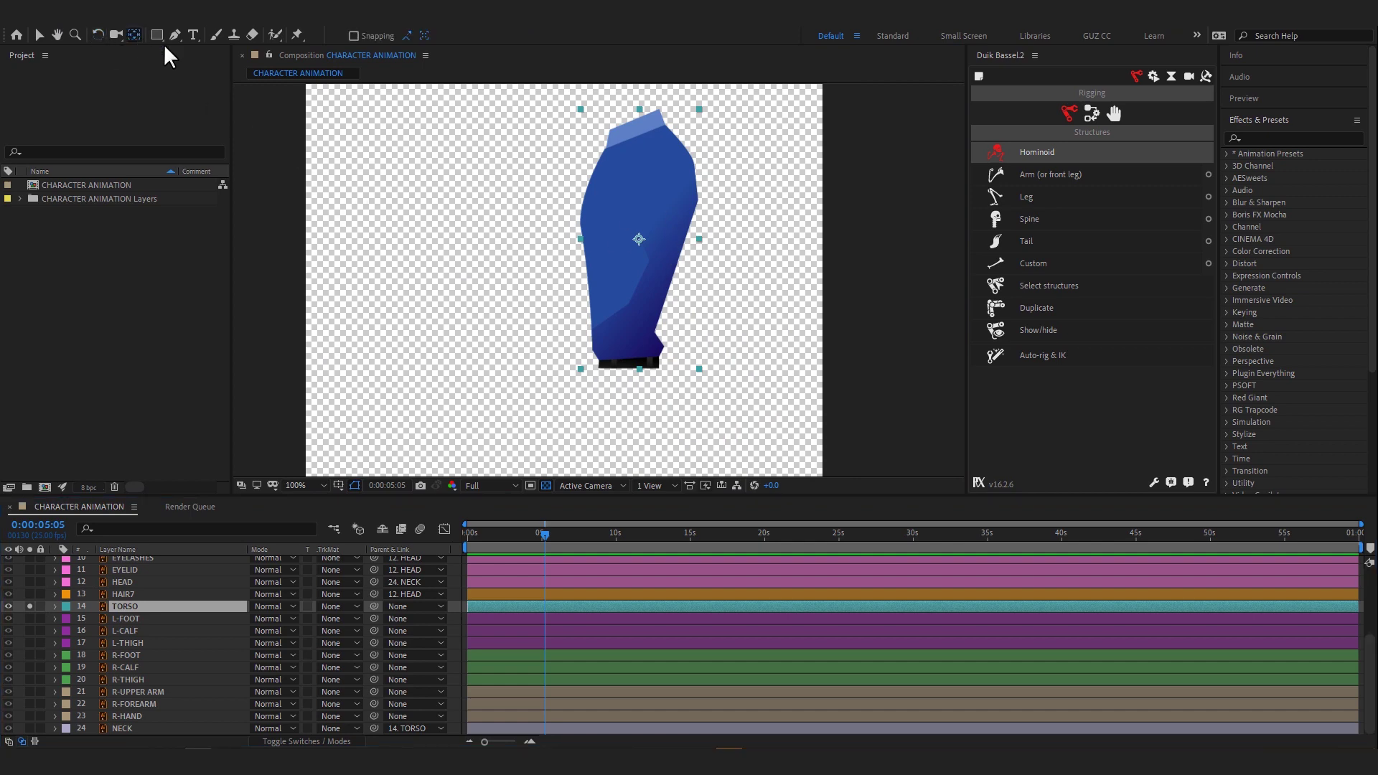
left_click_drag(639, 239, 623, 313)
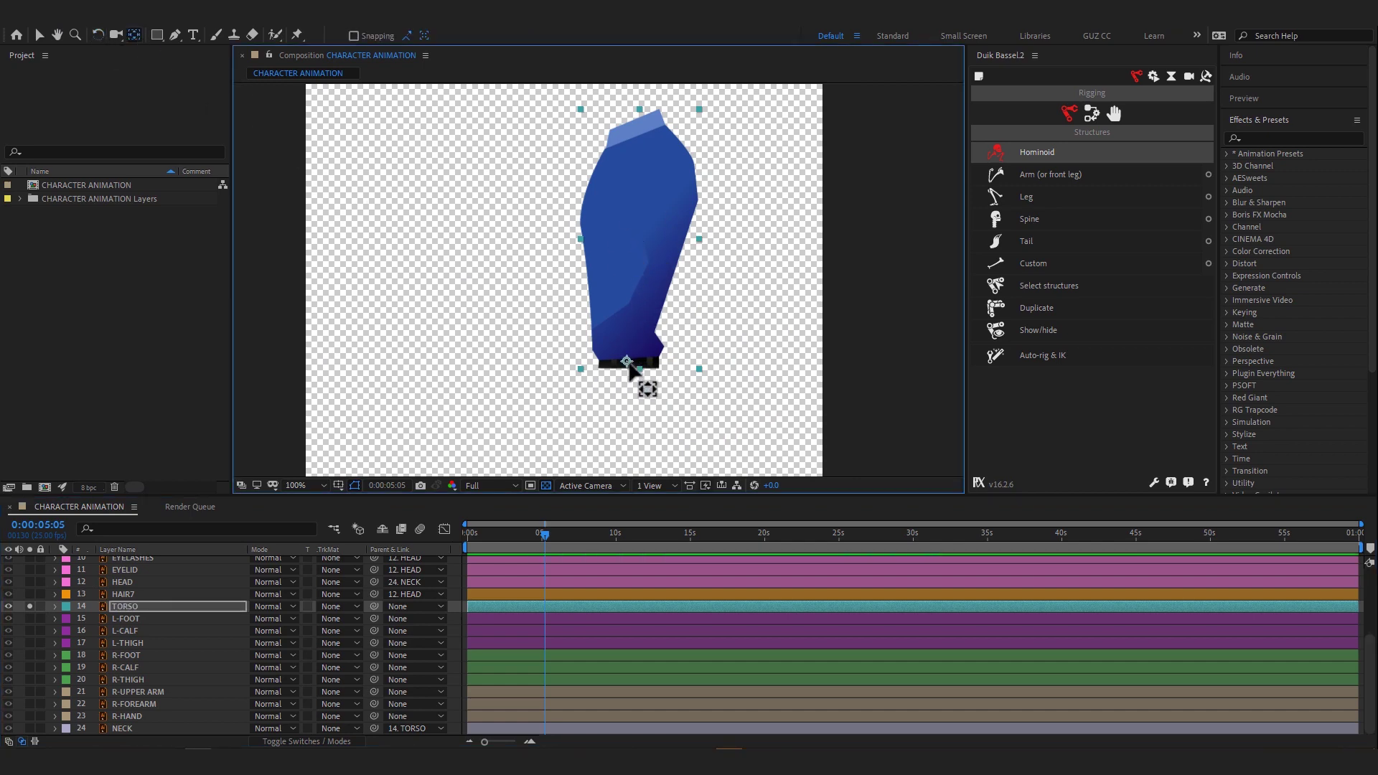
left_click_drag(627, 361, 629, 355)
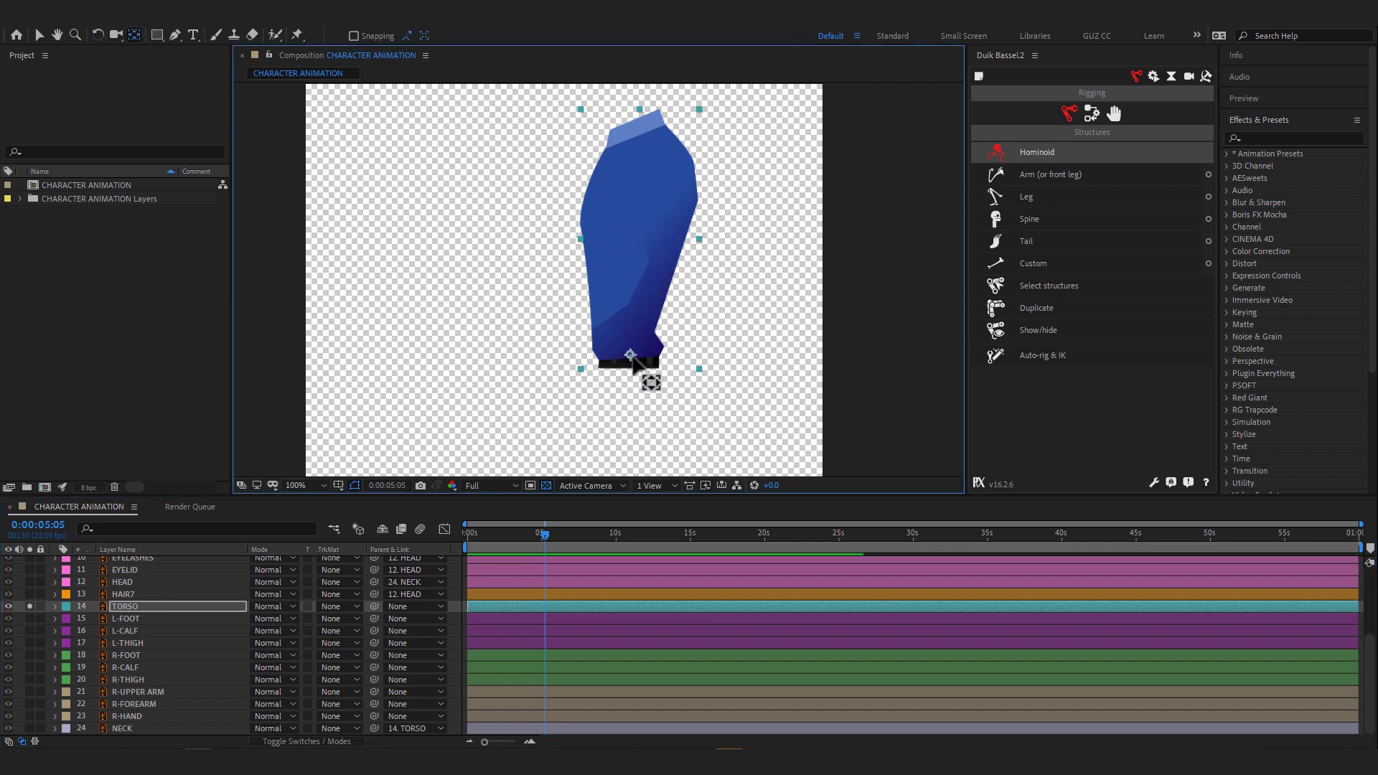
left_click(30, 606)
key("h")
mouse_move(613, 300)
left_mouse_down()
mouse_move(603, 383)
mouse_move(606, 313)
mouse_move(513, 333)
left_mouse_up()
key("w")
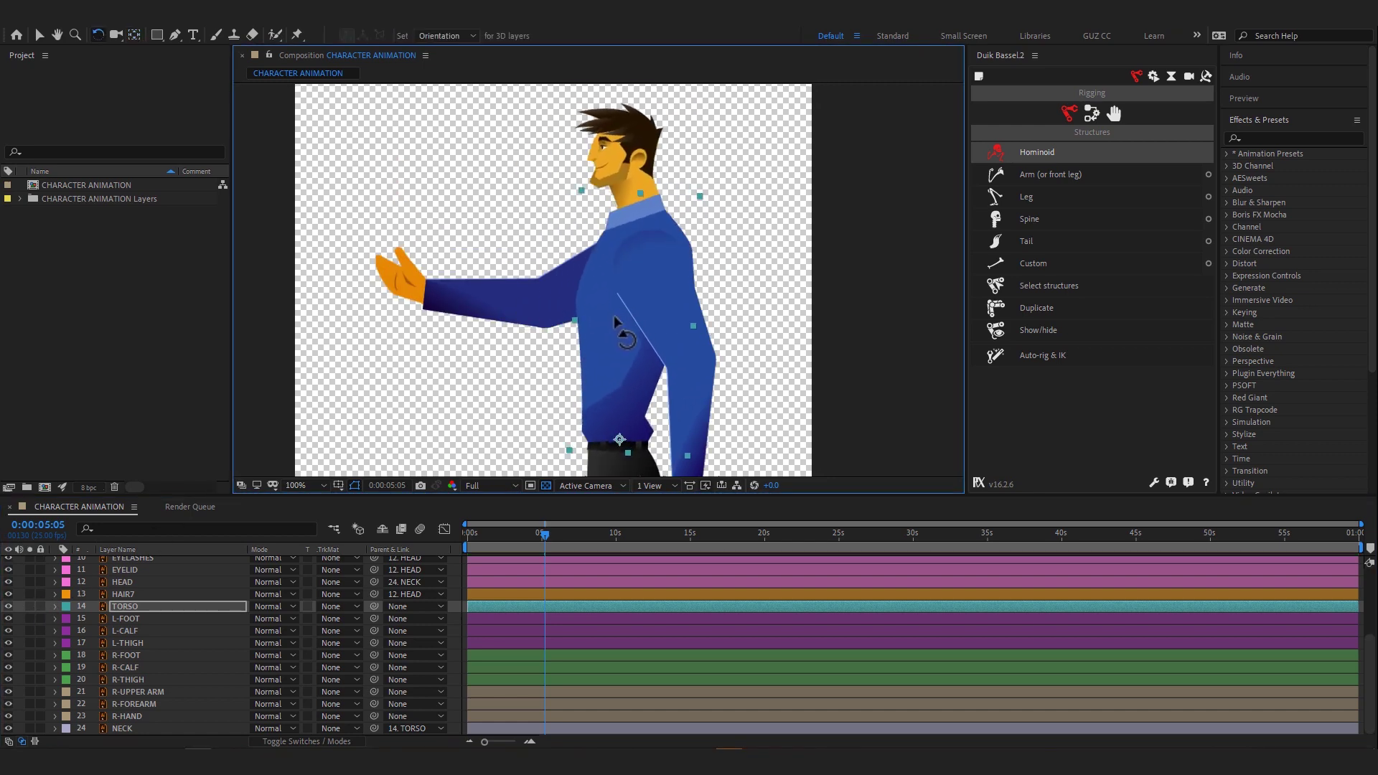
- Set R-HAND's pivot at the wrist and R-FOREARM's pivot at the elbow
scroll(753, 287, "down", 5)
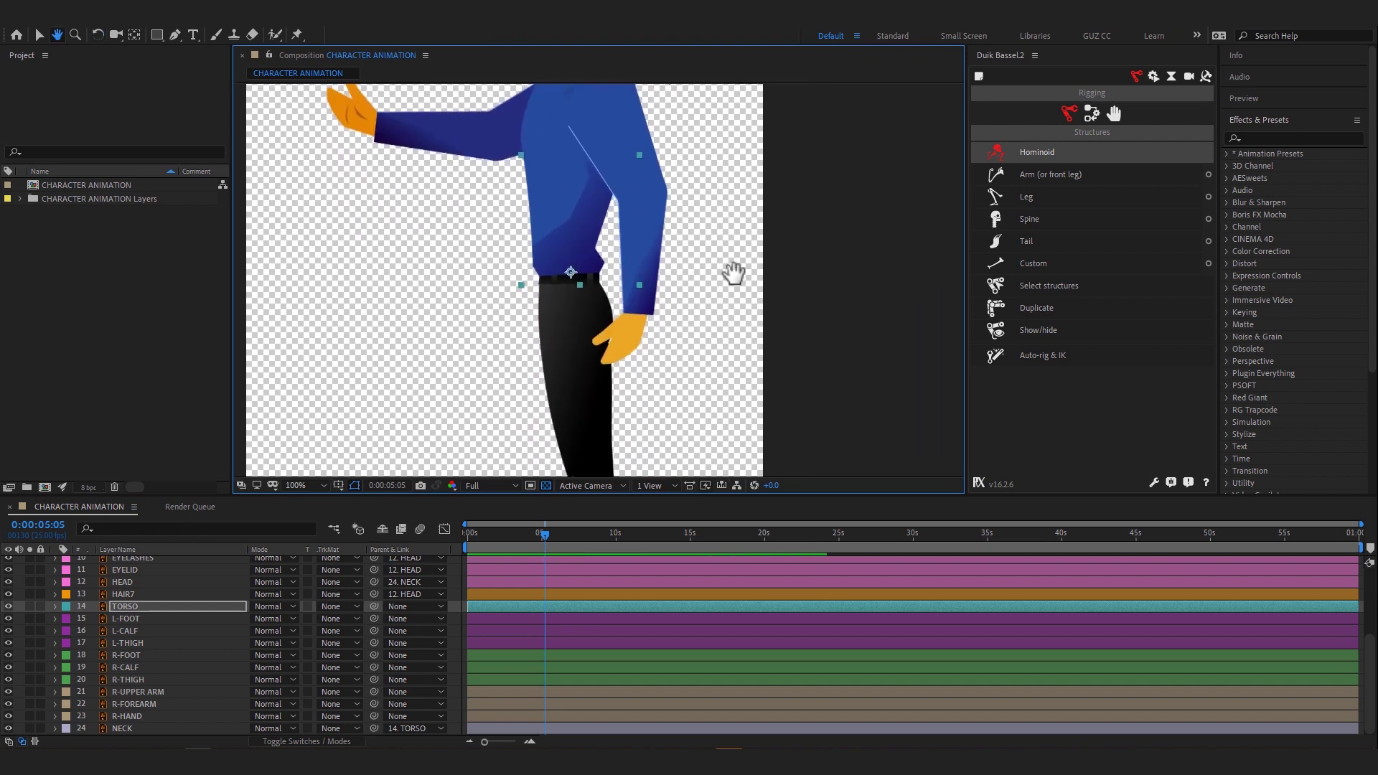
scroll(688, 290, "right", 4)
key("v")
scroll(646, 315, "up", 3)
scroll(646, 316, "left", 3)
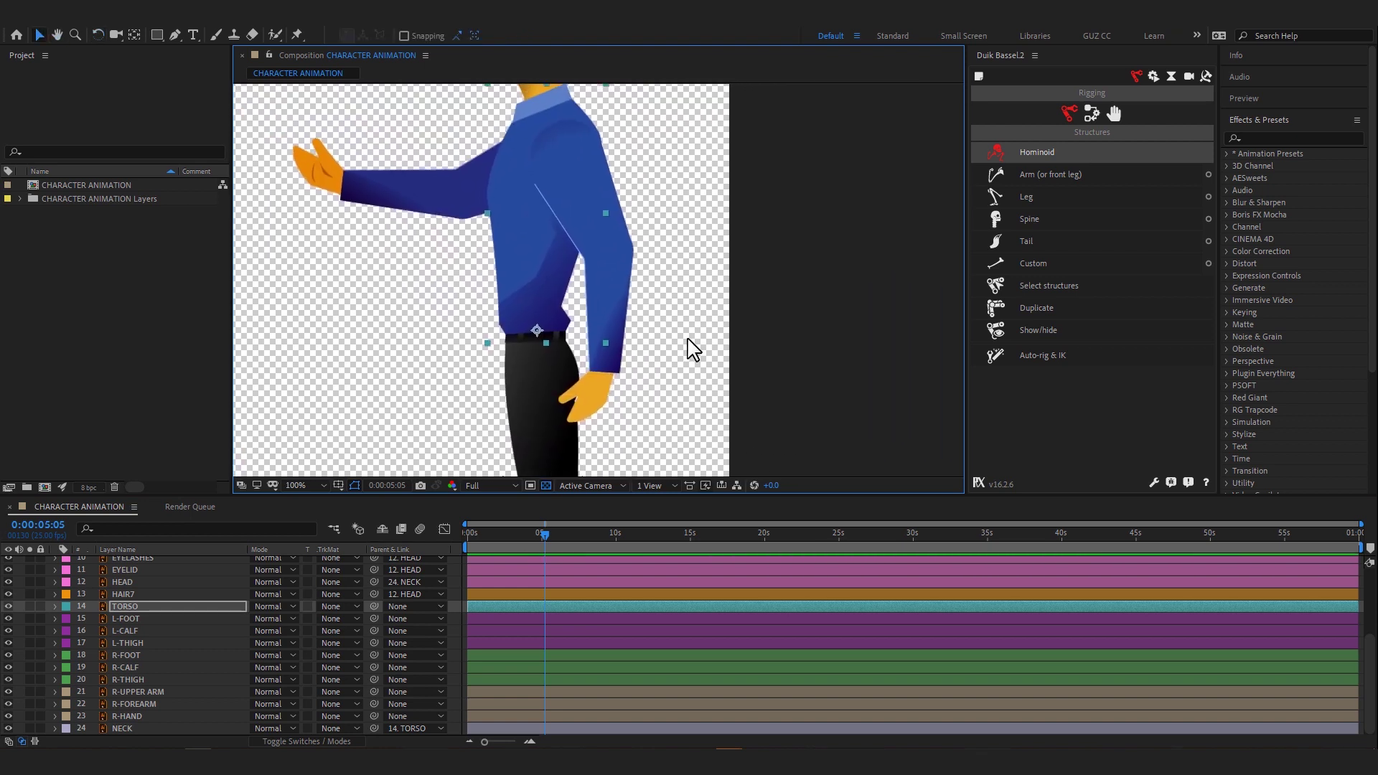
left_click(587, 401)
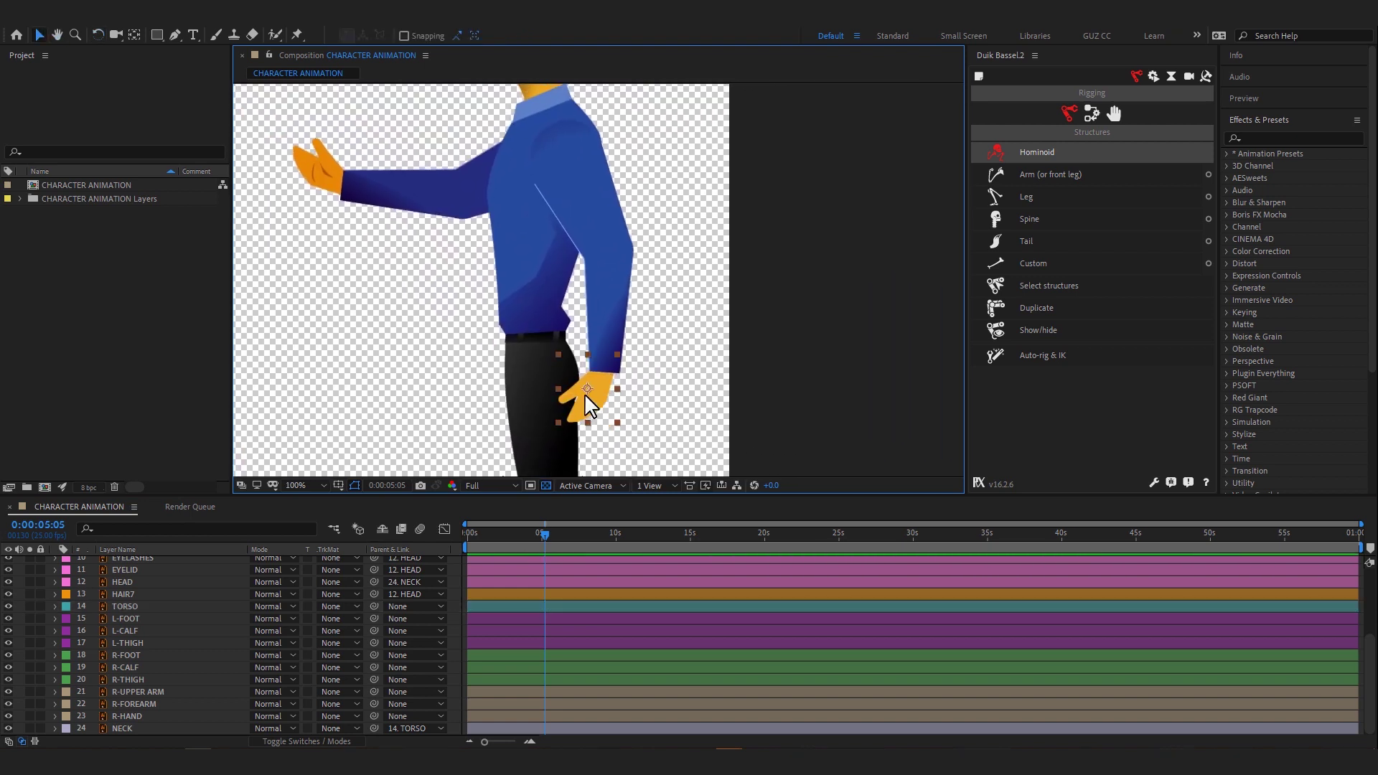
left_click(134, 34)
left_click_drag(587, 388, 607, 377)
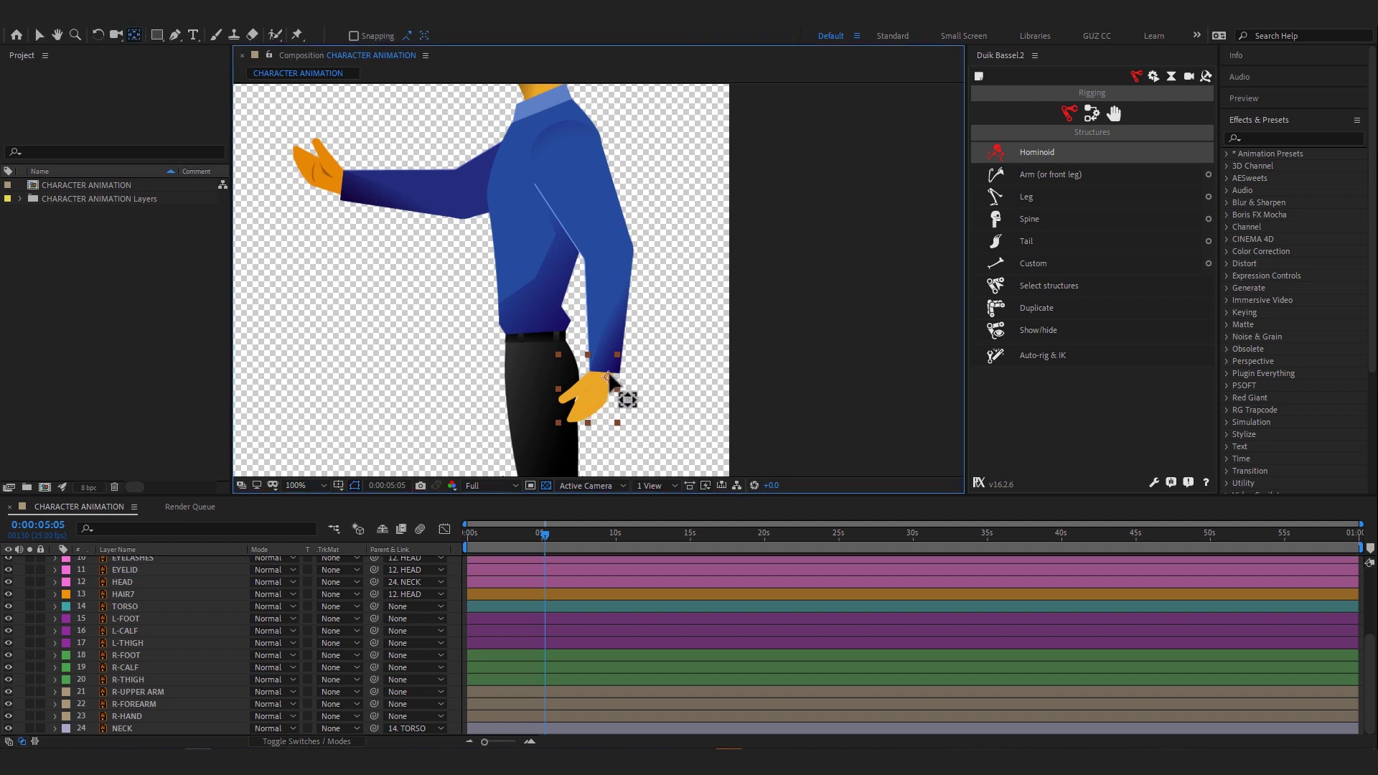
left_click(614, 323)
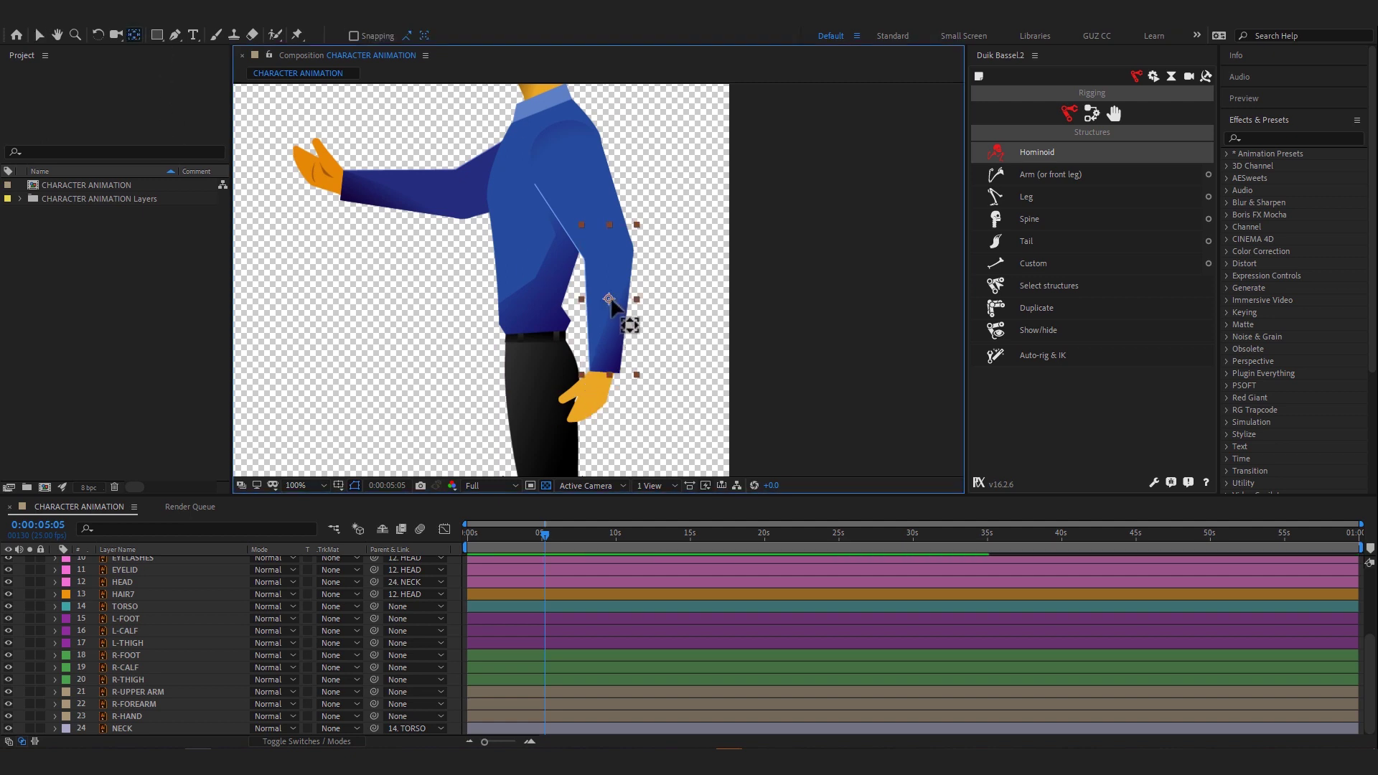
left_click_drag(610, 266, 610, 260)
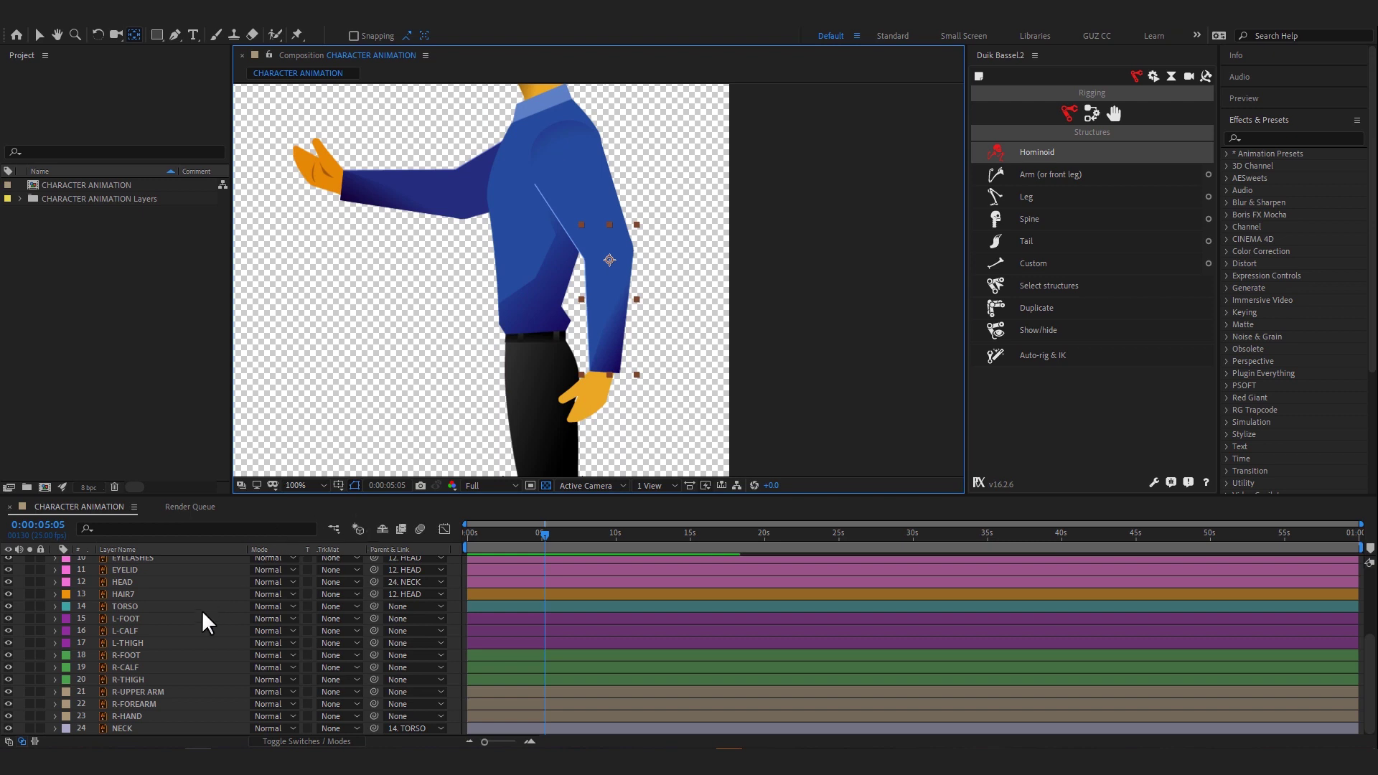
- Move the L-FOREARM pivot up to the elbow while the layer is soloed
key("h")
scroll(147, 689, "up", 5)
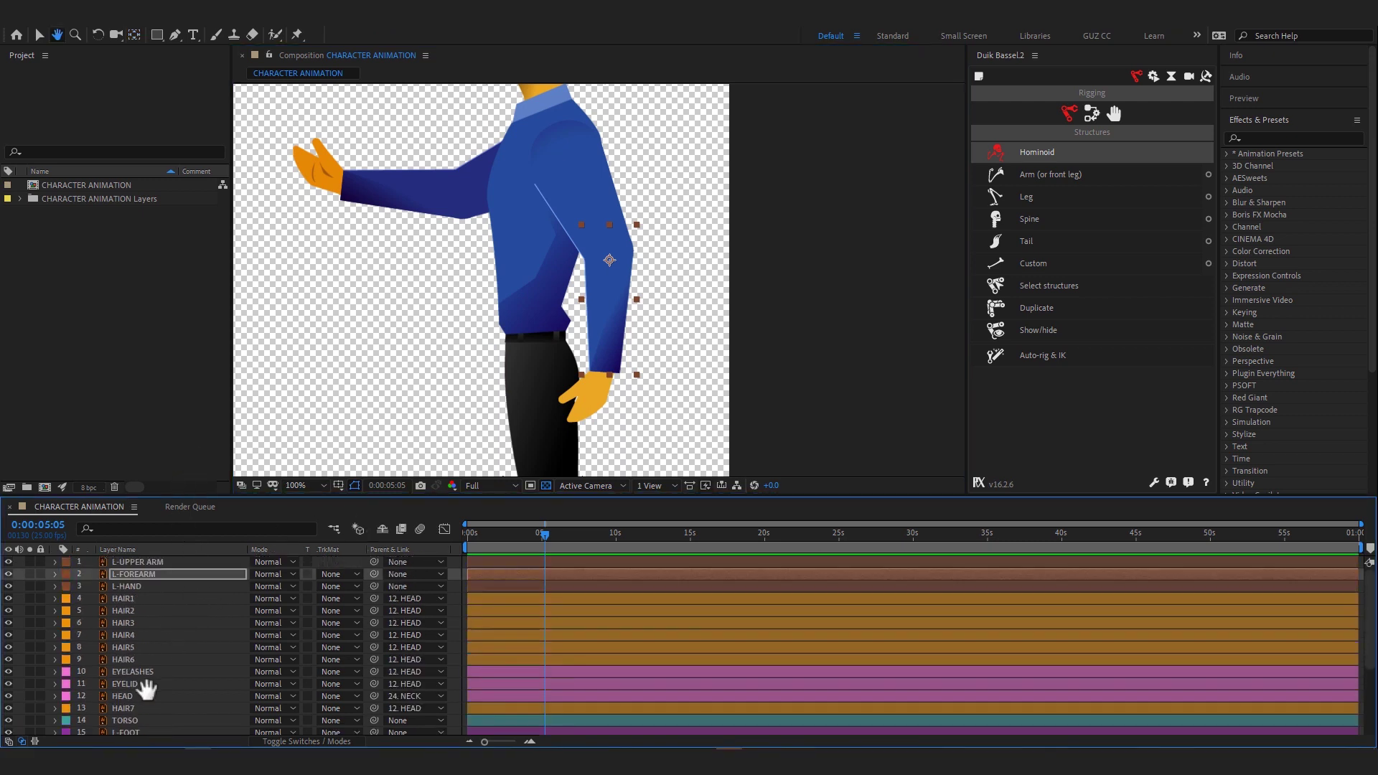
left_click(29, 574)
left_click_drag(609, 260, 609, 249)
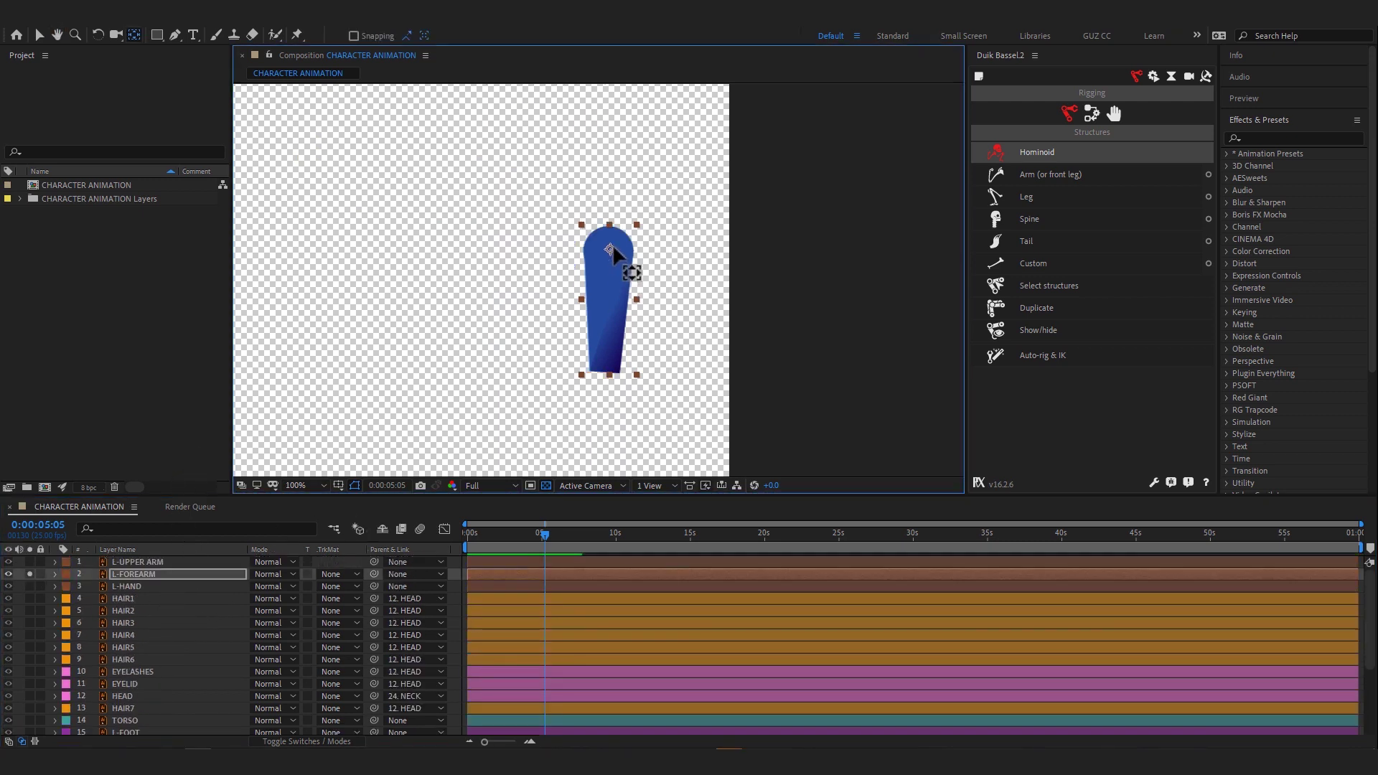
left_click(29, 574)
- Parent L-HAND to L-FOREARM and L-FOREARM to L-UPPER ARM
left_click(183, 587)
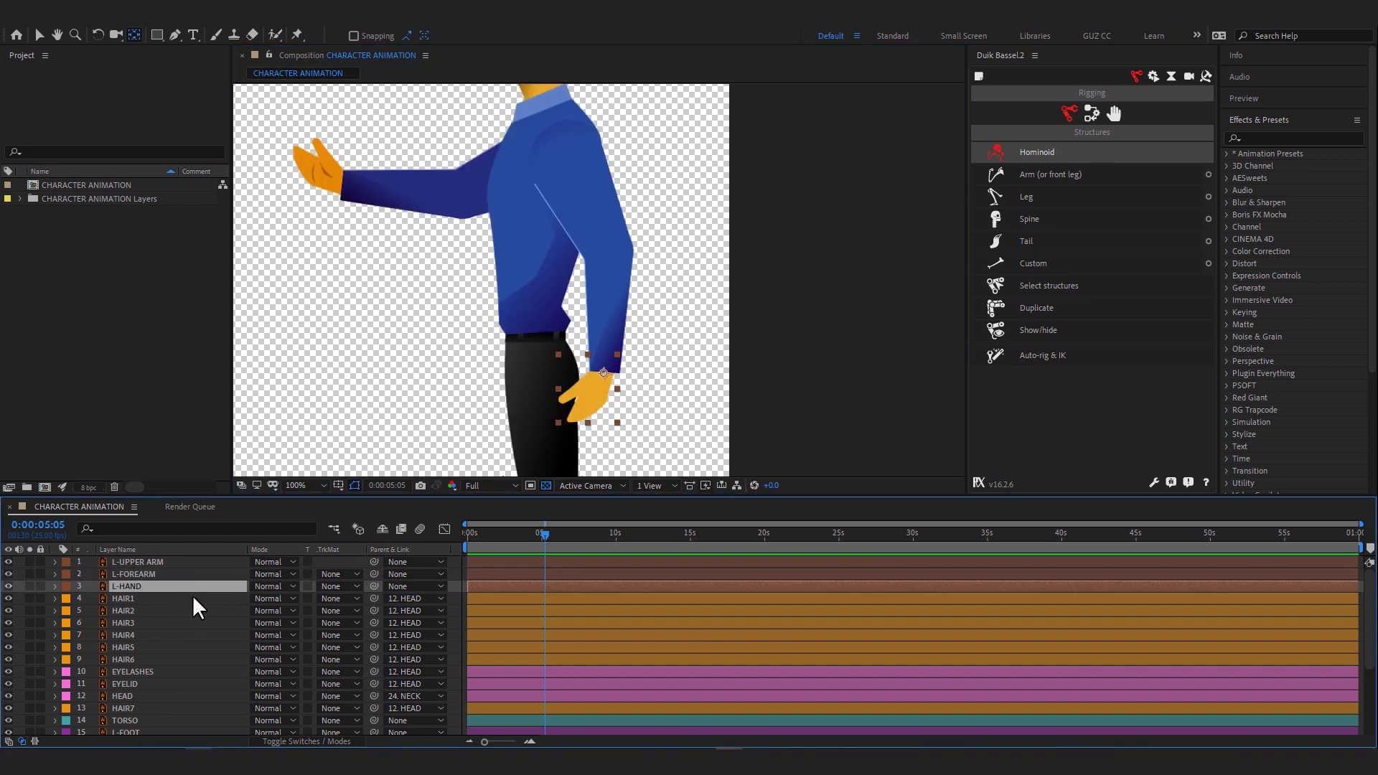
left_click_drag(373, 587, 190, 575)
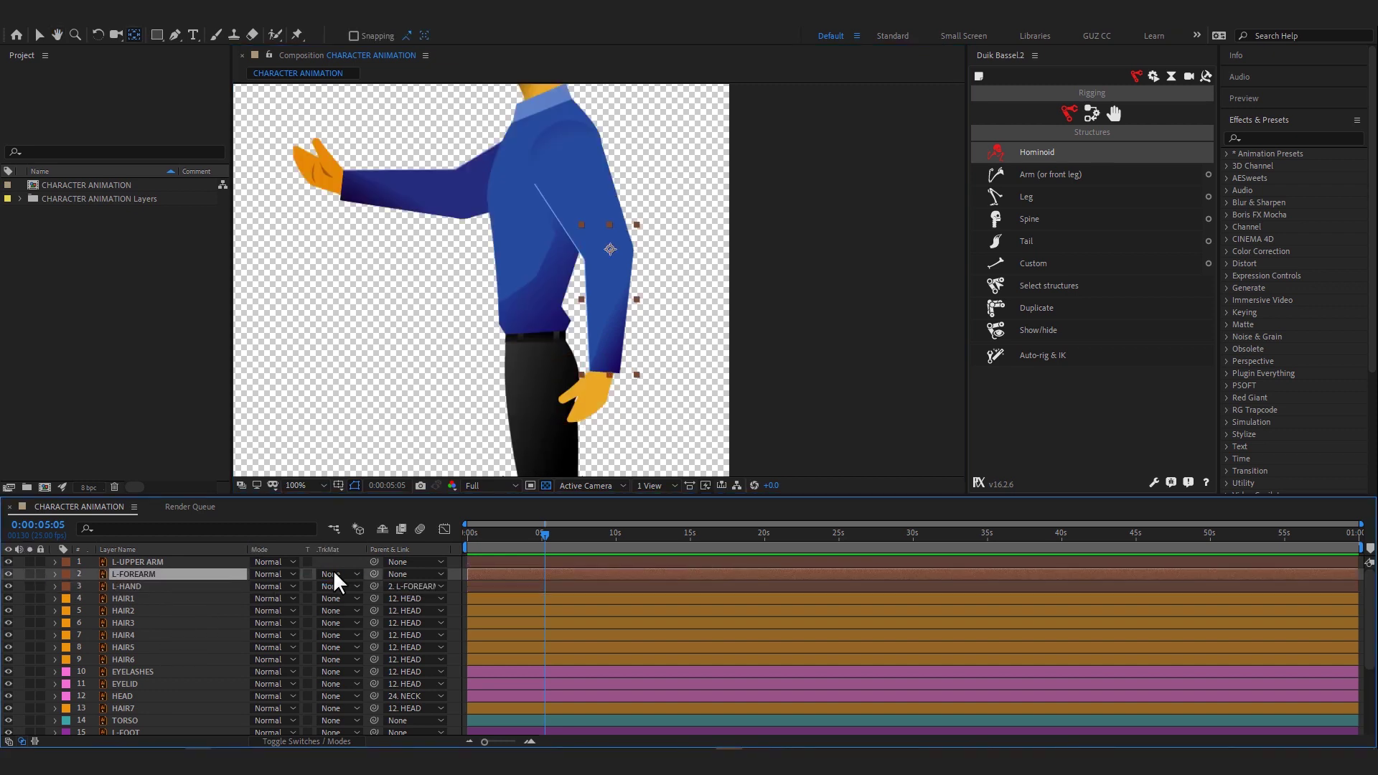
left_click_drag(374, 574, 200, 562)
- Set L-UPPER ARM's parent to 14. TORSO
left_click(200, 563)
left_click(405, 562)
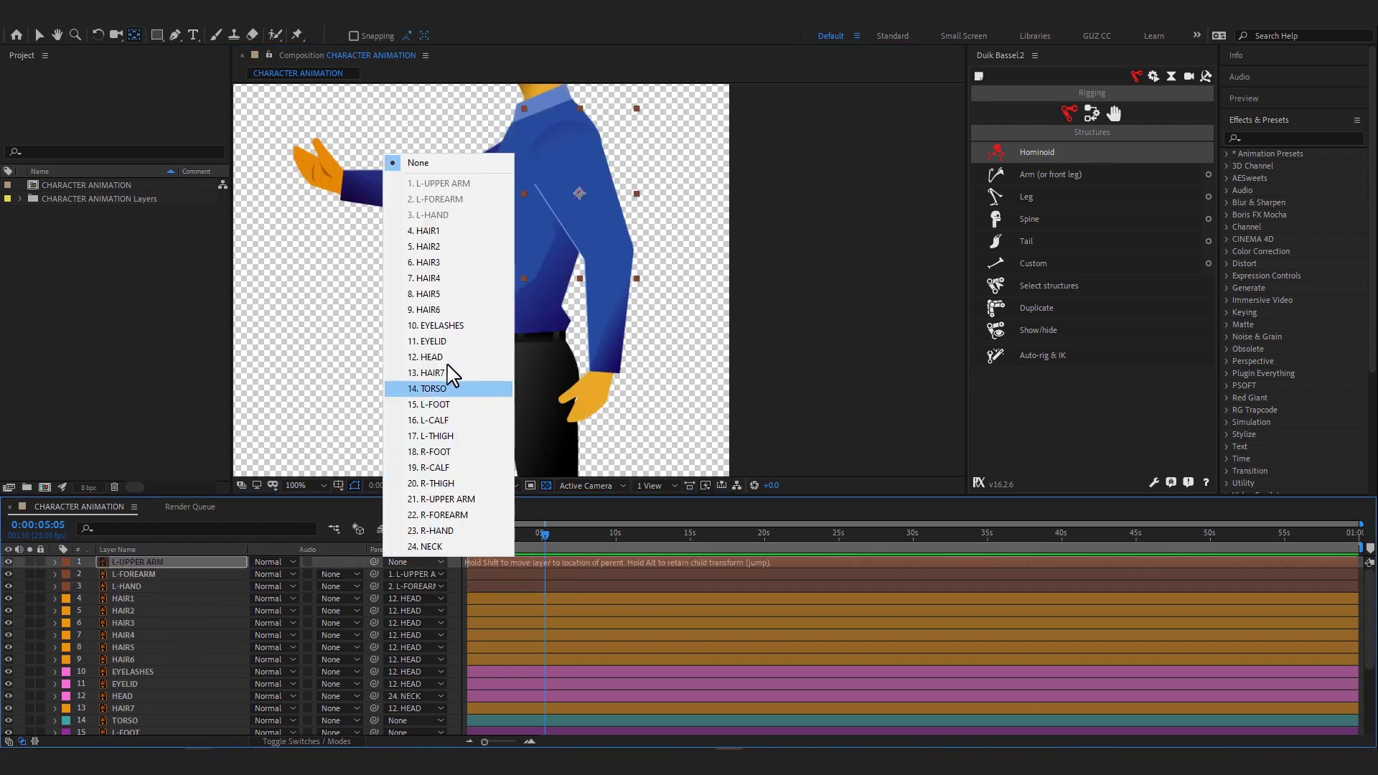
left_click(452, 392)
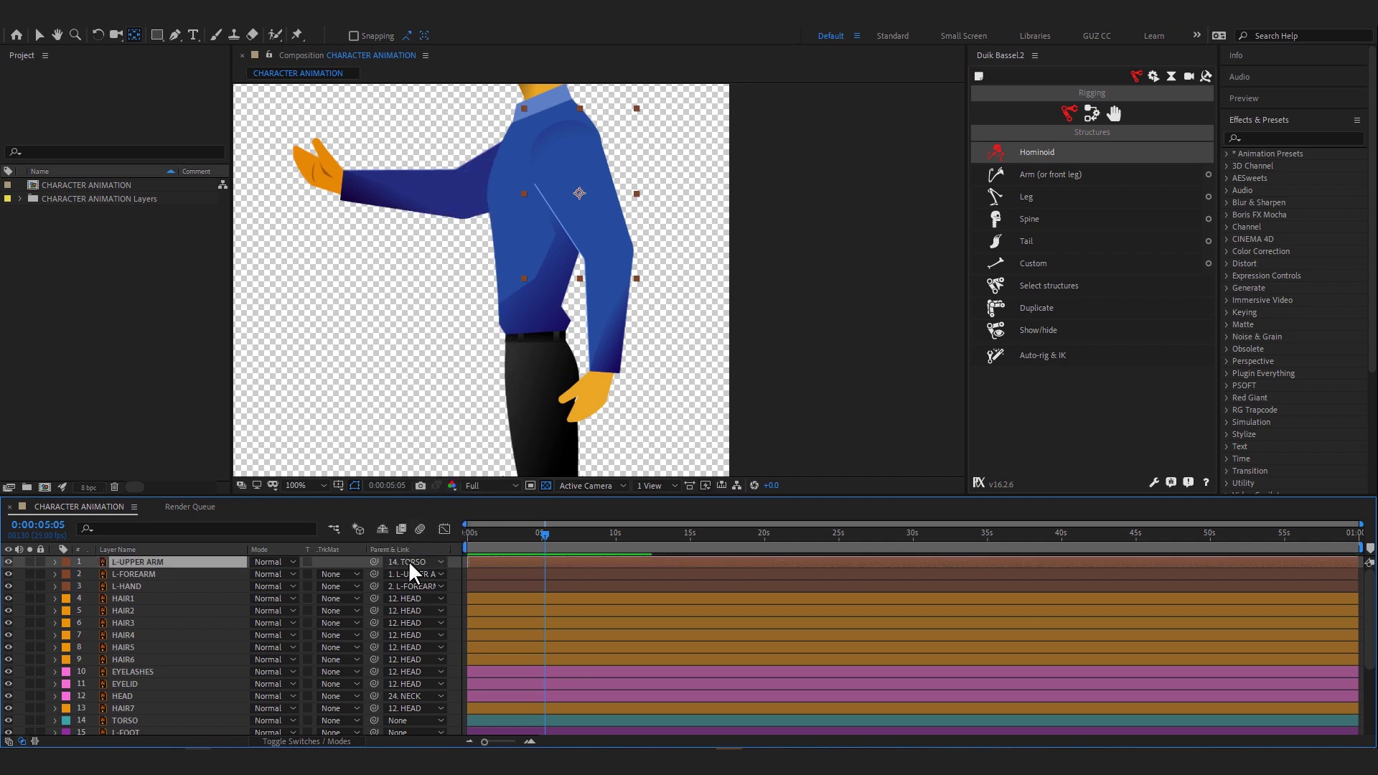
left_click(606, 362)
left_click(589, 394)
left_click(612, 316)
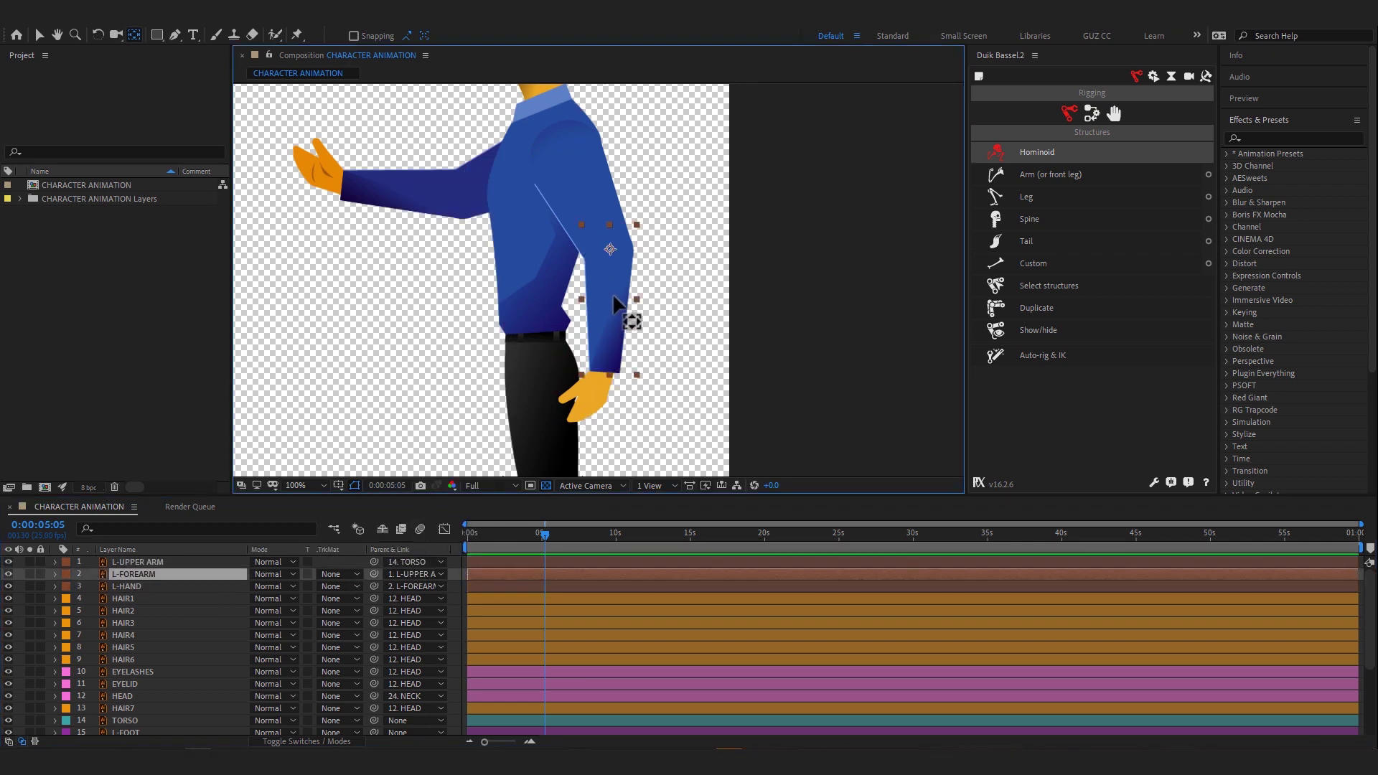
- Test-rotate the left forearm and adjust its pivot, undoing each test swing
left_click_drag(614, 283, 578, 267)
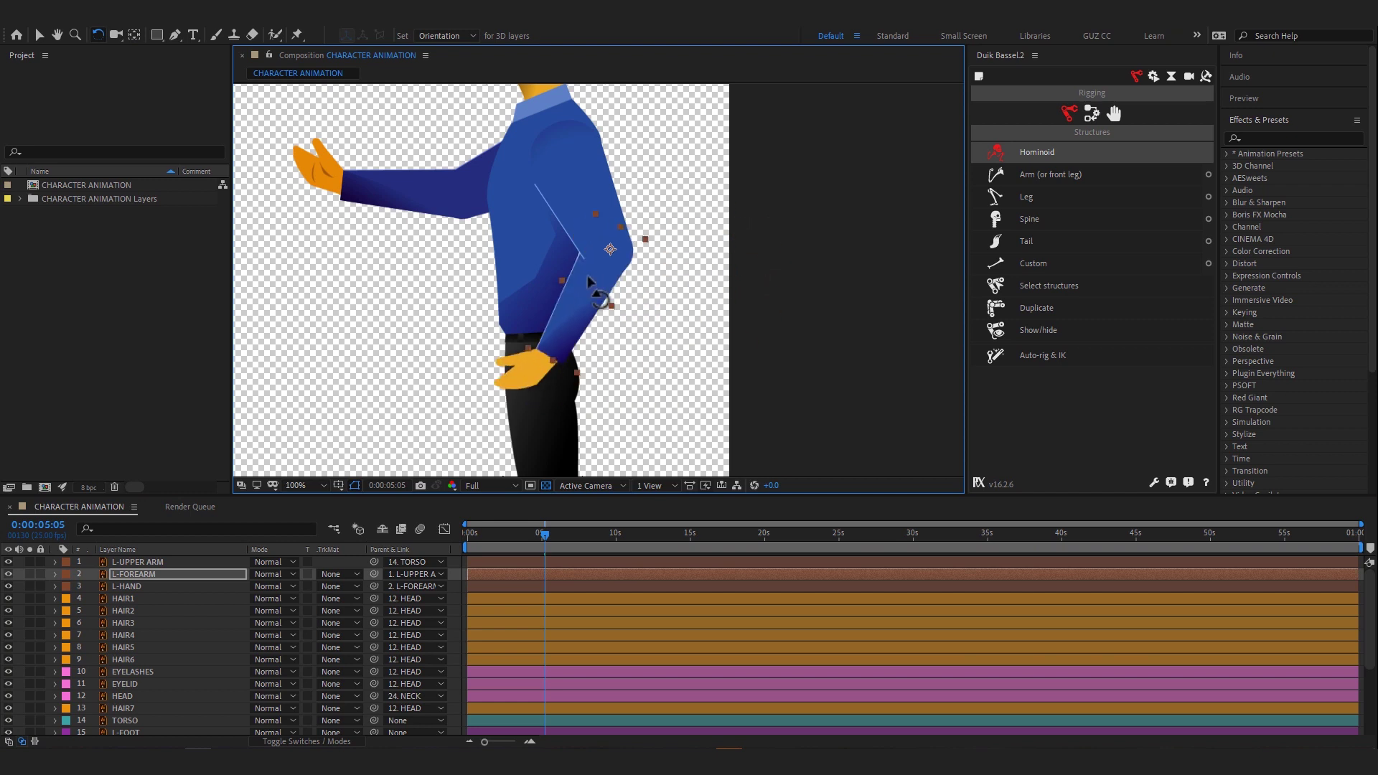
key("ctrl+z")
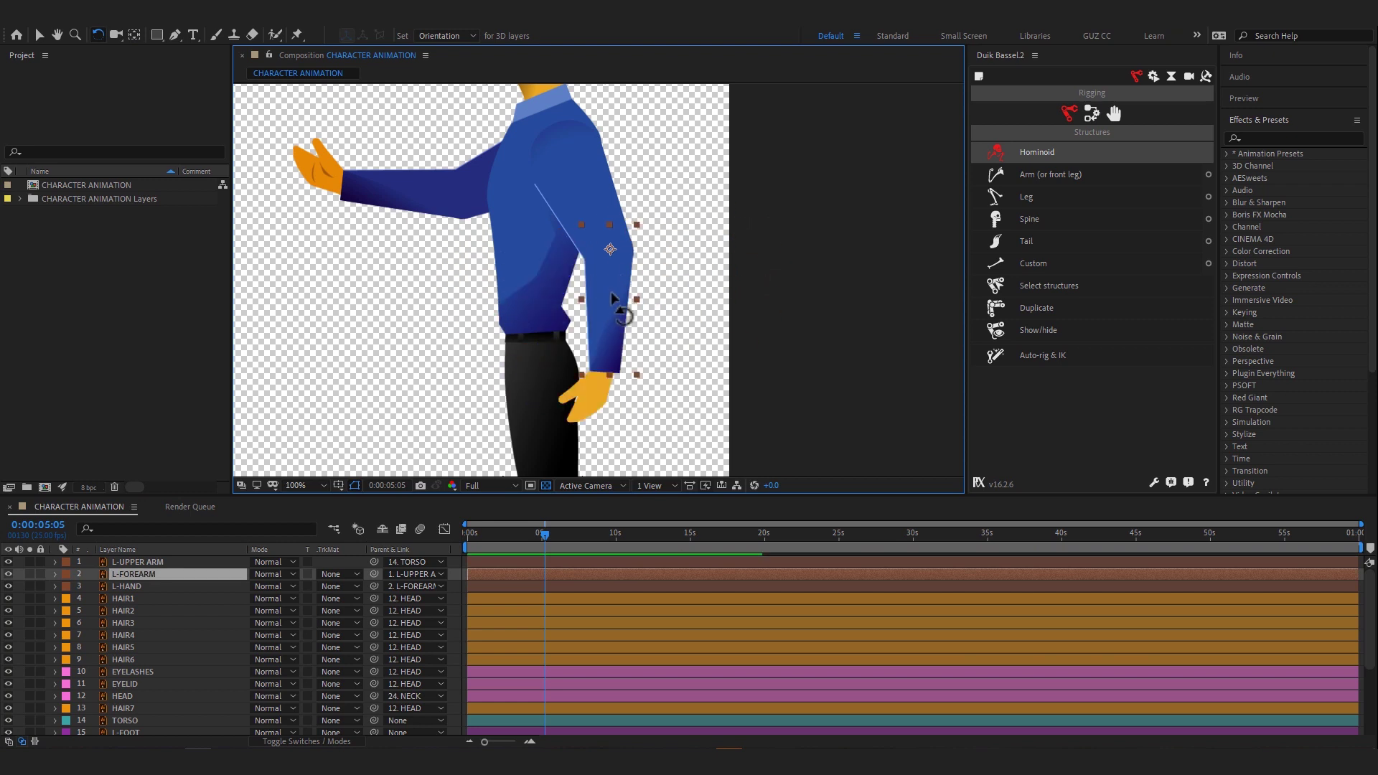
key("y")
left_click(630, 275)
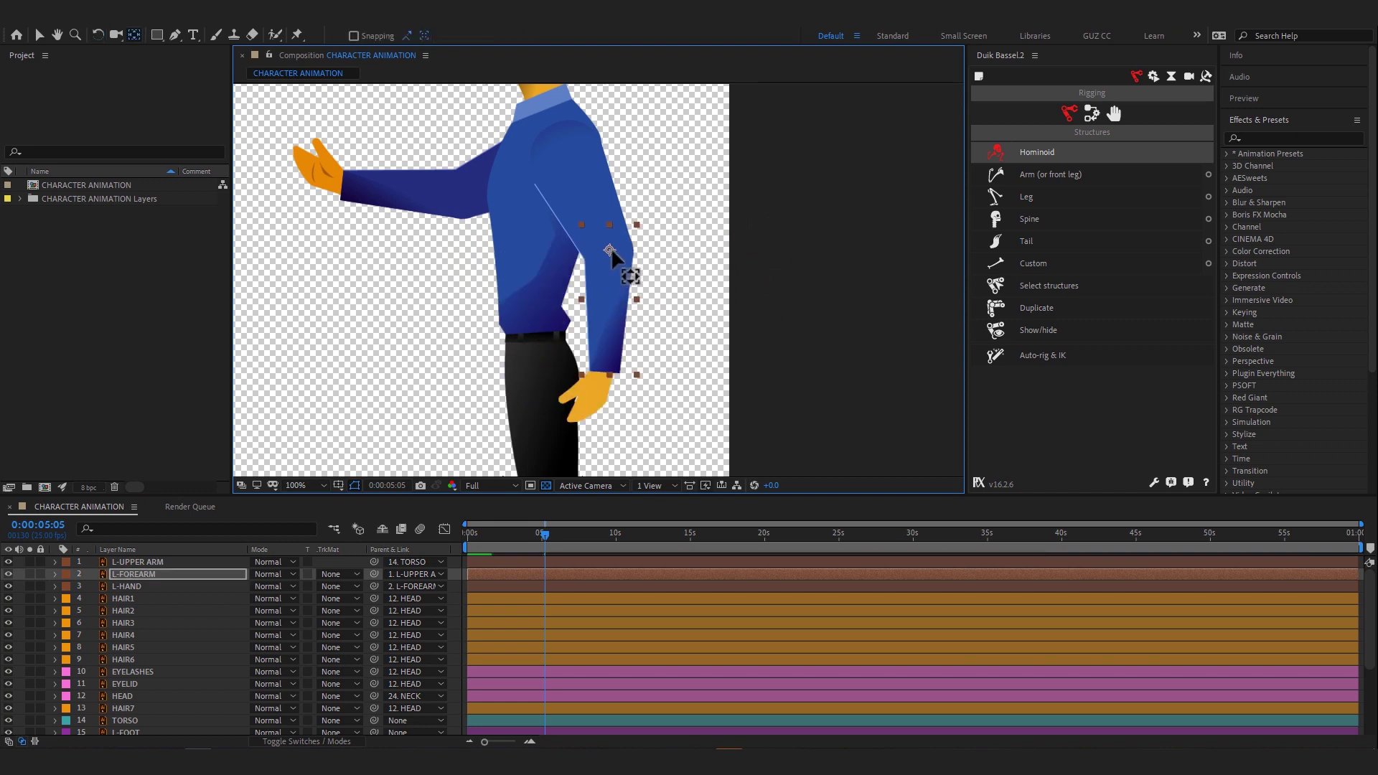
key("w")
left_click_drag(594, 316, 682, 305)
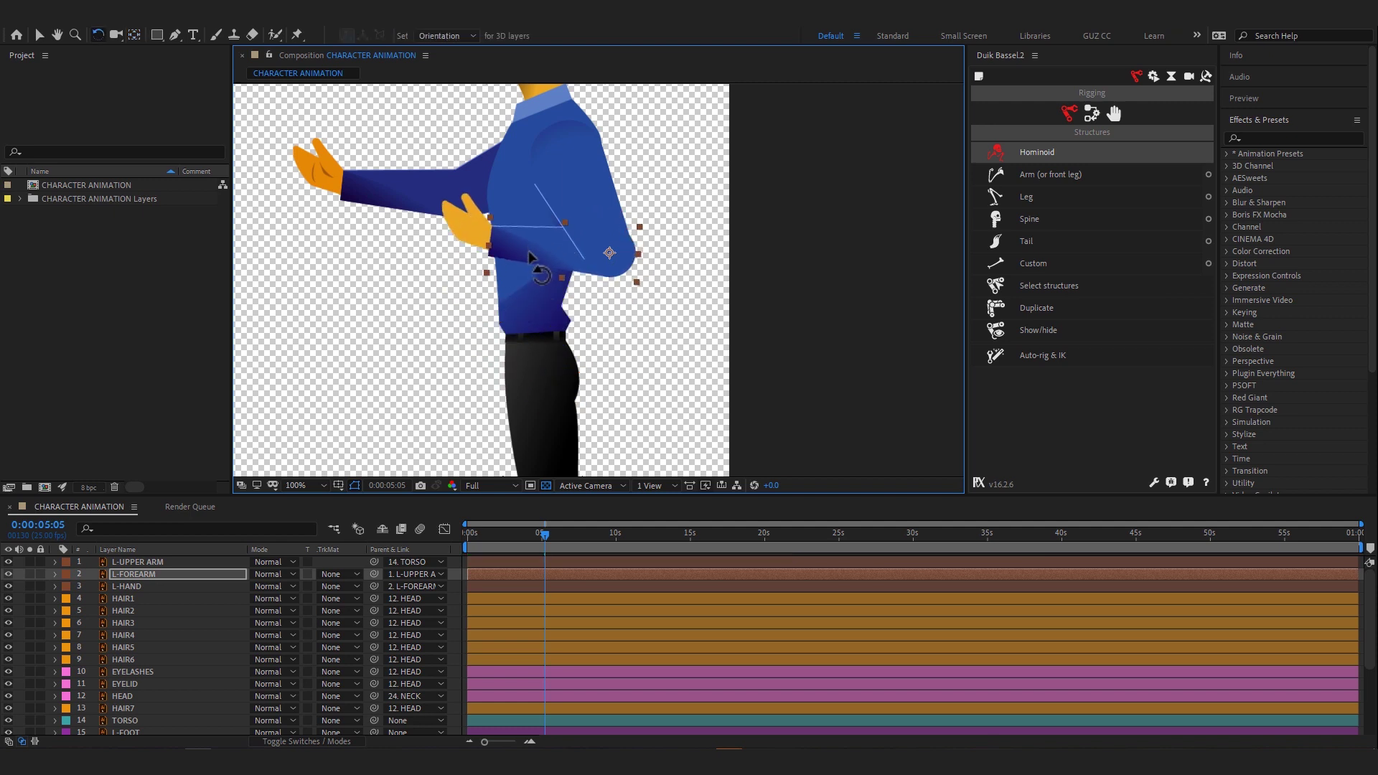
key("ctrl+z")
key("y")
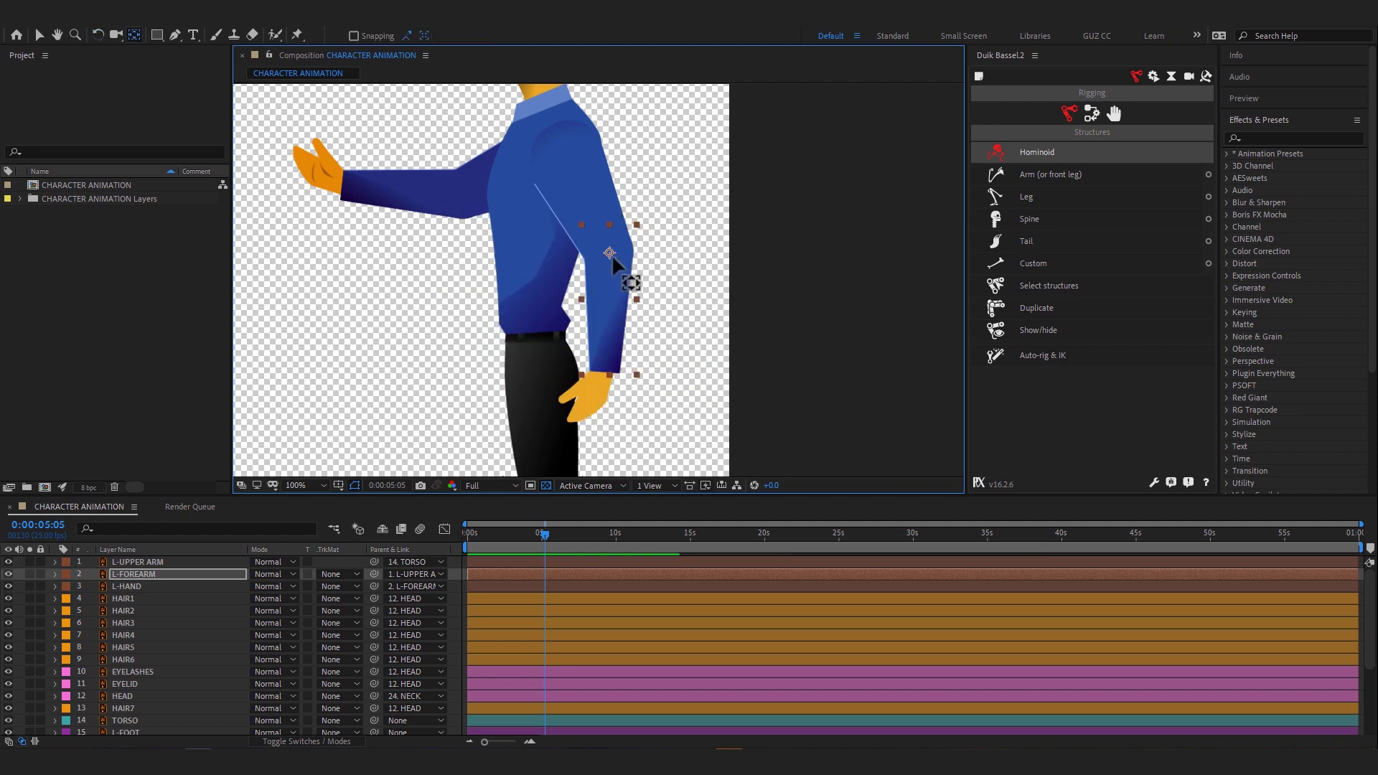
key("w")
left_click_drag(608, 317, 542, 257)
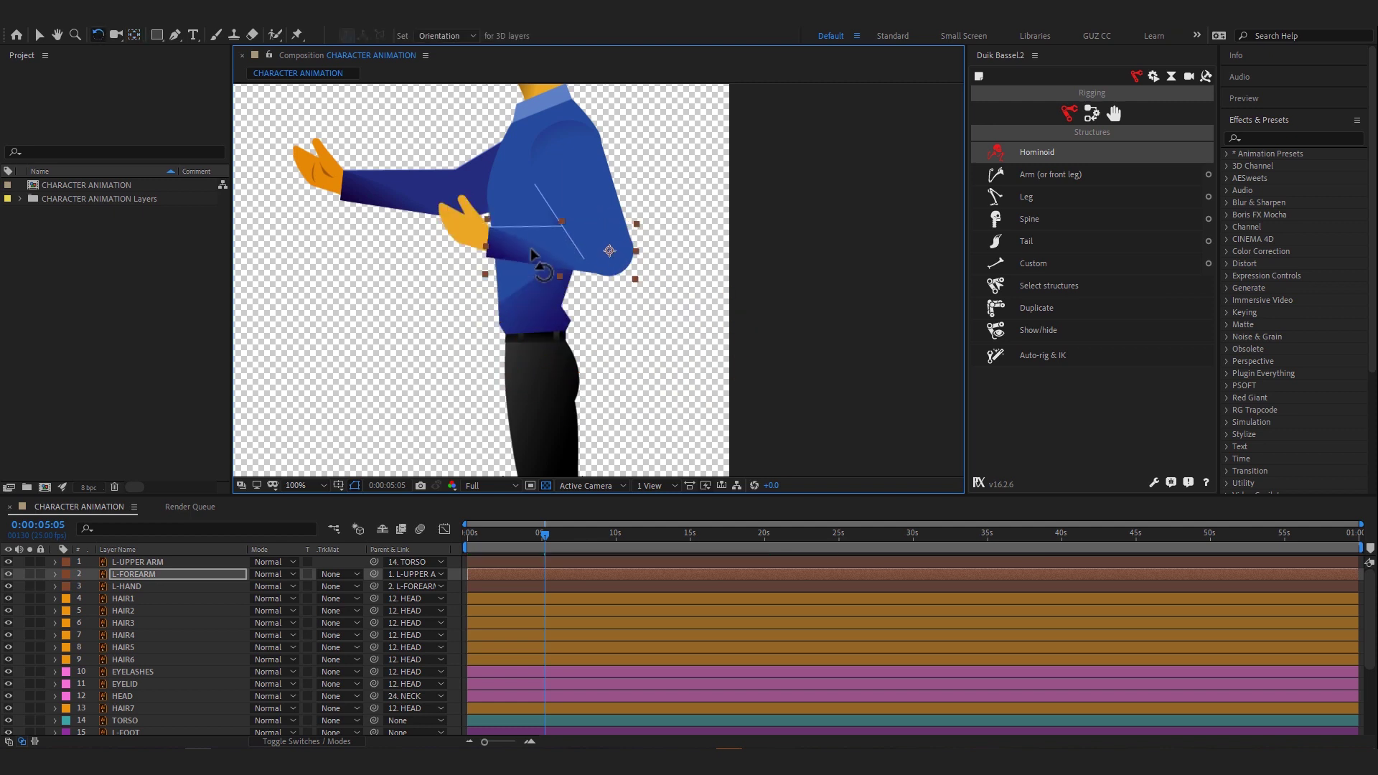
key("ctrl+z")
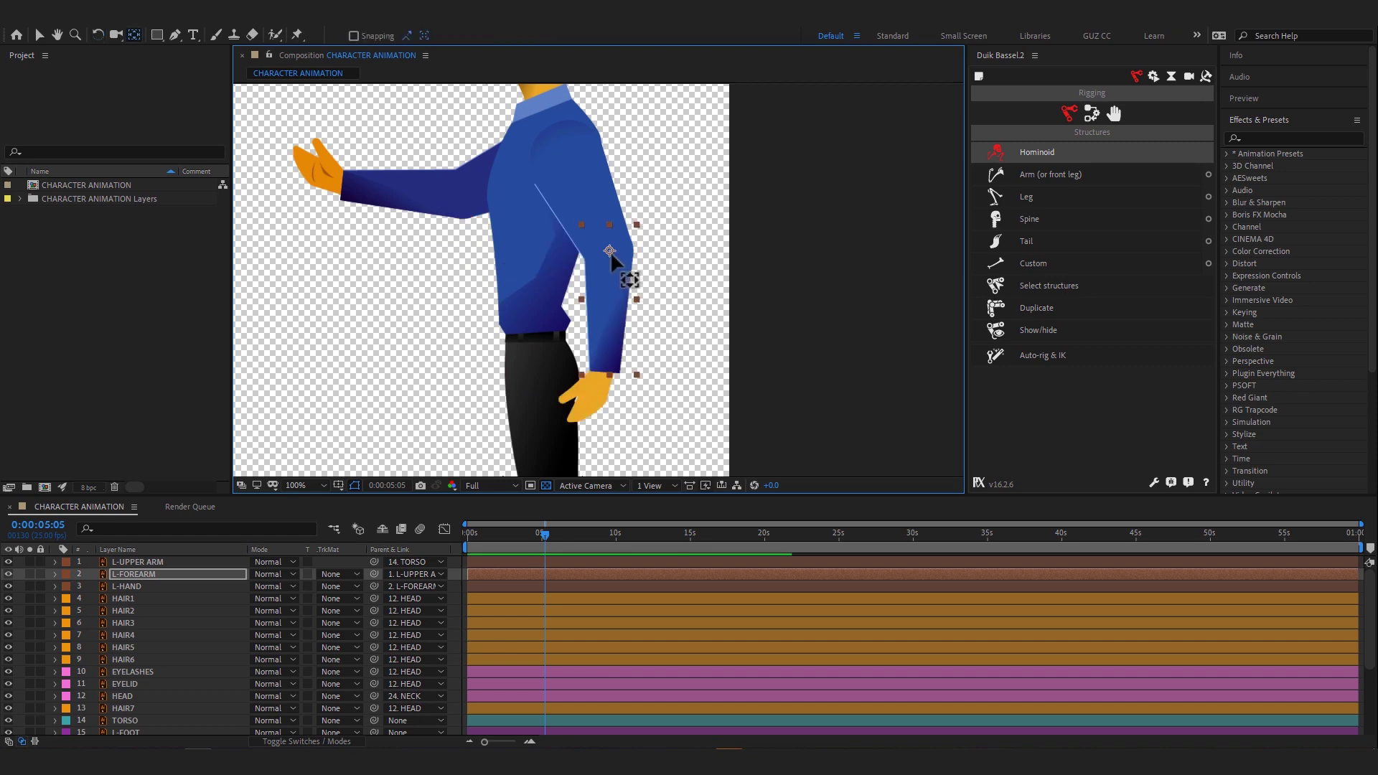
- Nudge the forearm's pivot up and right, then retest its rotation and undo
left_click_drag(609, 251, 658, 272)
key("w")
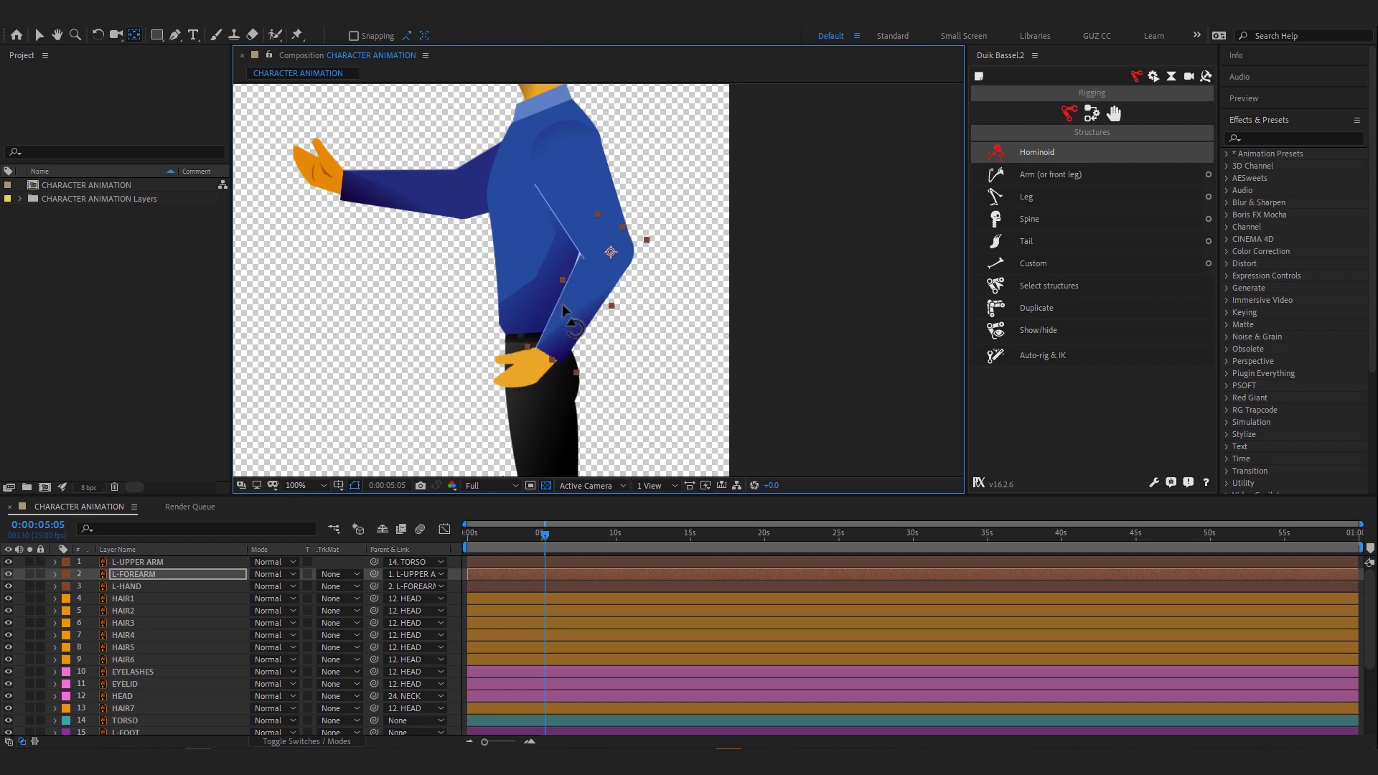
key("ctrl+z")
key("y")
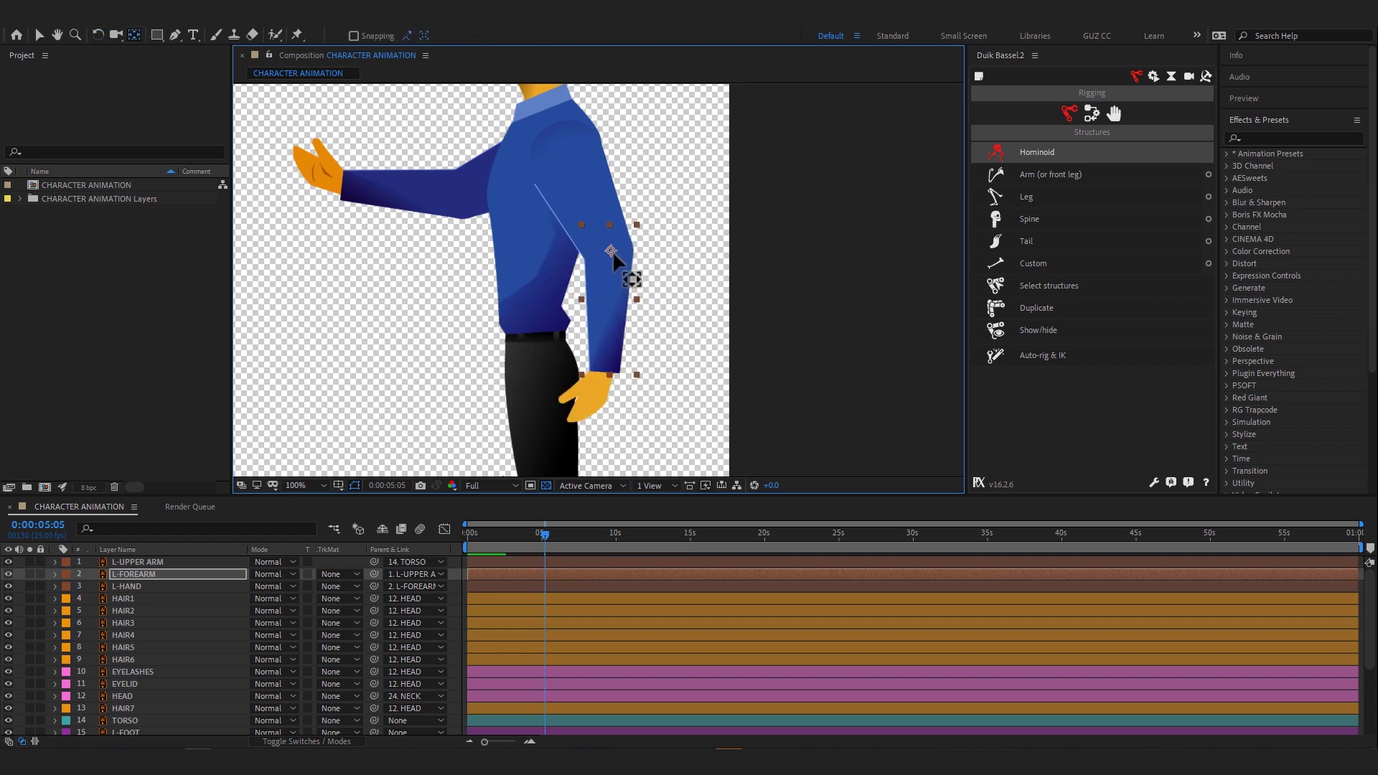
key("w")
left_click_drag(607, 327, 604, 276)
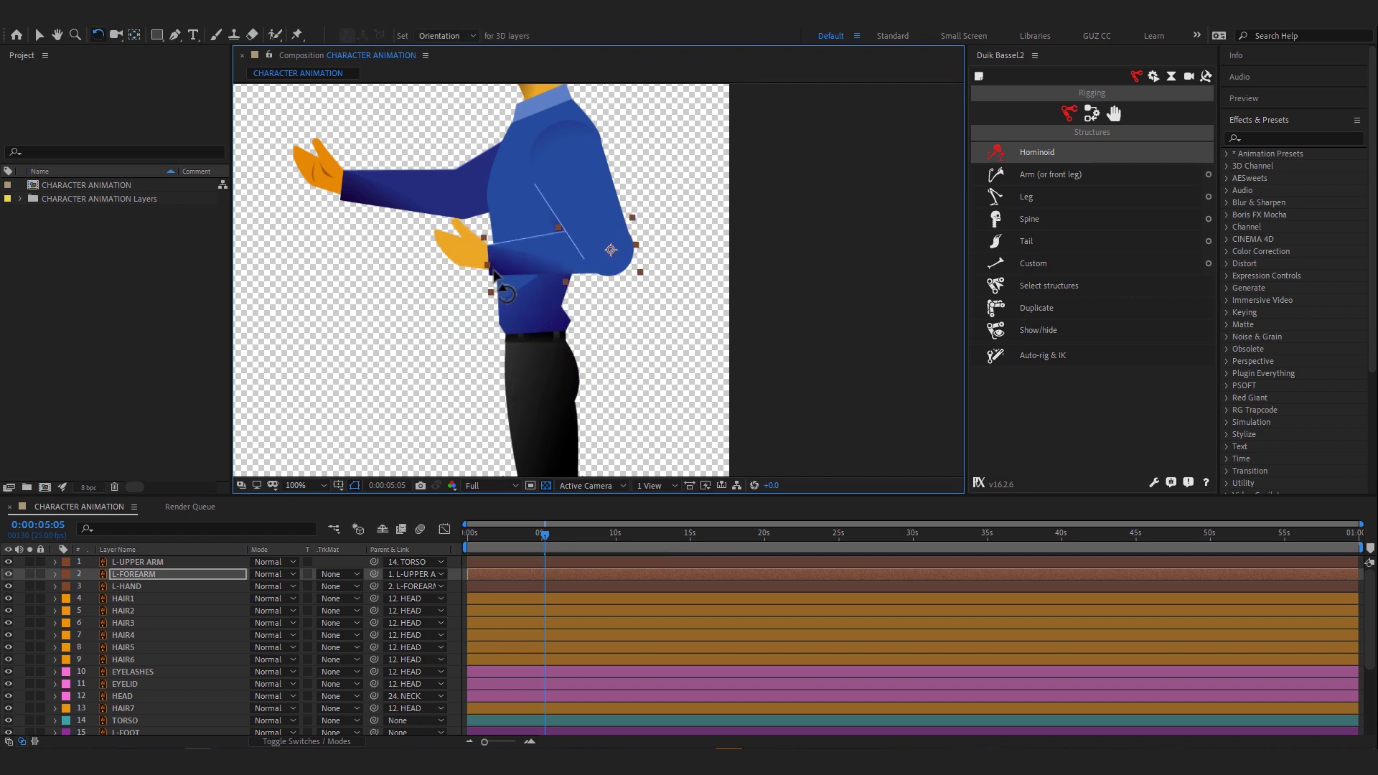
key("ctrl+z")
- Move L-UPPER ARM's anchor point up to the shoulder and test-swing the arm
left_click(578, 188)
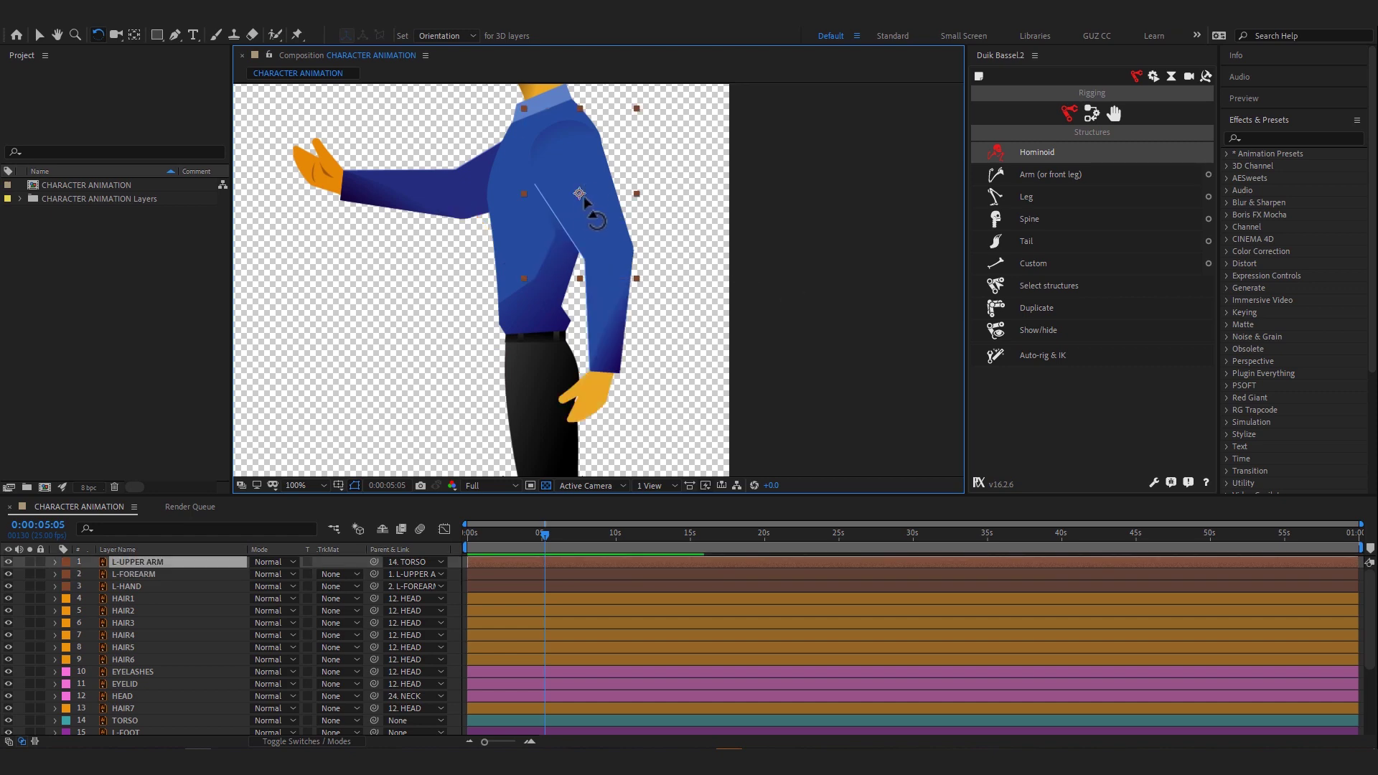
key("y")
left_click_drag(566, 159, 564, 133)
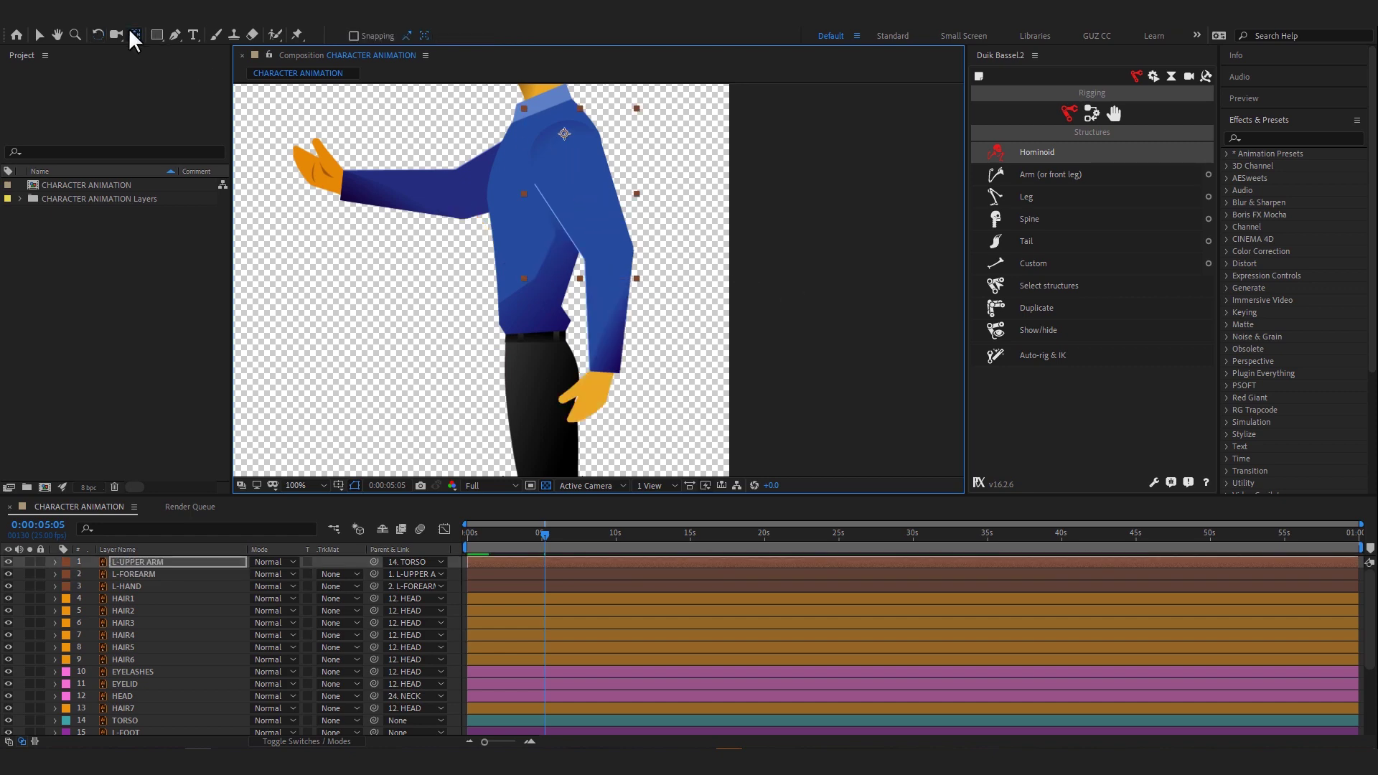
left_click(564, 136)
key("w")
left_click_drag(594, 199, 576, 195)
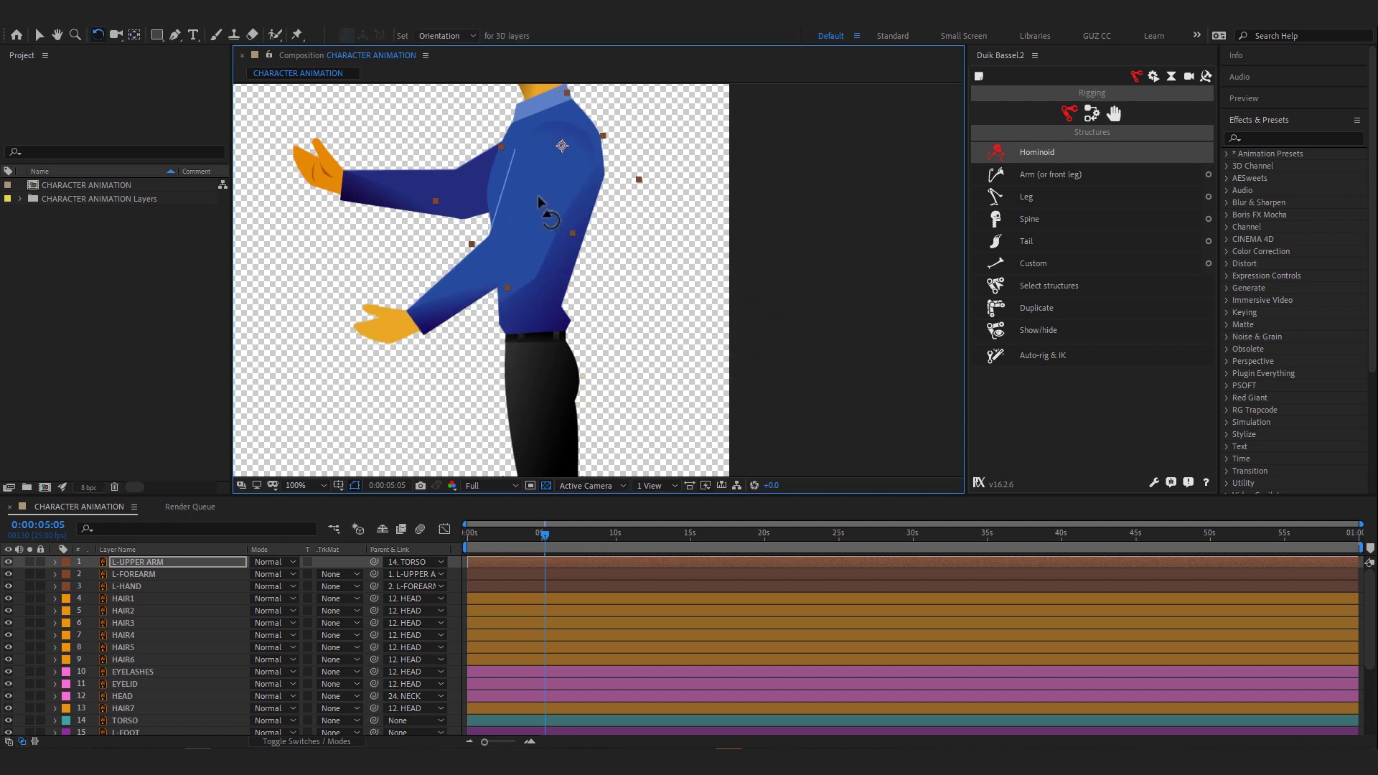
key("ctrl+z")
key("y")
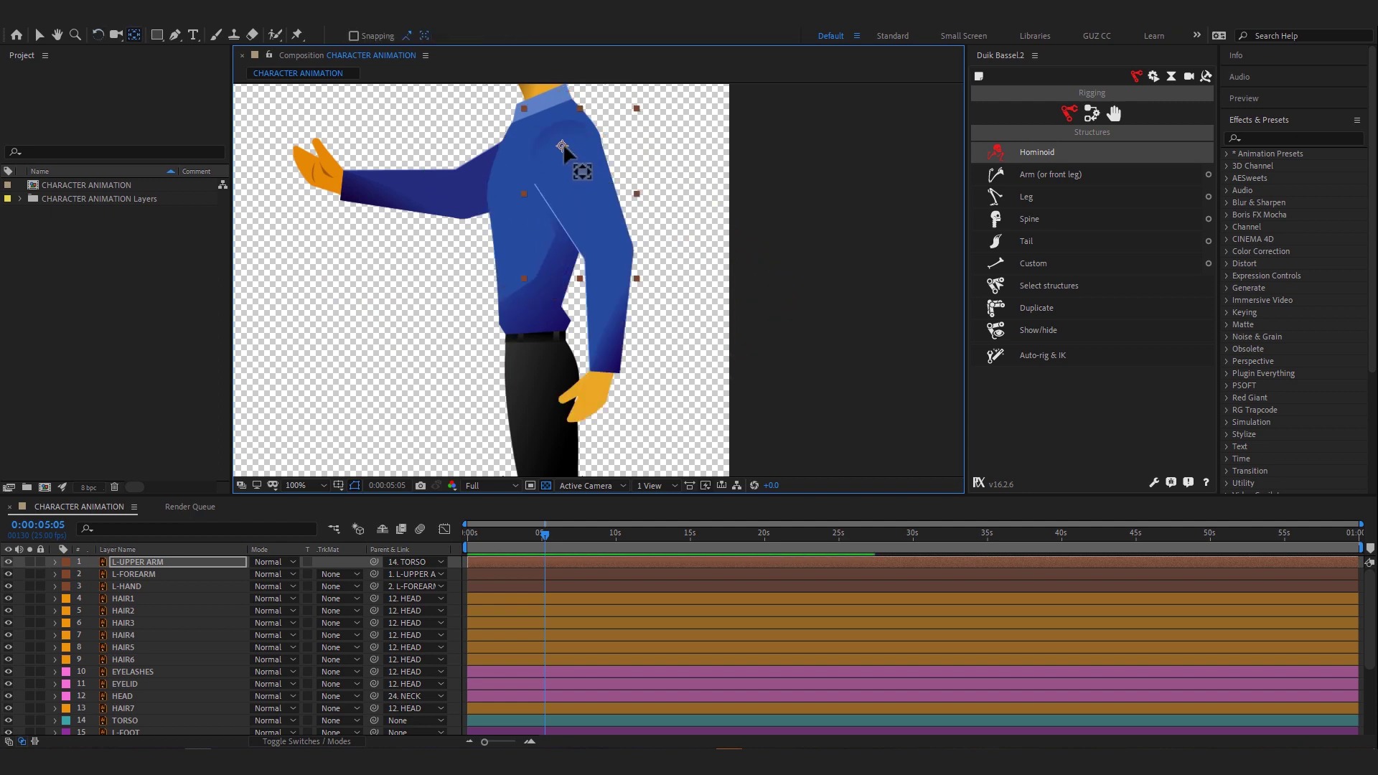
key("w")
mouse_move(578, 163)
left_mouse_down()
mouse_move(560, 134)
mouse_move(547, 141)
left_mouse_up()
key("ctrl+z")
- Reposition the upper arm's pivot on the shoulder and verify the arm rotates around it
key("y")
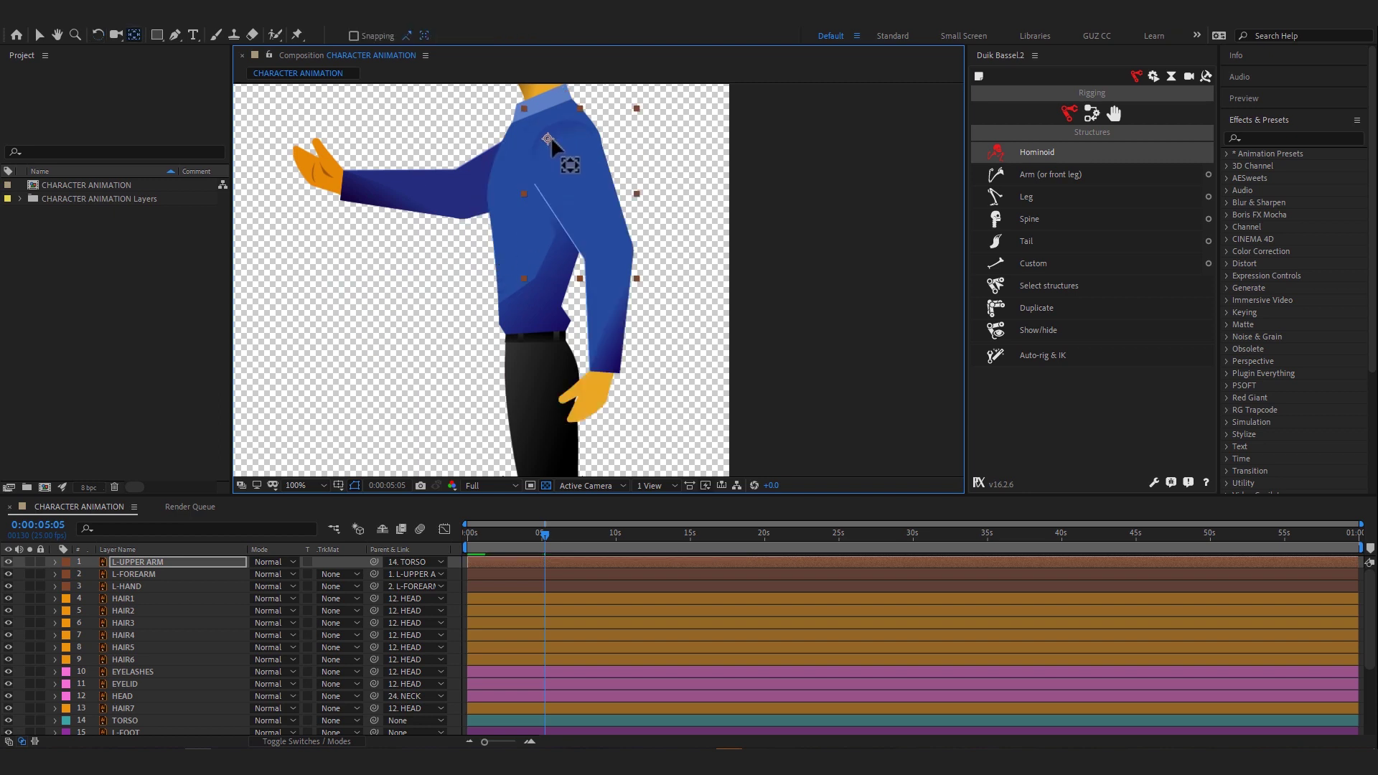
key("w")
left_click_drag(599, 230, 478, 224)
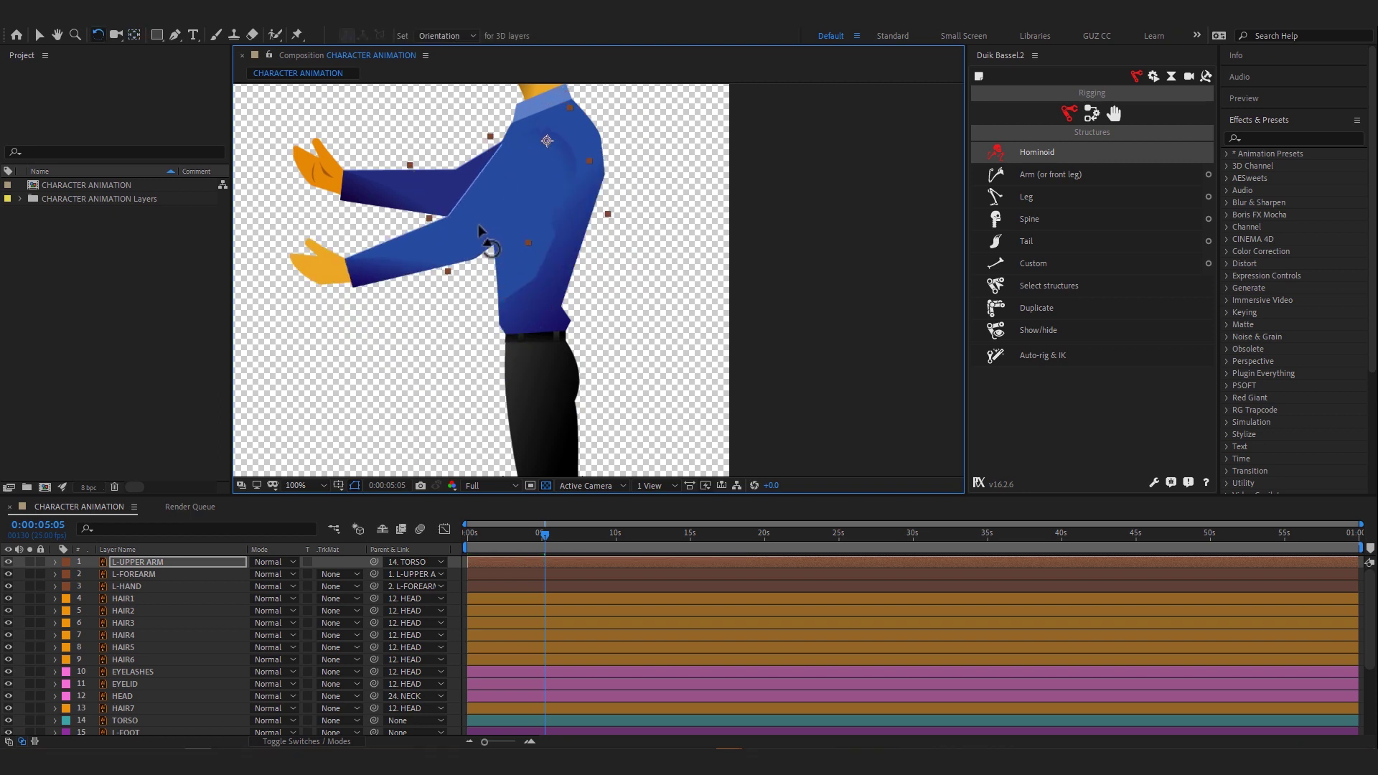
key("ctrl+z")
key("y")
left_click_drag(547, 141, 564, 156)
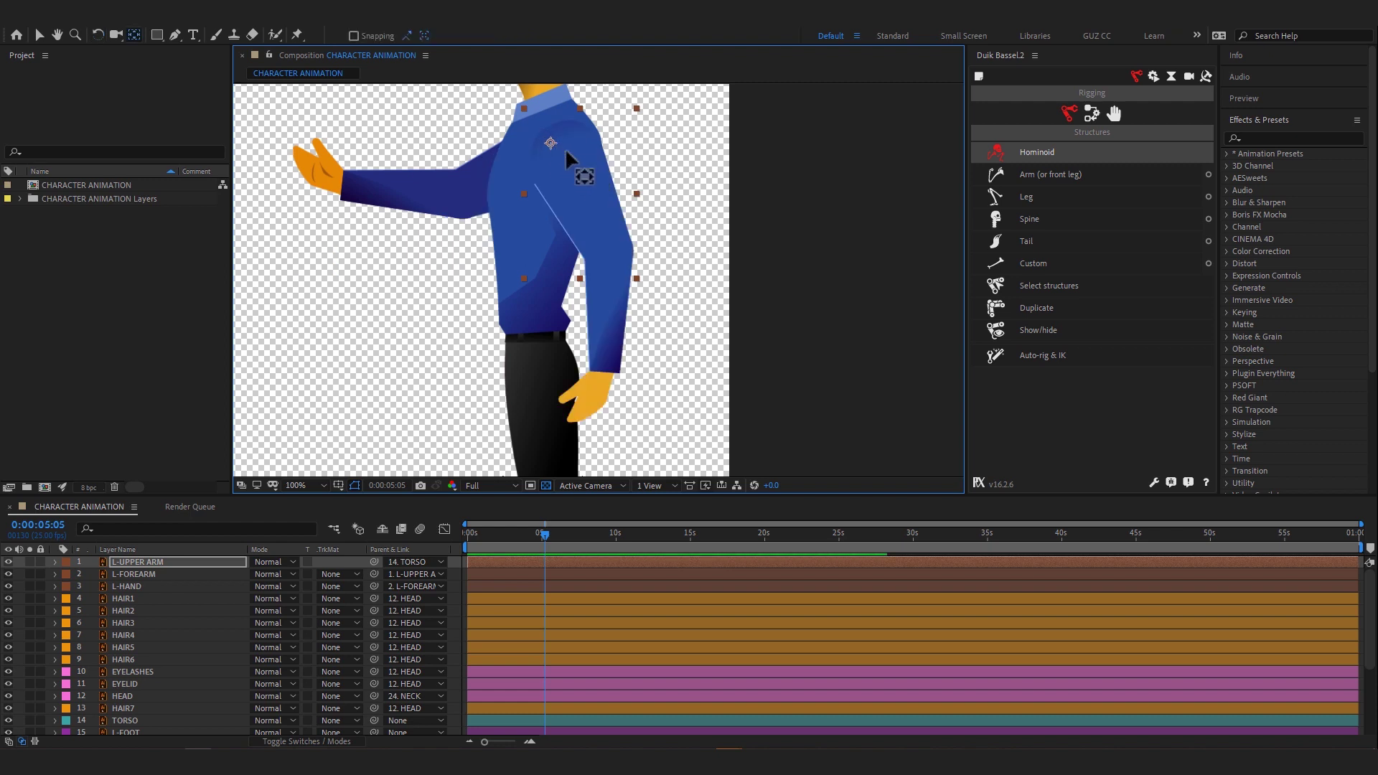
key("w")
mouse_move(575, 228)
left_mouse_down()
mouse_move(624, 226)
mouse_move(689, 250)
mouse_move(599, 420)
left_mouse_up()
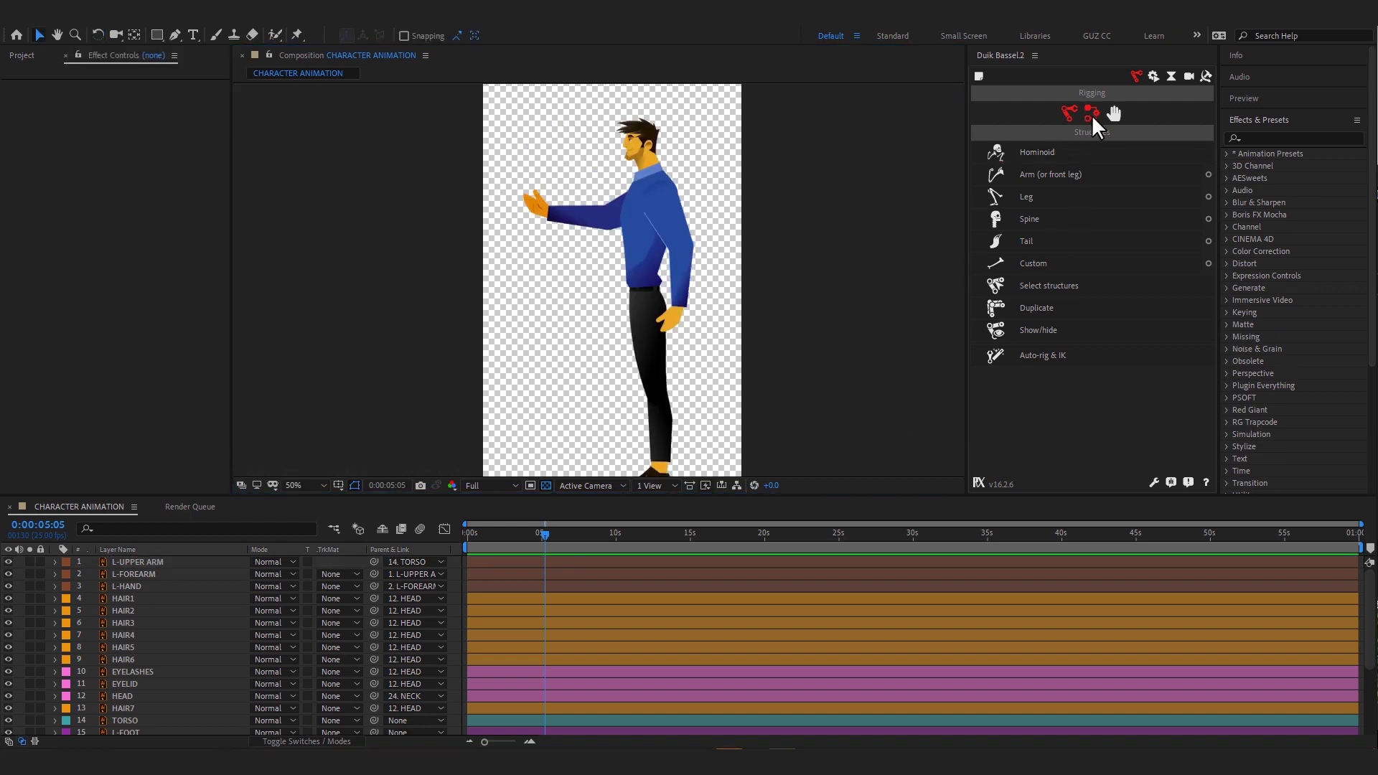
- Select L-HAND, L-FOREARM and L-UPPER ARM with Duik's Links & constraints panel shown
left_click(1091, 113)
left_click(680, 326)
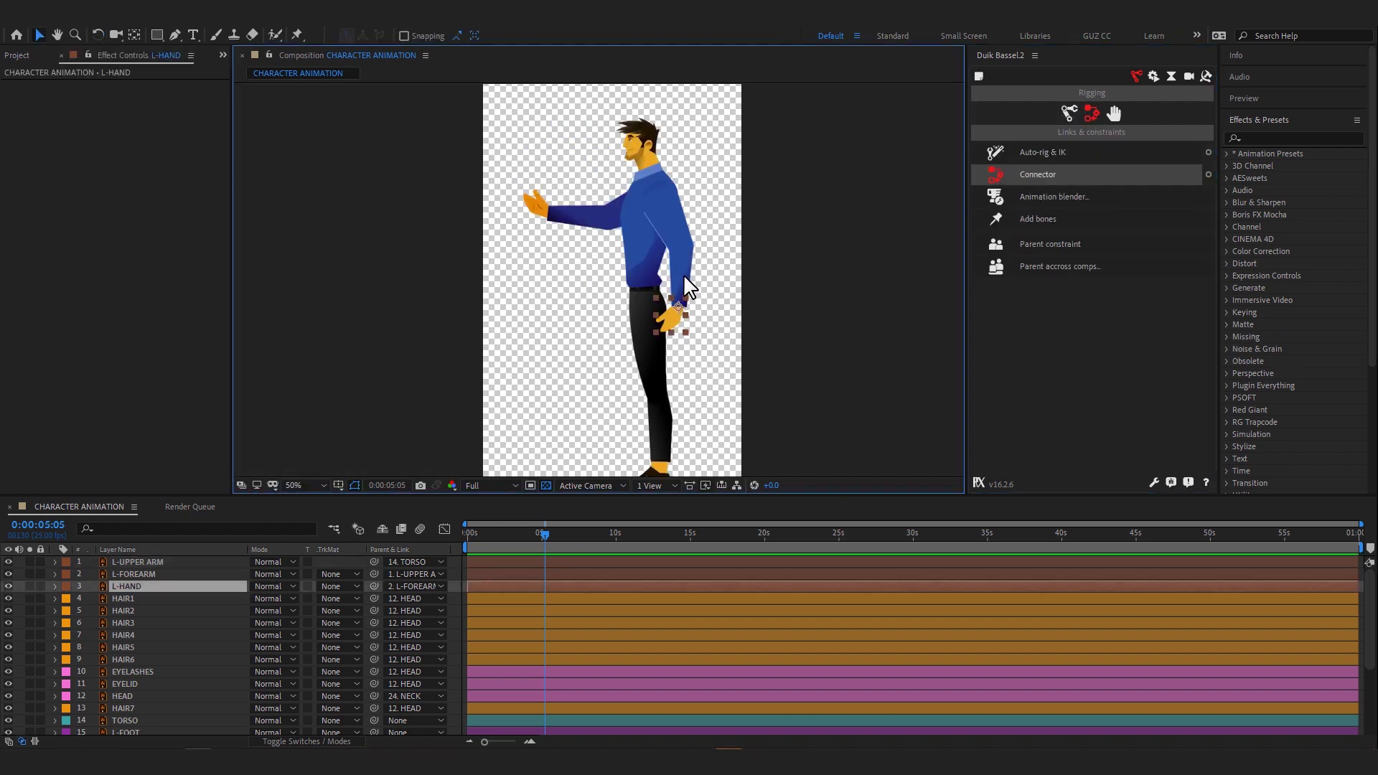
left_click(680, 252, "shift")
left_click(672, 208, "shift")
scroll(670, 208, "up", 2)
mouse_move(669, 209)
left_mouse_down()
mouse_move(617, 312)
mouse_move(629, 302)
left_mouse_up()
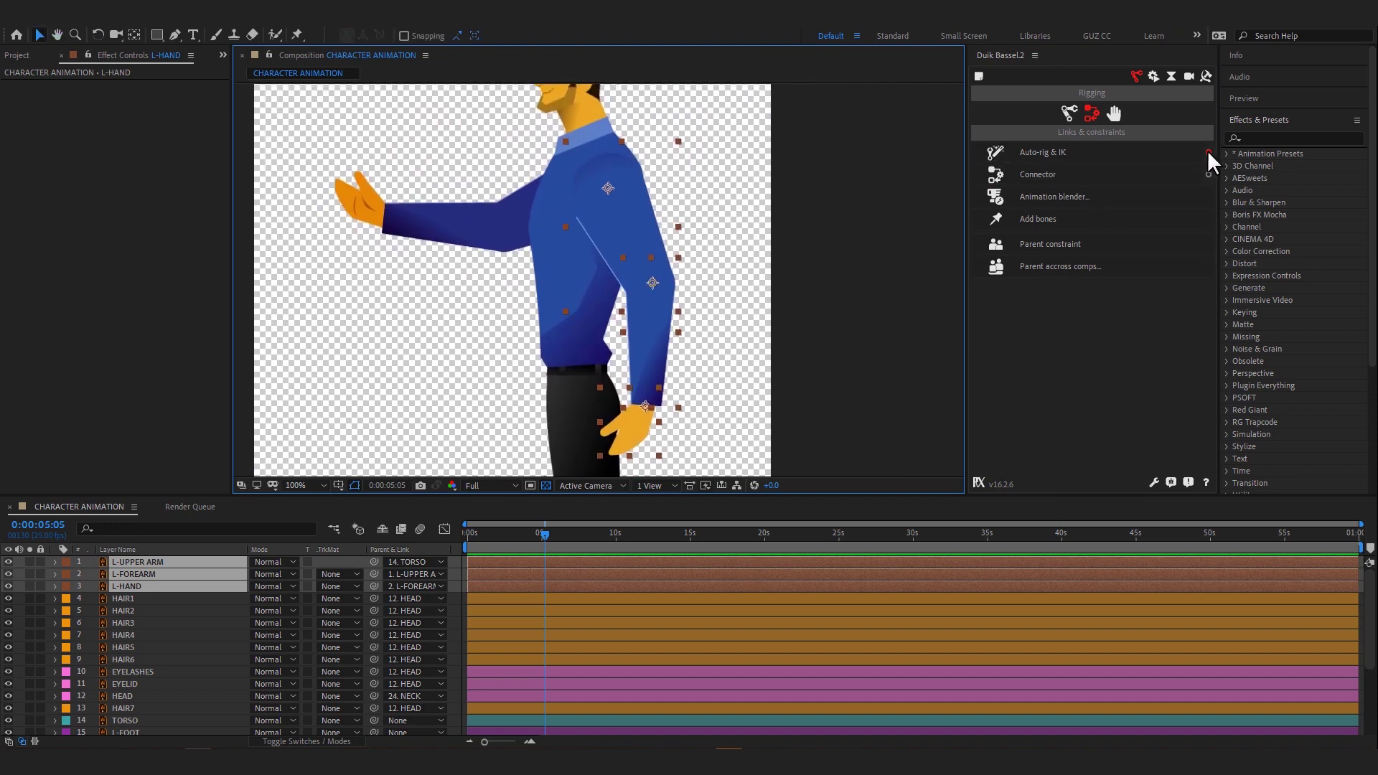
- Build the arm IK with Auto-rig & IK and drag C | L-HAND to bend the elbow
left_click(1207, 152)
left_click(1044, 159)
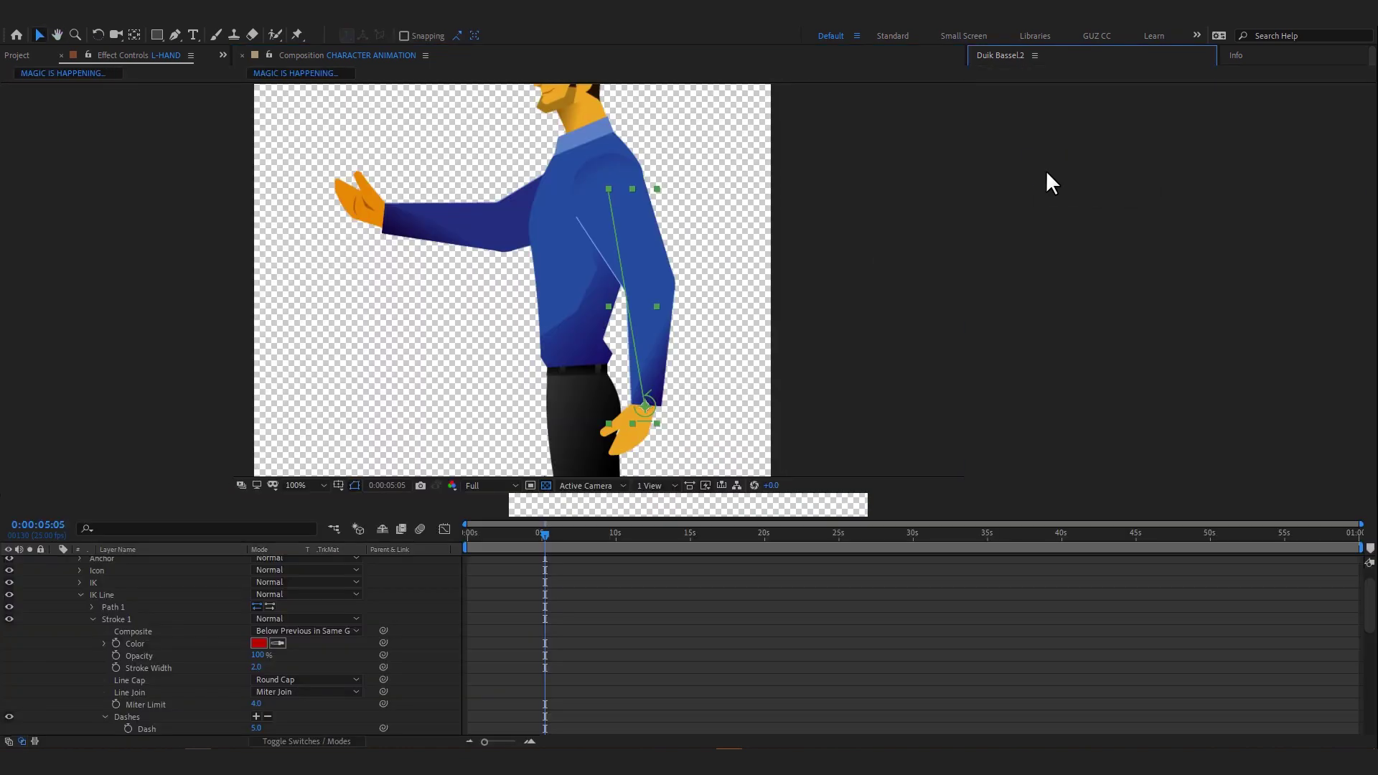
left_click_drag(647, 410, 710, 290)
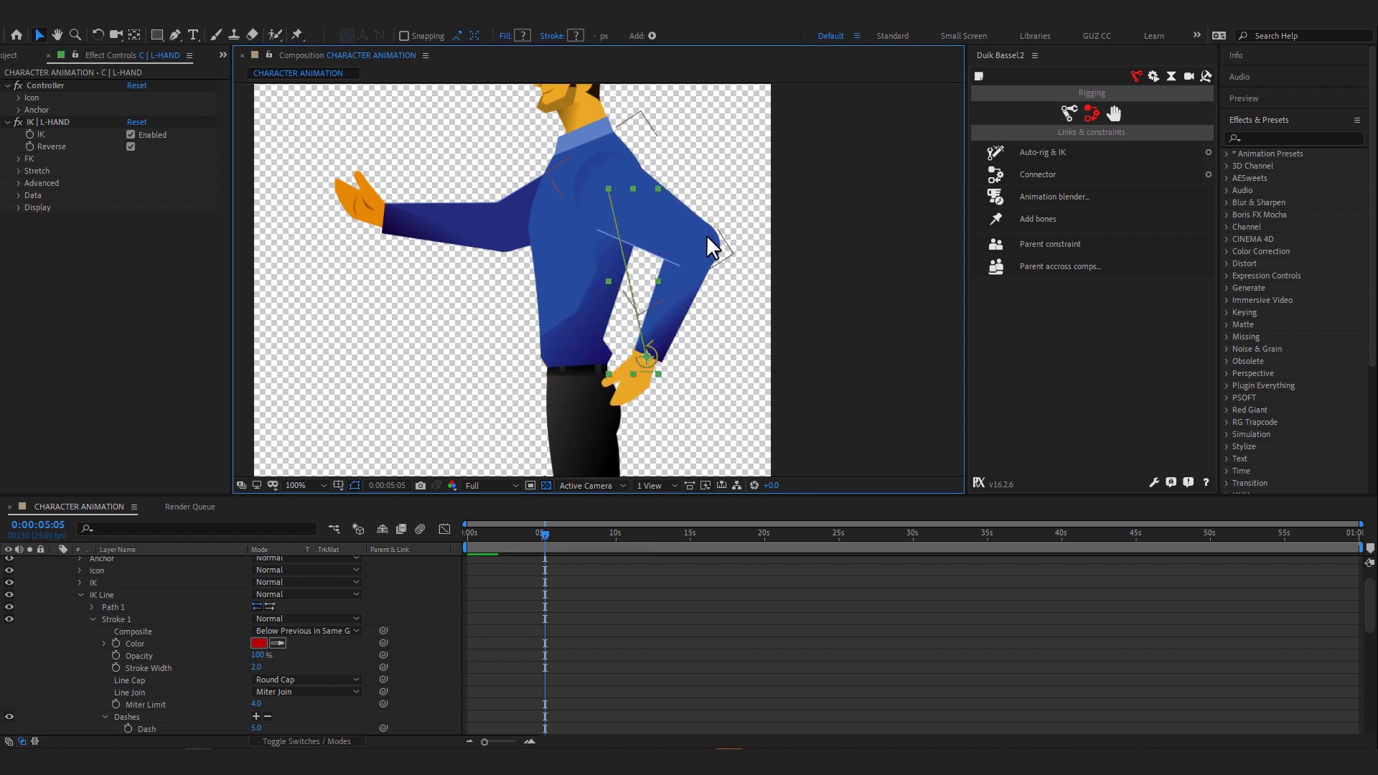
- Adjust L-FOREARM's anchor point at the elbow
left_click(695, 278)
left_click(134, 34)
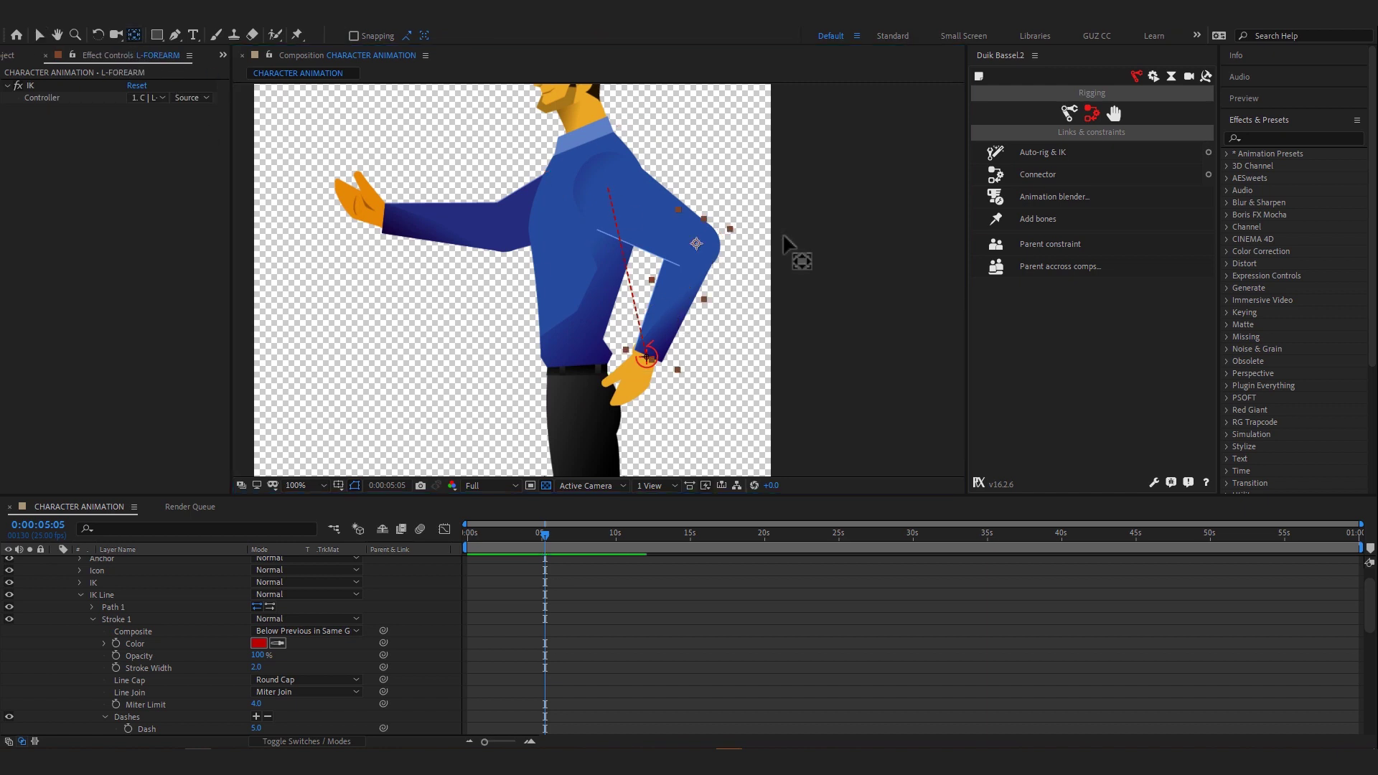
left_click_drag(701, 247, 694, 247)
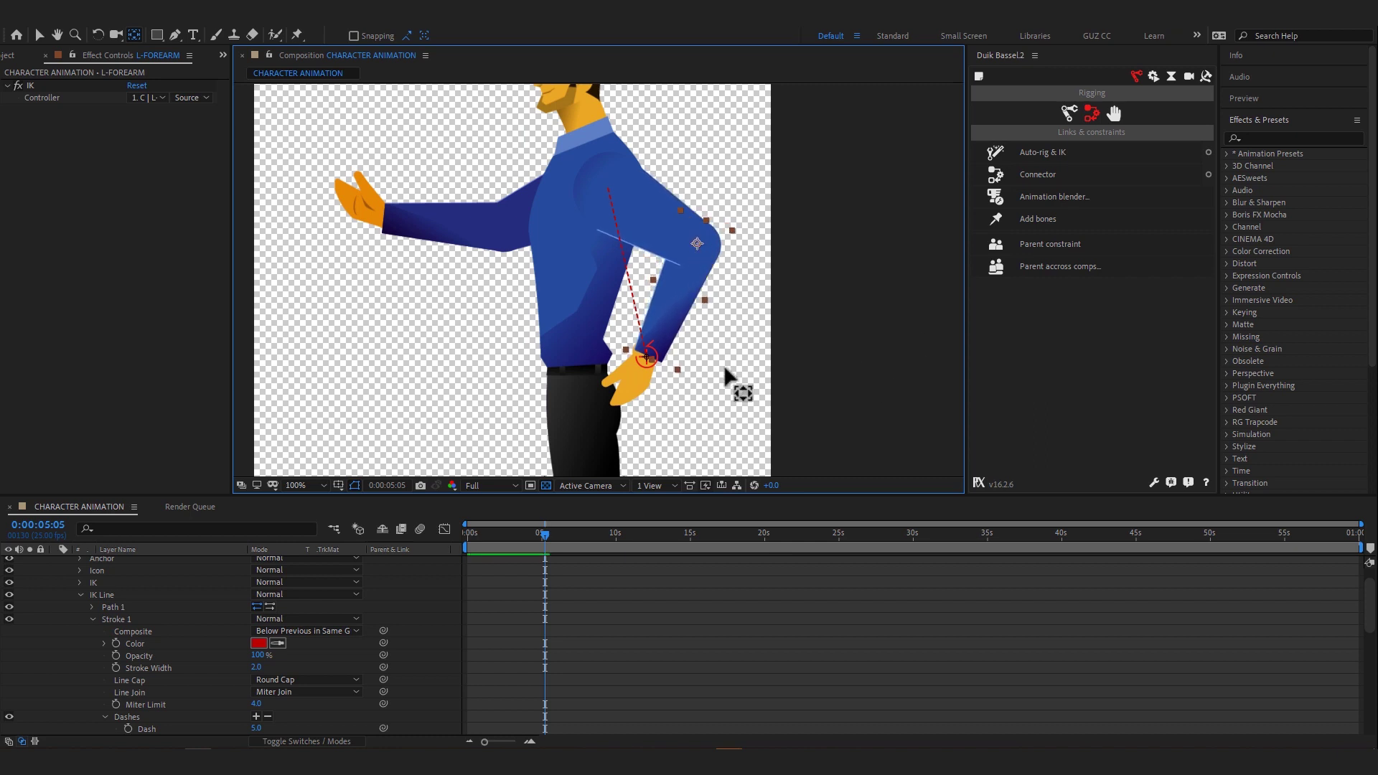
key("v")
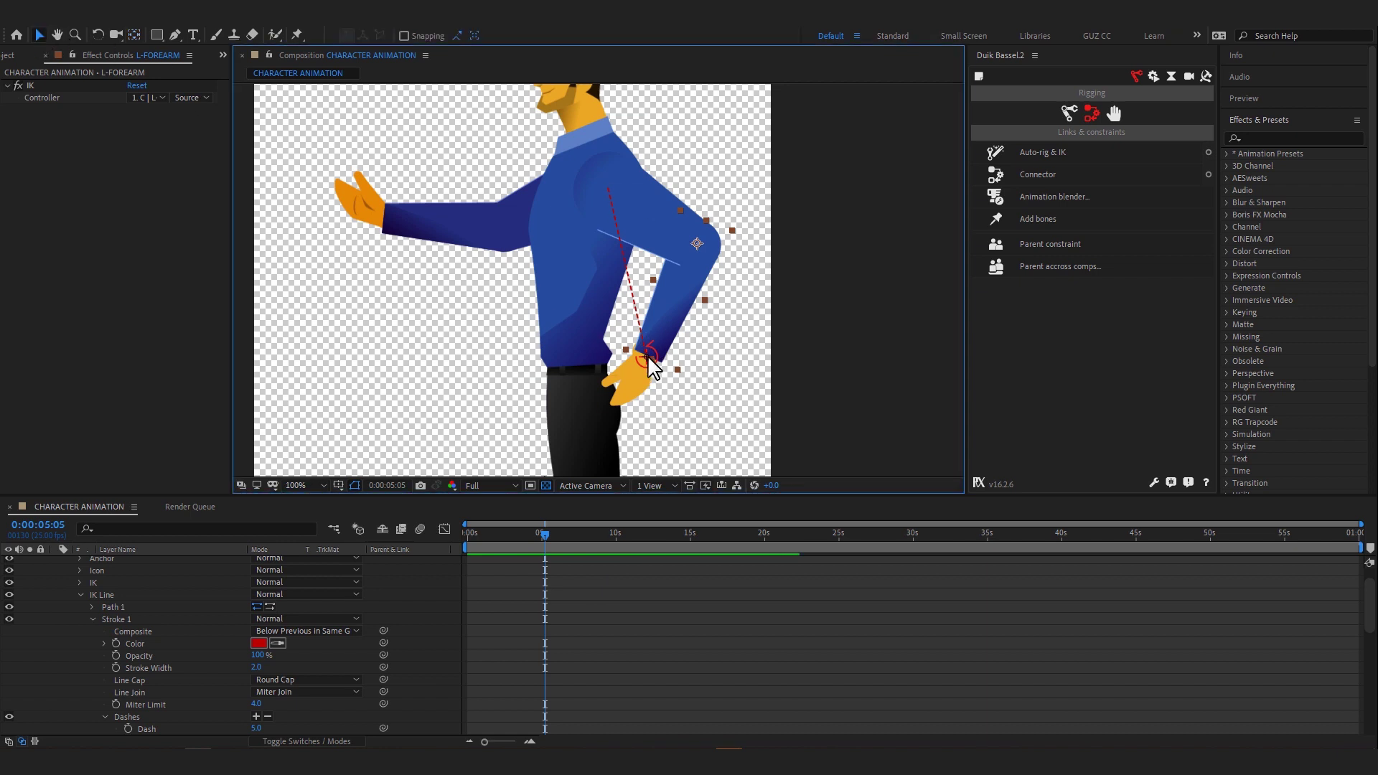
- Pull the hand controller up to the waist and nudge the forearm's elbow pivot
left_click(656, 359)
left_click_drag(632, 375, 546, 307)
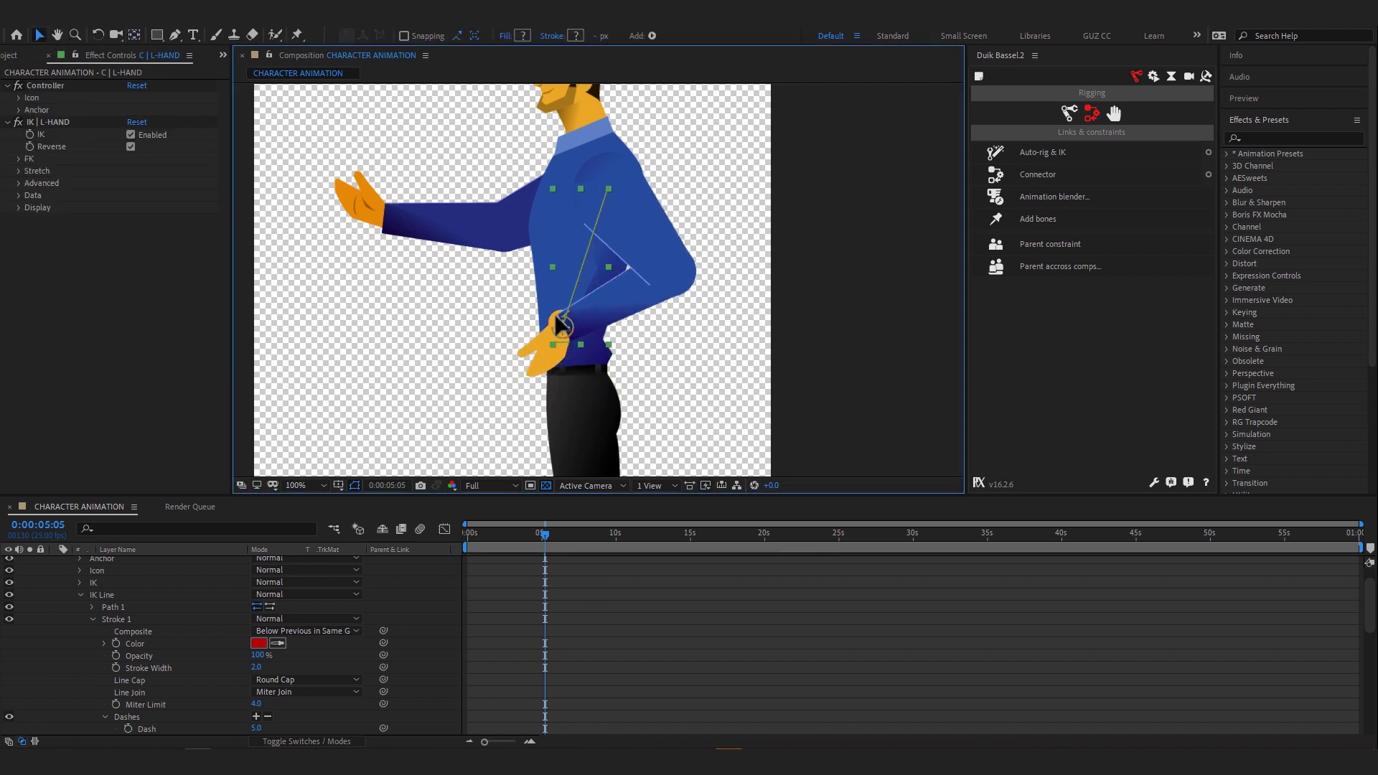
left_click(634, 305)
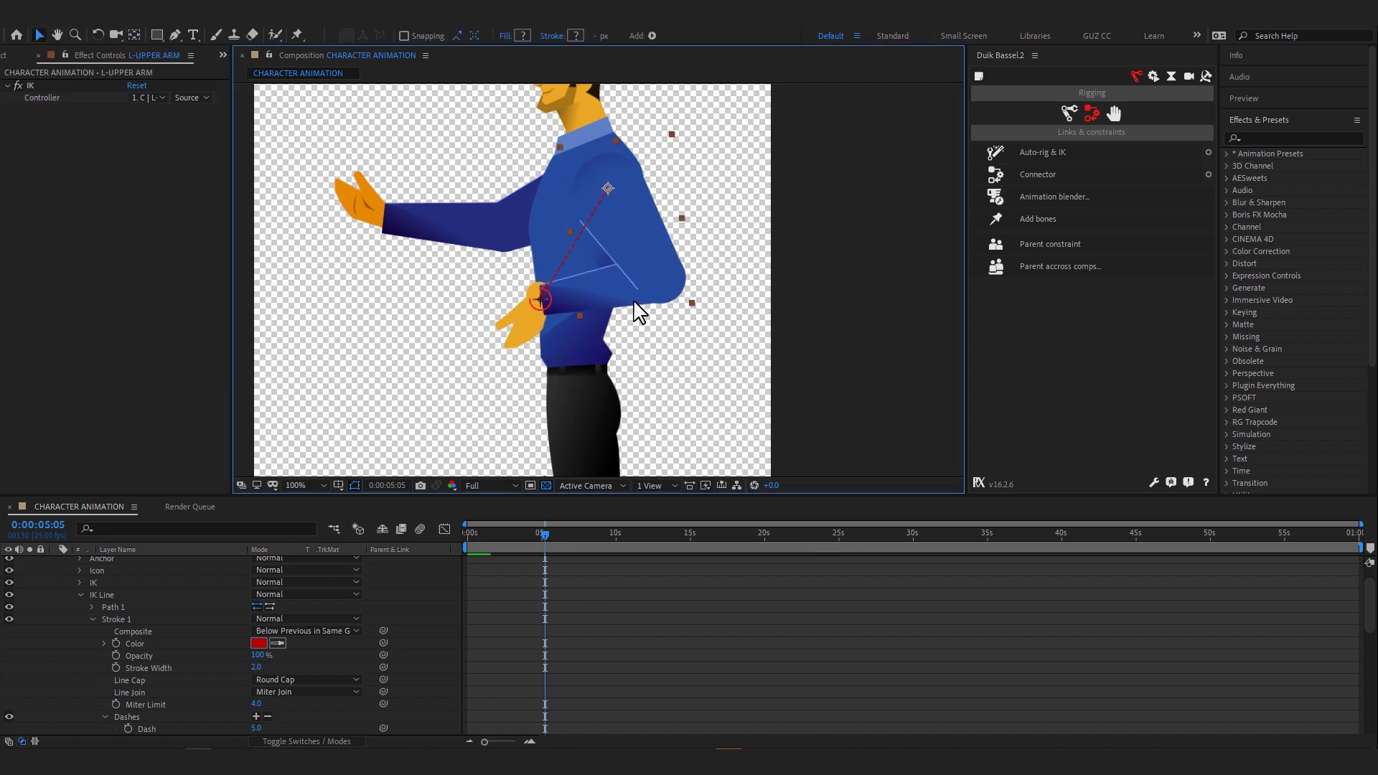
left_click(579, 296)
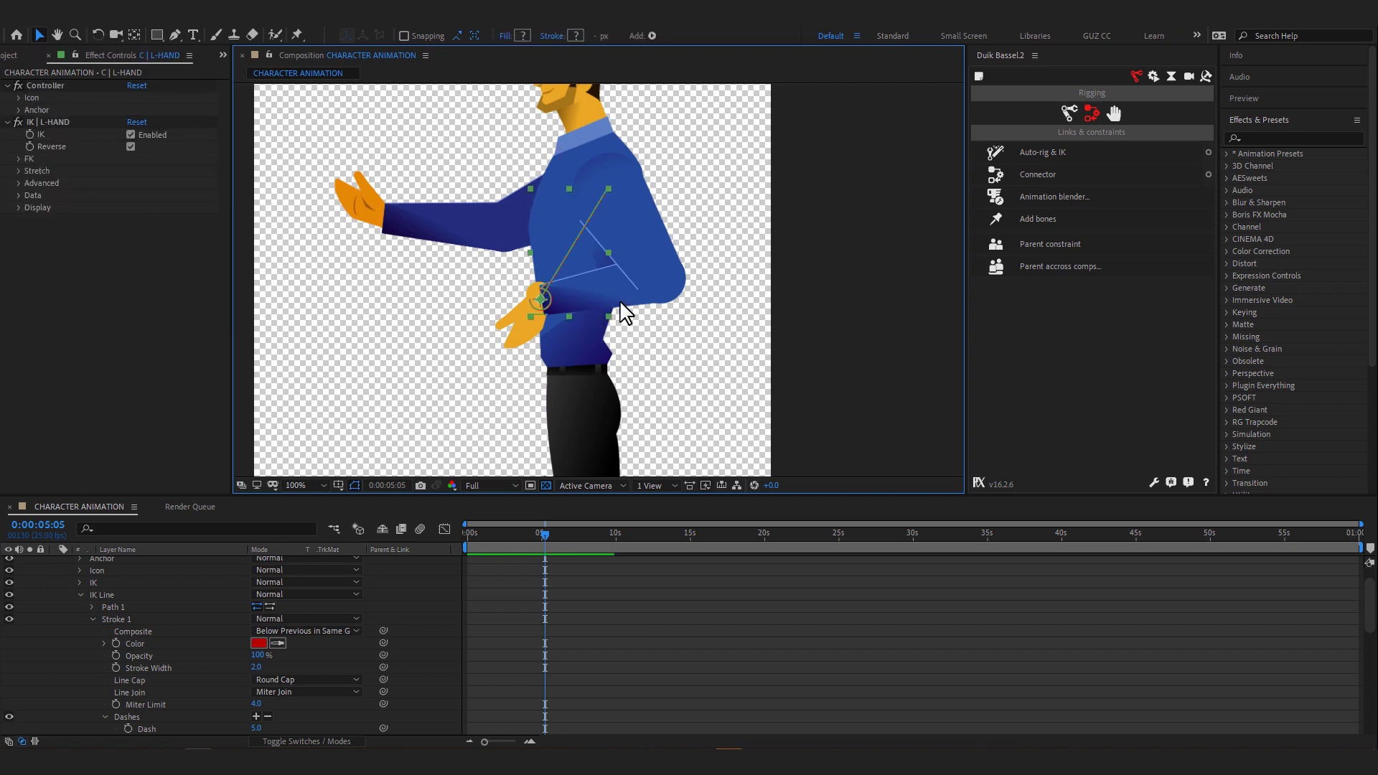
left_click(622, 302)
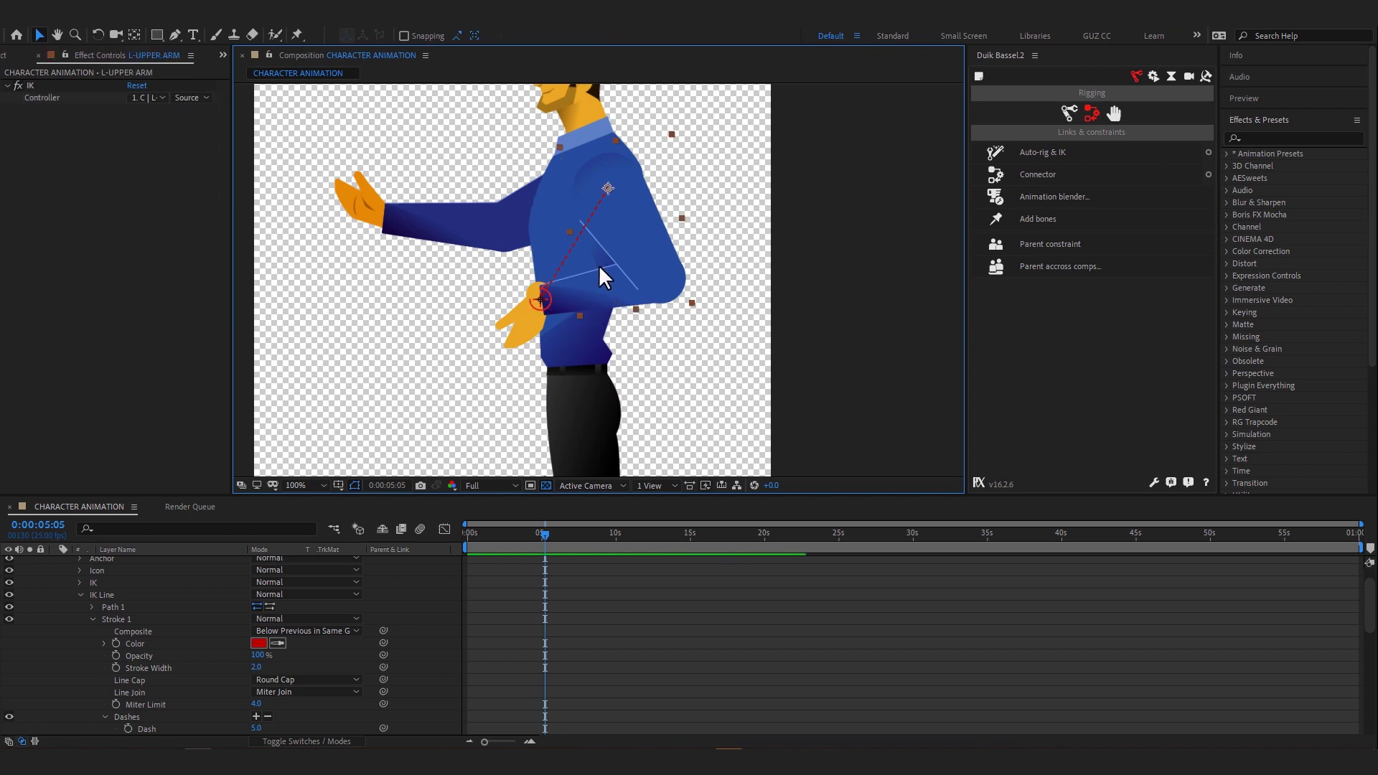
left_click(562, 320)
key("y")
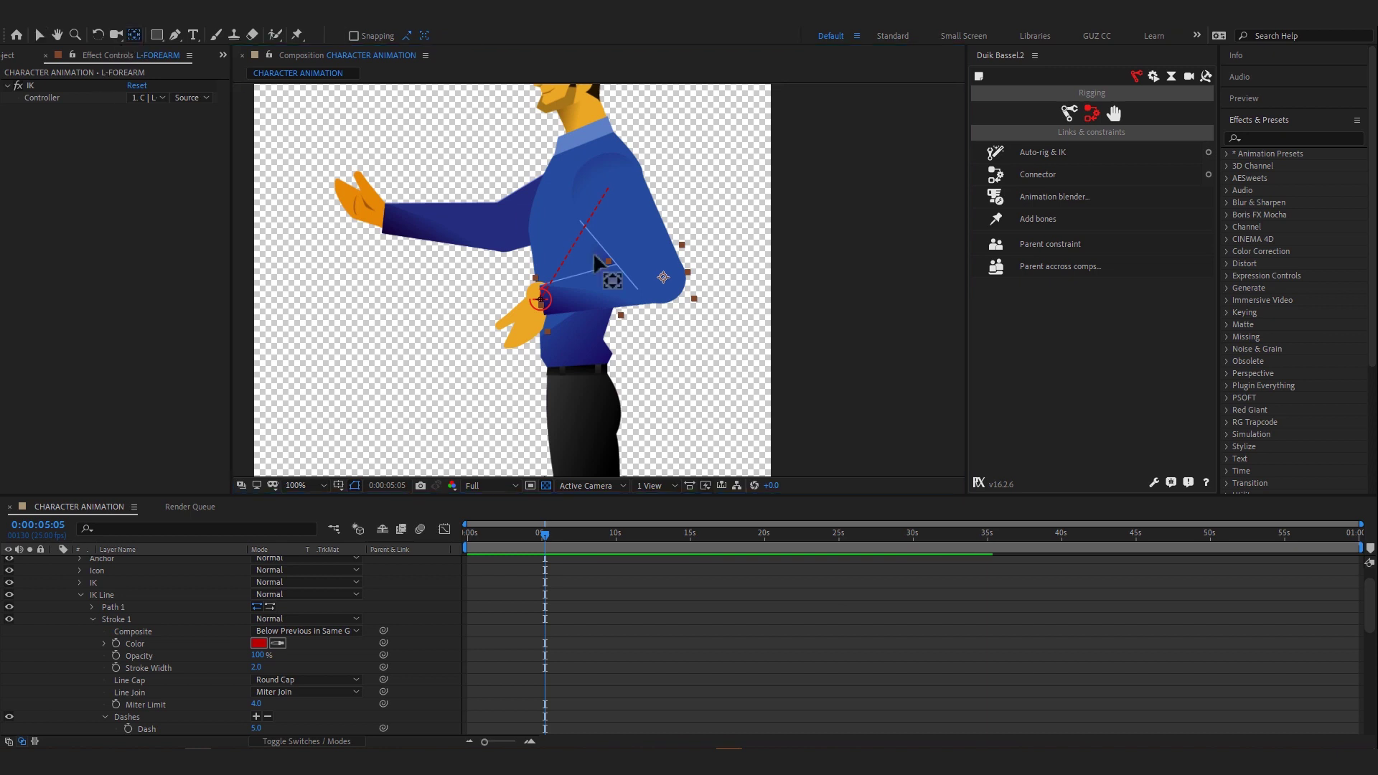
left_click(665, 278)
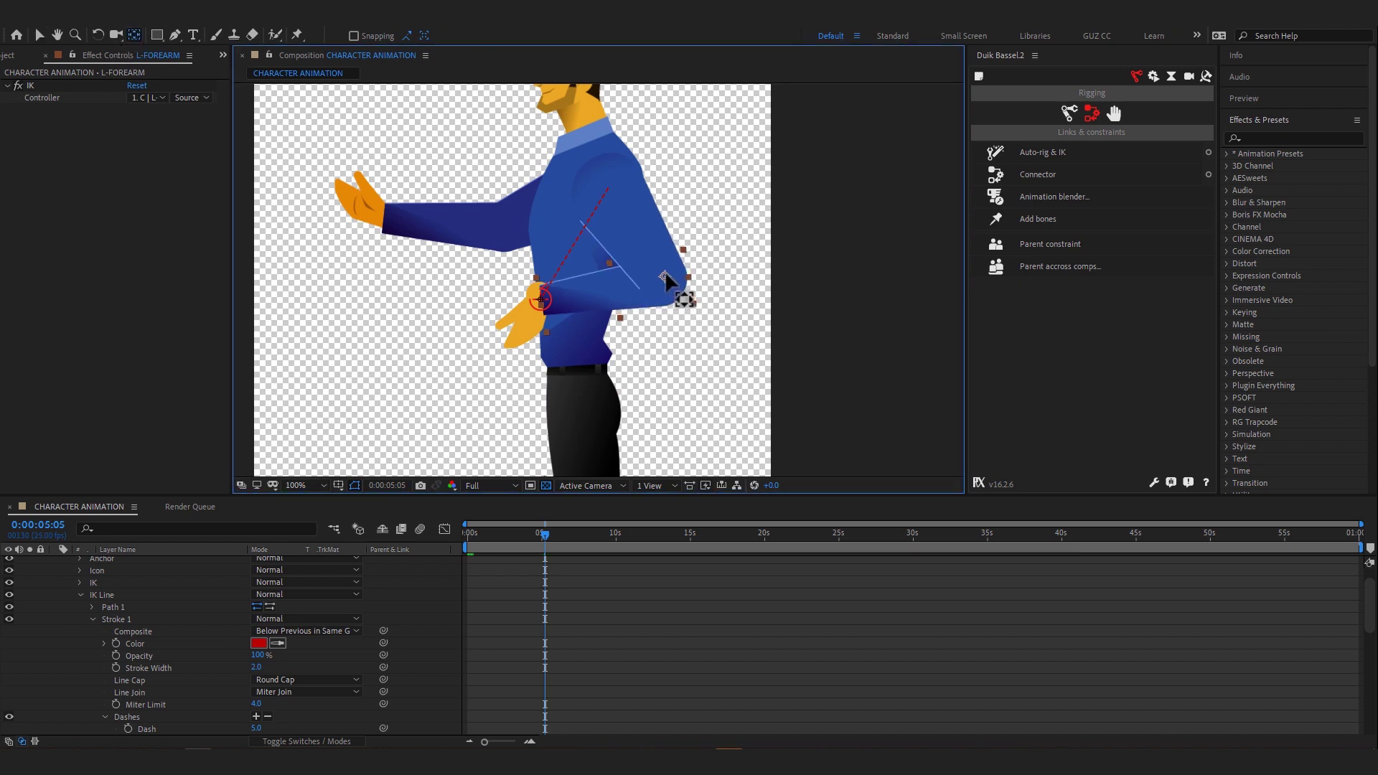
- Rebend the arm with the hand on the hip and reposition the forearm's elbow pivot
left_click(39, 34)
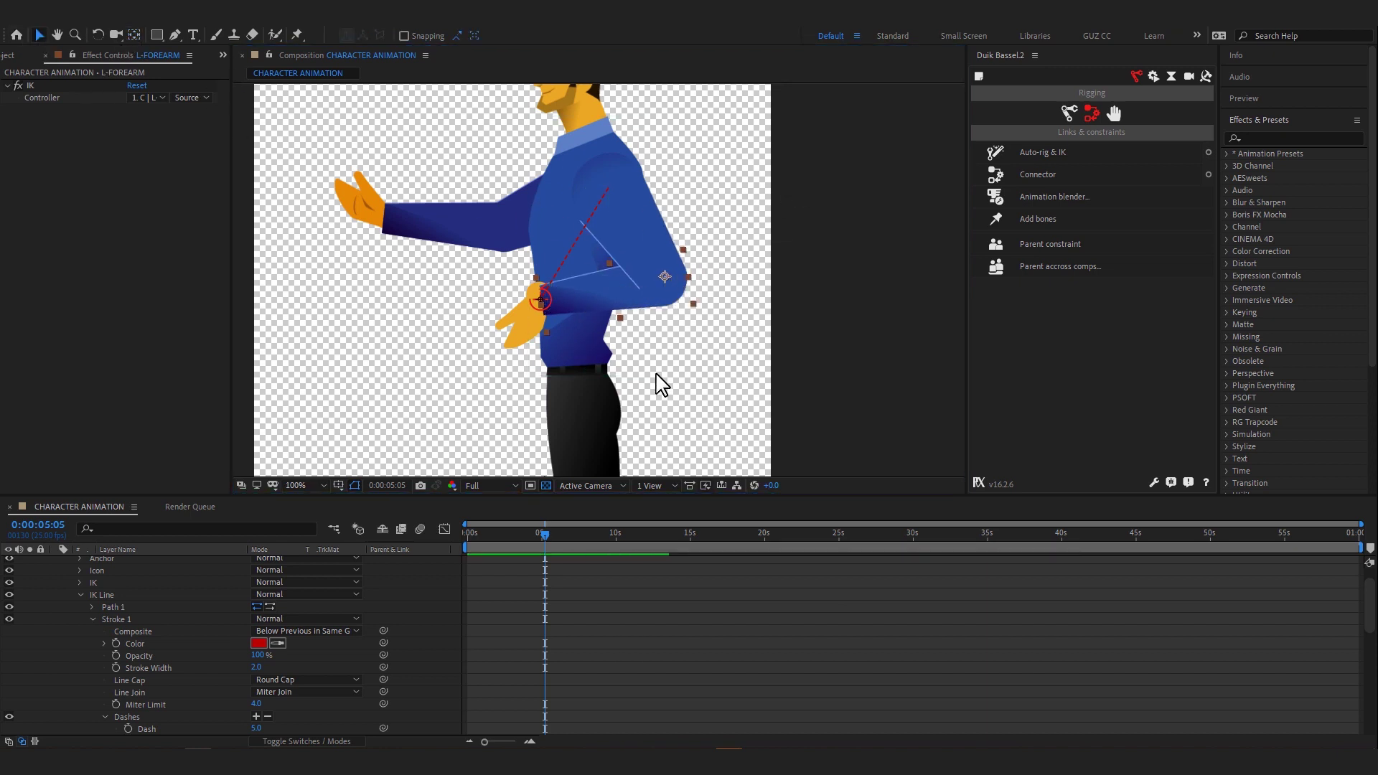
left_click(537, 300)
left_click_drag(537, 299, 632, 396)
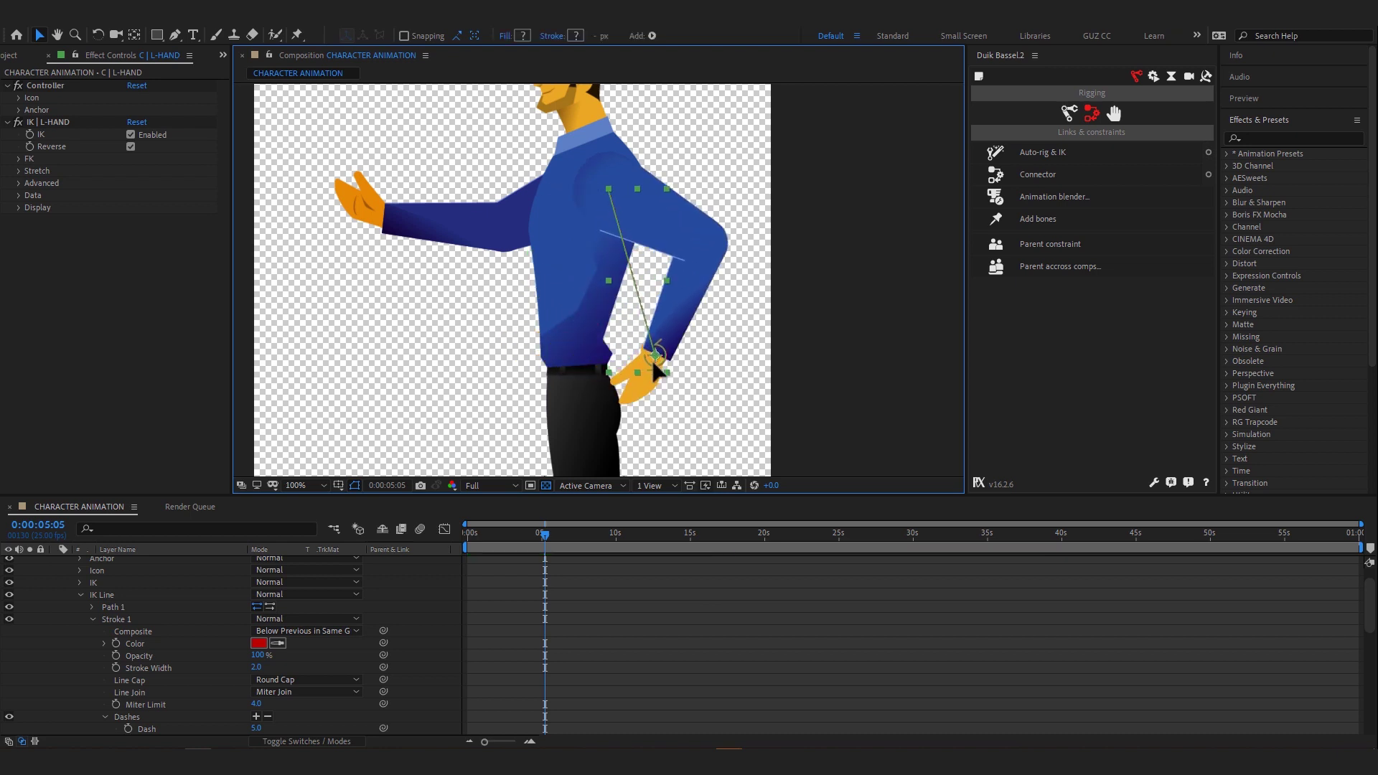
left_click(675, 320)
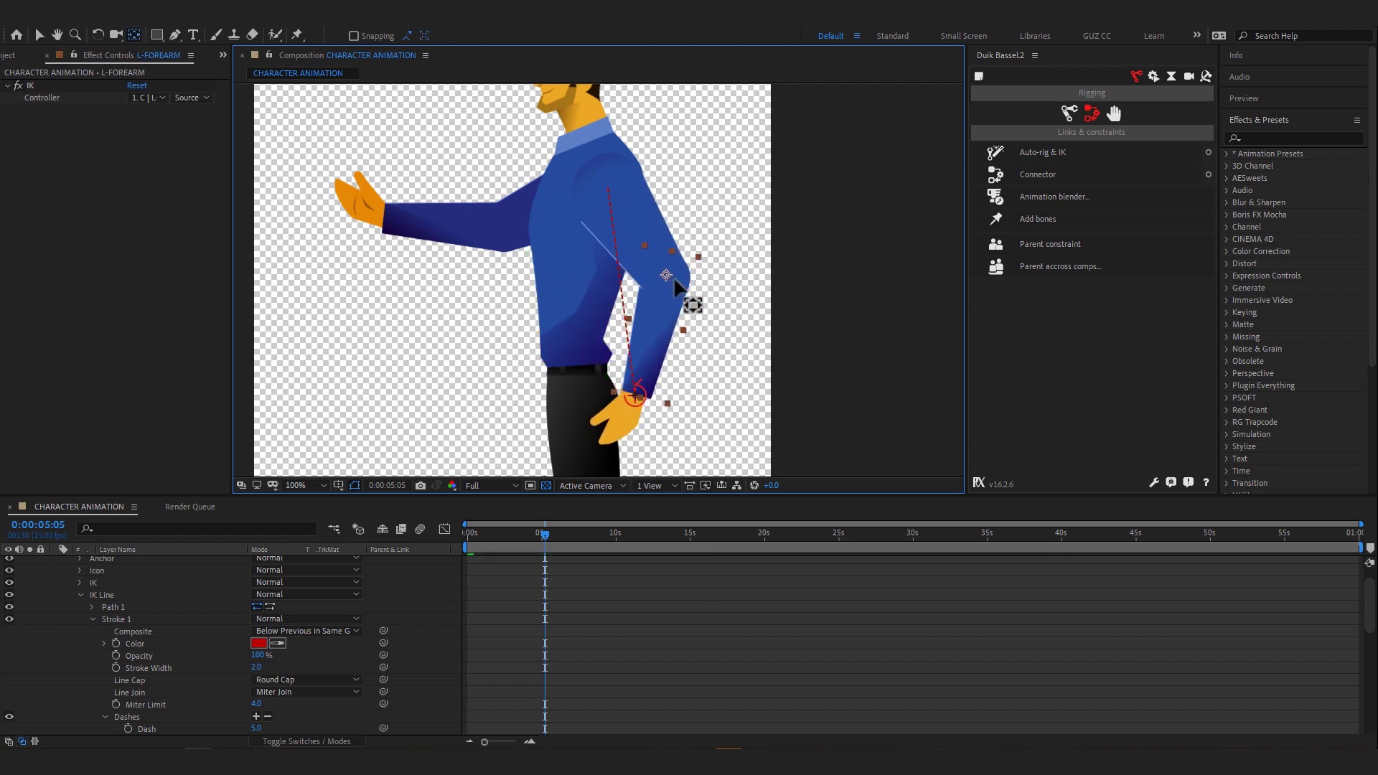
left_click(645, 419)
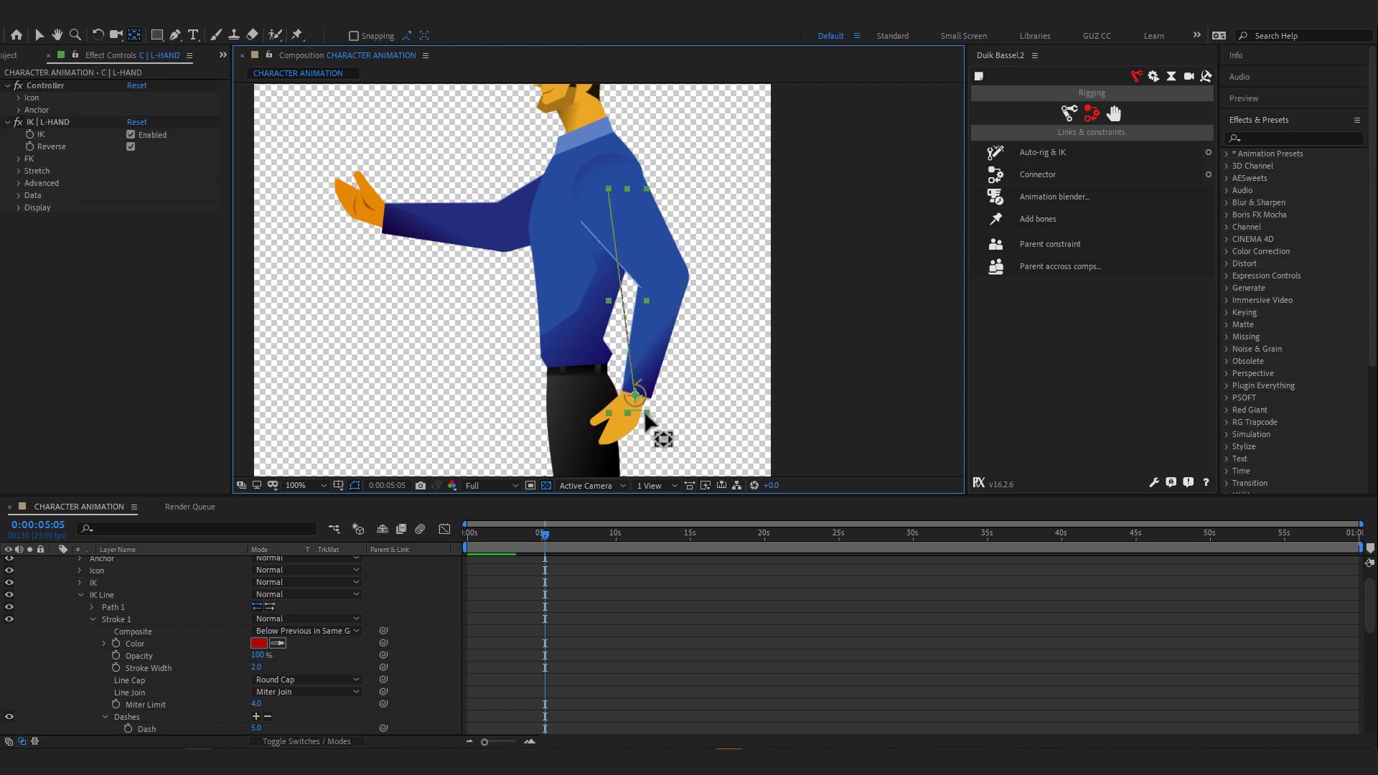
left_click_drag(635, 395, 605, 352)
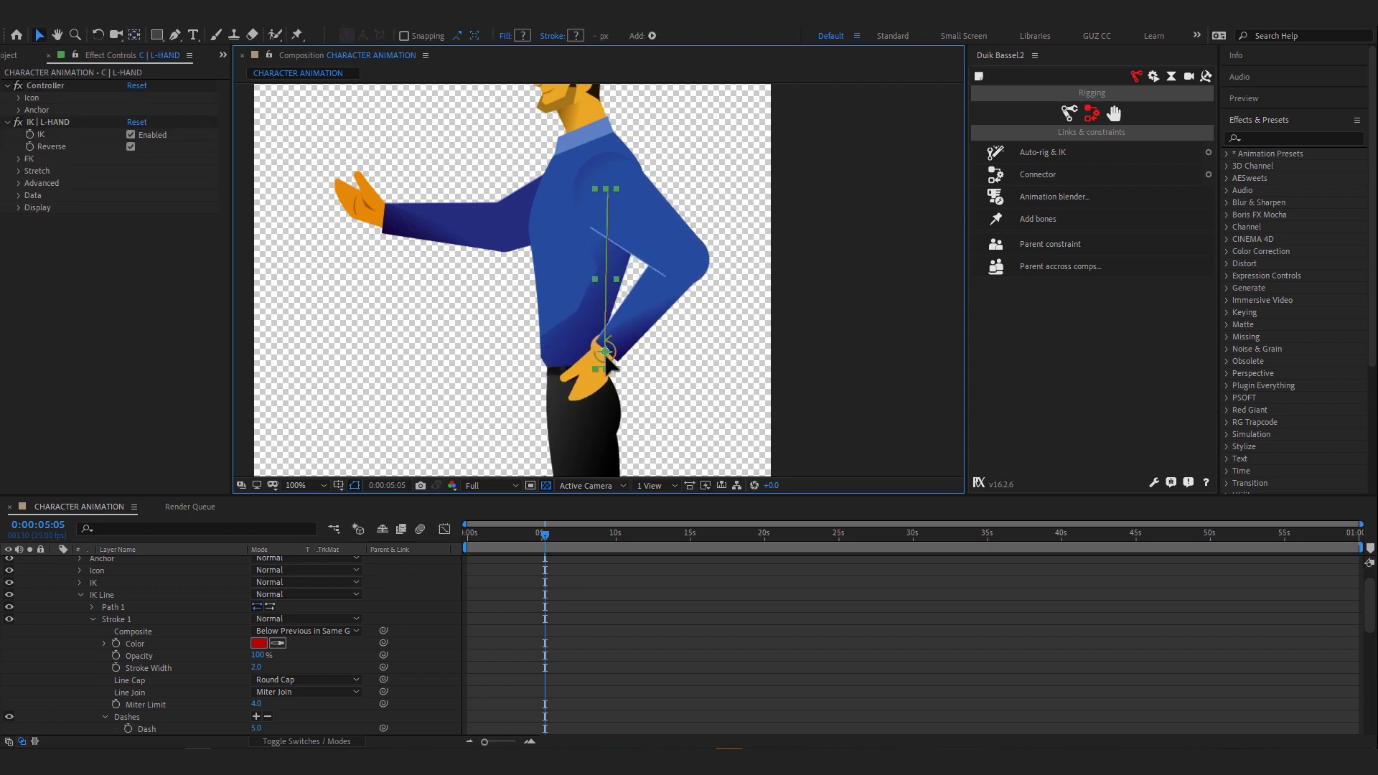
left_click(652, 339)
key("y")
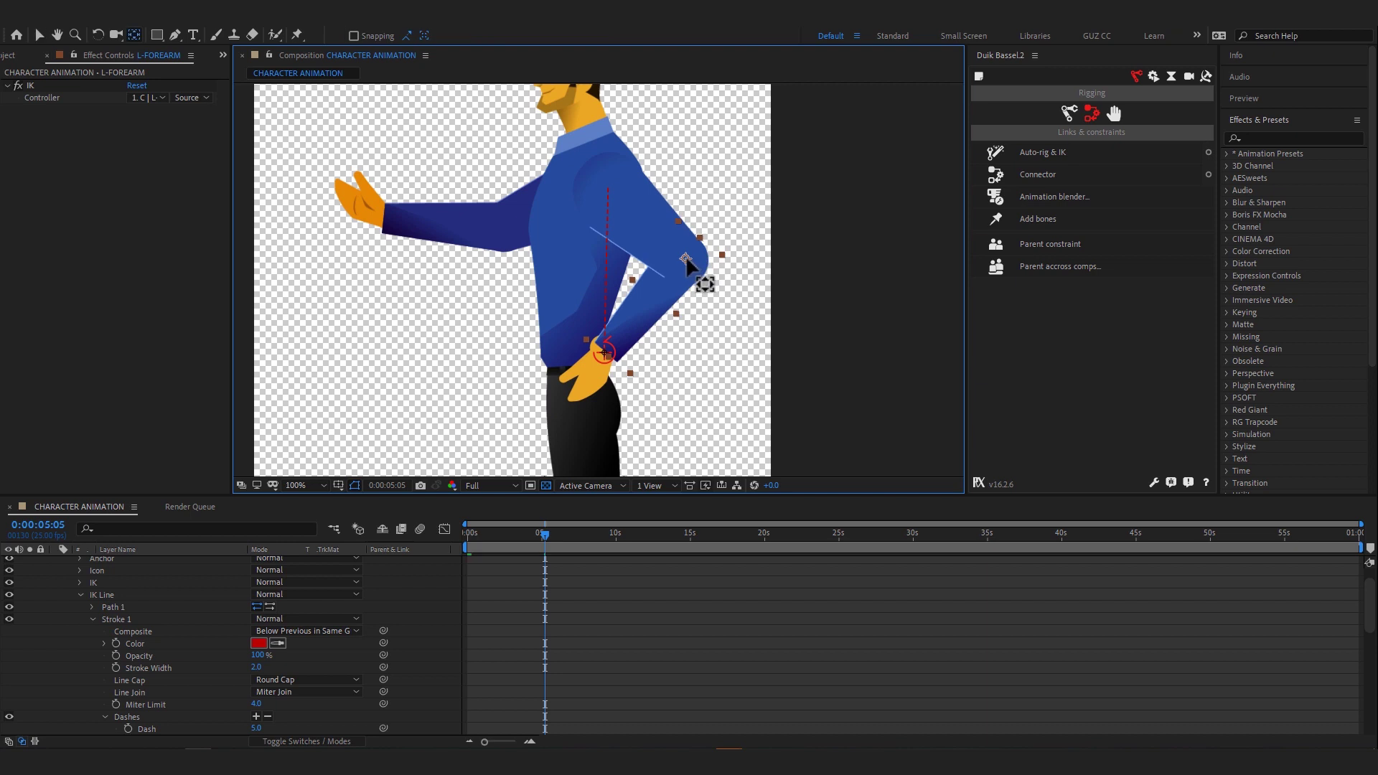
left_click_drag(702, 270, 685, 262)
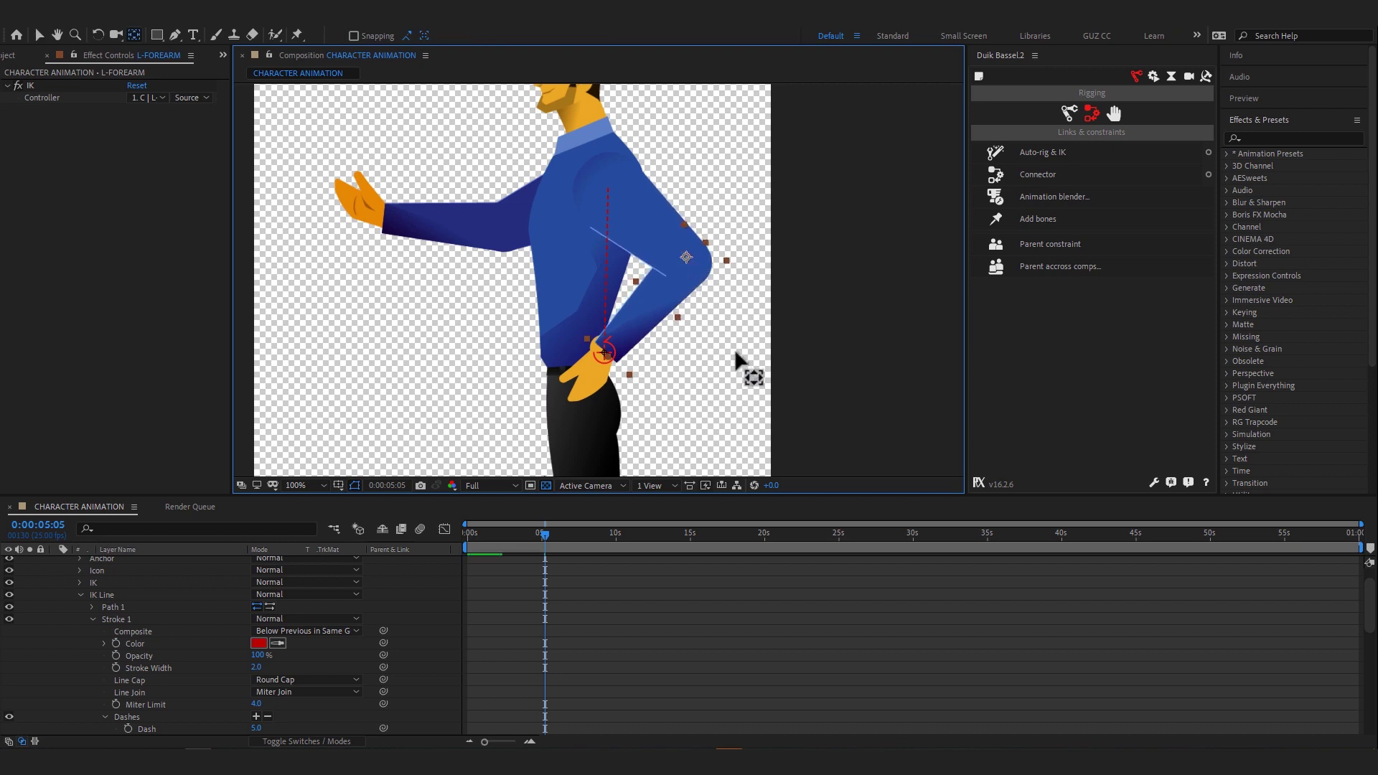
key("v")
- Re-pose the arm, shift the forearm pivot toward the elbow, and rest the hand on the hip
mouse_move(604, 355)
left_mouse_down()
mouse_move(534, 311)
mouse_move(694, 367)
mouse_move(634, 416)
left_mouse_up()
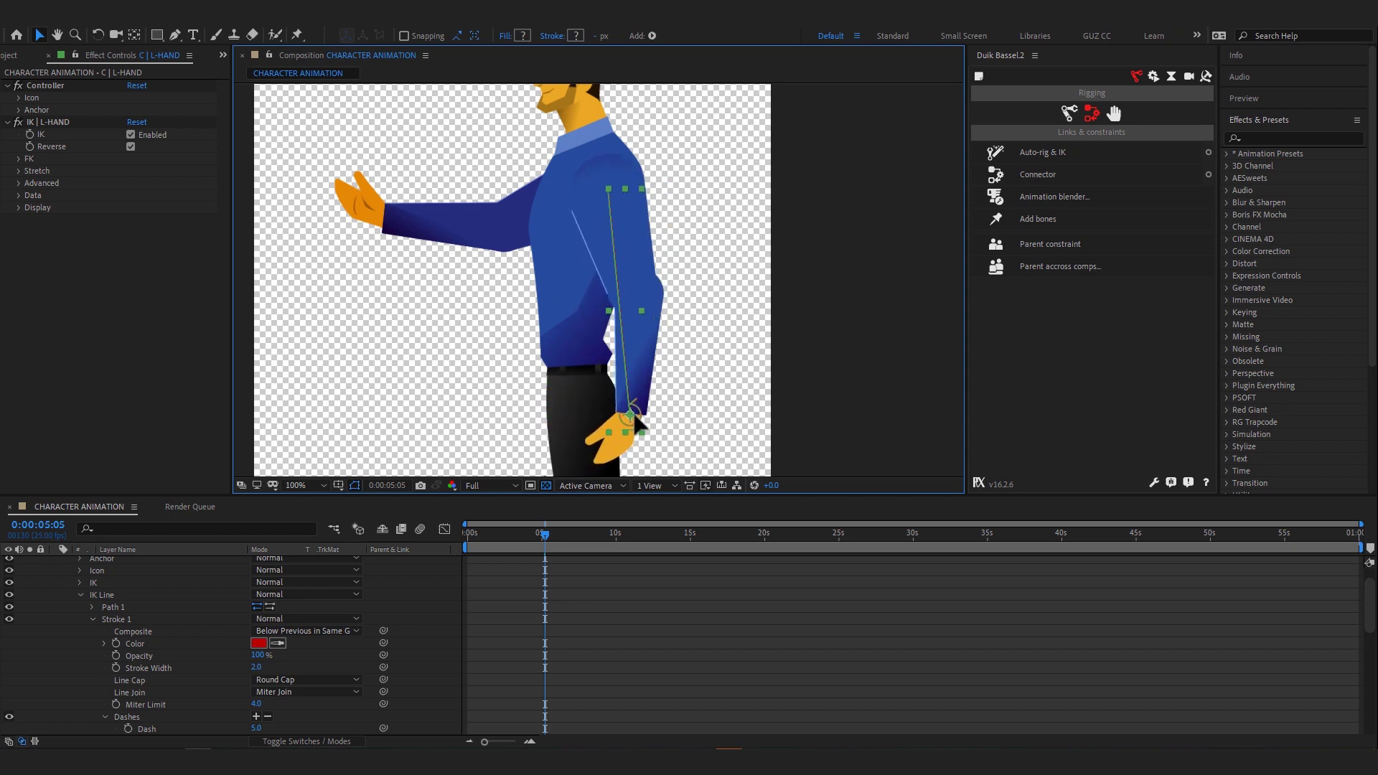
left_click(648, 374)
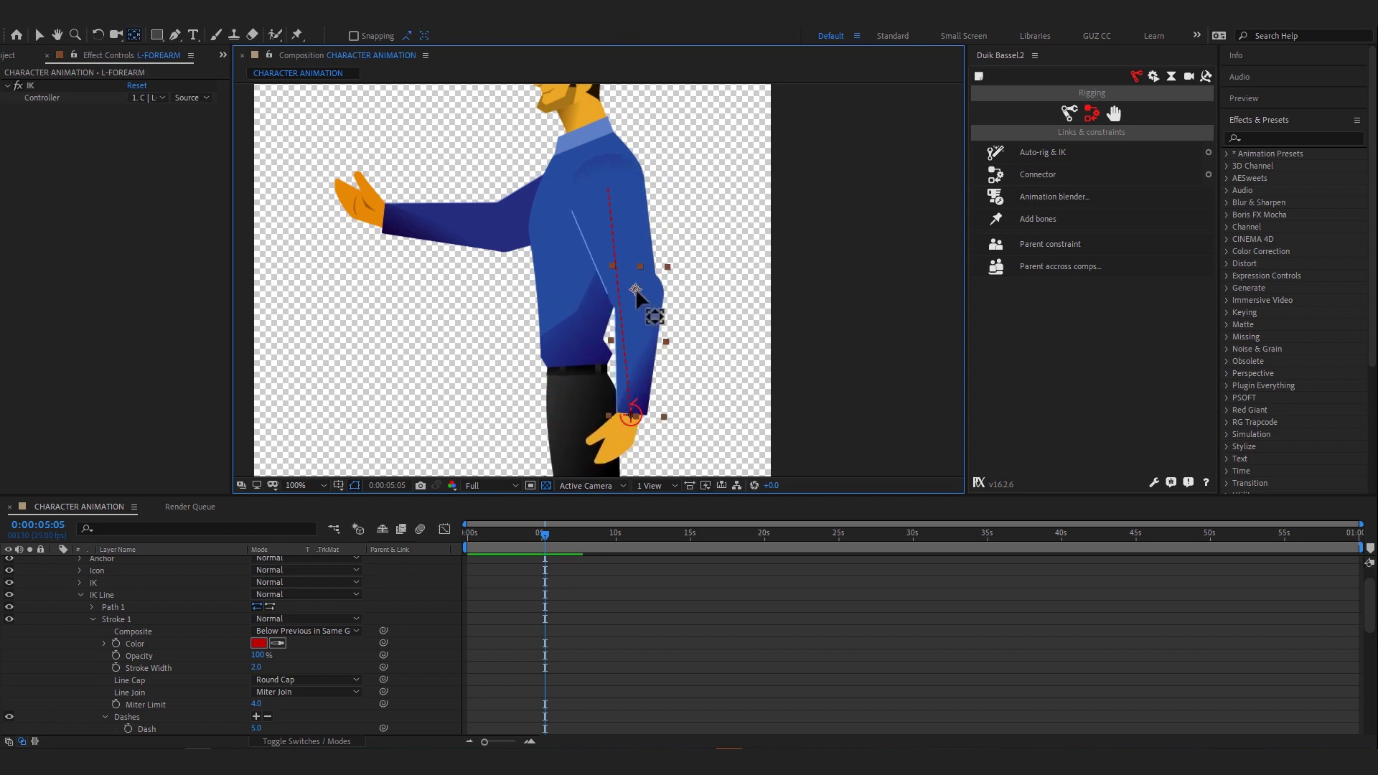
left_click_drag(636, 291, 641, 294)
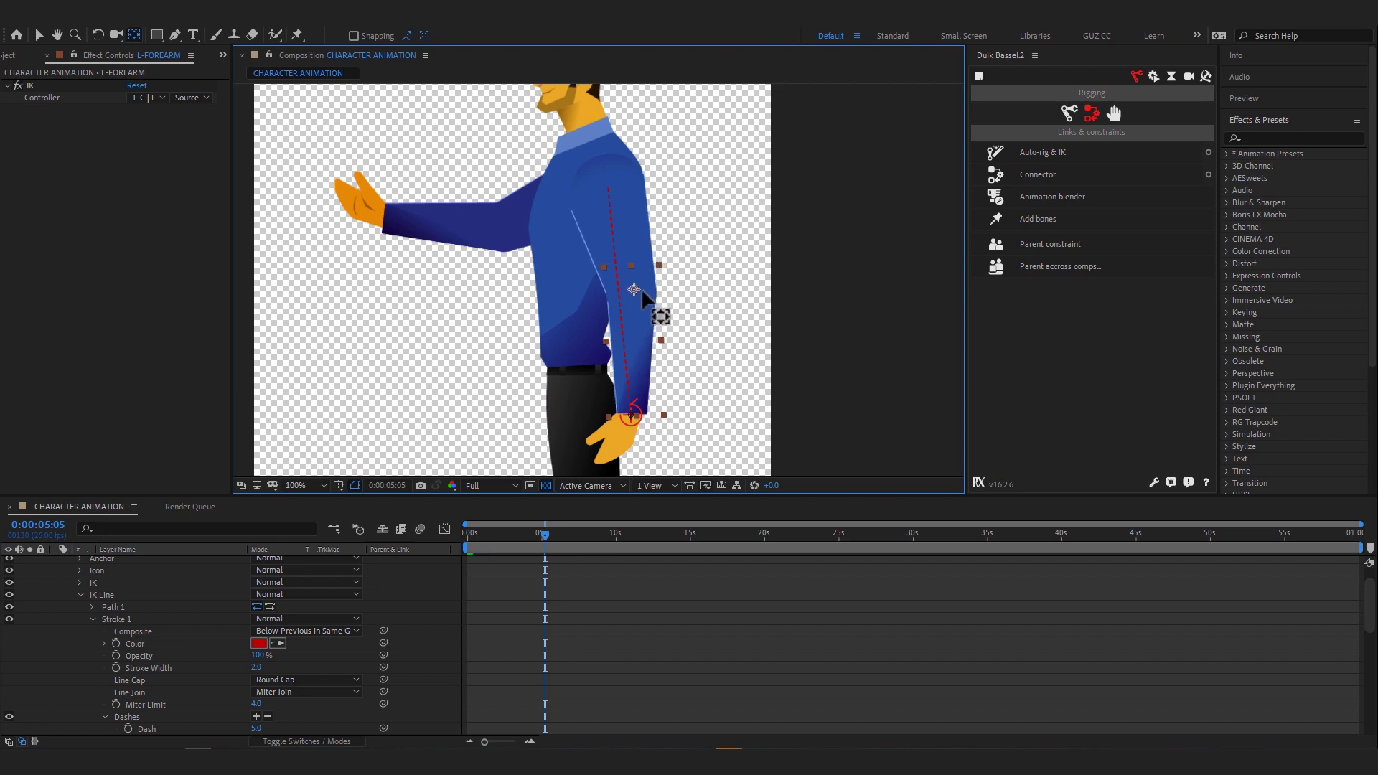
key("v")
mouse_move(641, 425)
left_mouse_down()
mouse_move(614, 384)
mouse_move(655, 413)
left_mouse_up()
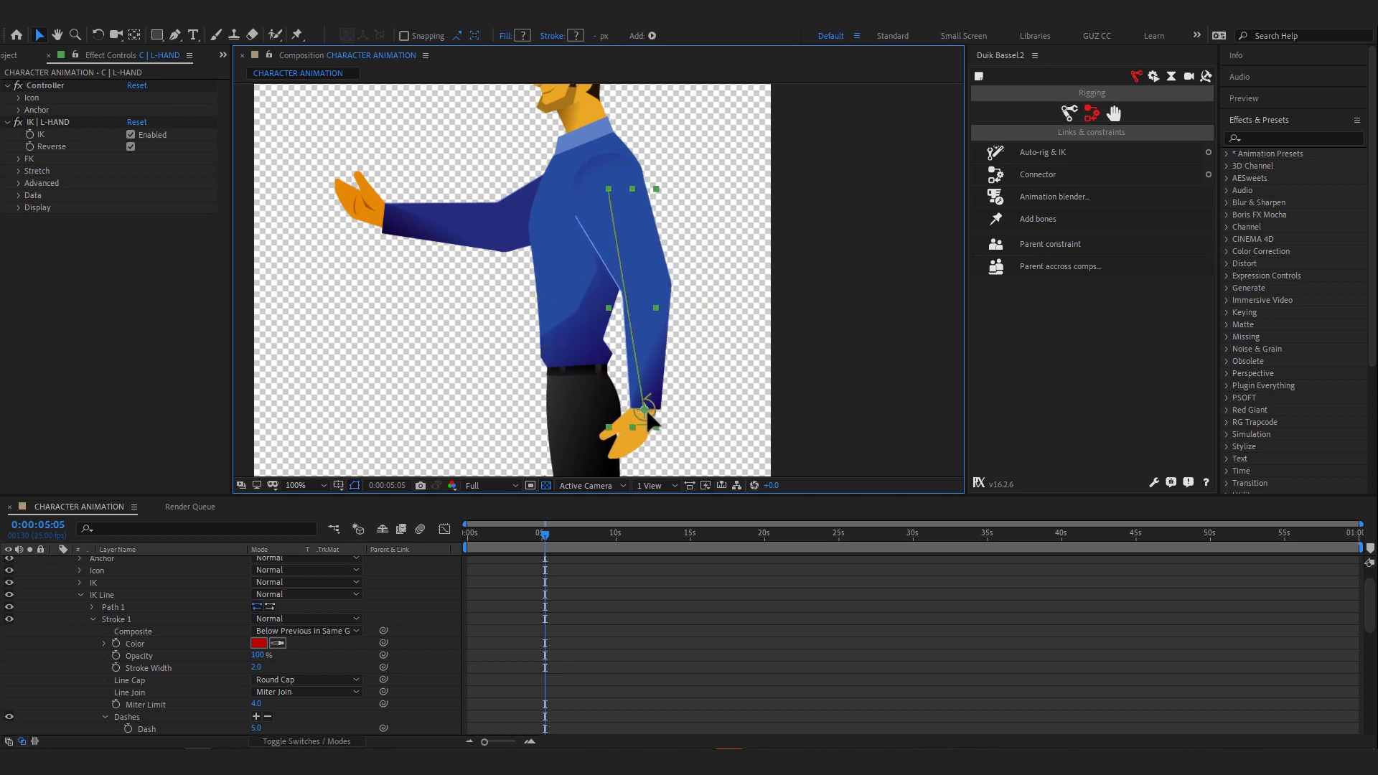
left_click_drag(654, 421, 595, 363)
- Move the forearm's anchor to the elbow and adjust the anchor near the wrist
left_click(693, 299)
key("y")
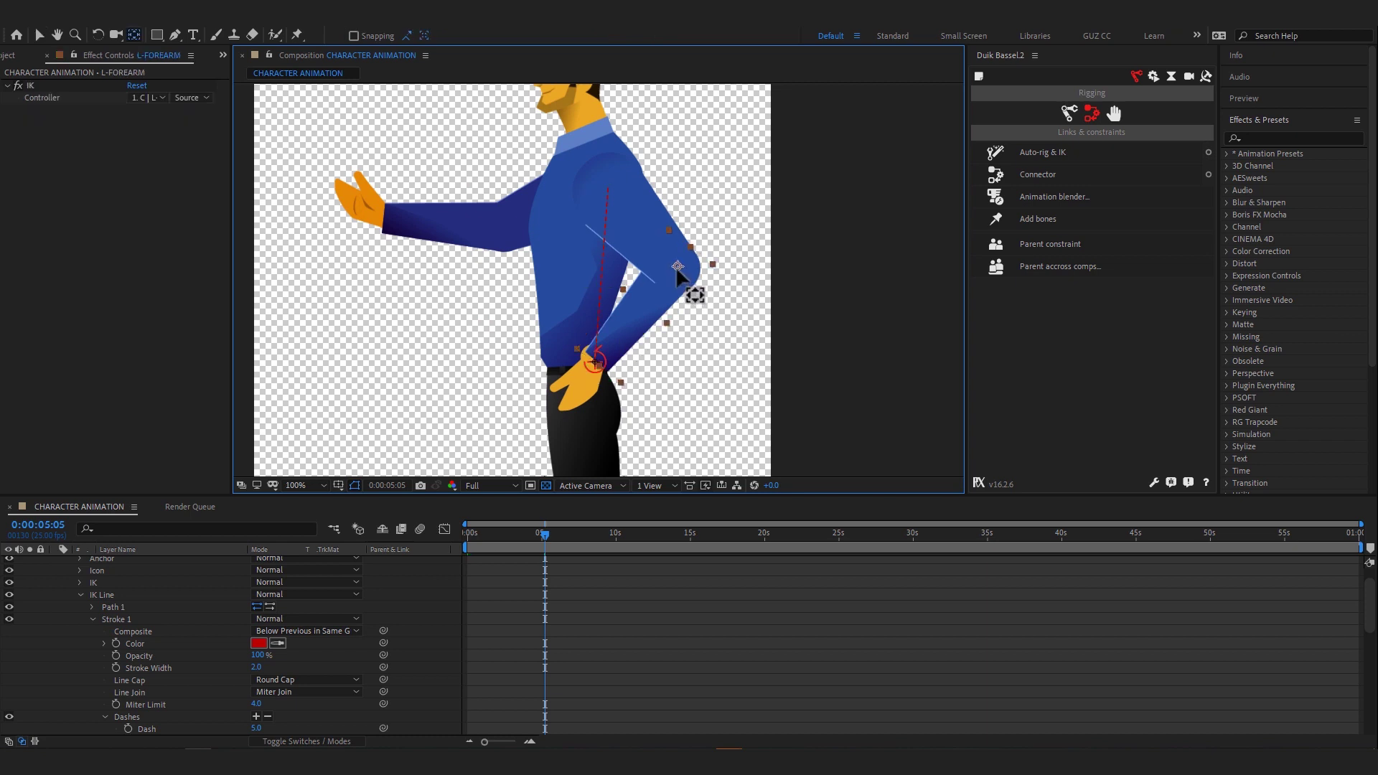
left_click_drag(679, 275, 674, 271)
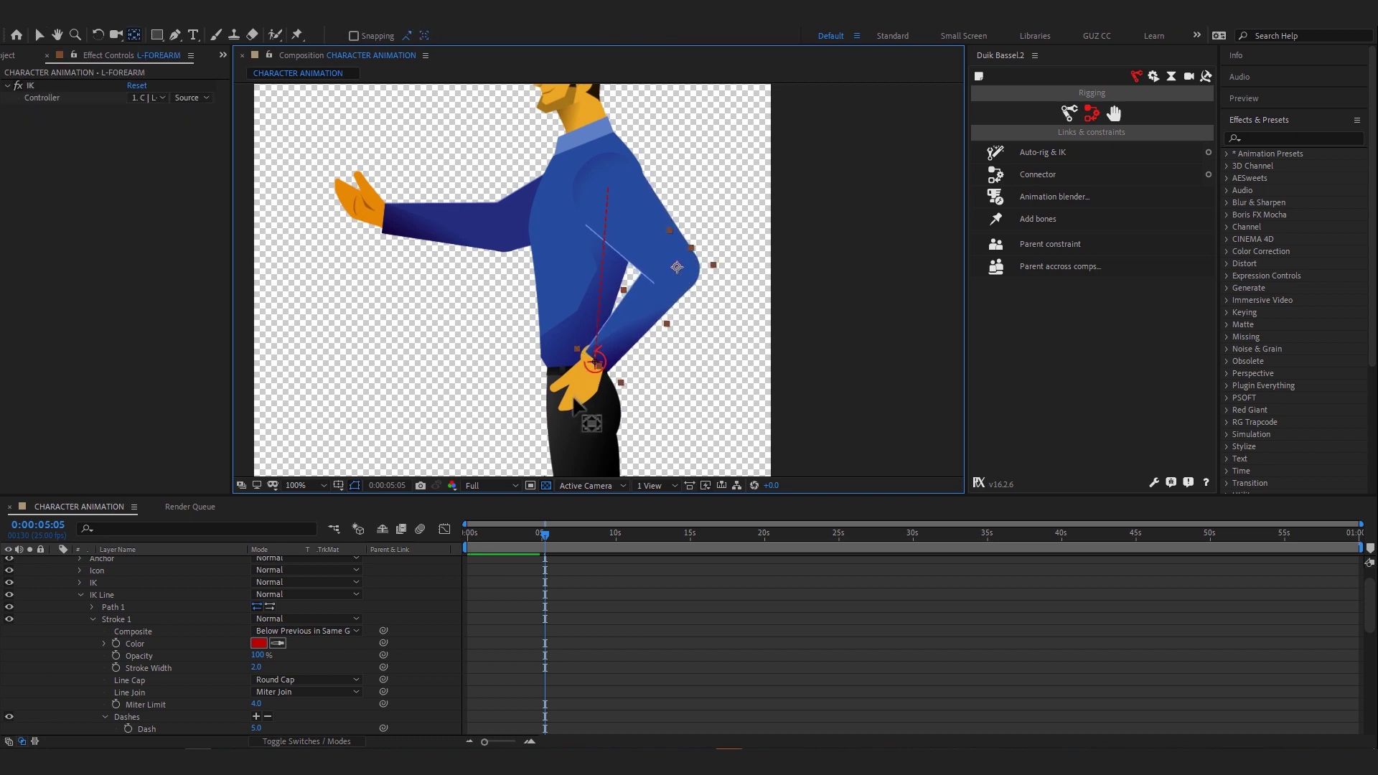
mouse_move(574, 405)
left_mouse_down()
mouse_move(601, 375)
mouse_move(539, 352)
mouse_move(619, 420)
mouse_move(682, 129)
mouse_move(661, 292)
mouse_move(571, 114)
mouse_move(554, 269)
mouse_move(566, 359)
left_mouse_up()
left_click(157, 581)
scroll(172, 617, "down", 1)
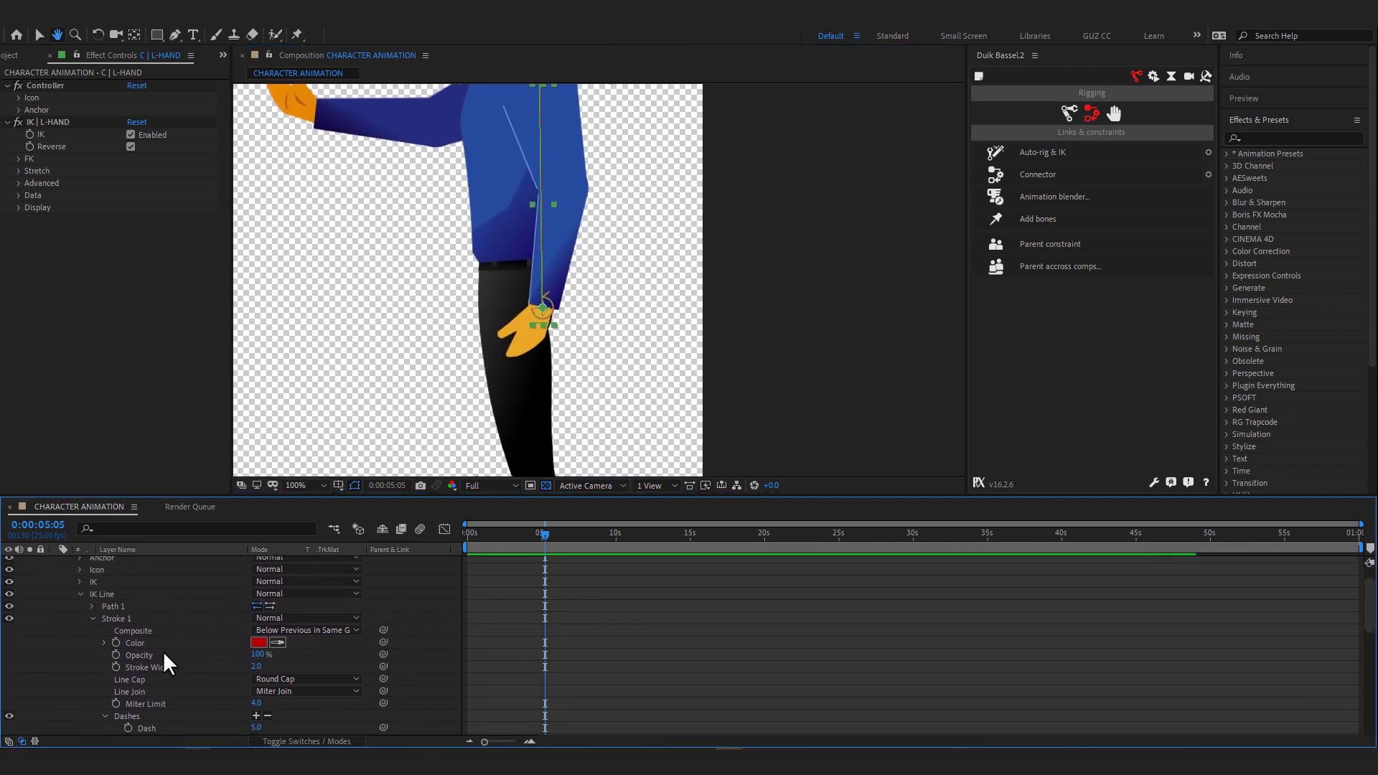
- Inspect the hand controller's IK shape group properties, then collapse them
left_click(93, 618)
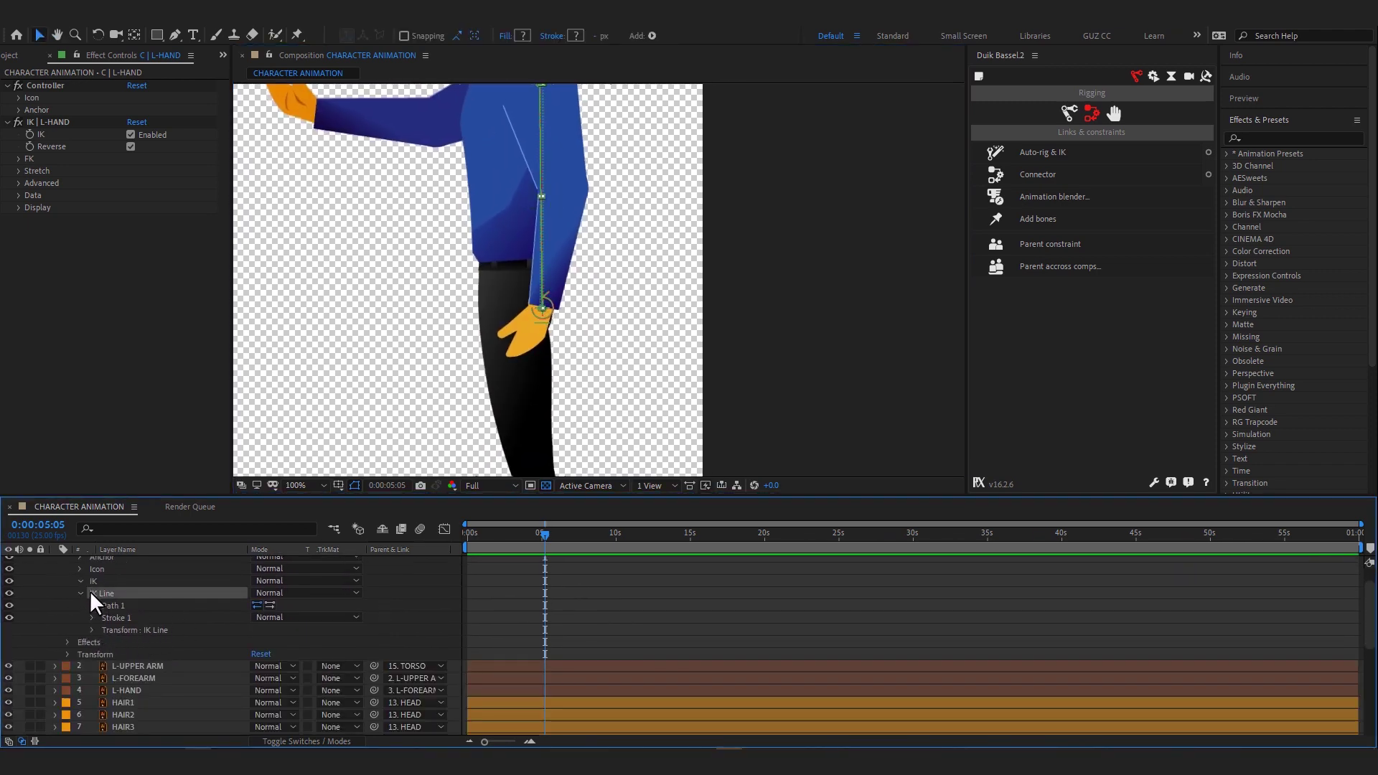
left_click(80, 581)
left_click(115, 604)
scroll(143, 646, "up", 2)
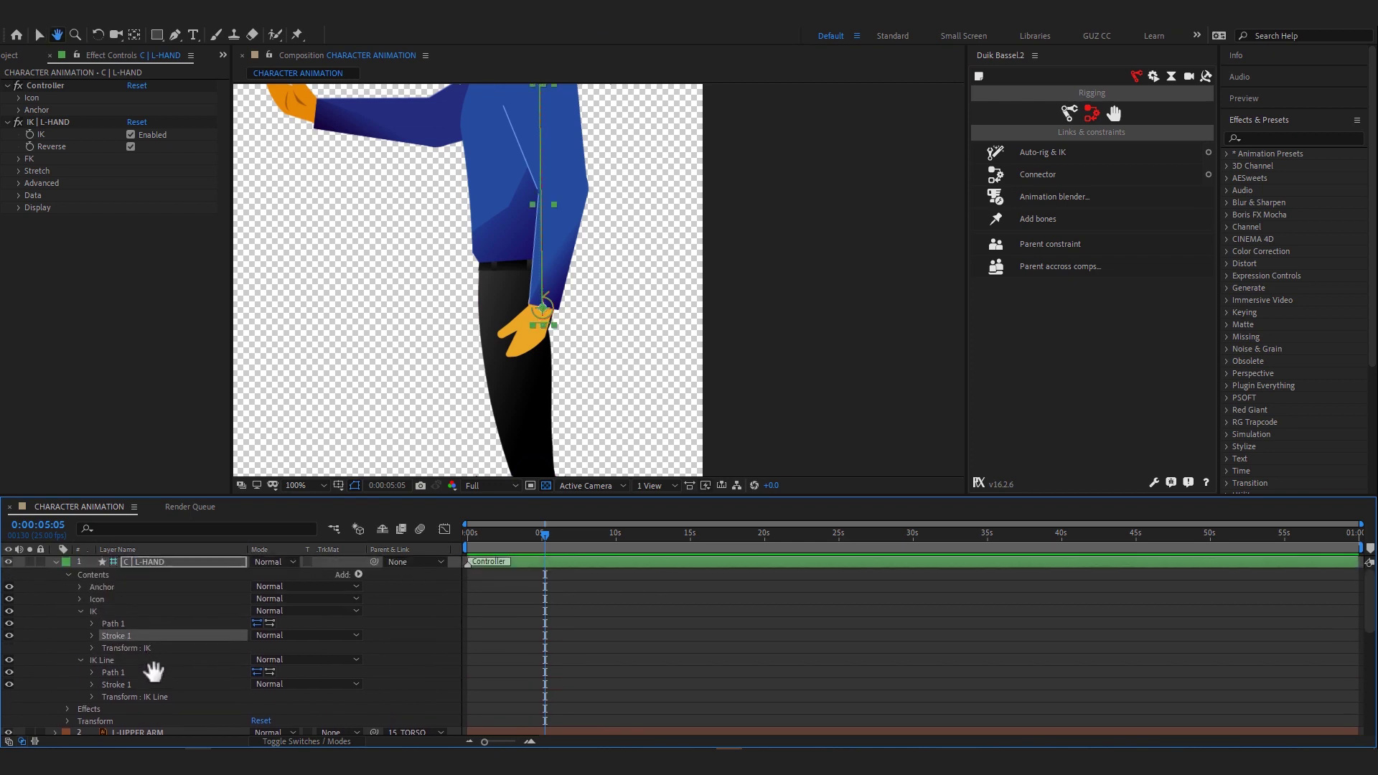
scroll(118, 626, "down", 1)
left_click(92, 635)
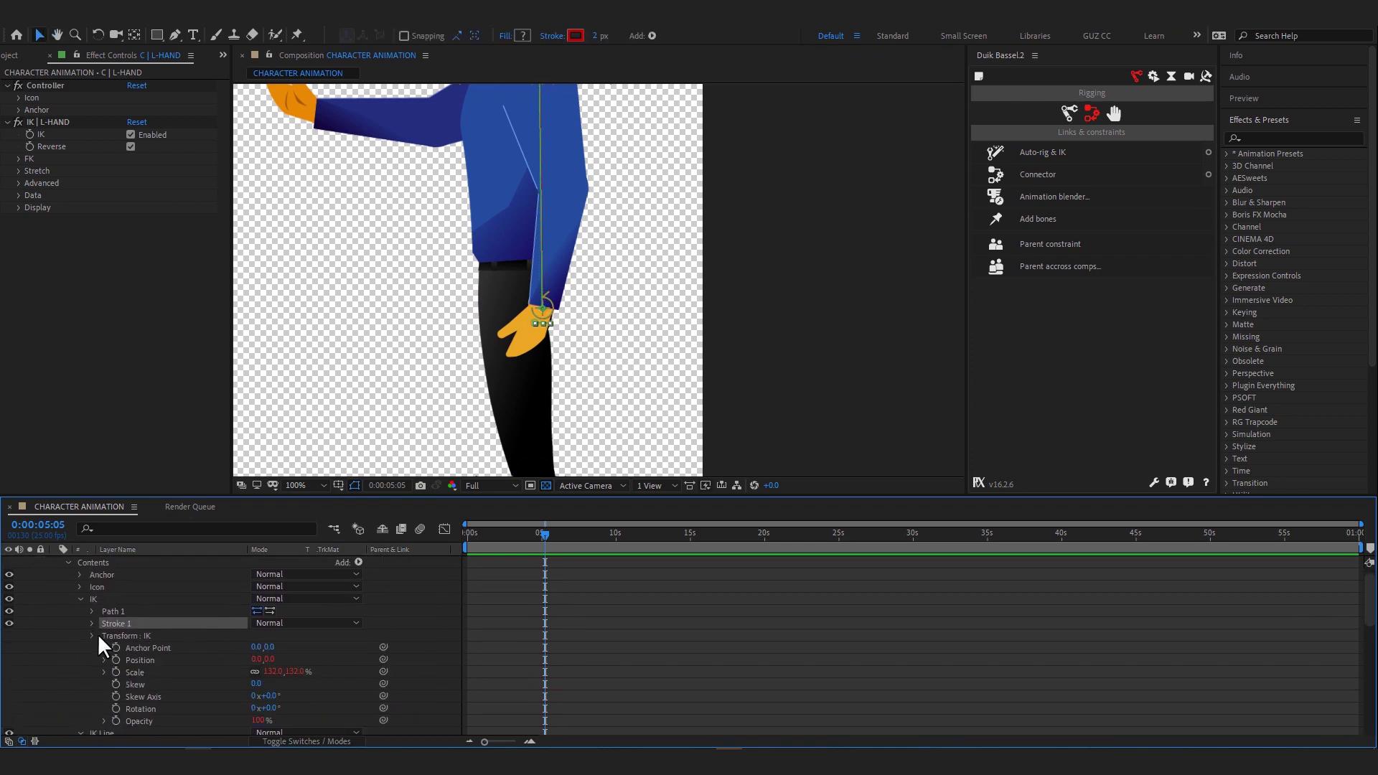
left_click(93, 636)
left_click(93, 611)
left_click(92, 611)
left_click(81, 598)
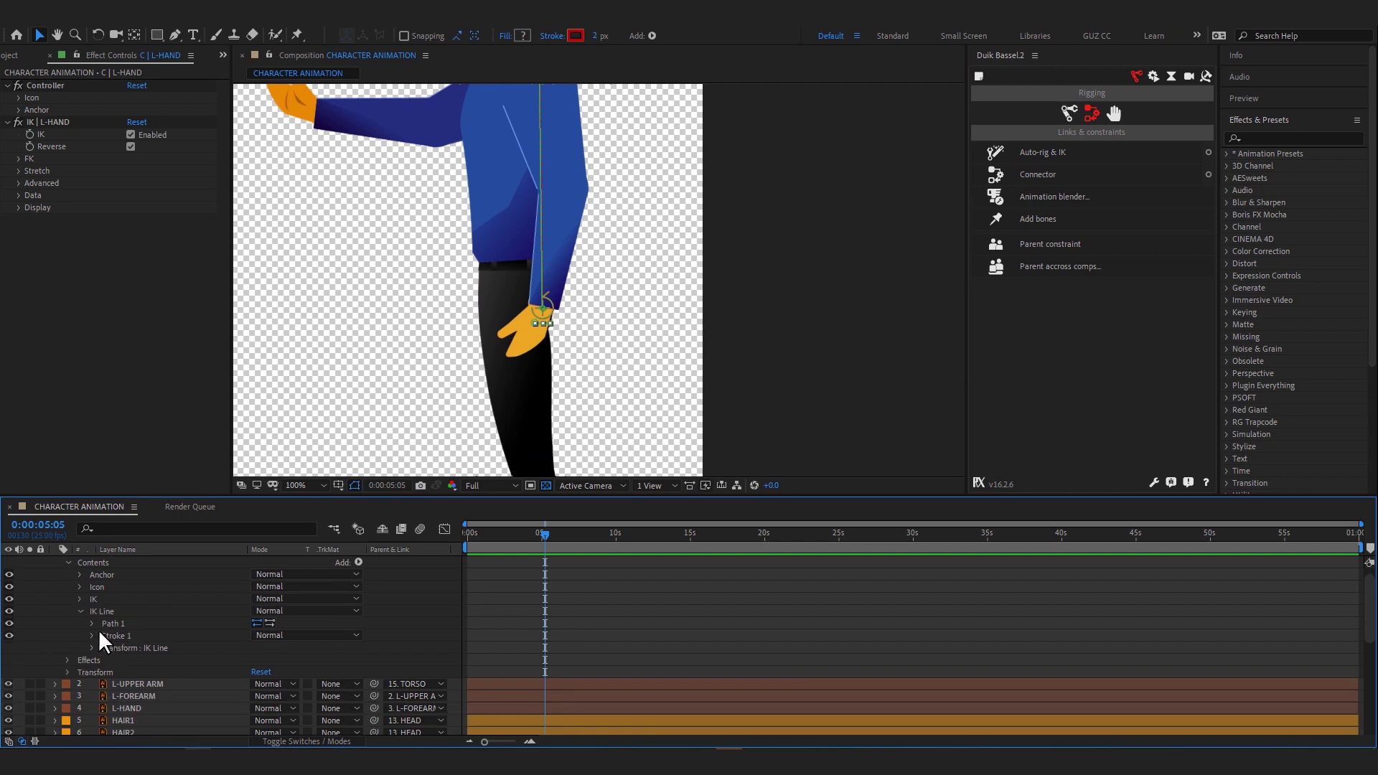
- Expand C | L-HAND's IK | L-HAND effect to reveal its Stretch settings
left_click(67, 660)
scroll(123, 621, "down", 2)
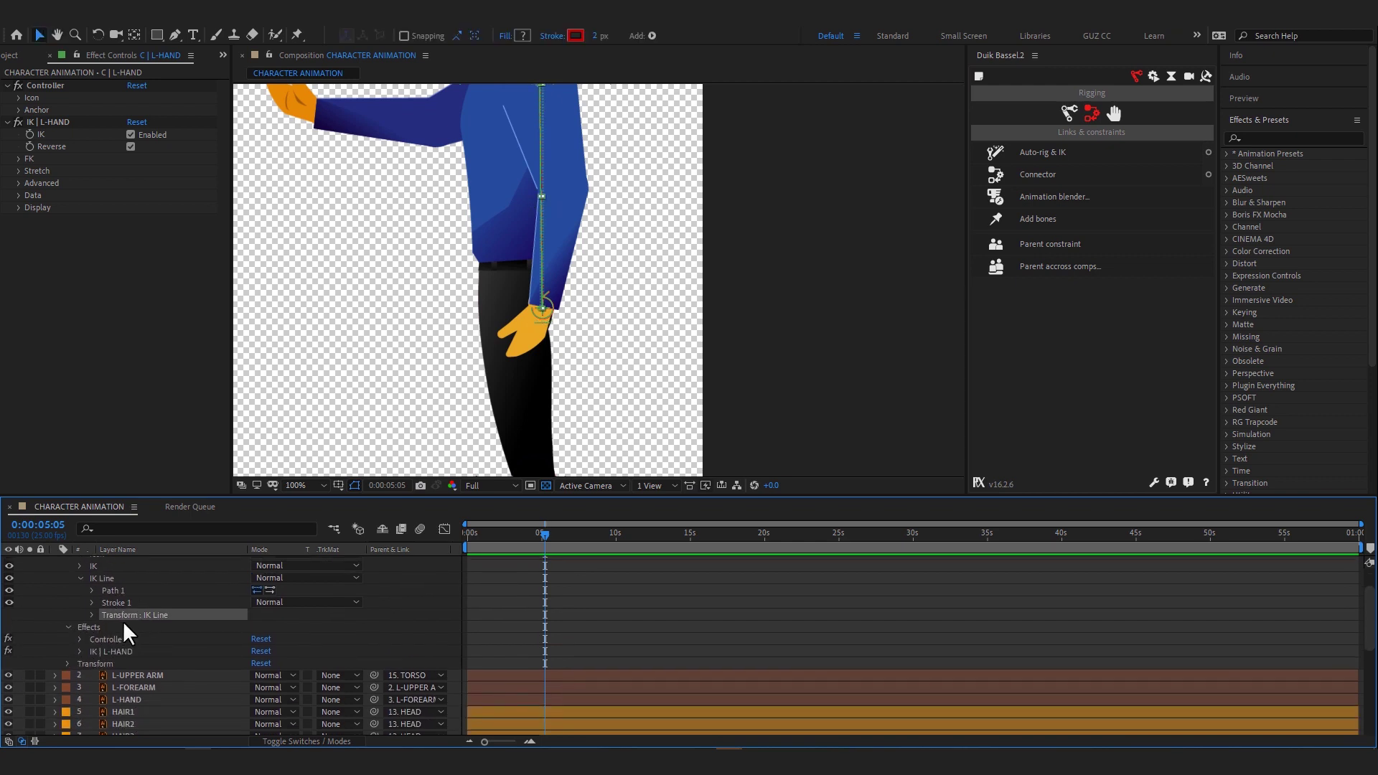
left_click(108, 651)
left_click(80, 651)
scroll(170, 597, "down", 3)
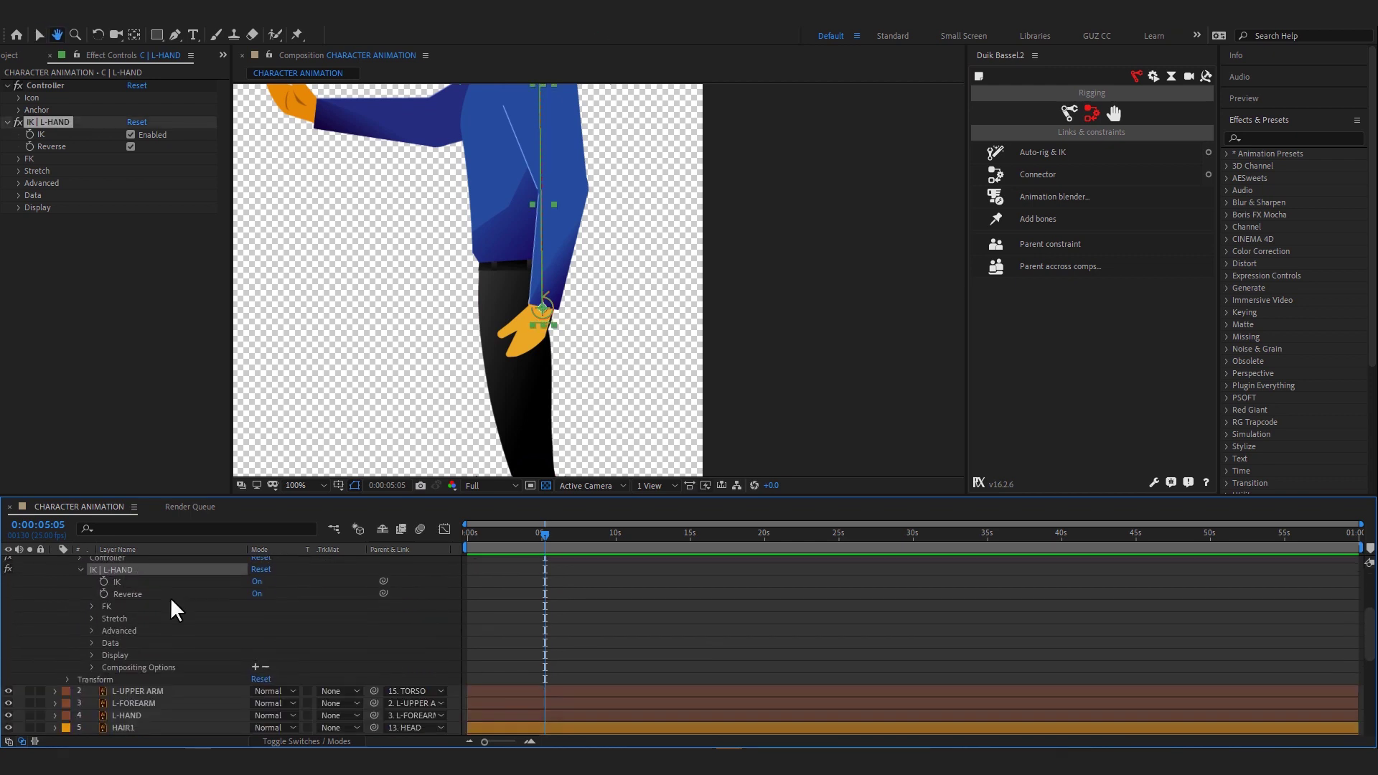
left_click(93, 607)
left_click(93, 607)
left_click(92, 619)
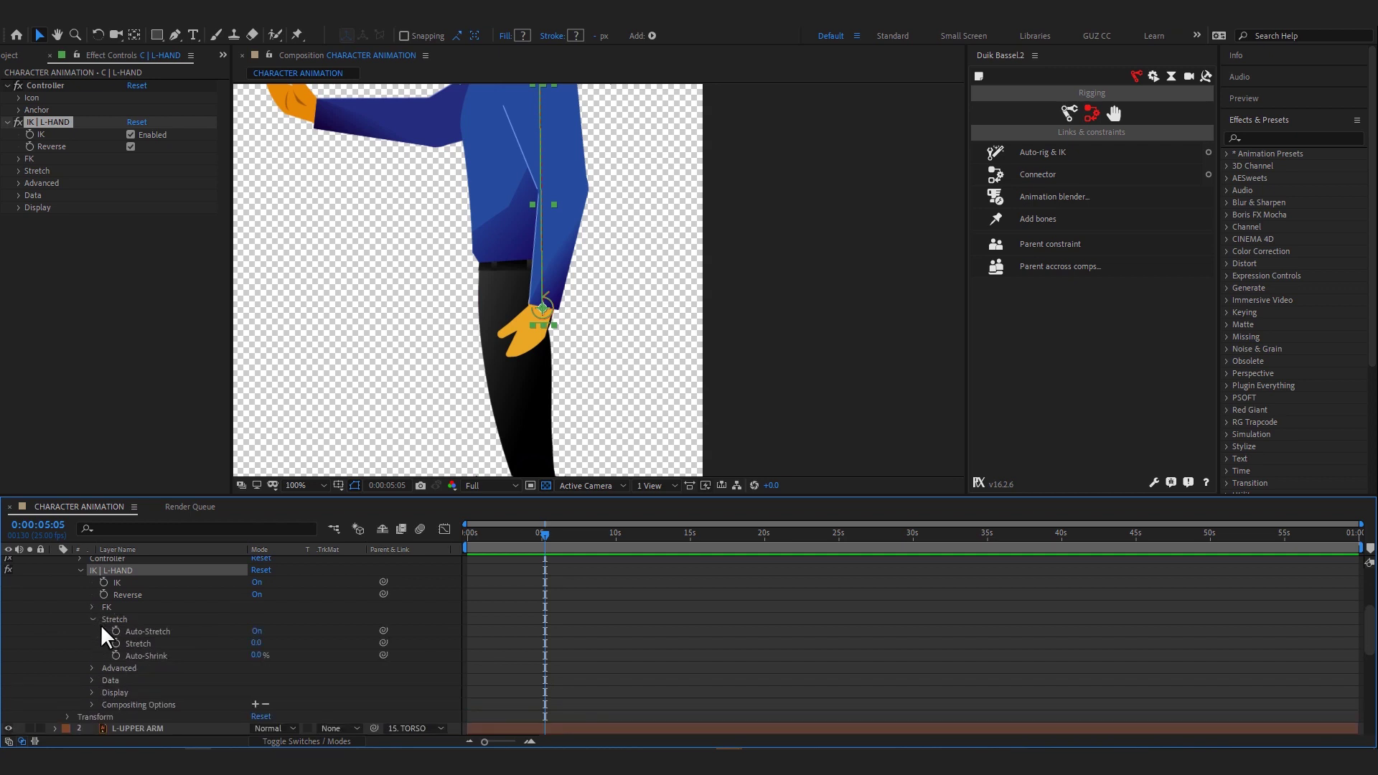
- Set Auto-Stretch to Off and drag the hand controller toward the hip to confirm
left_click(545, 307)
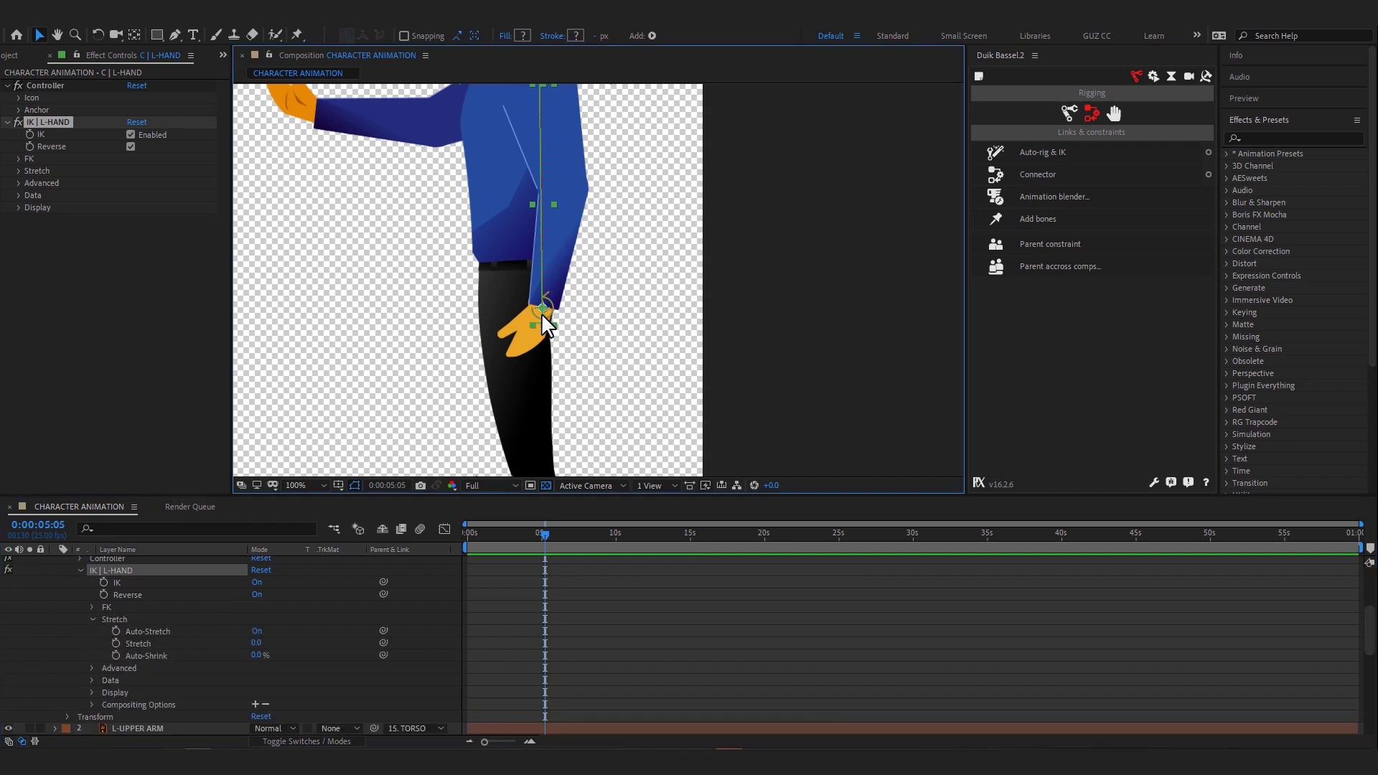
left_click_drag(543, 308, 563, 332)
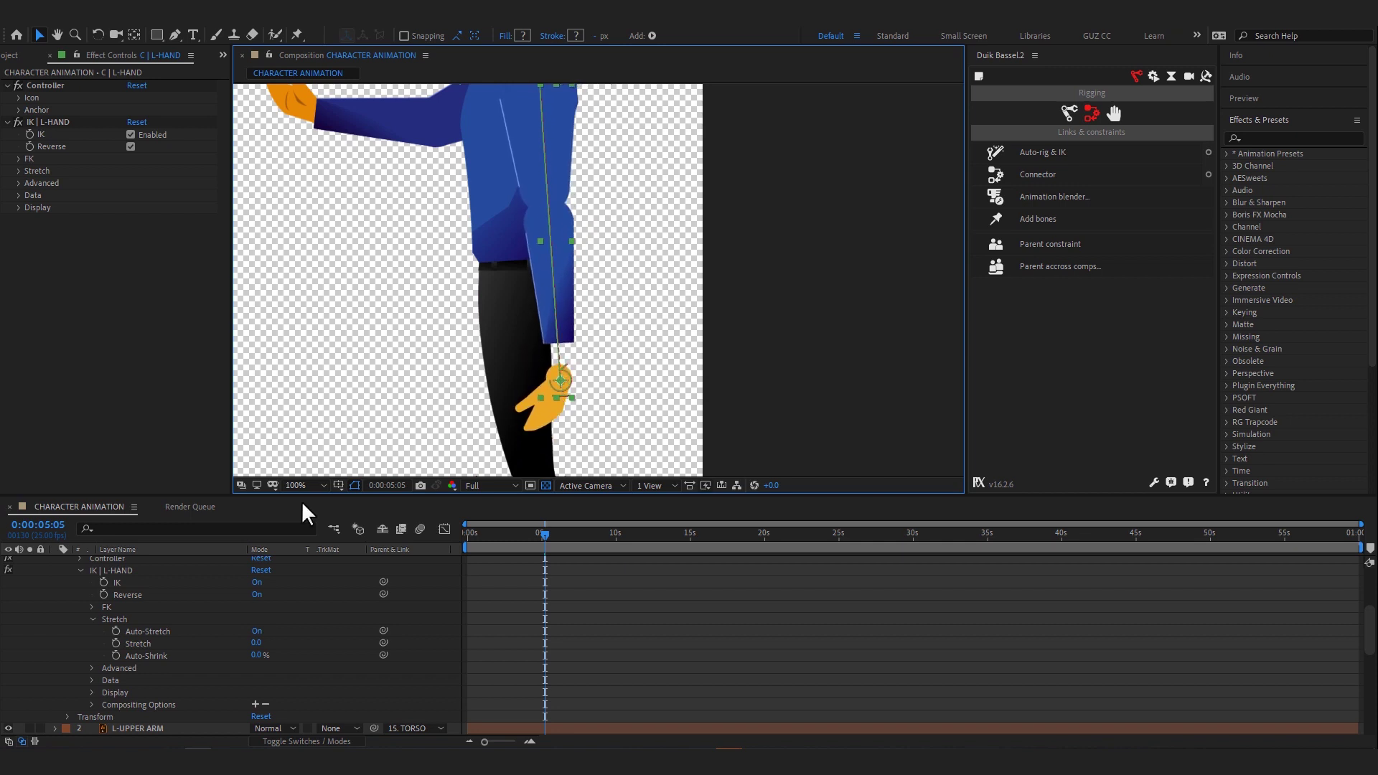
left_click(257, 631)
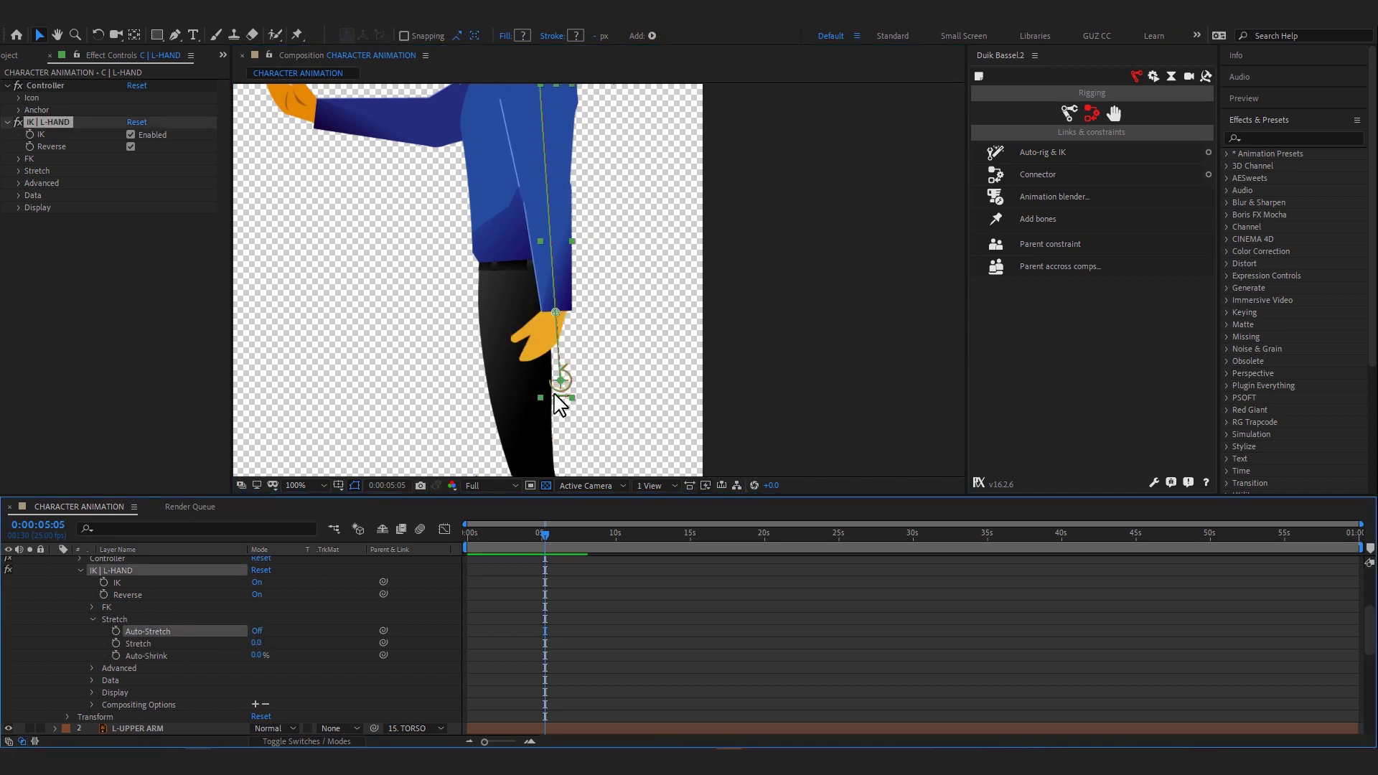
left_click(629, 379)
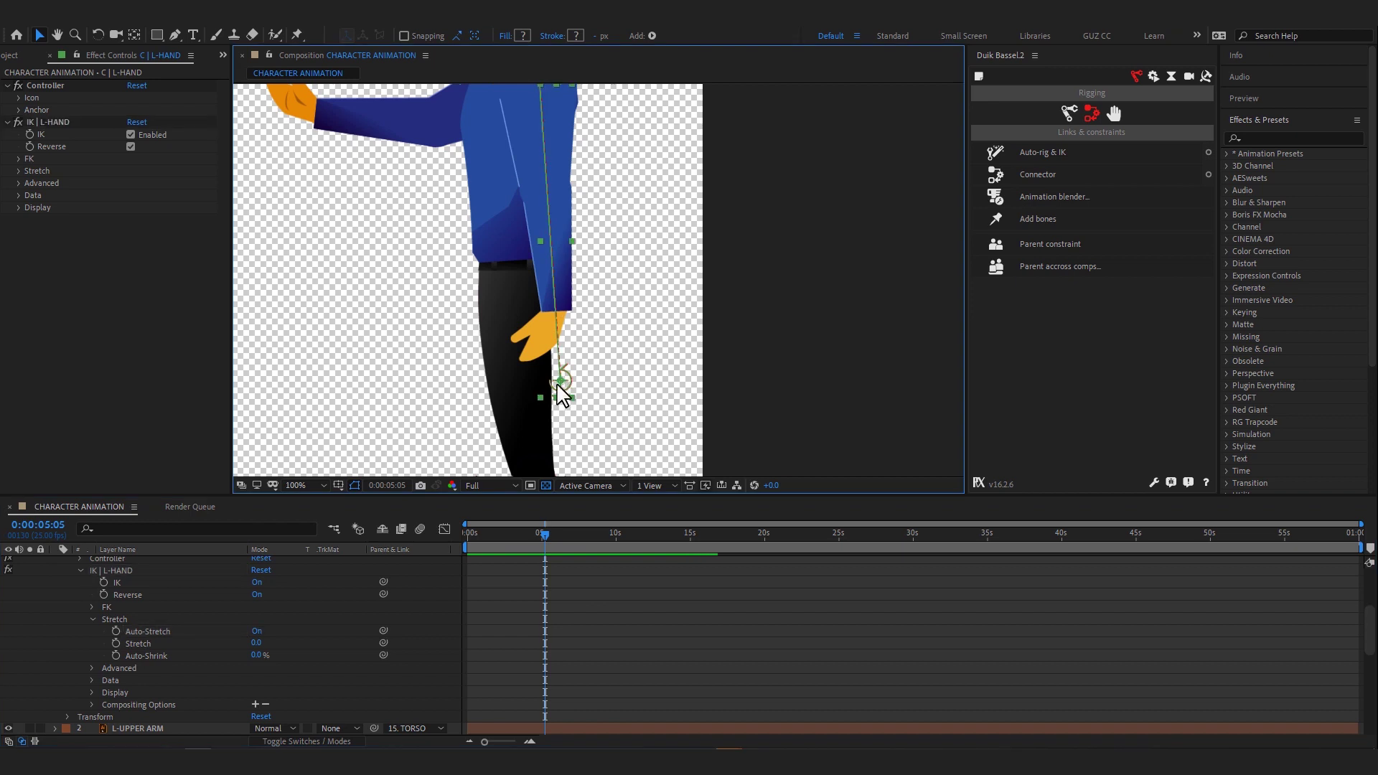
left_click_drag(561, 380, 544, 307)
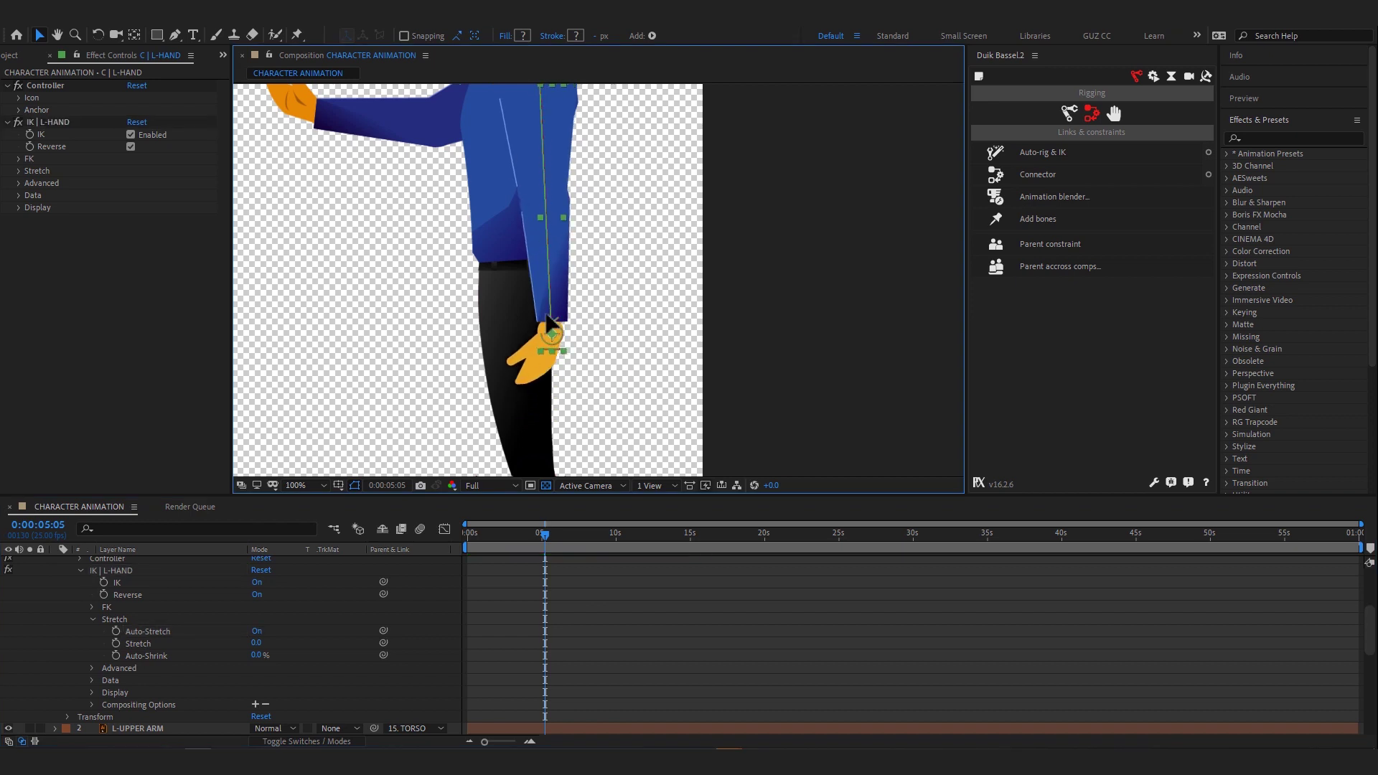
left_click(257, 631)
mouse_move(545, 308)
left_mouse_down()
mouse_move(627, 278)
mouse_move(566, 286)
mouse_move(559, 309)
mouse_move(574, 304)
left_mouse_up()
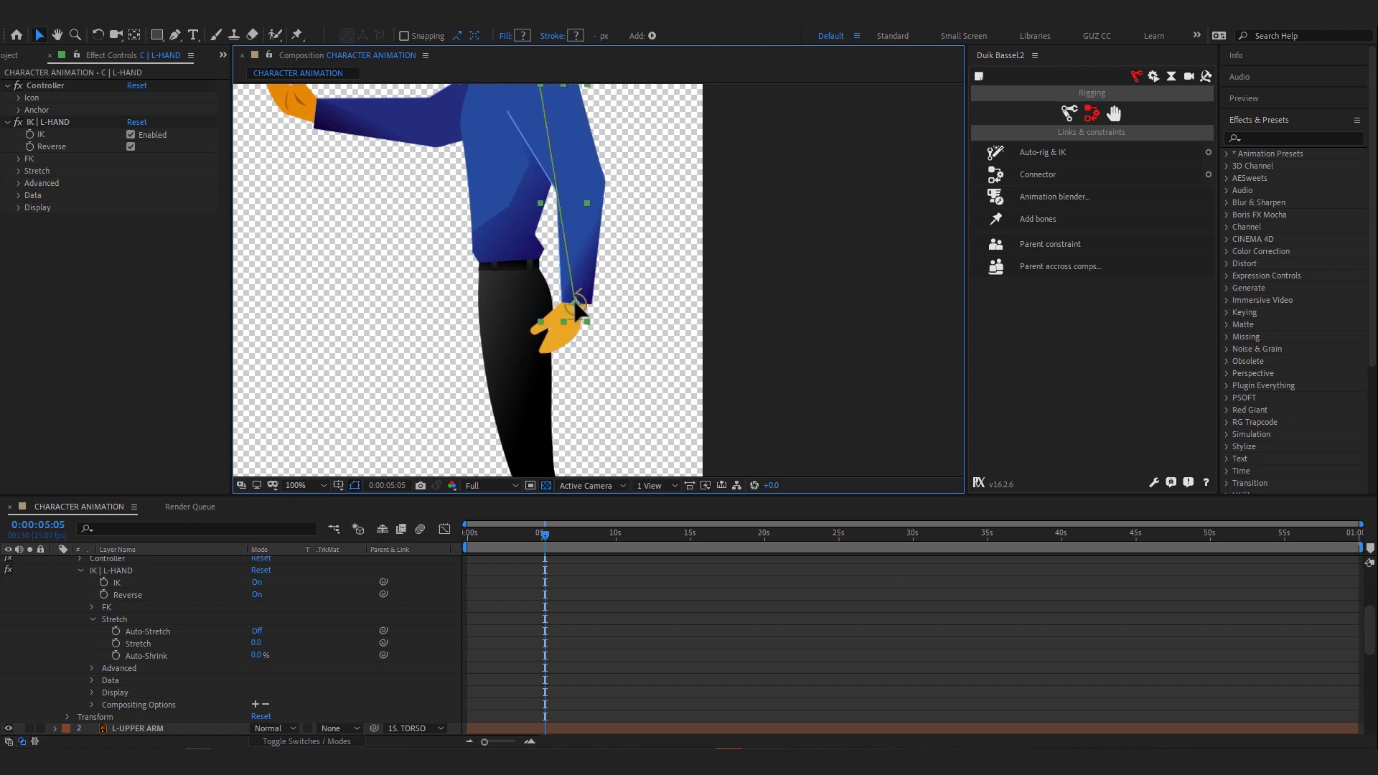
left_click(91, 618)
left_click(80, 570)
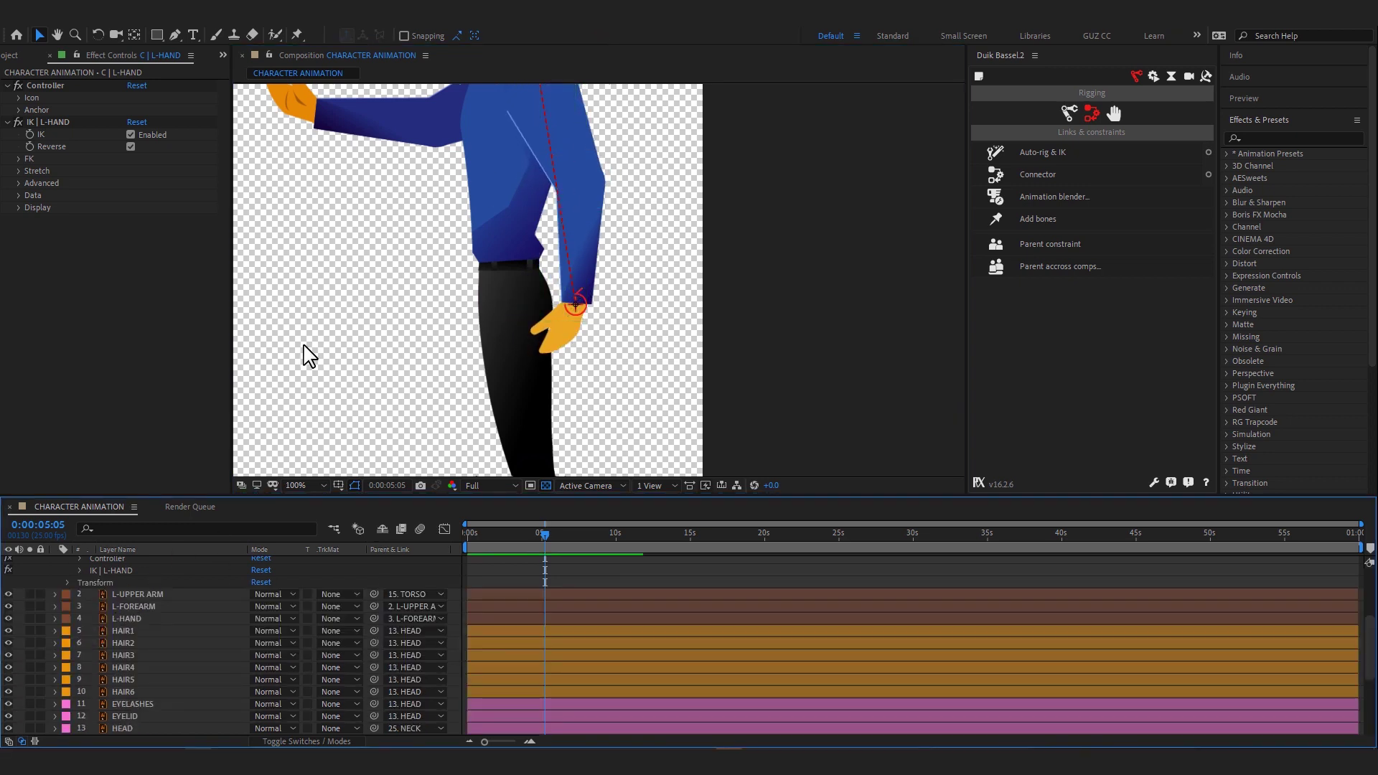
- Solo the three left leg layers together with TORSO
left_click_drag(308, 355, 269, 233)
left_click(481, 284)
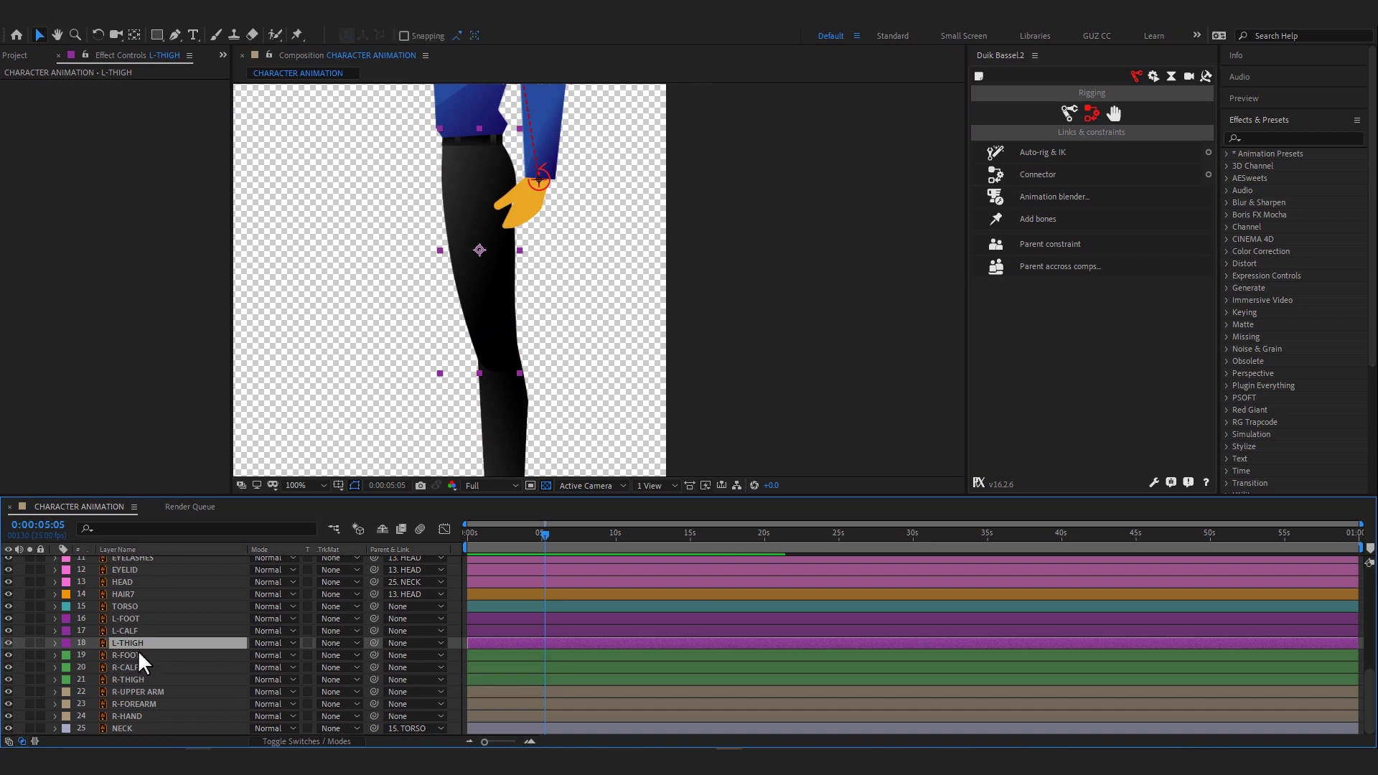
left_click(142, 619, "shift")
left_click(29, 630)
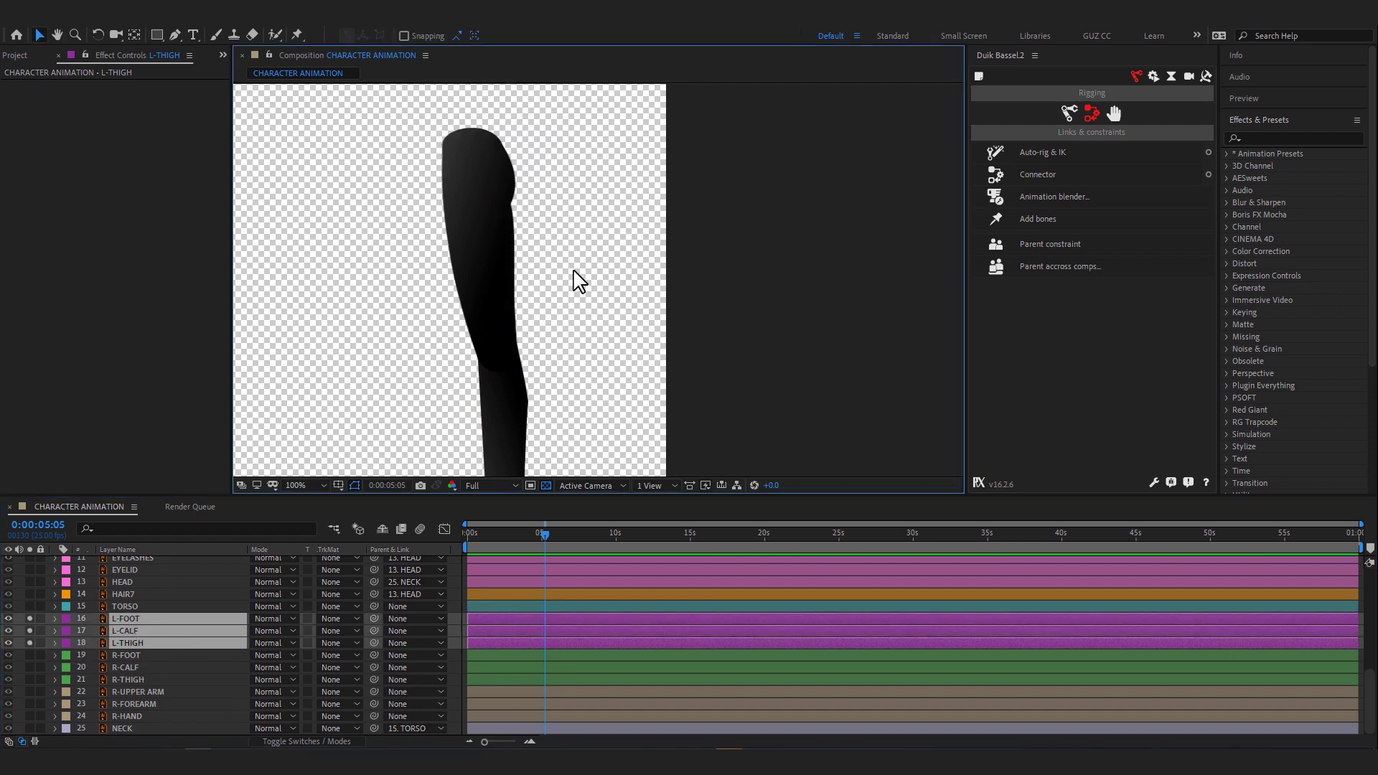
left_click(505, 246)
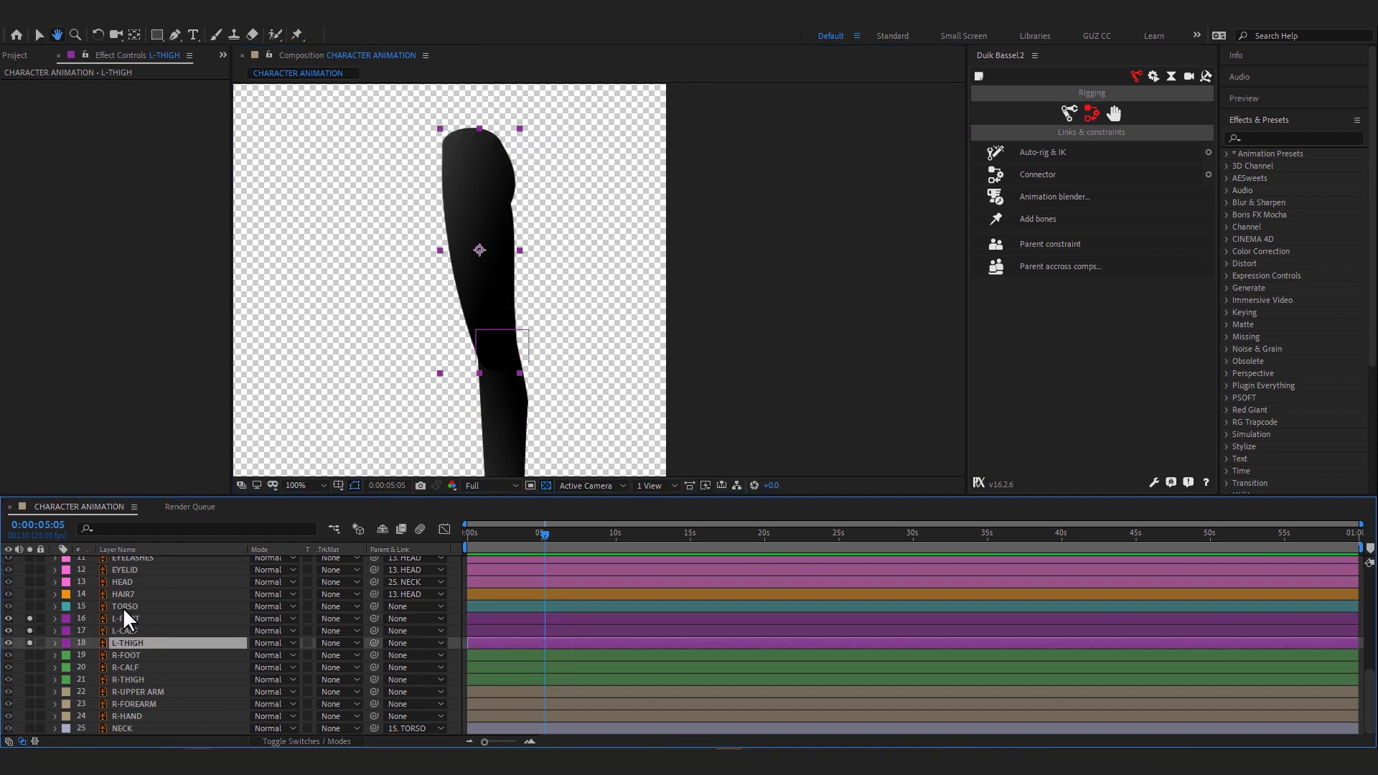
left_click(30, 606)
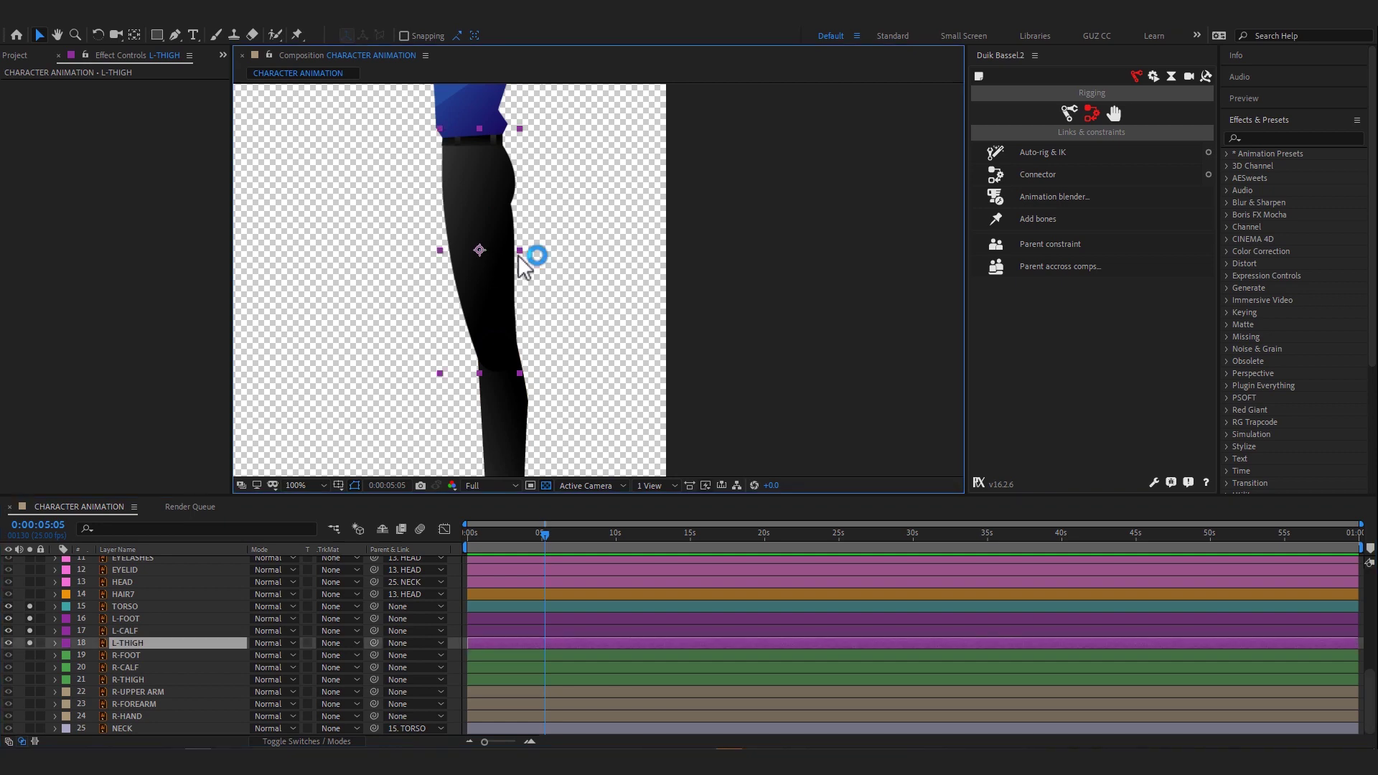
- Move L-THIGH's anchor up to the hip and L-CALF's anchor to the knee
key("y")
left_click_drag(479, 249, 477, 162)
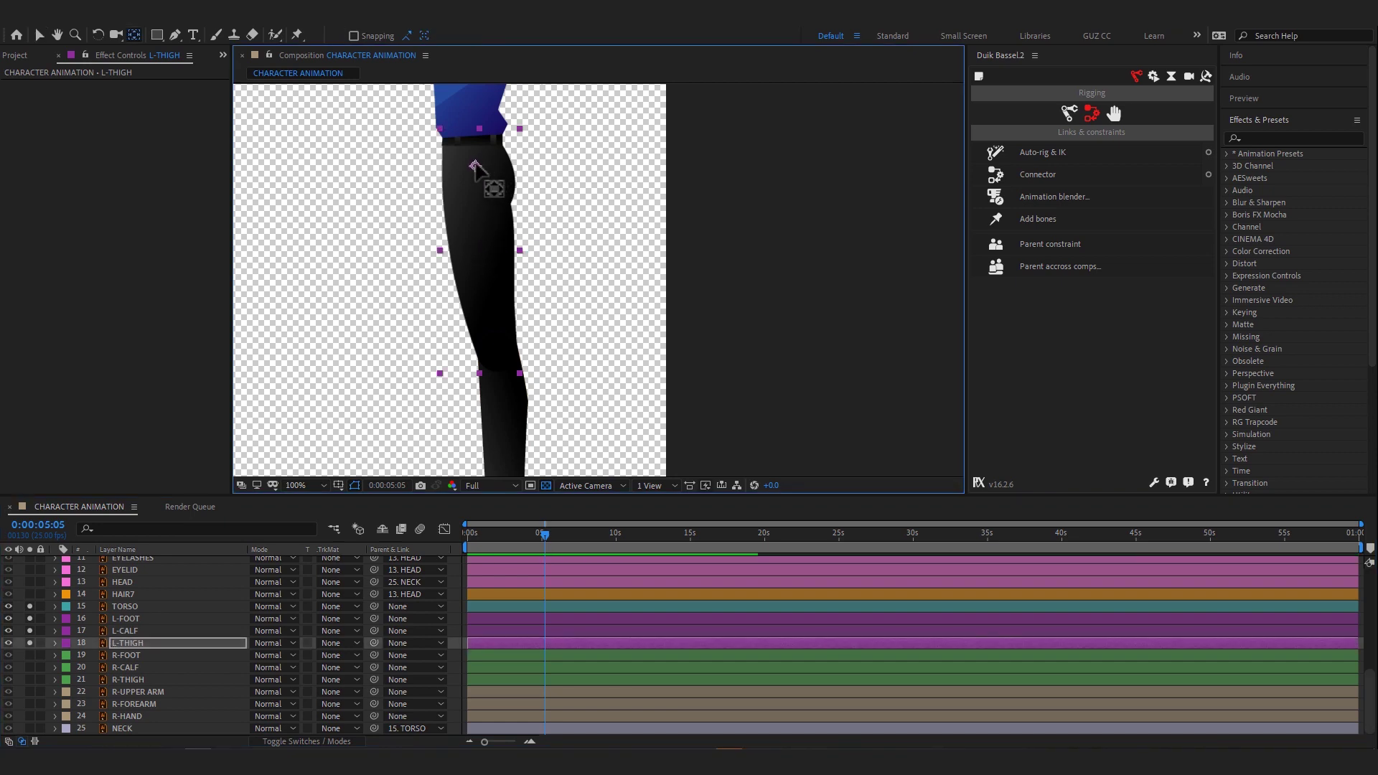
left_click(516, 424)
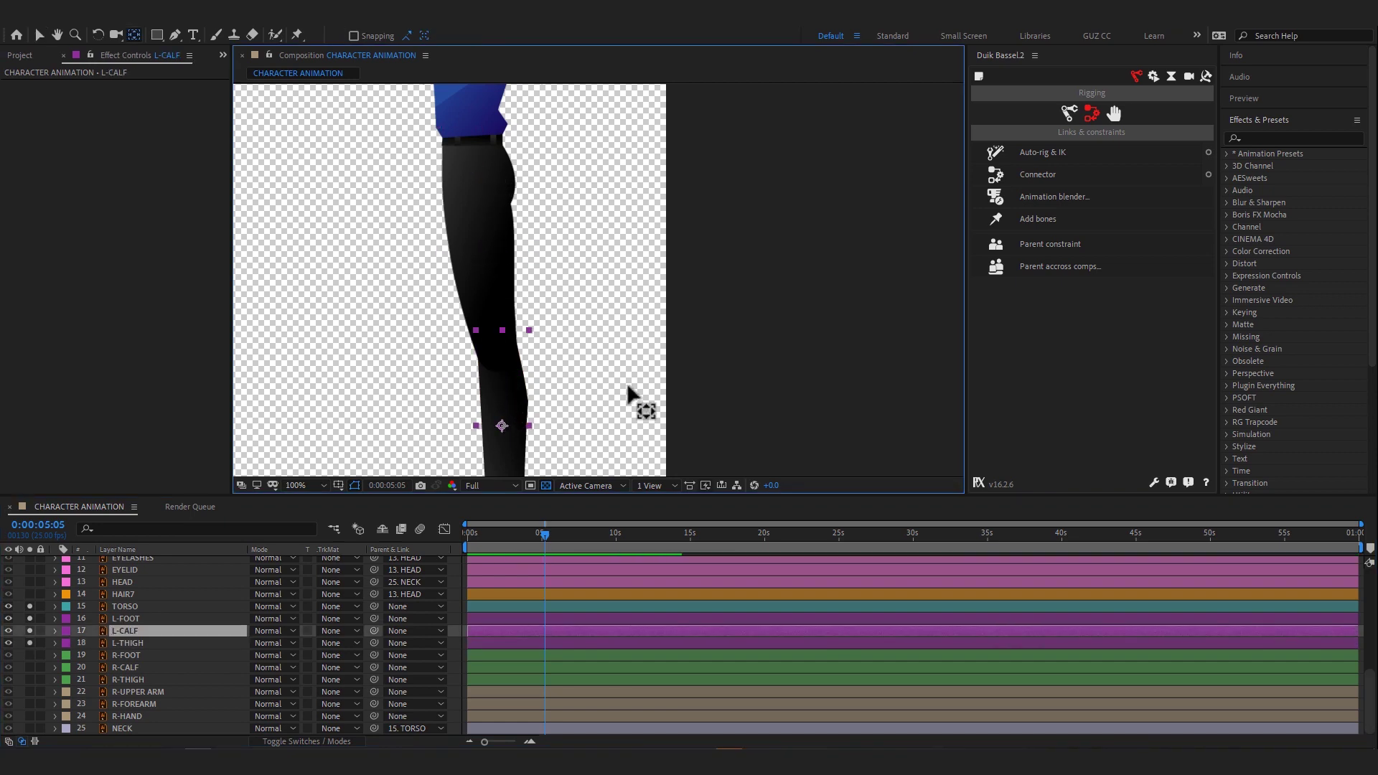
left_click_drag(631, 400, 631, 281)
left_click_drag(526, 360, 526, 359)
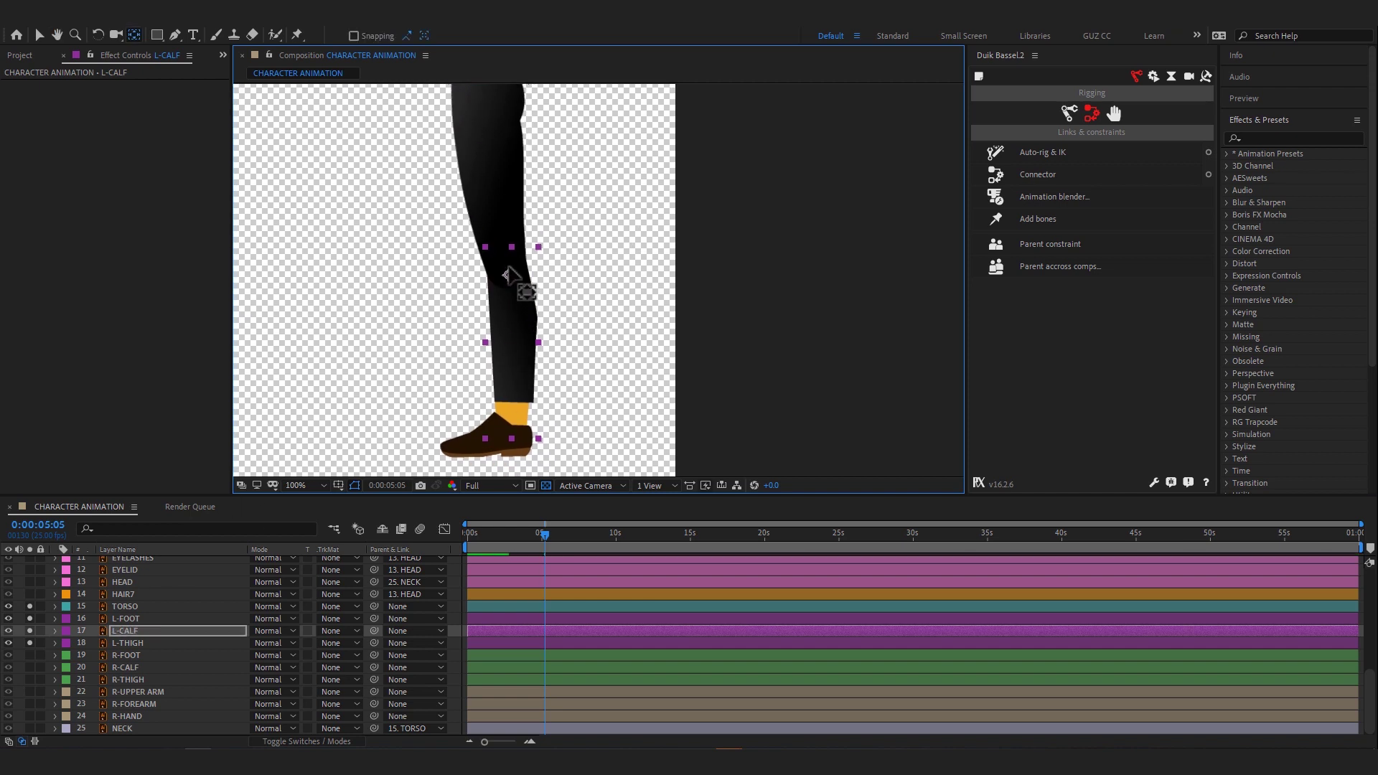
left_click_drag(507, 272, 507, 272)
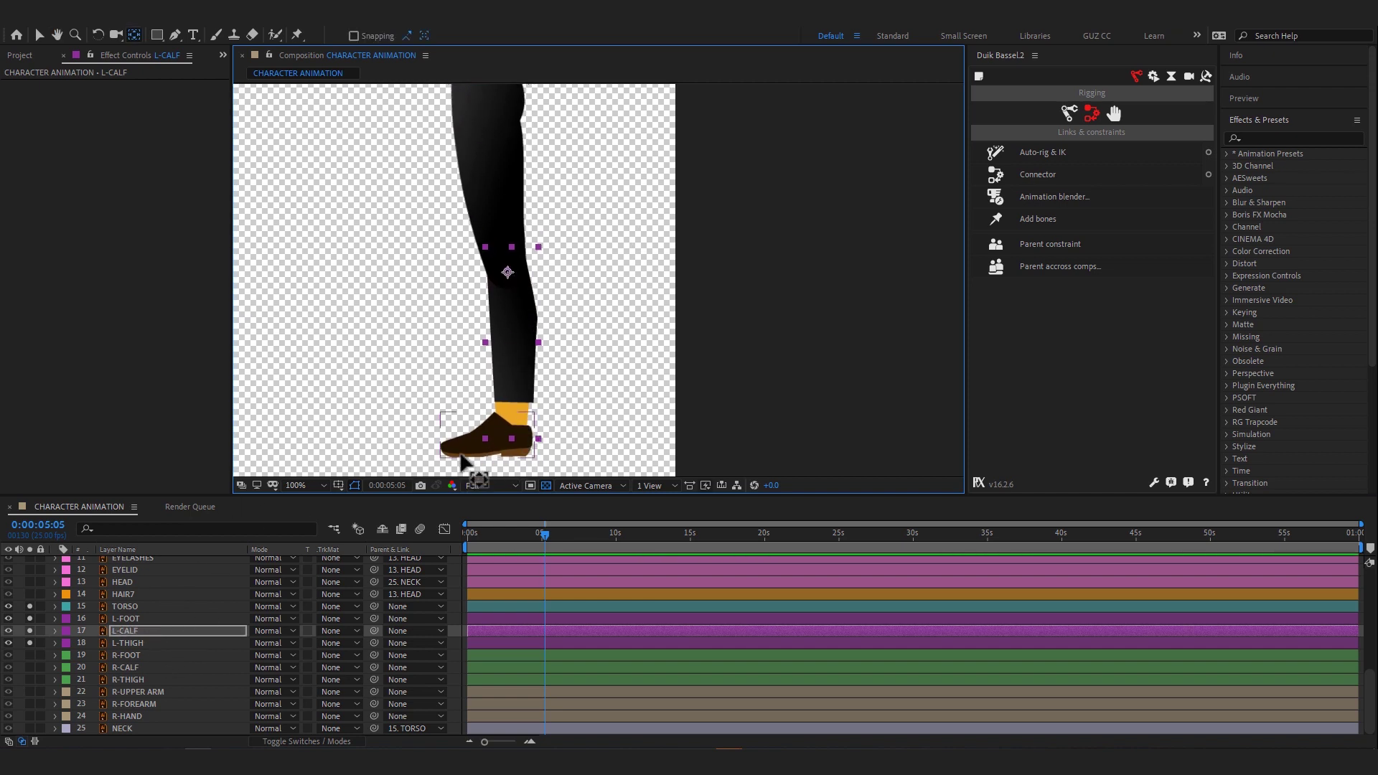
- Parent L-FOOT to 17. L-CALF and L-CALF to 18. L-THIGH
left_click(518, 438)
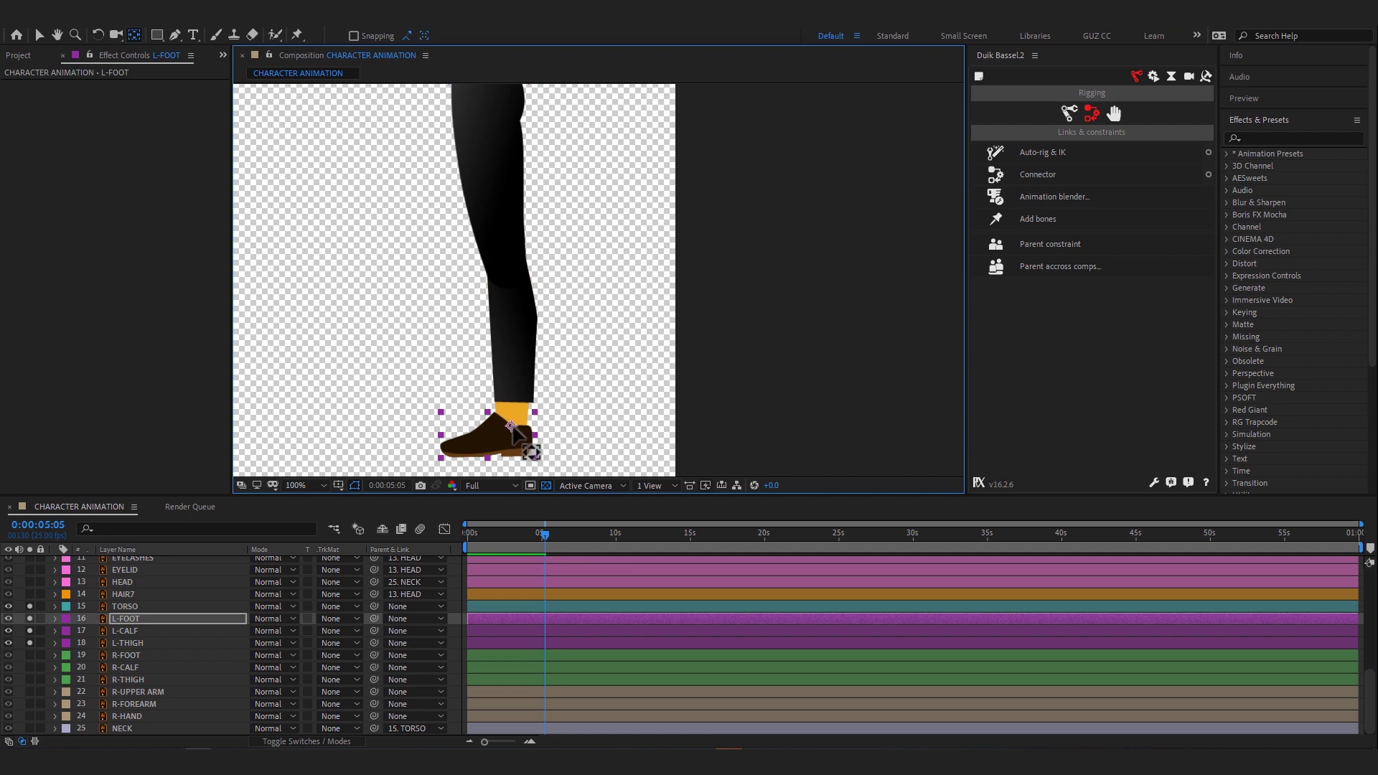
left_click_drag(374, 618, 180, 643)
left_click(215, 643)
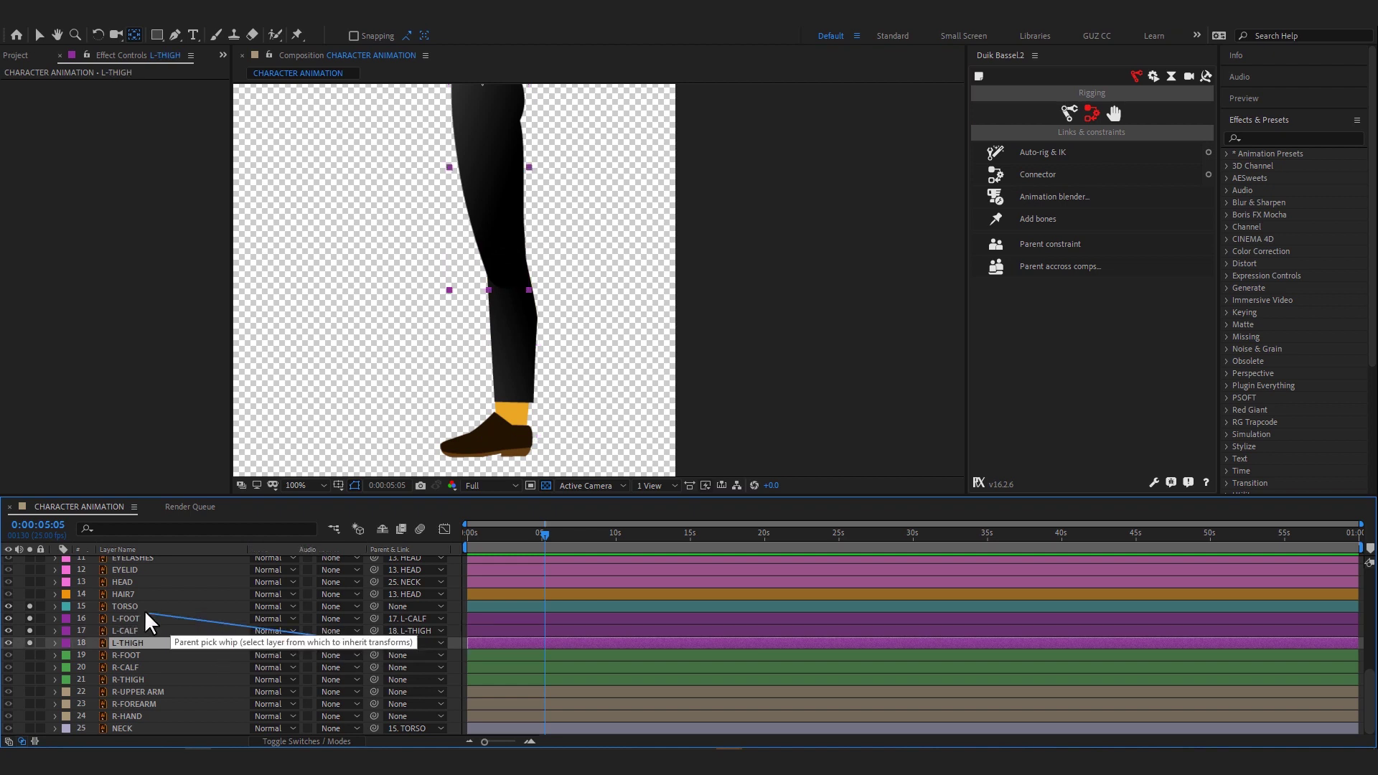
- Parent L-THIGH to TORSO and move the left calf's anchor point up to the knee
left_click_drag(373, 643, 144, 606)
left_click(162, 629)
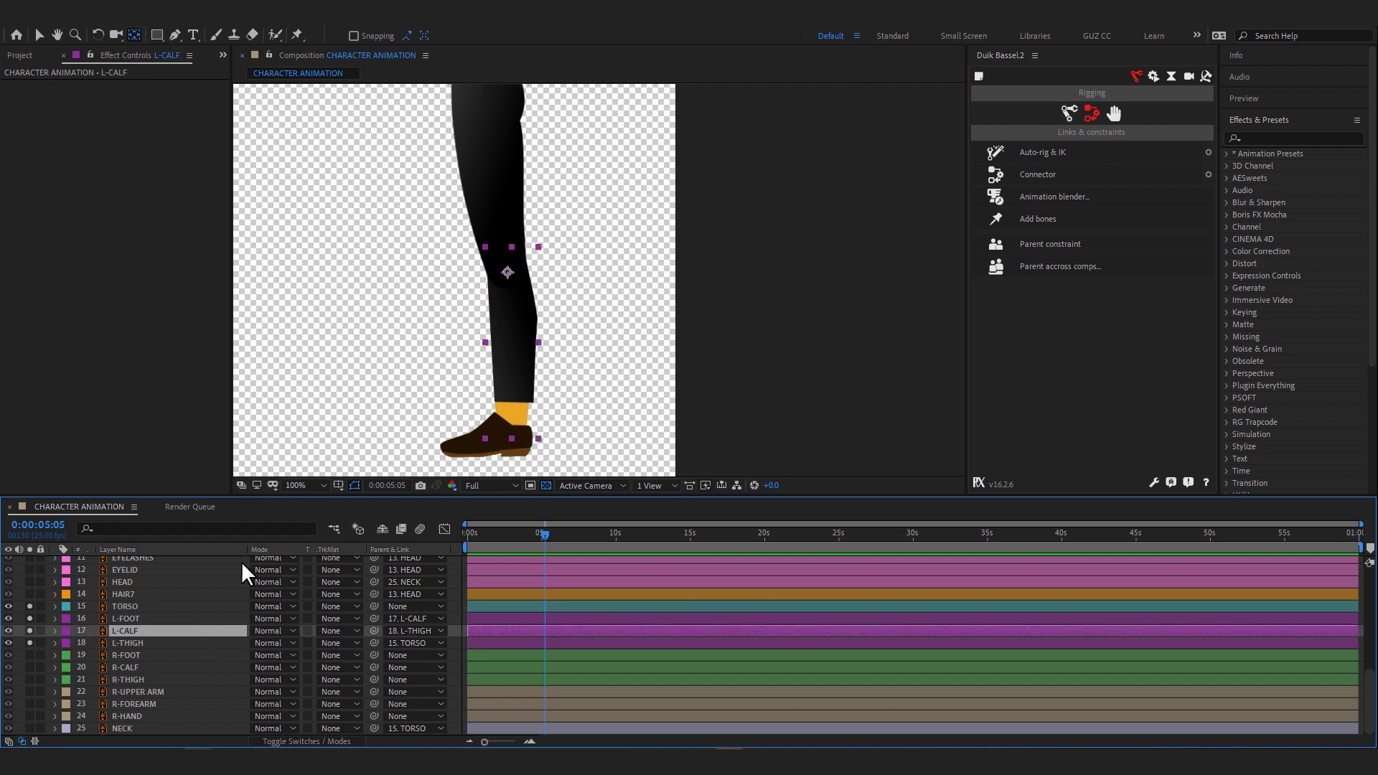
key("w")
left_click_drag(515, 329, 599, 278)
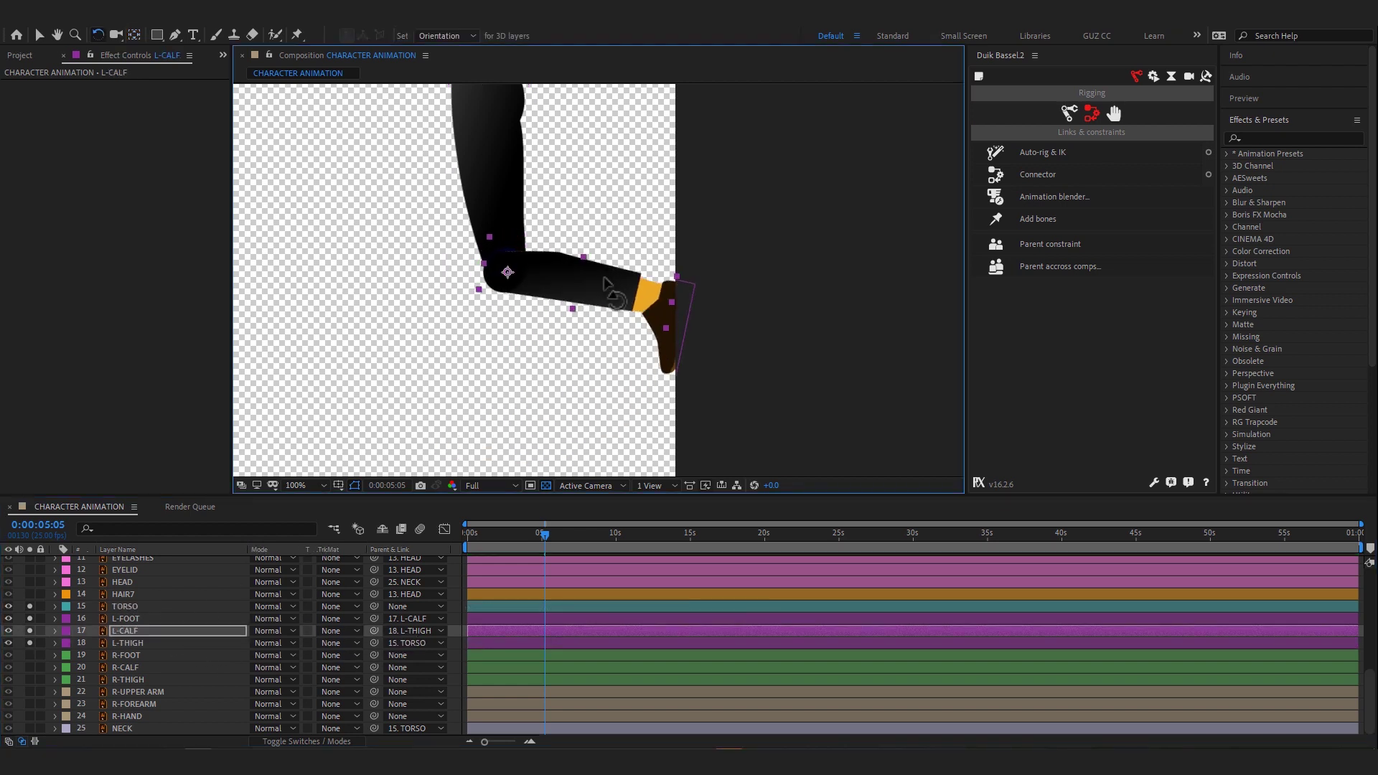
key("ctrl+z")
key("y")
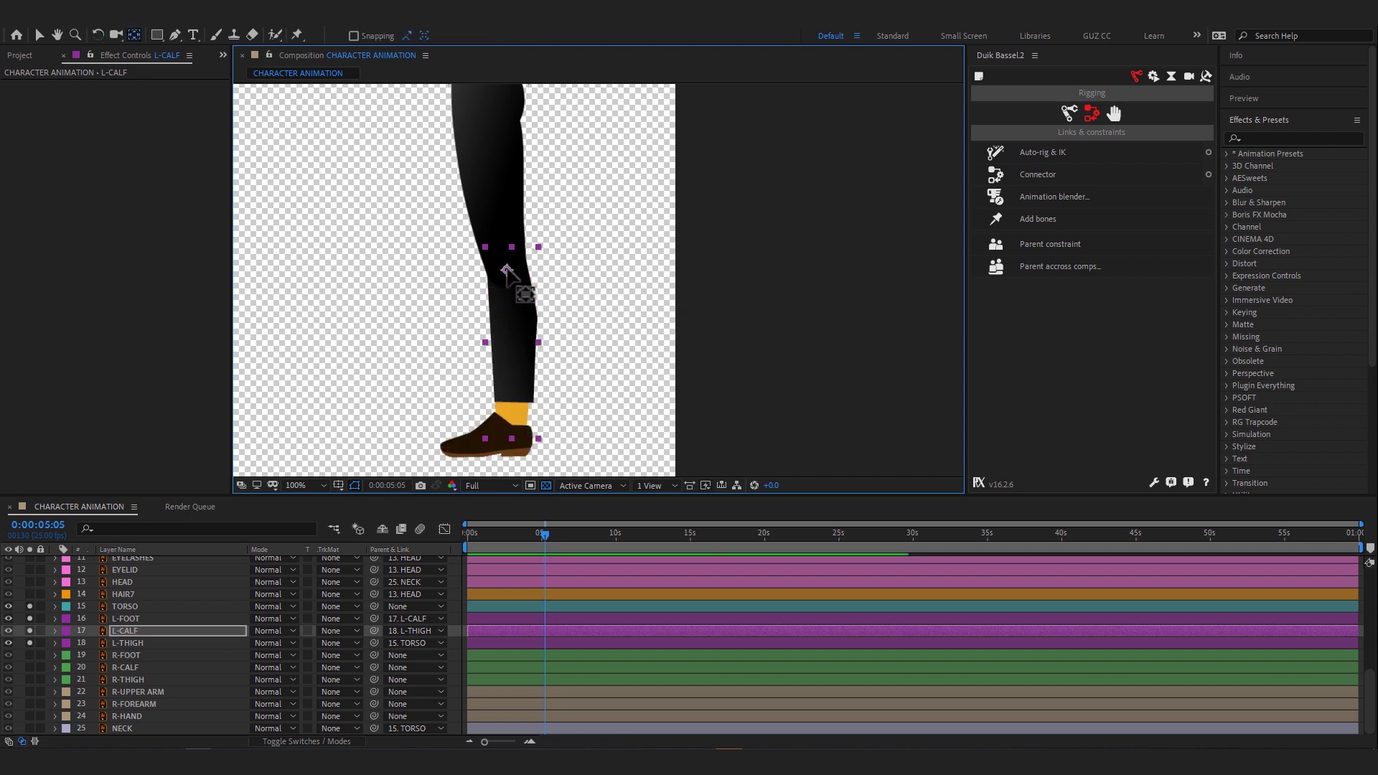
left_click_drag(525, 295, 506, 270)
key("w")
mouse_move(515, 337)
left_mouse_down()
mouse_move(434, 294)
mouse_move(529, 338)
left_mouse_up()
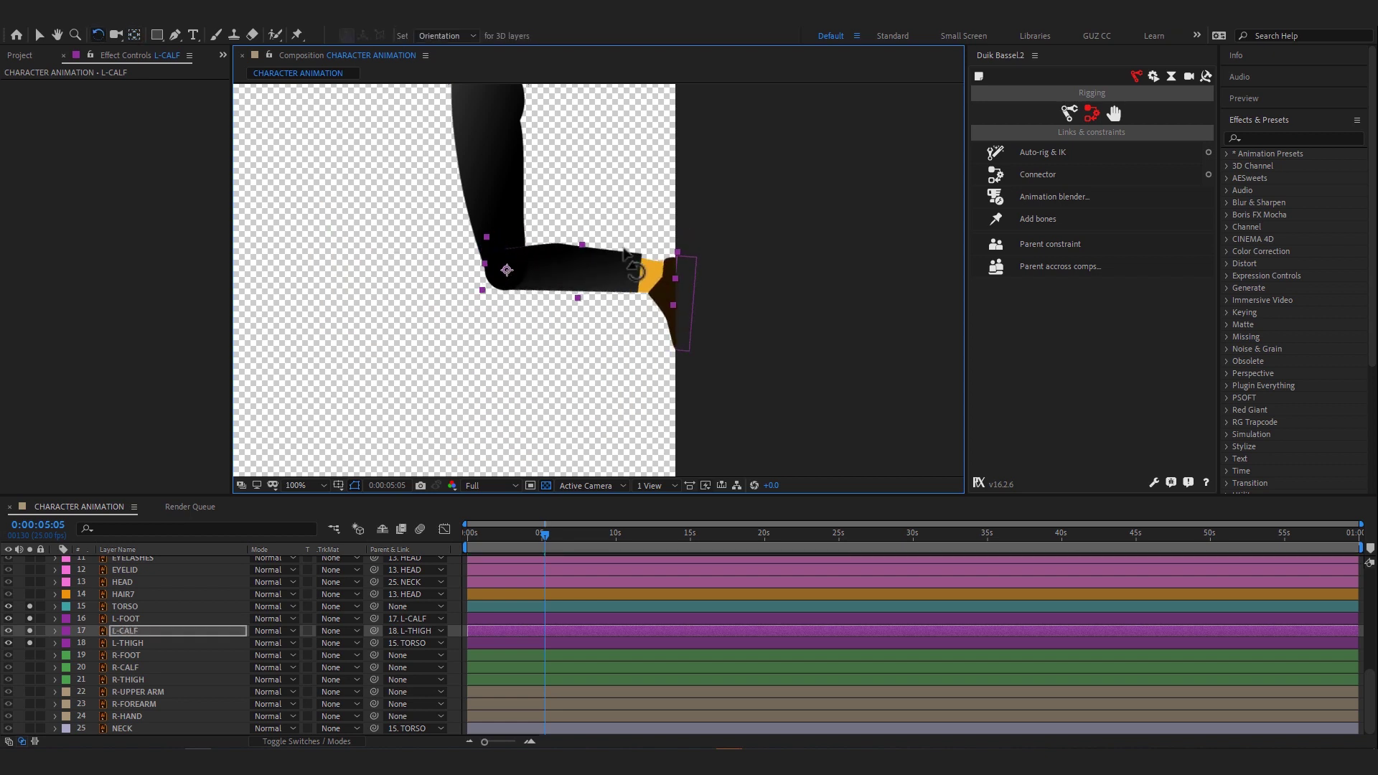
key("ctrl+z")
- Select the left foot, calf and thigh layers in the viewer, then clear the selection
left_click_drag(589, 214, 578, 203)
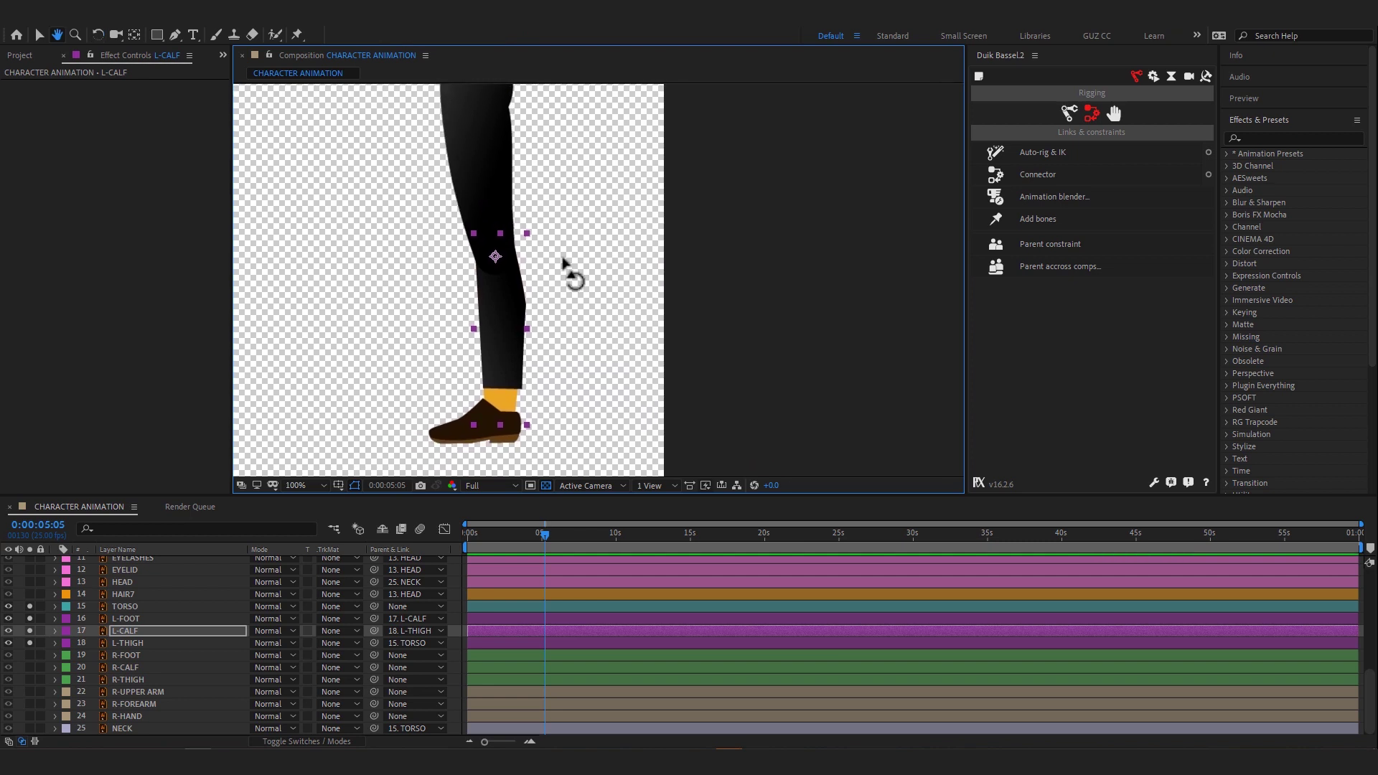
key("v")
left_click(513, 416)
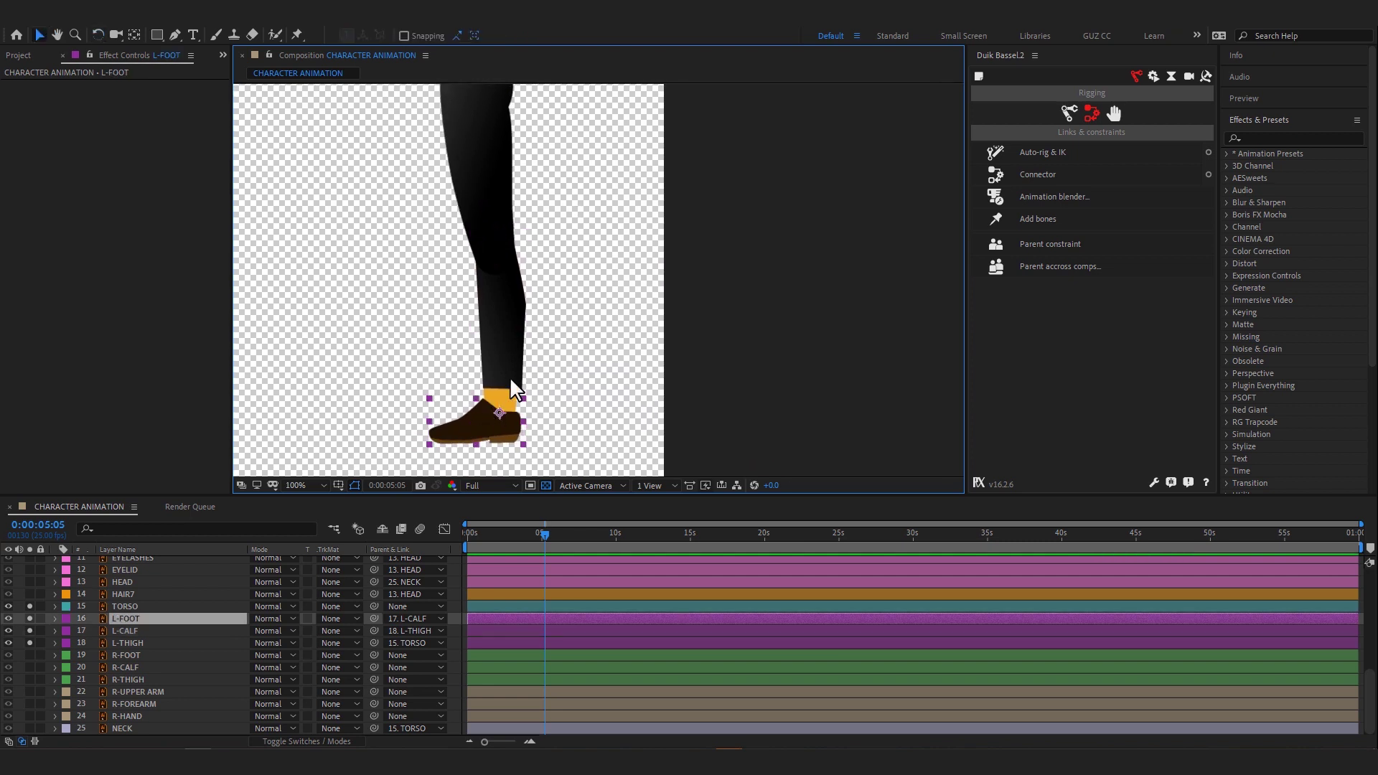
left_click(504, 341, "shift")
left_click(496, 191, "shift")
left_click_drag(610, 228, 597, 280)
left_click(597, 279)
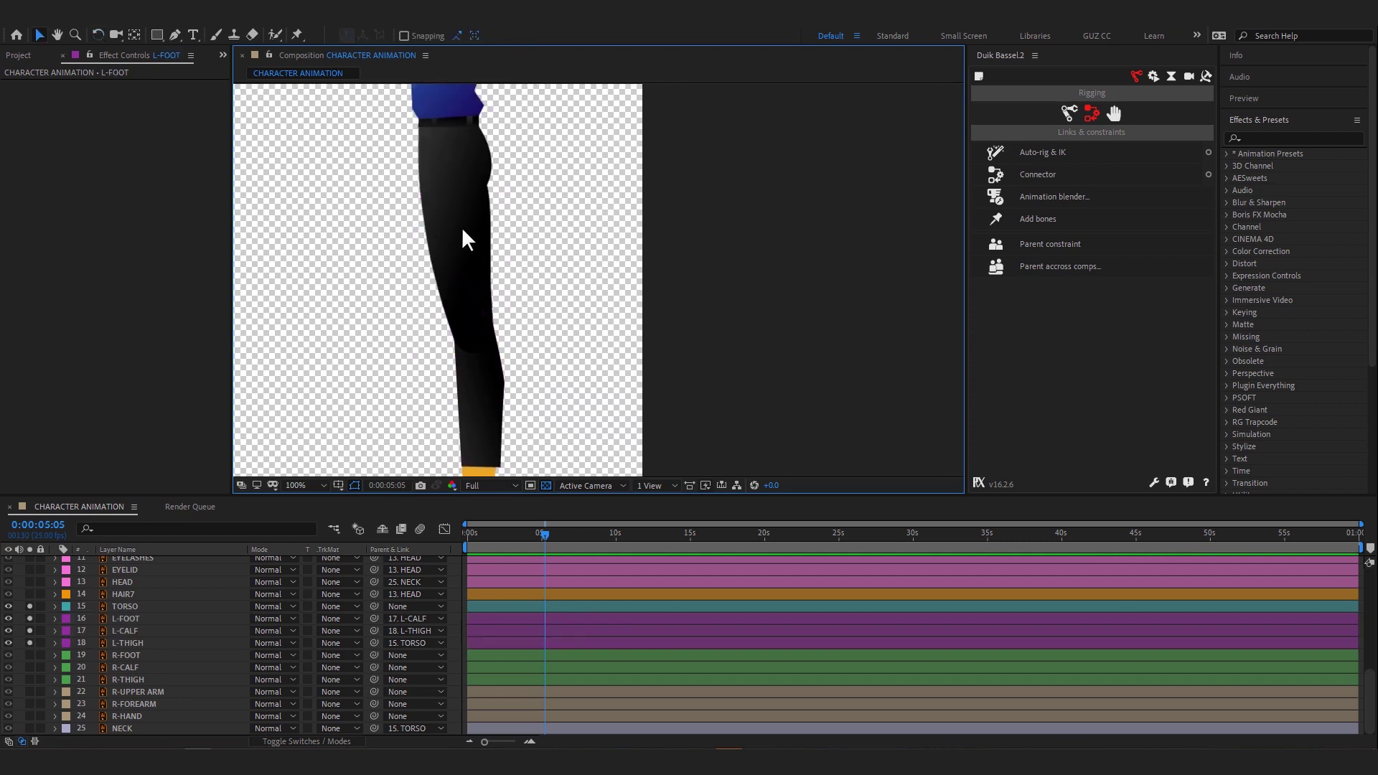
- Move the left thigh's anchor point onto the hip and test its rotation without keeping it
left_click(462, 227)
key("w")
left_click_drag(468, 235, 412, 229)
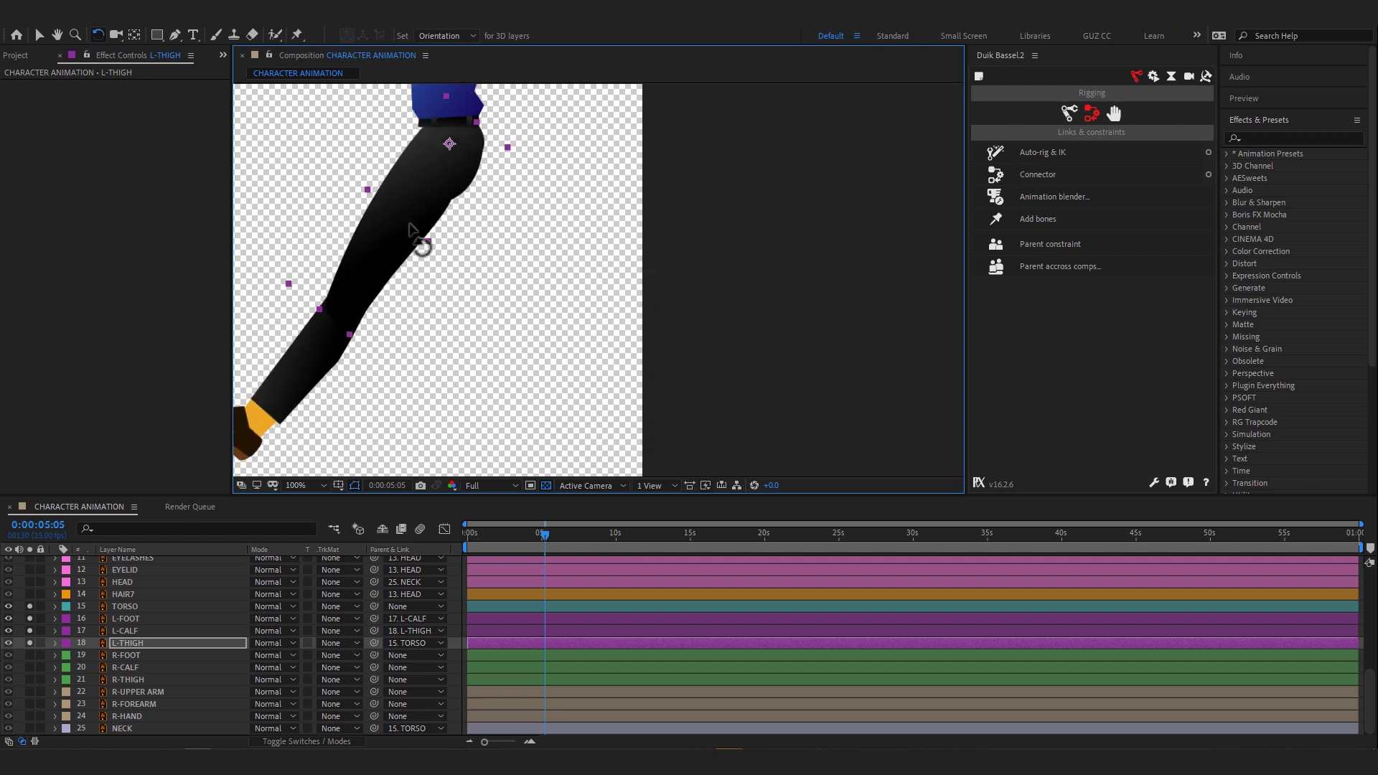
key("ctrl+z")
key("ctrl+z")
key("ctrl+z")
key("y")
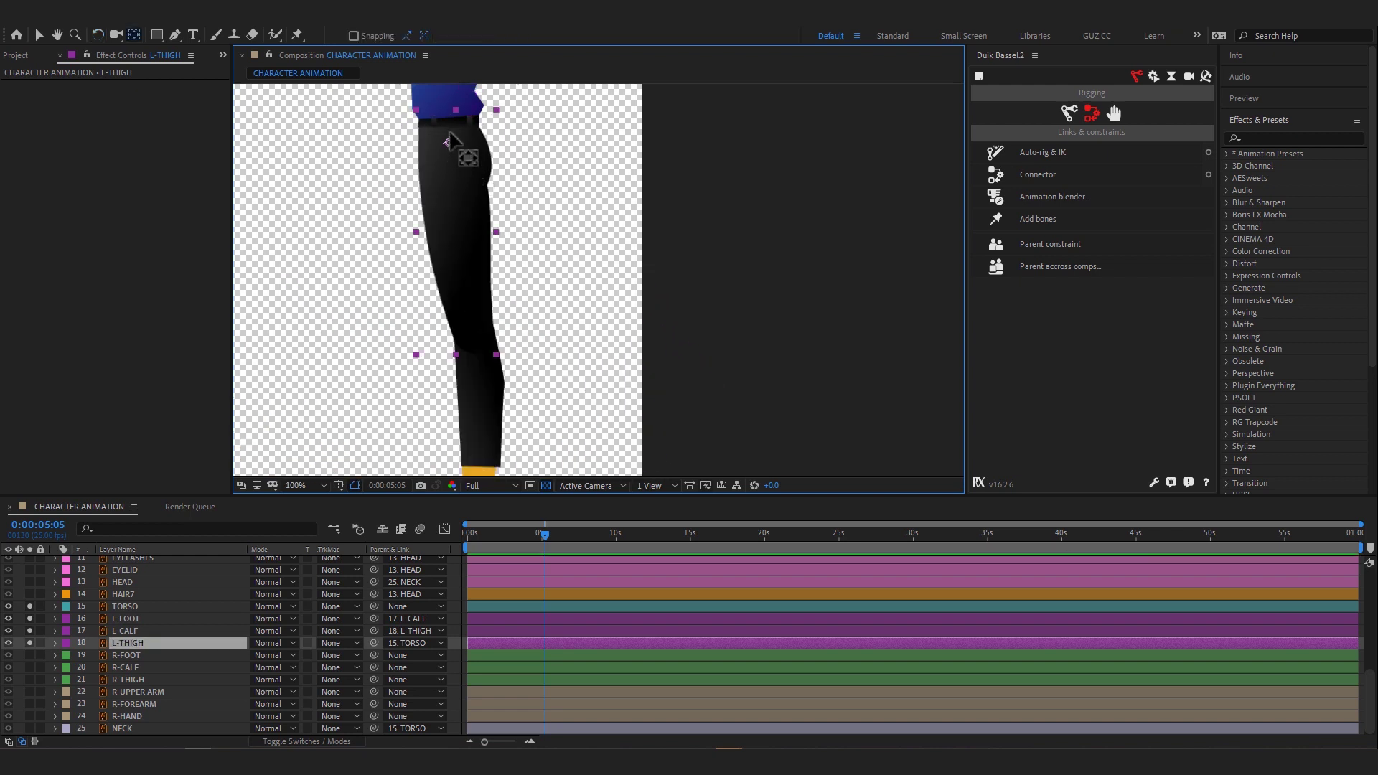
left_click_drag(449, 141, 451, 132)
key("w")
left_click_drag(465, 237, 500, 251)
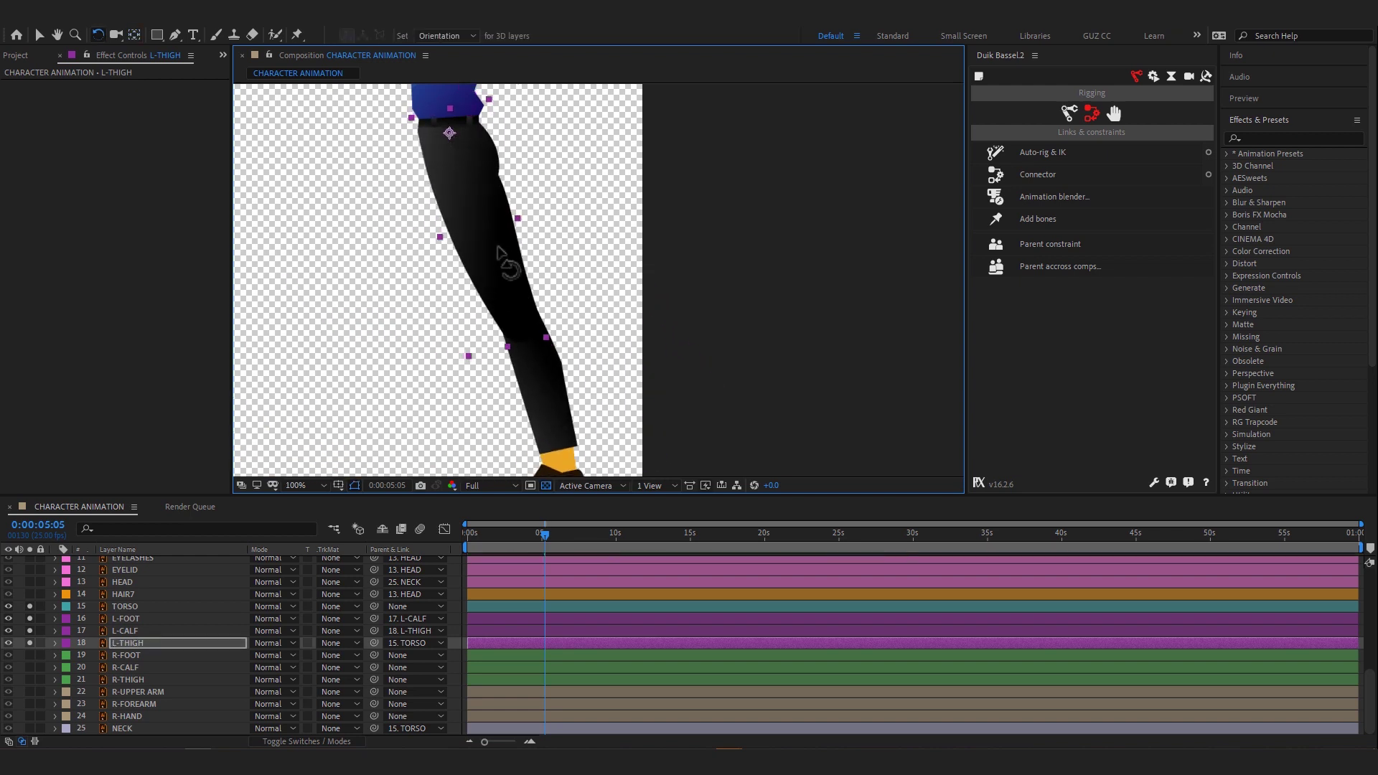
key("ctrl+z")
- Select L-FOOT, L-CALF and L-THIGH together, ready for rigging
key("h")
left_click_drag(567, 308, 586, 261)
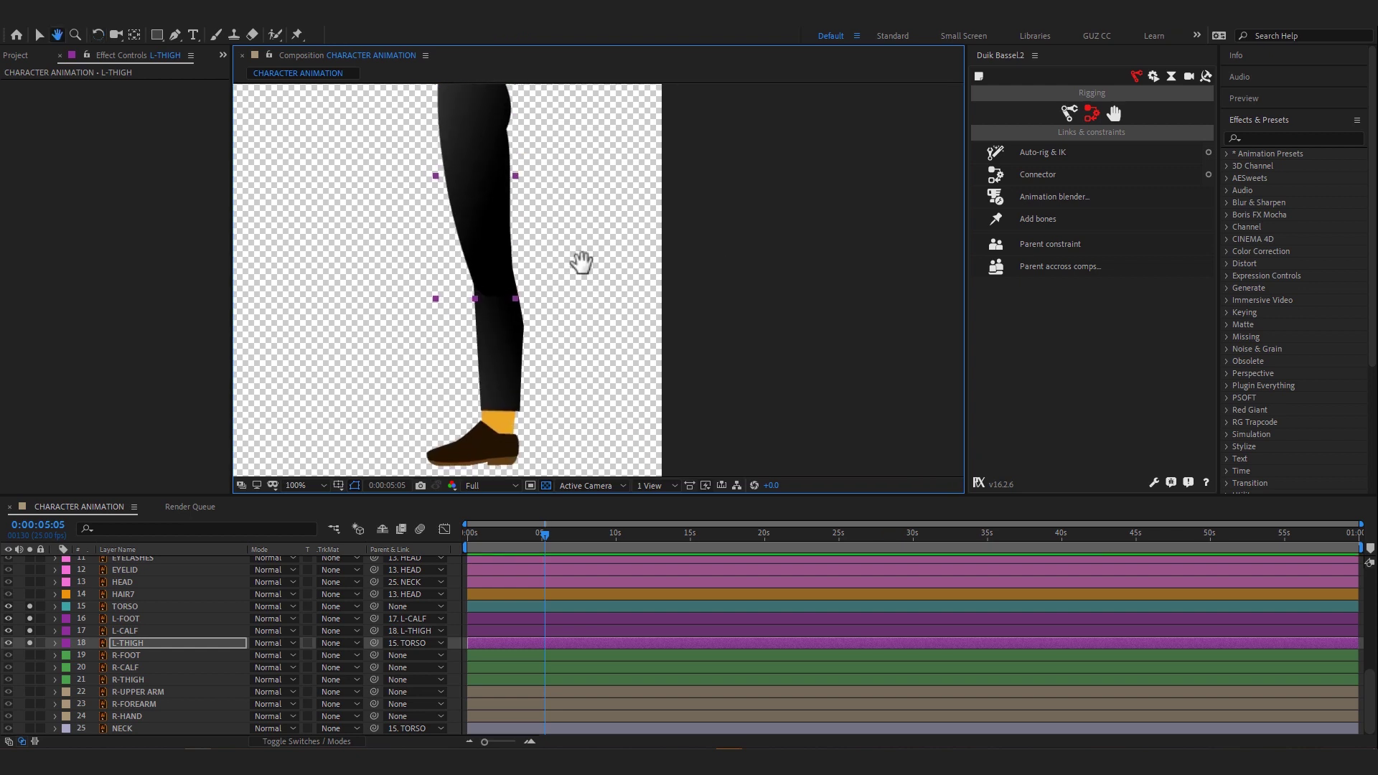
key("w")
left_click(481, 450)
left_click(504, 334, "shift")
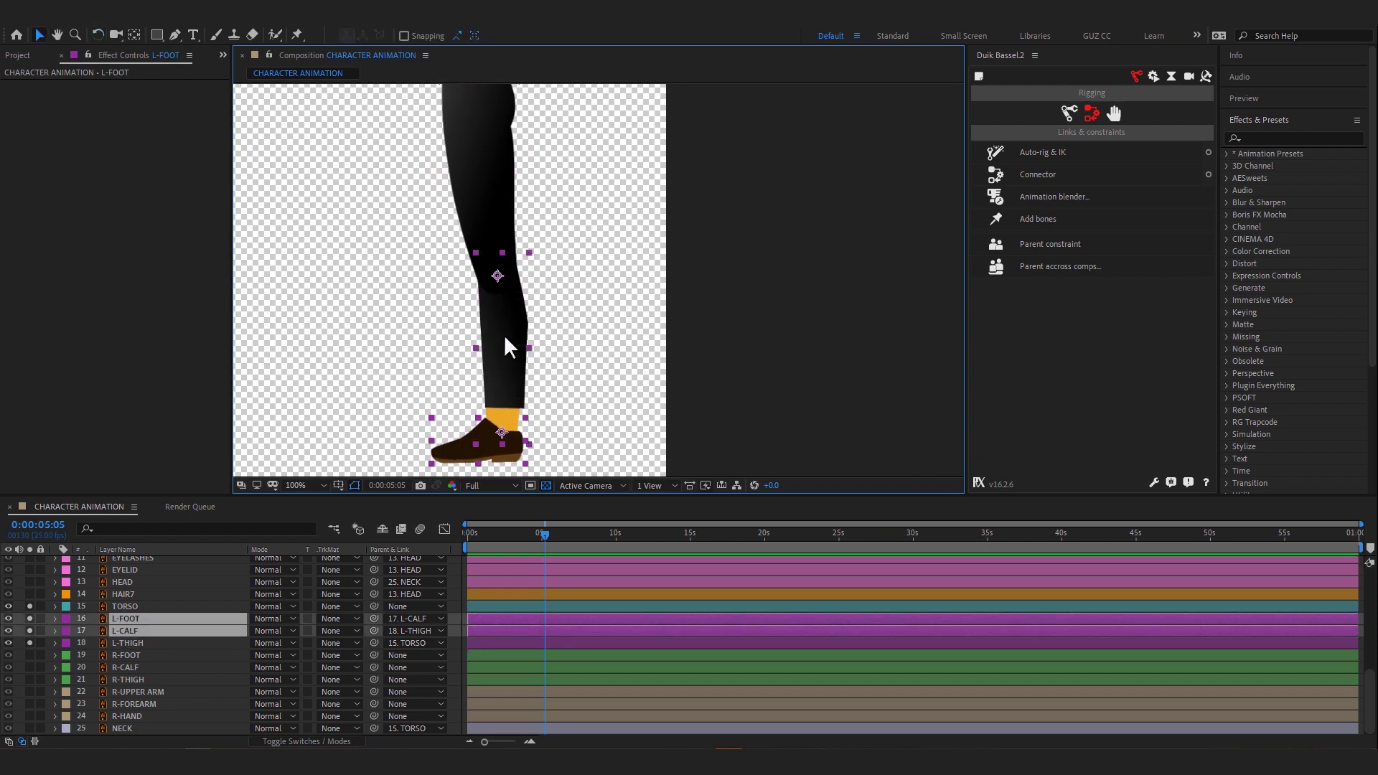
left_click(518, 208, "shift")
key("v")
left_click_drag(643, 143, 699, 251)
- Auto-rig the three left-leg layers with Duik IK and lift the foot controller to test
scroll(696, 240, "down", 2)
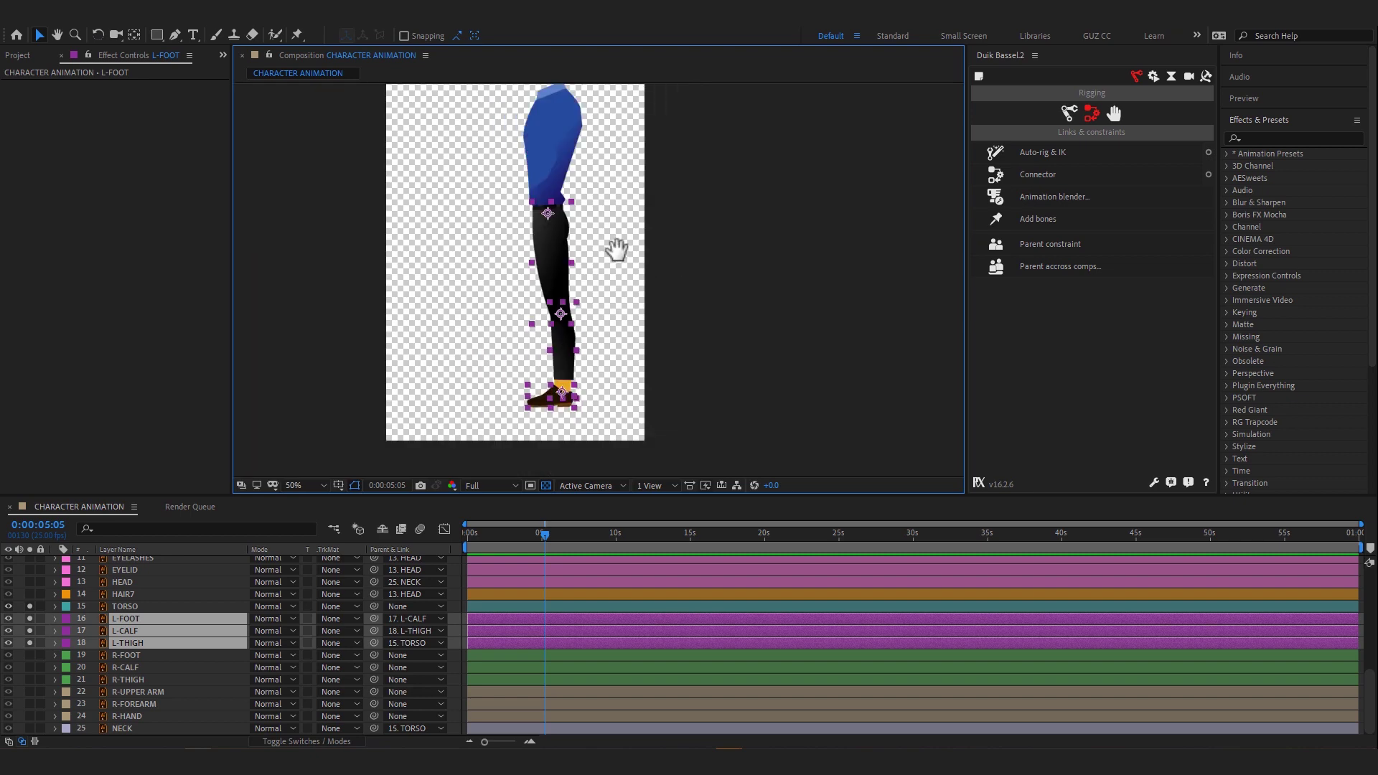
left_click(1052, 151)
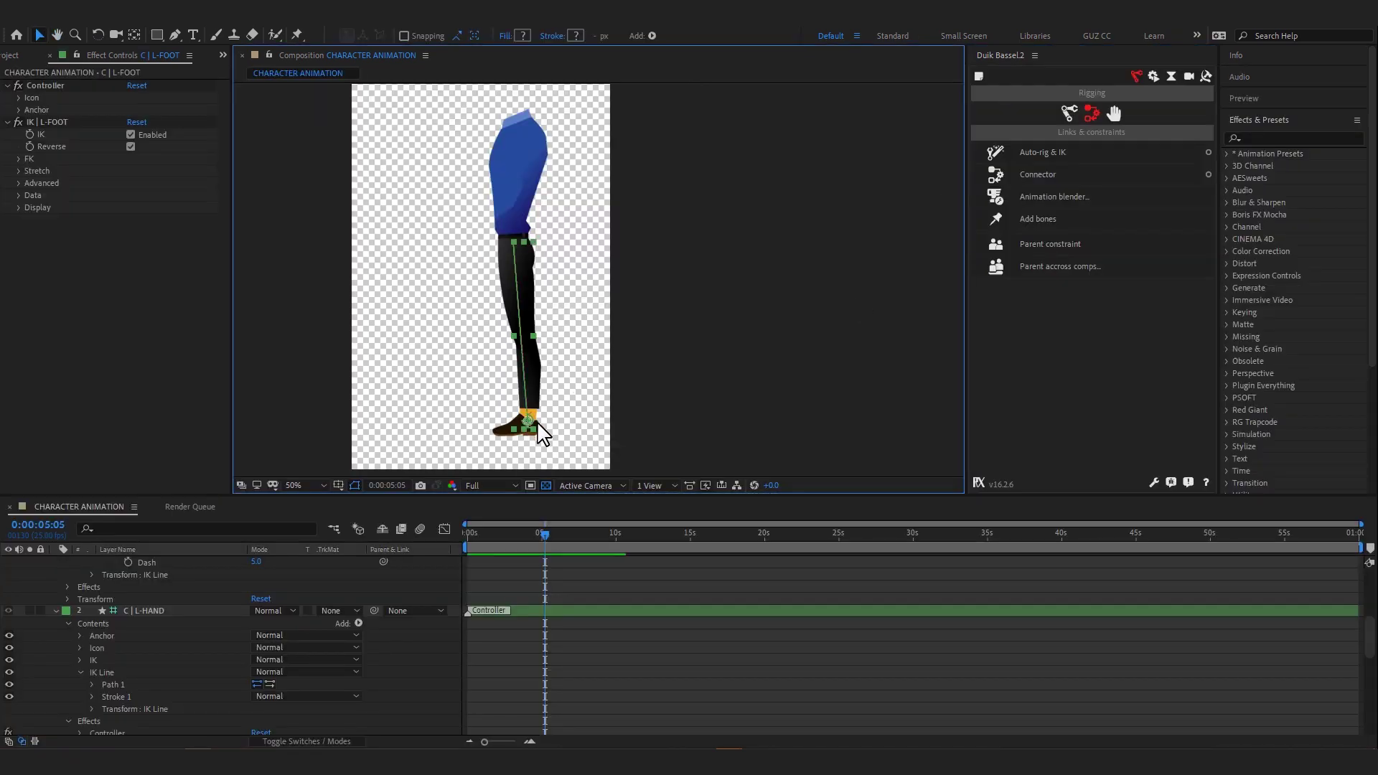
scroll(543, 432, "up", 2)
left_click_drag(584, 443, 545, 388)
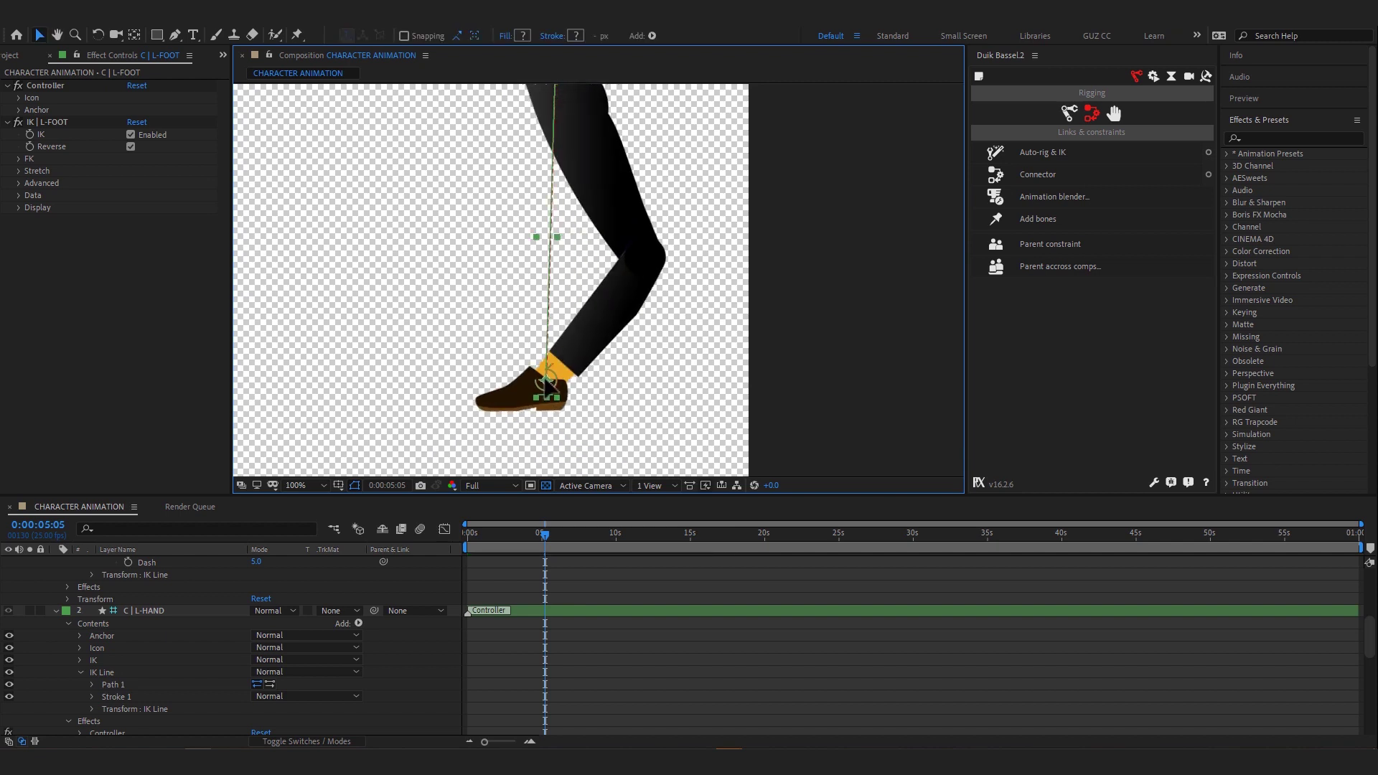
- Uncheck Reverse on IK | L-FOOT so the knee bends forward, then straighten the leg
left_click(143, 610)
scroll(121, 683, "down", 2)
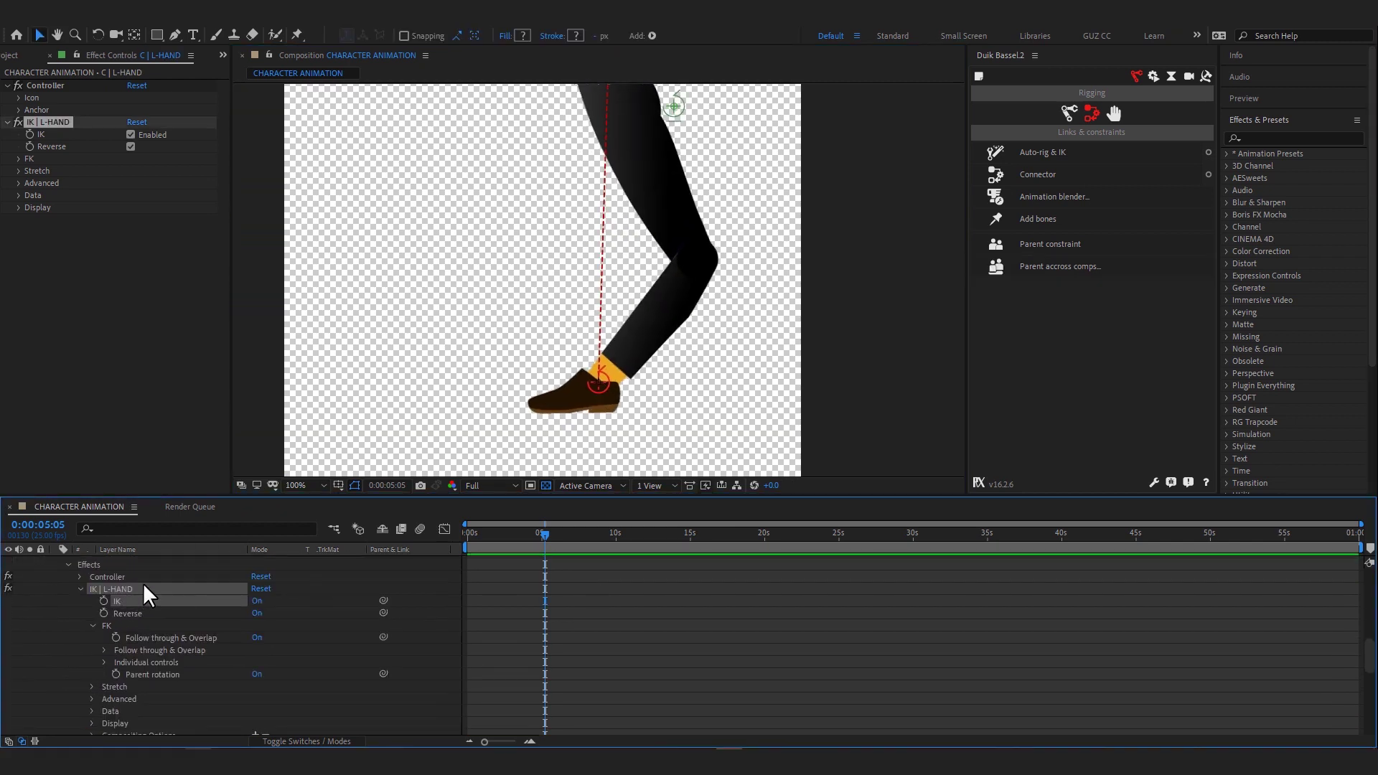
left_click(600, 383)
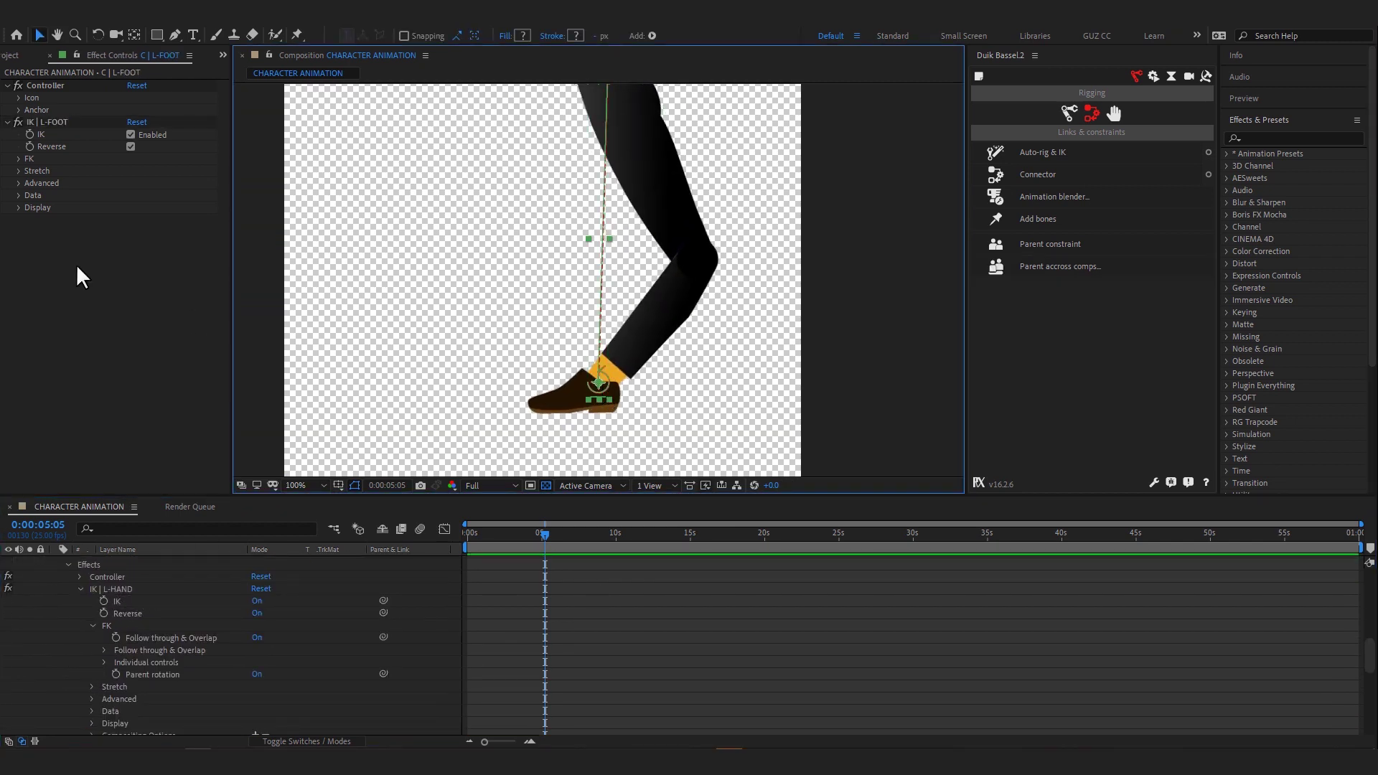
left_click(131, 146)
scroll(612, 304, "up", 2)
scroll(667, 280, "down", 1)
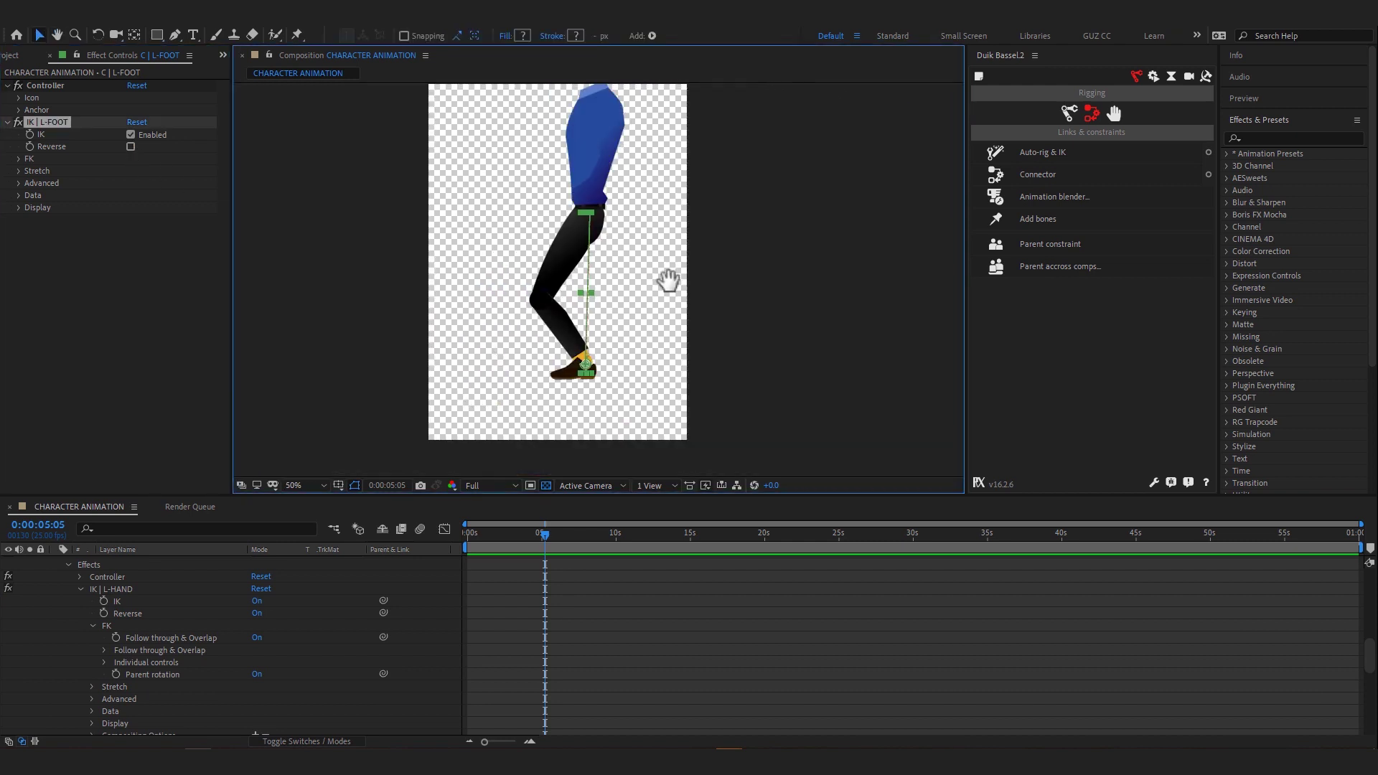
left_click_drag(667, 280, 616, 298)
scroll(567, 399, "up", 2)
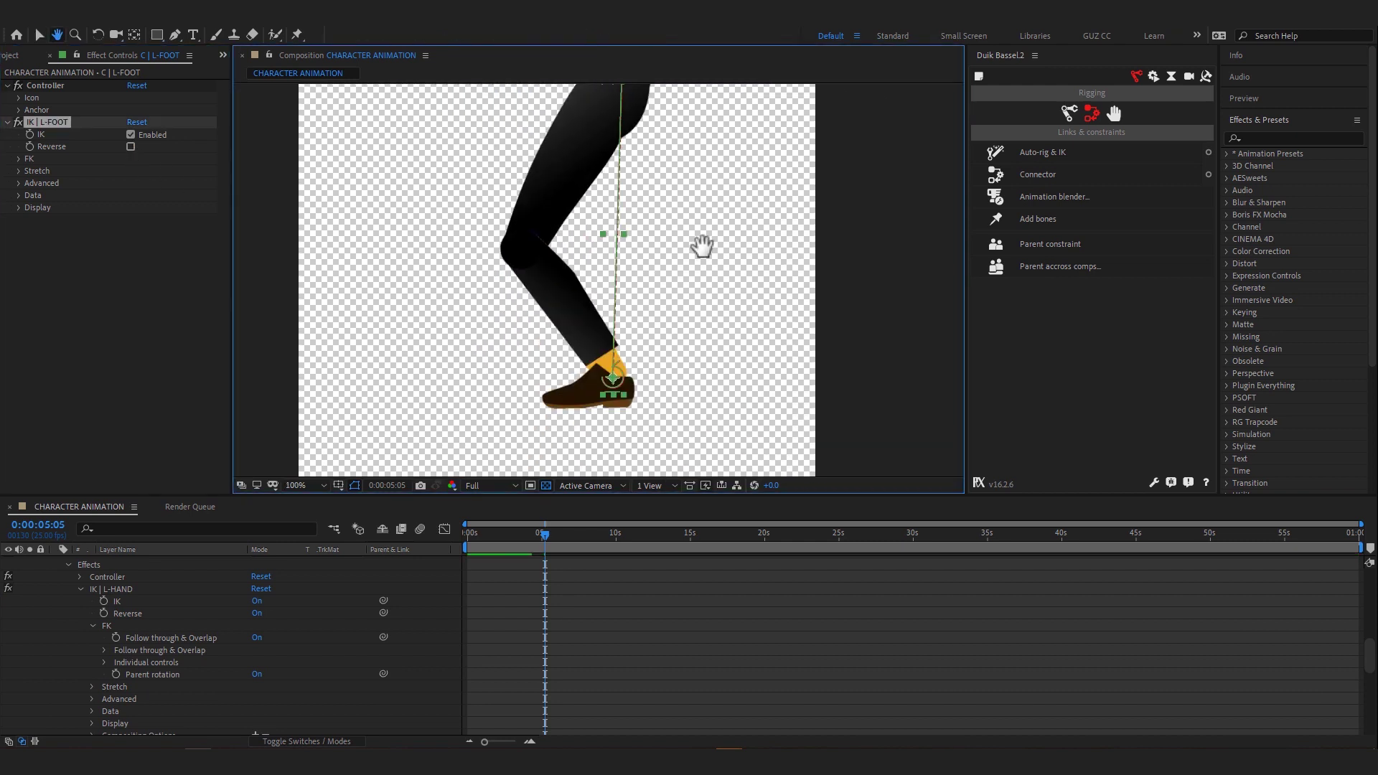
left_click(764, 335)
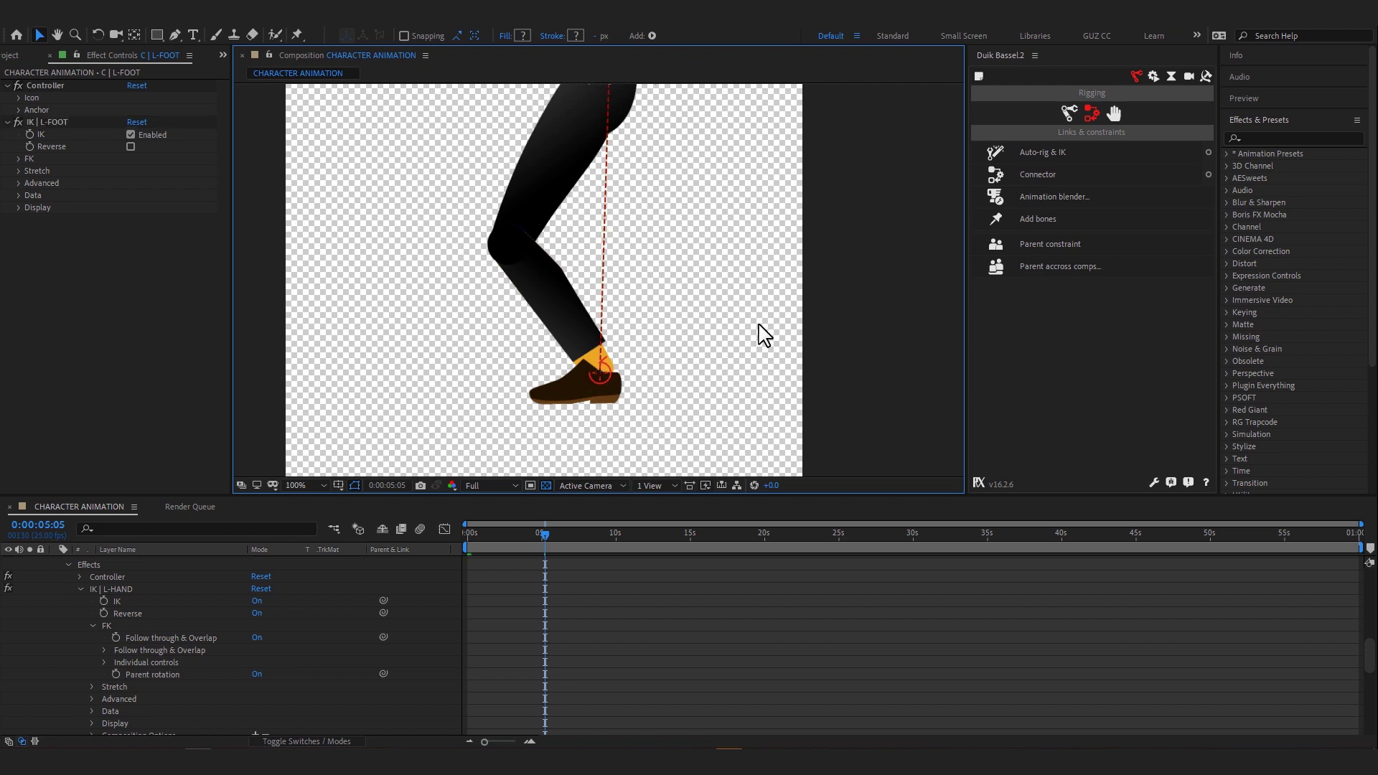
left_click_drag(601, 372, 634, 431)
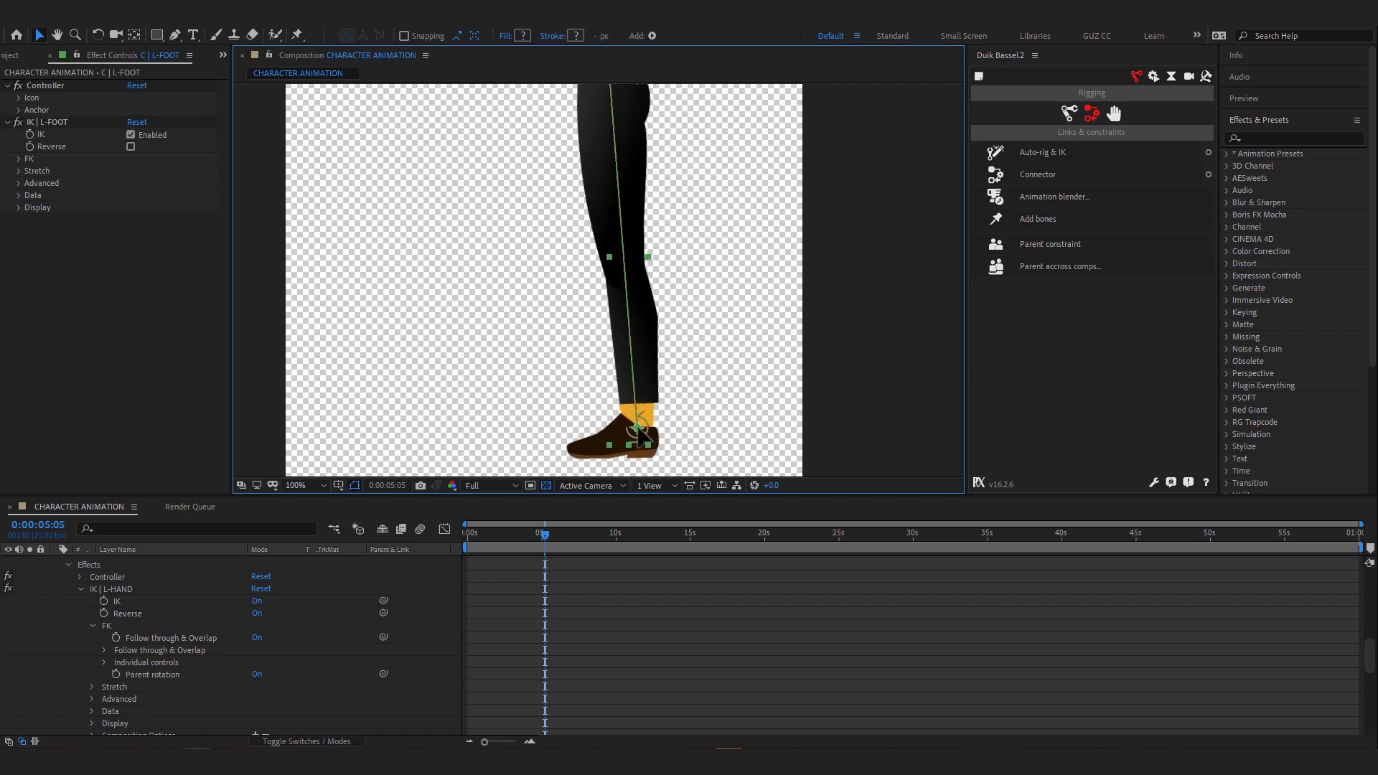
- Extend the leg, turn Auto-Stretch off in the IK Stretch settings and collapse the properties
key("comma")
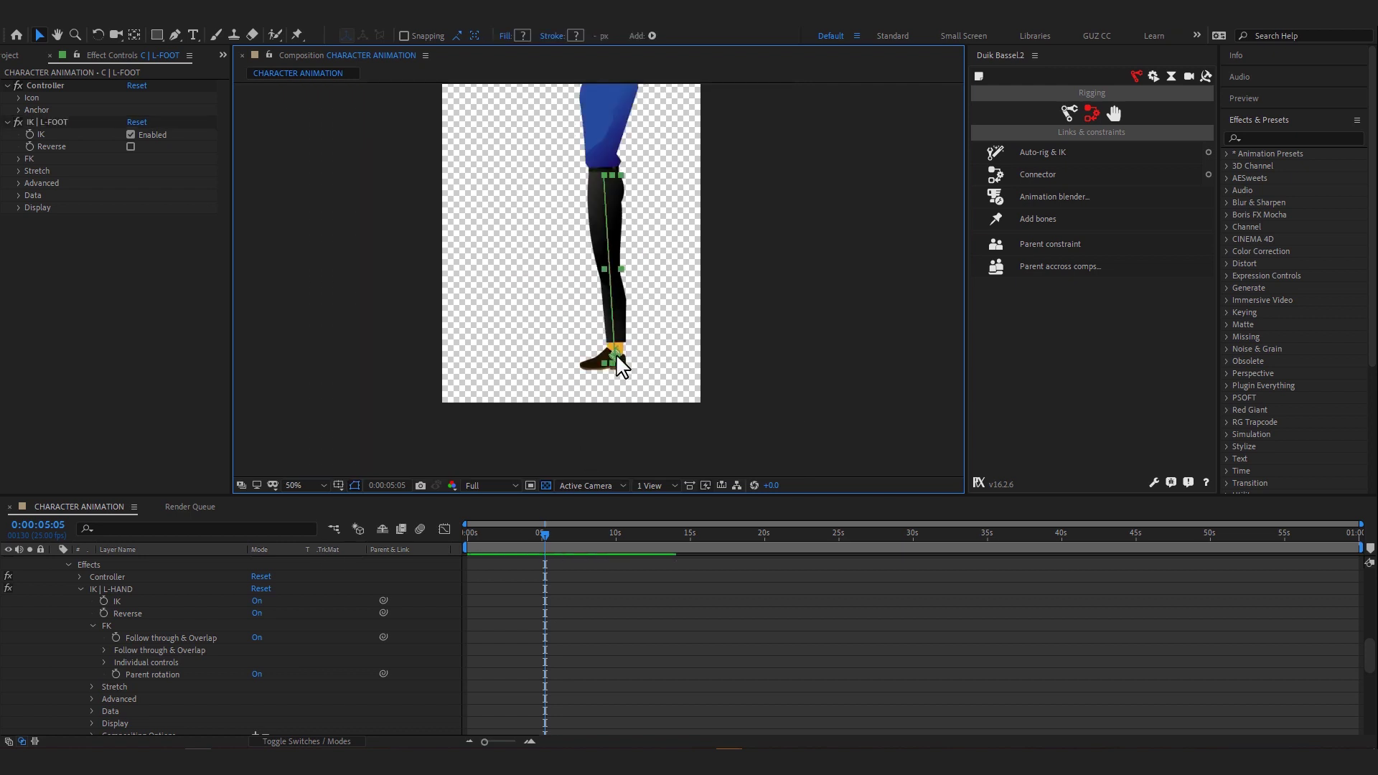
mouse_move(615, 355)
left_mouse_down()
mouse_move(659, 386)
mouse_move(656, 352)
left_mouse_up()
left_click(19, 170)
left_click(130, 184)
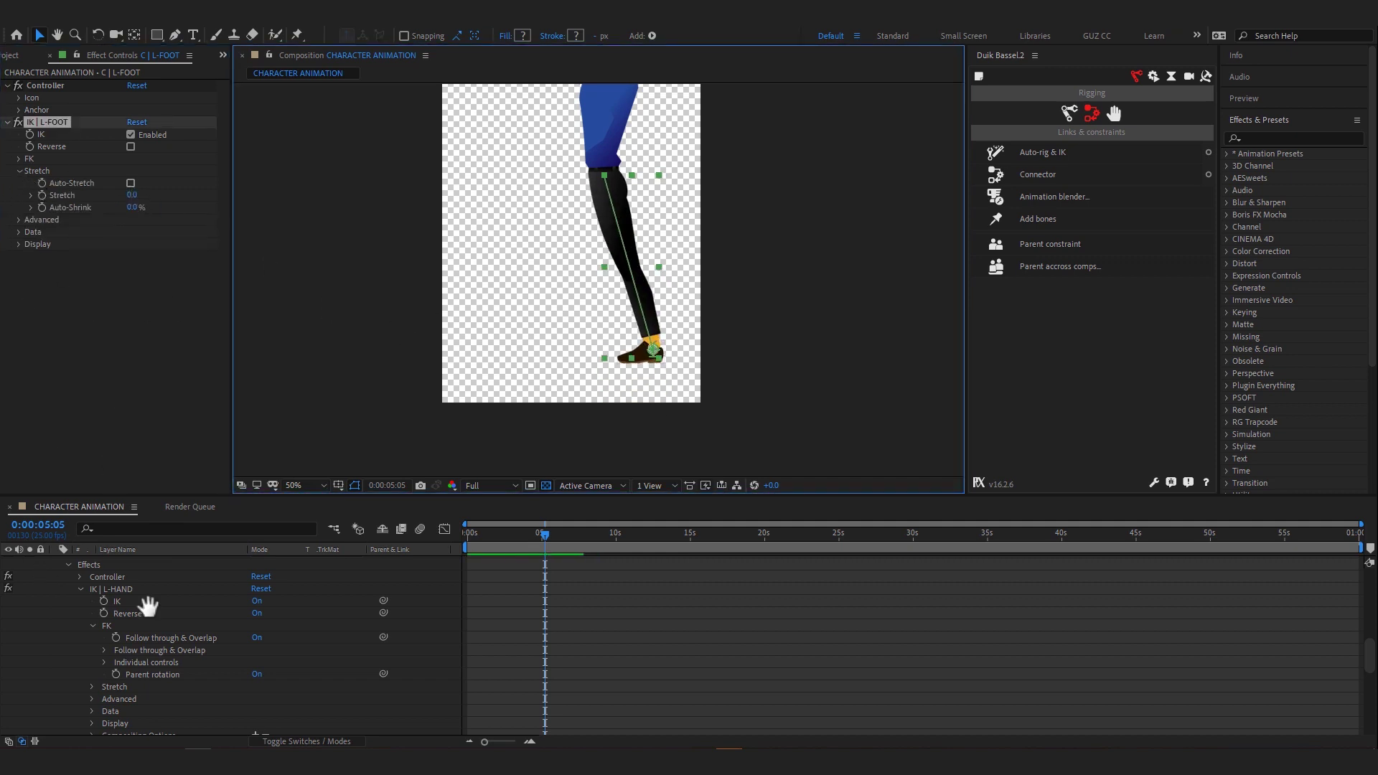
left_click(72, 611)
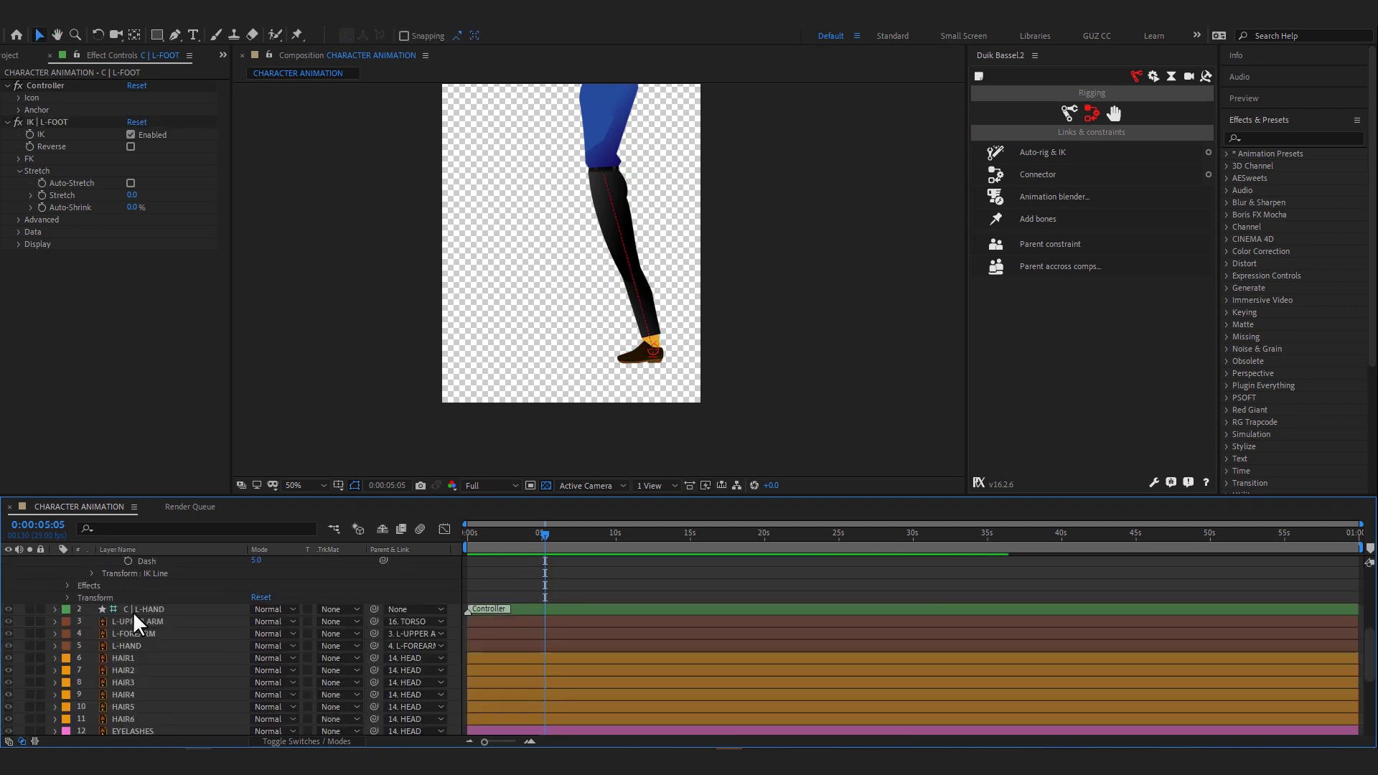
scroll(191, 655, "up", 5)
left_click(56, 566)
scroll(29, 608, "down", 5)
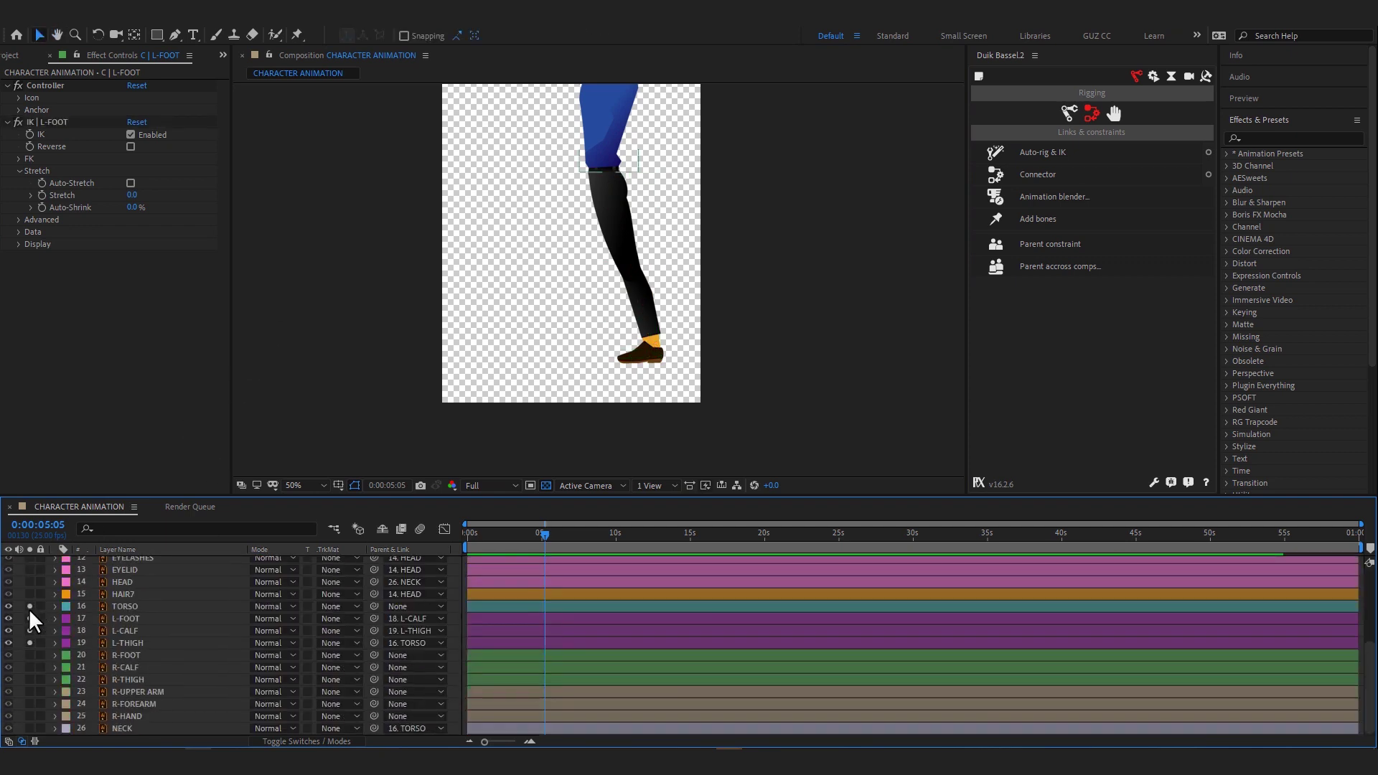
- Unsolo the left-leg layers, turn Auto-Stretch back on and test the stretching leg
left_click_drag(29, 609, 30, 643)
scroll(630, 342, "up", 1)
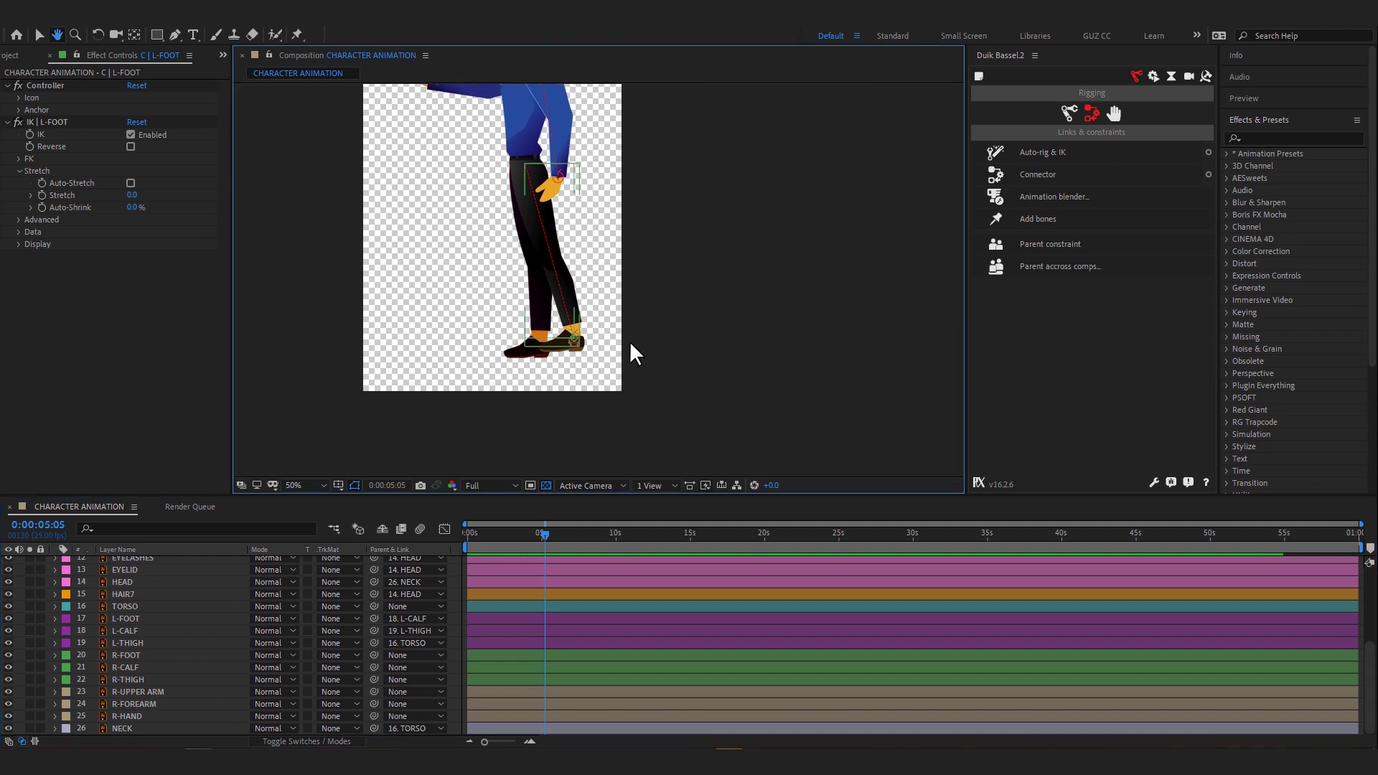
scroll(570, 376, "up", 1)
mouse_move(587, 370)
left_mouse_down()
mouse_move(403, 388)
mouse_move(590, 399)
left_mouse_up()
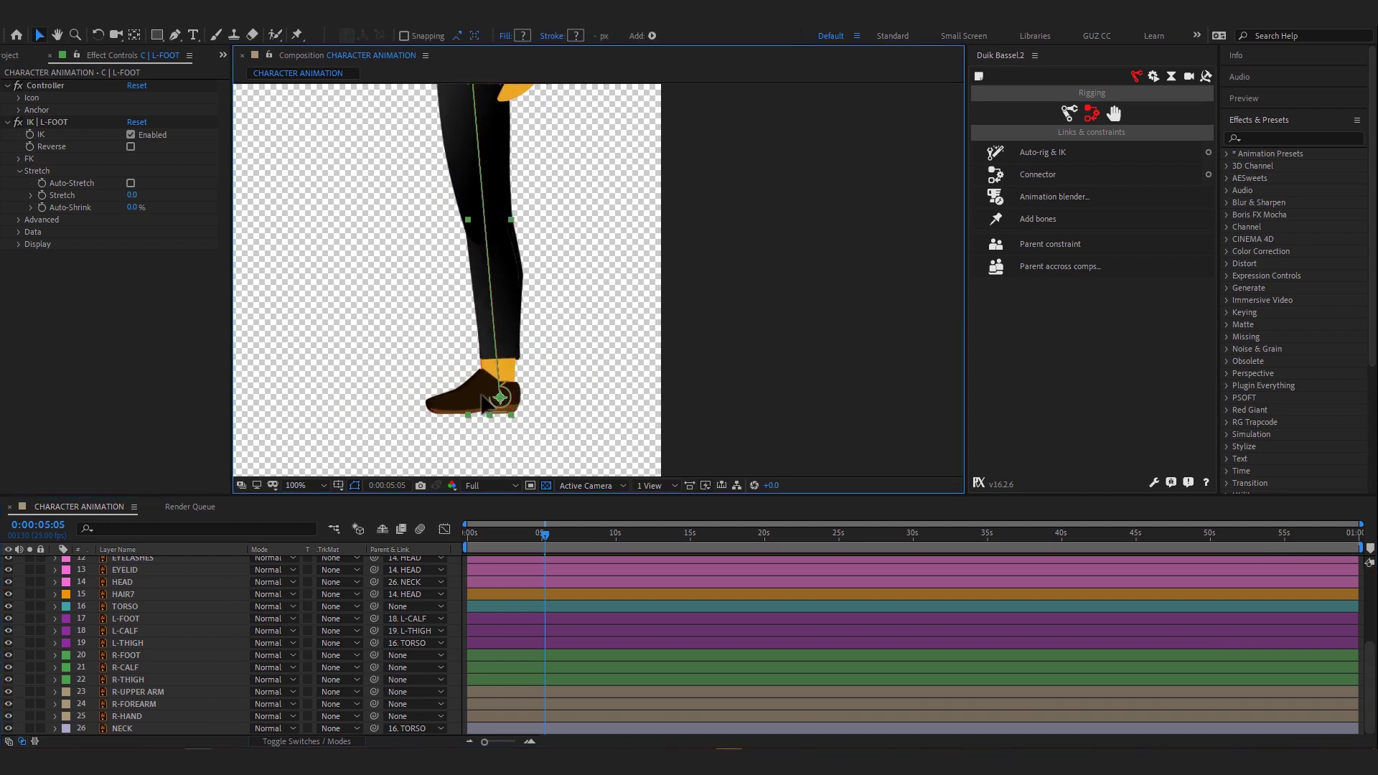
left_click(131, 183)
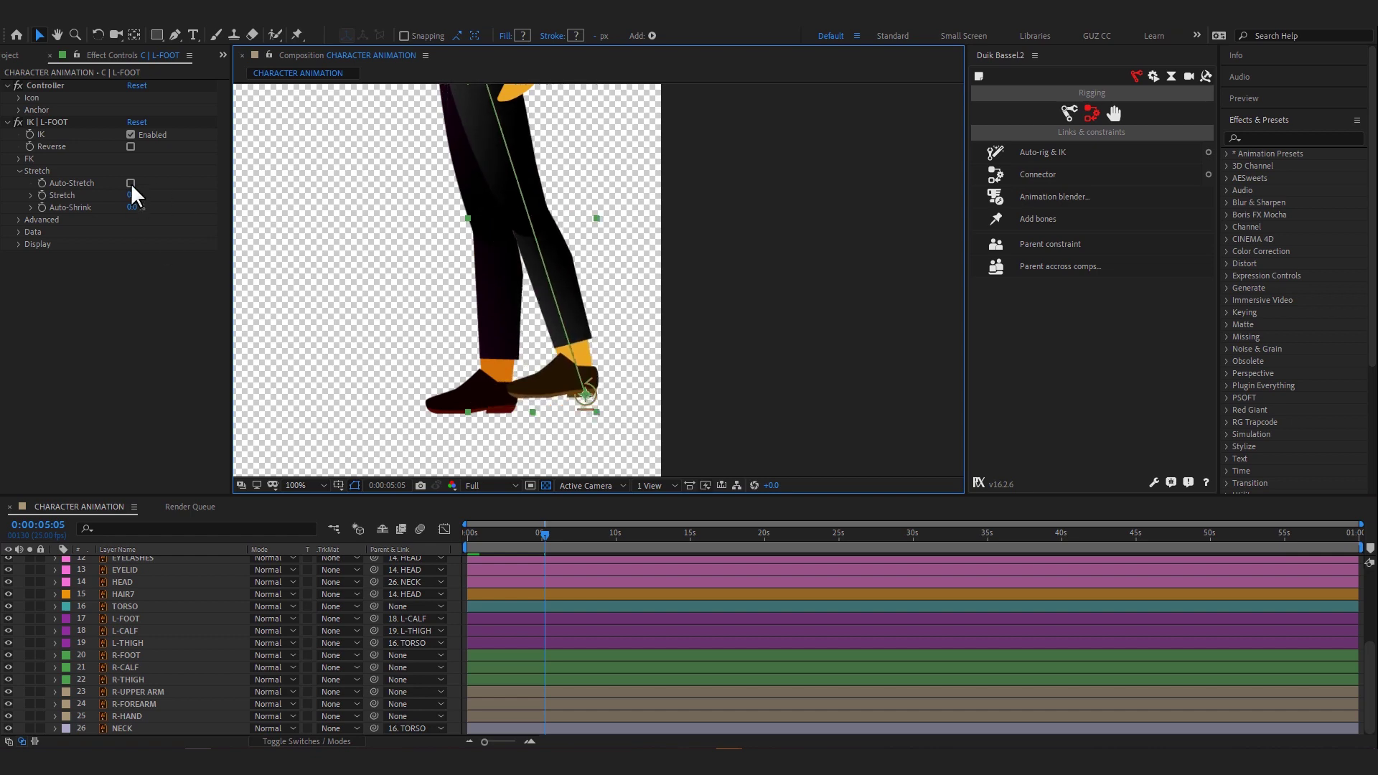
left_click(620, 398)
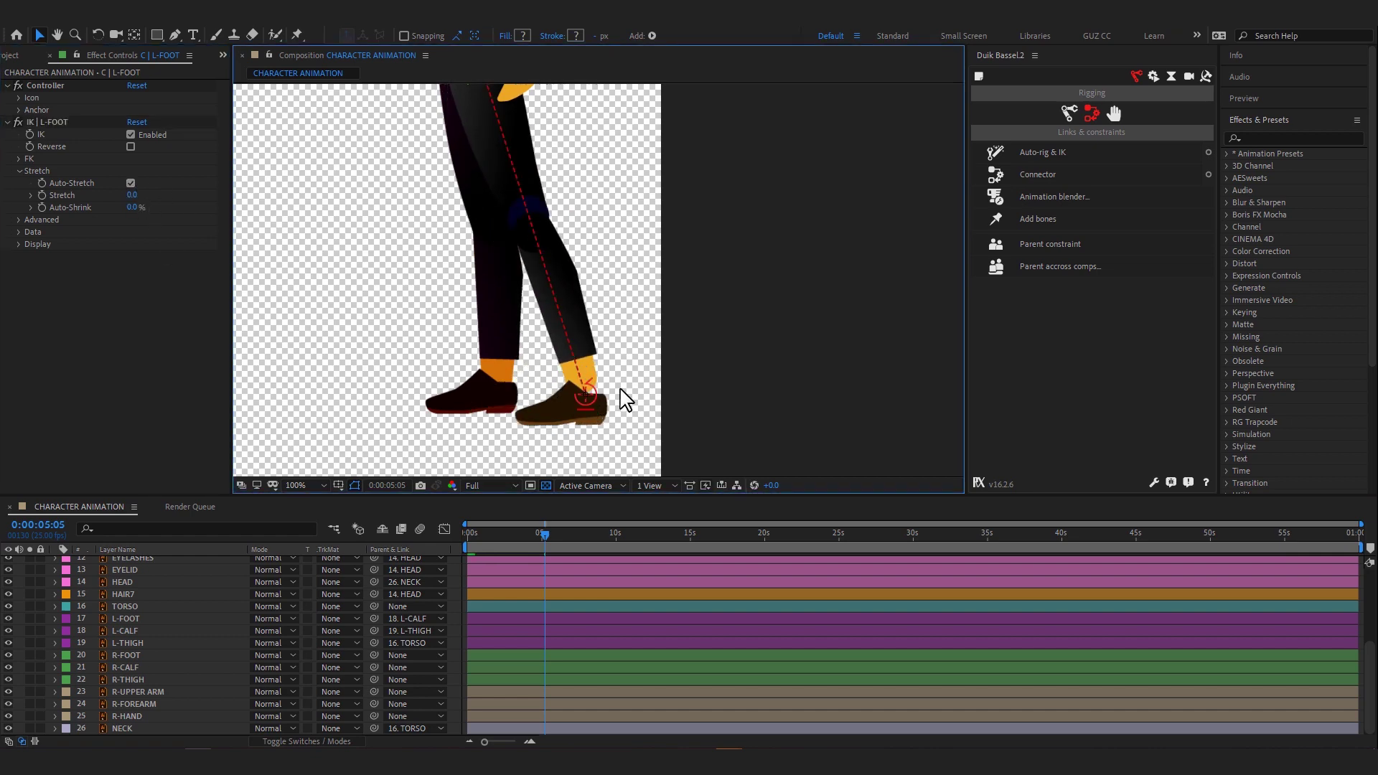
mouse_move(579, 385)
left_mouse_down()
mouse_move(560, 387)
mouse_move(563, 373)
mouse_move(589, 371)
left_mouse_up()
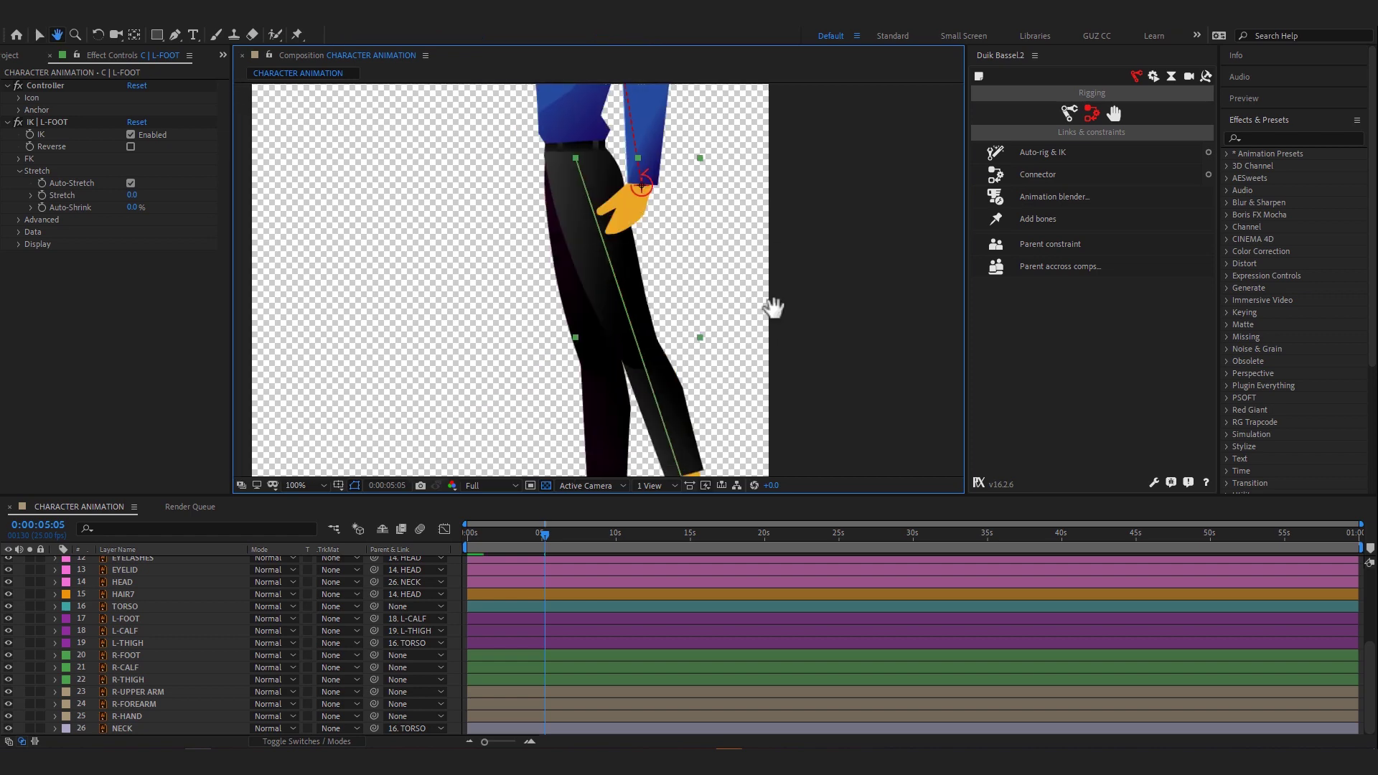
- Solo the right-leg and TORSO layers and parent R-FOOT→R-CALF→R-THIGH→TORSO
left_click_drag(570, 367, 678, 400)
left_click(580, 431)
key("y")
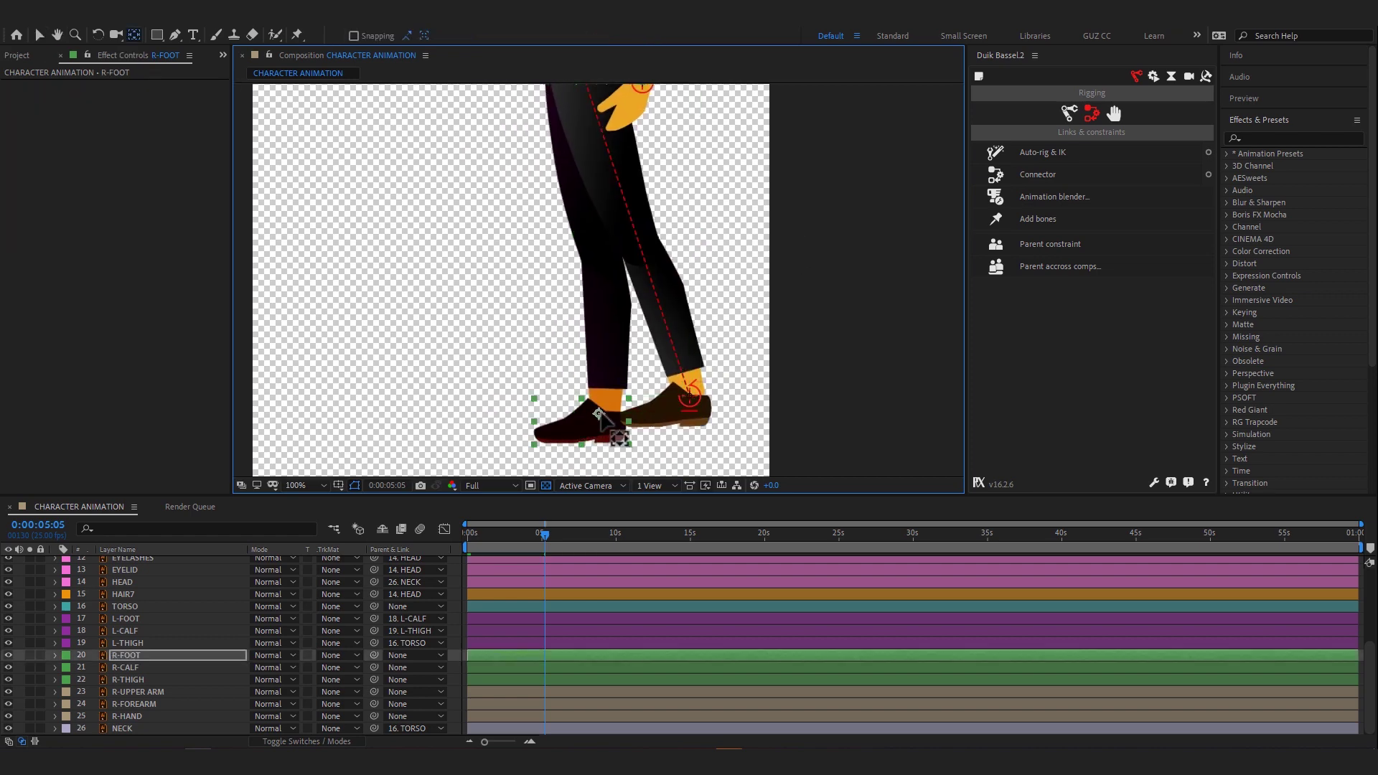
left_click_drag(30, 654, 30, 679)
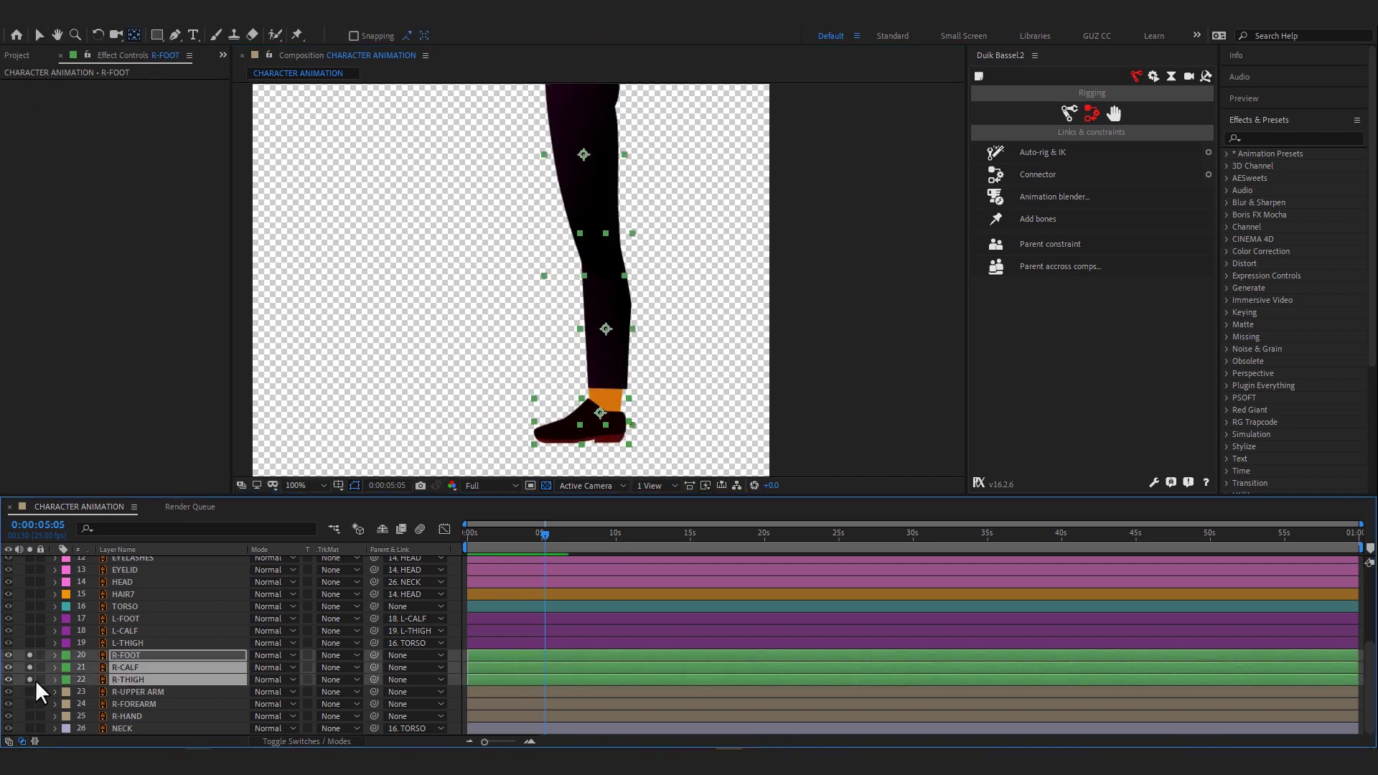
left_click(625, 373)
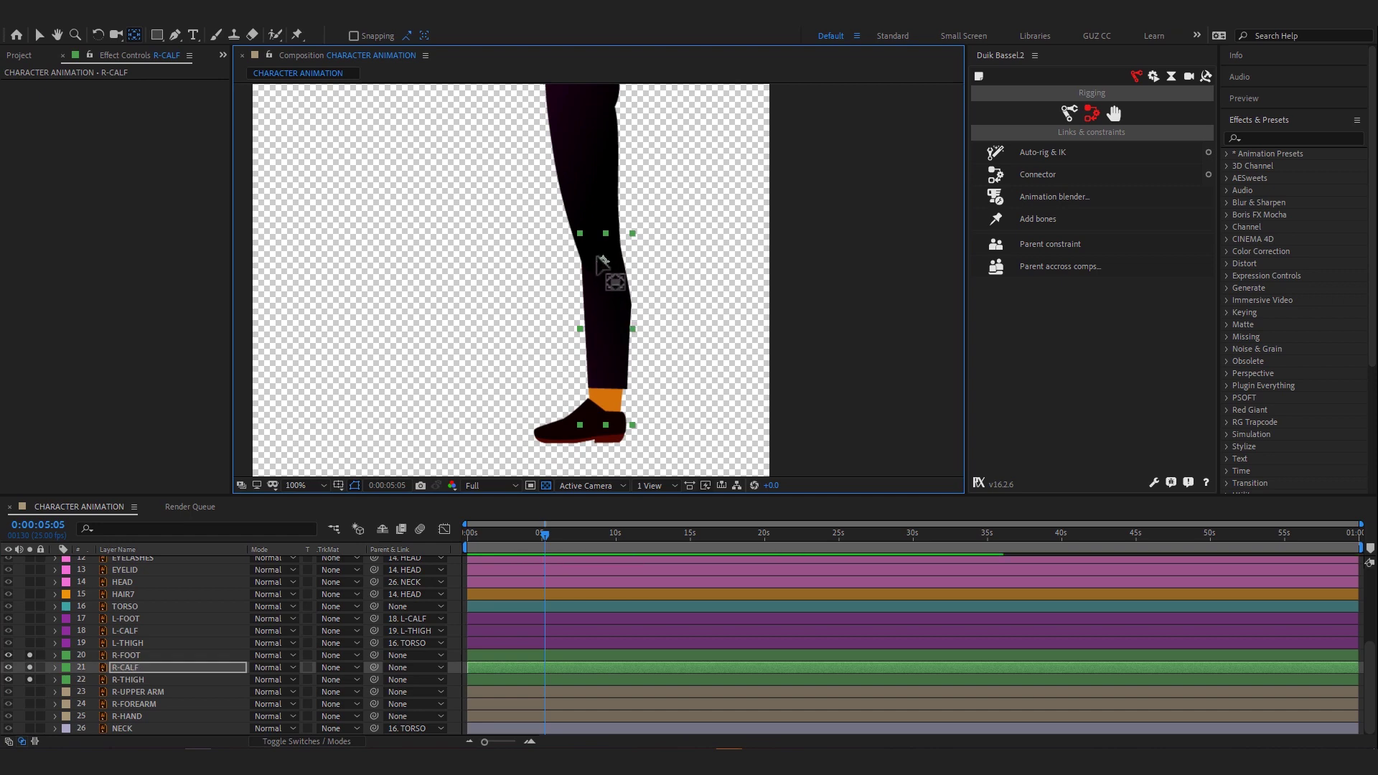
left_click_drag(603, 262, 608, 430)
left_click(603, 423)
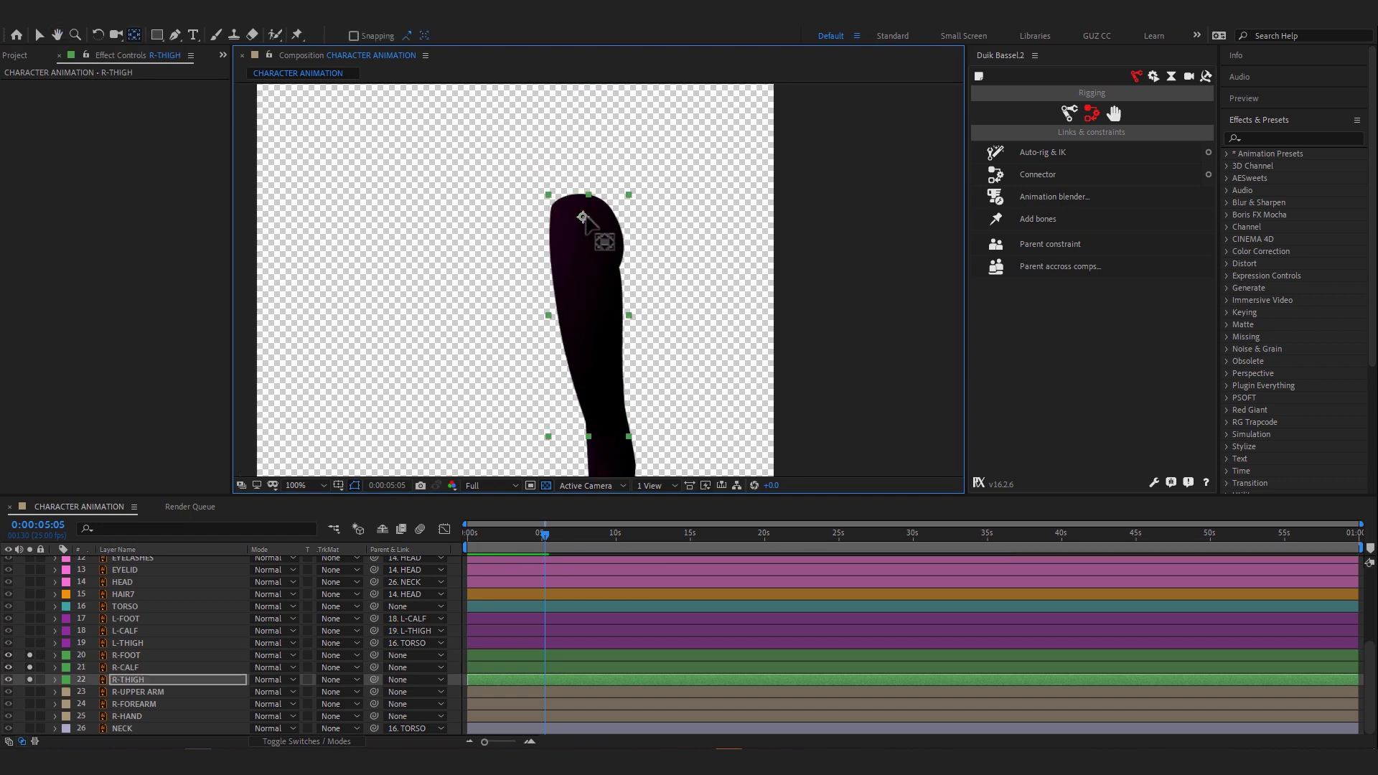
left_click(29, 606)
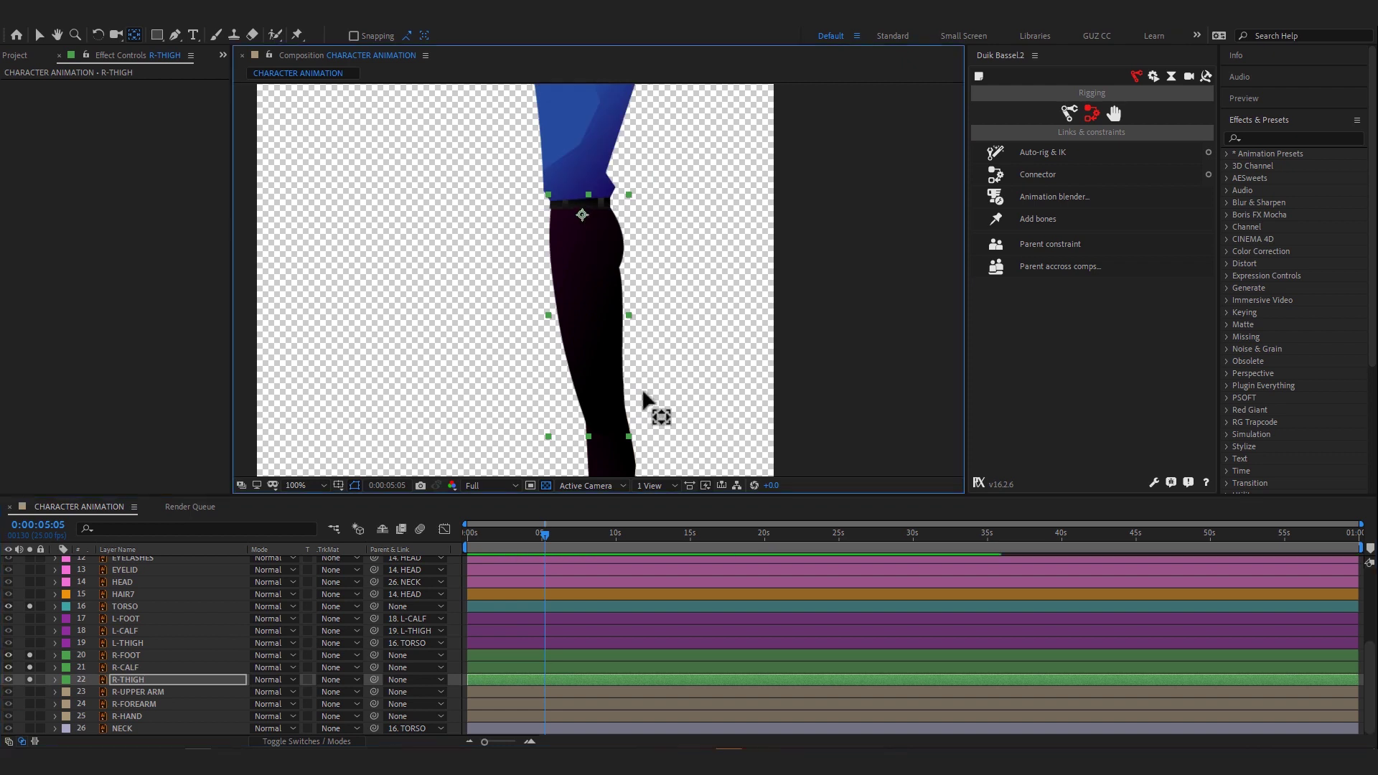
mouse_move(374, 654)
left_mouse_down()
mouse_move(200, 667)
mouse_move(224, 679)
left_mouse_up()
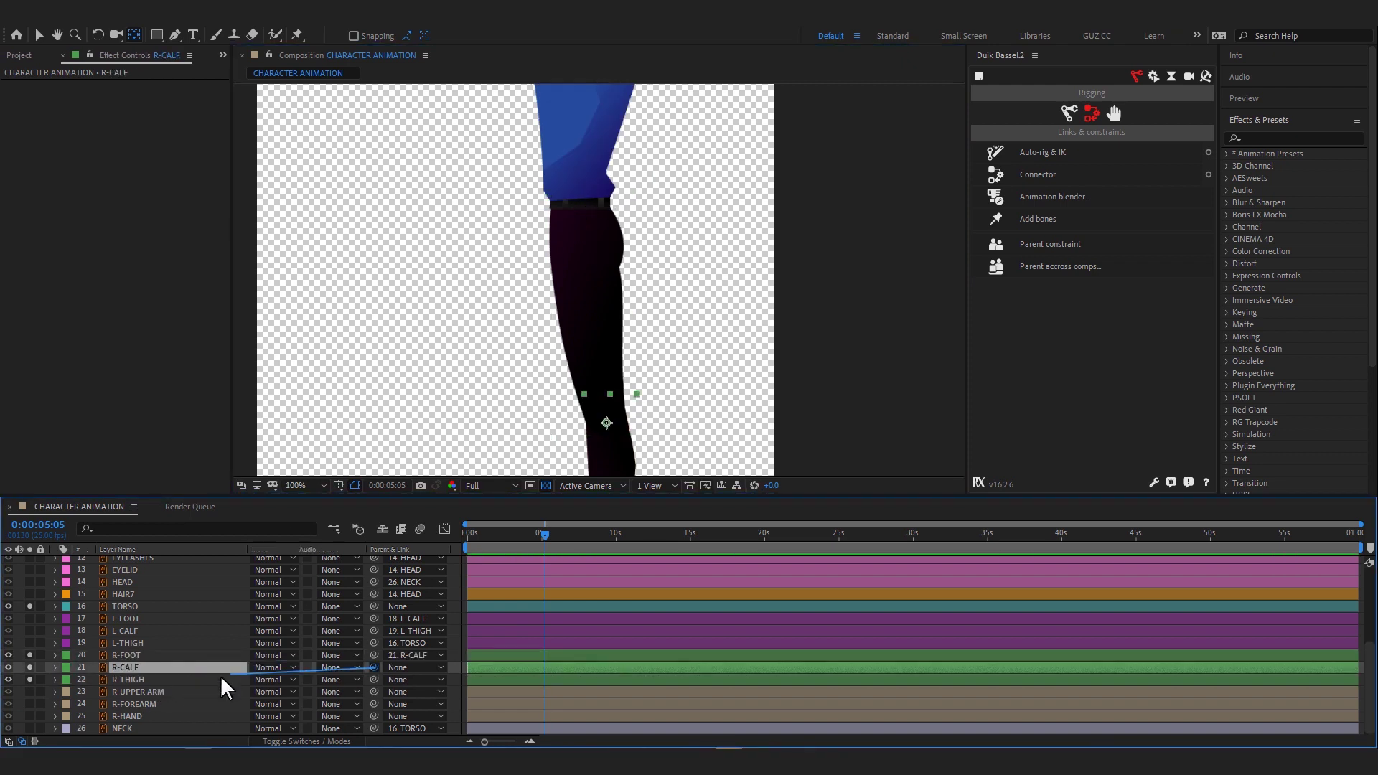
left_click_drag(373, 679, 147, 606)
key("v")
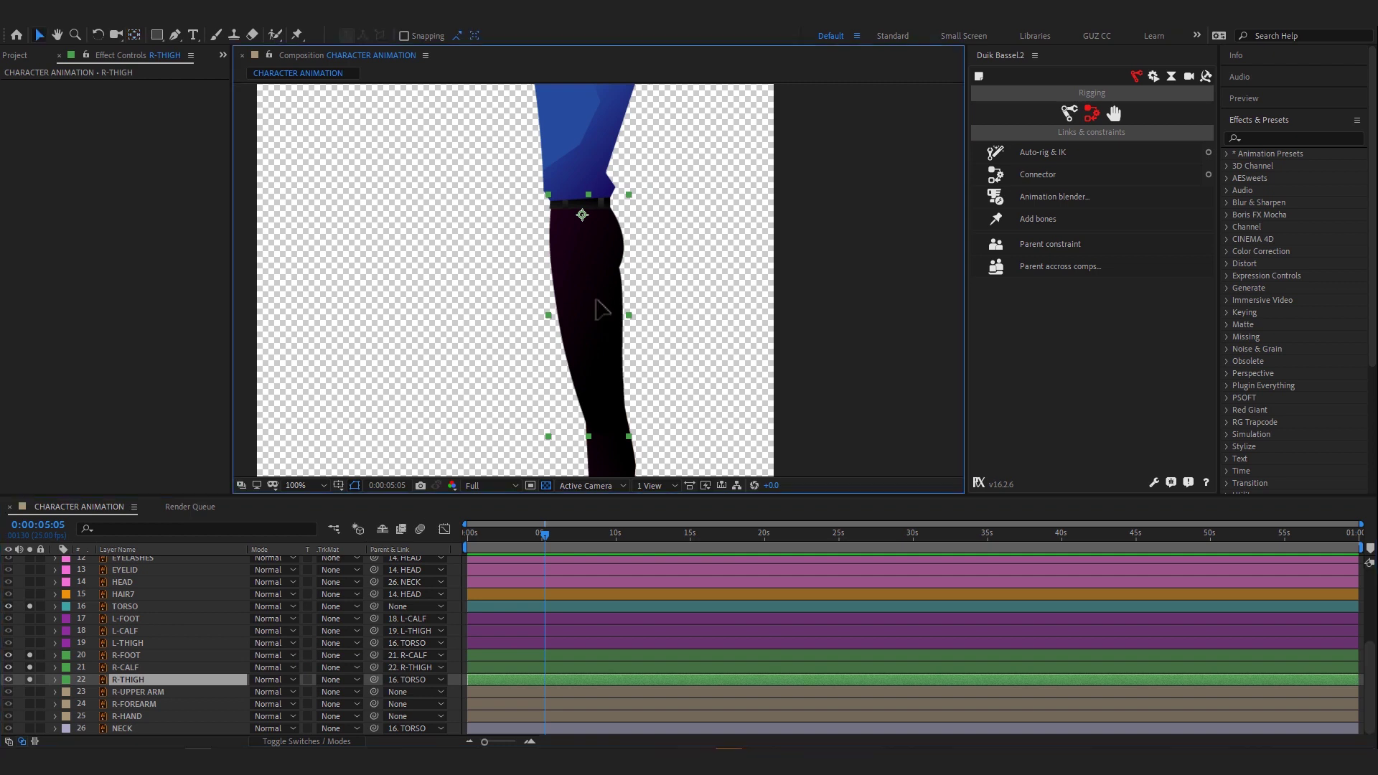
- Test the right calf and foot pivots with the Rotation tool, undoing each rotation
scroll(604, 301, "down", 5)
left_click(617, 336)
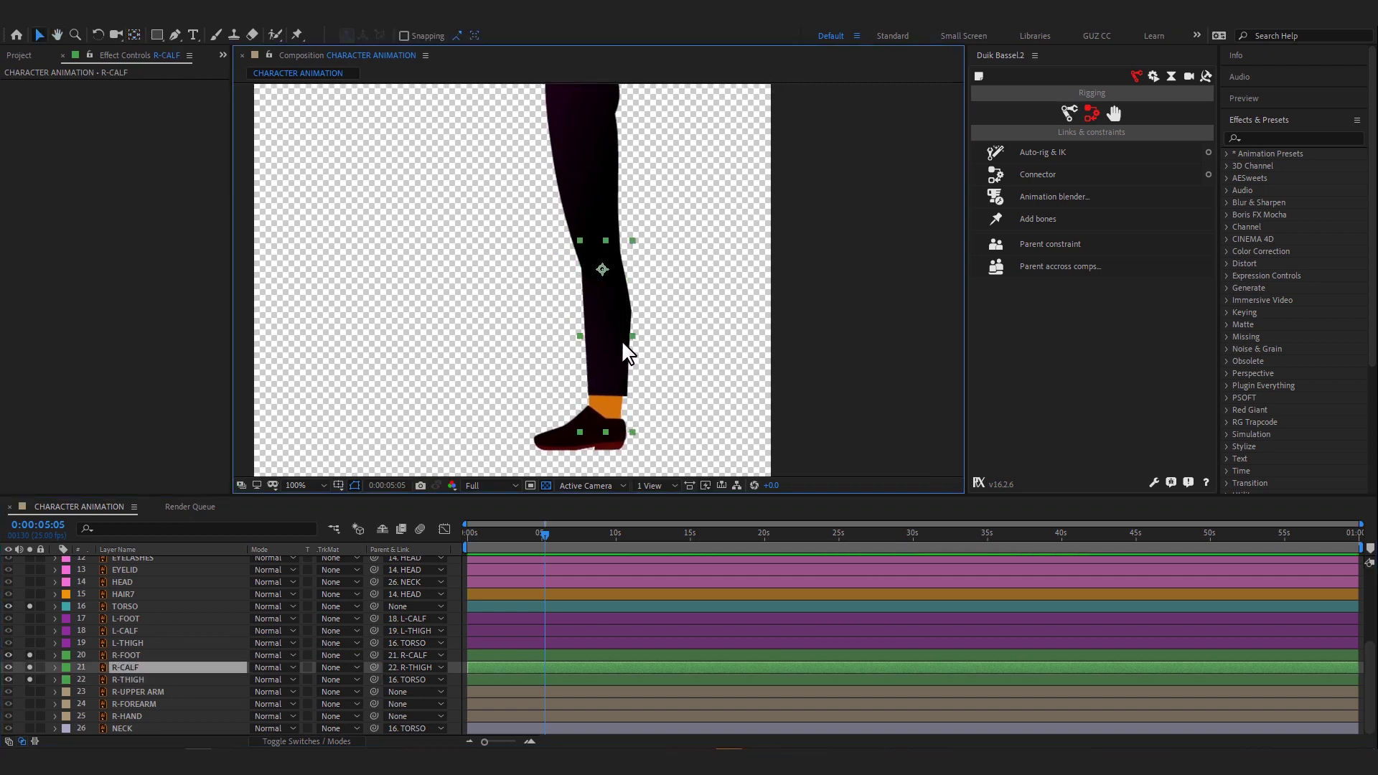
key("w")
mouse_move(612, 337)
left_mouse_down()
mouse_move(706, 323)
mouse_move(682, 357)
left_mouse_up()
key("ctrl+z")
key("y")
key("w")
key("ctrl+z")
key("y")
key("w")
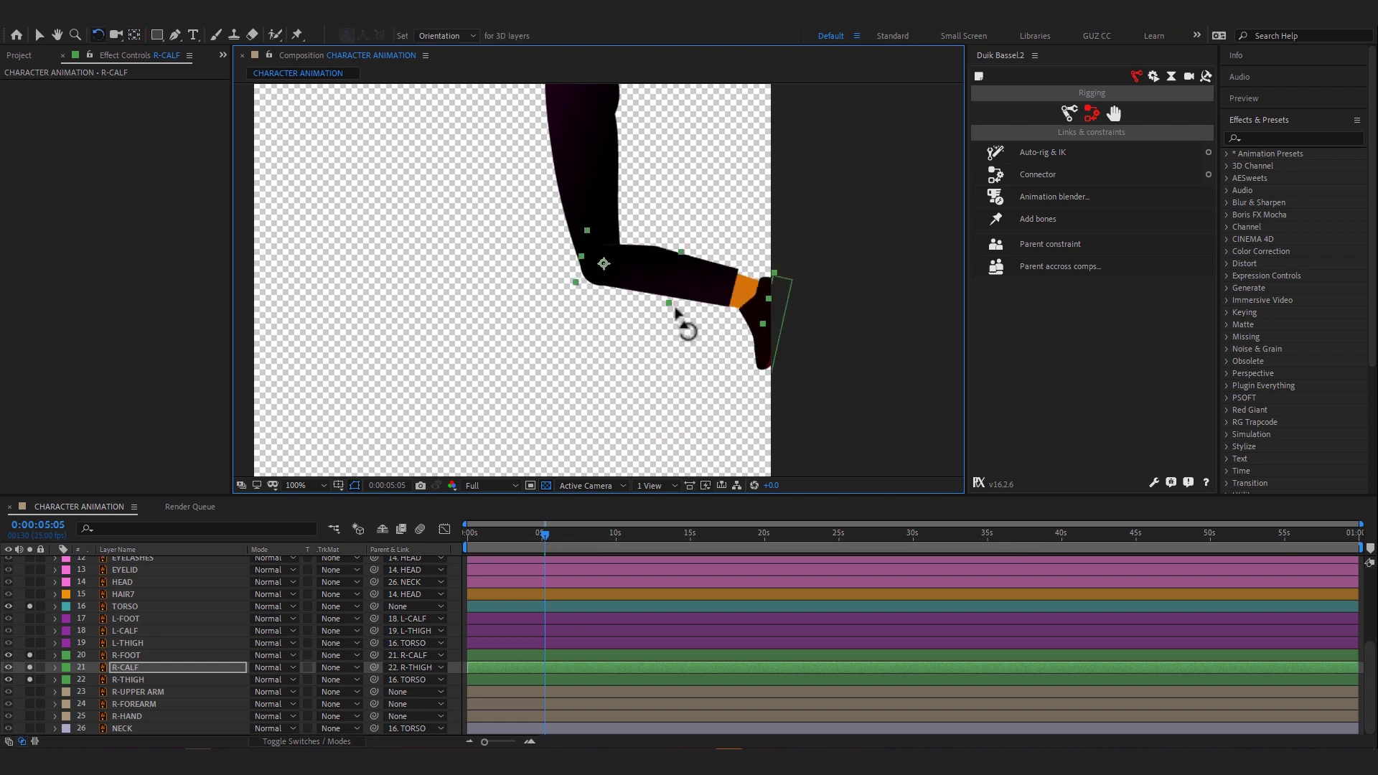
key("ctrl+z")
left_click_drag(617, 441, 632, 441)
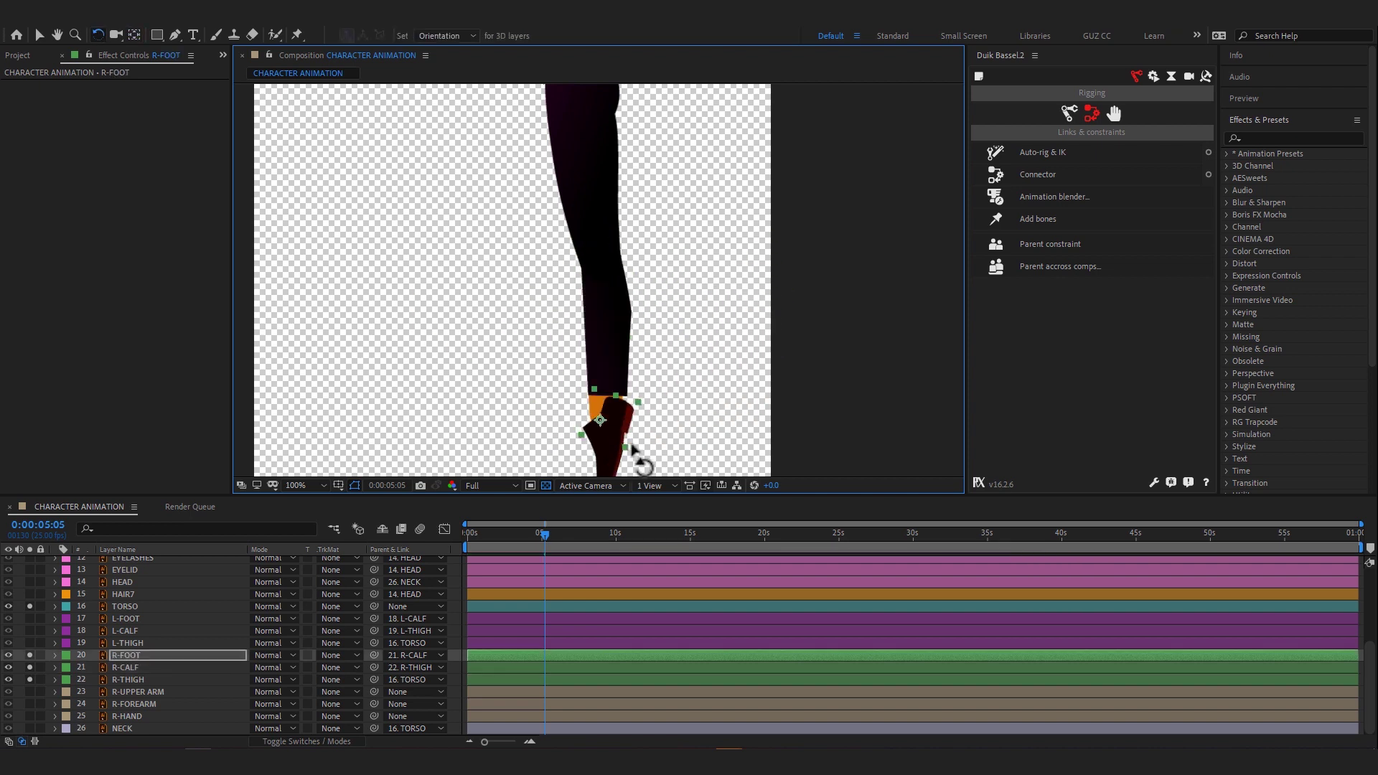
- Select R-FOOT, R-CALF and R-THIGH and auto-rig the right leg with Duik IK
left_click(613, 347, "shift")
left_click(588, 158, "shift")
left_click_drag(736, 215, 707, 283)
left_click(1042, 152)
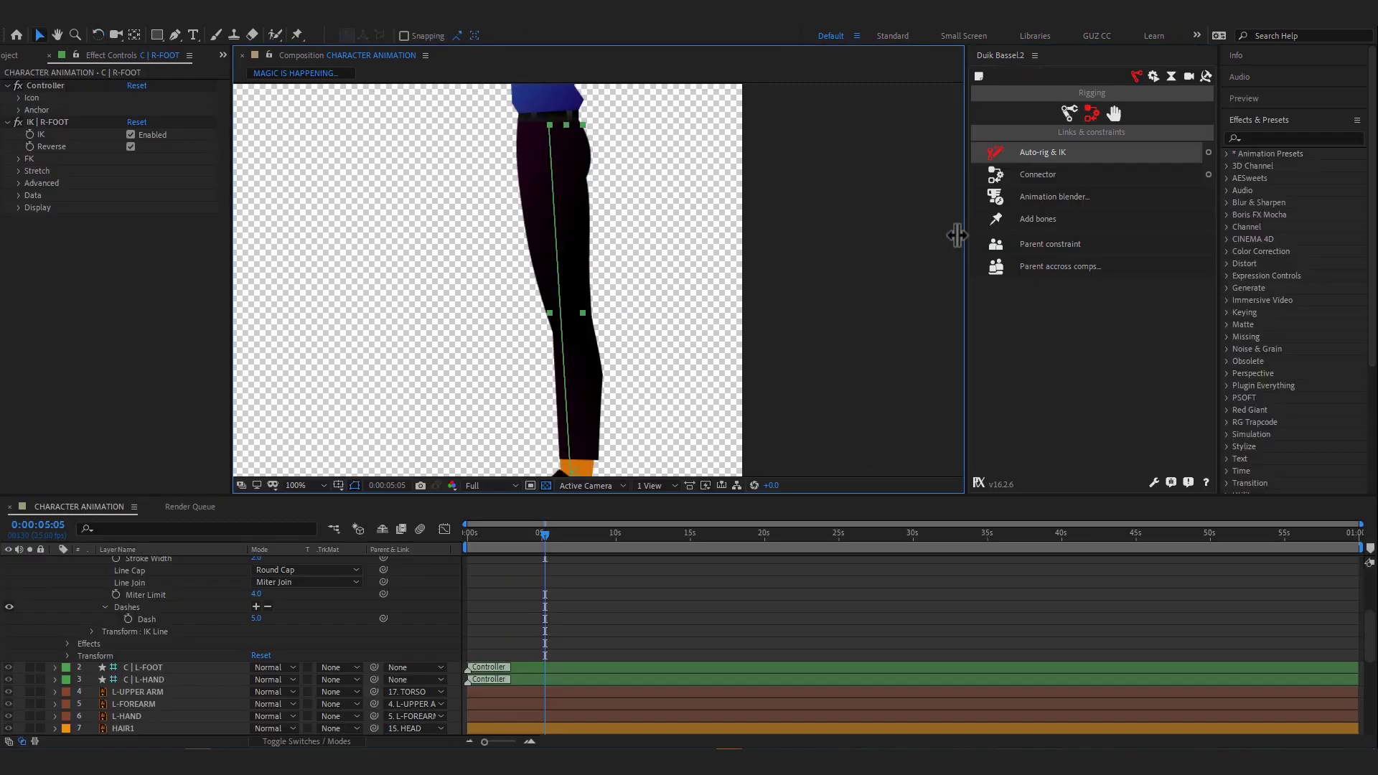
- Uncheck Reverse on IK | R-FOOT and drag the C | R-FOOT controller to re-pose the leg
key("h")
left_click_drag(701, 362, 697, 286)
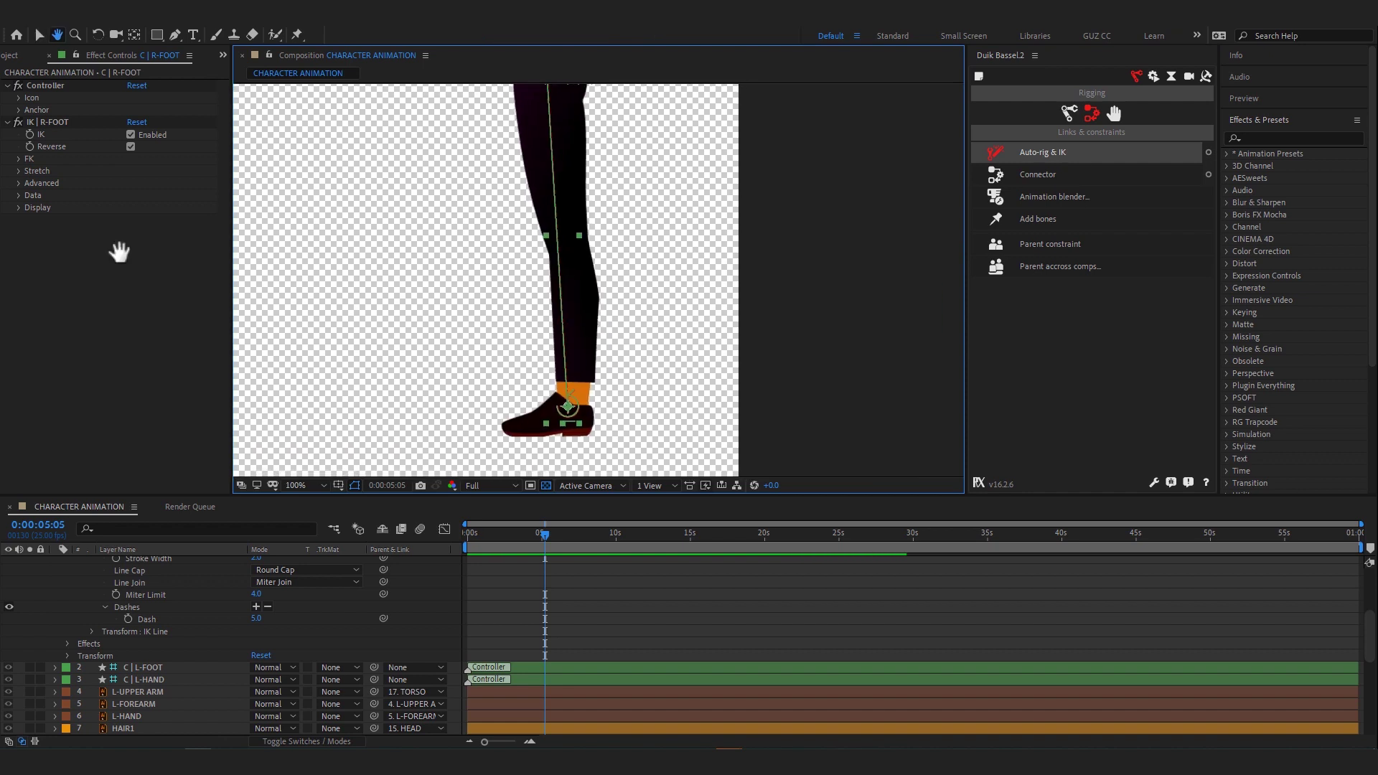
left_click_drag(572, 406, 582, 394)
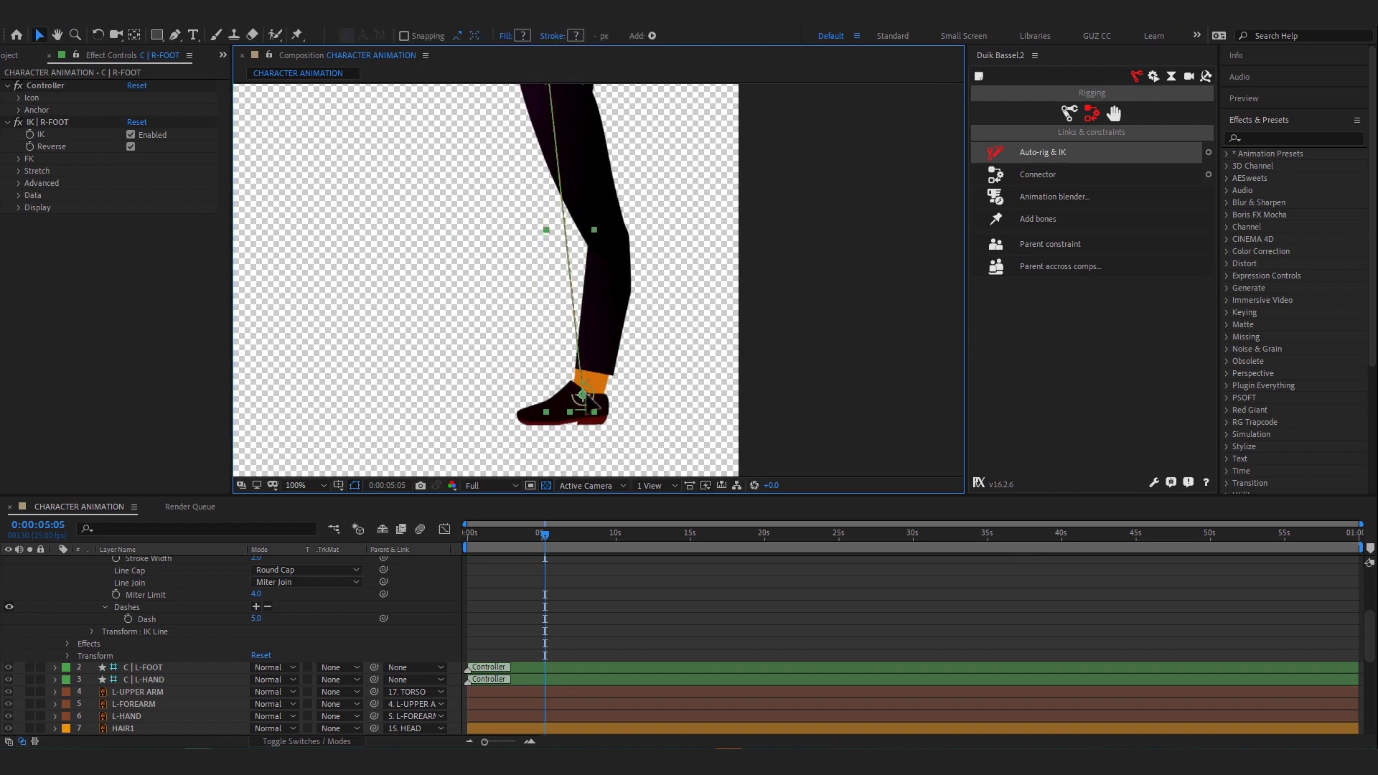
left_click(131, 146)
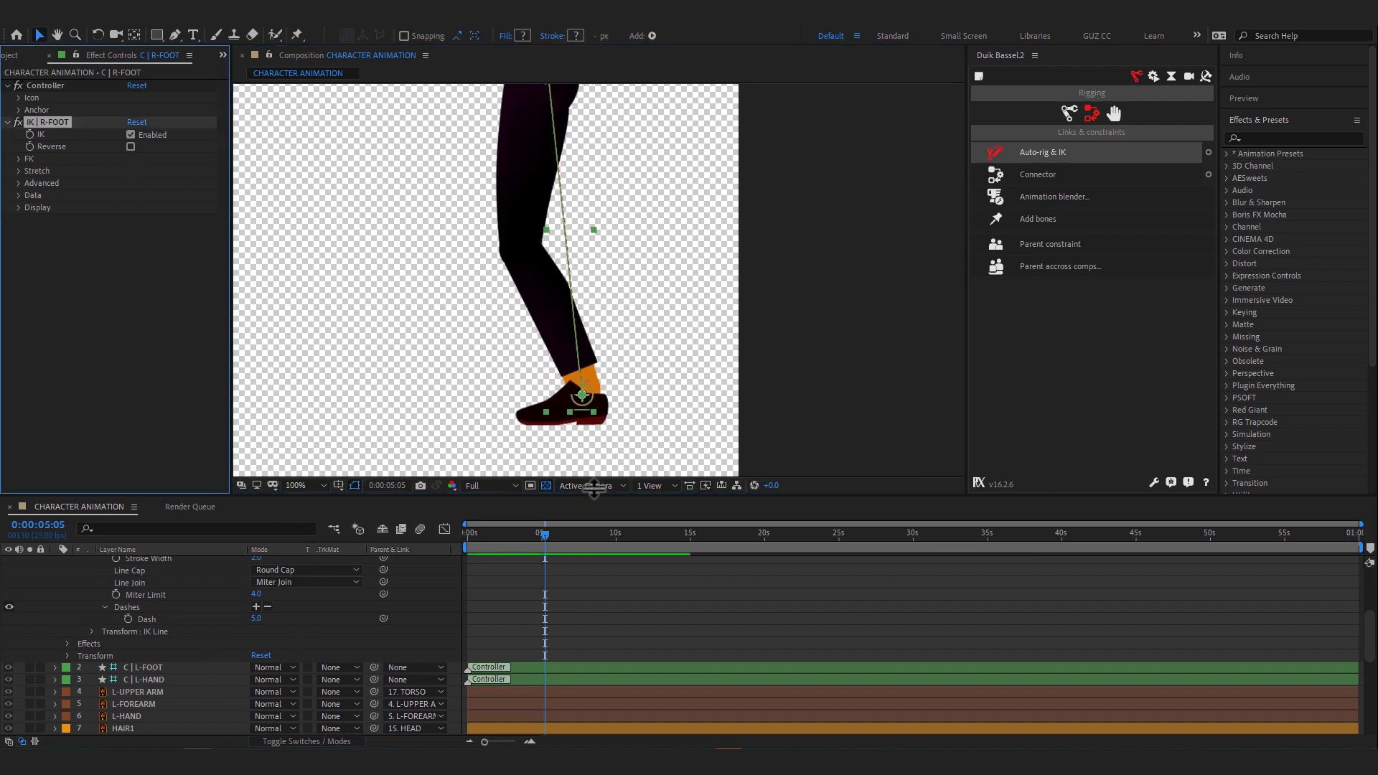
key("h")
left_click_drag(477, 338, 461, 287)
scroll(129, 595, "up", 5)
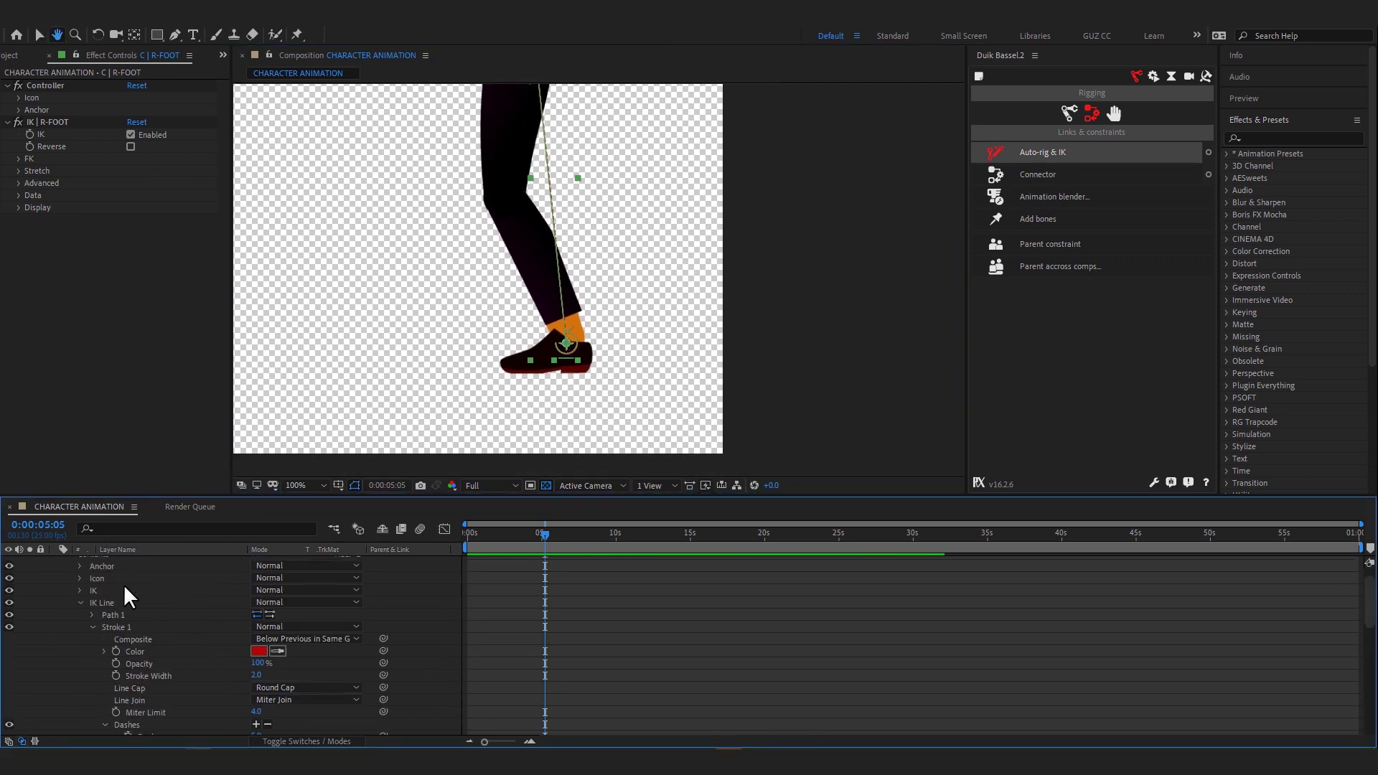
key("grave")
left_click(56, 109)
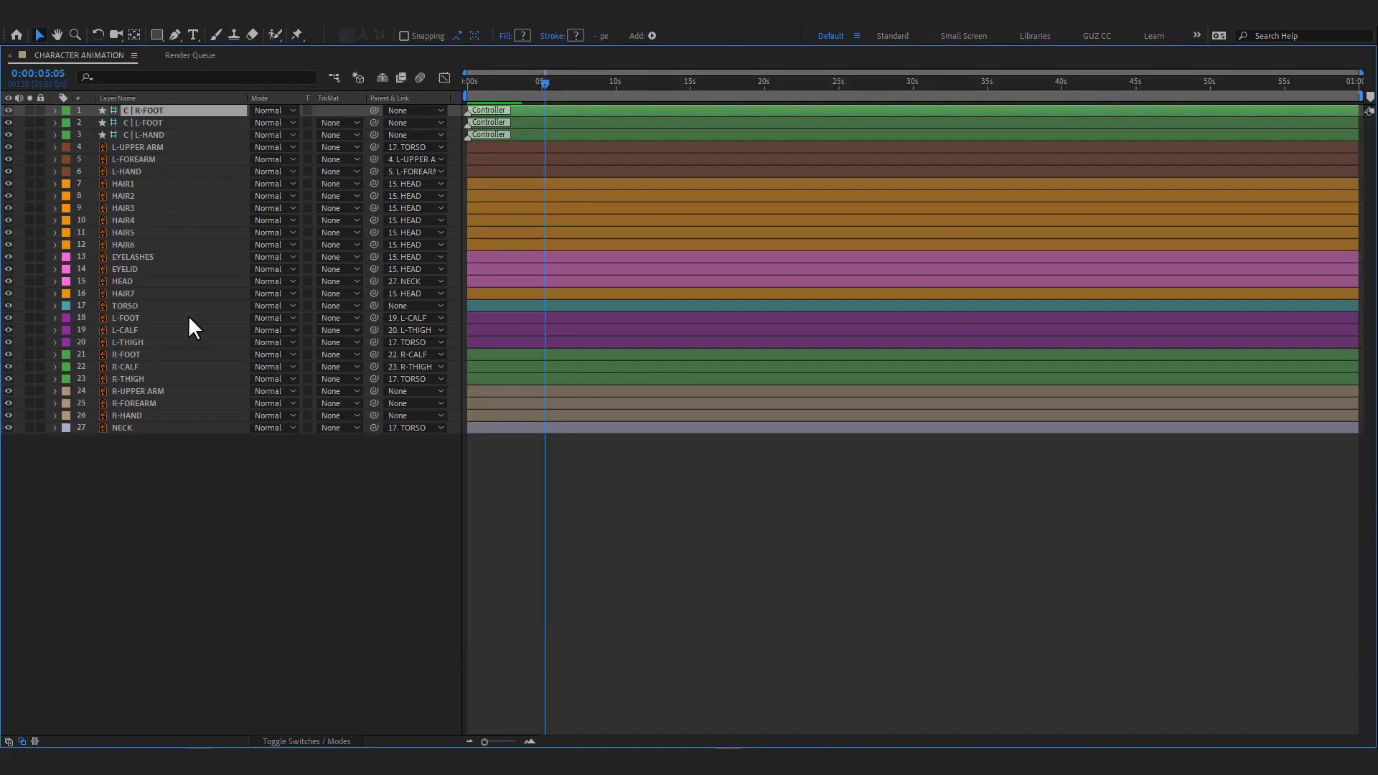
key("grave")
left_click_drag(601, 360, 571, 378)
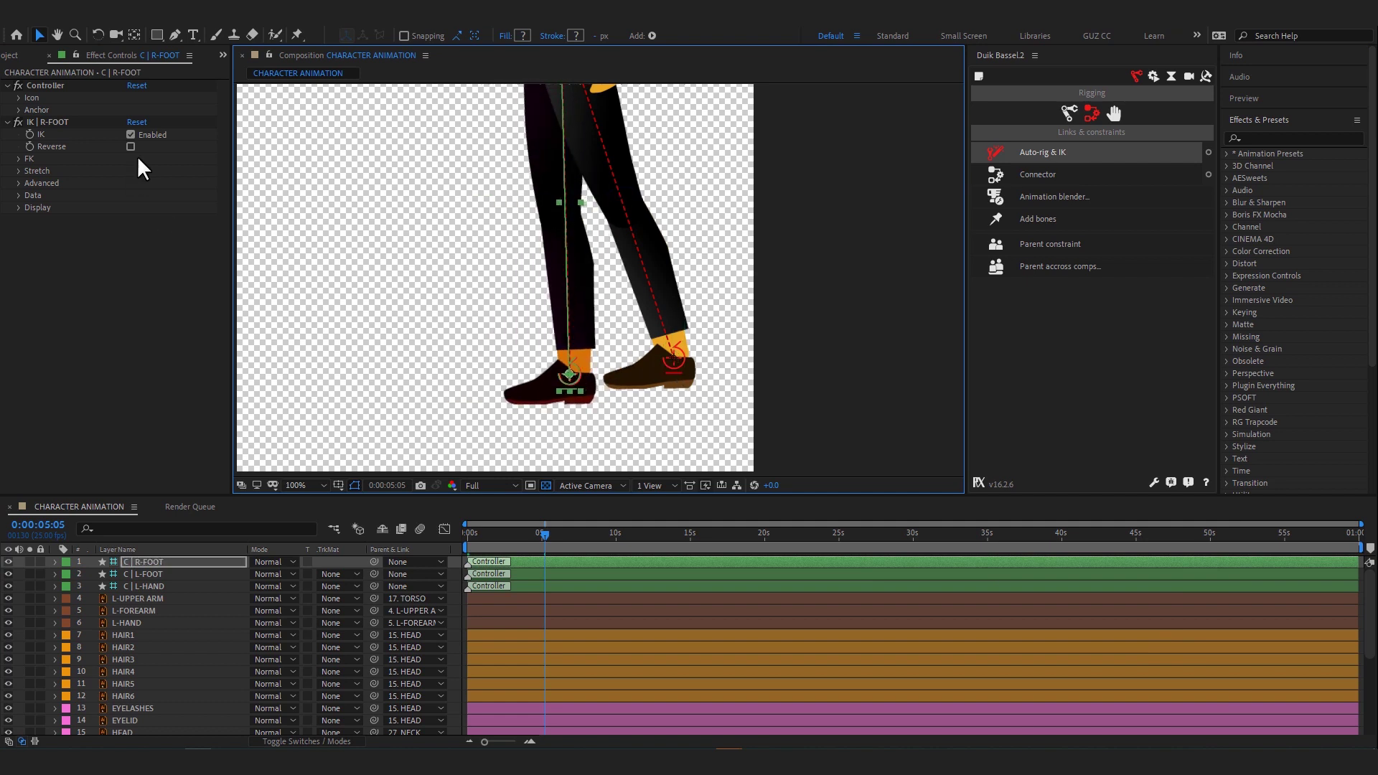
- Drag C | L-FOOT back and C | R-FOOT forward into a stride, then zoom out to 50%
left_click(18, 170)
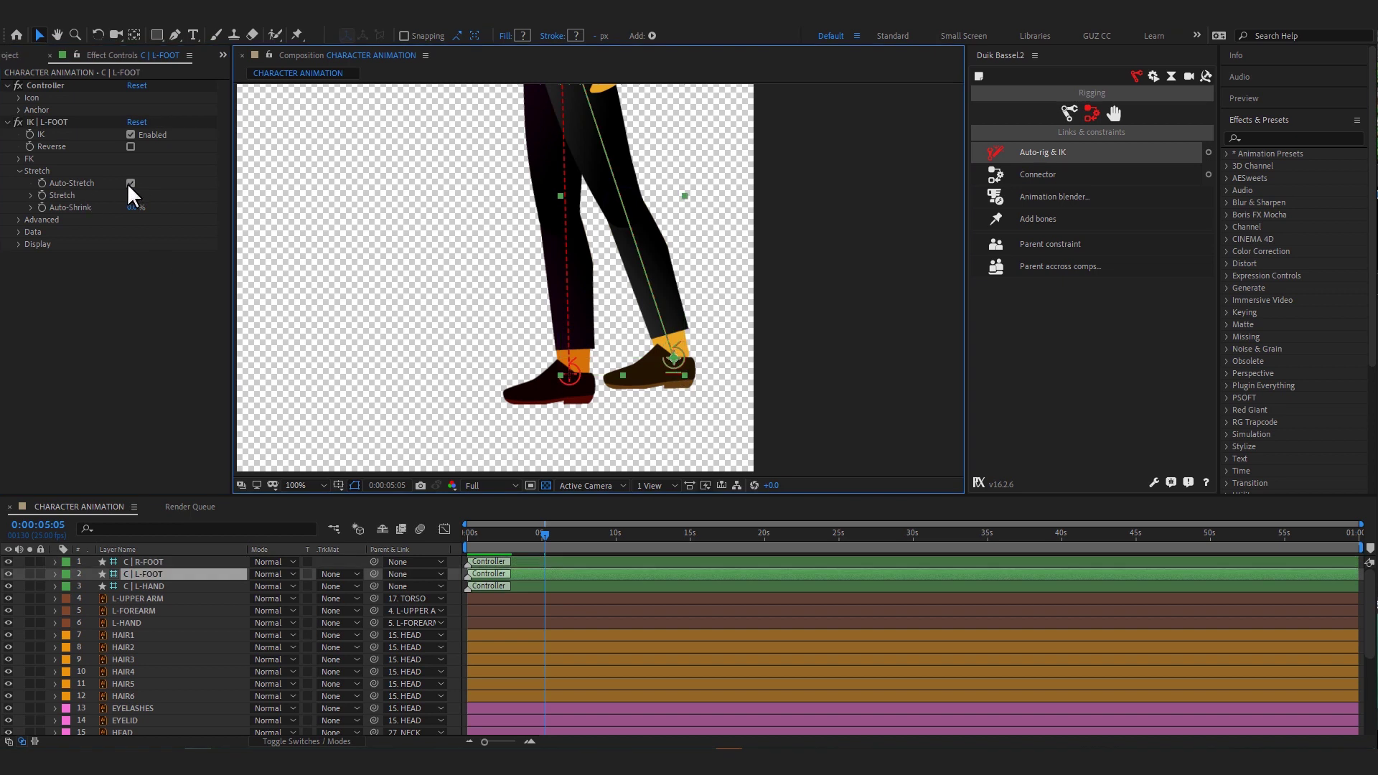
left_click(678, 359)
left_click_drag(686, 366, 683, 363)
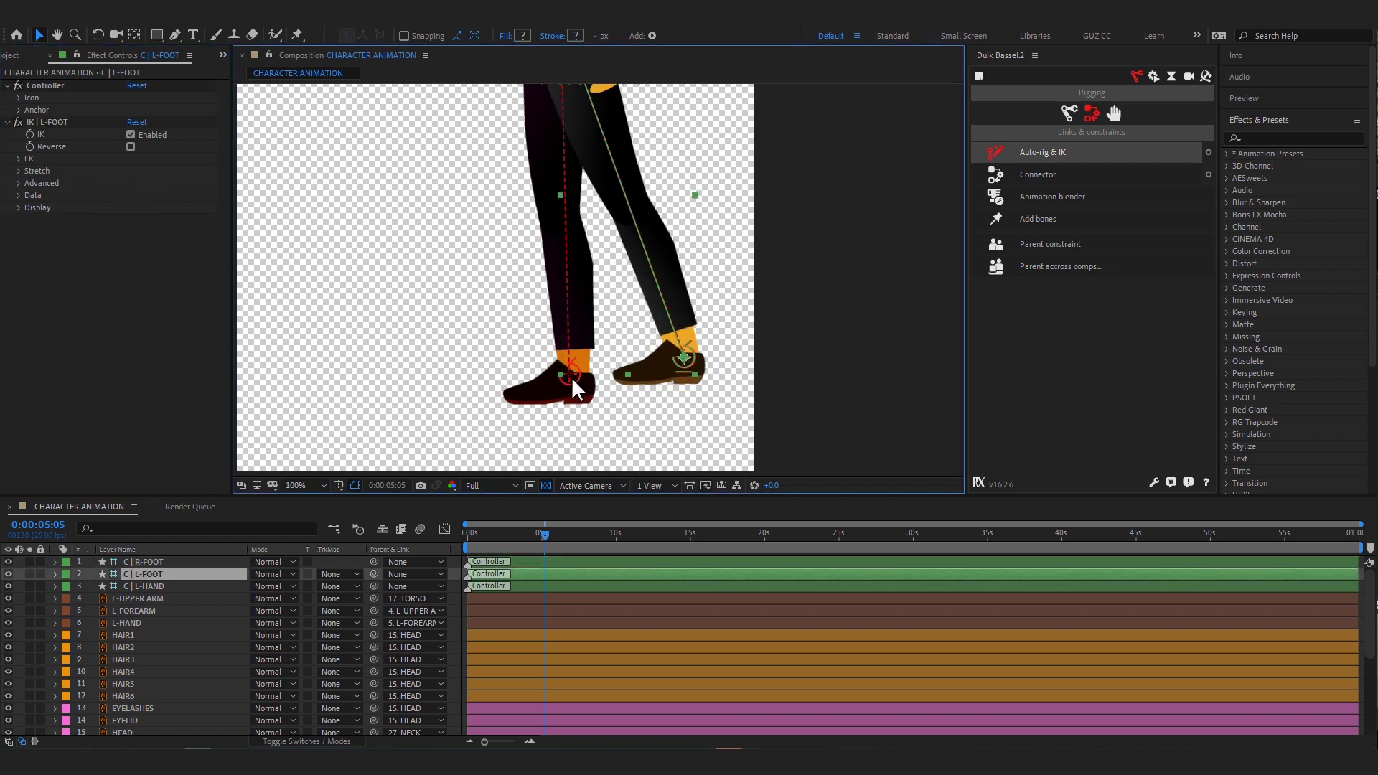
mouse_move(570, 374)
left_mouse_down()
mouse_move(689, 369)
mouse_move(574, 363)
left_mouse_up()
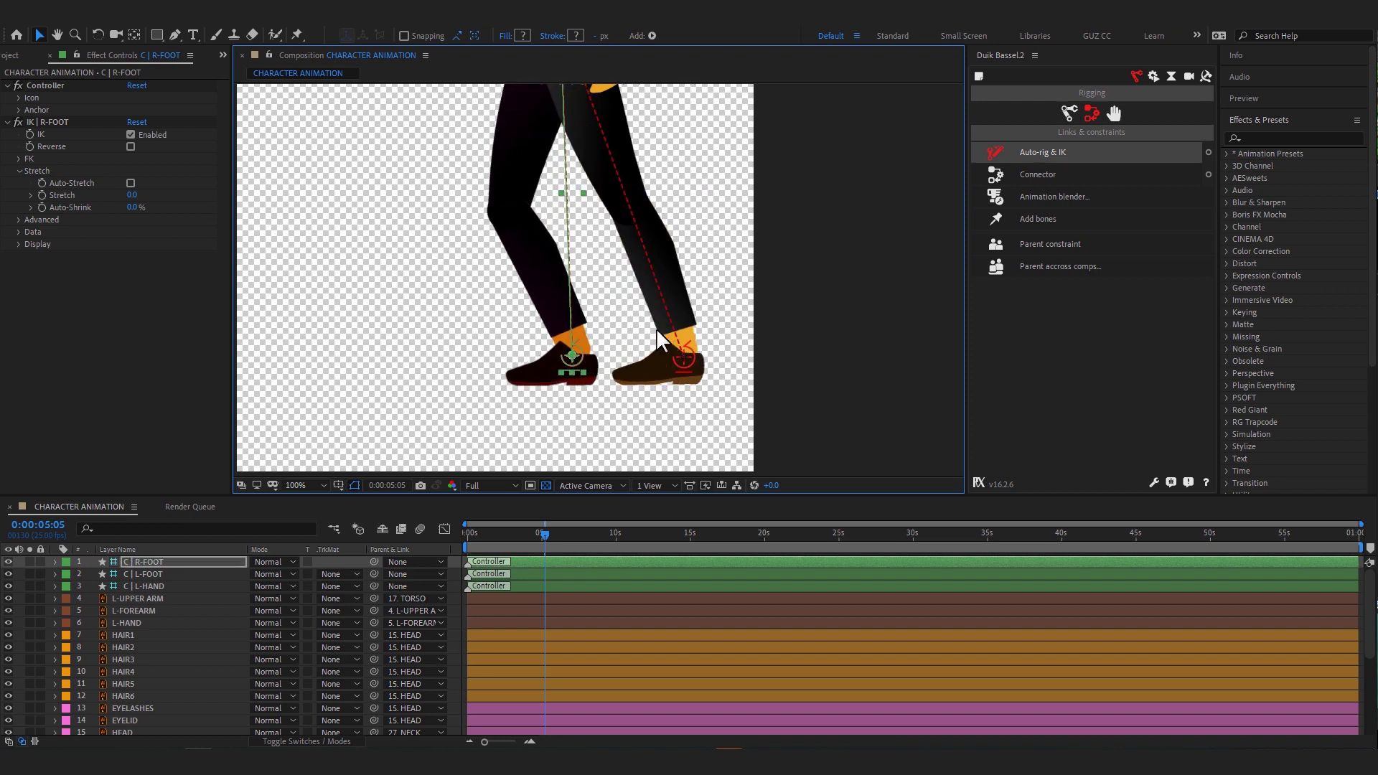
left_click_drag(656, 329, 699, 375)
left_click_drag(614, 401, 486, 399)
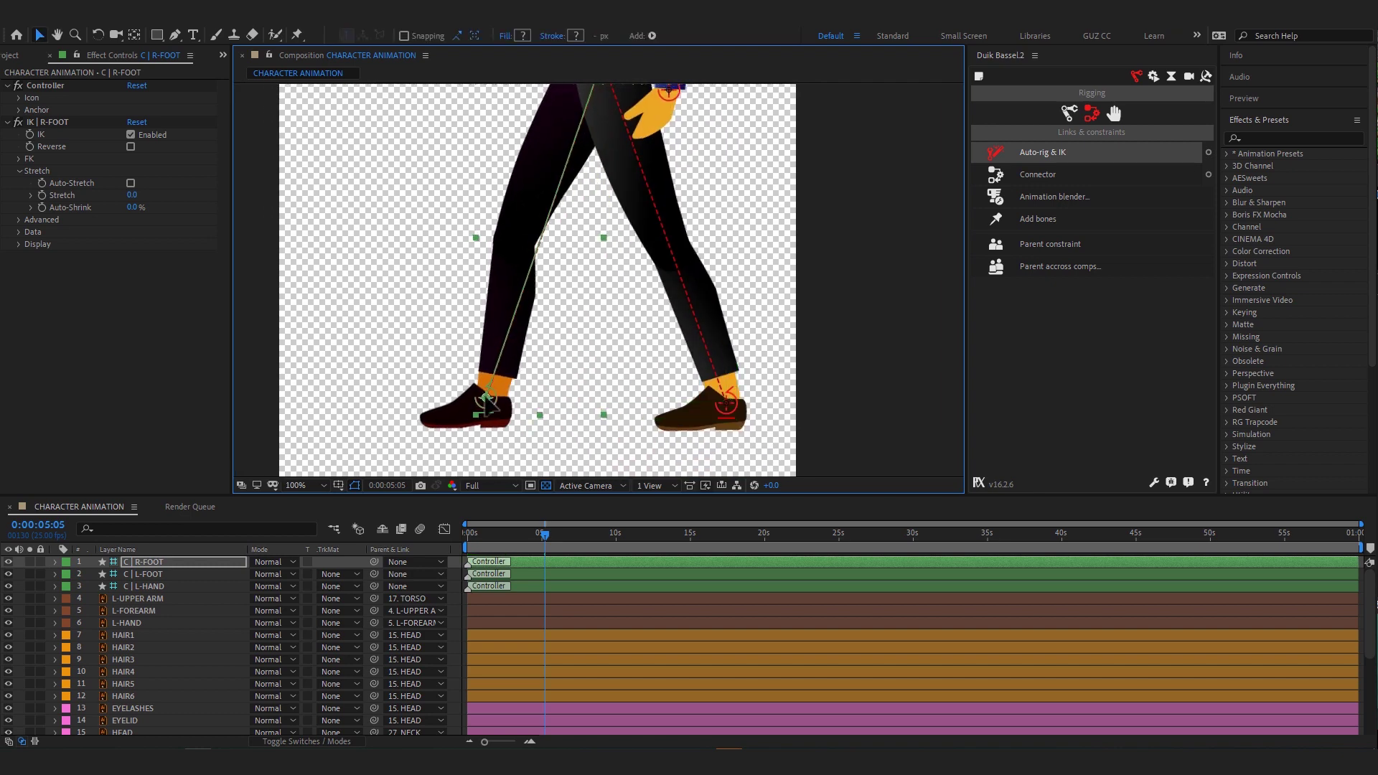
left_click_drag(677, 246, 562, 259)
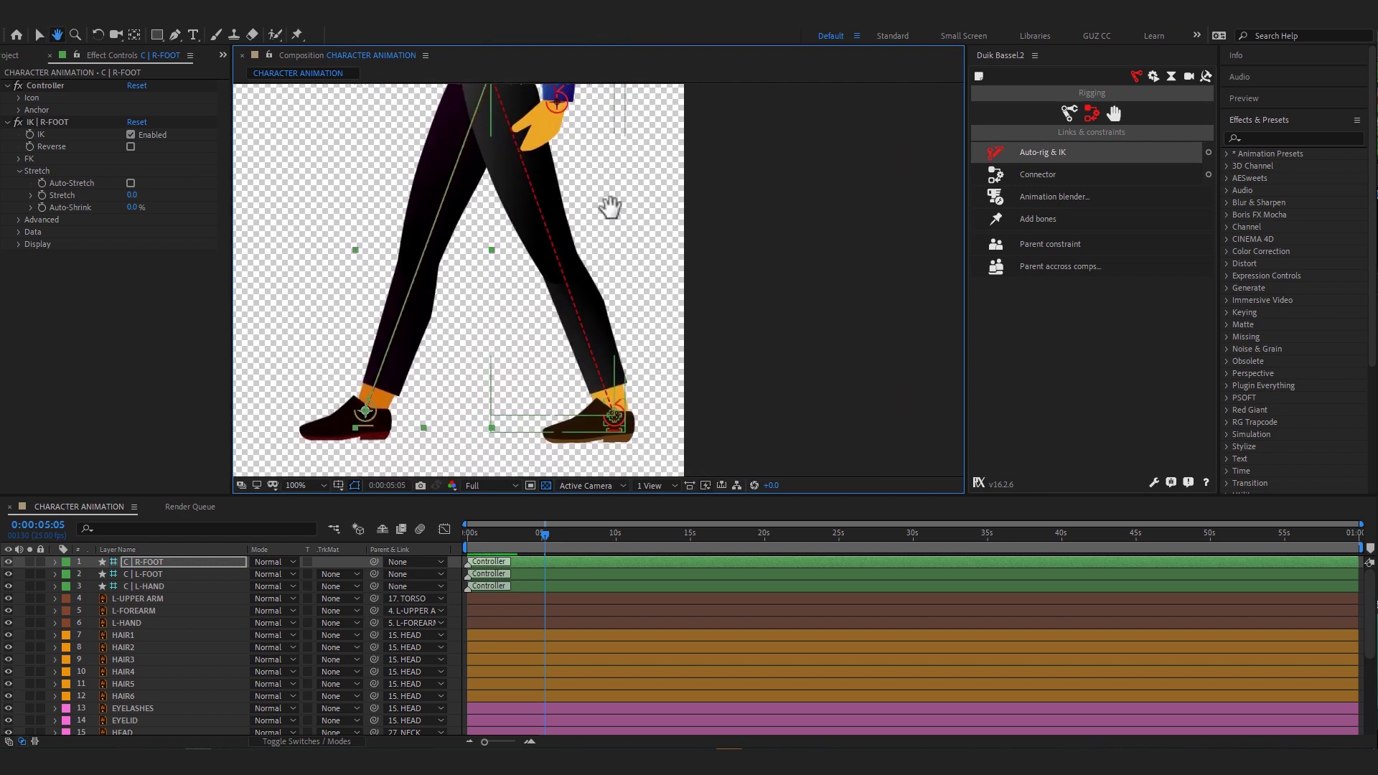
key("comma")
left_click_drag(669, 252, 671, 302)
- Select the left hand controller and reveal its IK Stretch settings
key("v")
left_click(584, 296)
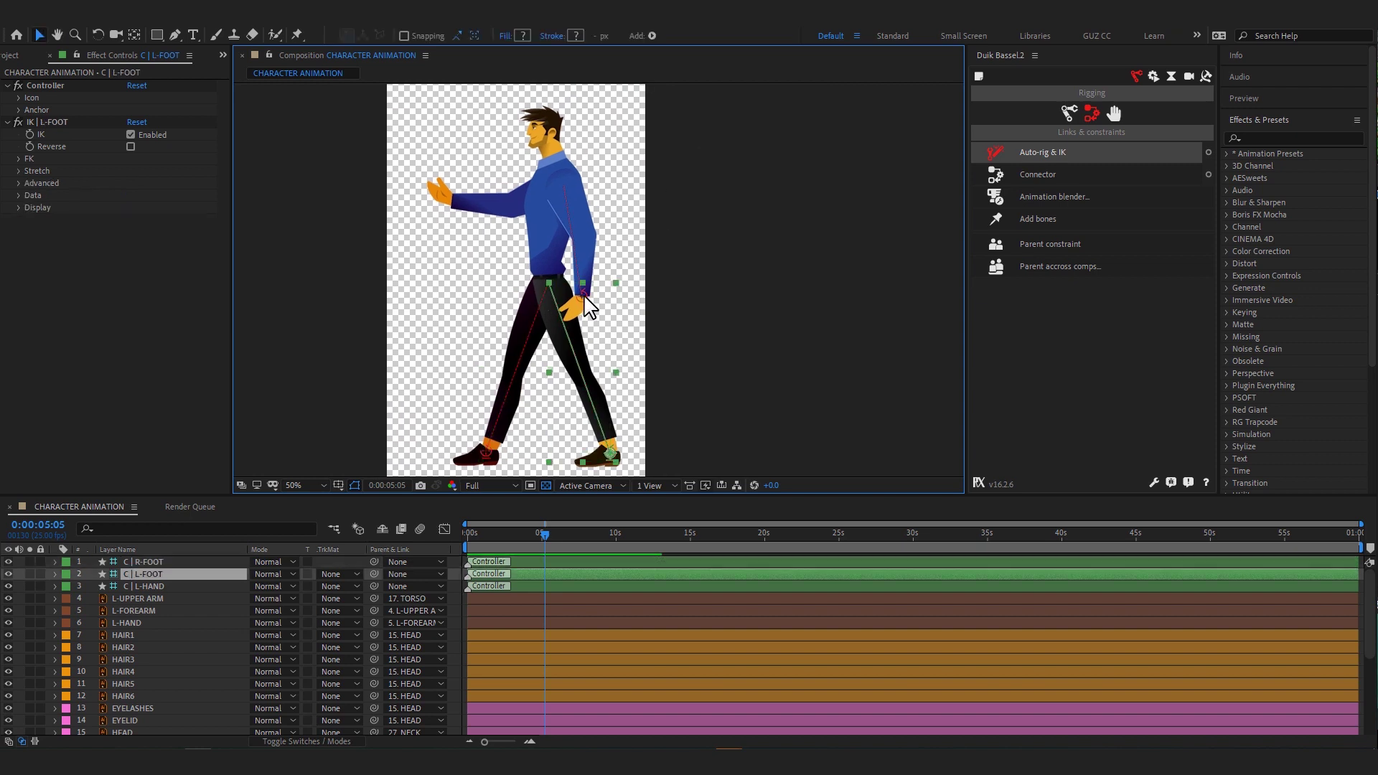
left_click(585, 297)
scroll(614, 298, "up", 2)
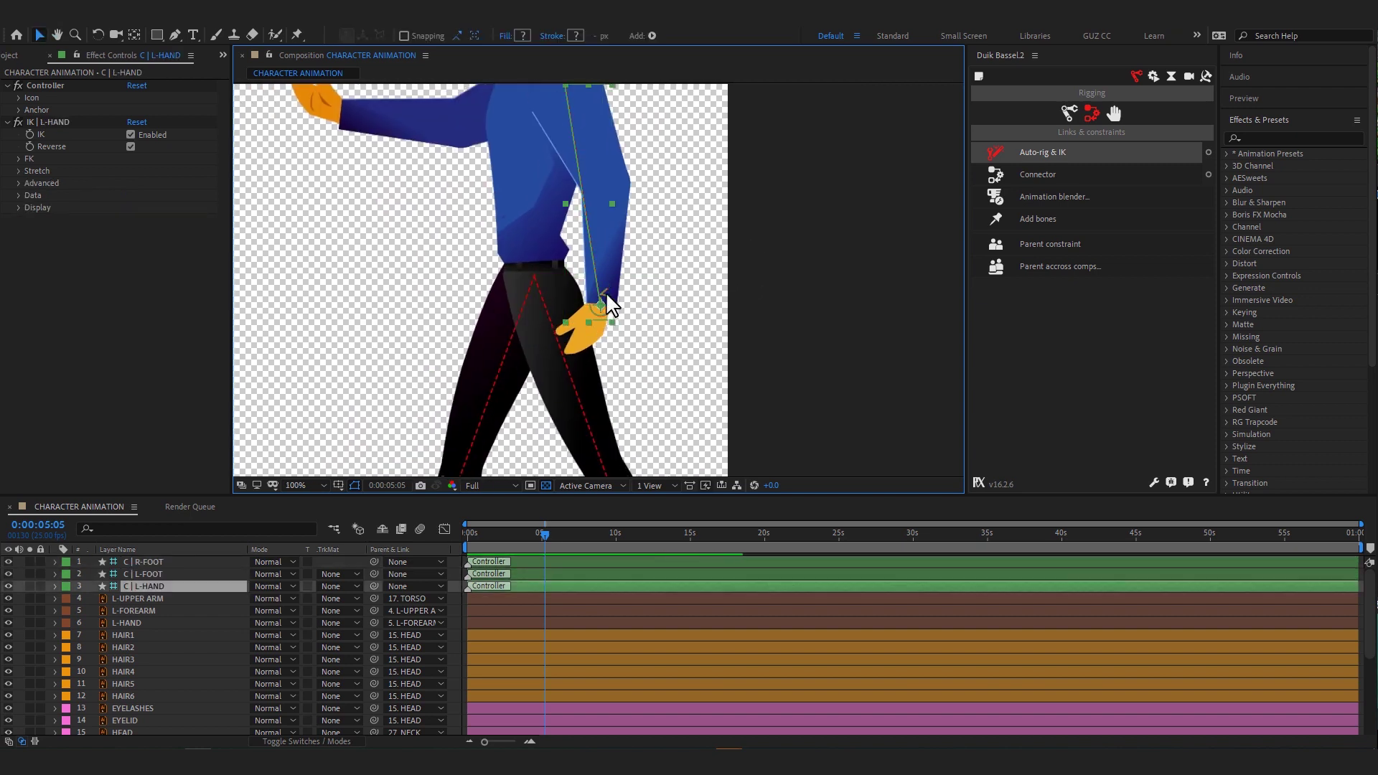
left_click(41, 170)
left_click(706, 264)
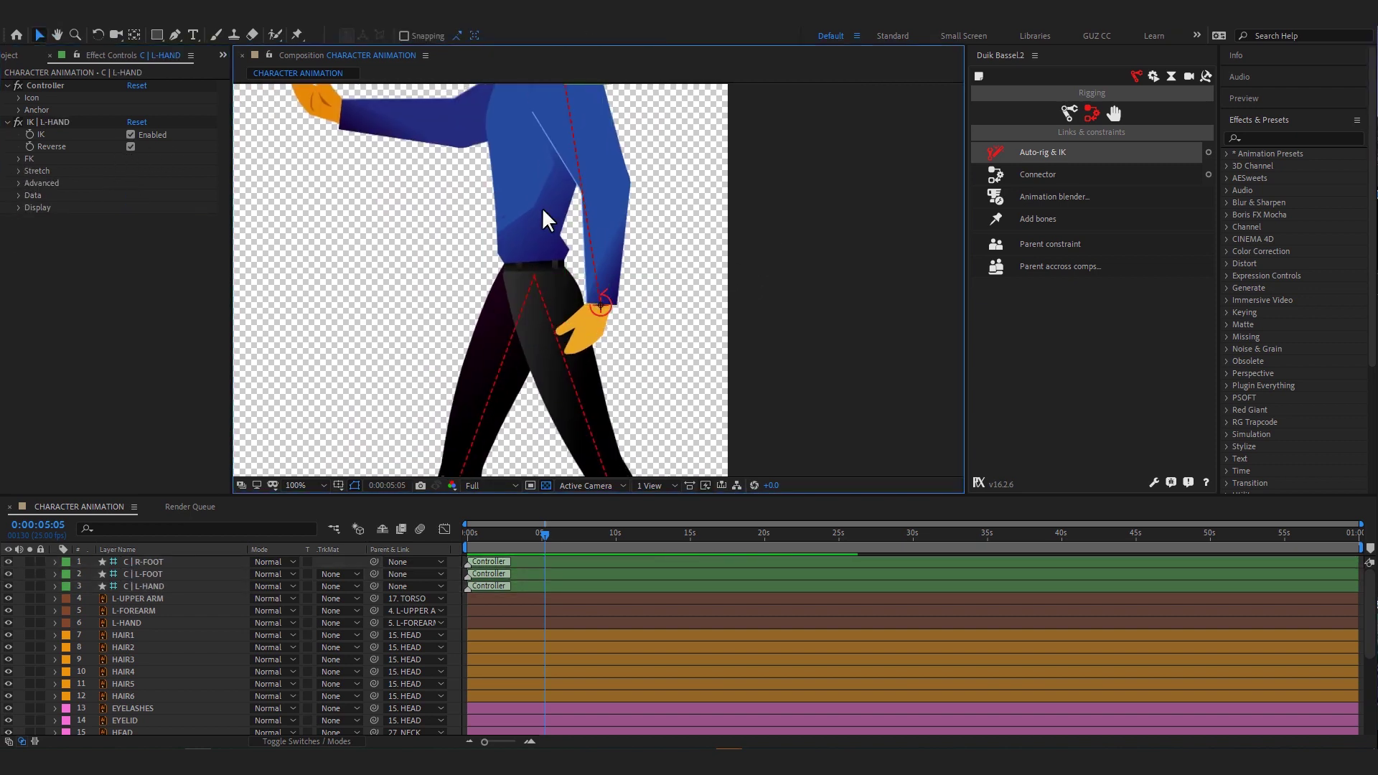
key("h")
key("v")
- Select L-UPPER ARM through L-HAND, show the switches columns and select L-FOOT
left_click(148, 602)
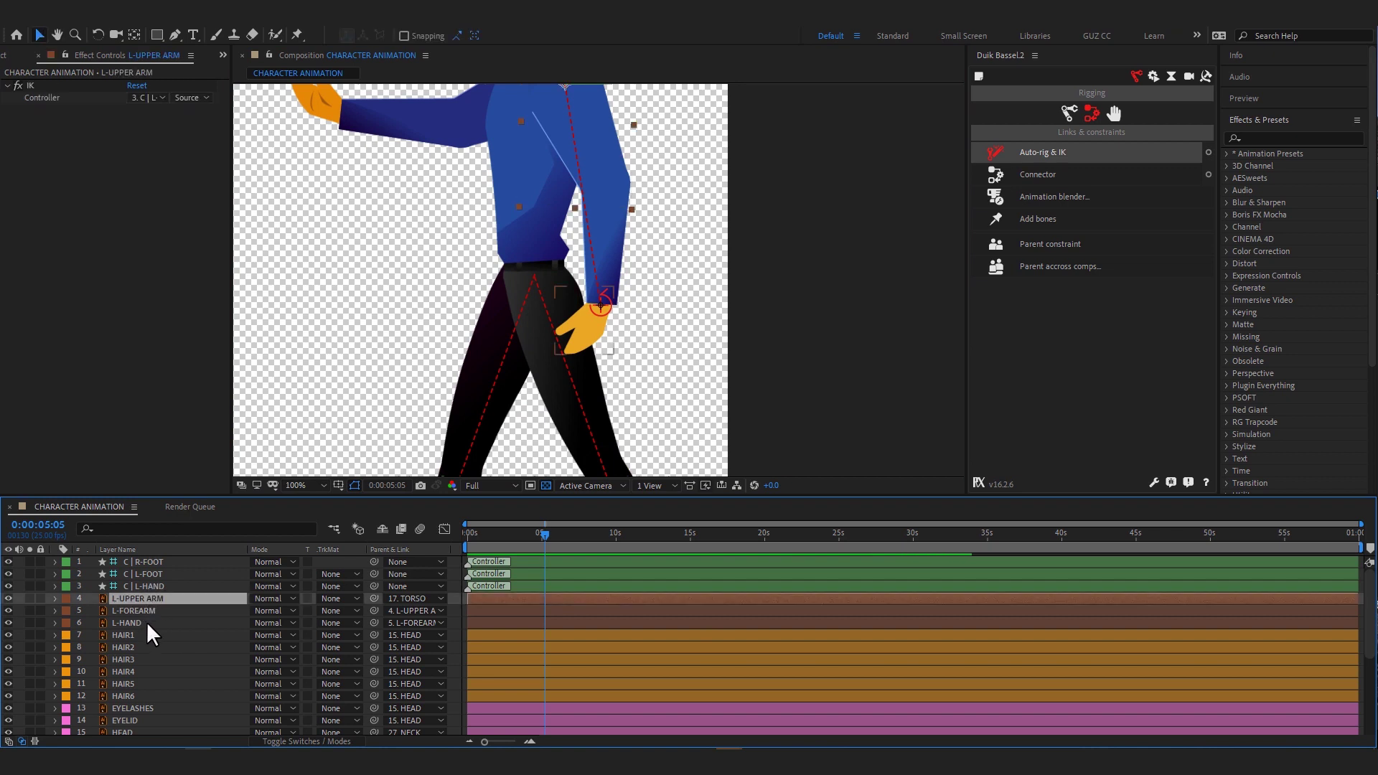
left_click(147, 622, "shift")
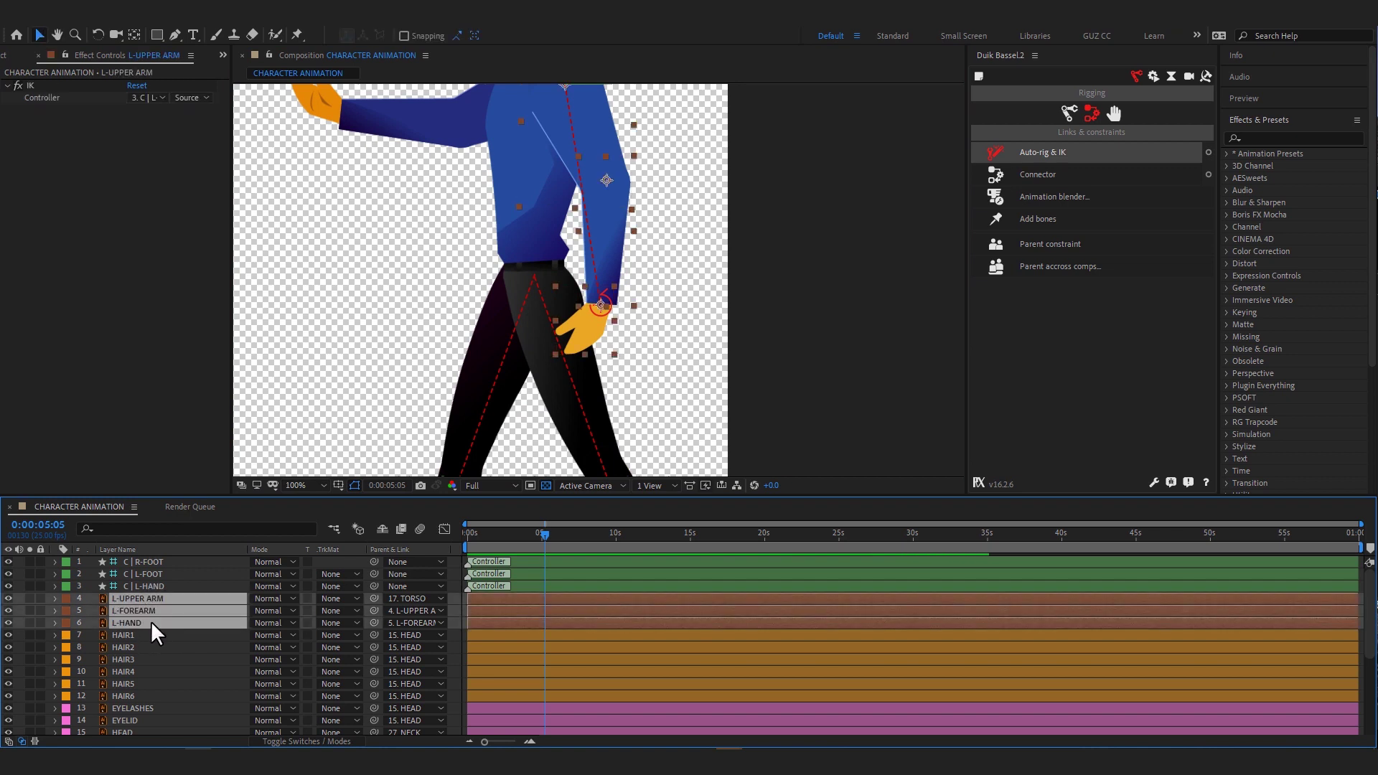
left_click(305, 743)
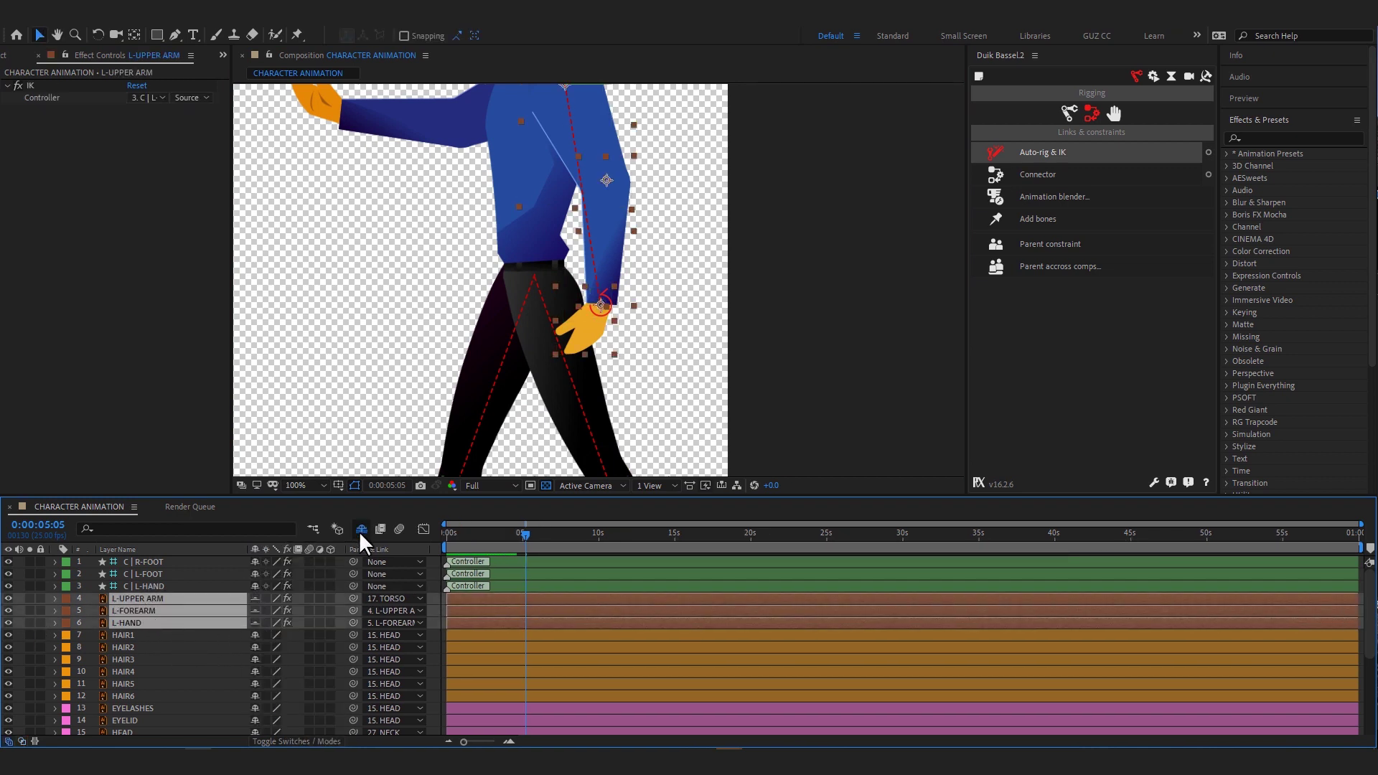
scroll(185, 631, "down", 3)
scroll(151, 638, "down", 2)
left_click(147, 646)
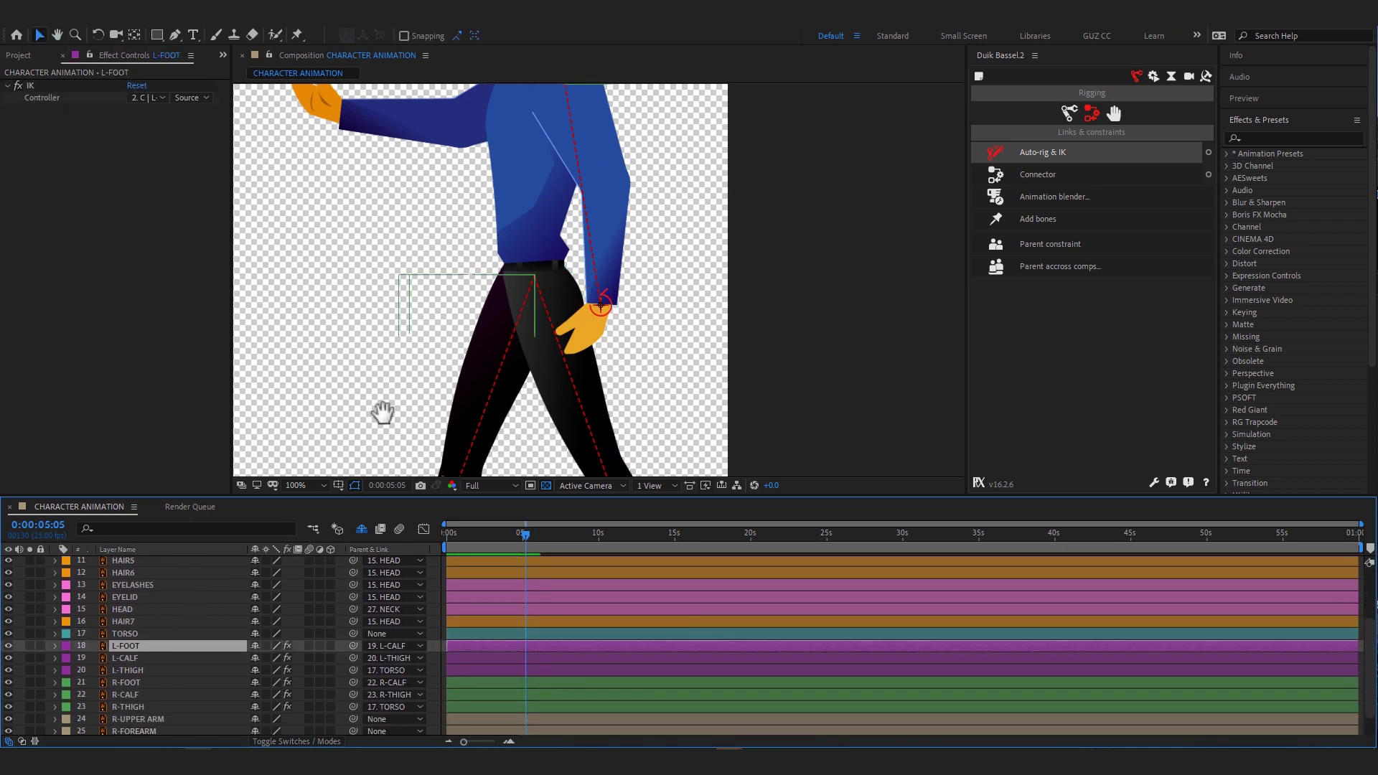
left_click_drag(383, 413, 354, 191)
left_click_drag(461, 429, 449, 398)
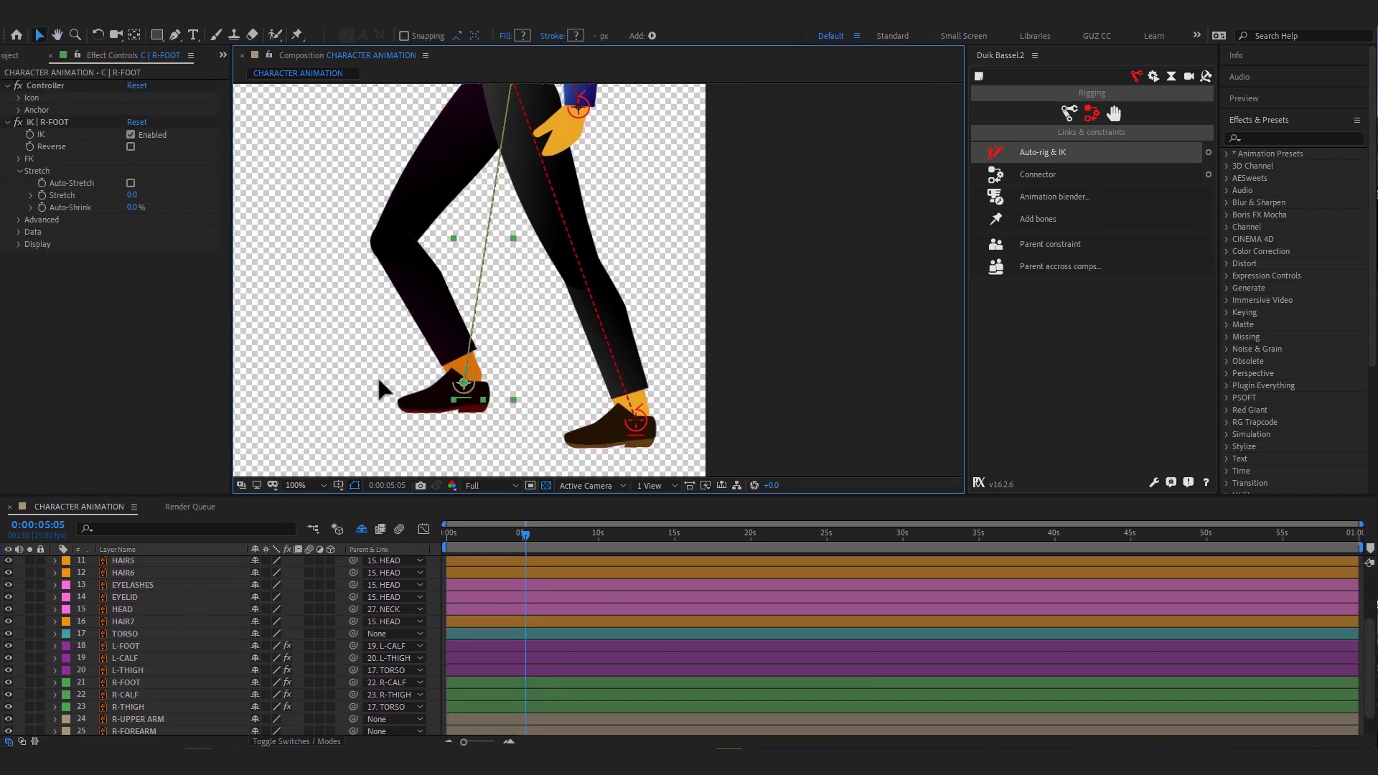
key("ctrl+z")
- Mark the left and right leg layers as shy to hide them from the timeline
left_click(130, 644)
left_click(200, 668, "shift")
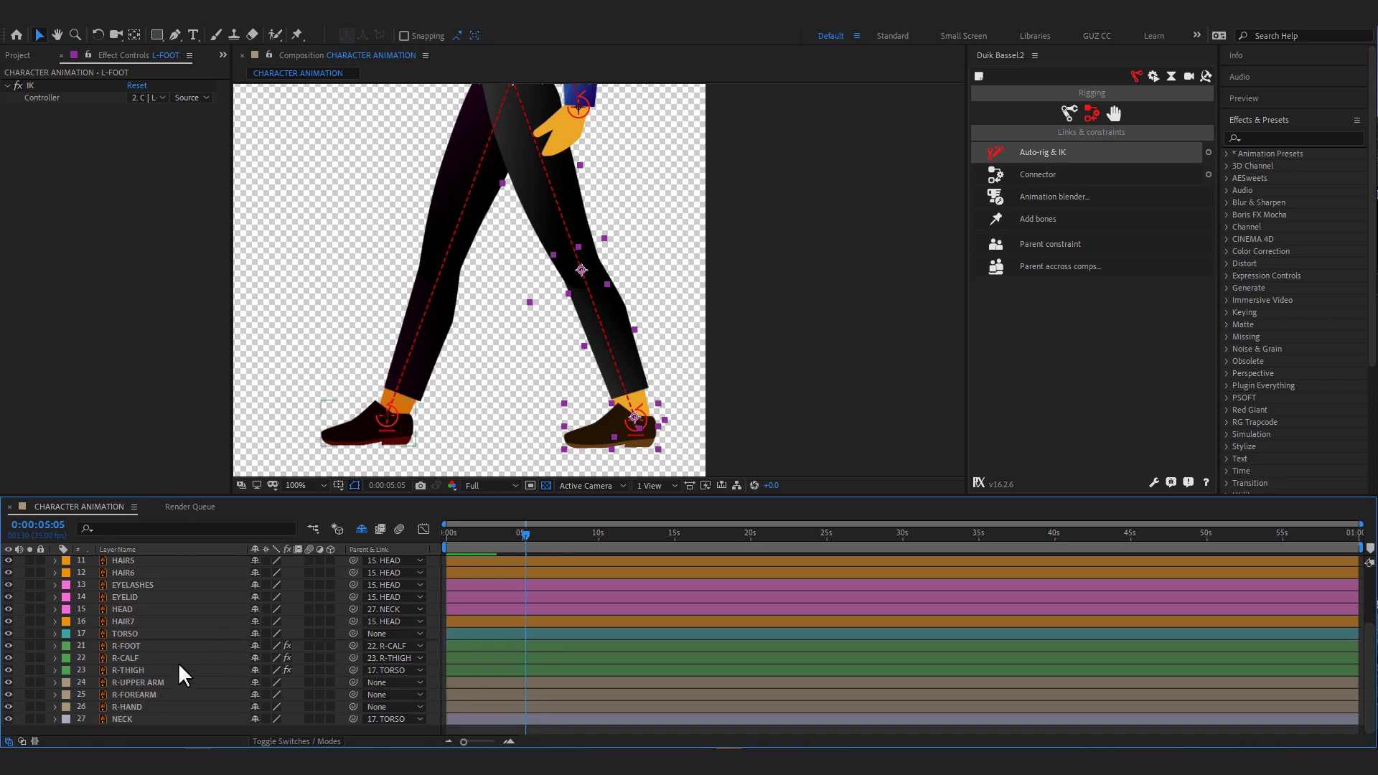
left_click(144, 645)
left_click(165, 669, "shift")
left_click(255, 670)
- Select the R-HAND layer and bring the right arm into view
scroll(178, 615, "up", 5)
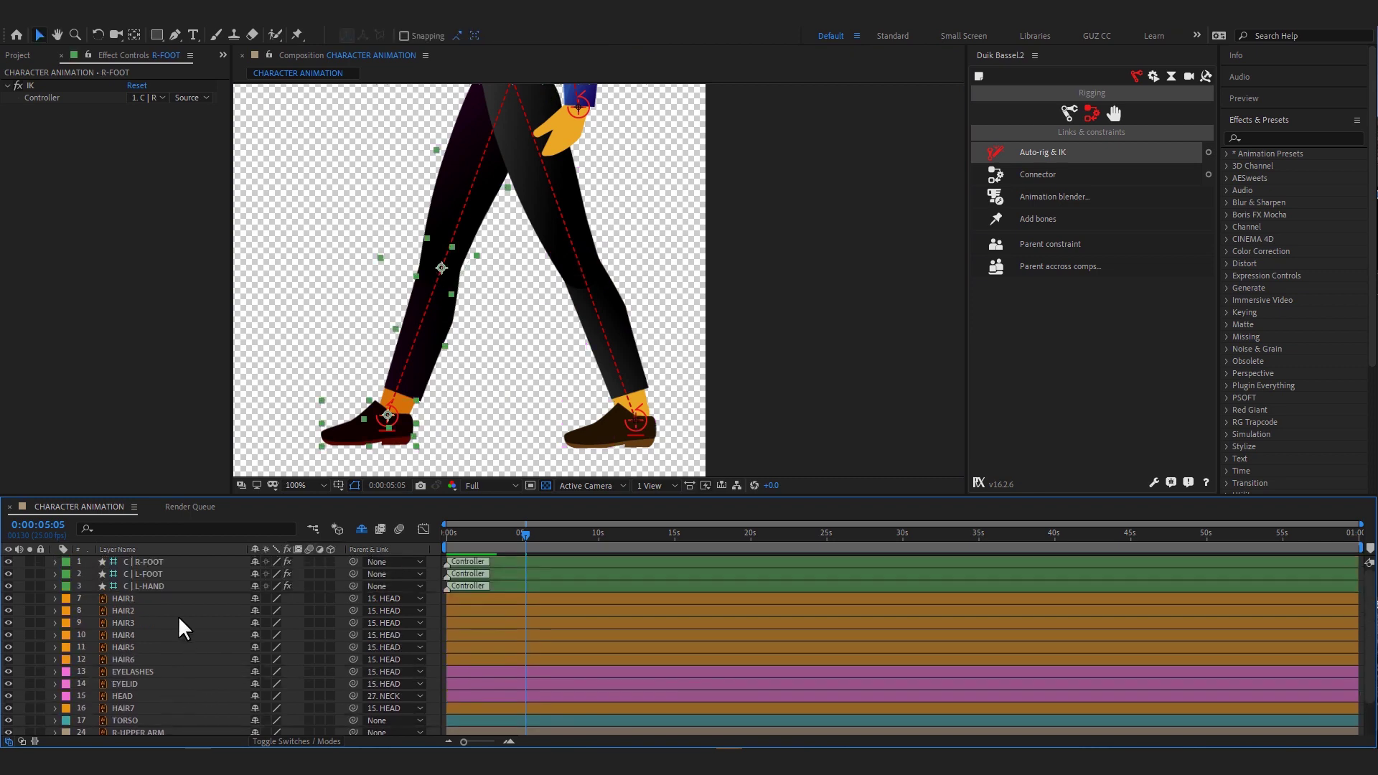
scroll(187, 599, "down", 3)
key("h")
left_click(167, 713)
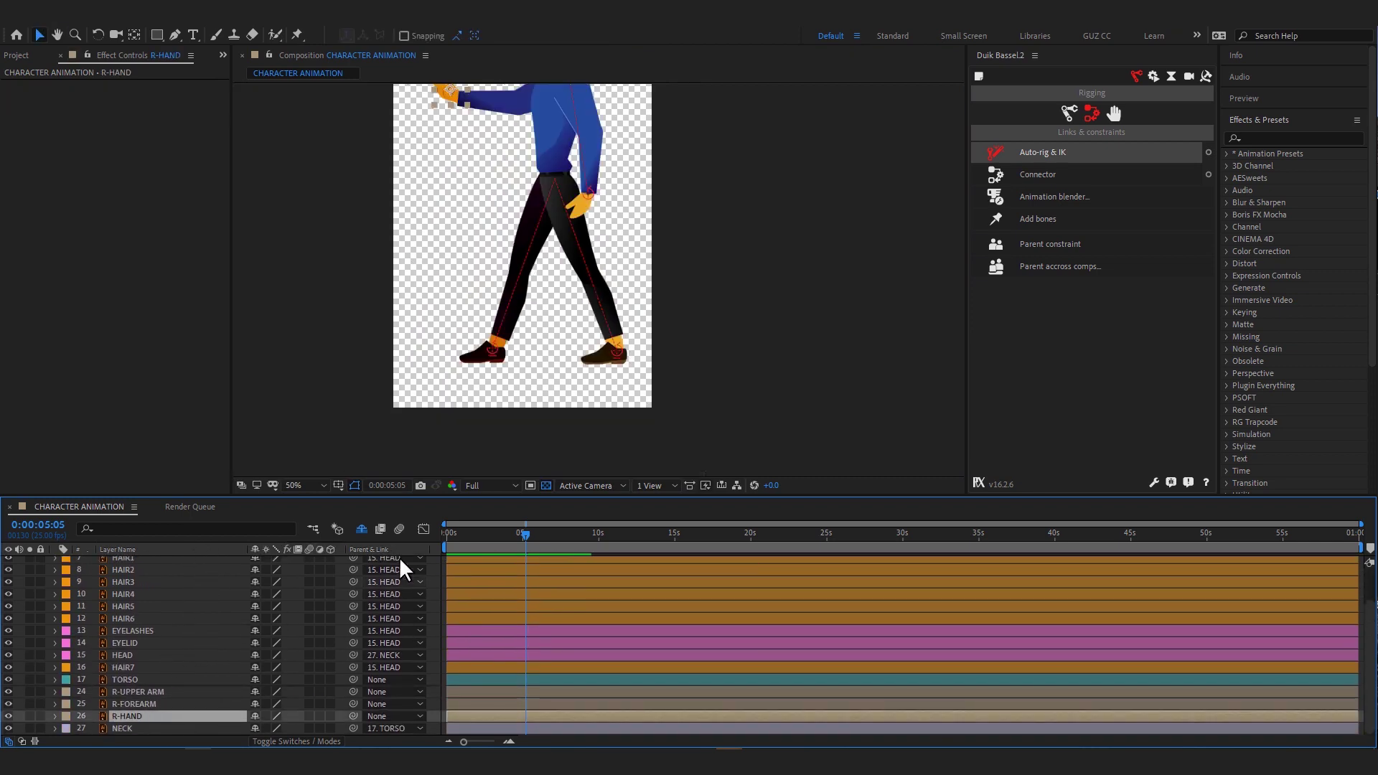
mouse_move(716, 376)
left_mouse_down()
mouse_move(813, 379)
mouse_move(756, 379)
left_mouse_up()
- Parent R-HAND to R-FOREARM and R-FOREARM to R-UPPER ARM
key("v")
left_click_drag(353, 716, 144, 704)
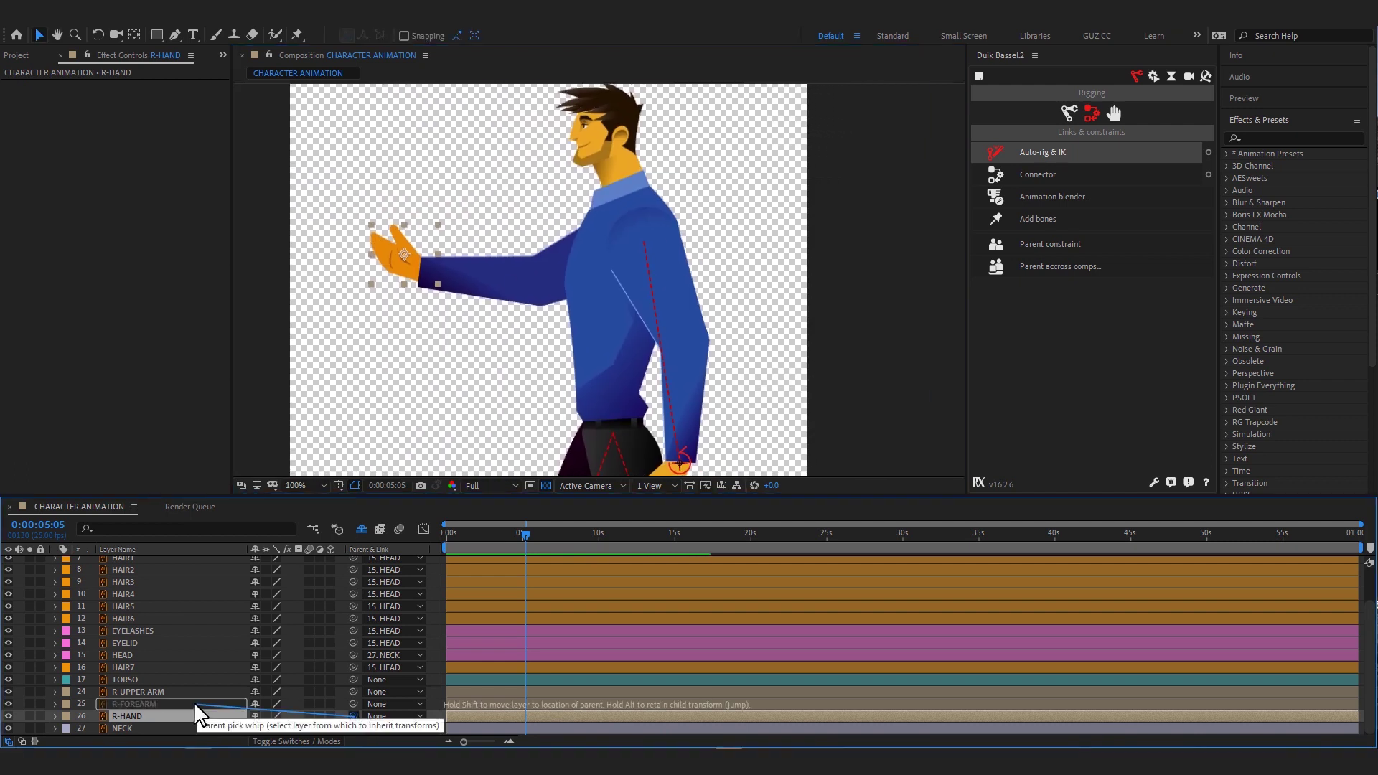
left_click_drag(353, 704, 144, 692)
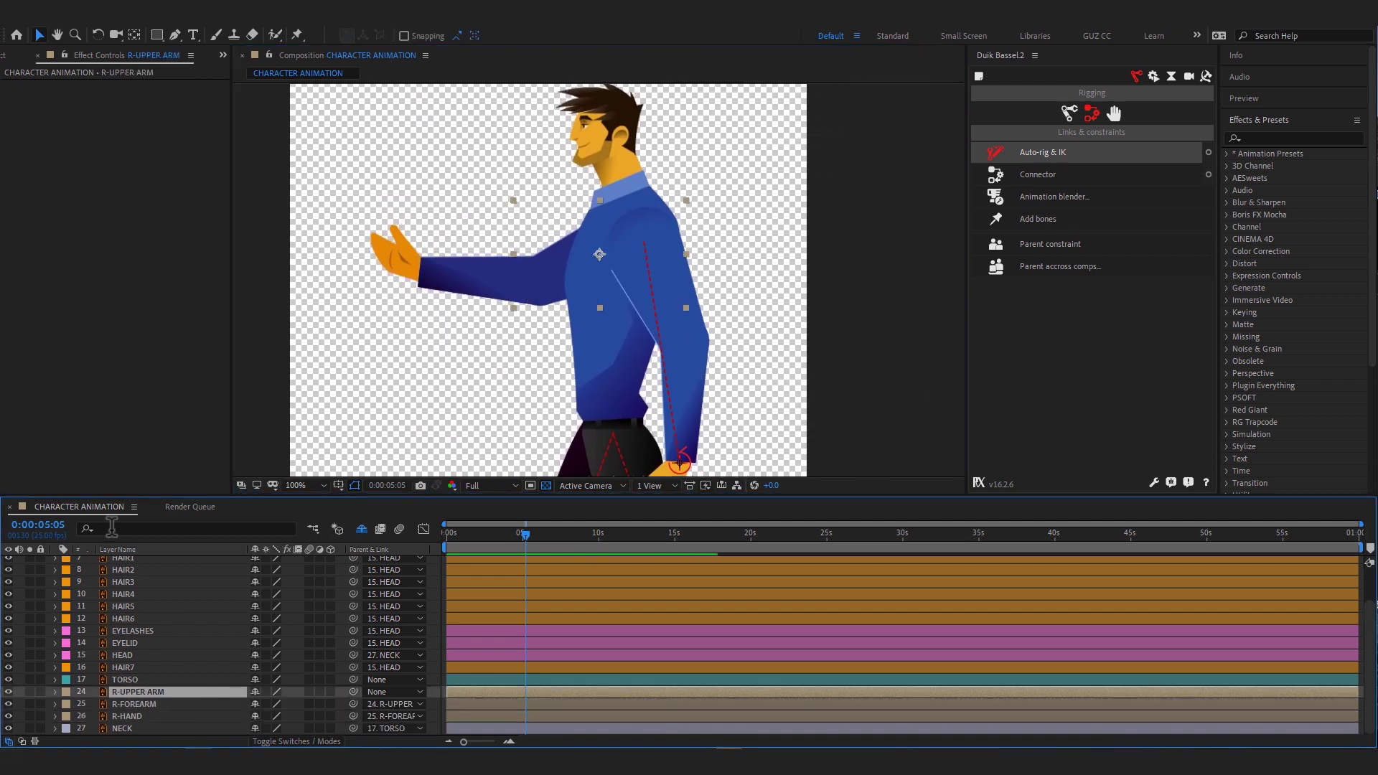
- Solo the right-arm layers with TORSO, set TORSO opacity to 61% and lock it
left_click_drag(30, 692, 29, 716)
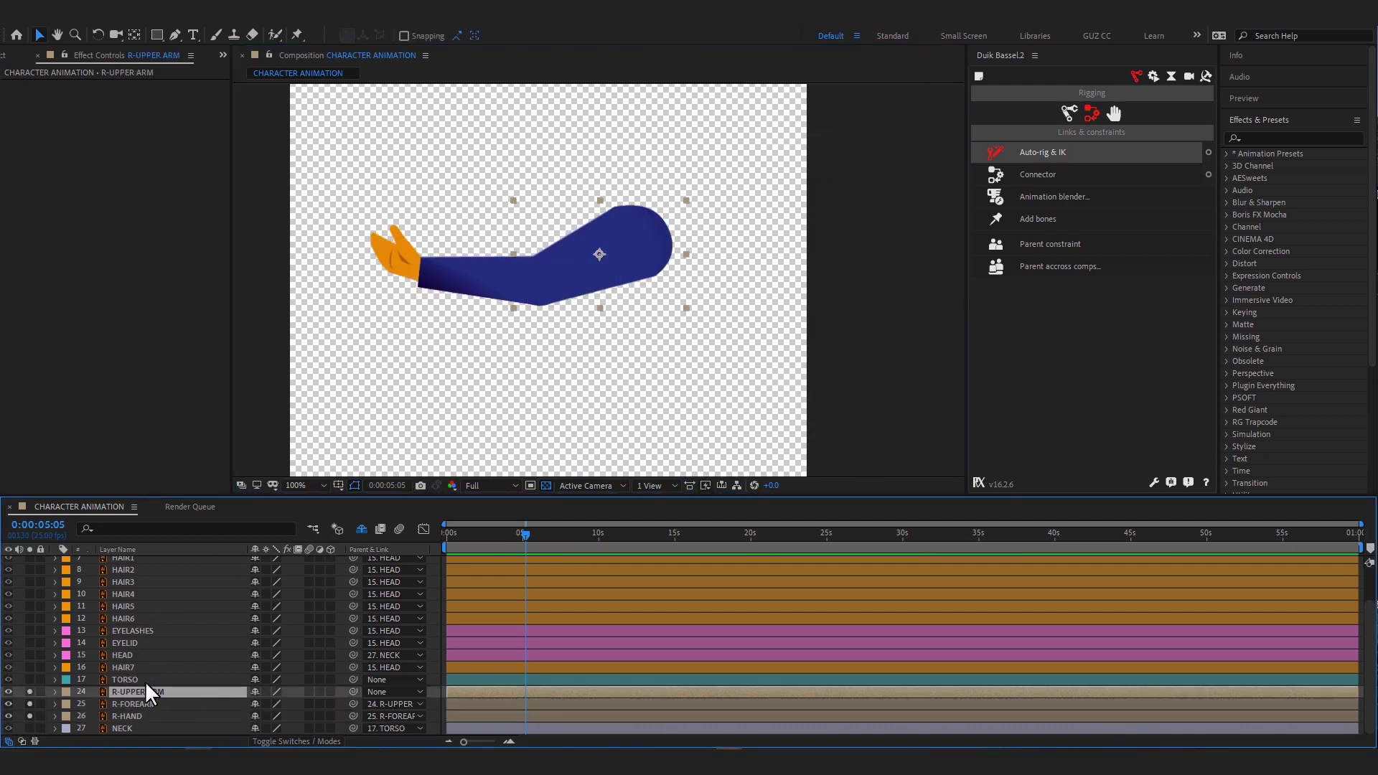
left_click(136, 681)
left_click(29, 679)
key("t")
left_click_drag(254, 692, 228, 693)
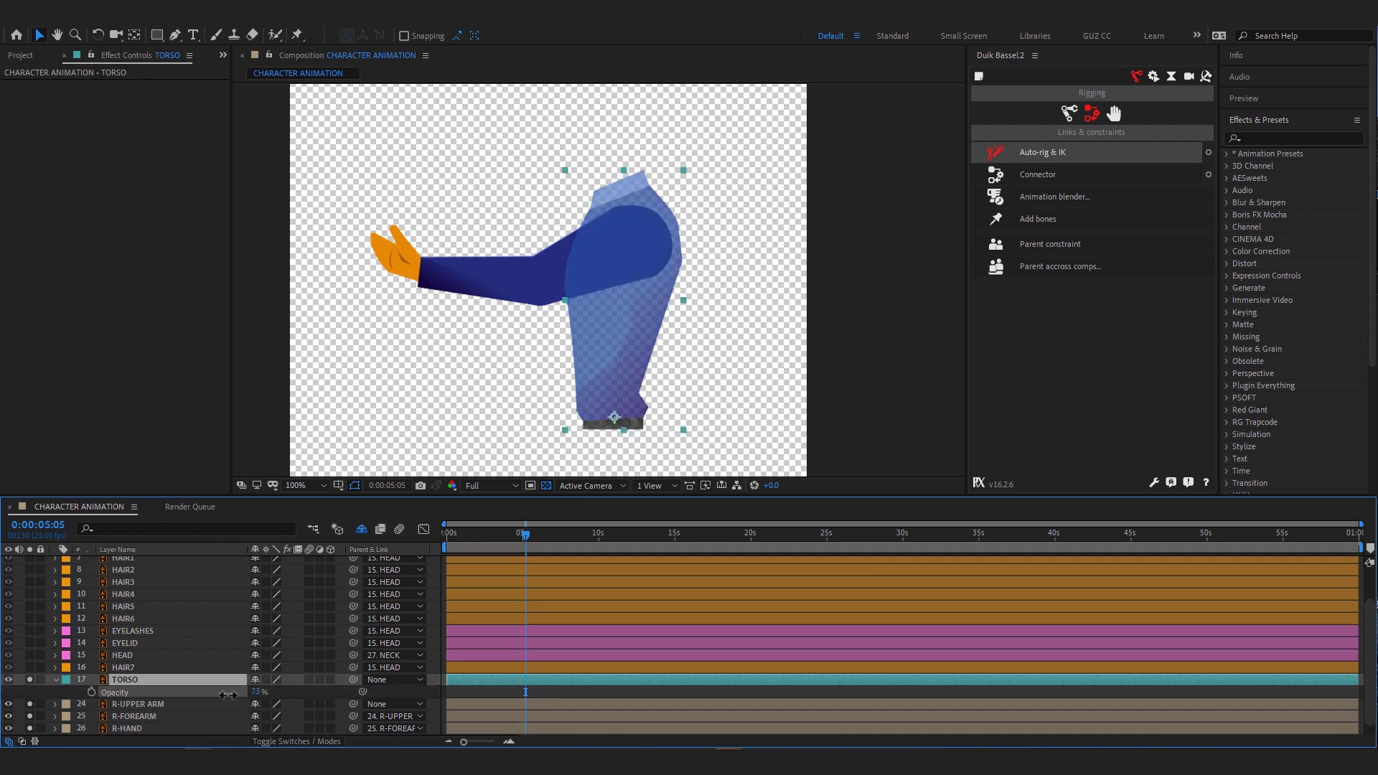
left_click(40, 679)
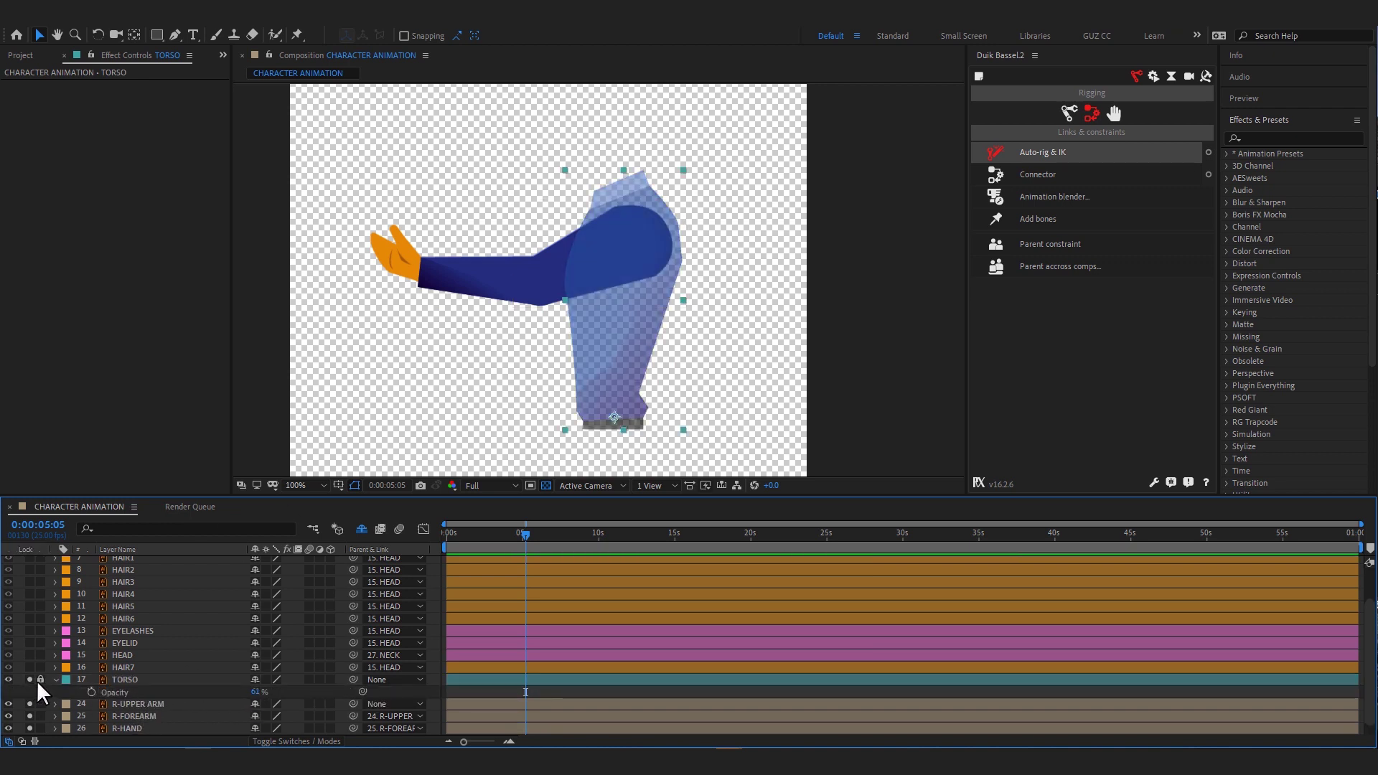
- Move R-UPPER ARM's pivot to the shoulder, parent it to TORSO, and rotate it downward
left_click(151, 704)
left_click_drag(599, 254, 645, 237)
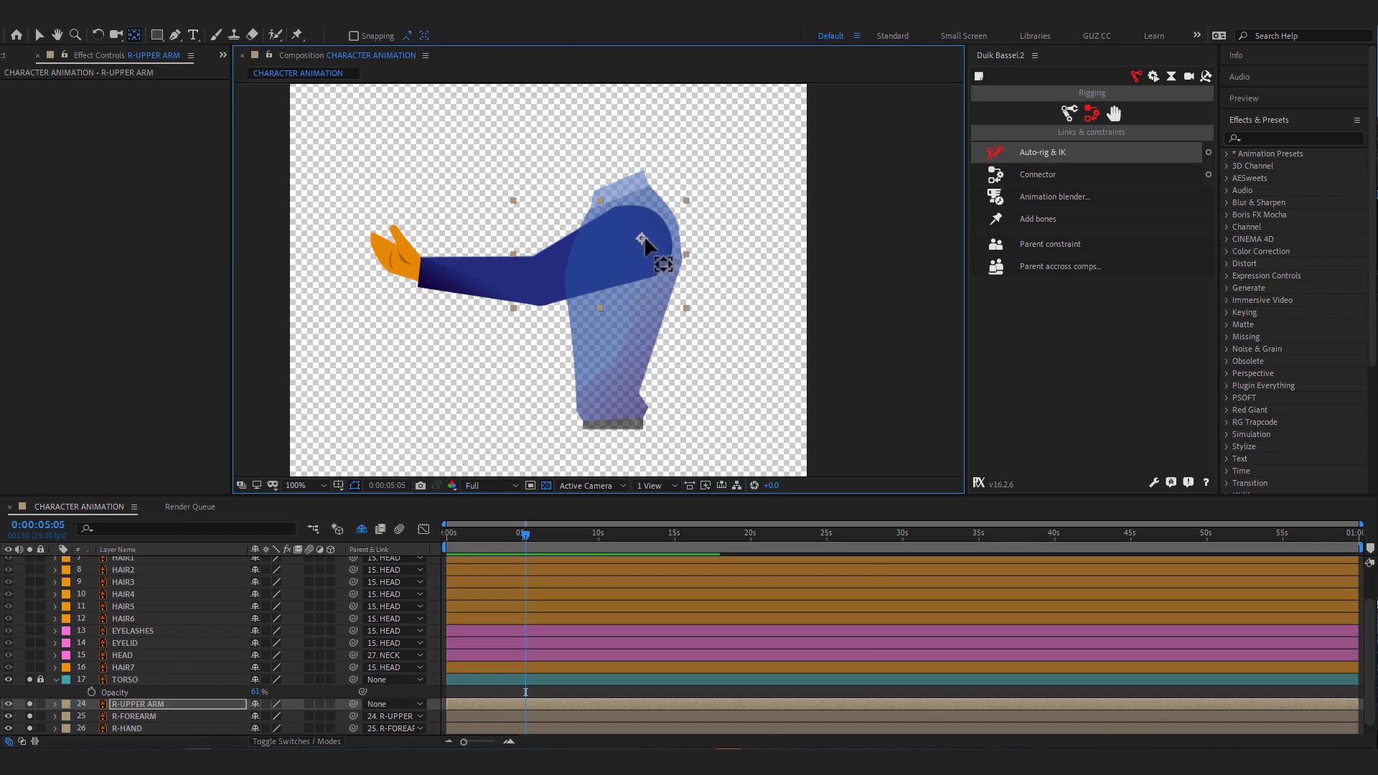
key("h")
scroll(119, 615, "down", 1)
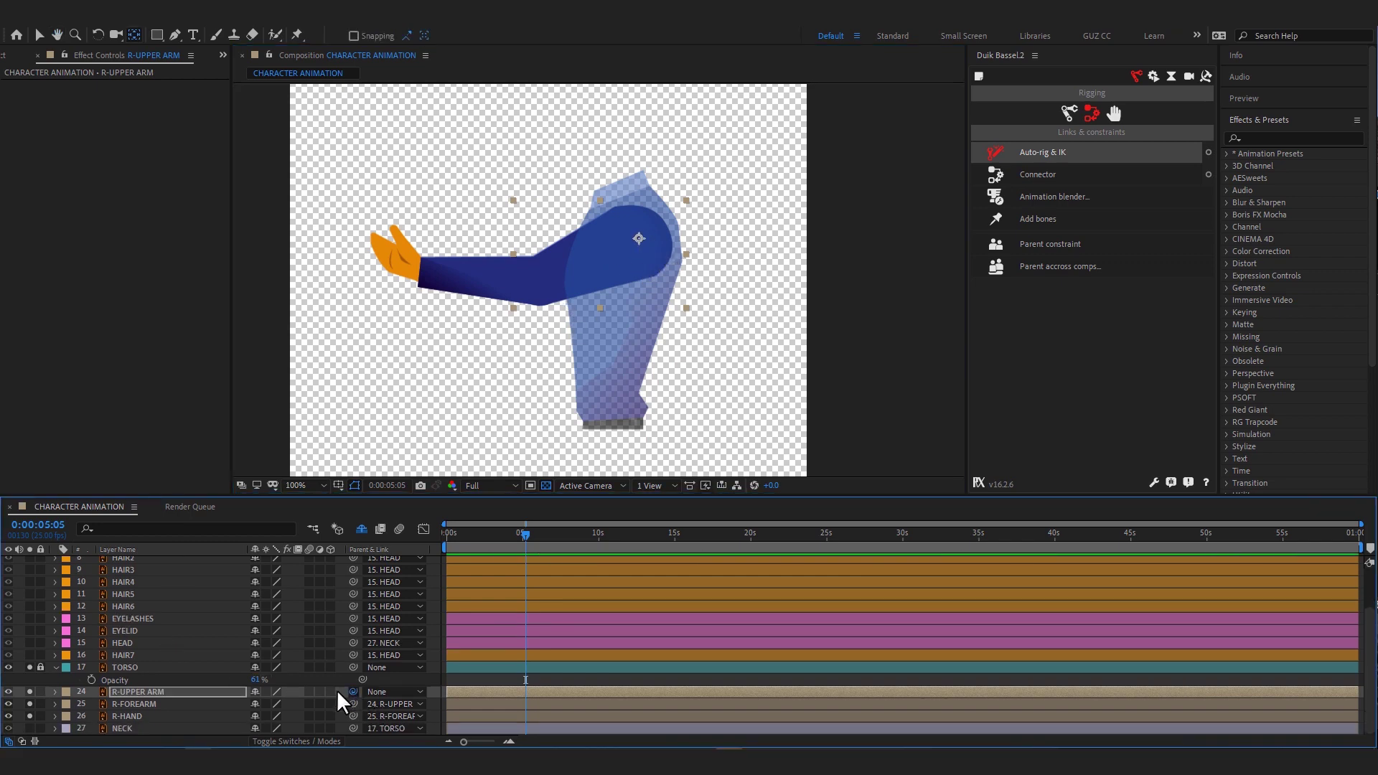
left_click_drag(337, 691, 219, 667)
key("w")
left_click_drag(609, 261, 597, 335)
- Put R-FOREARM's anchor at the elbow and rotate the forearm and hand to extend left
left_click(196, 705)
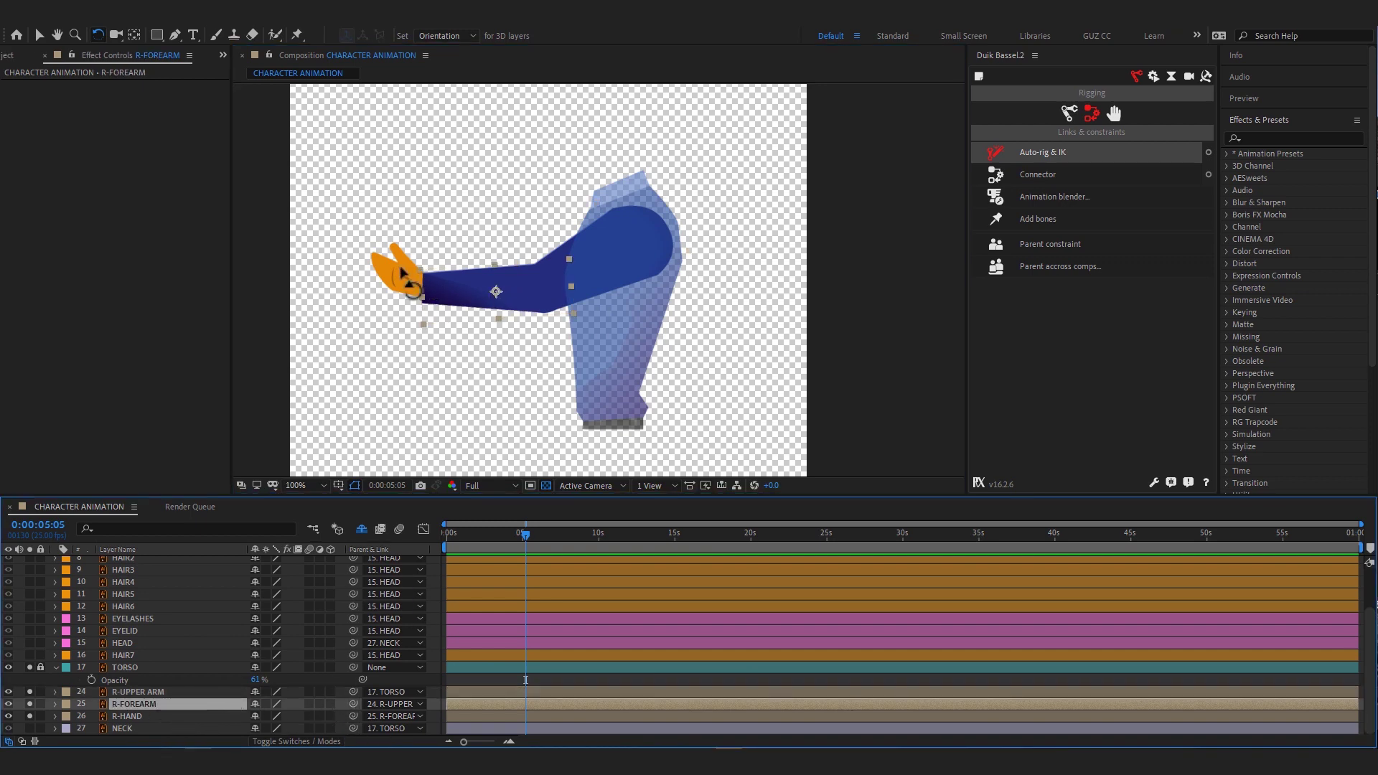
key("y")
mouse_move(496, 291)
left_mouse_down()
mouse_move(536, 293)
mouse_move(525, 234)
left_mouse_up()
mouse_move(523, 315)
left_mouse_down()
mouse_move(566, 308)
mouse_move(546, 287)
mouse_move(560, 260)
mouse_move(501, 317)
mouse_move(382, 310)
mouse_move(430, 292)
mouse_move(461, 323)
left_mouse_up()
key("w")
left_click(436, 289)
key("y")
key("w")
- Select R-HAND, R-FOREARM and R-UPPER ARM and auto-rig them with Duik IK
key("y")
key("w")
key("v")
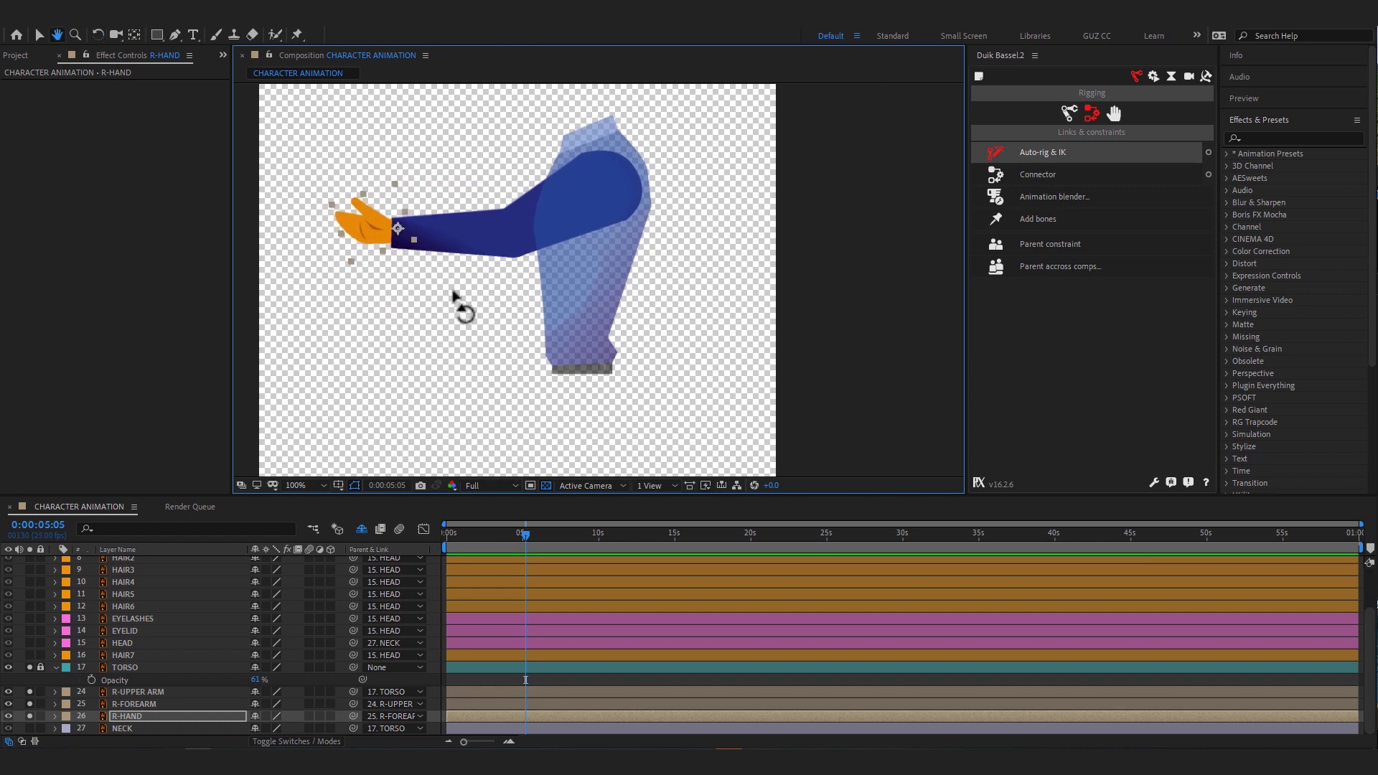
left_click(464, 235, "shift")
left_click(603, 205, "shift")
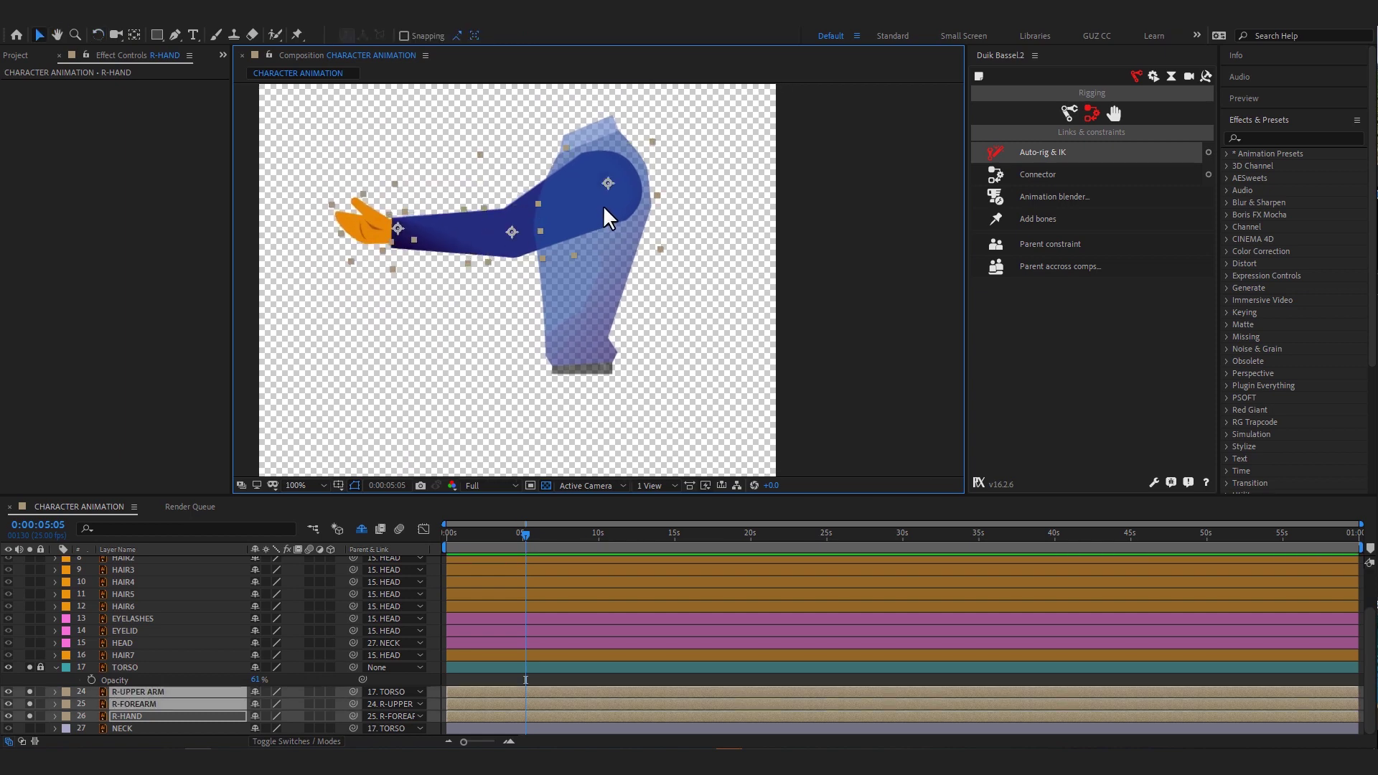
left_click(1040, 154)
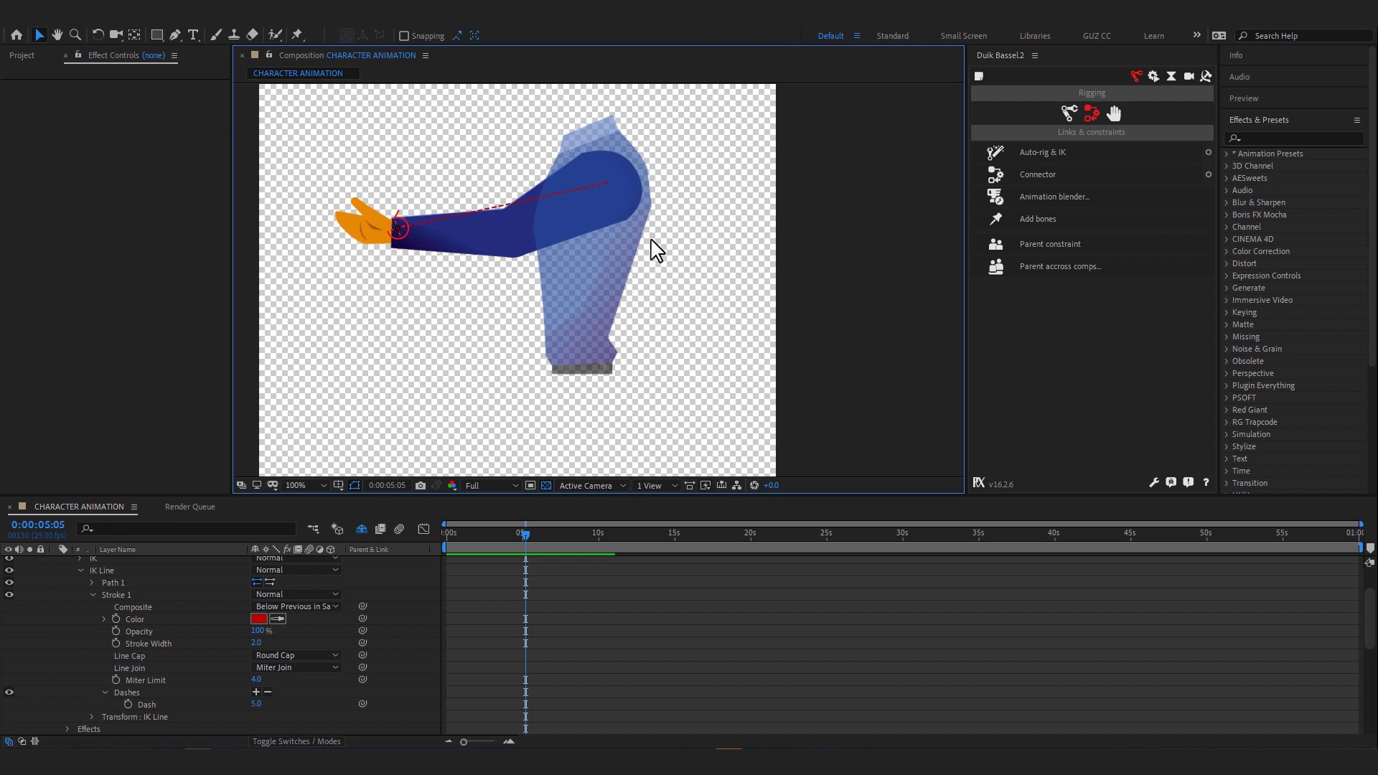
- Test the C | R-HAND controller, review the IK options, and restore TORSO opacity to 100%
mouse_move(433, 321)
left_mouse_down()
mouse_move(449, 224)
mouse_move(463, 366)
left_mouse_up()
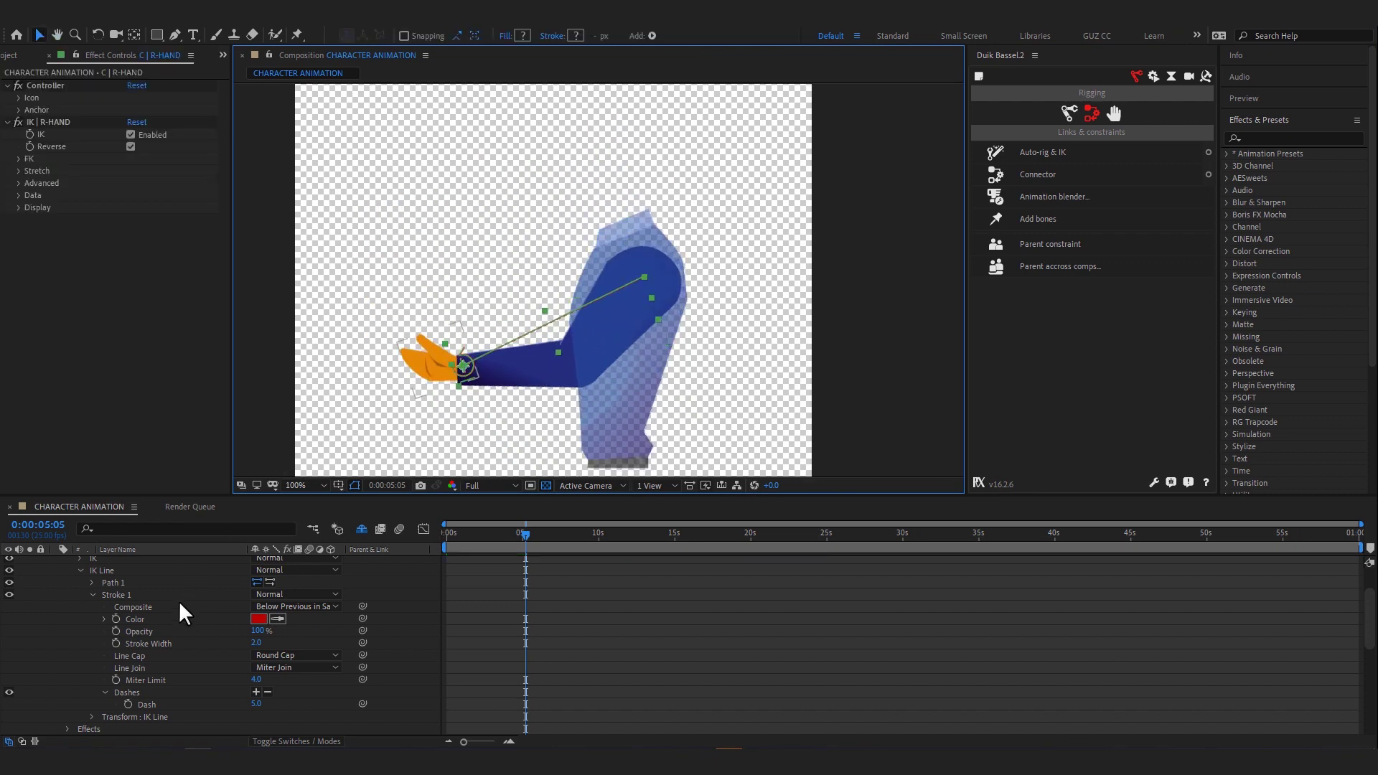
left_click(14, 171)
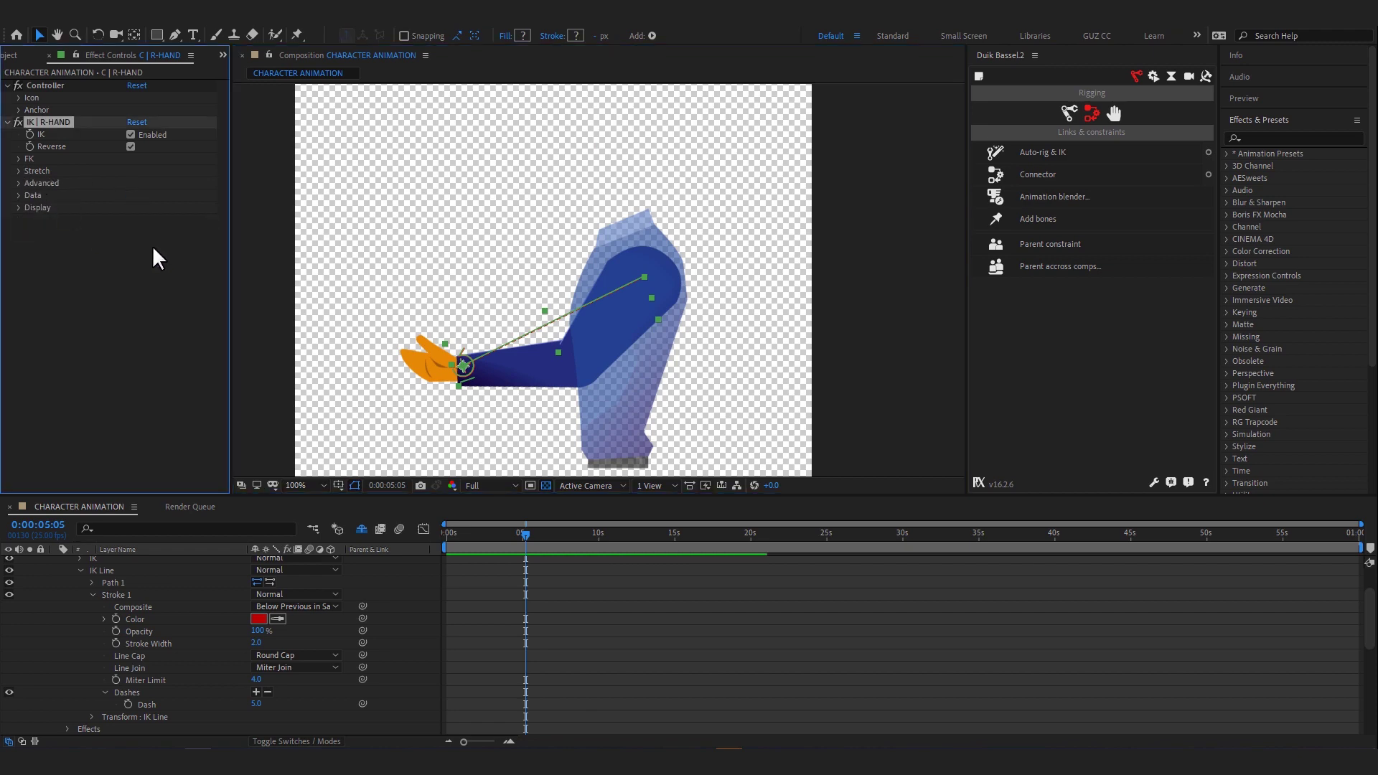
left_click(80, 570)
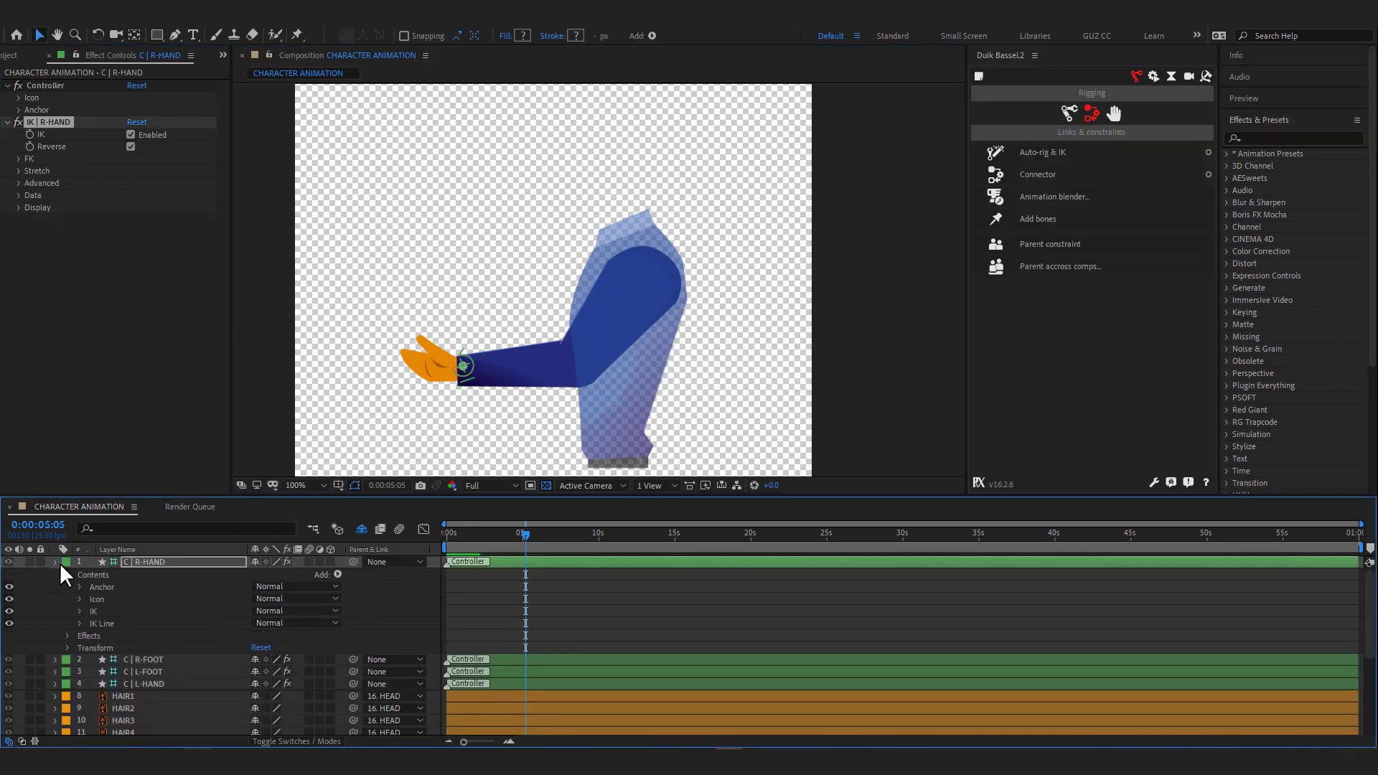
scroll(85, 621, "down", 4)
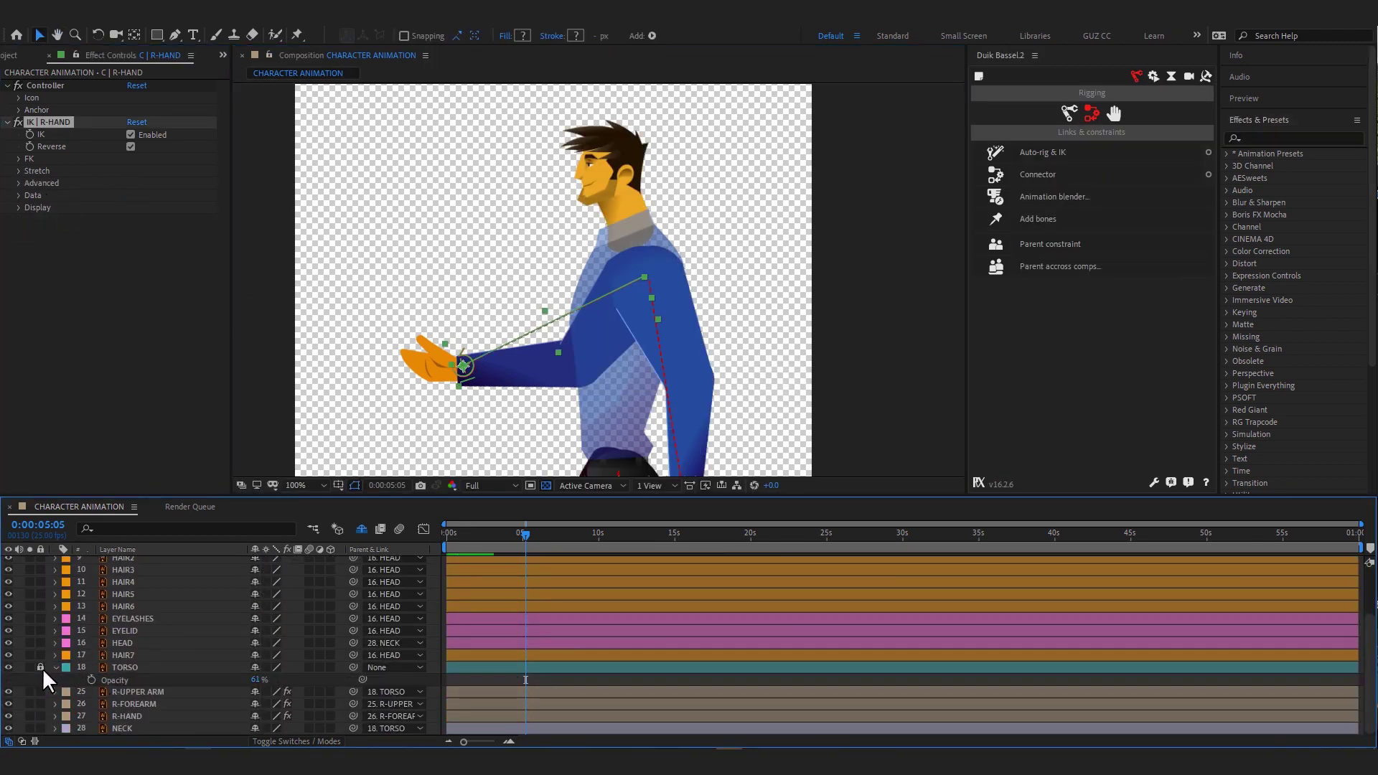
left_click_drag(262, 678, 488, 393)
- Lower the C | R-HAND controller so the back hand hangs by the hip
key("ctrl+l")
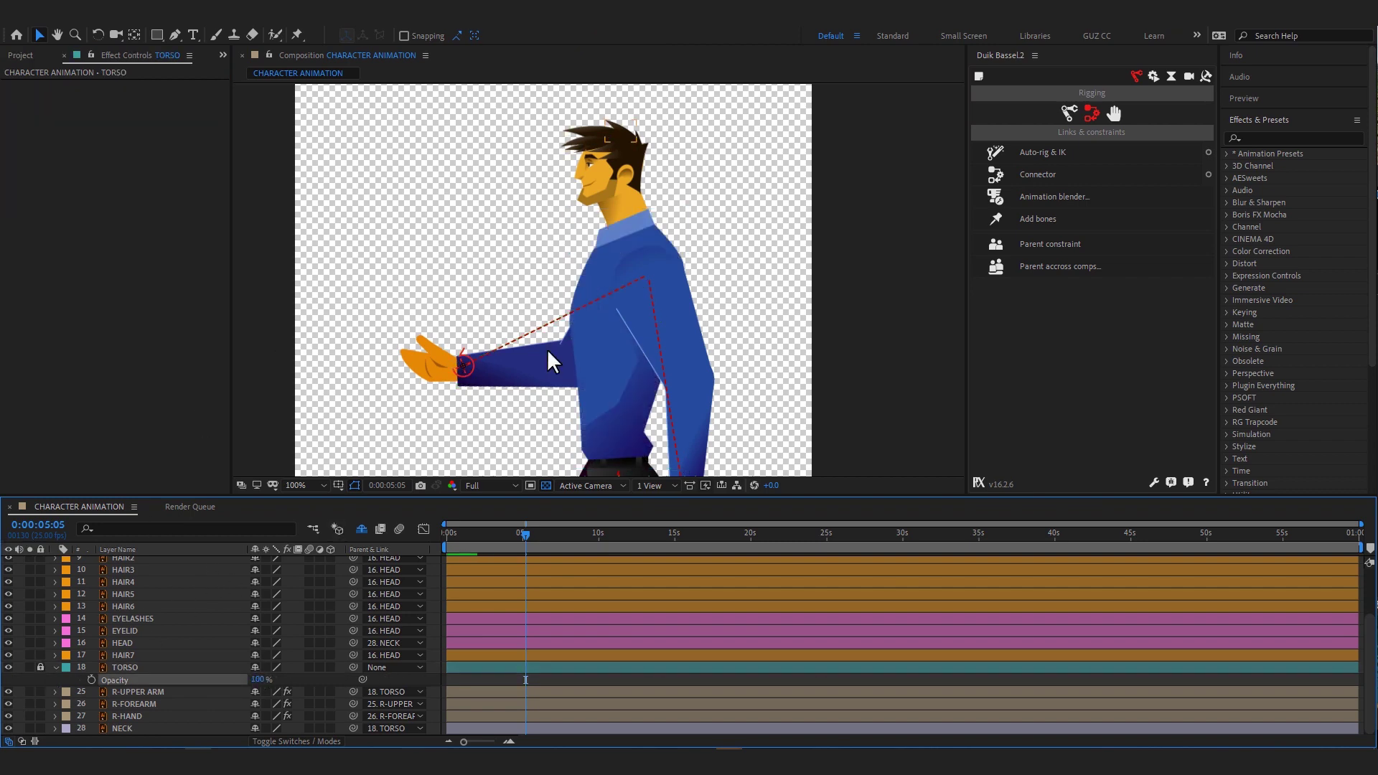
scroll(546, 348, "down", 5)
mouse_move(450, 139)
left_mouse_down()
mouse_move(513, 244)
mouse_move(549, 228)
mouse_move(488, 205)
mouse_move(681, 251)
left_mouse_up()
key("w")
key("v")
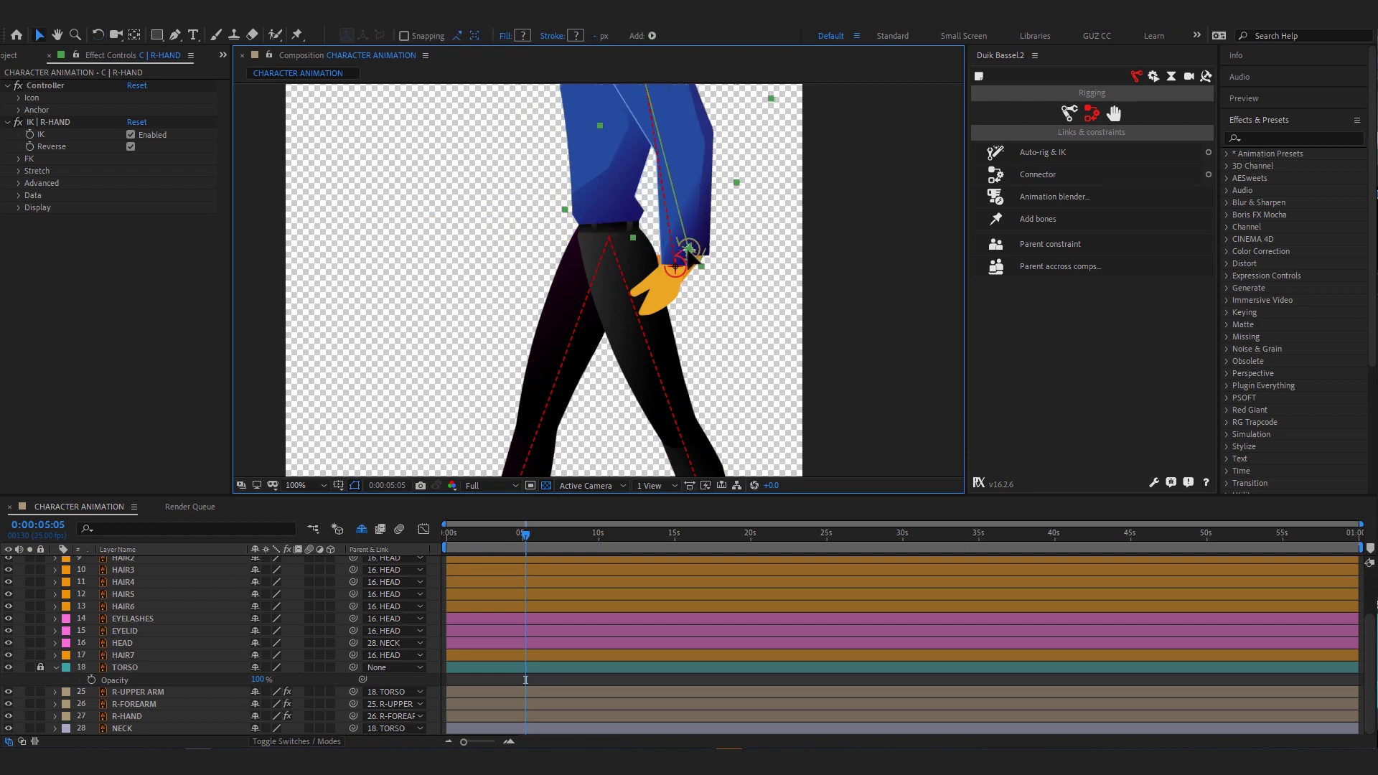
left_click(818, 271)
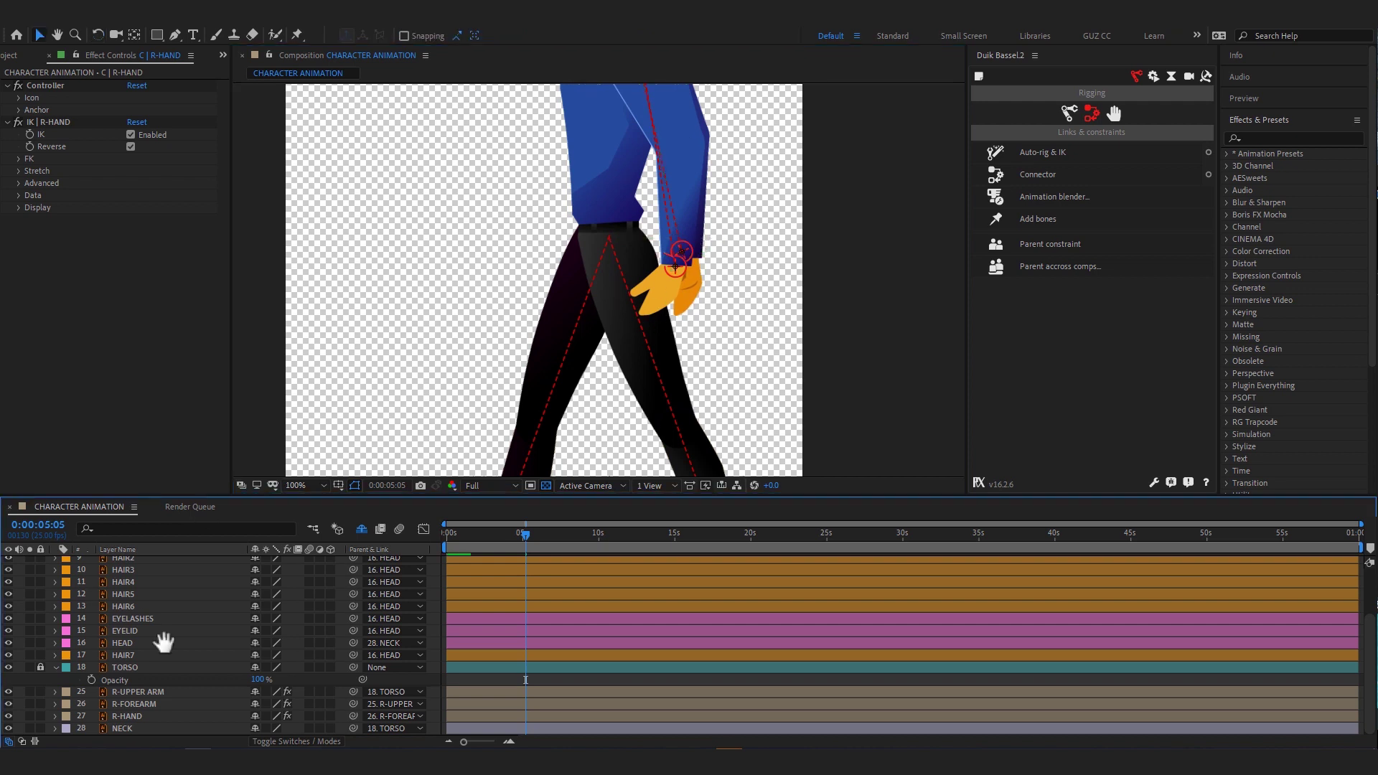
scroll(159, 636, "up", 3)
- Move the C | L-HAND controller forward in front of the body and rotate it level
left_click(160, 563)
left_click(170, 597)
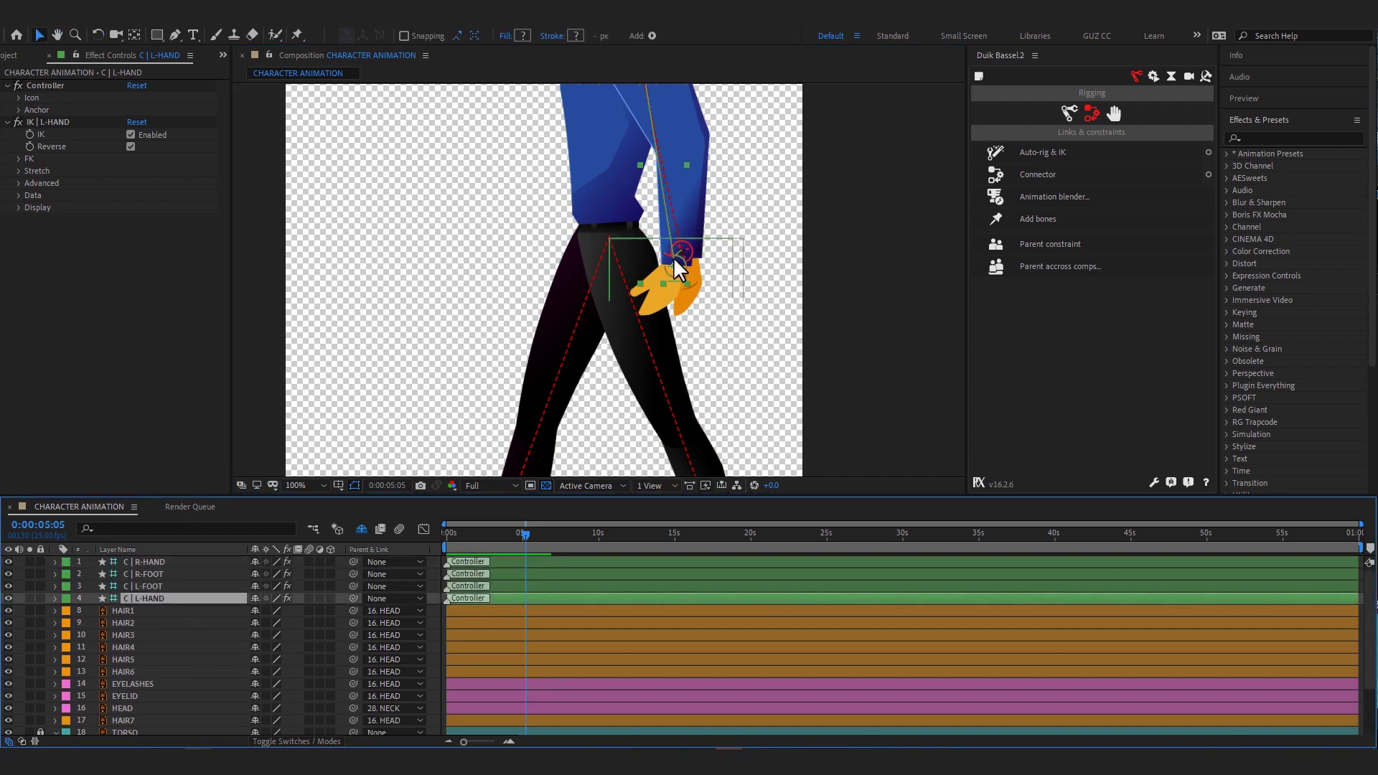
left_click_drag(635, 276, 493, 256)
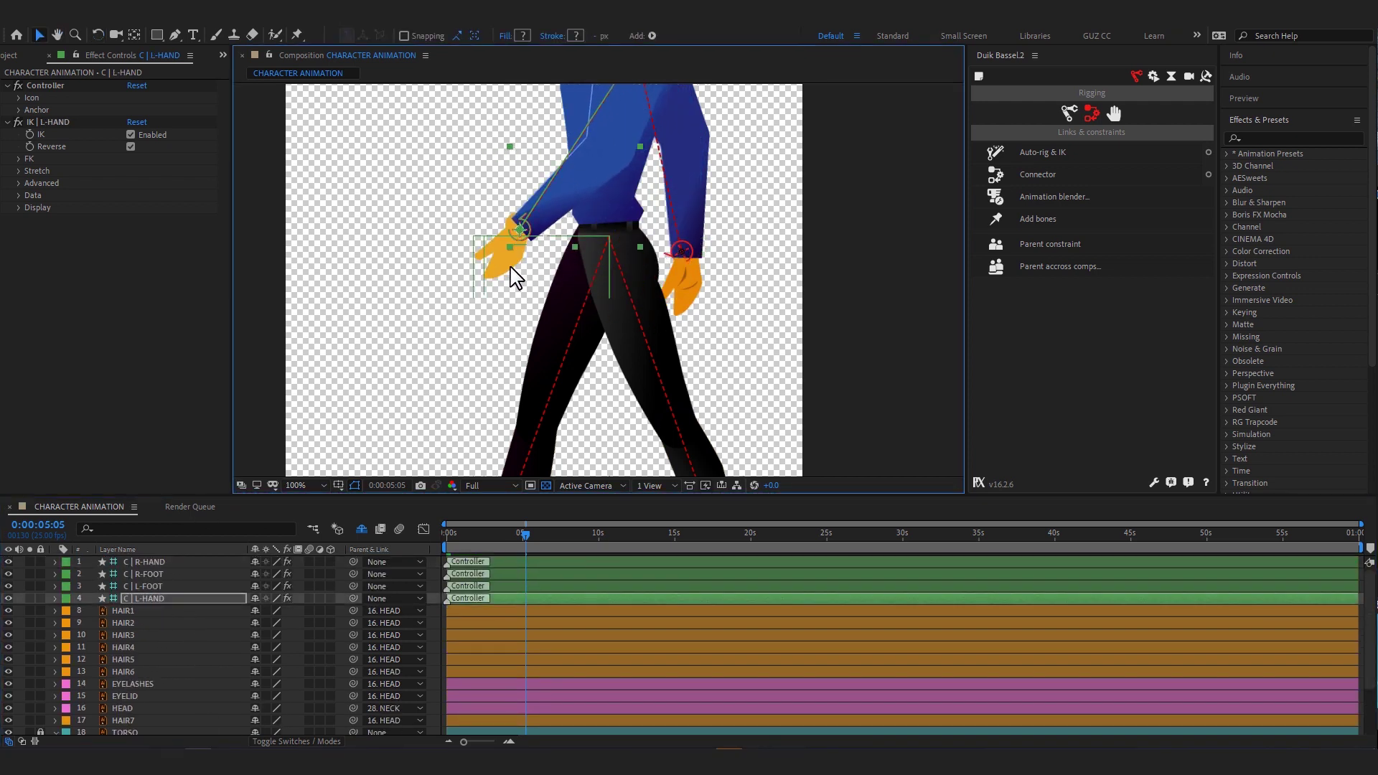
left_click(482, 267)
key("y")
left_click(499, 231)
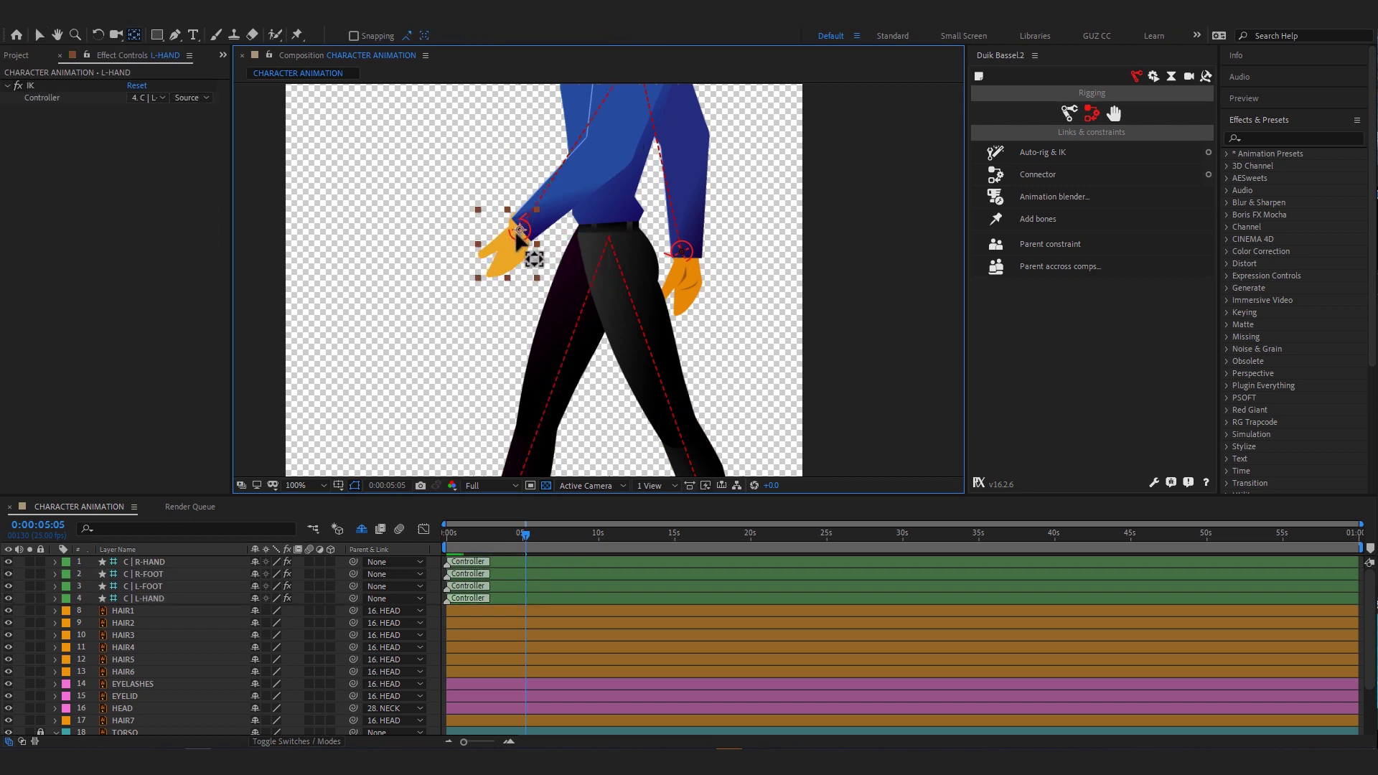
left_click(519, 230)
key("w")
left_click_drag(531, 255, 674, 352)
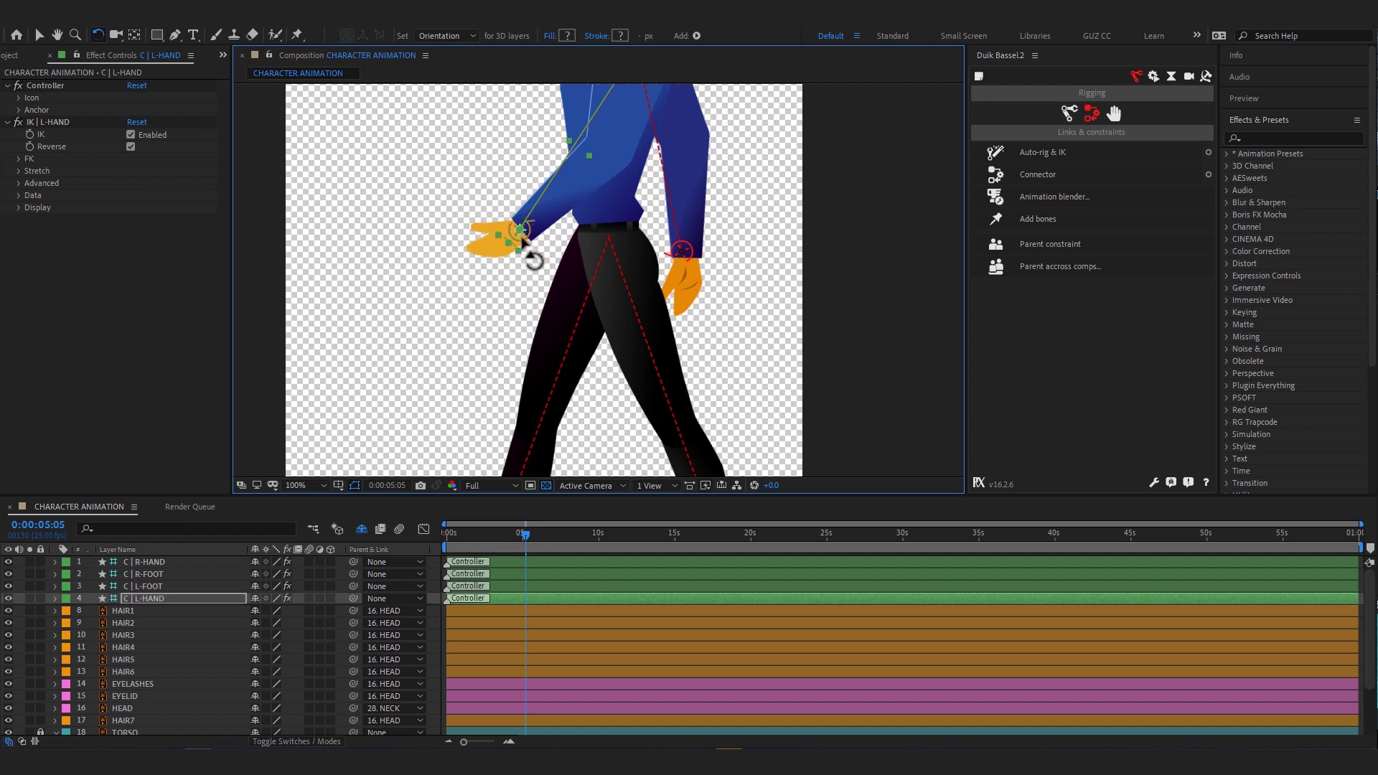
scroll(681, 323, "up", 5)
key("v")
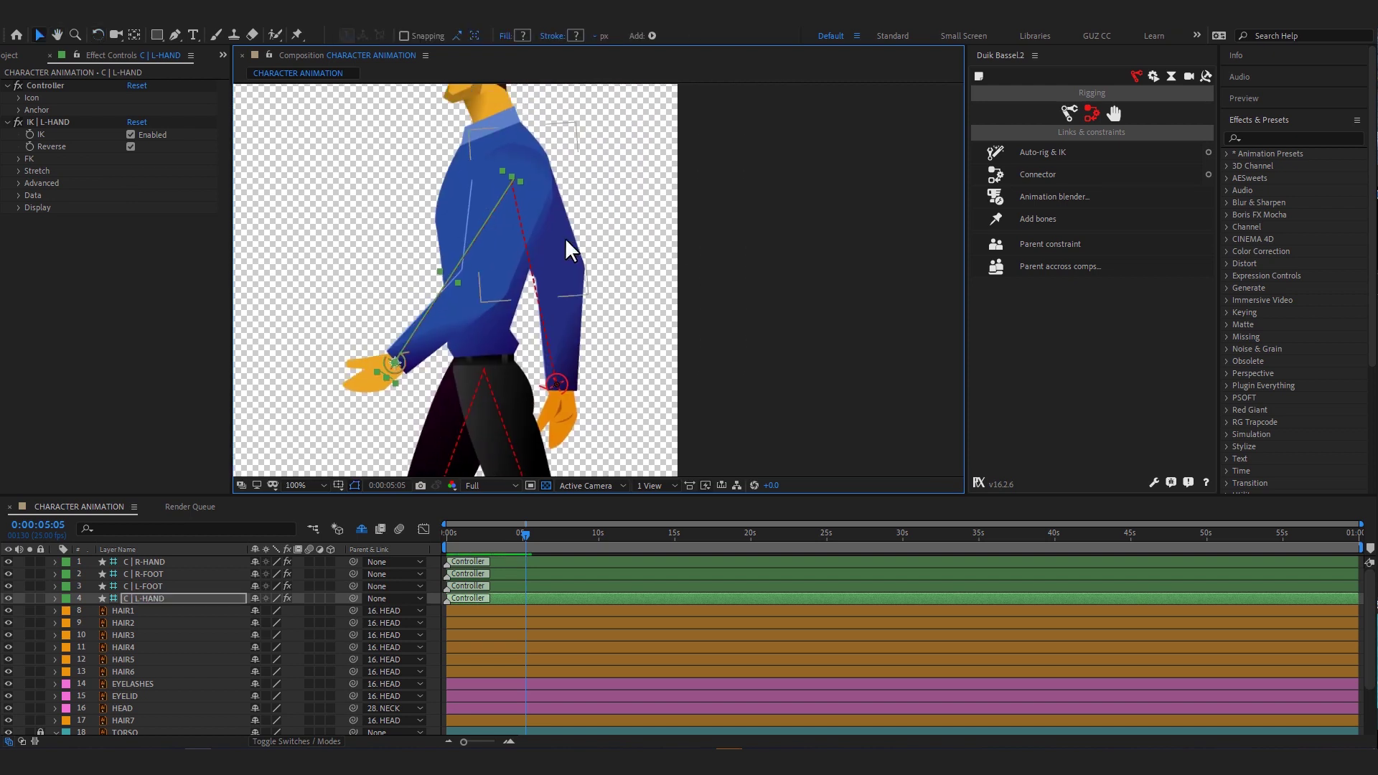
- Nudge and tilt the back upper arm, and fine-tune both hand controllers' positions
left_click(566, 239)
left_click_drag(571, 239, 567, 237)
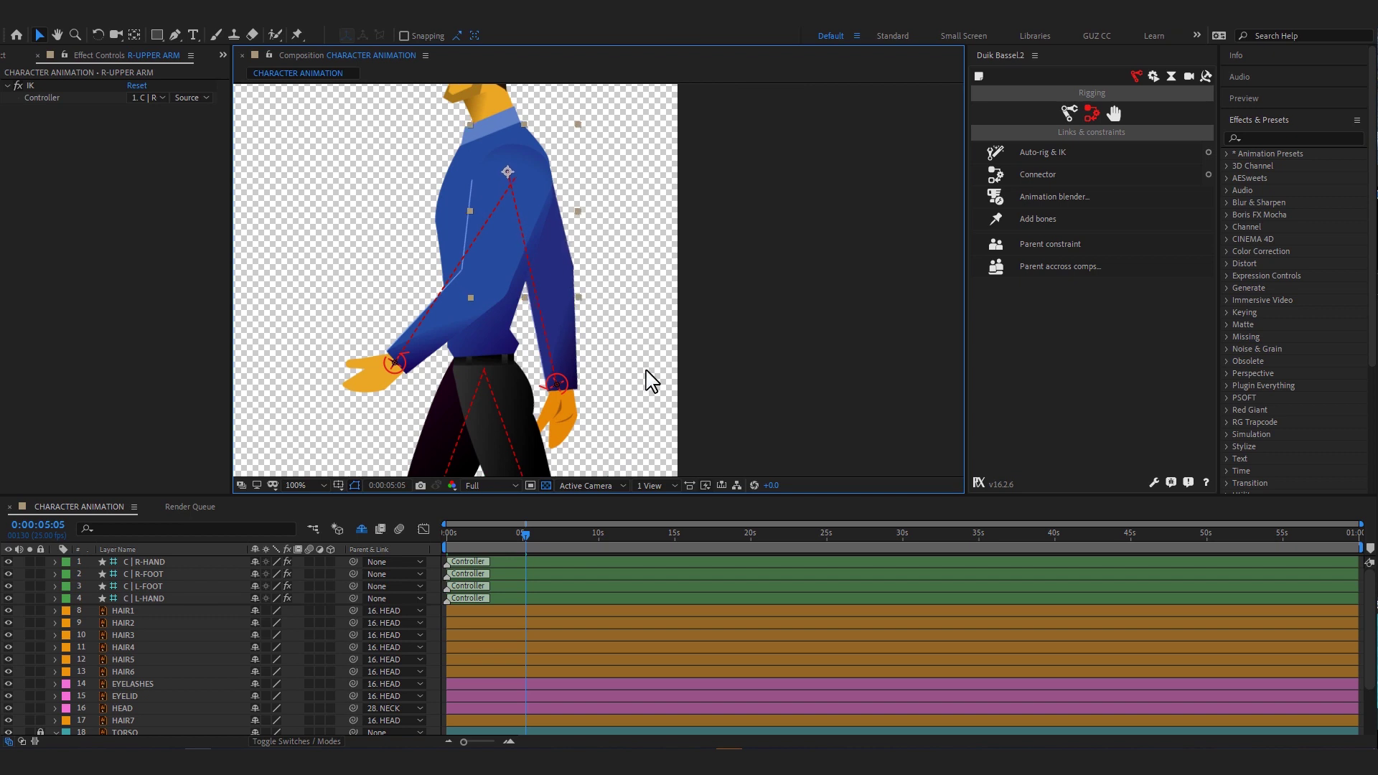
left_click_drag(649, 357, 660, 325)
left_click(554, 386)
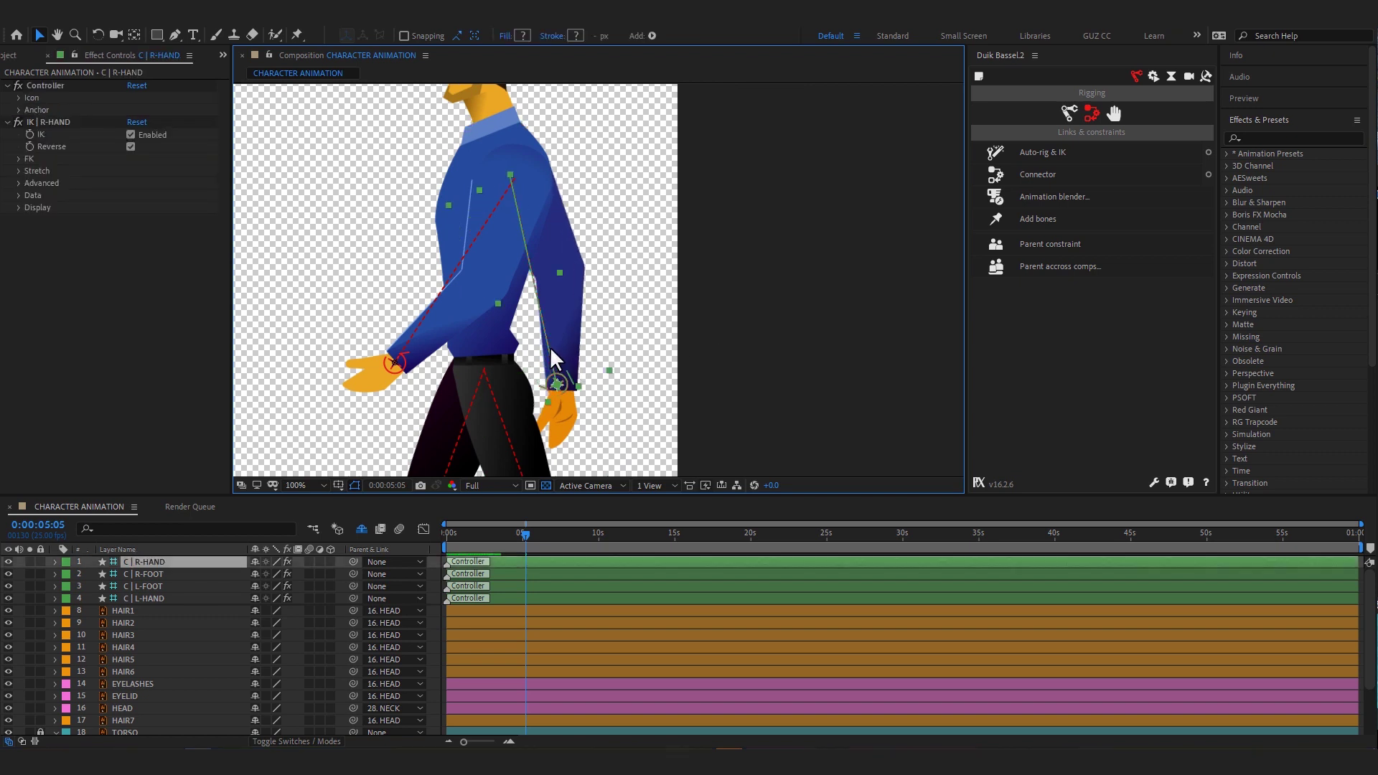
left_click_drag(584, 379, 598, 383)
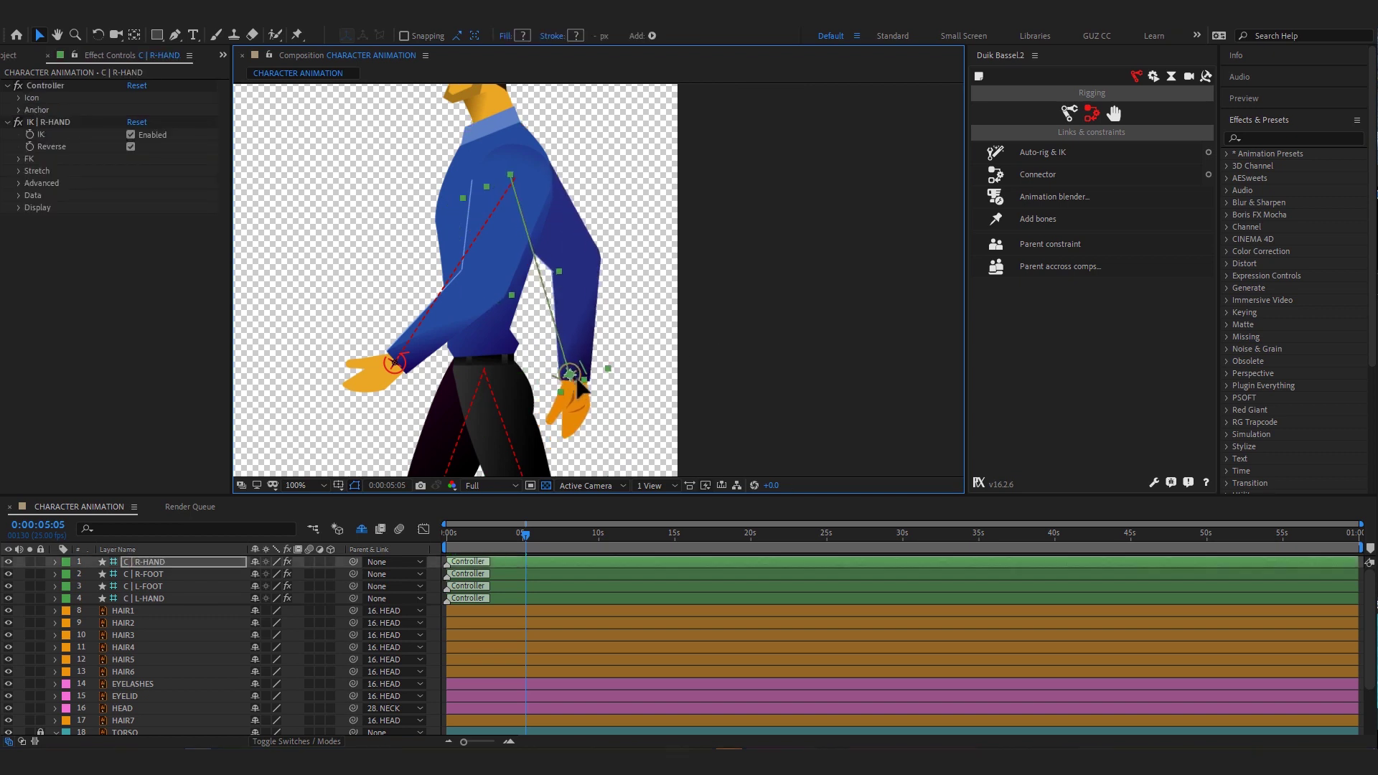
left_click_drag(399, 377, 402, 379)
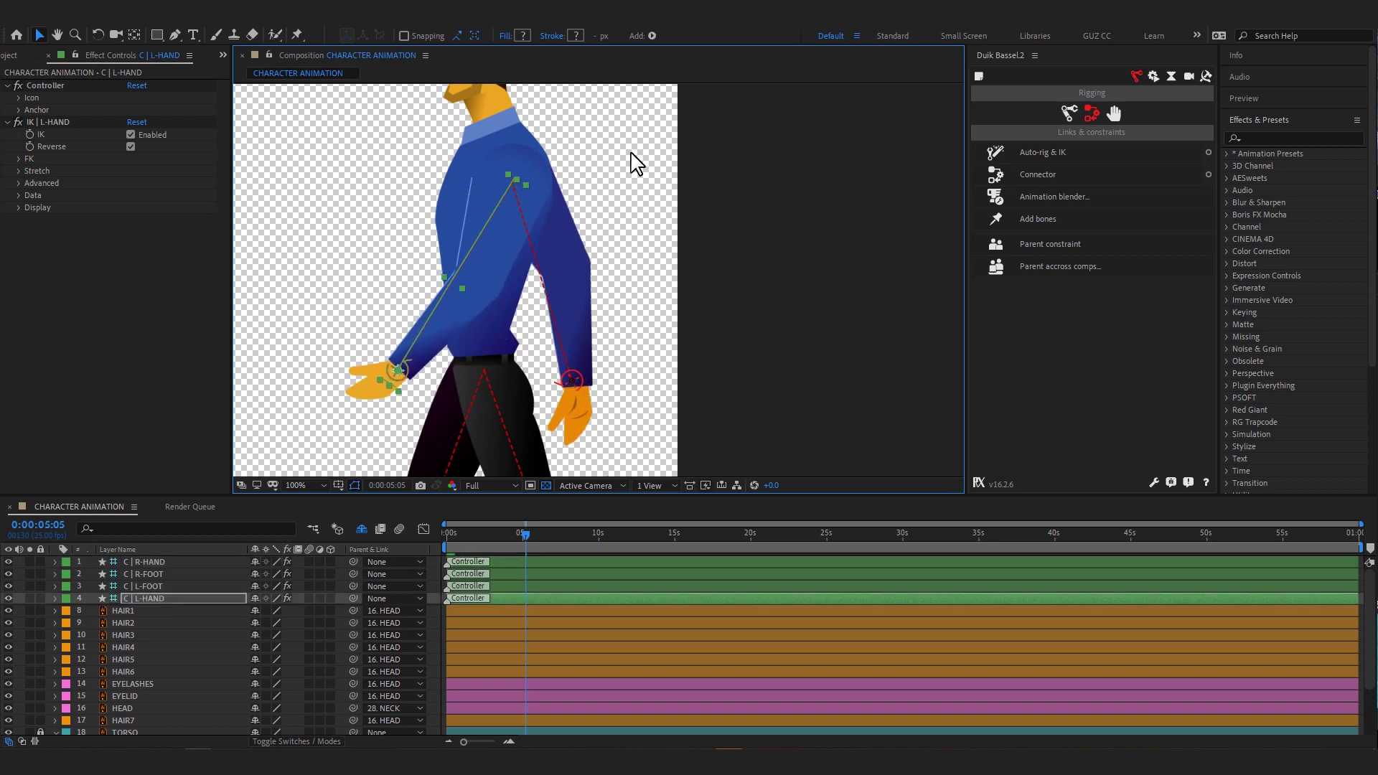
- Pan between the head and hands to check the arm pose, then frame the whole character
left_click(583, 244)
left_click_drag(754, 283, 728, 350)
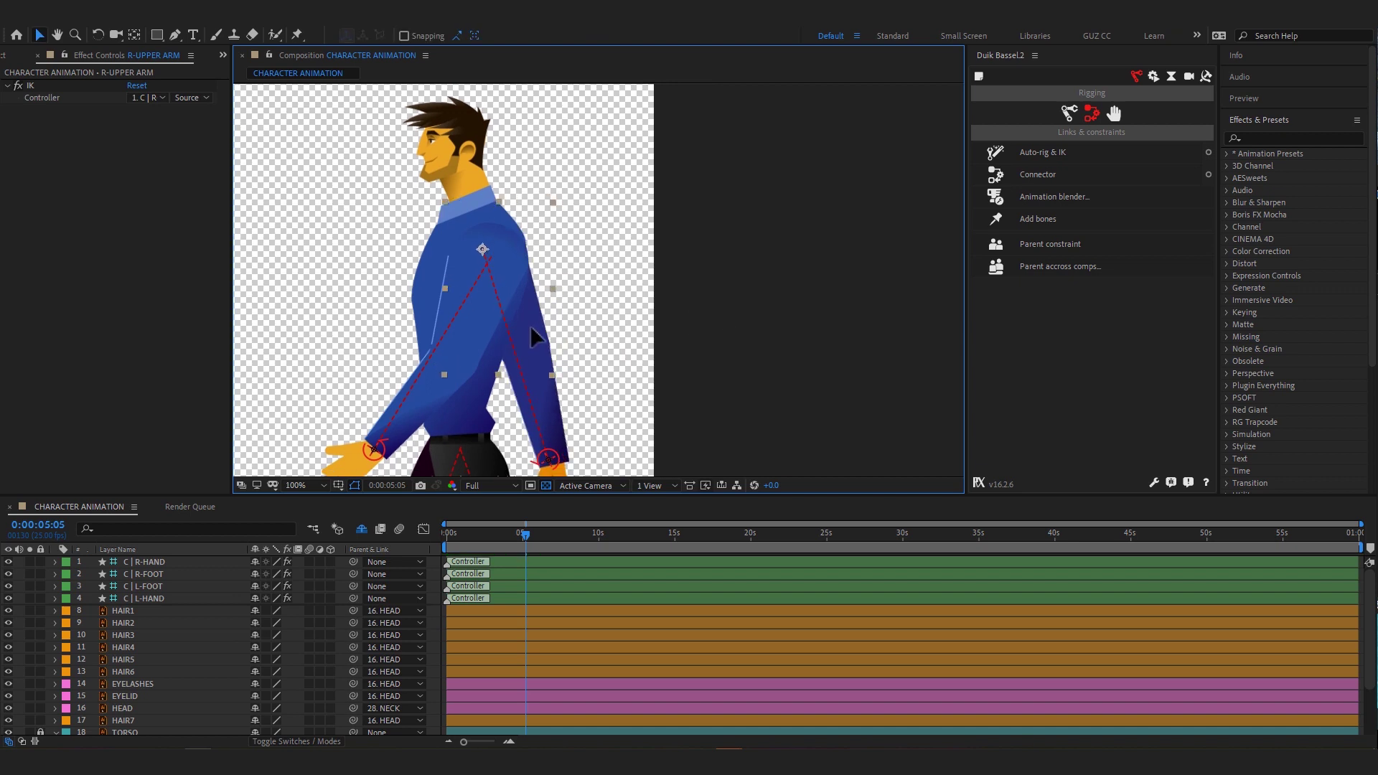
left_click_drag(637, 317, 682, 178)
left_click(594, 305)
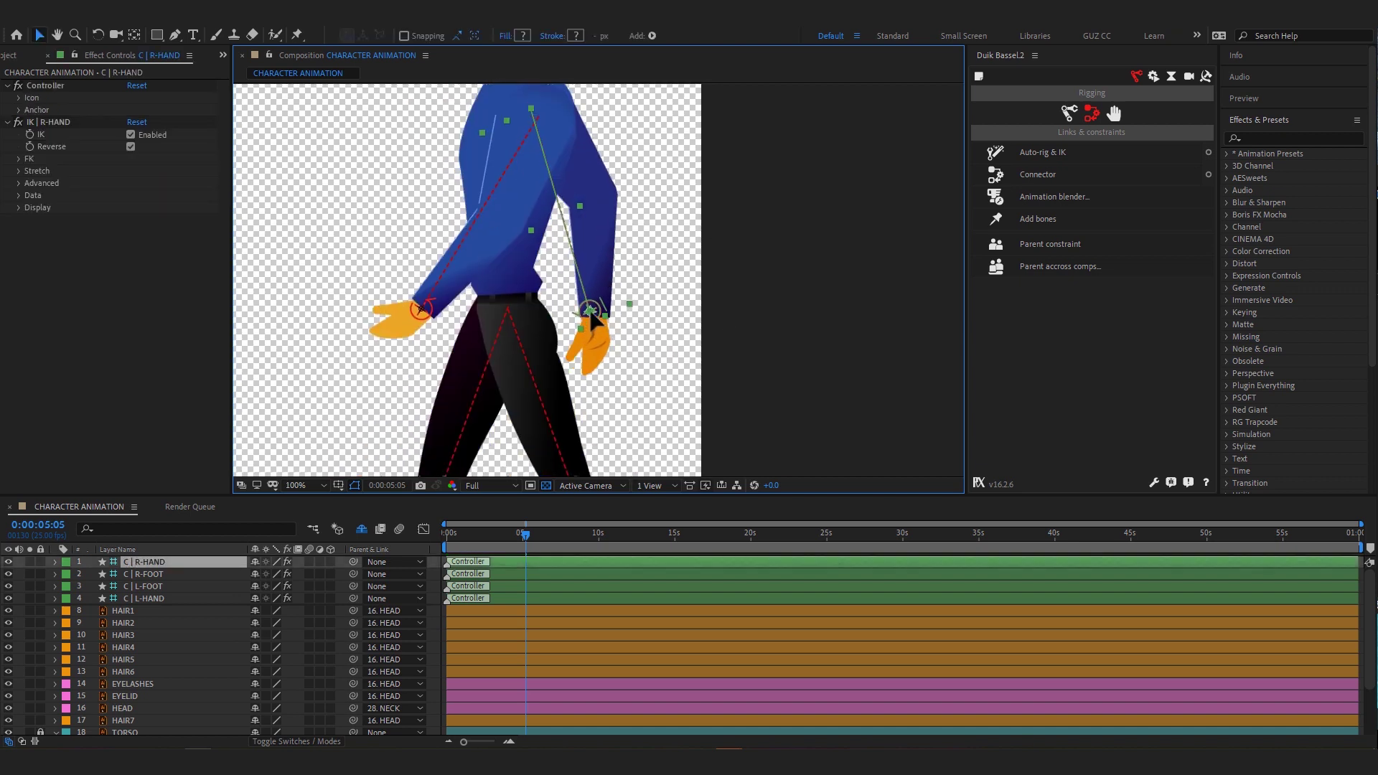
left_click_drag(601, 151, 581, 276)
left_click(587, 274)
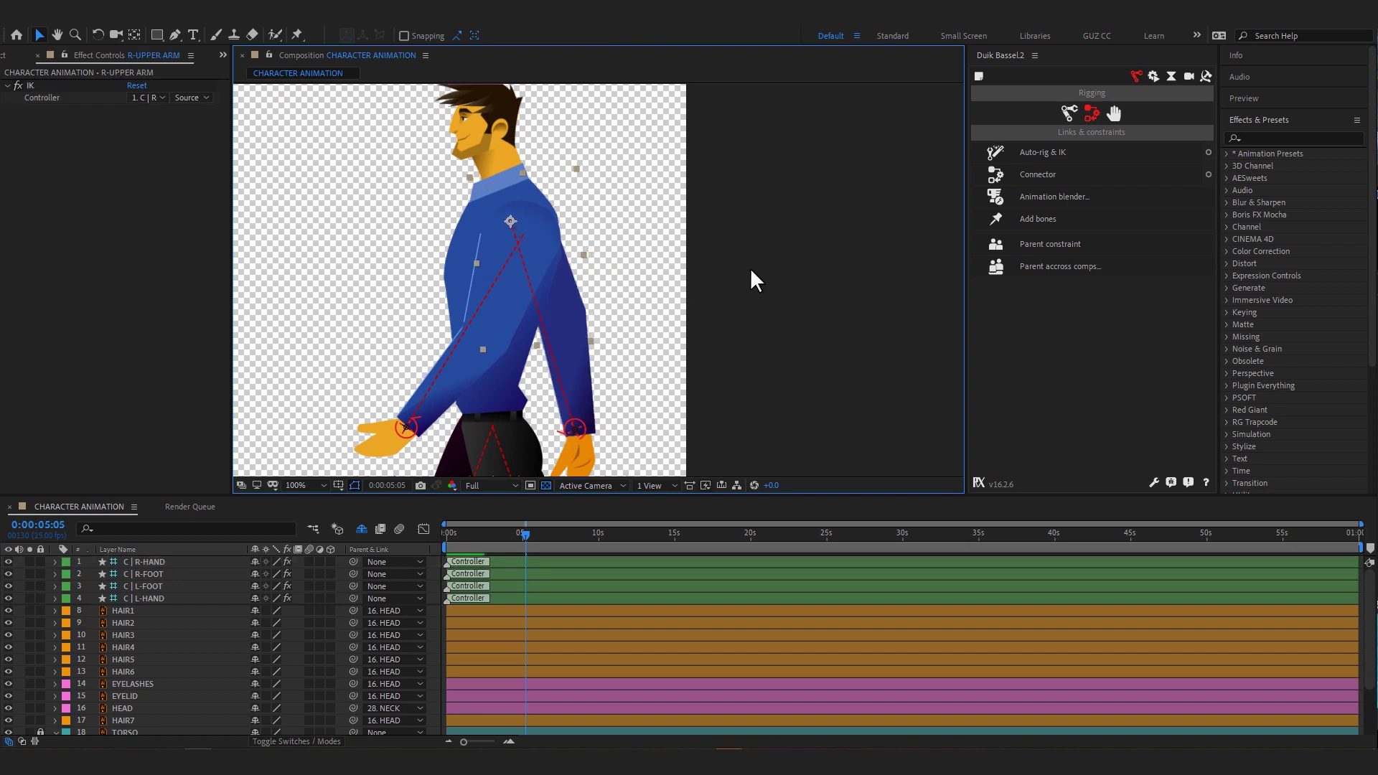
left_click_drag(750, 268, 769, 138)
scroll(661, 251, "down", 2)
mouse_move(661, 252)
left_mouse_down()
mouse_move(629, 237)
mouse_move(689, 265)
left_mouse_up()
- Lower the TORSO layer slightly so the legs bend into a crouch
left_click(471, 204)
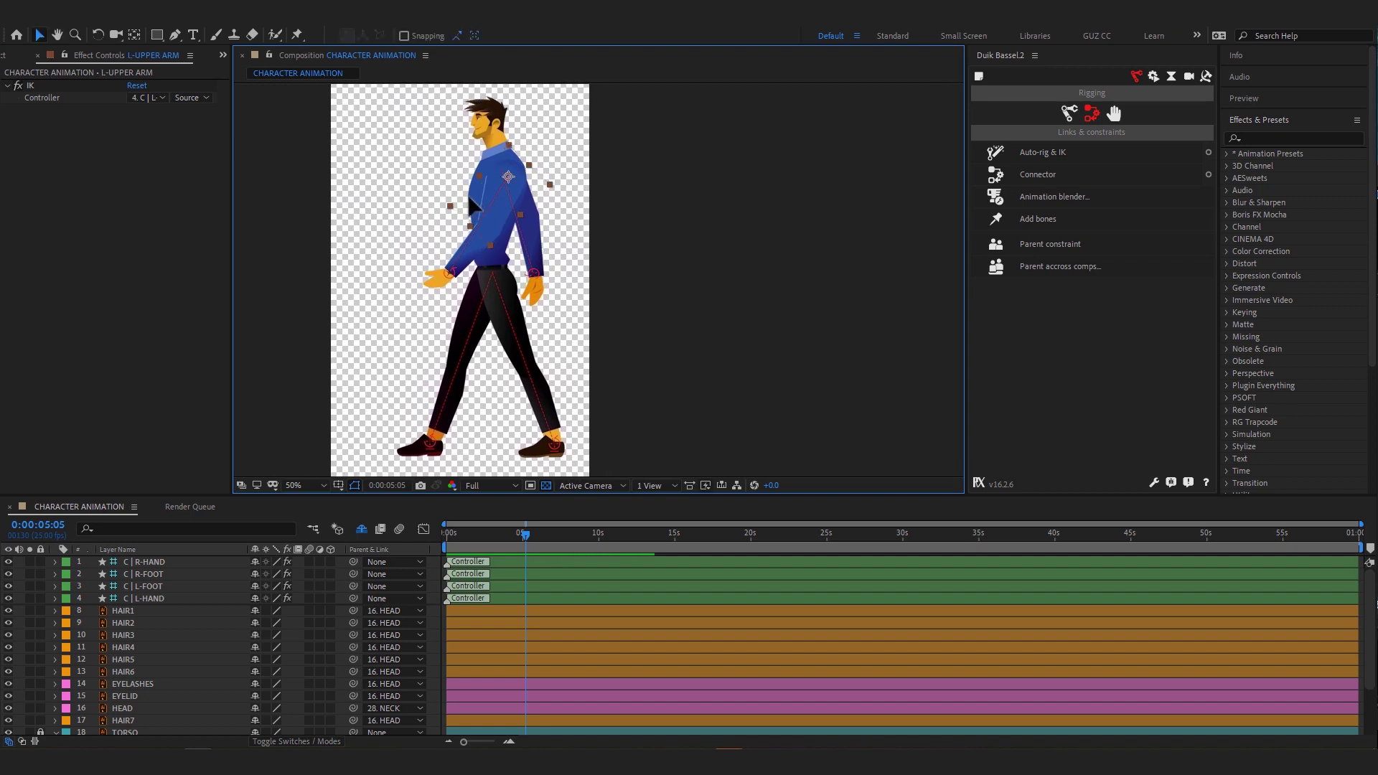
scroll(153, 639, "down", 3)
left_click(152, 667)
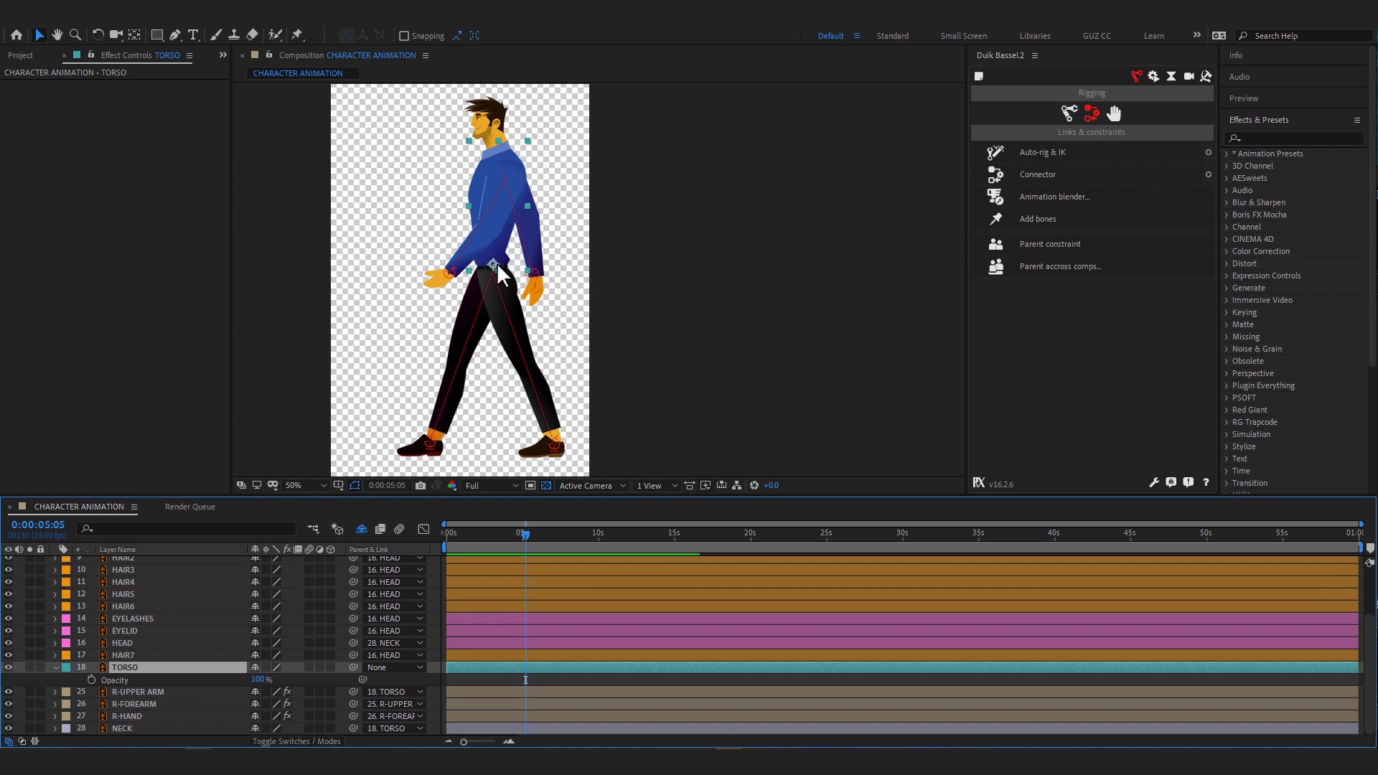
mouse_move(496, 262)
left_mouse_down()
mouse_move(499, 308)
mouse_move(484, 283)
left_mouse_up()
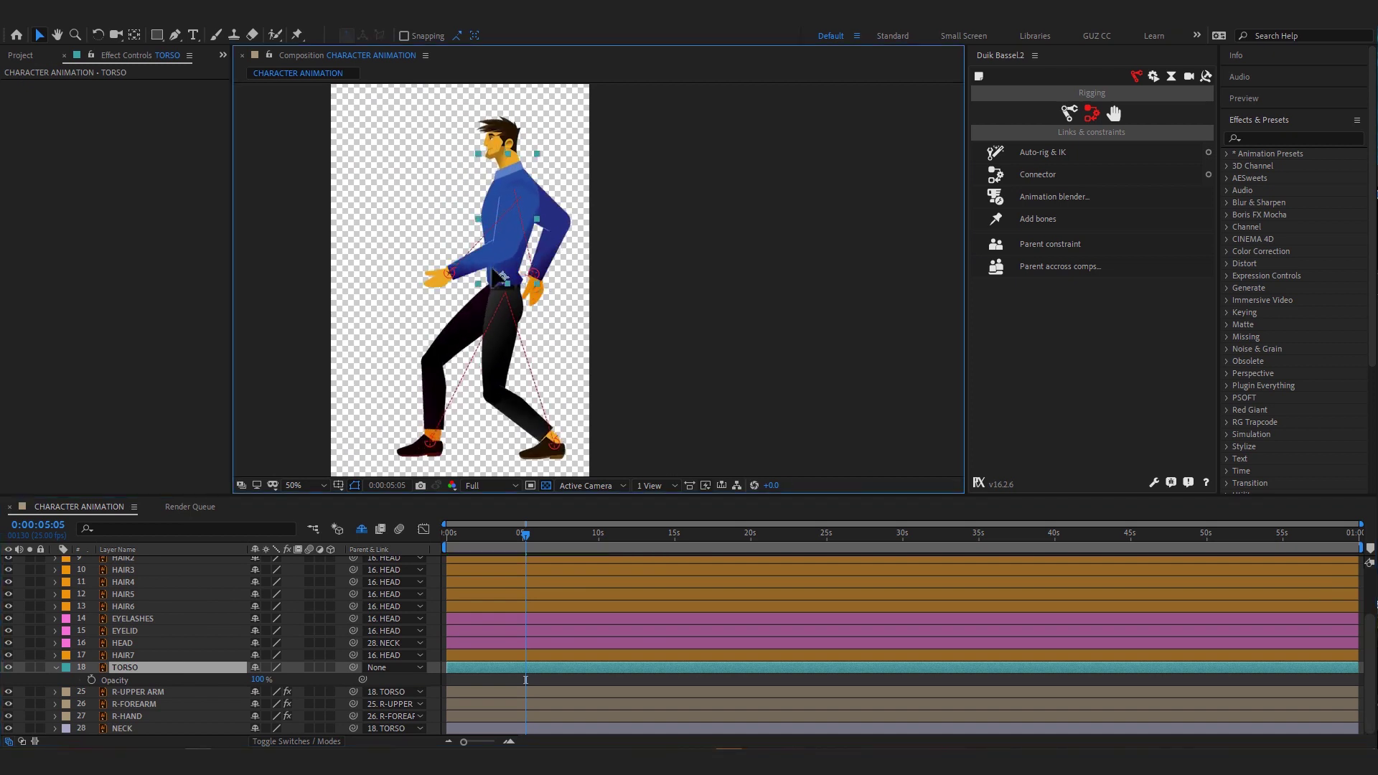
- Parent the C | R-HAND and C | L-HAND controllers to 18. TORSO
scroll(144, 645, "up", 5)
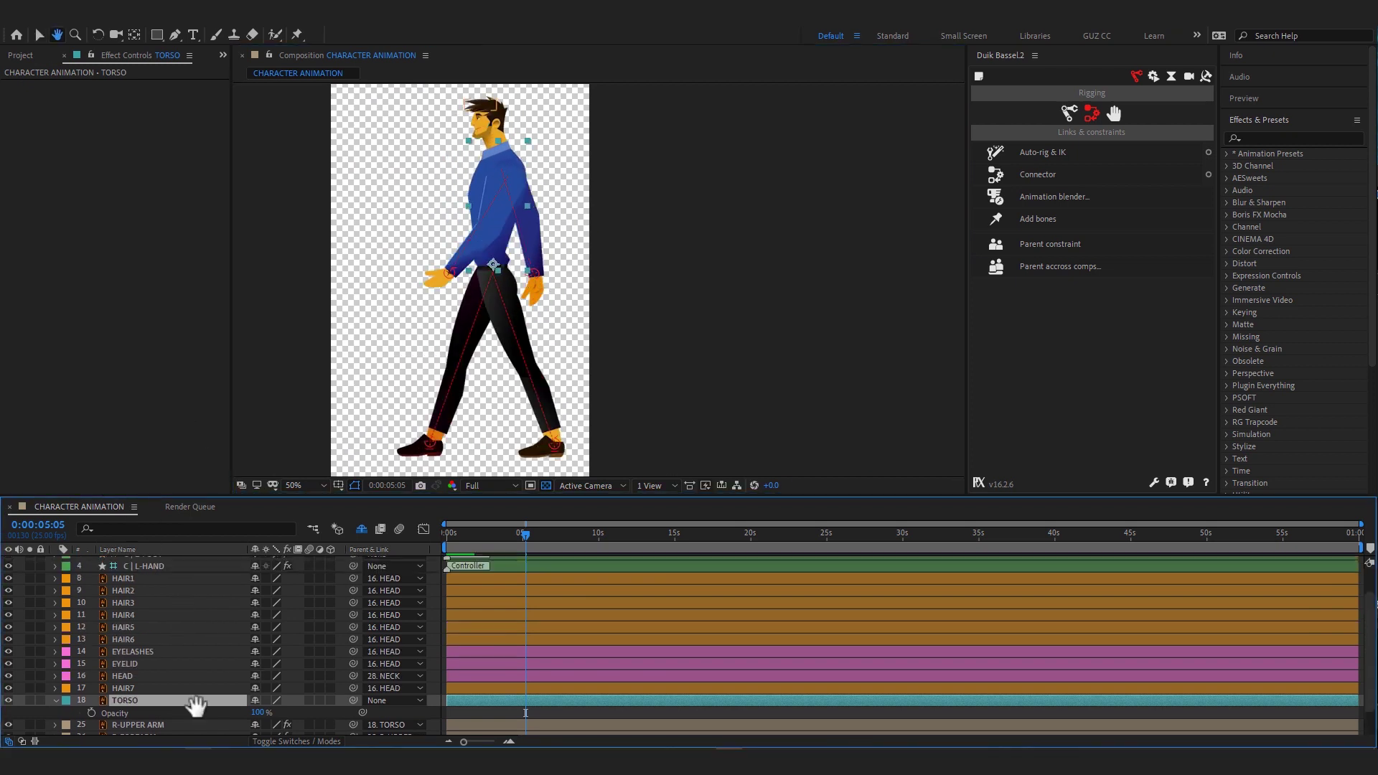
left_click(165, 562)
left_click(172, 597, "ctrl")
left_click(387, 561)
left_click(460, 391)
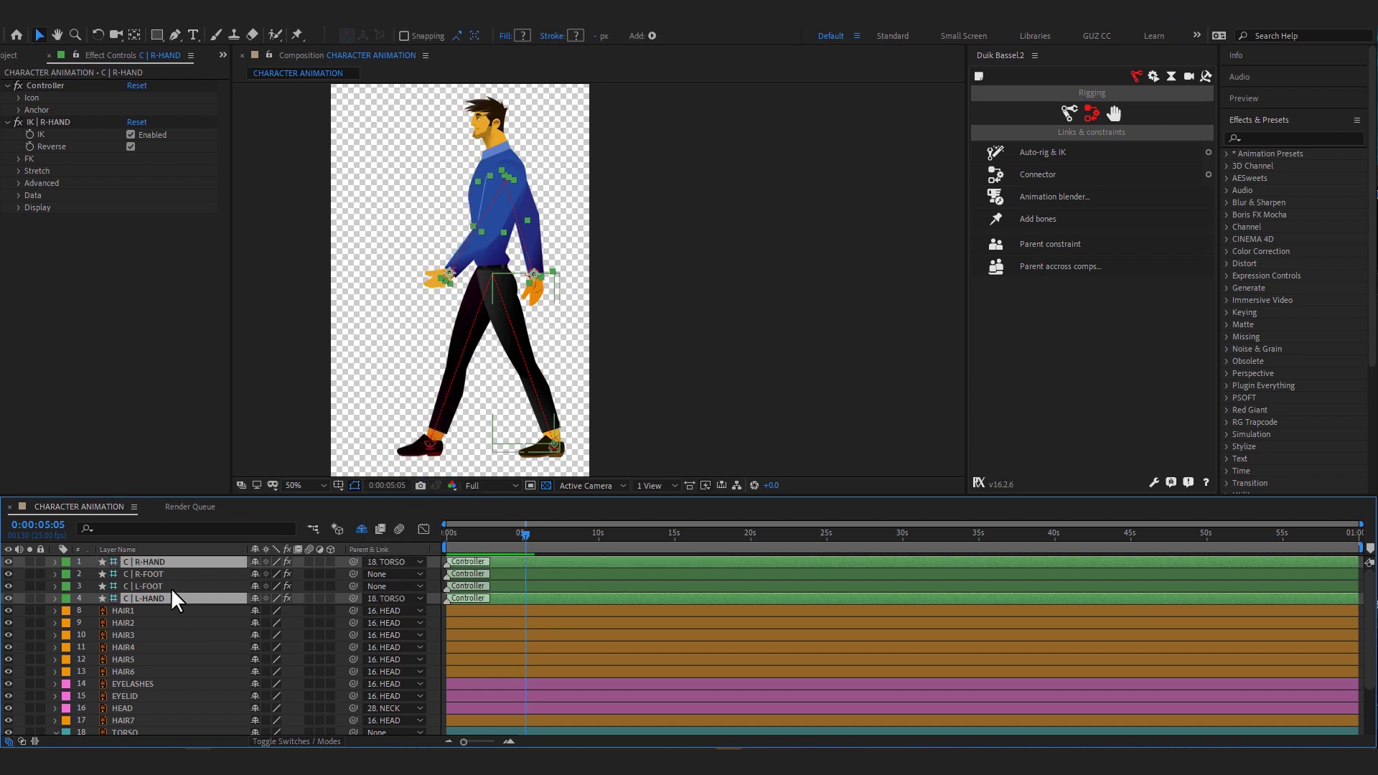
left_click(170, 586)
left_click(139, 668)
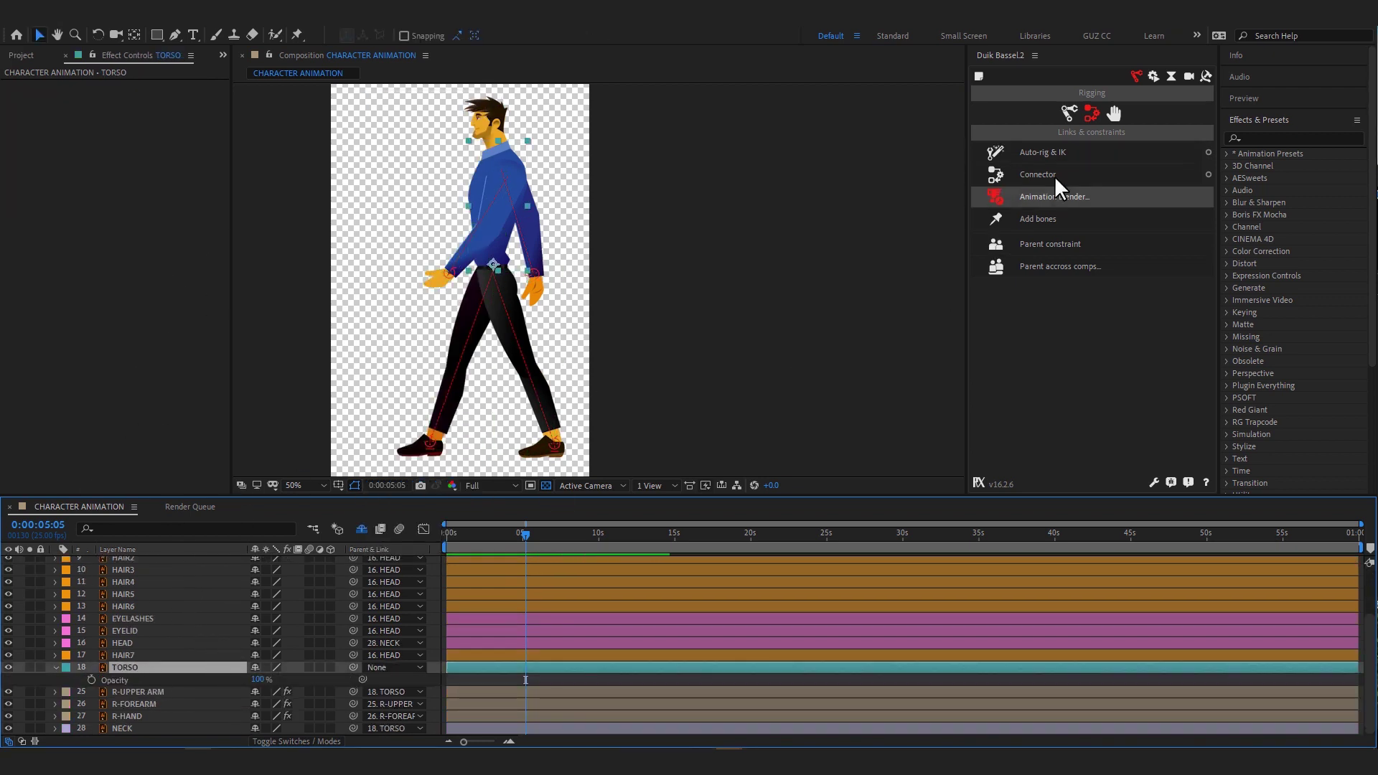
- Create a Duik move controller for the torso at 196% size, coloured yellow
left_click(1114, 113)
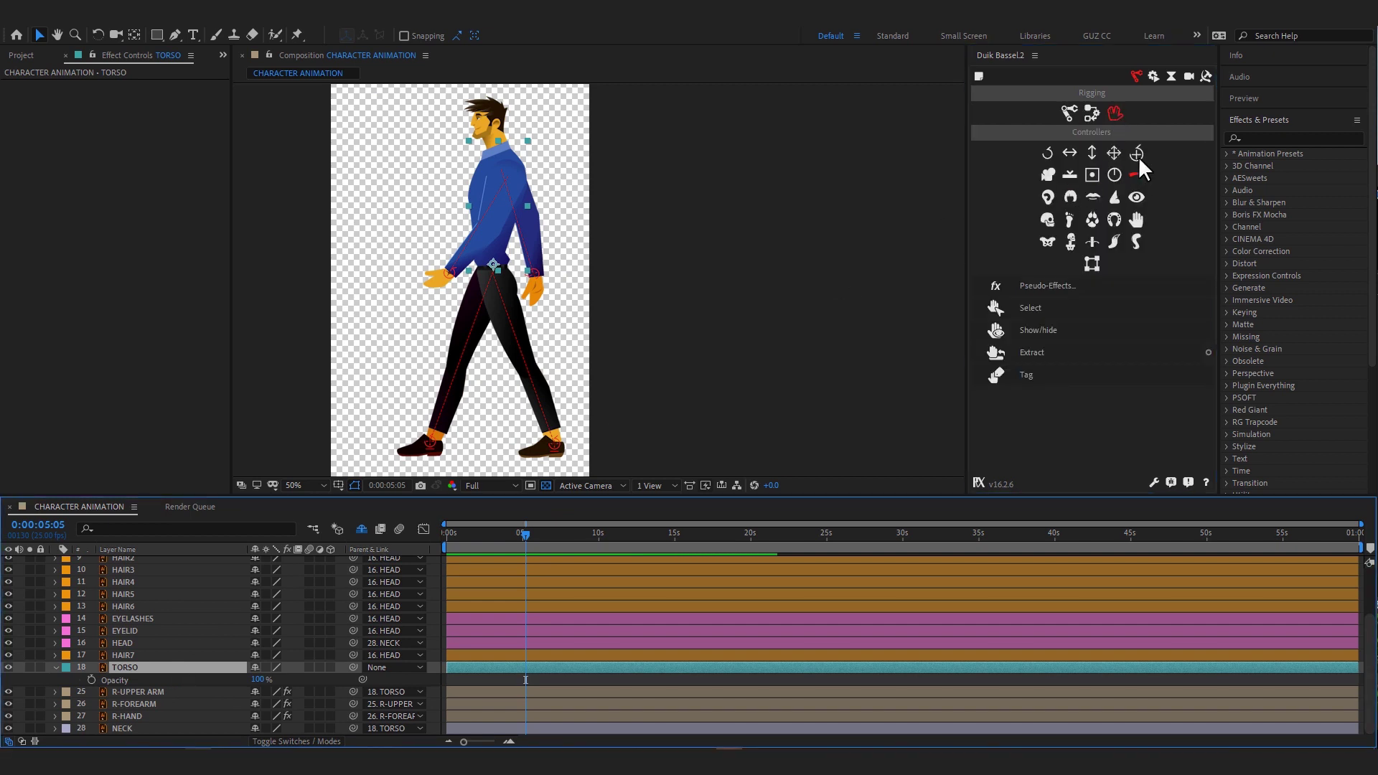
left_click(1112, 151)
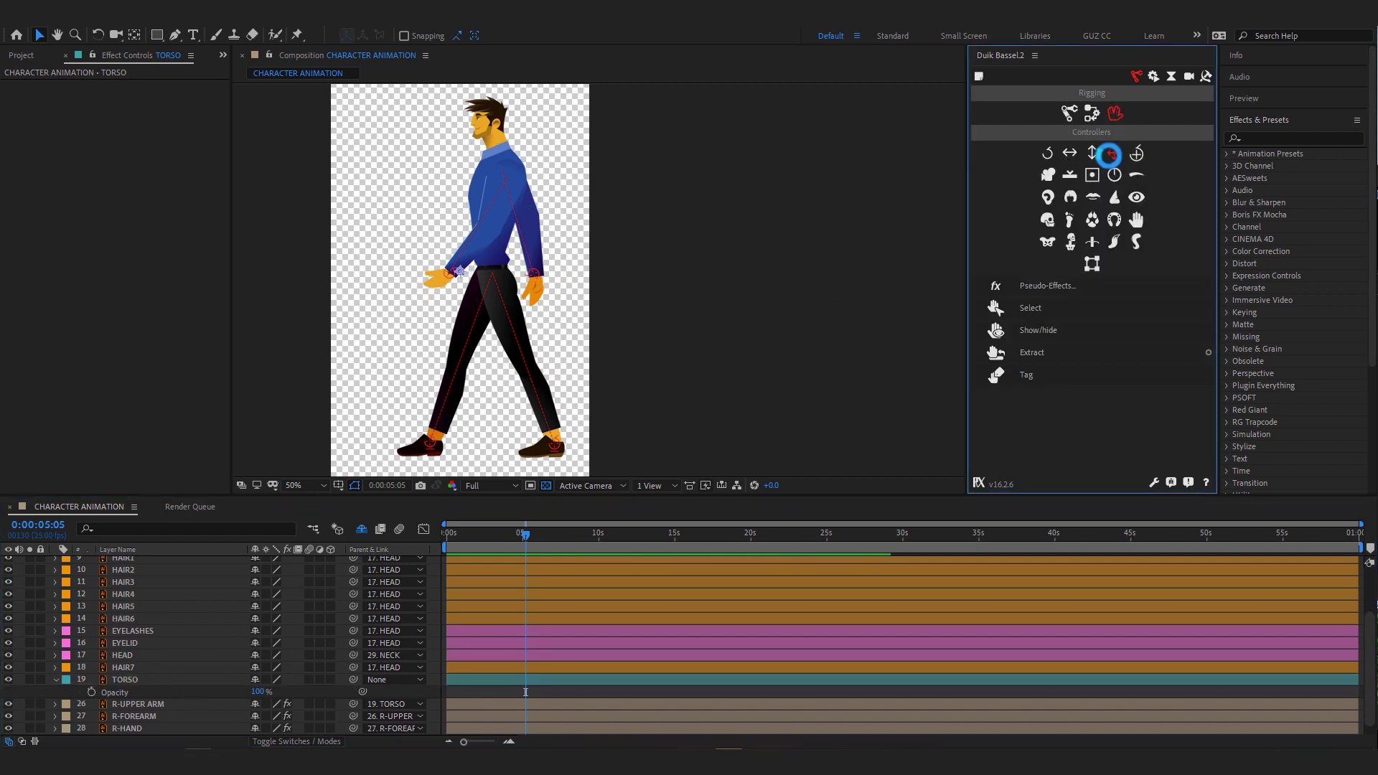
left_click_drag(140, 135, 141, 135)
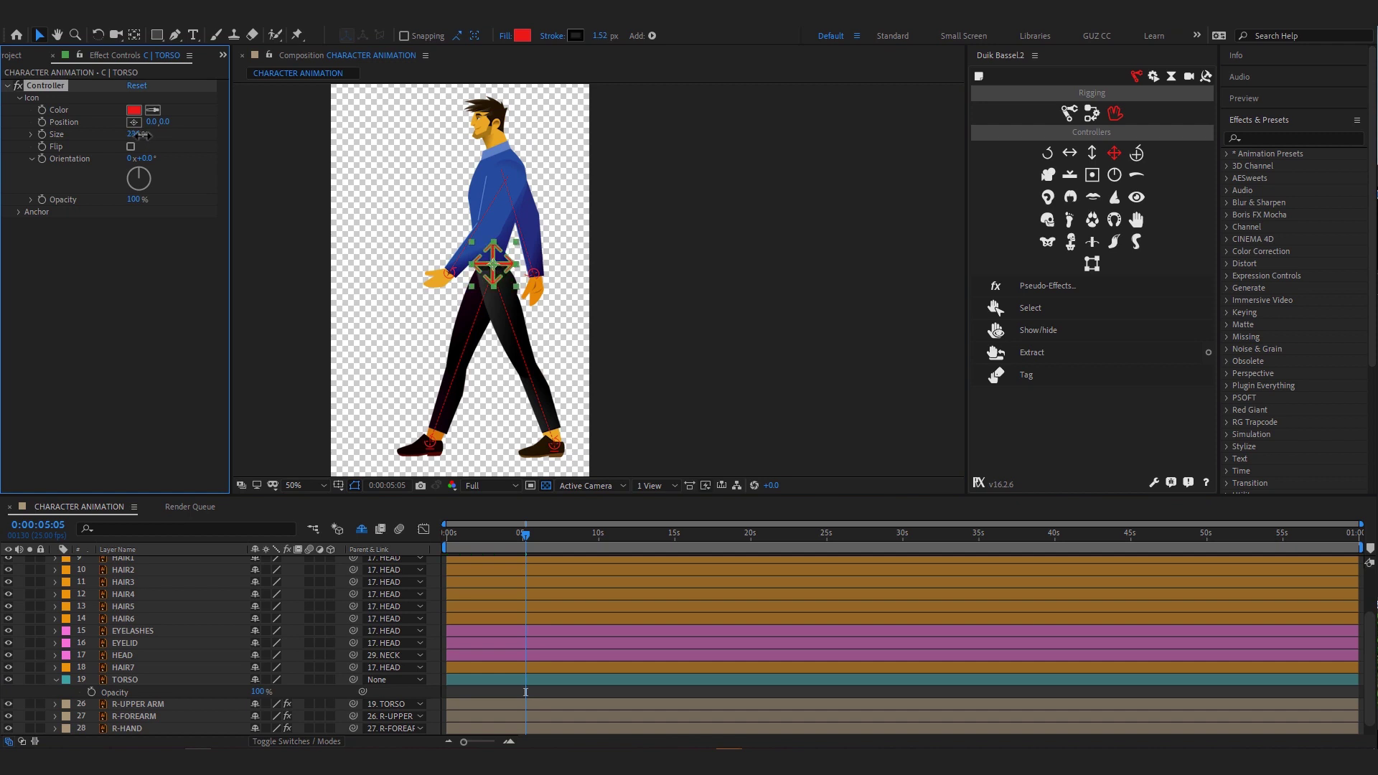
left_click(522, 36)
left_click(1142, 314)
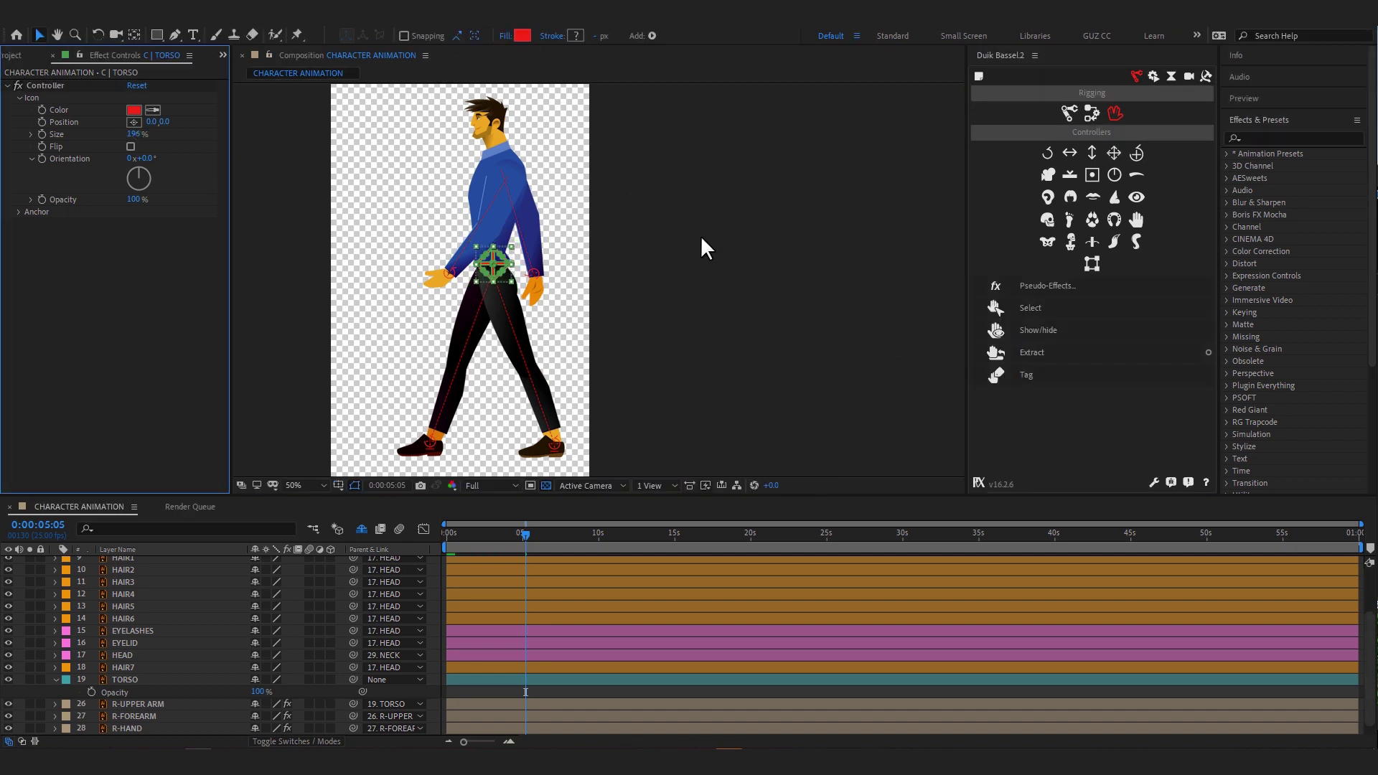
left_click(133, 110)
left_click(1033, 469)
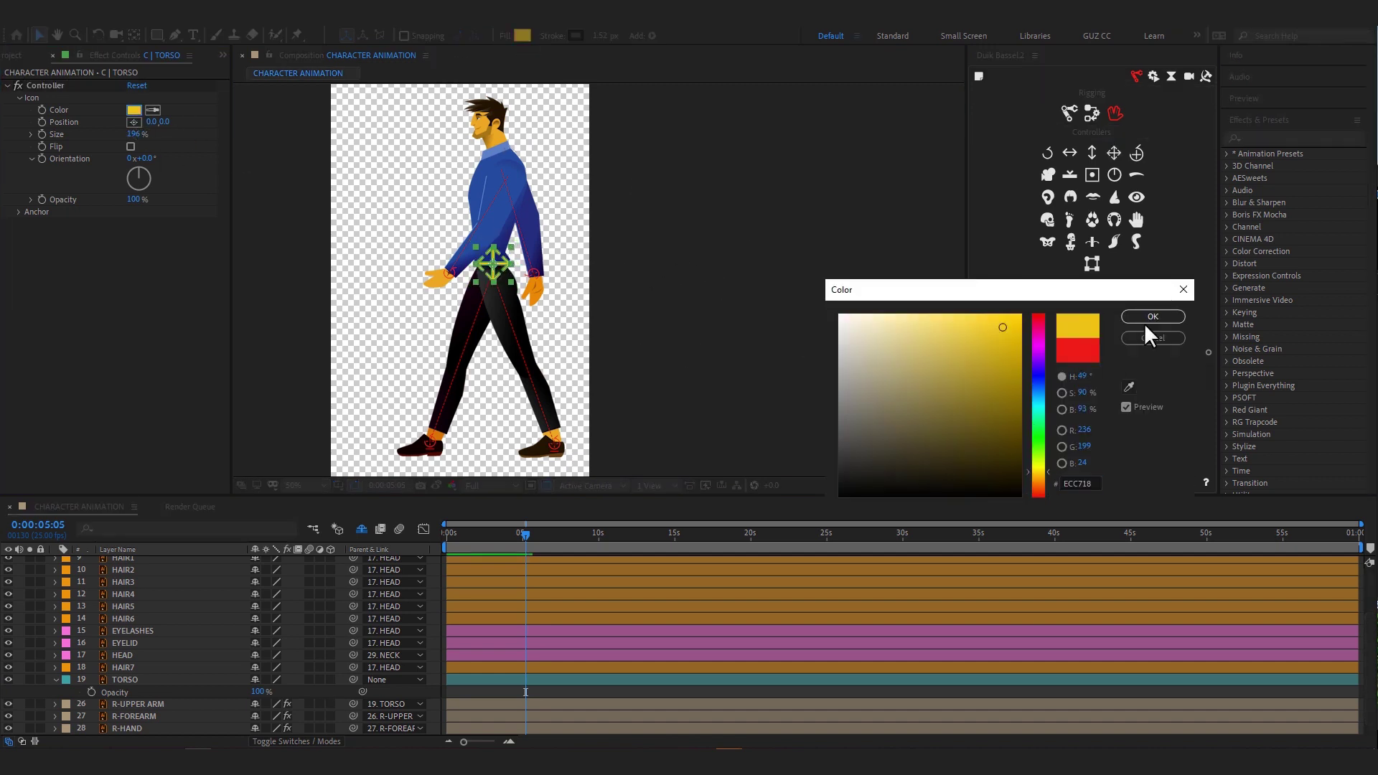
left_click(1143, 320)
- Parent TORSO to the C | TORSO controller and move the controller down slightly
left_click(380, 679)
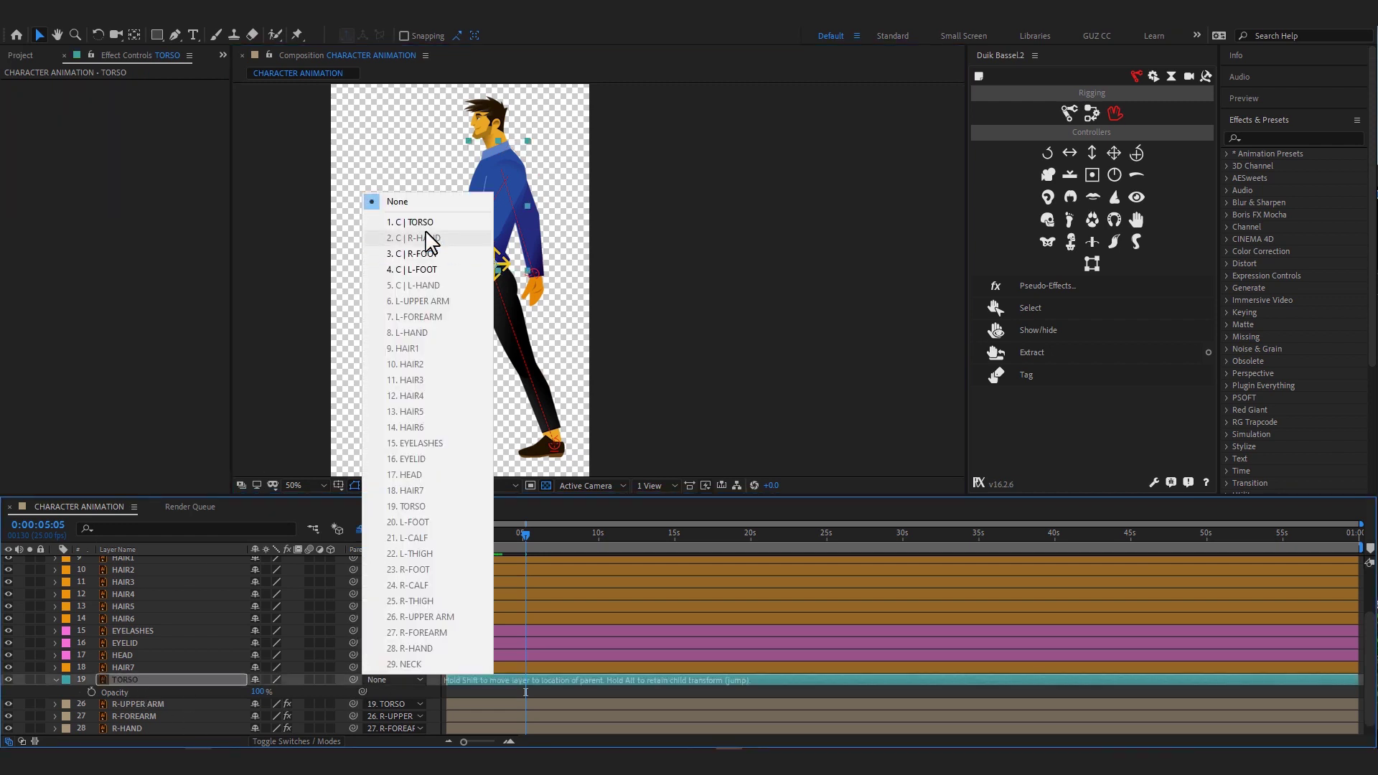
left_click(420, 224)
scroll(185, 606, "up", 3)
left_click(147, 562)
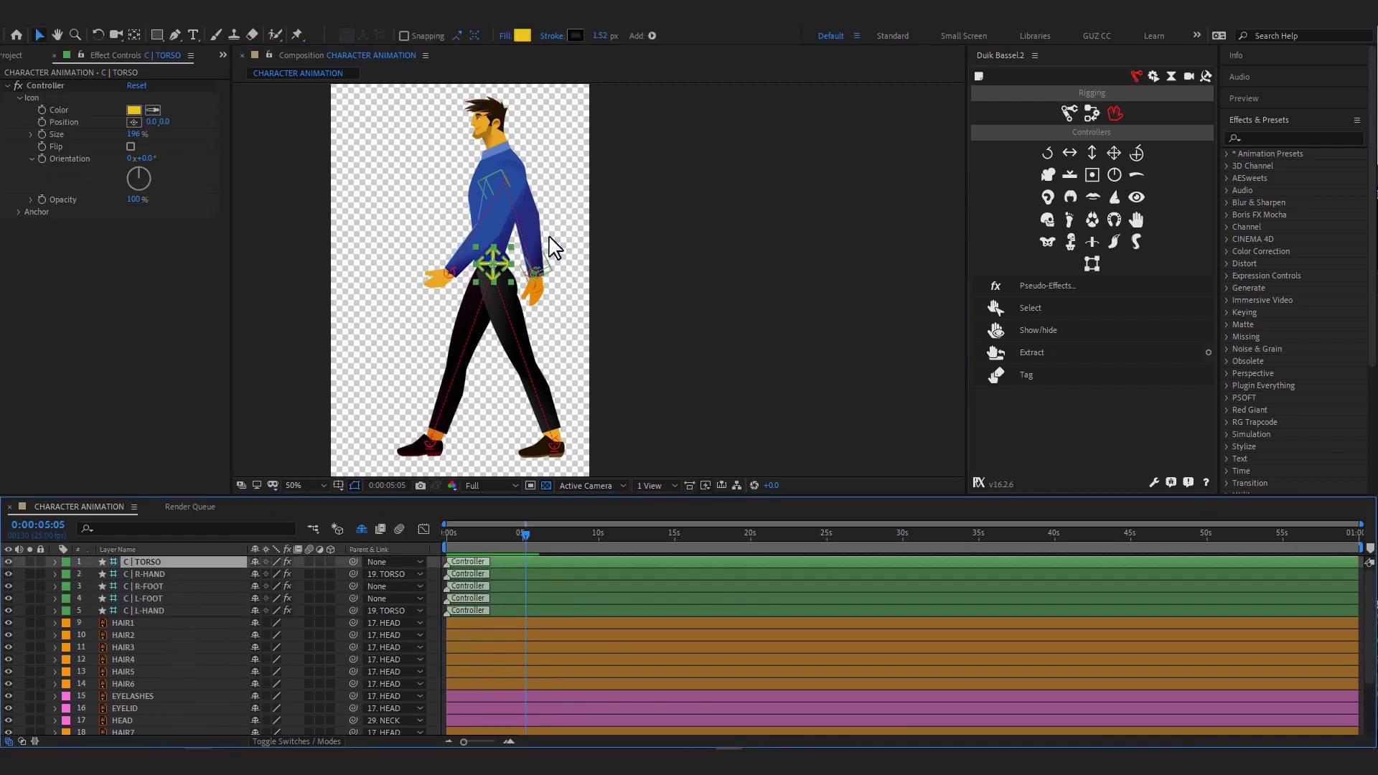
mouse_move(539, 272)
left_mouse_down()
mouse_move(534, 314)
mouse_move(548, 323)
left_mouse_up()
- Set a Position keyframe on C | TORSO at 0:00
key("Home")
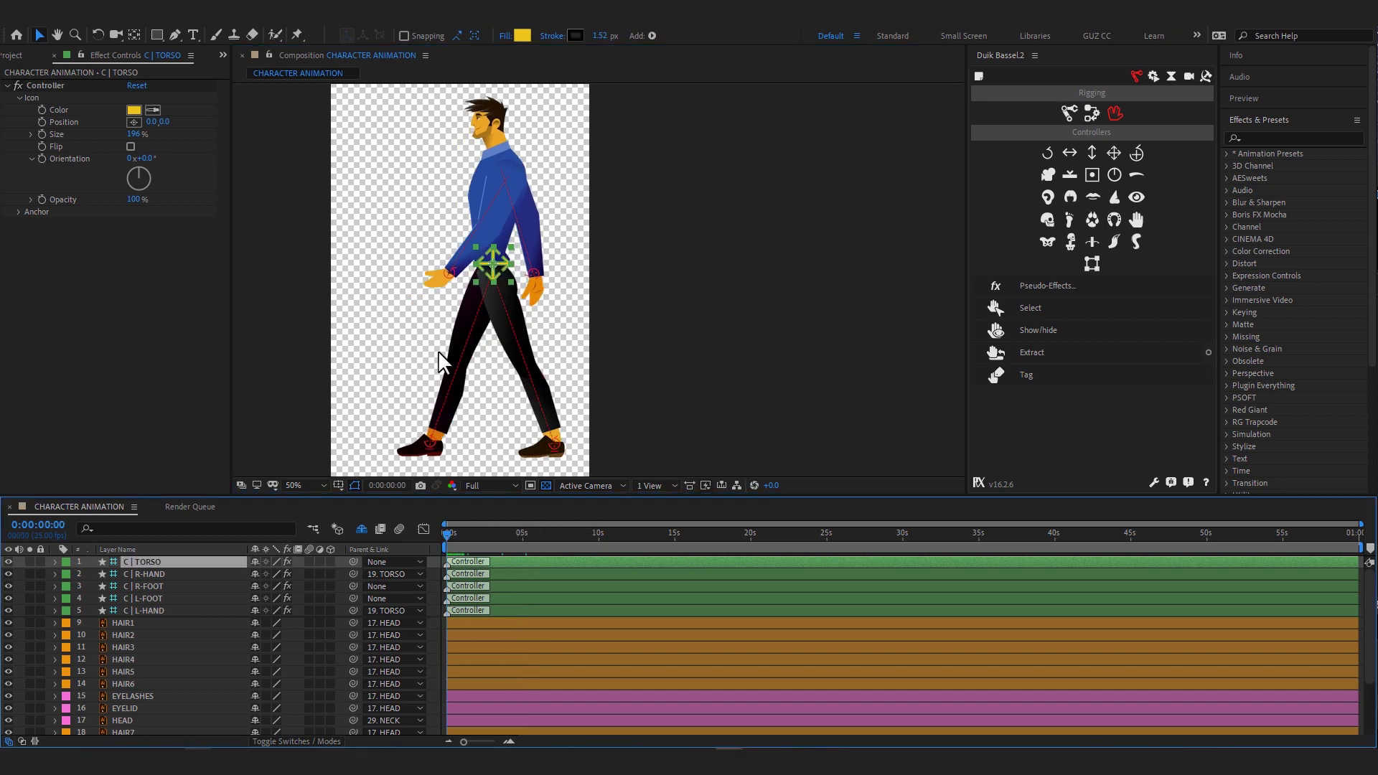
key("p")
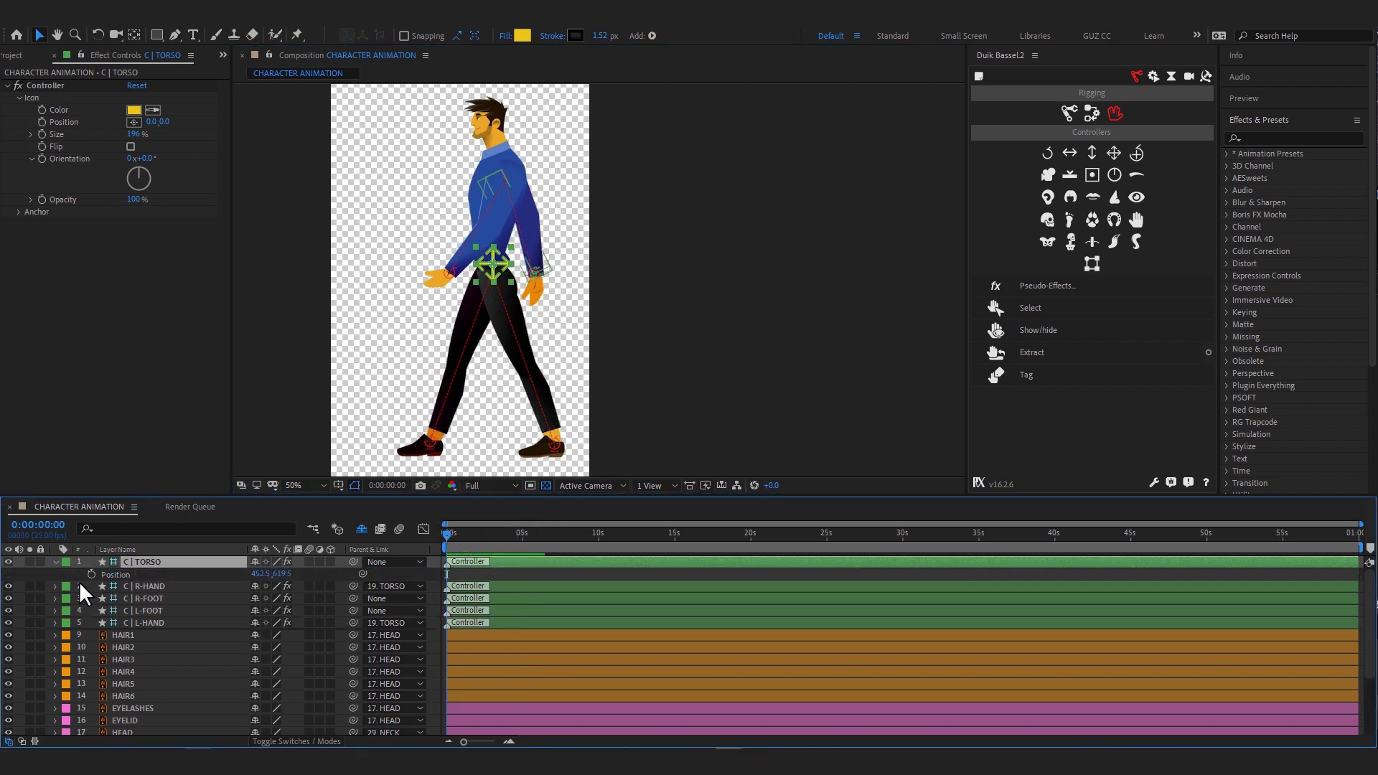
key("equal")
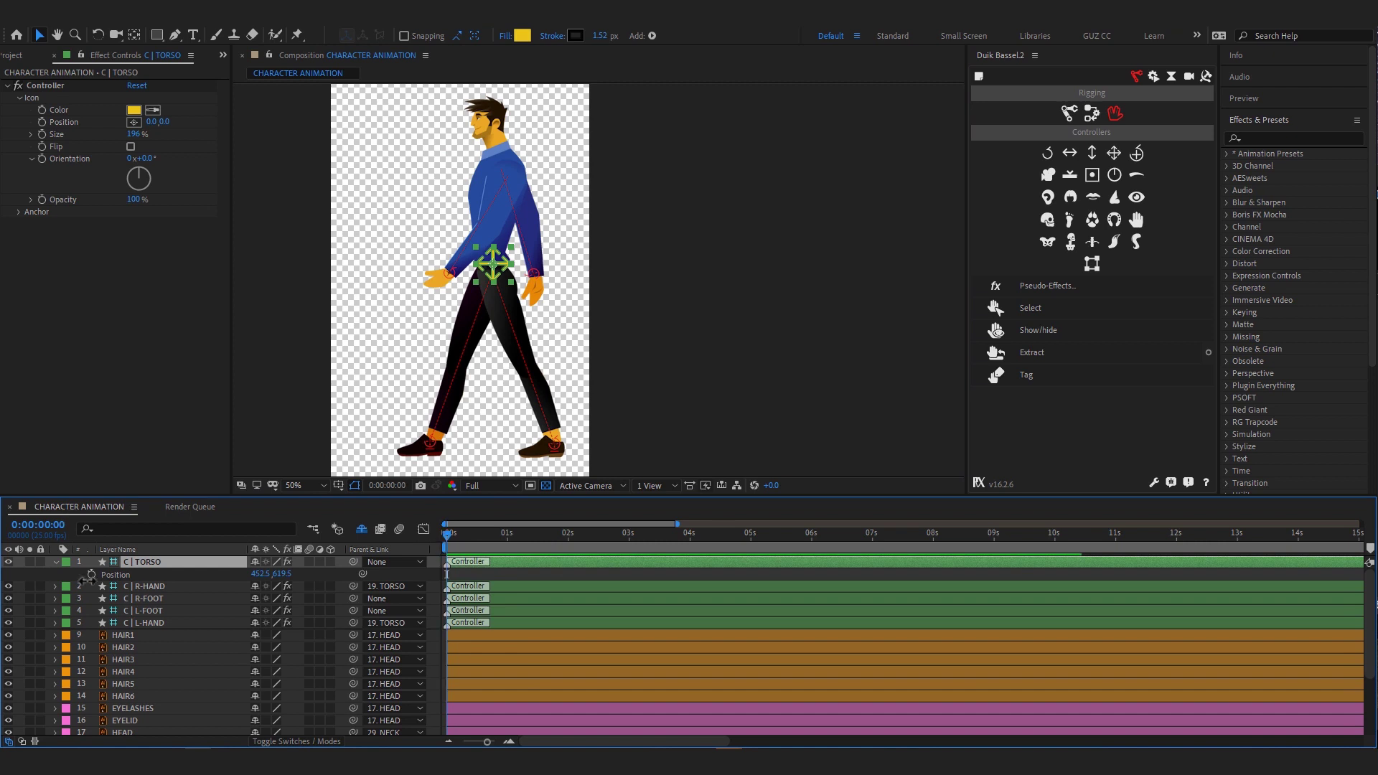
left_click(91, 575)
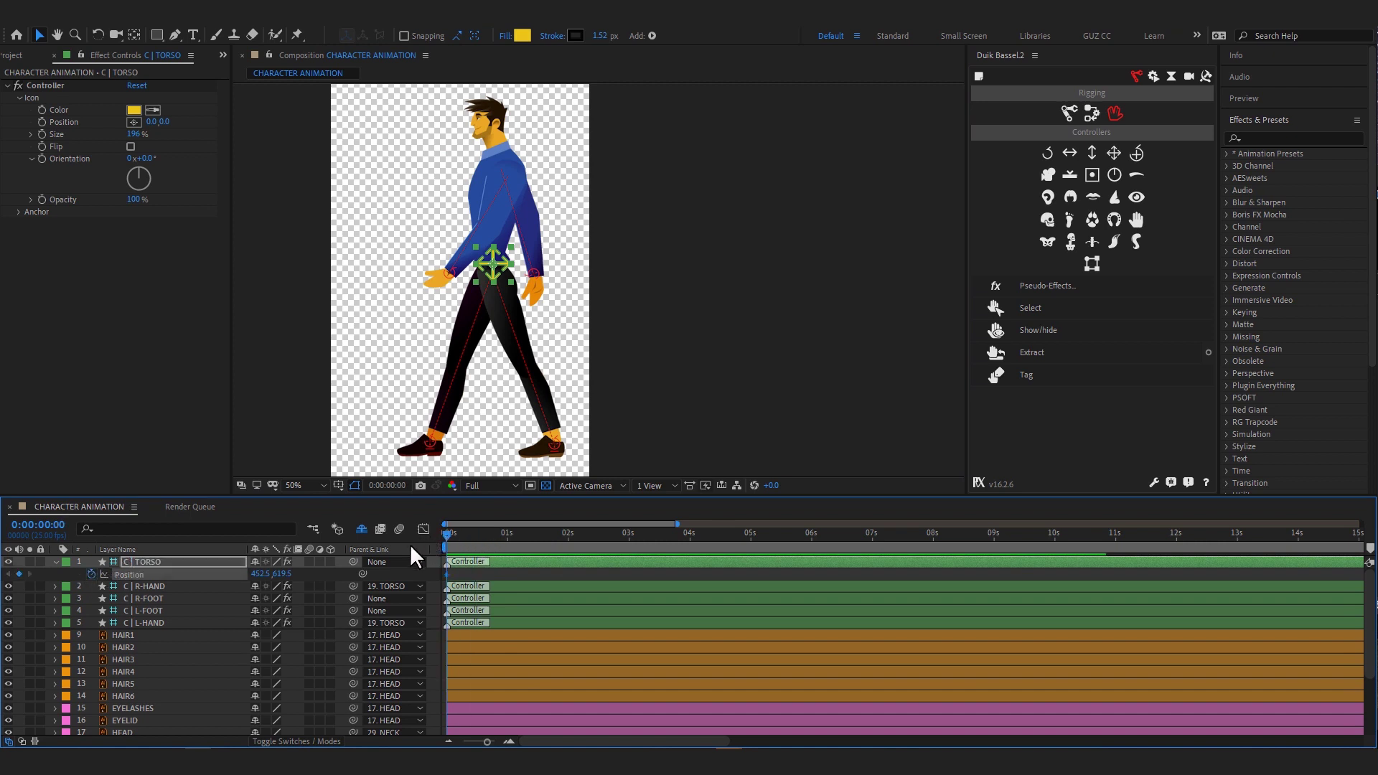
- Key C | TORSO Position Y at 623.5 for 0s, raised at frame 12, and low again at 1s
key("Down")
key("Down")
key("Down")
key("Down")
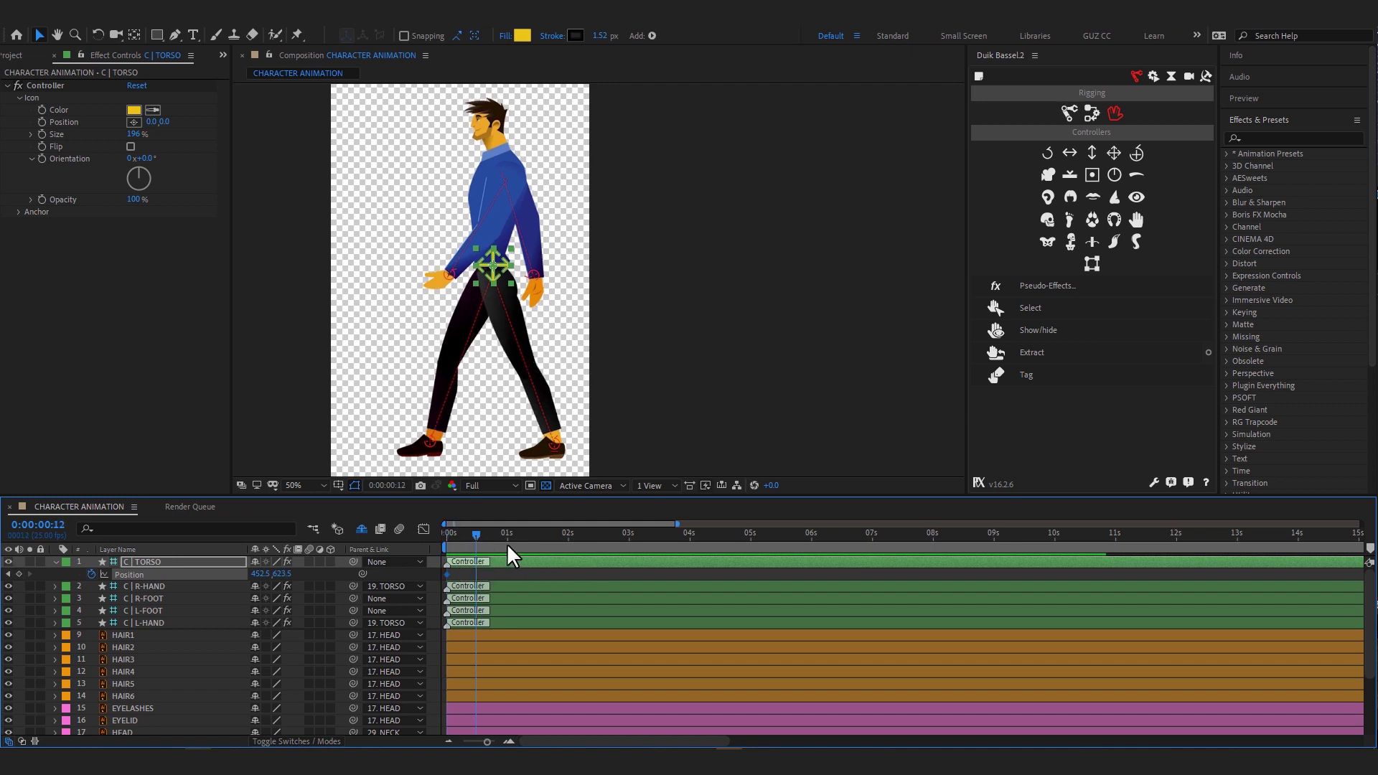
key("shift+Up")
key("shift+Up")
left_click_drag(531, 534, 506, 535)
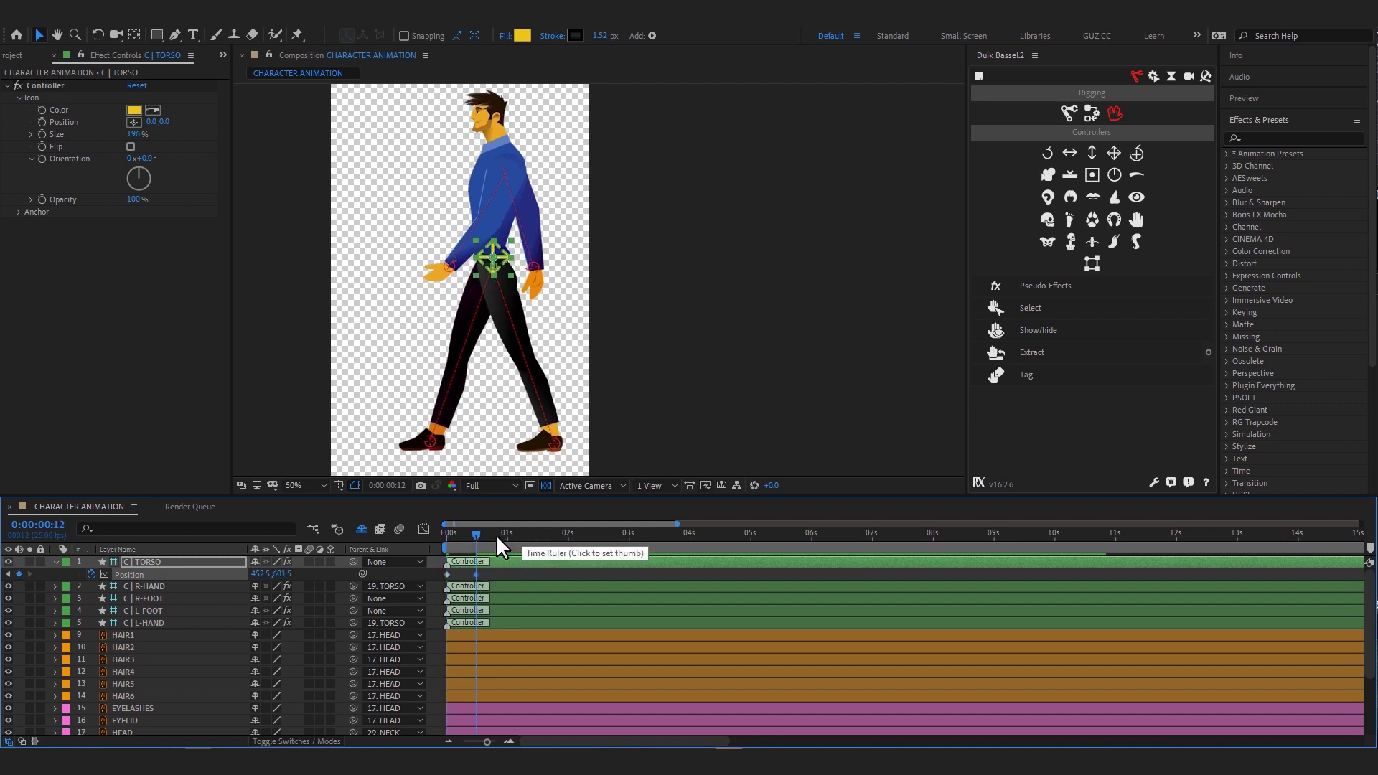
left_click(448, 574)
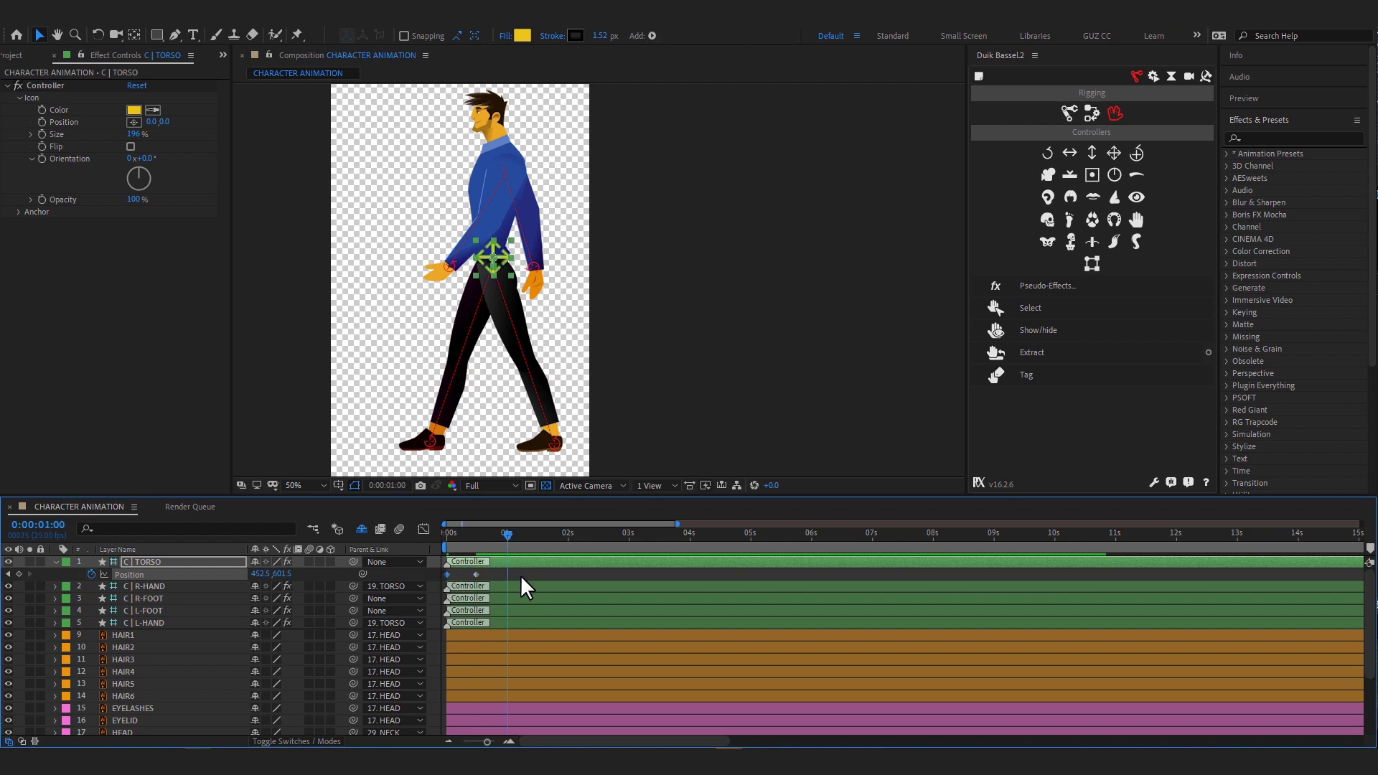
key("ctrl+c")
key("ctrl+v")
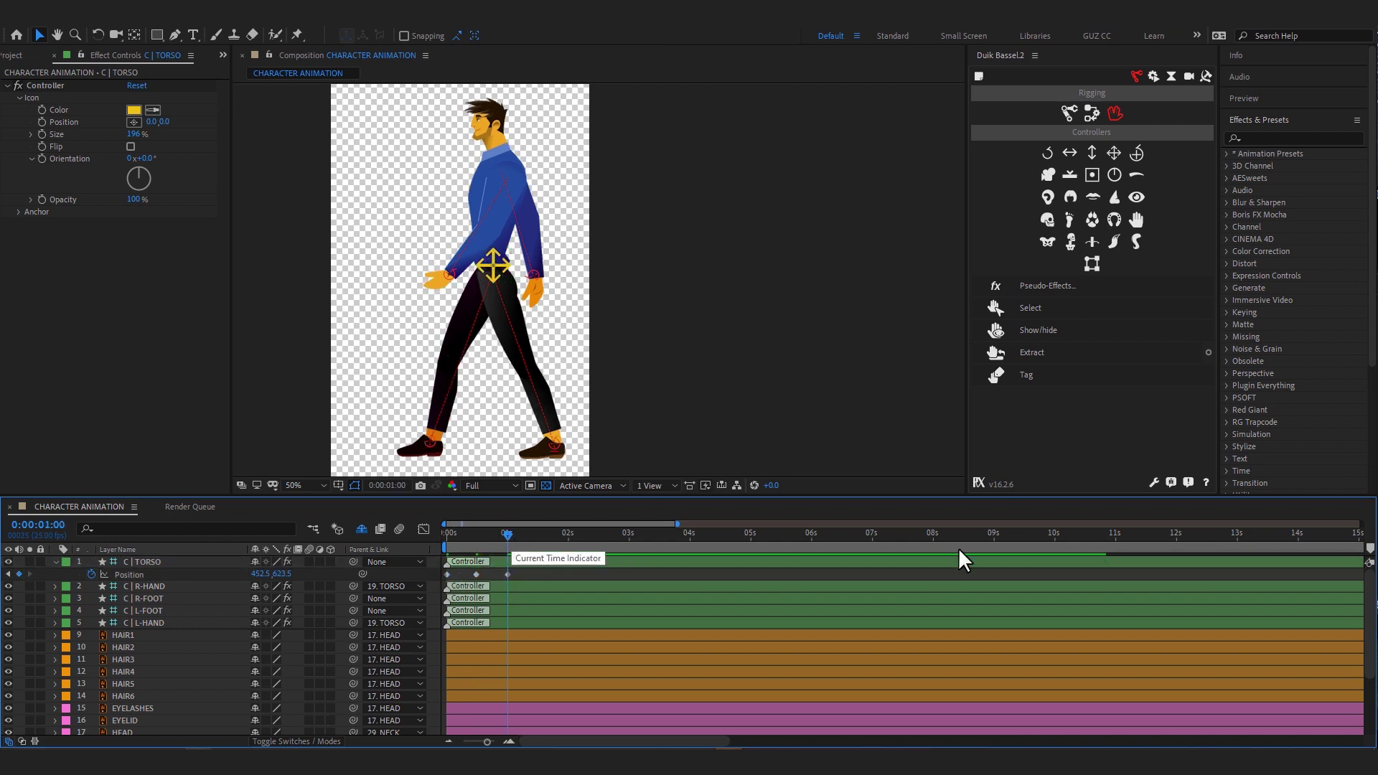
key("space")
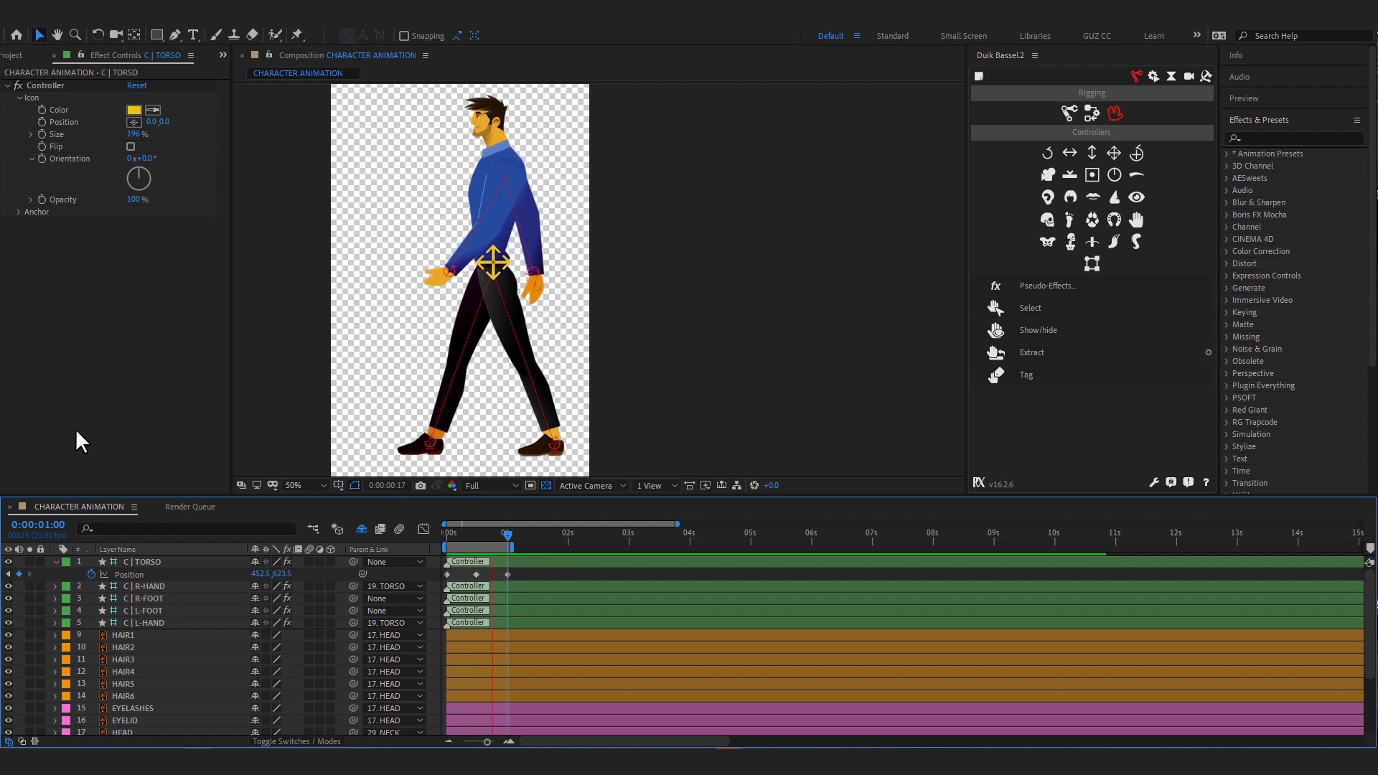
left_click(446, 534)
left_click_drag(520, 573, 425, 582)
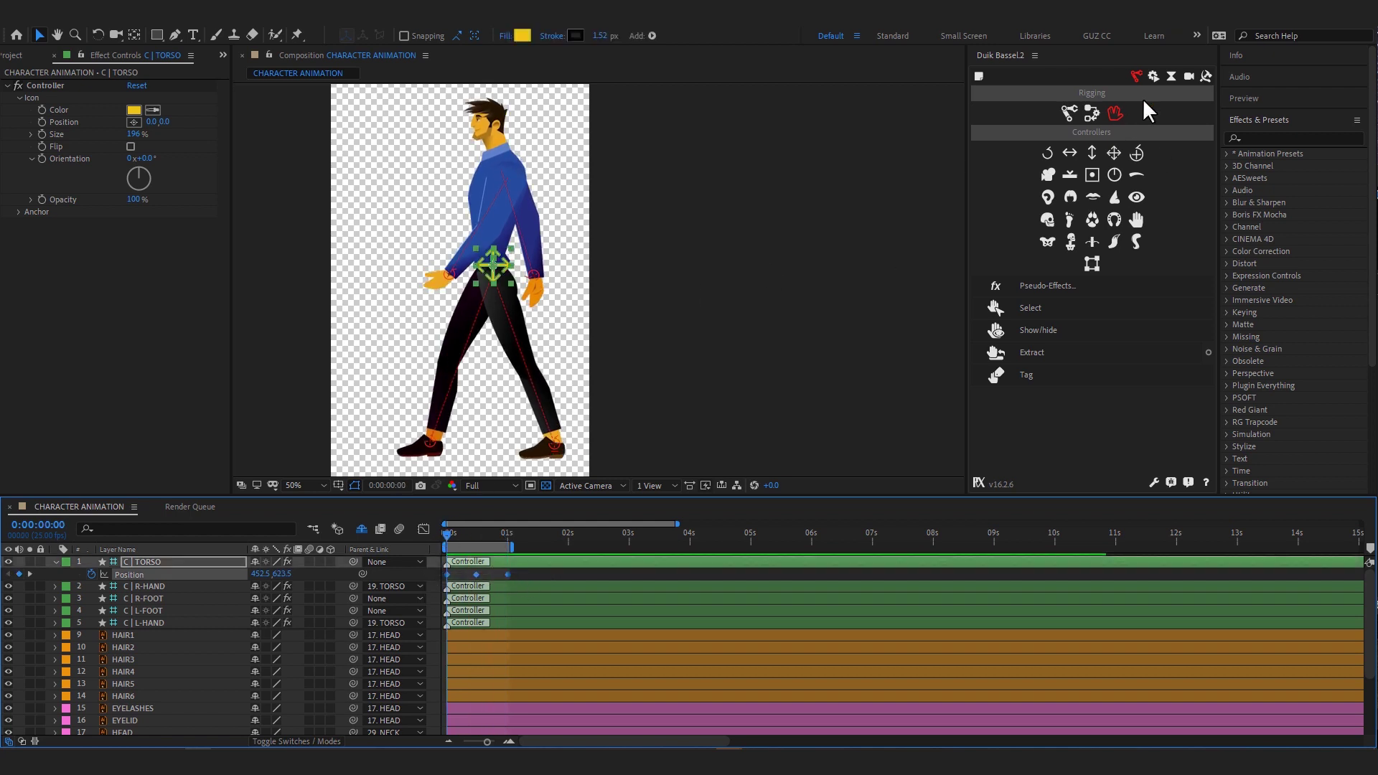
- Apply Duik Easy Ease to the C | TORSO Position keyframes and preview
left_click(1169, 77)
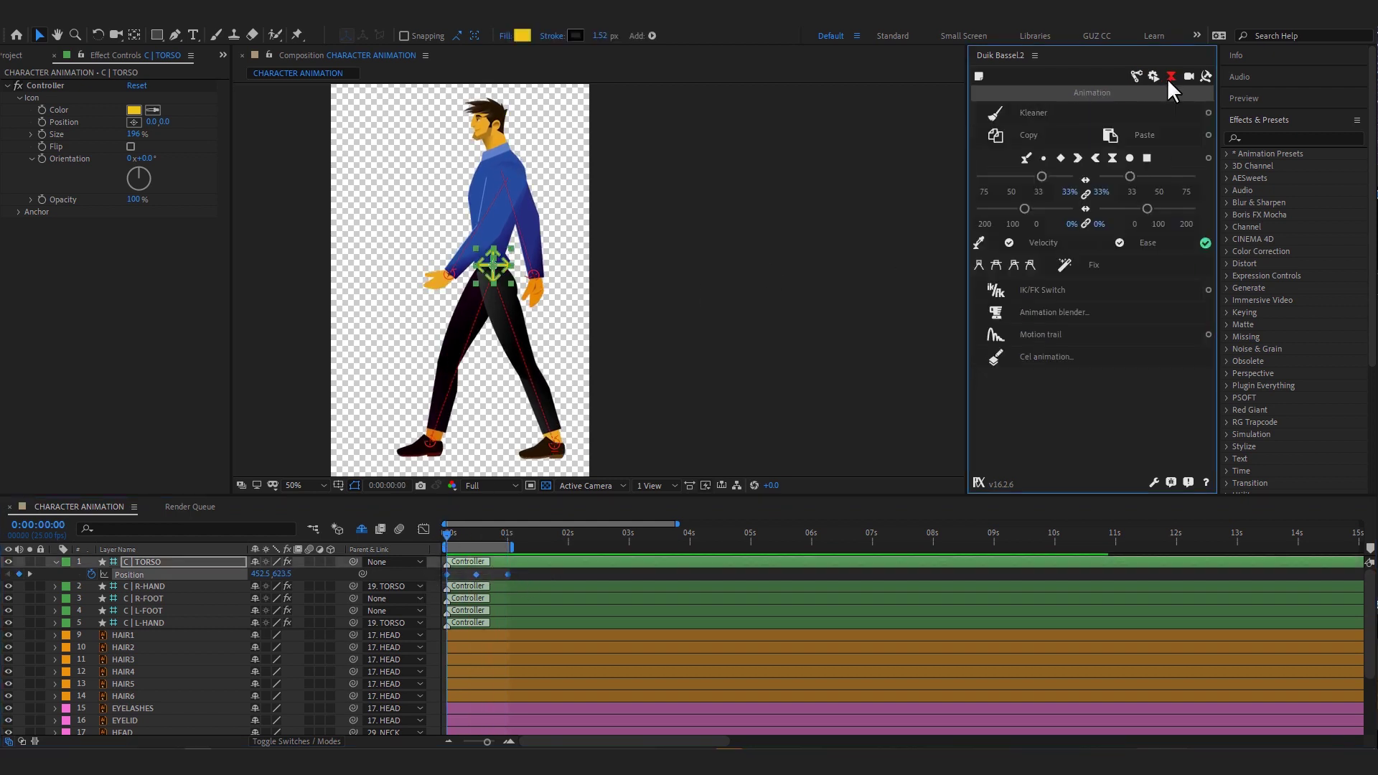
left_click(1113, 158)
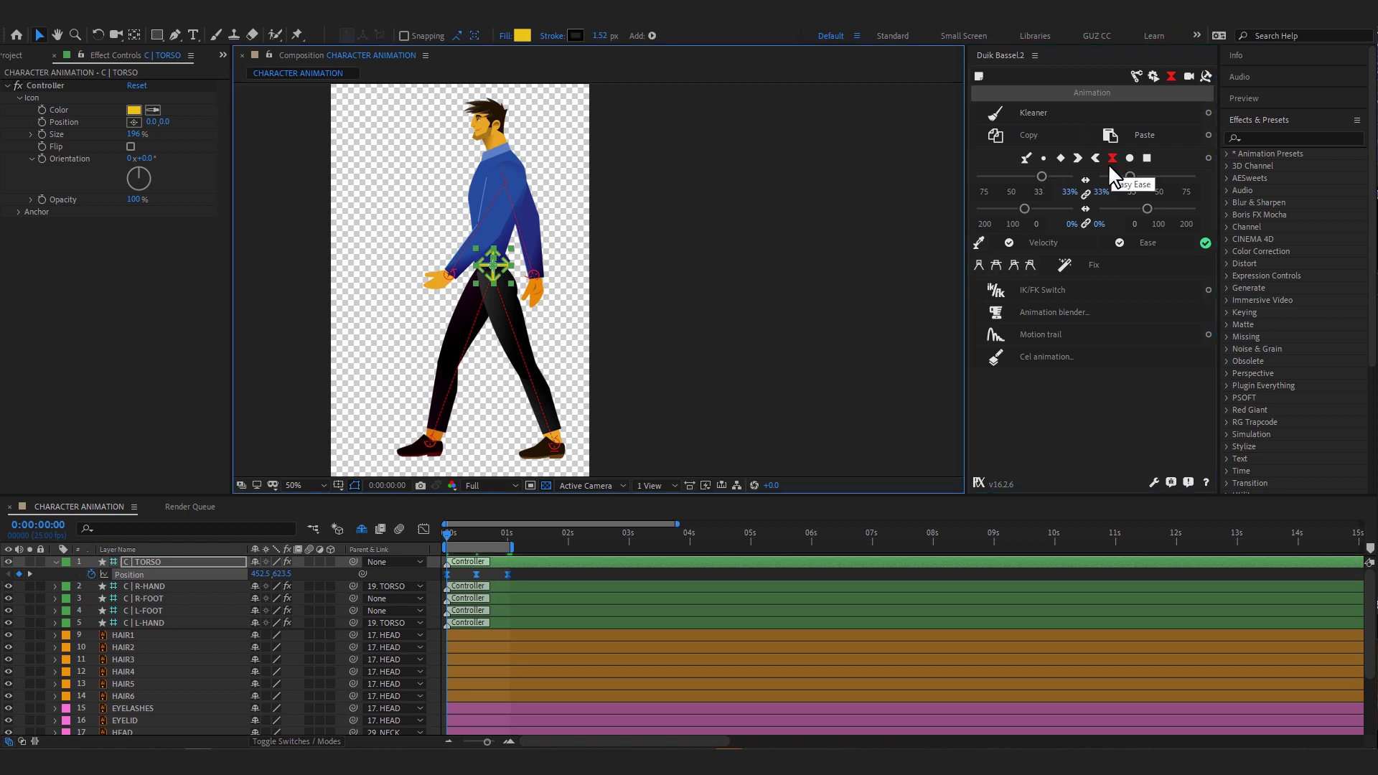
key("space")
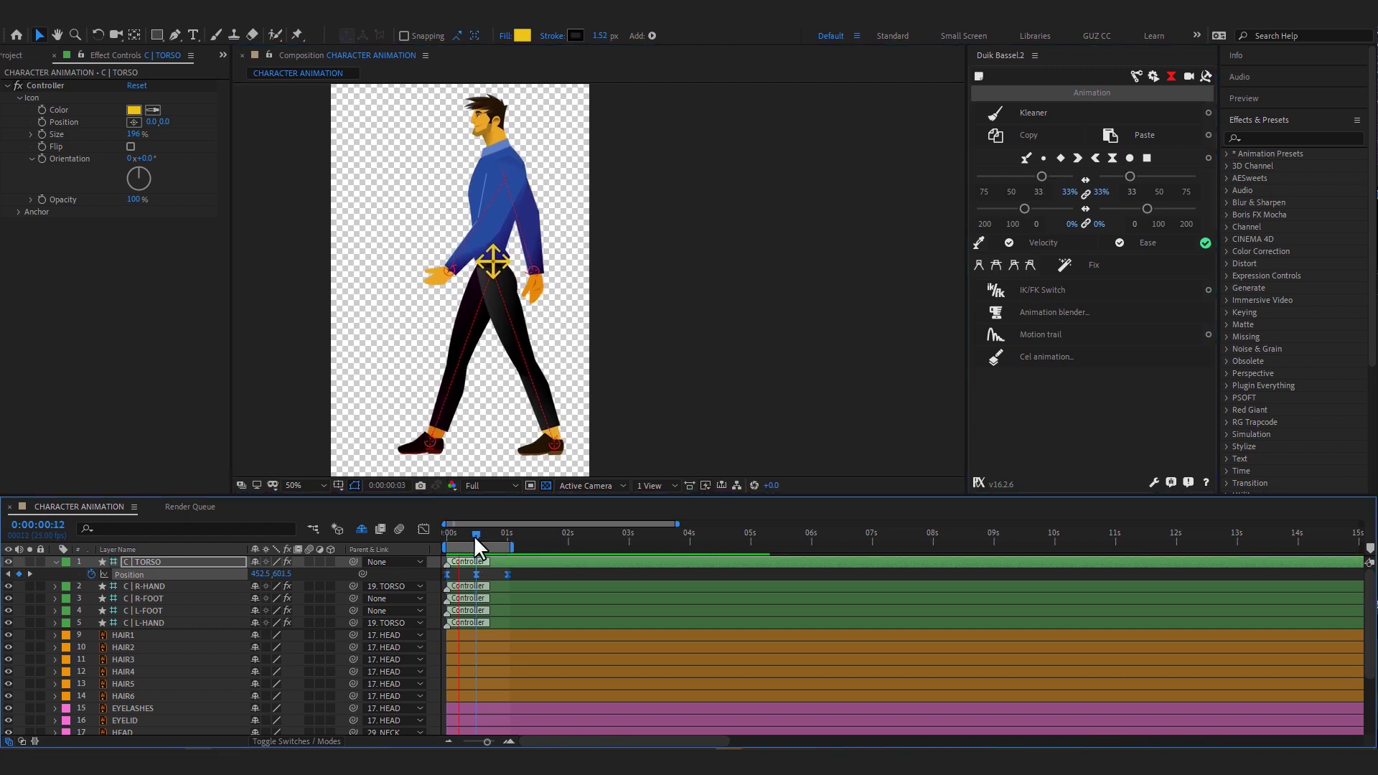
- Drag the speed-graph handles to 100% influence so the speed peaks at frame 12
left_click(423, 531)
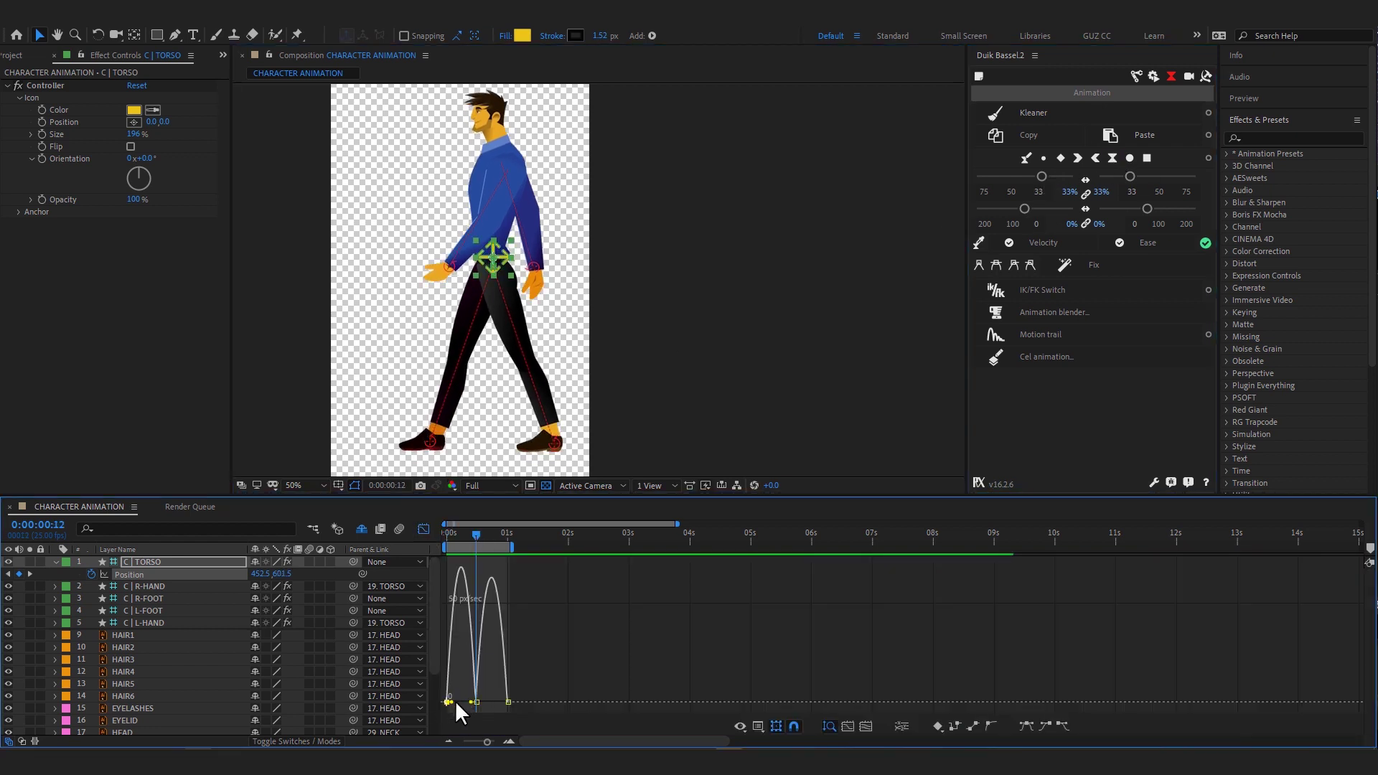
scroll(477, 701, "up", 4)
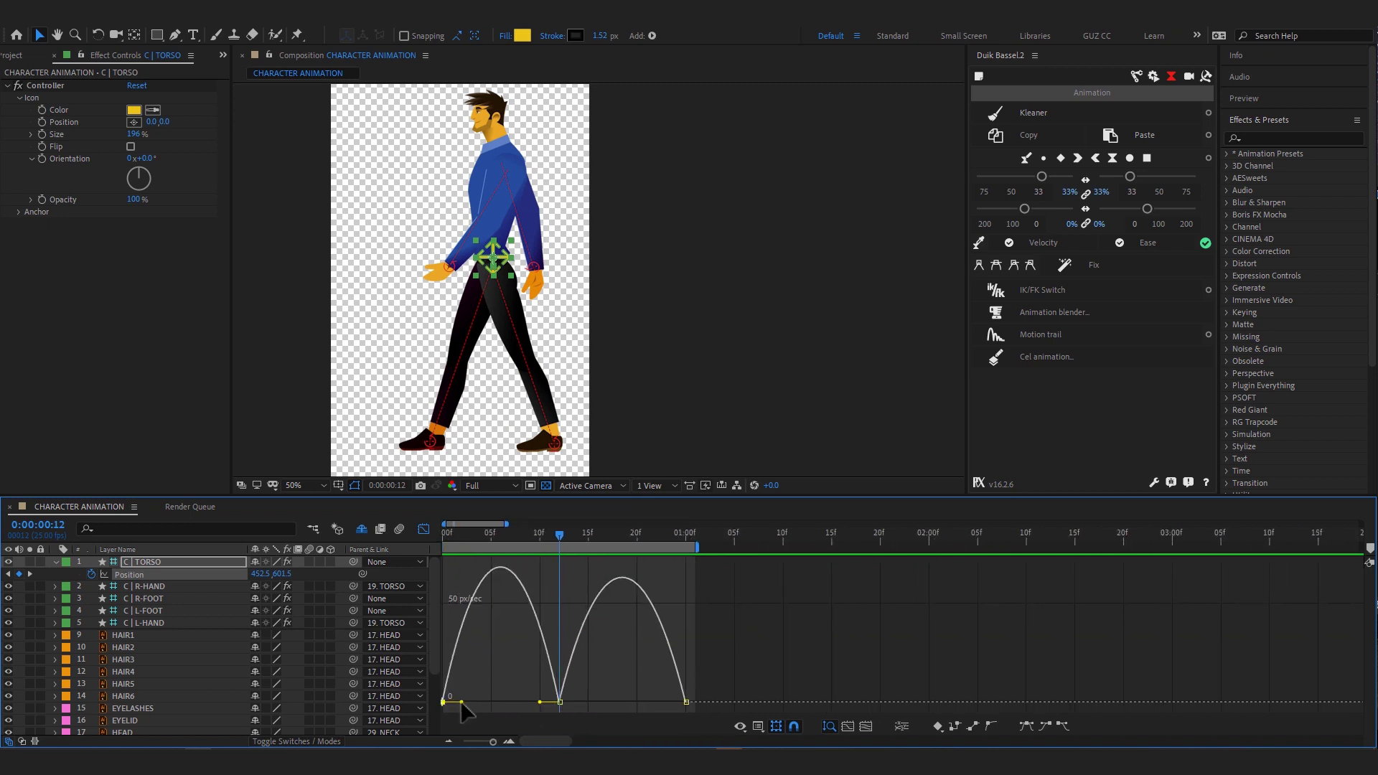
left_click_drag(461, 702, 508, 702)
left_click(664, 703)
mouse_move(660, 699)
left_mouse_down()
mouse_move(576, 696)
mouse_move(559, 712)
left_mouse_up()
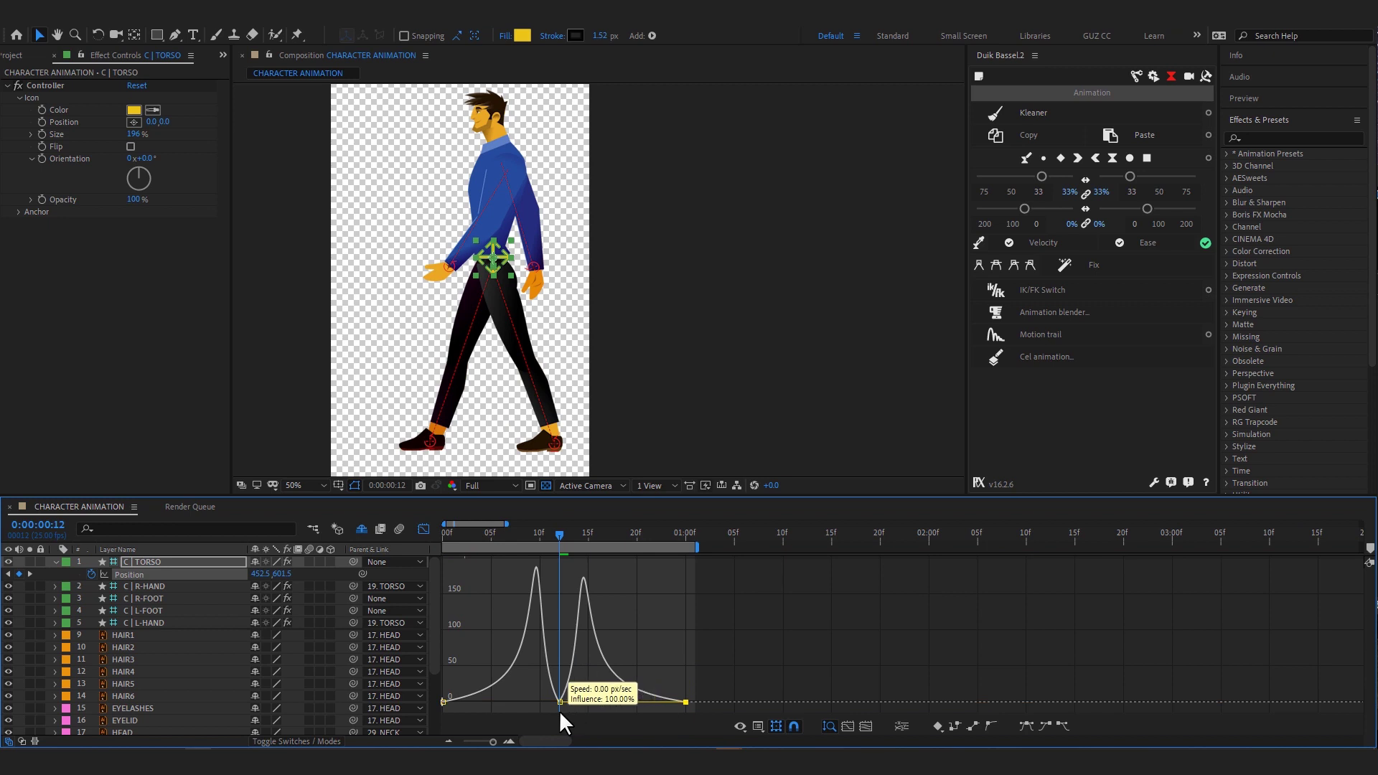
key("space")
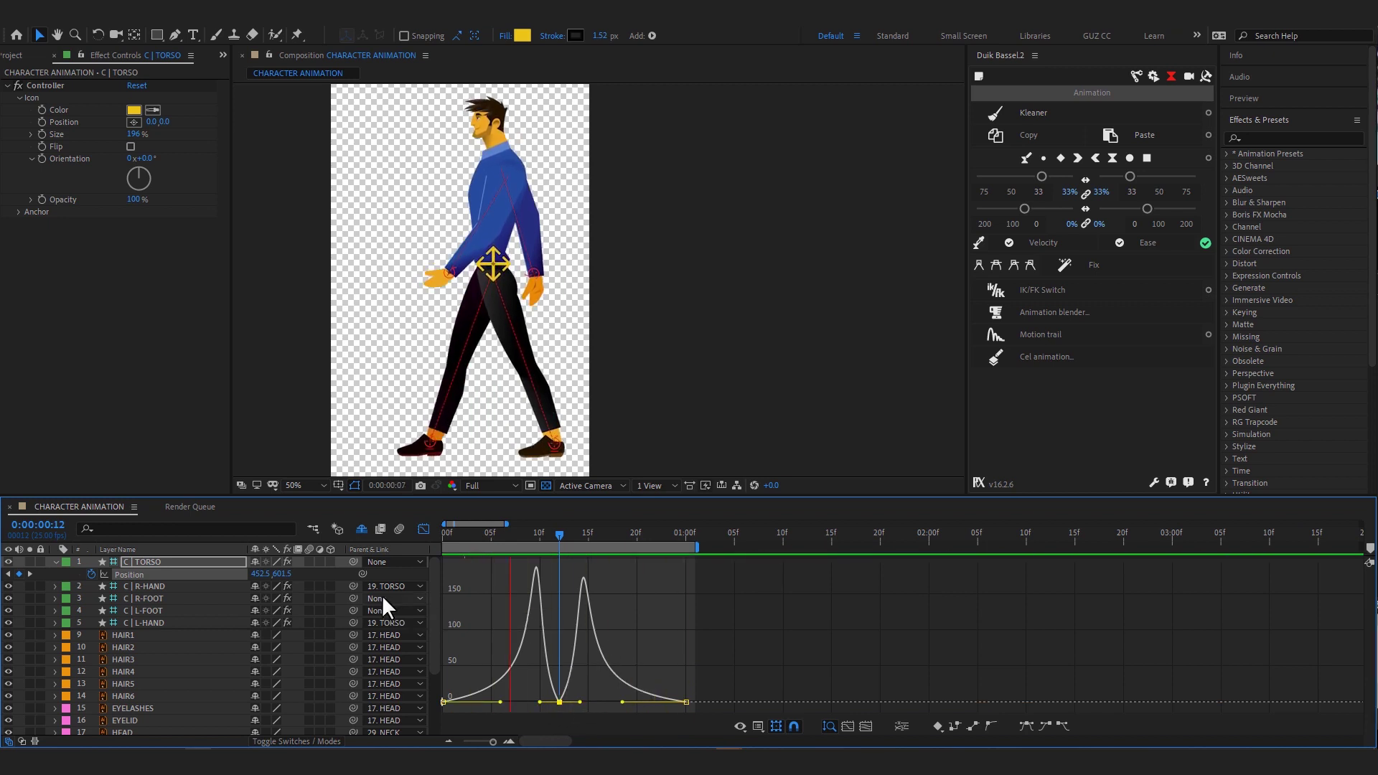
key("space")
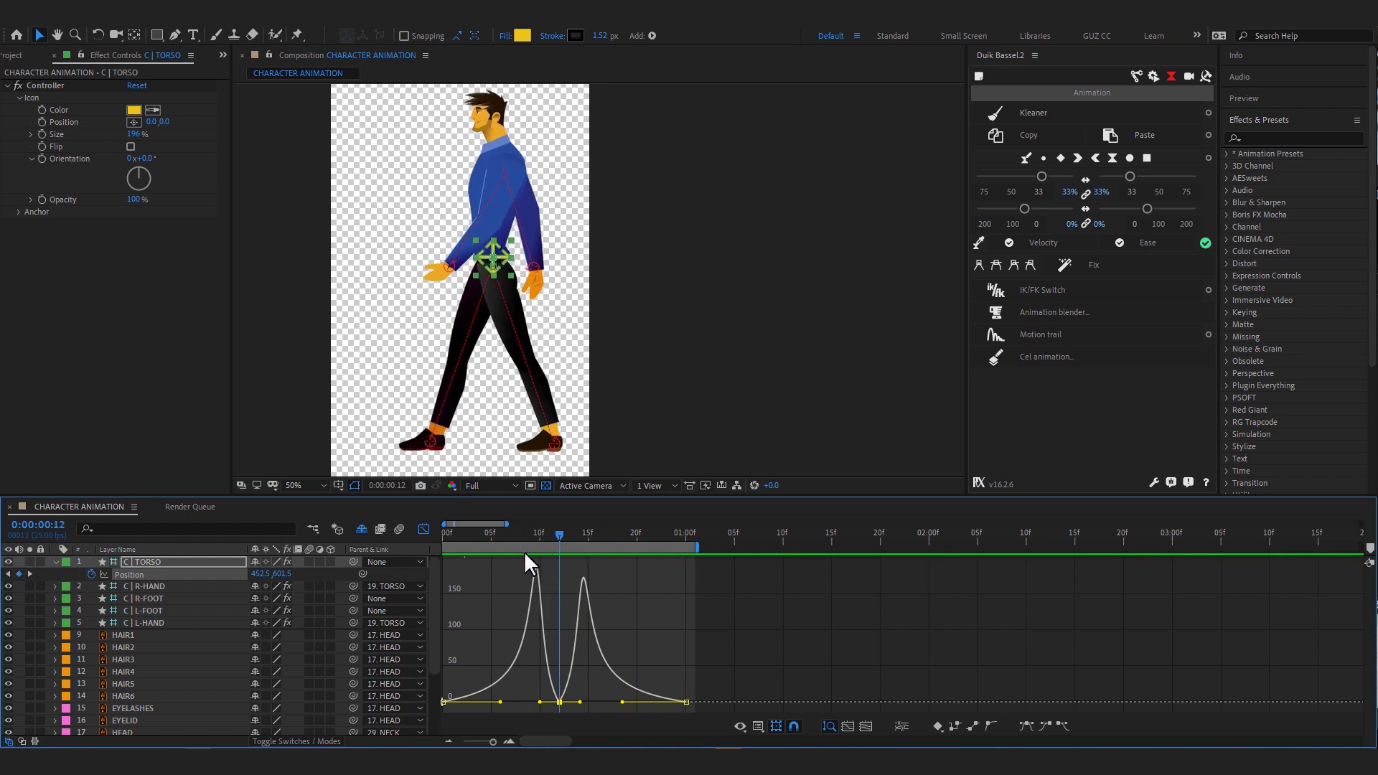
key("shift+F3")
key("Home")
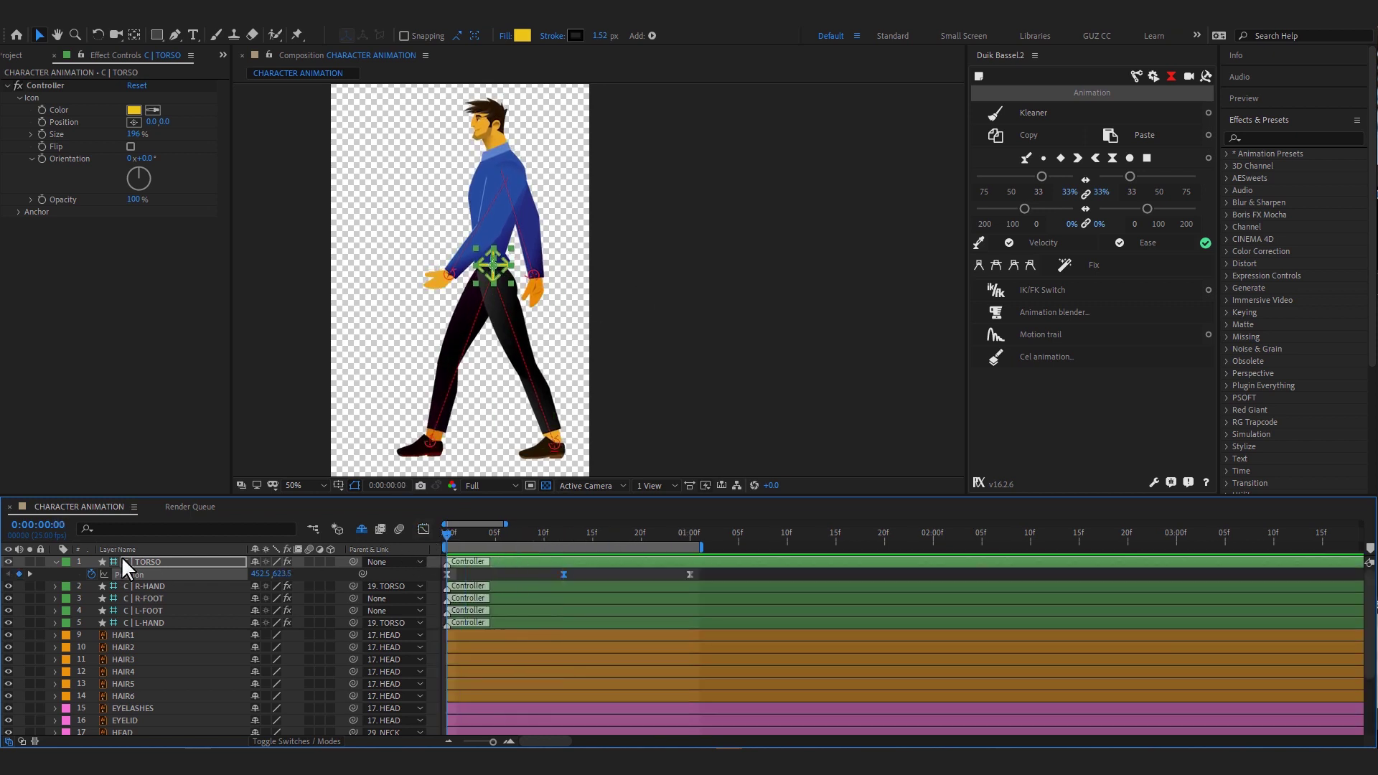
- Key the right foot forward to X 555.3 and slide the left foot back at 1s
left_click(185, 597)
left_click(173, 608)
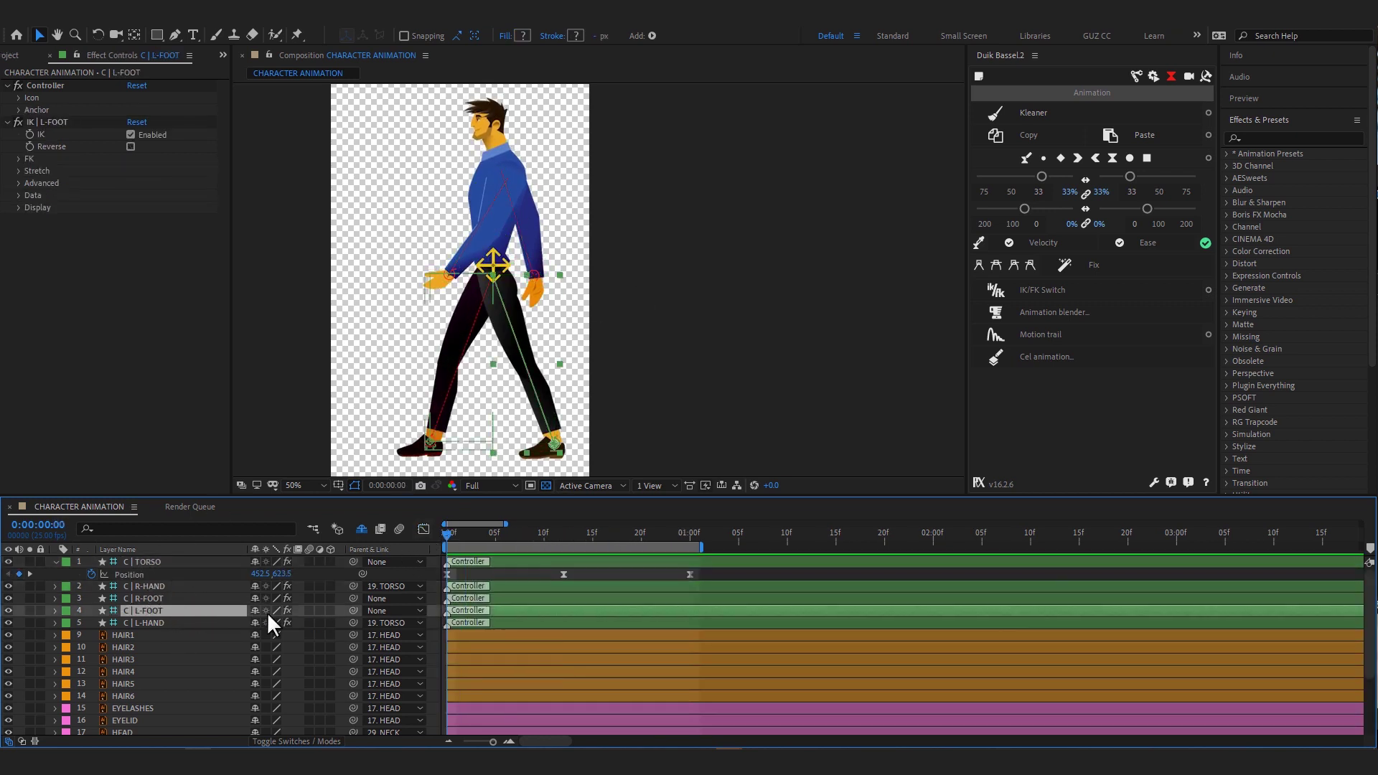
left_click(195, 599, "ctrl")
key("p")
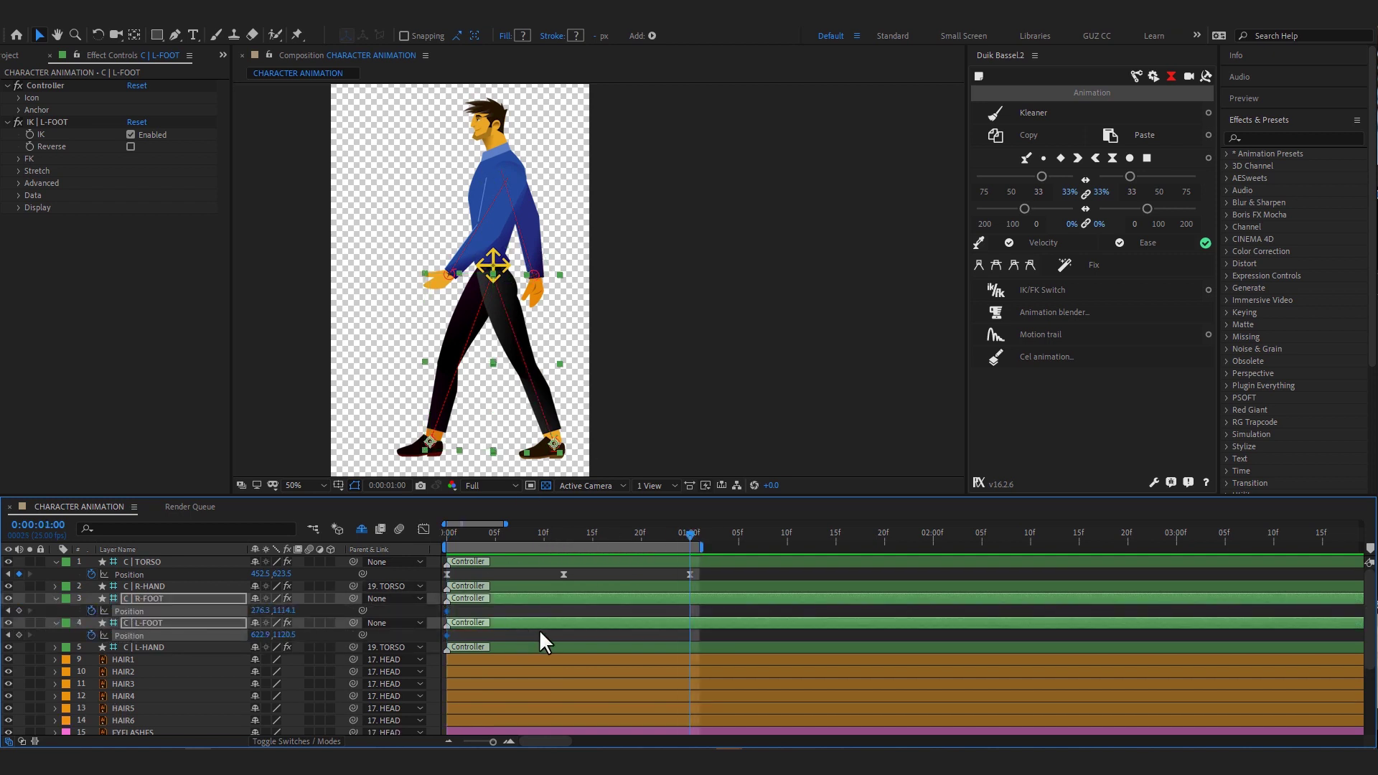
left_click(511, 611)
left_click_drag(262, 610, 512, 607)
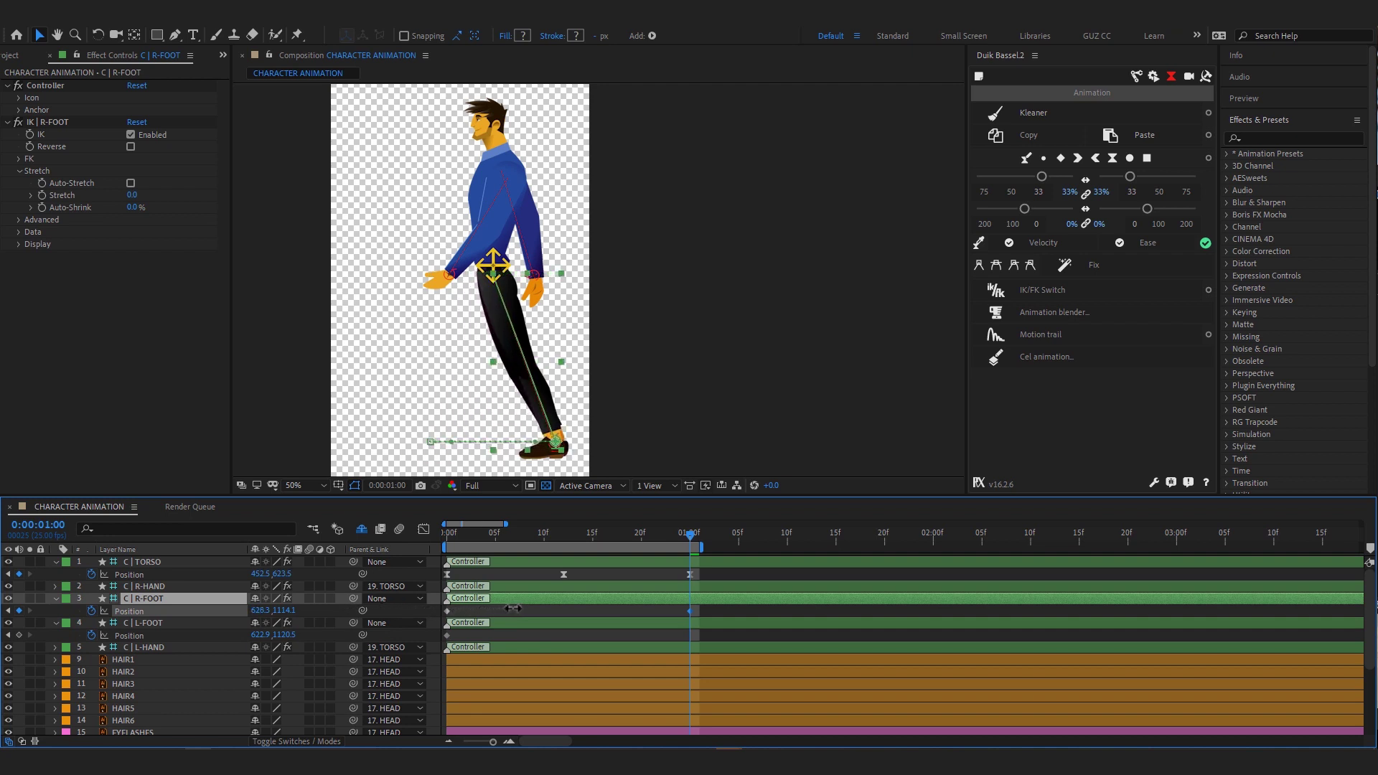
mouse_move(265, 635)
left_mouse_down()
mouse_move(162, 632)
mouse_move(219, 634)
left_mouse_up()
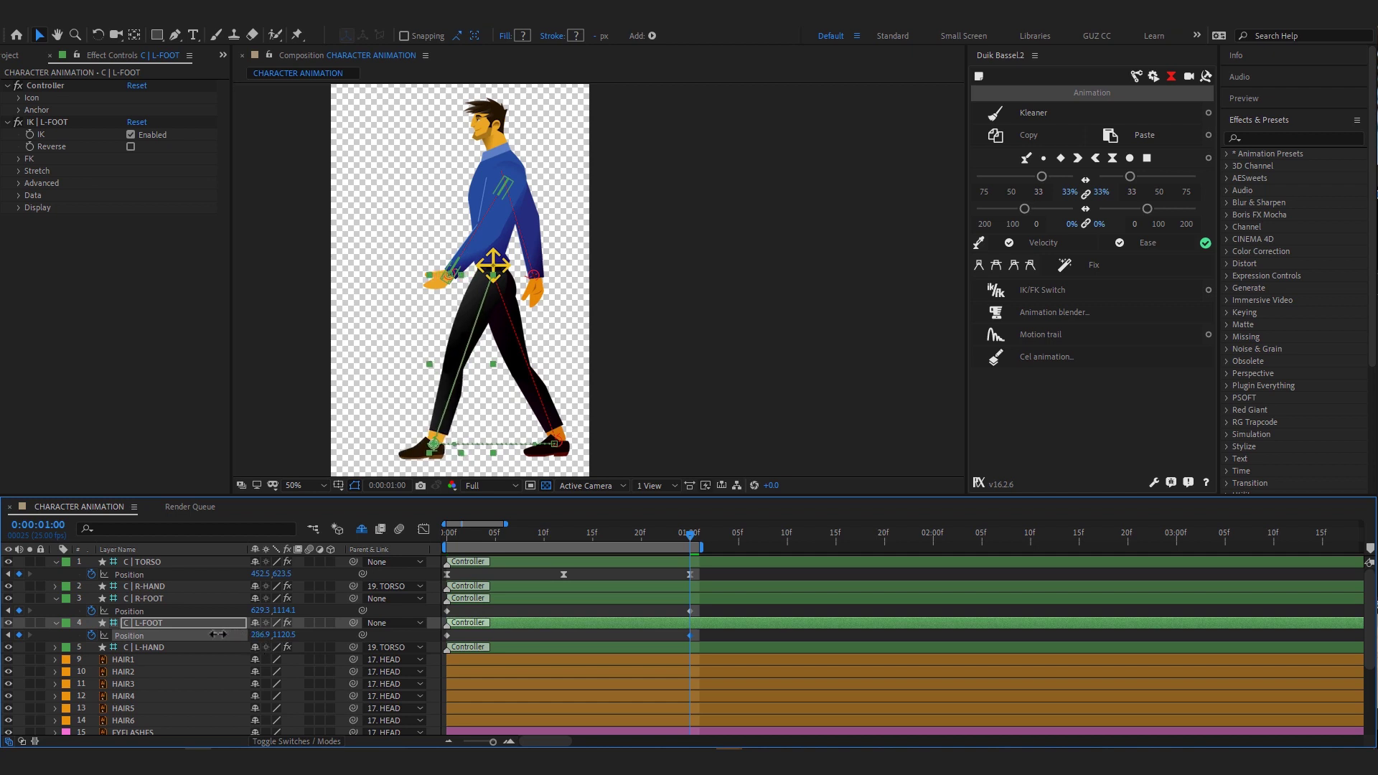
mouse_move(445, 543)
left_mouse_down()
mouse_move(665, 577)
mouse_move(422, 588)
left_mouse_up()
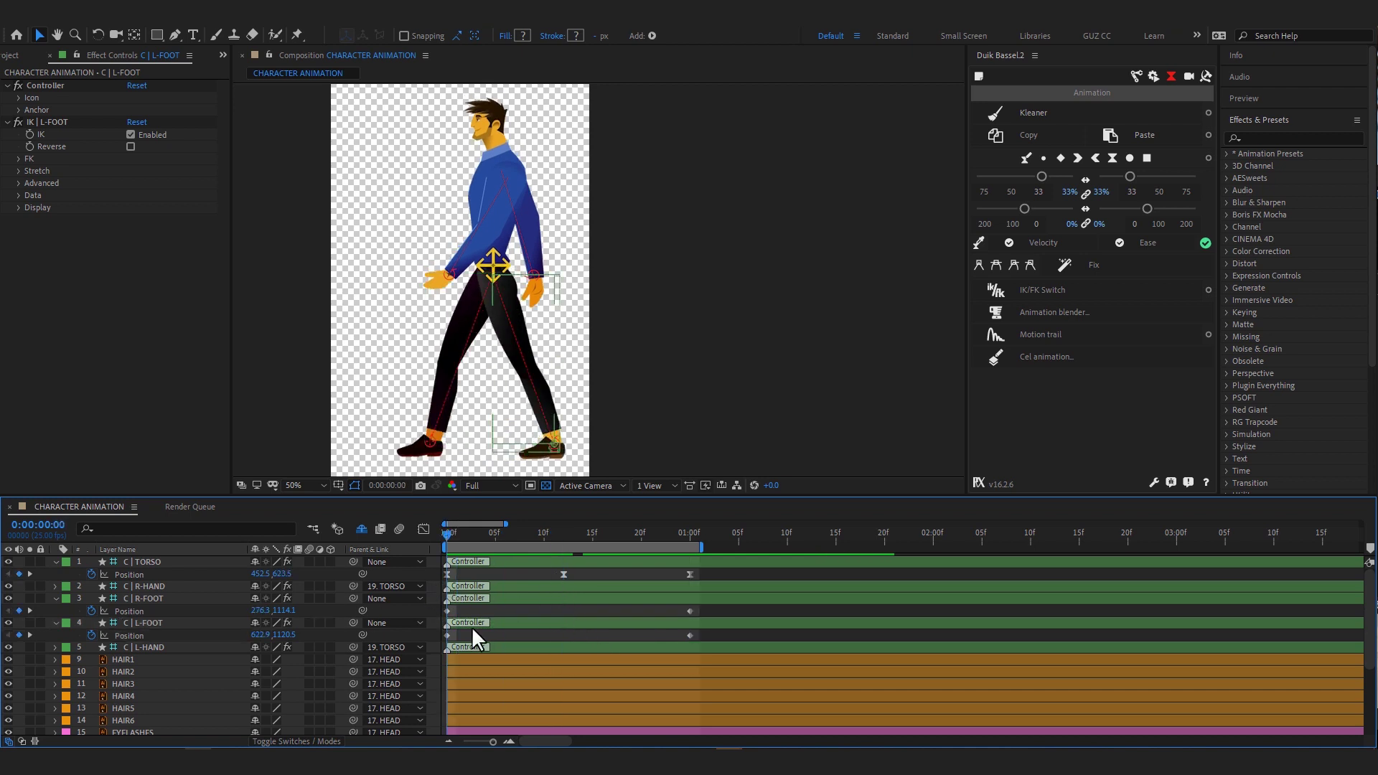
left_click(161, 598)
- Label C | R-HAND Purple and C | L-HAND Pink
left_click(66, 586)
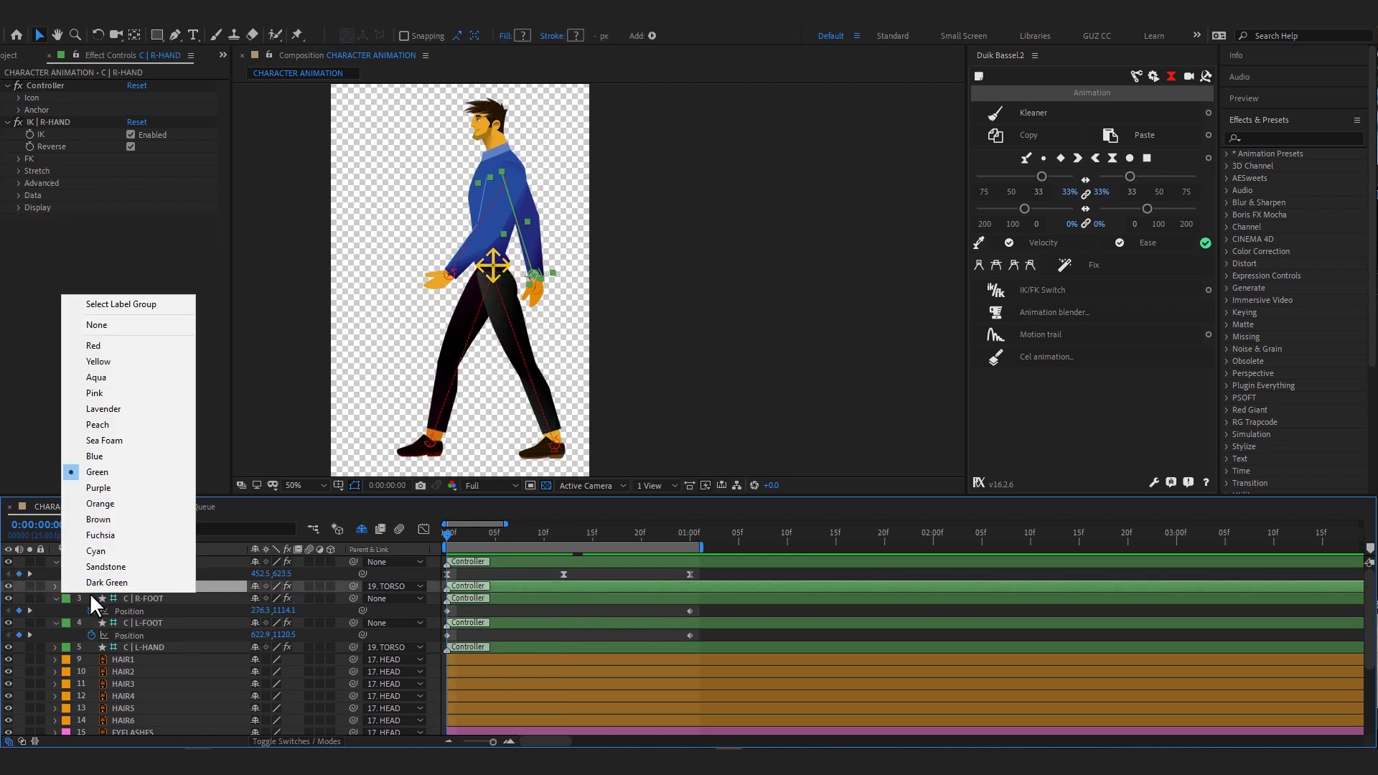
left_click(129, 488)
left_click(65, 647)
left_click(94, 454)
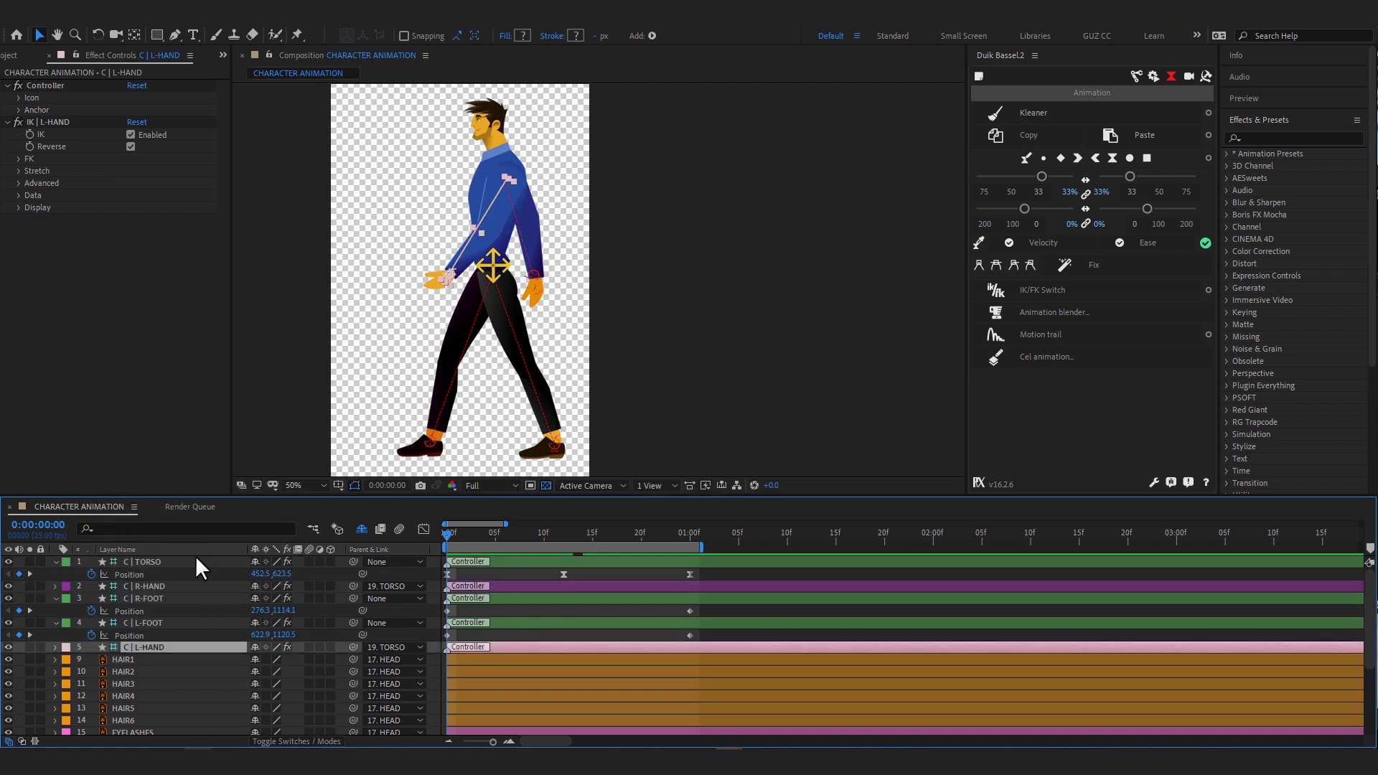
- Label C | L-FOOT Blue and C | TORSO Aqua
left_click(66, 622)
left_click(100, 539)
left_click(66, 622)
left_click(128, 493)
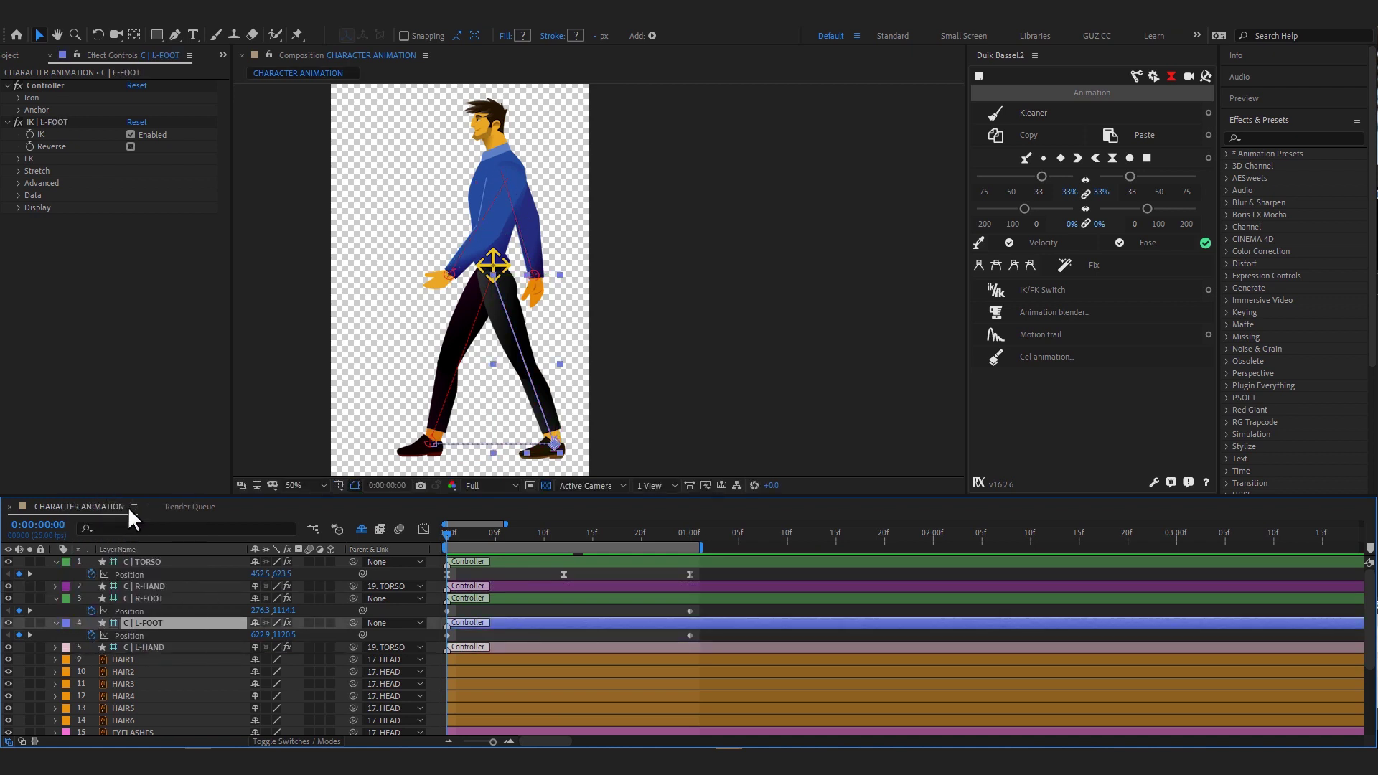
left_click(147, 597)
left_click(66, 561)
left_click(148, 573)
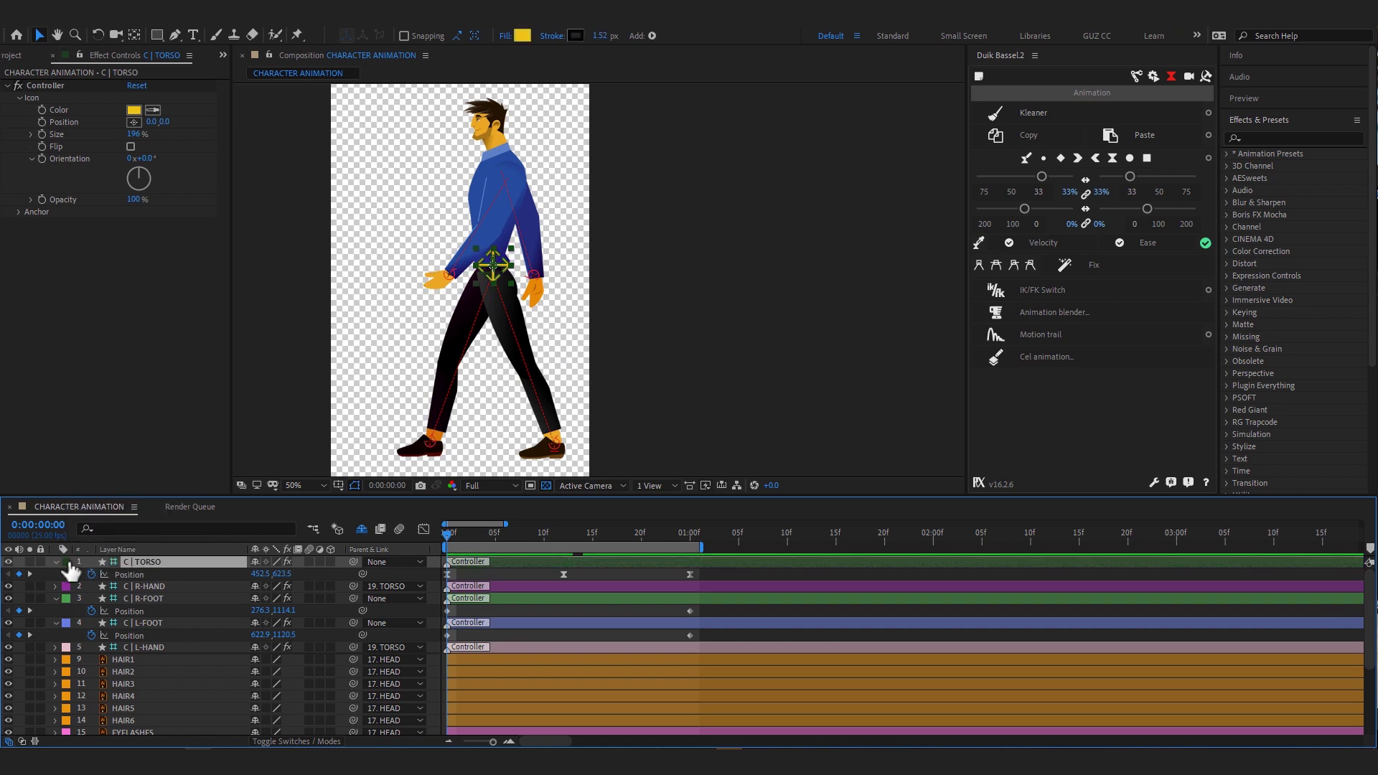
left_click(67, 562)
left_click(132, 359)
left_click(165, 598)
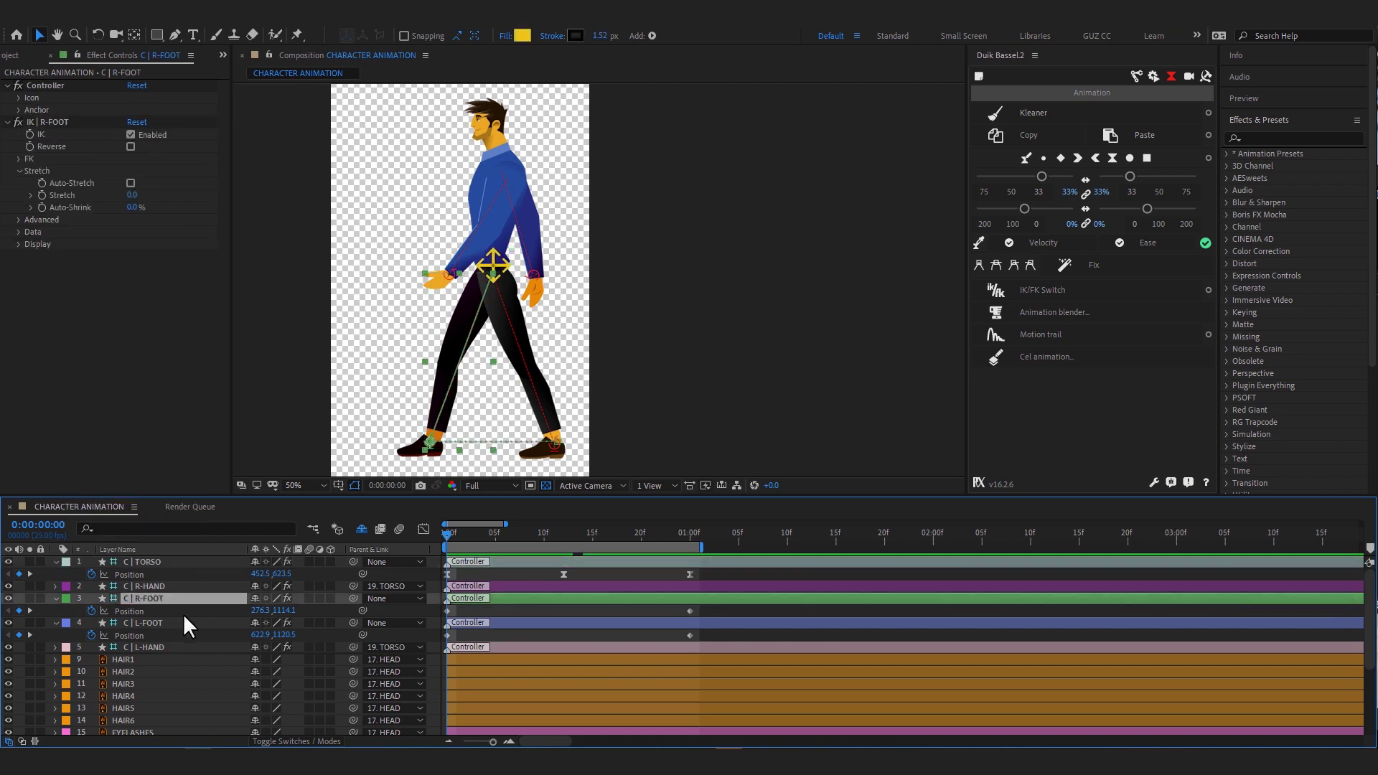
- At frame 12, lift the L-FOOT controller and tilt it to -71°, keying rotation 0° at 01:00
left_click(171, 625)
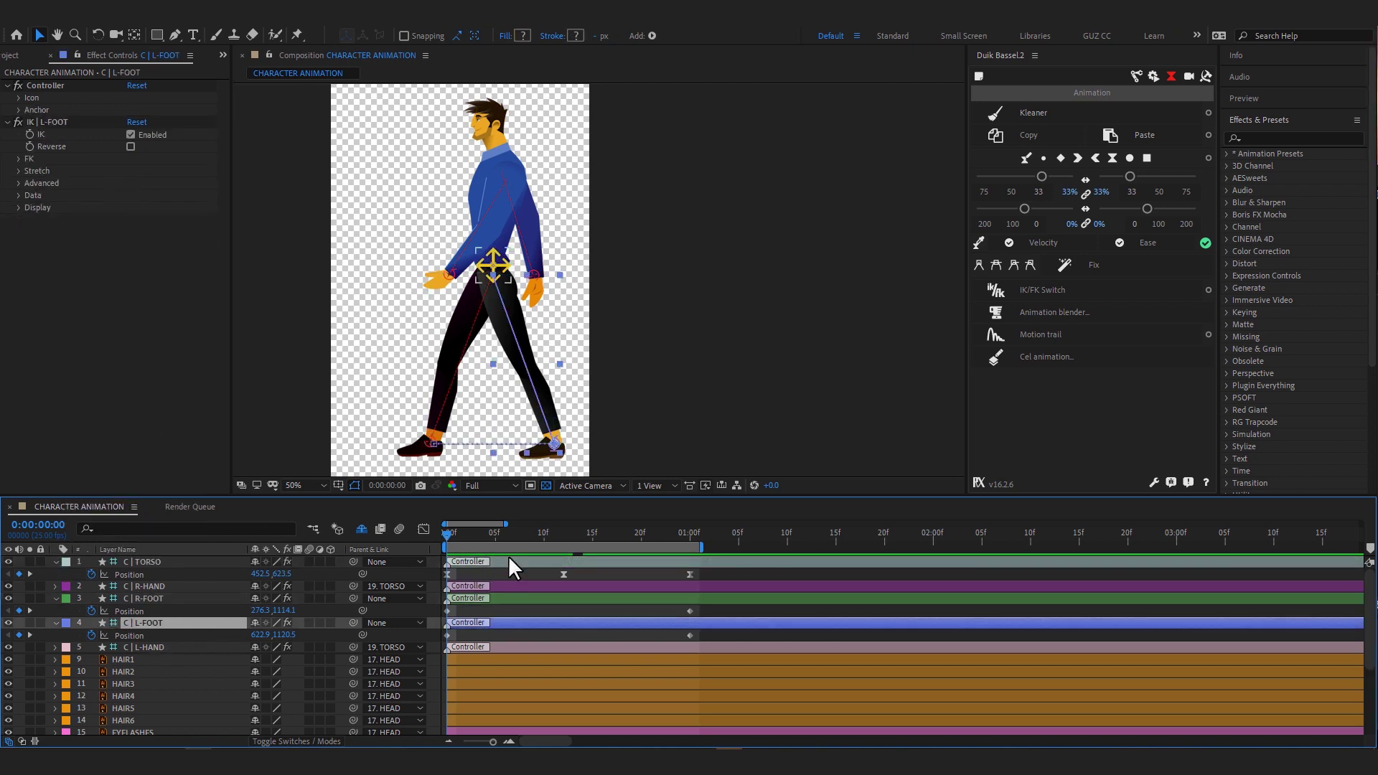
left_click(564, 535)
left_click_drag(284, 634, 221, 644)
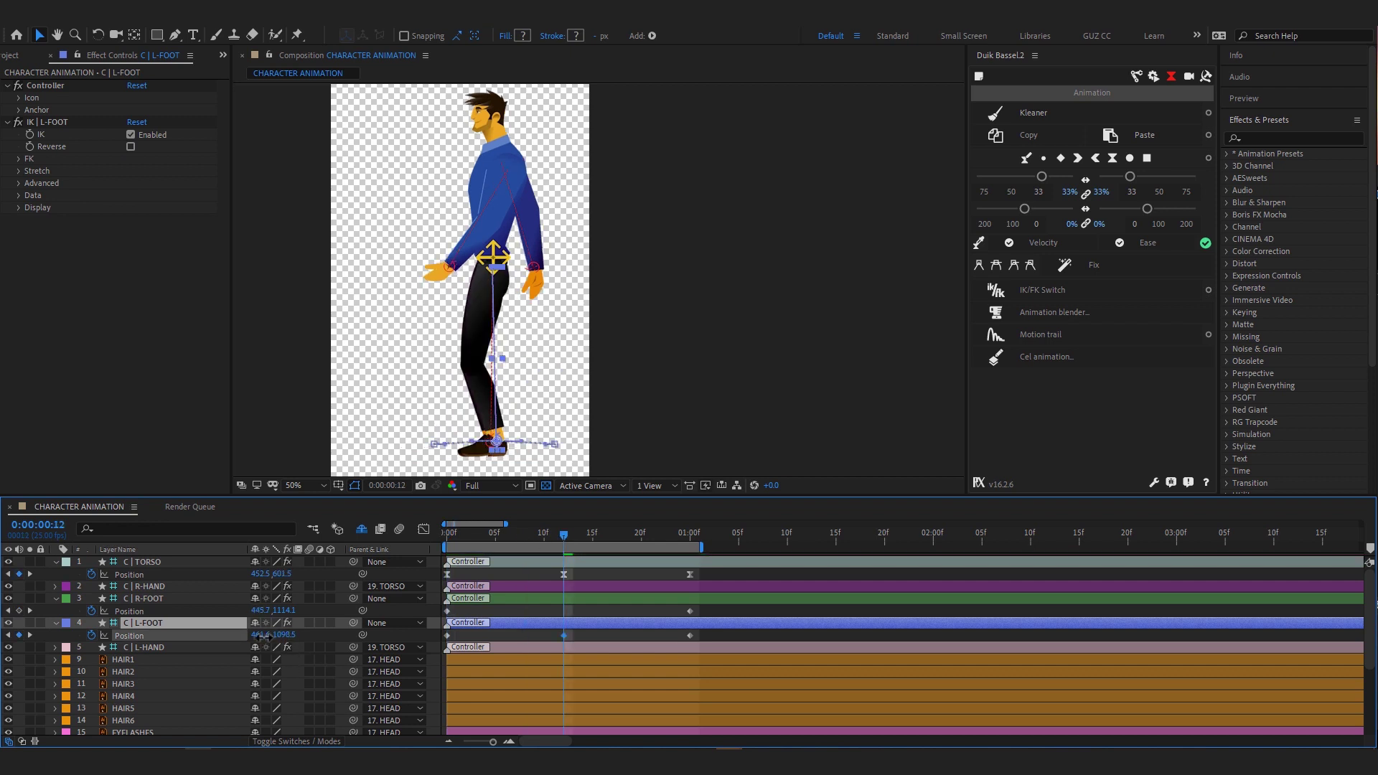
key("shift+r")
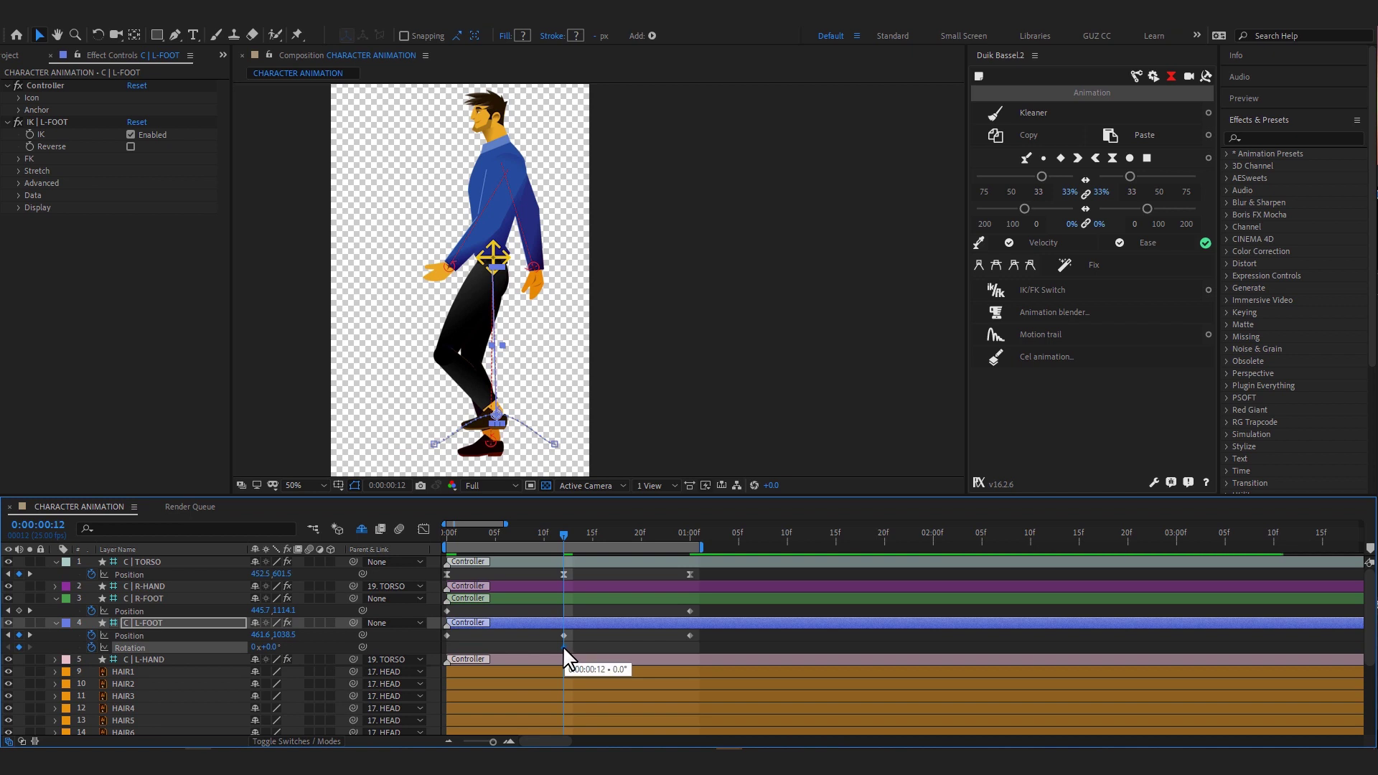
left_click_drag(563, 647, 449, 655)
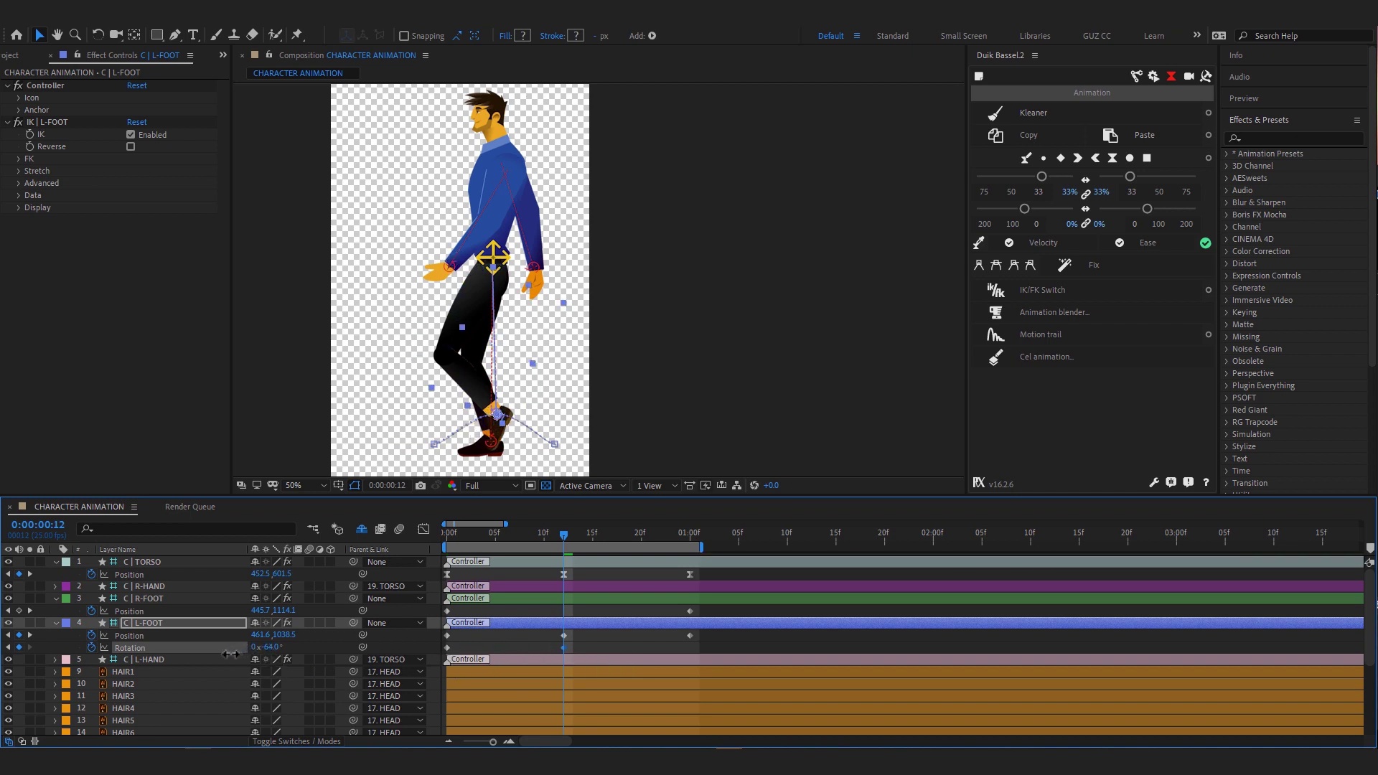
left_click_drag(601, 549, 687, 548)
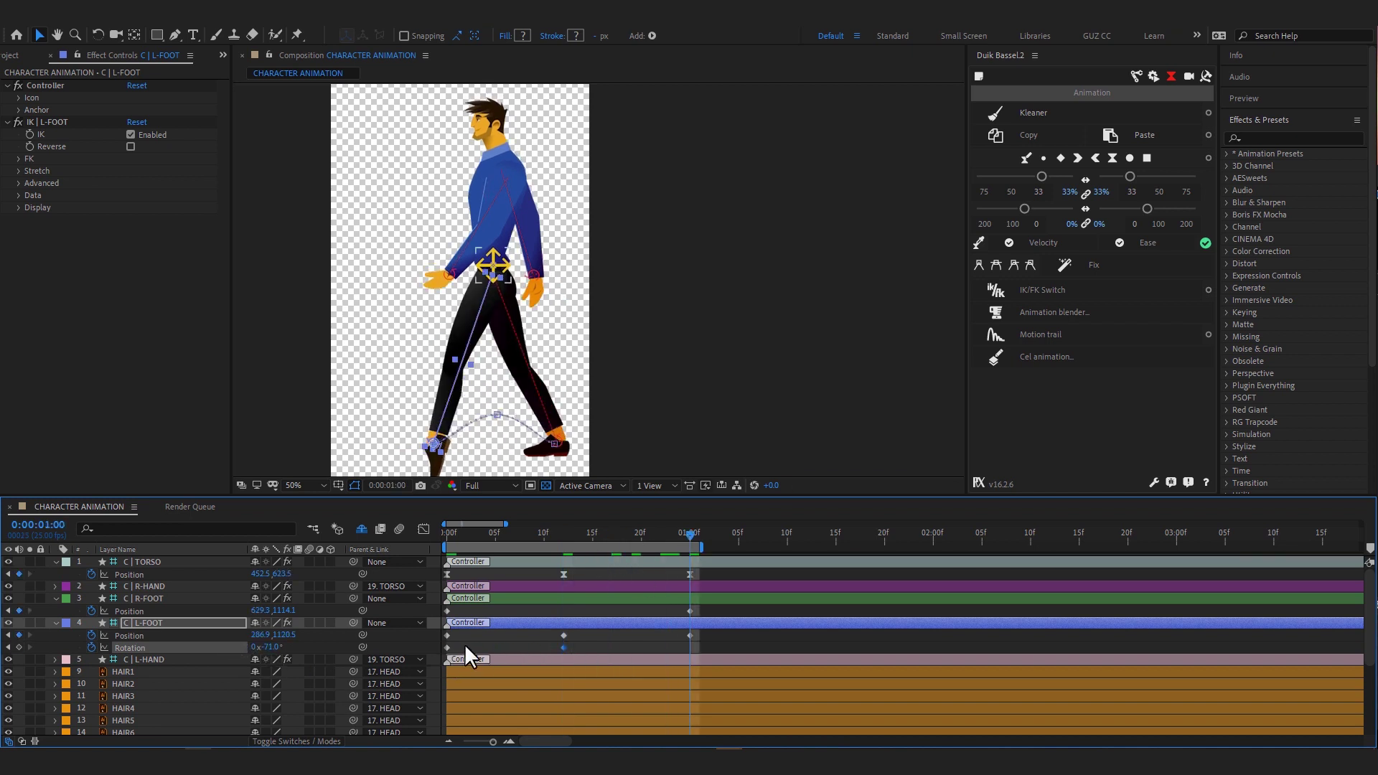
key("ctrl+v")
- Raise the TORSO controller slightly at frame 12 and review the pose across the cycle
left_click(554, 534)
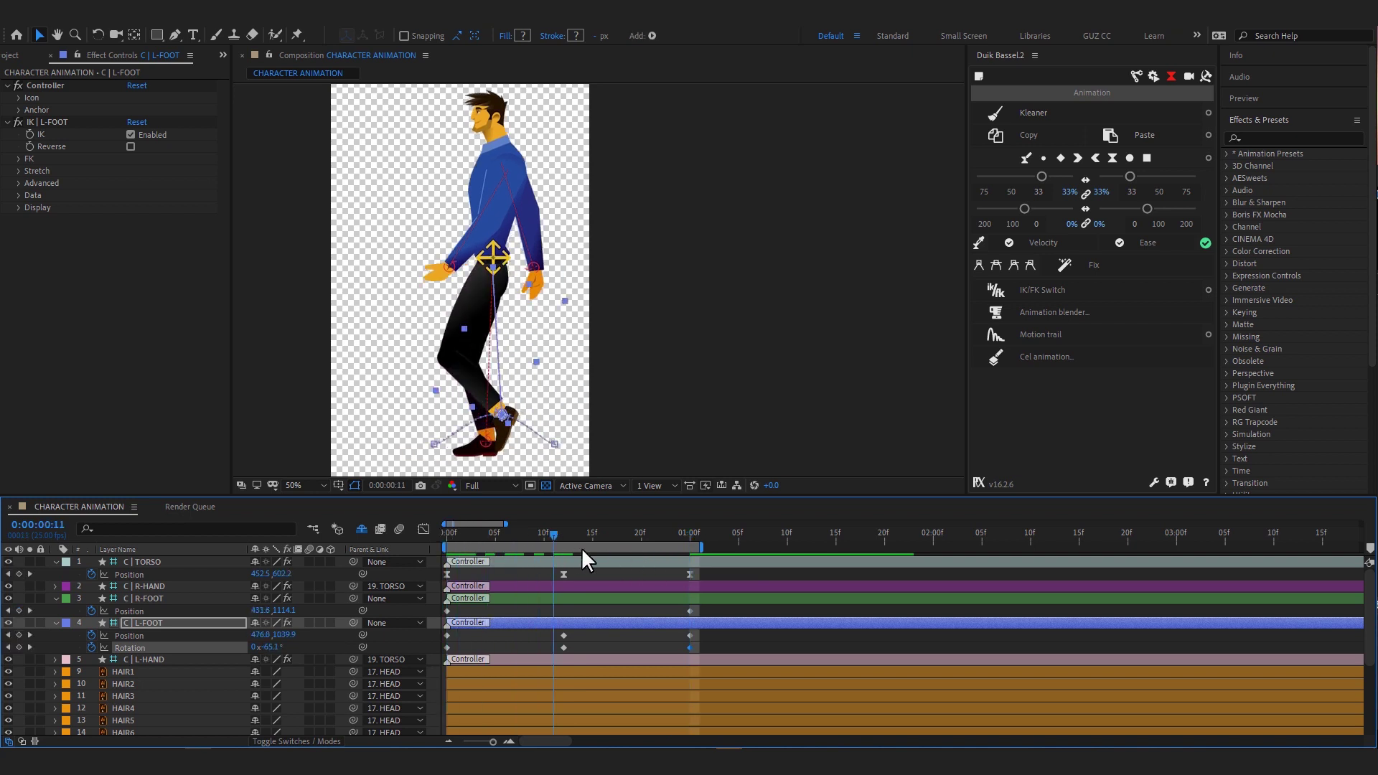
left_click_drag(581, 548, 567, 575)
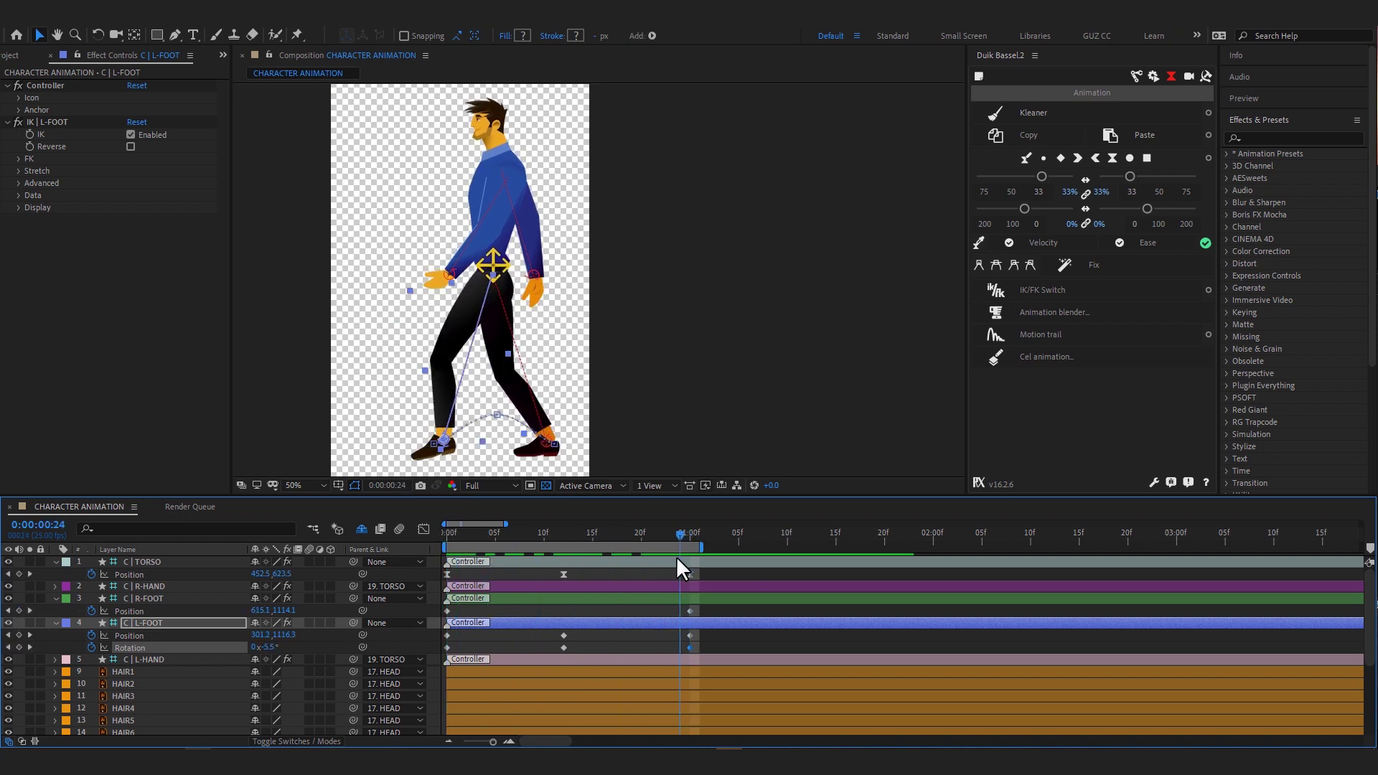
left_click(564, 574)
left_click_drag(493, 258, 500, 266)
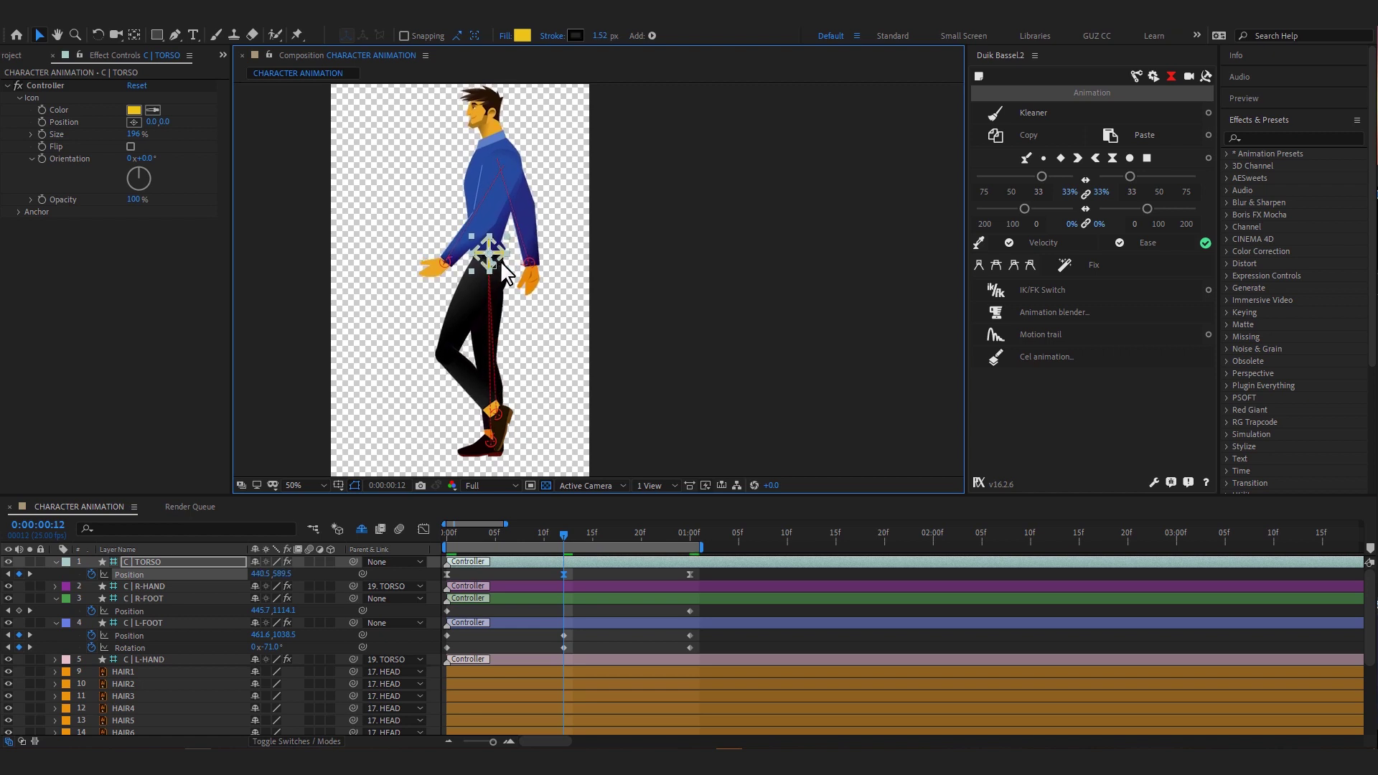
mouse_move(565, 536)
left_mouse_down()
mouse_move(429, 536)
mouse_move(682, 586)
left_mouse_up()
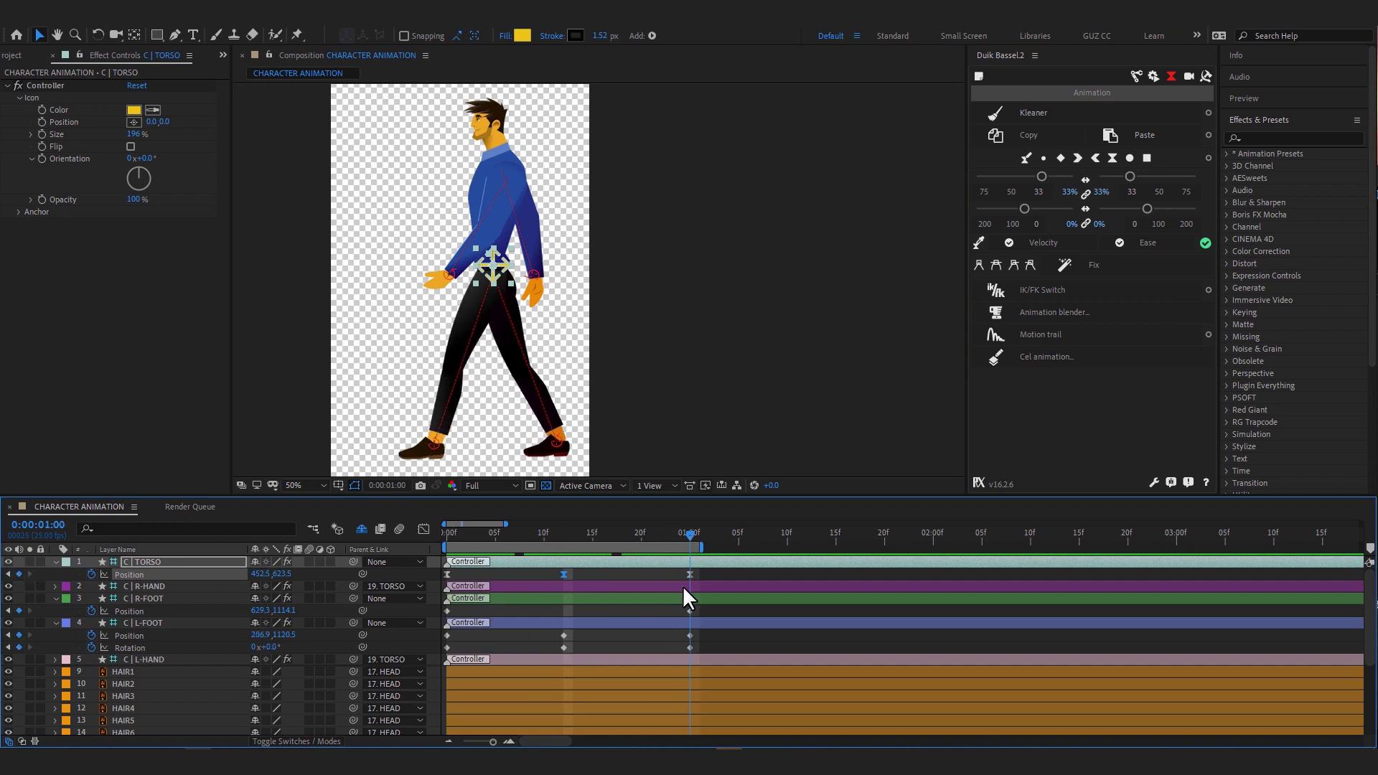
- Ease out of the first and into the last L-FOOT keyframe in the speed graph, then play the walk
left_click_drag(719, 633, 422, 662)
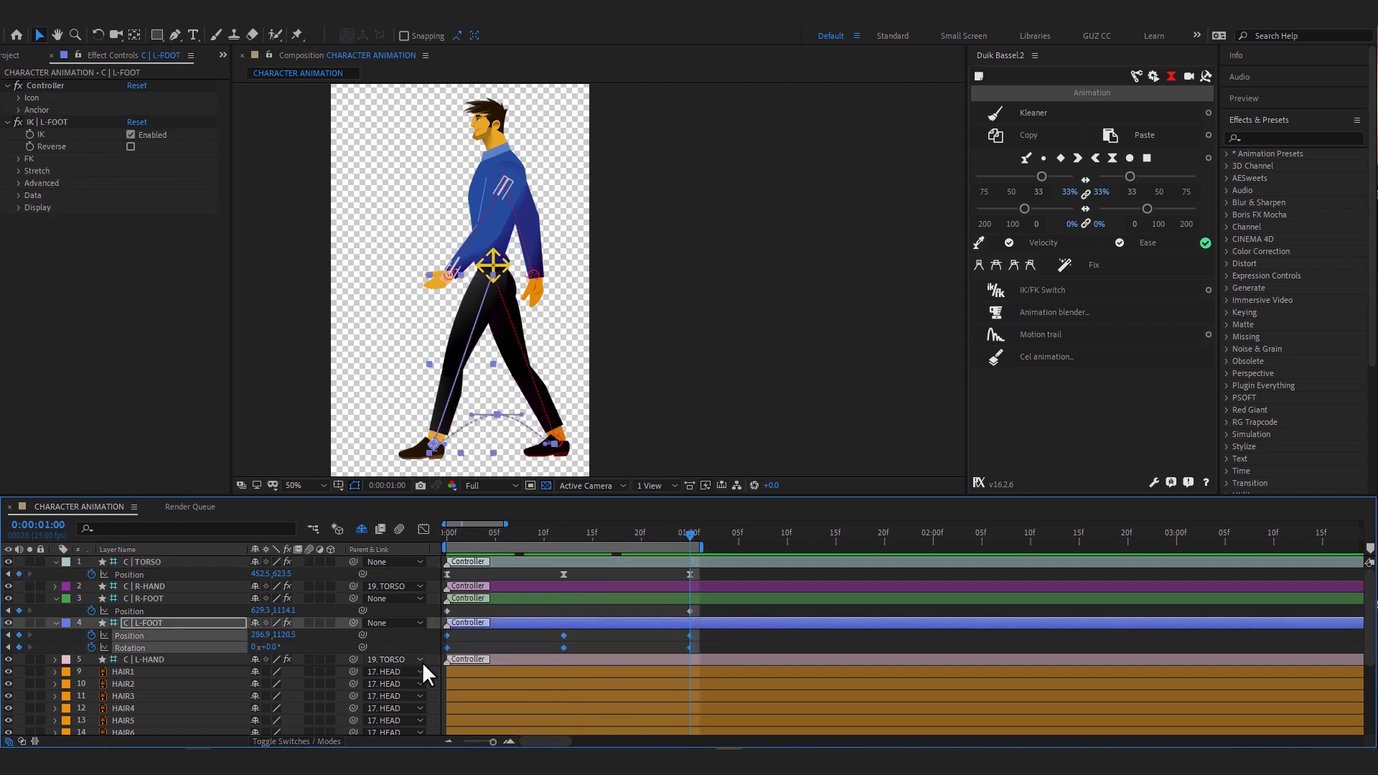
left_click(423, 529)
left_click_drag(466, 701, 506, 701)
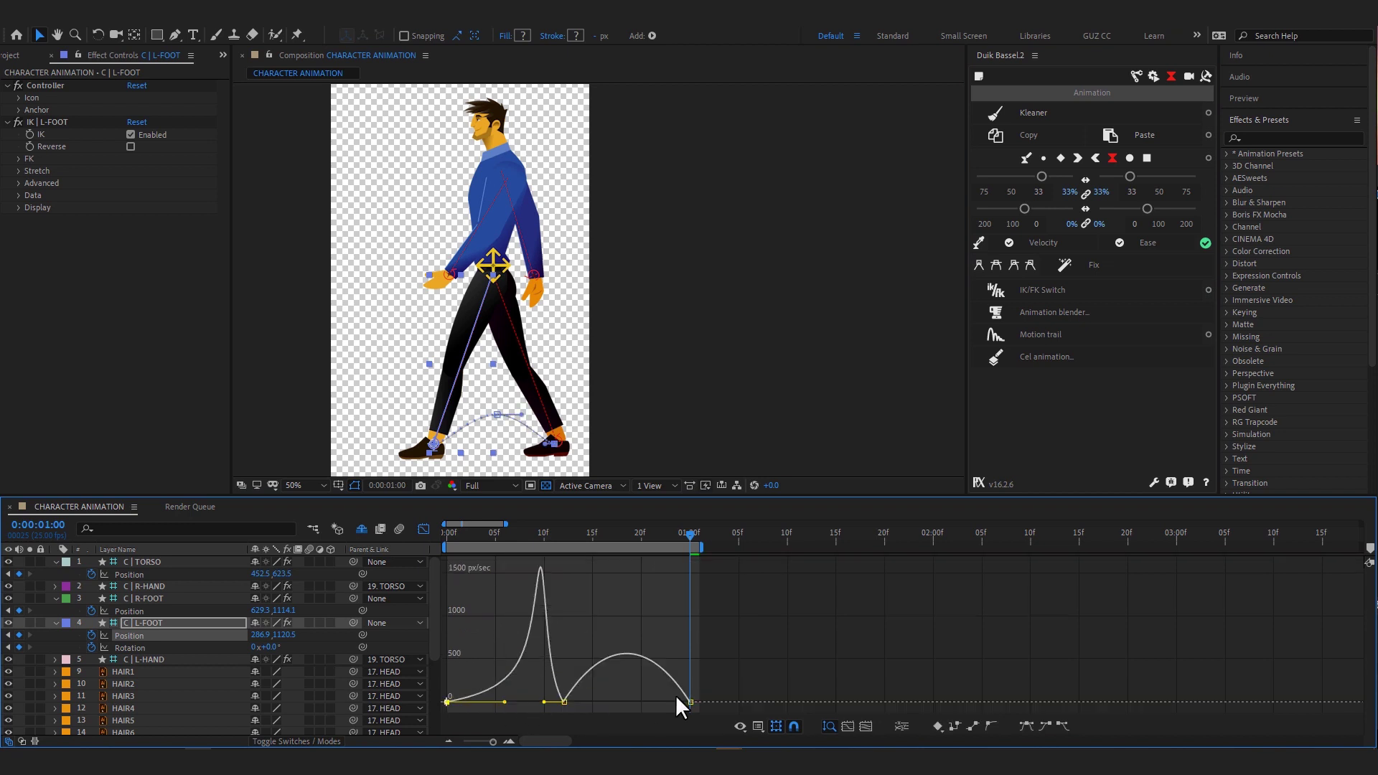
left_click_drag(669, 701, 626, 701)
left_click_drag(430, 534, 650, 569)
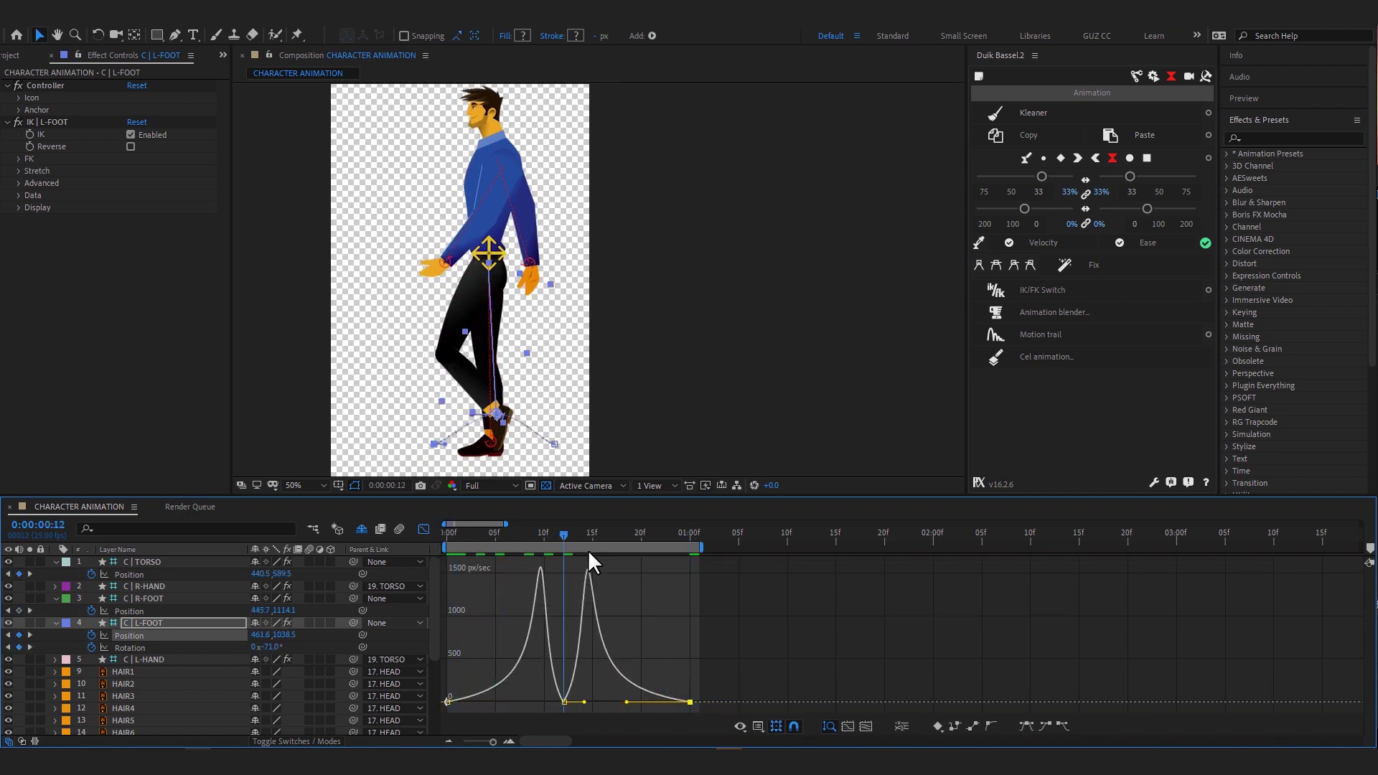
key("space")
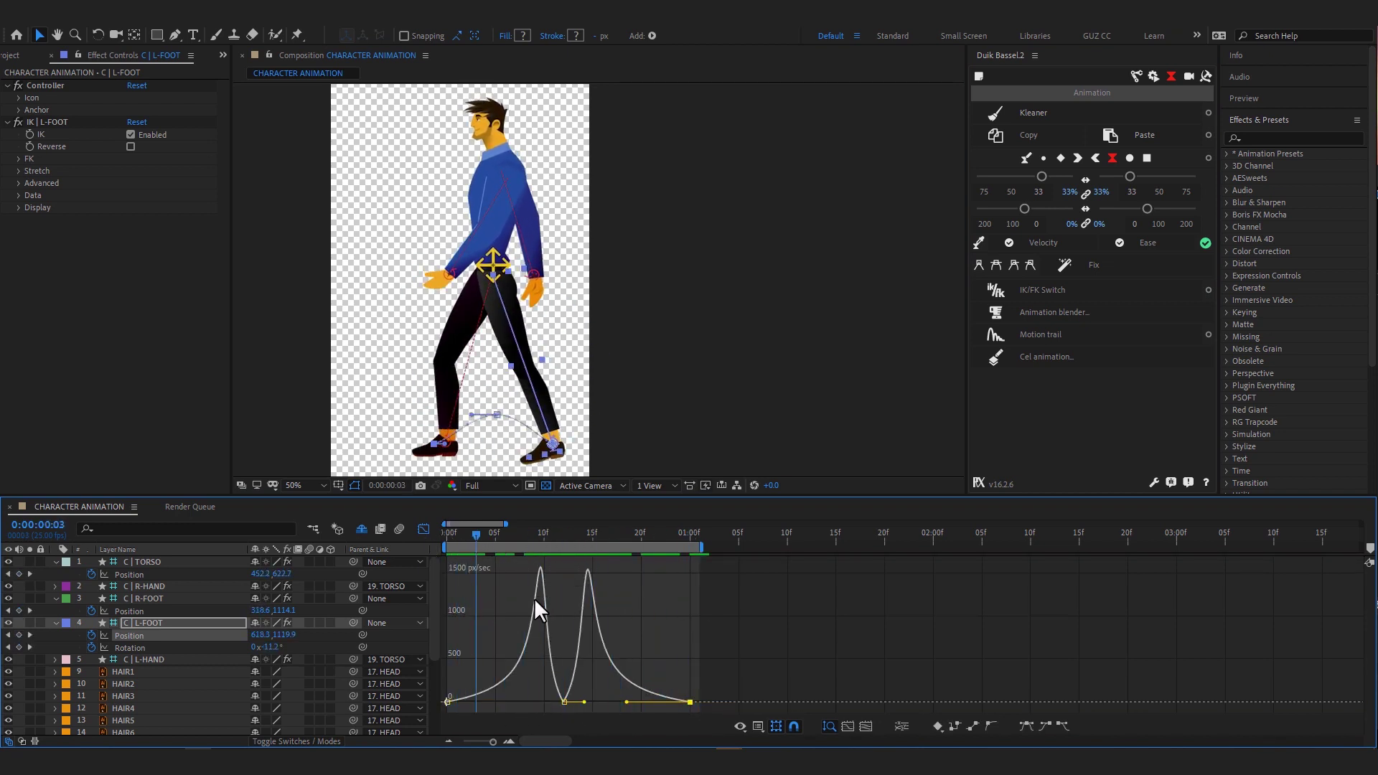
key("space")
key("space")
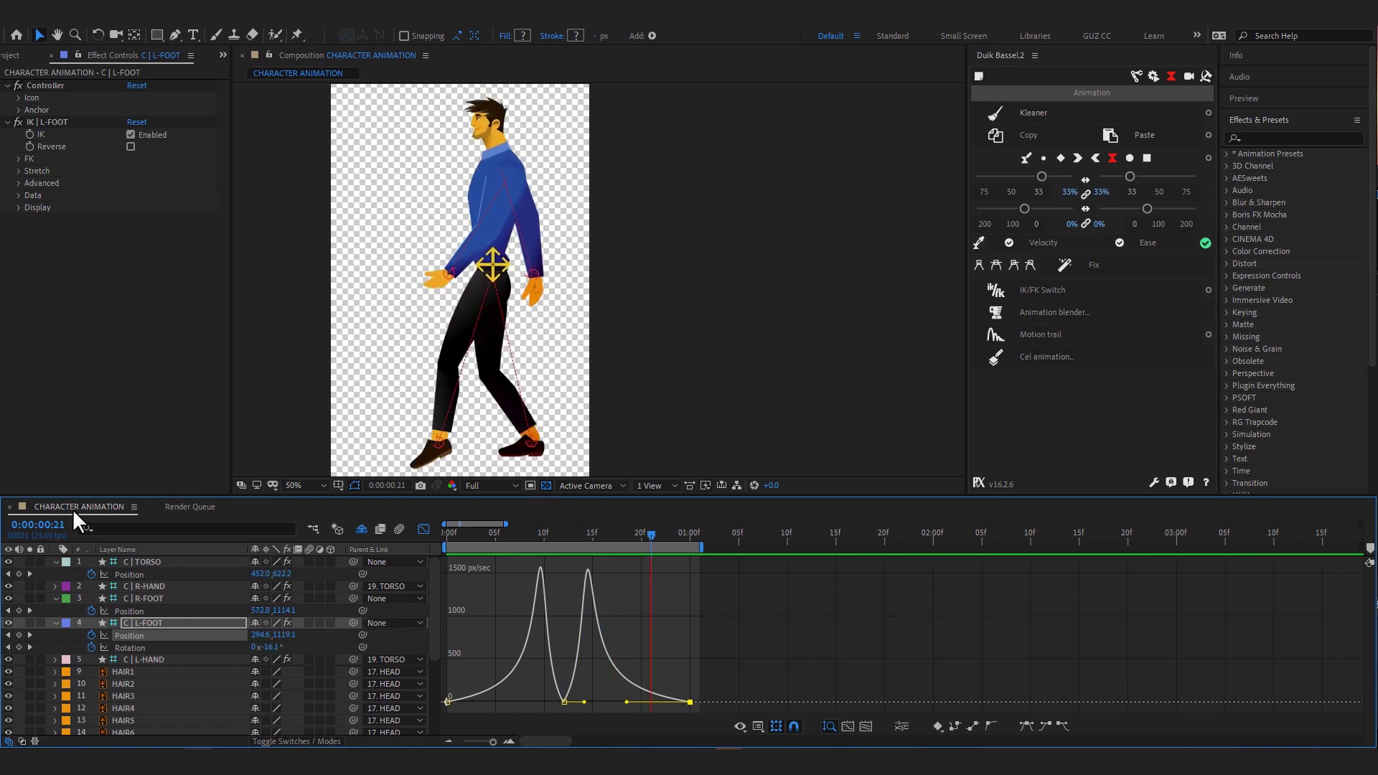
- Reshape the L-FOOT rotation speed curve and apply roughly 74% ease influence with Duik's sliders
left_click(523, 534)
key("shift+F3")
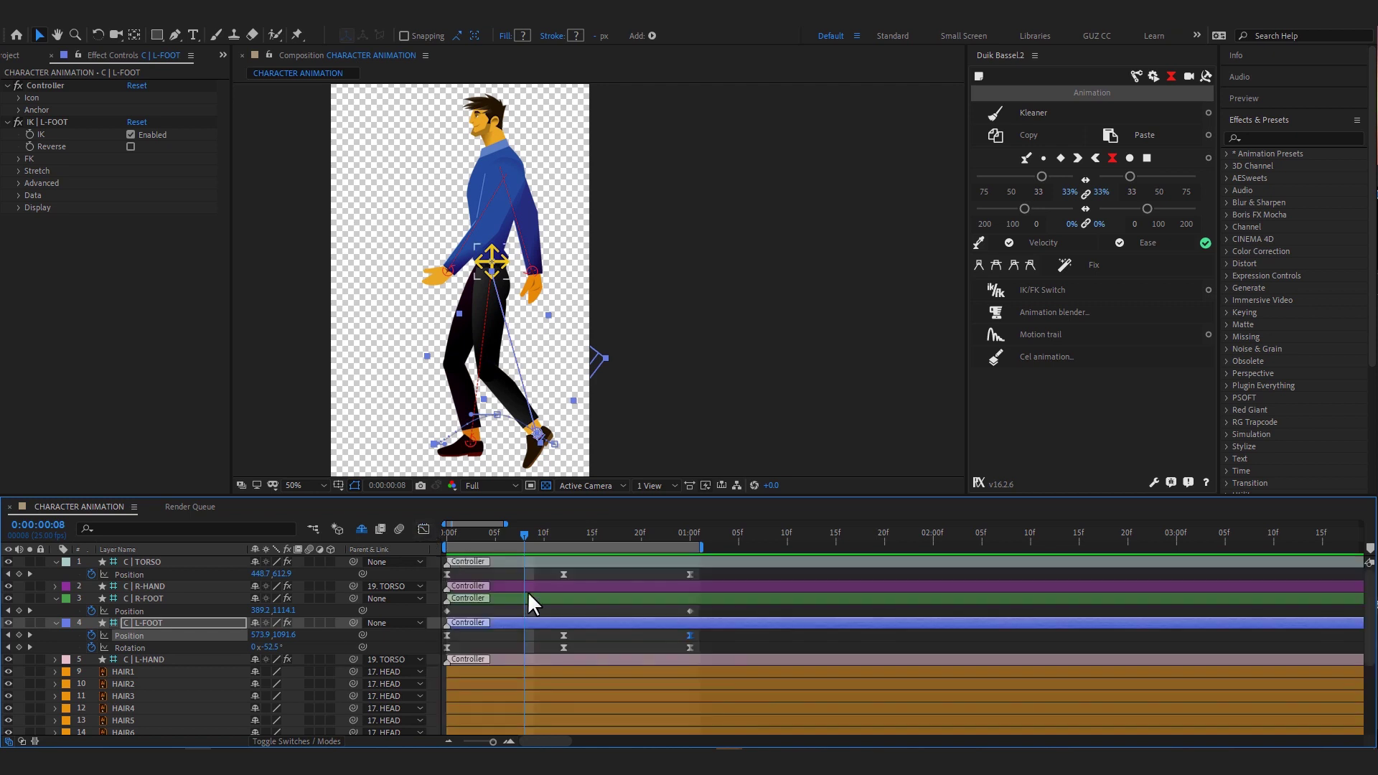
key("shift+F3")
mouse_move(575, 635)
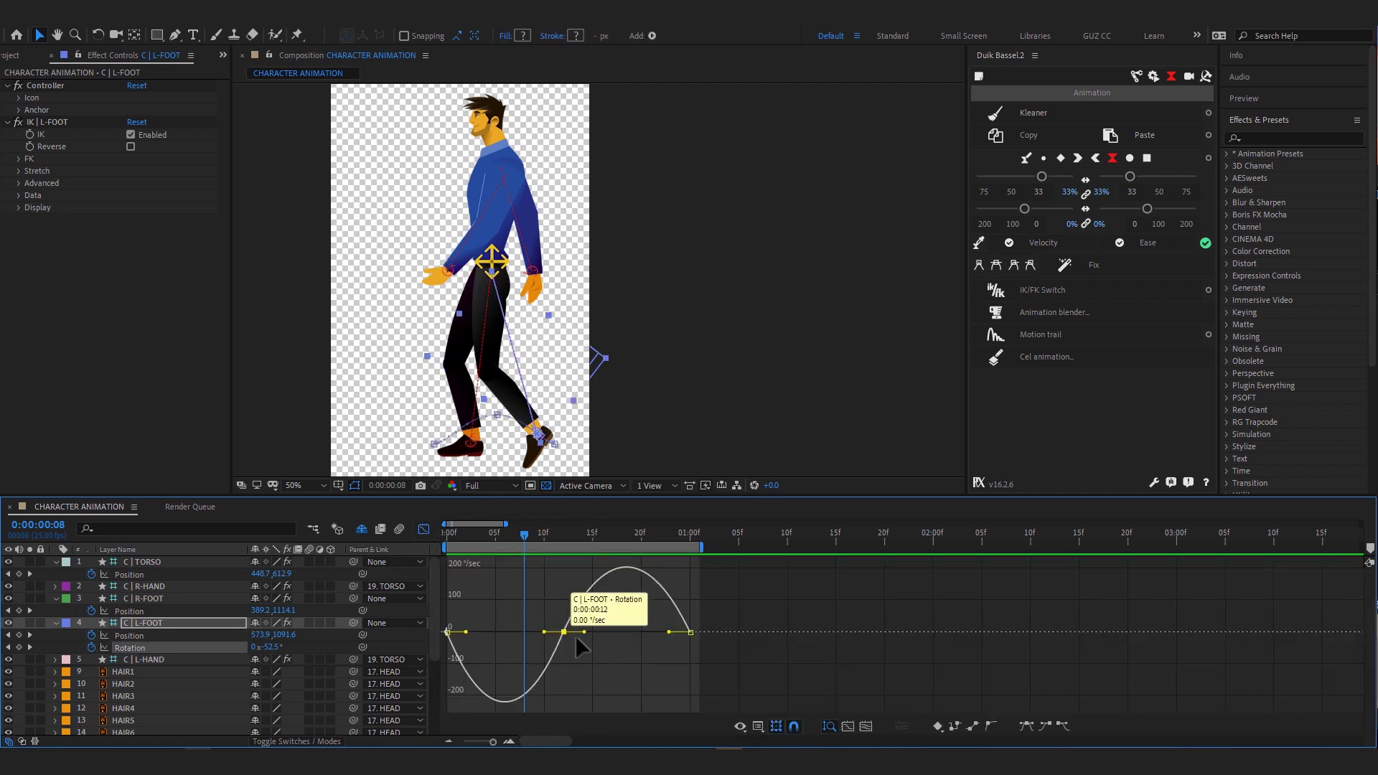
left_click_drag(467, 632, 439, 643)
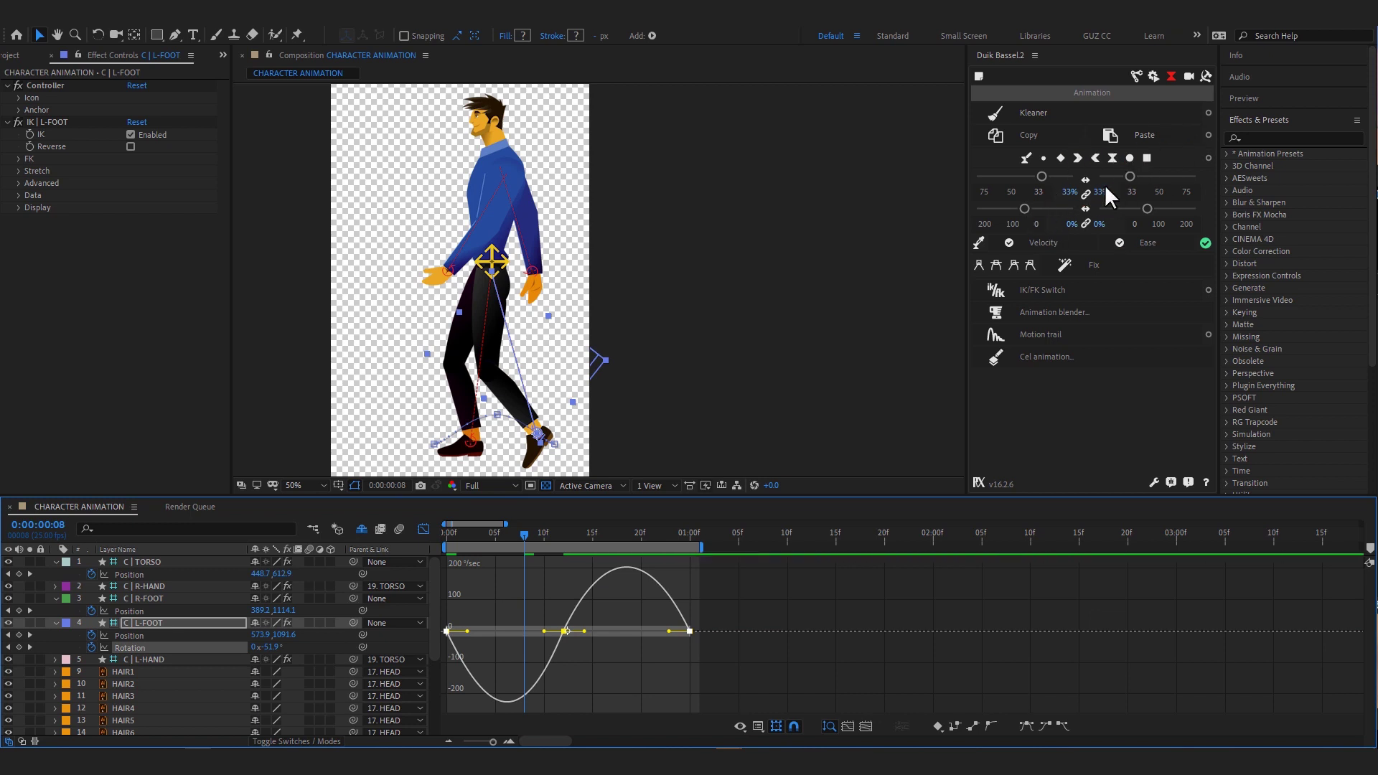
mouse_move(1042, 176)
left_mouse_down()
mouse_move(983, 176)
mouse_move(1001, 176)
left_mouse_up()
left_click(424, 528)
left_click(425, 528)
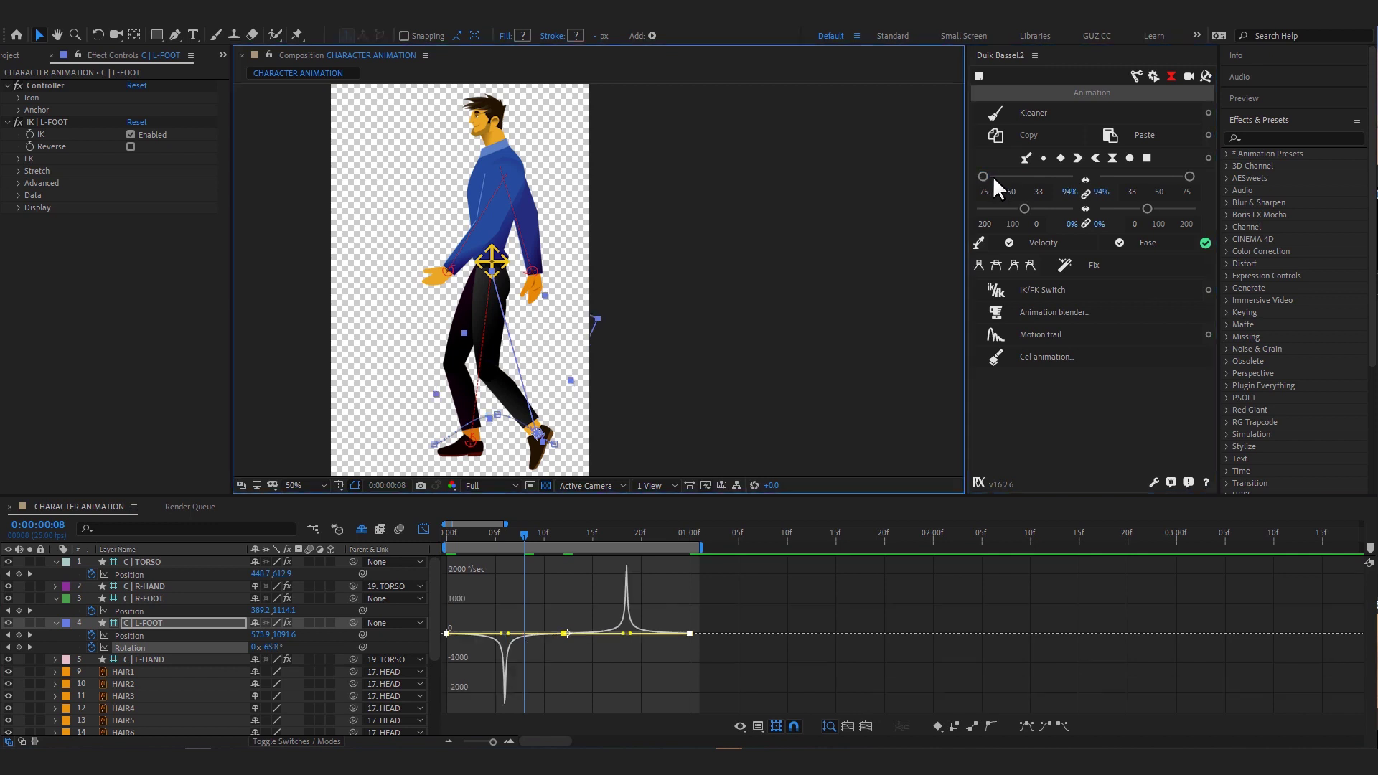
left_click(548, 594)
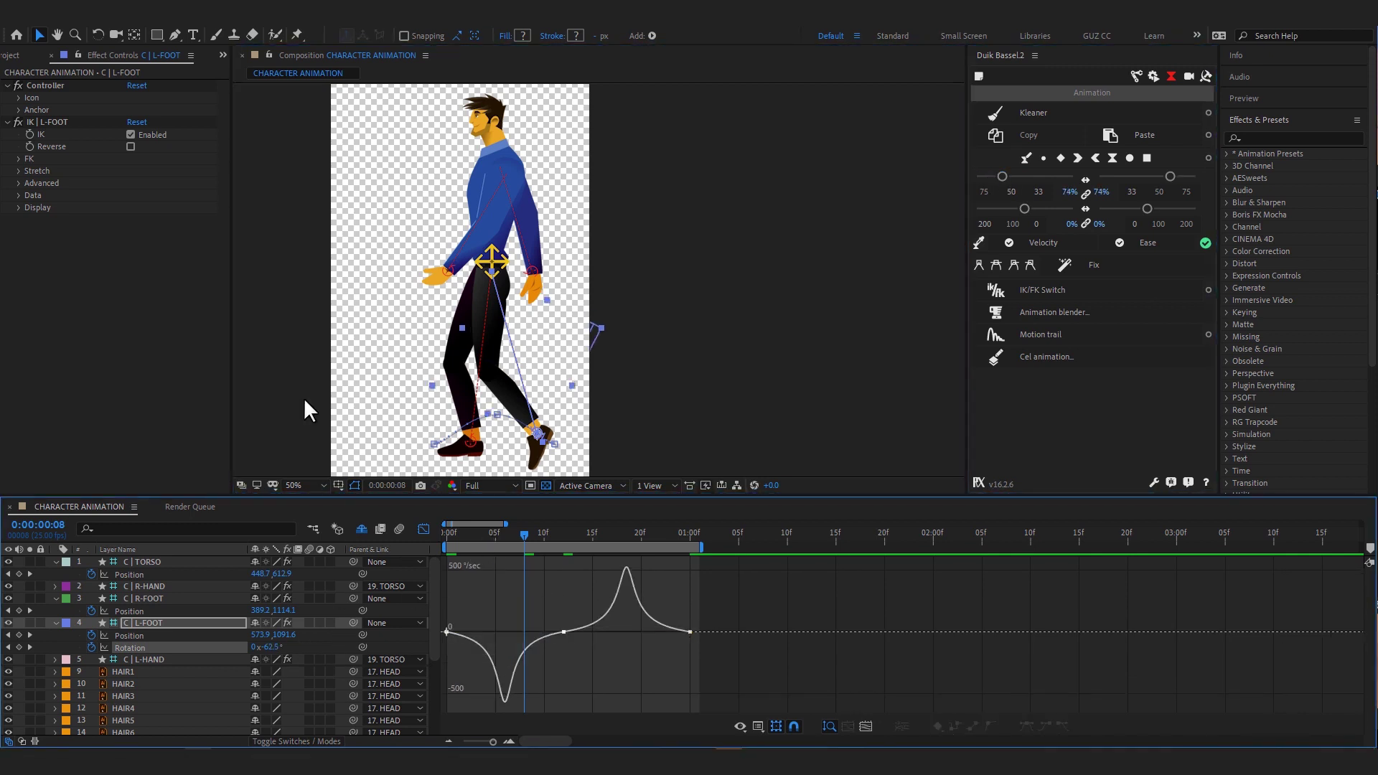
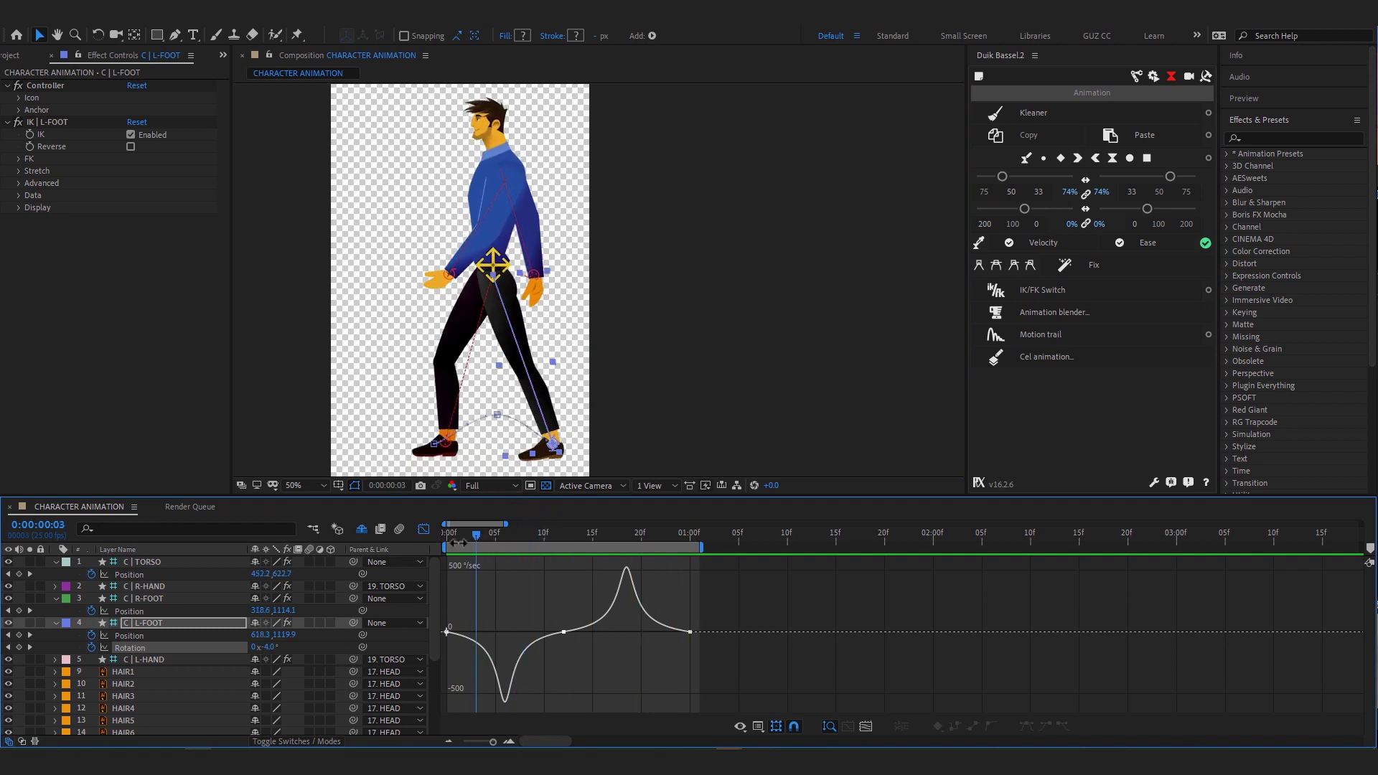
- Leave the Graph Editor and key a new C | L-FOOT rotation that tilts the foot mid-swing
key("space")
key("shift+F3")
left_click(563, 542)
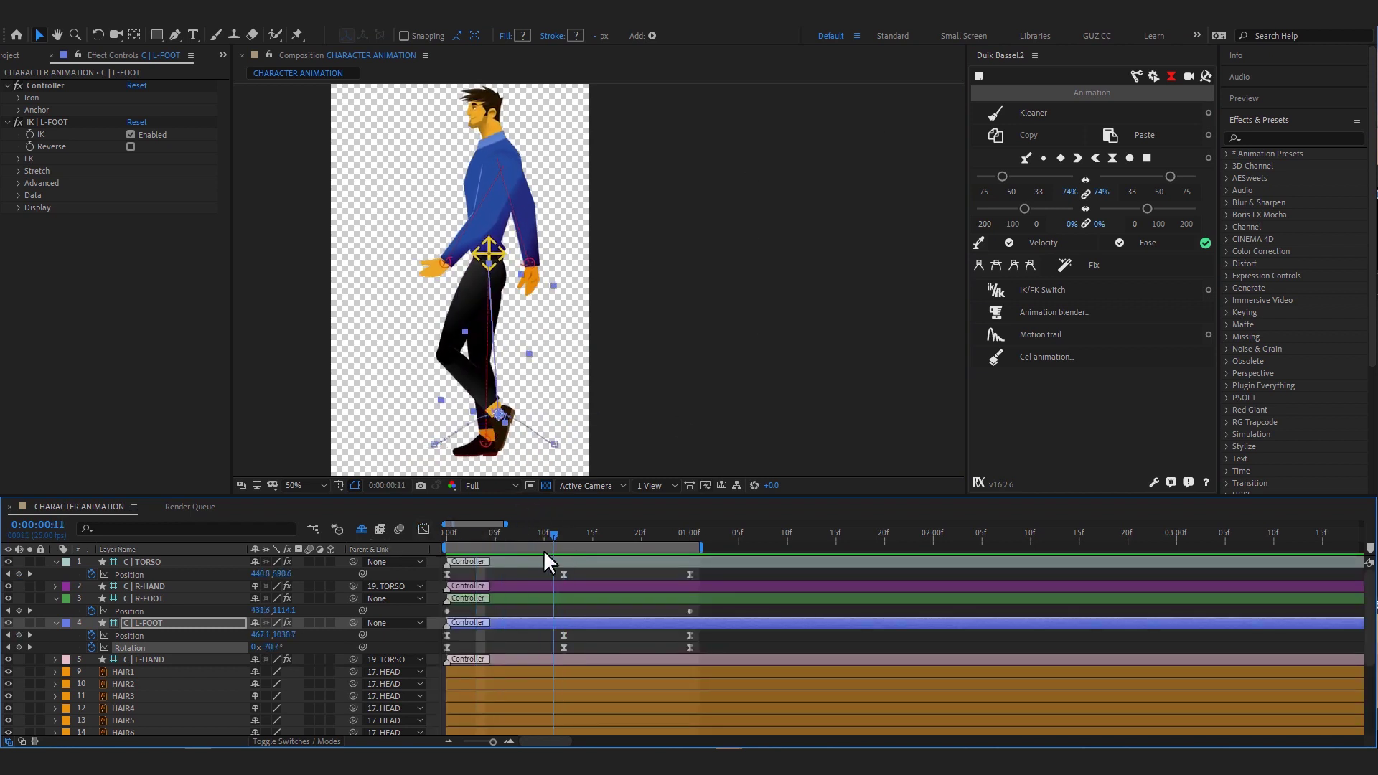
left_click(587, 622)
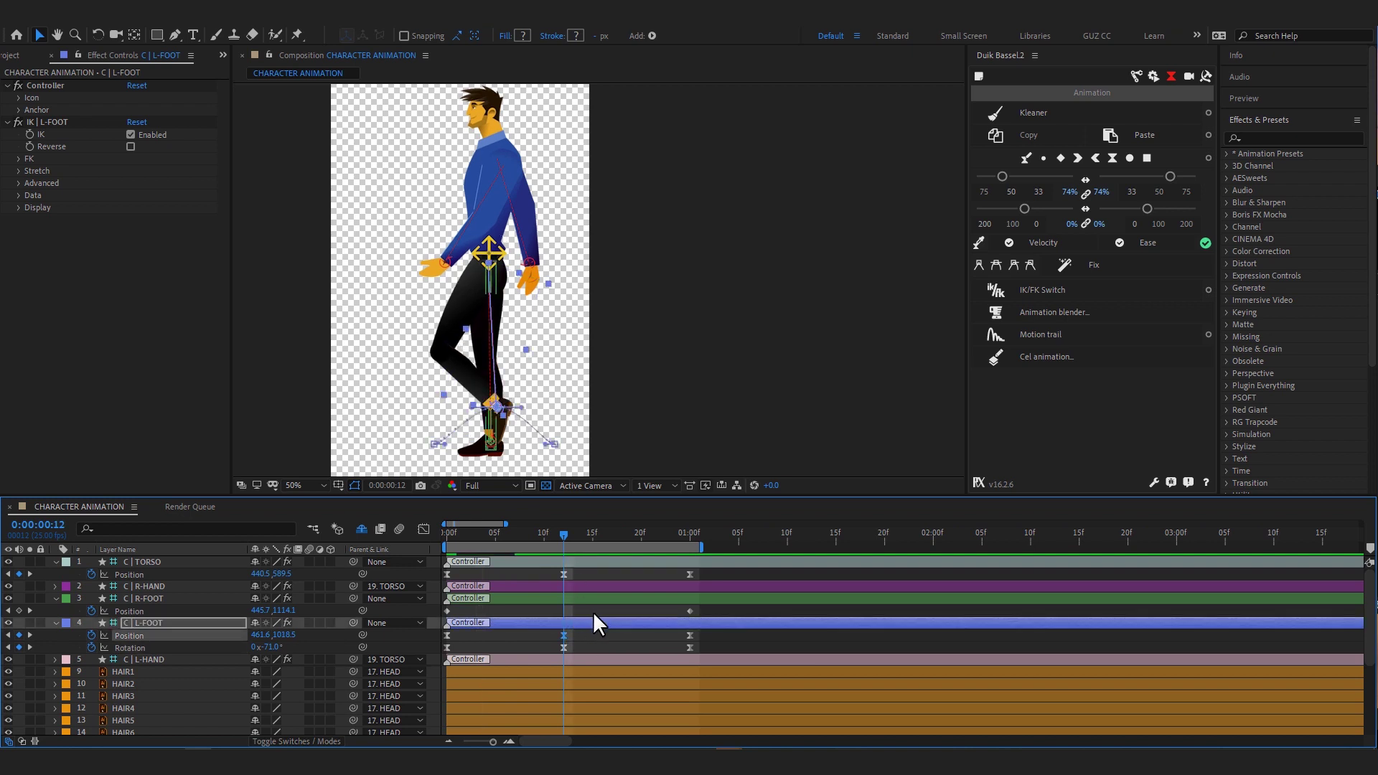
left_click_drag(585, 536, 630, 541)
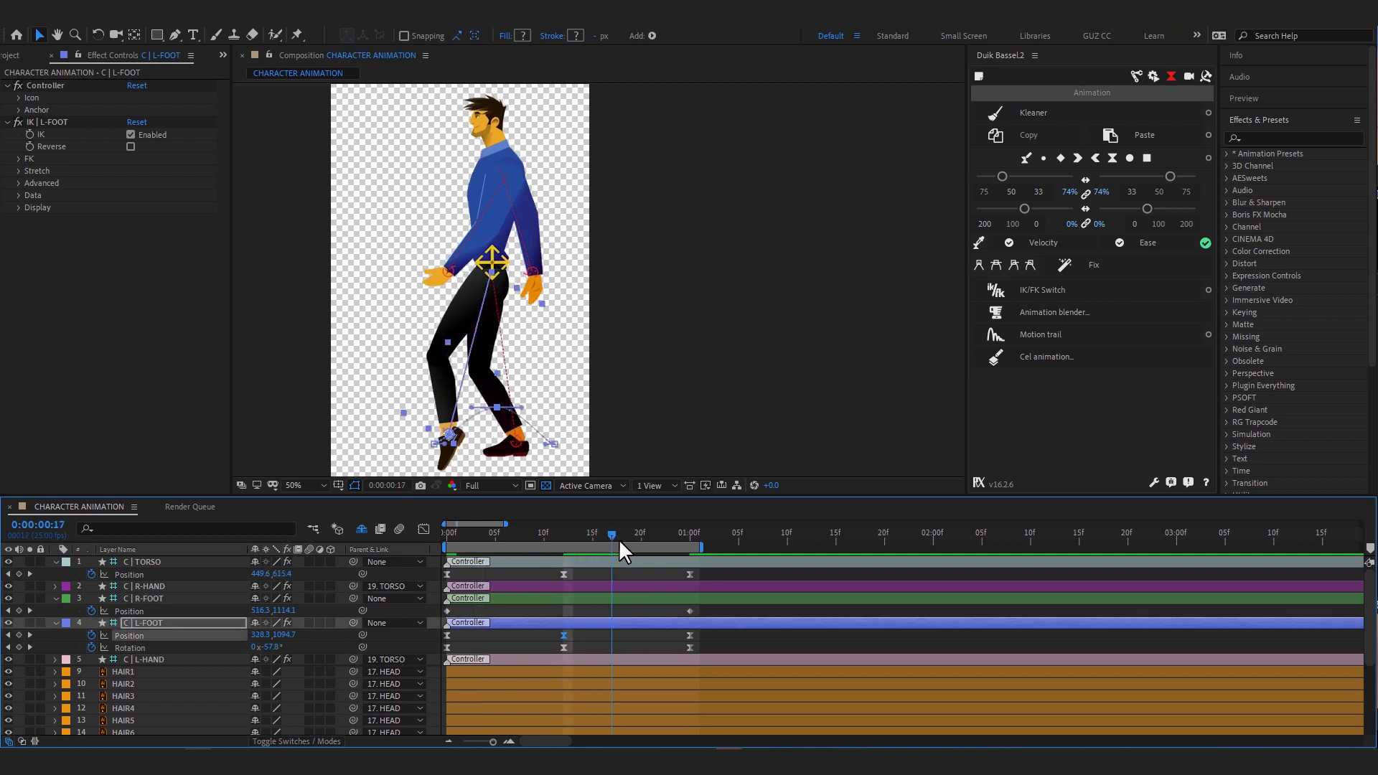
left_click_drag(267, 647, 305, 643)
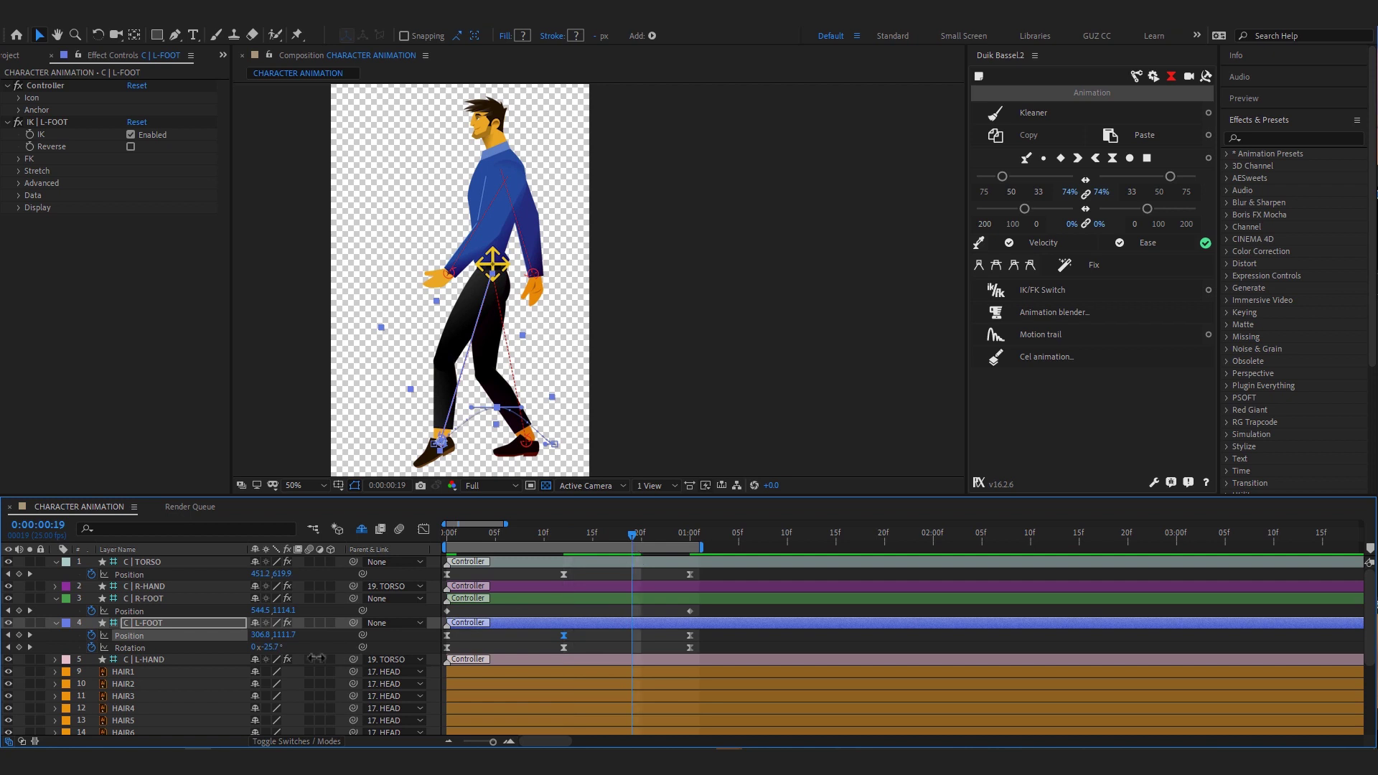
- Slide the left-foot rotation keyframe back to frame 17 and review the step
left_click(667, 630)
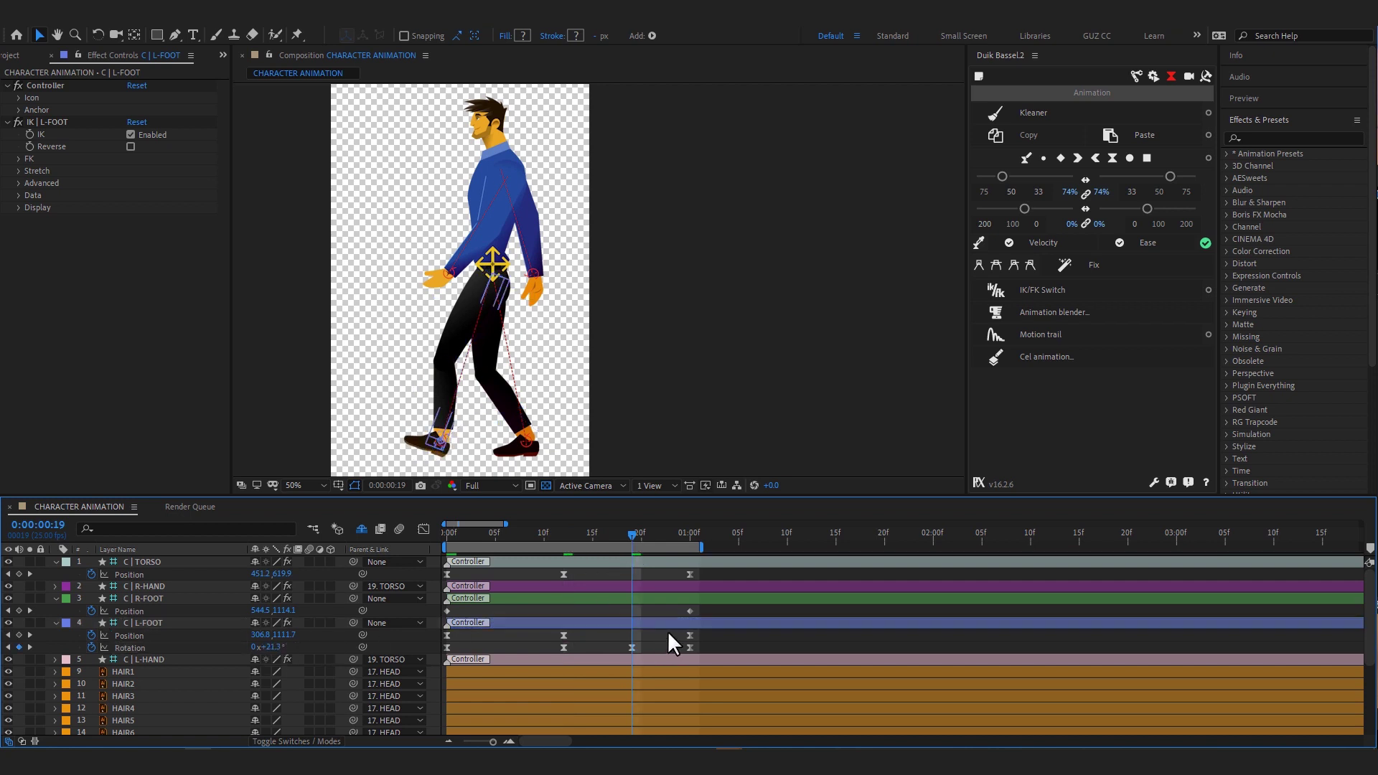
left_click_drag(632, 537, 616, 563)
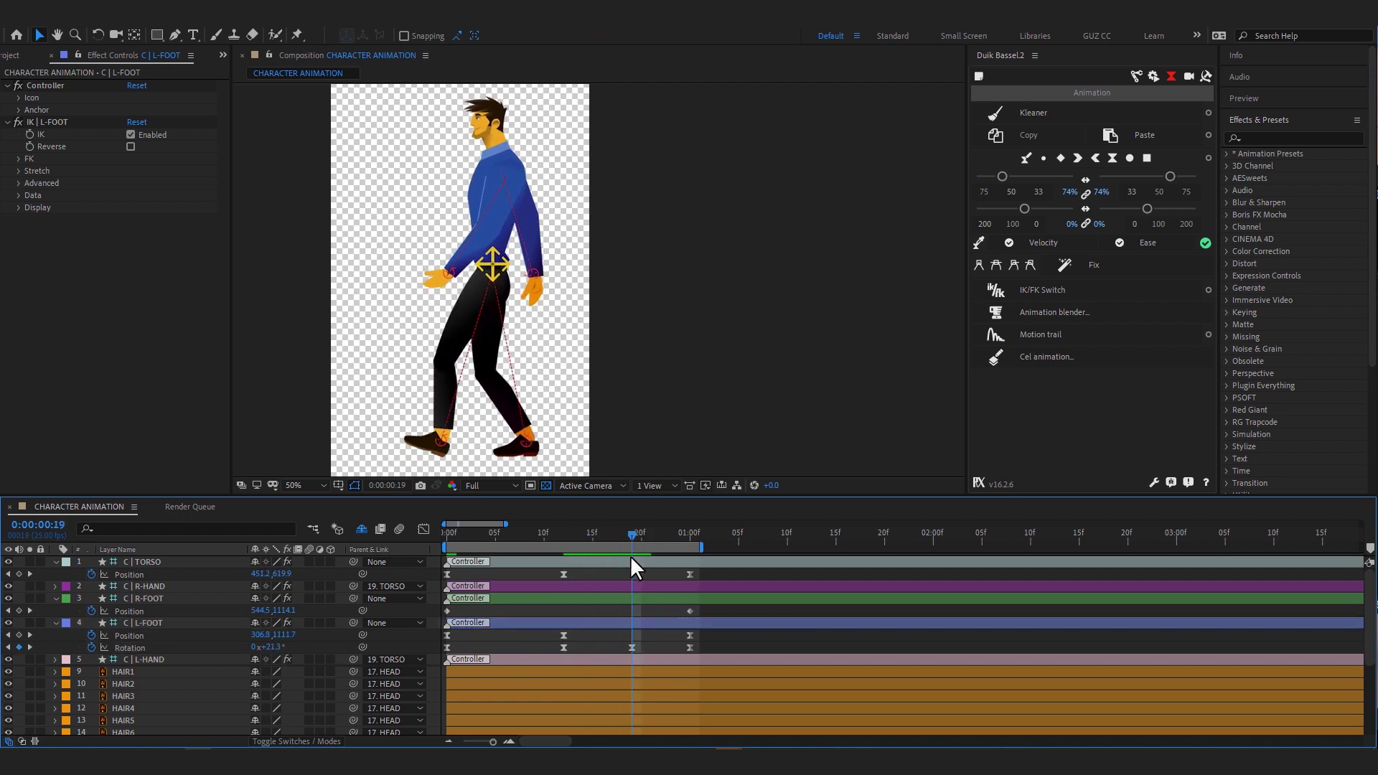
left_click_drag(631, 648, 611, 647)
left_click(572, 537)
left_click_drag(573, 537, 611, 557)
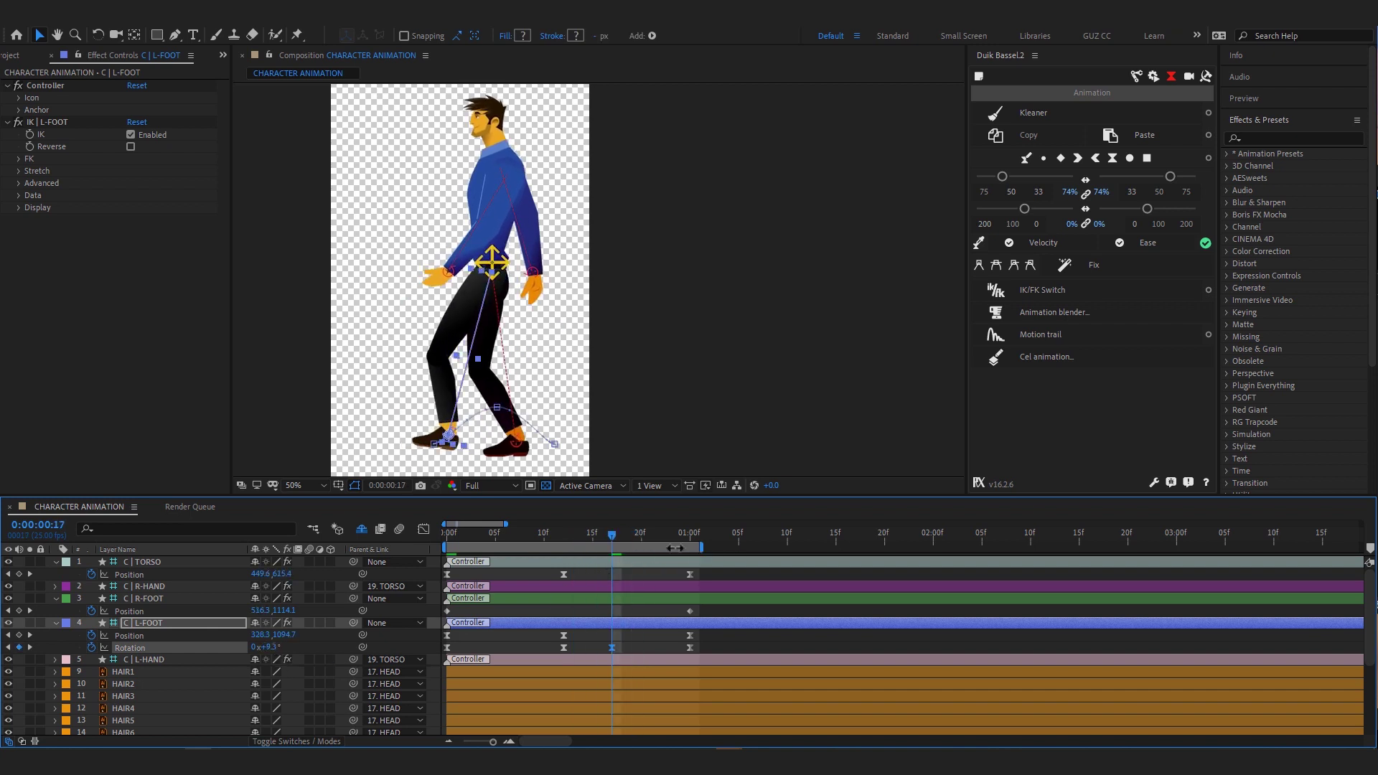
mouse_move(614, 527)
left_mouse_down()
mouse_move(692, 549)
mouse_move(651, 583)
mouse_move(691, 614)
left_mouse_up()
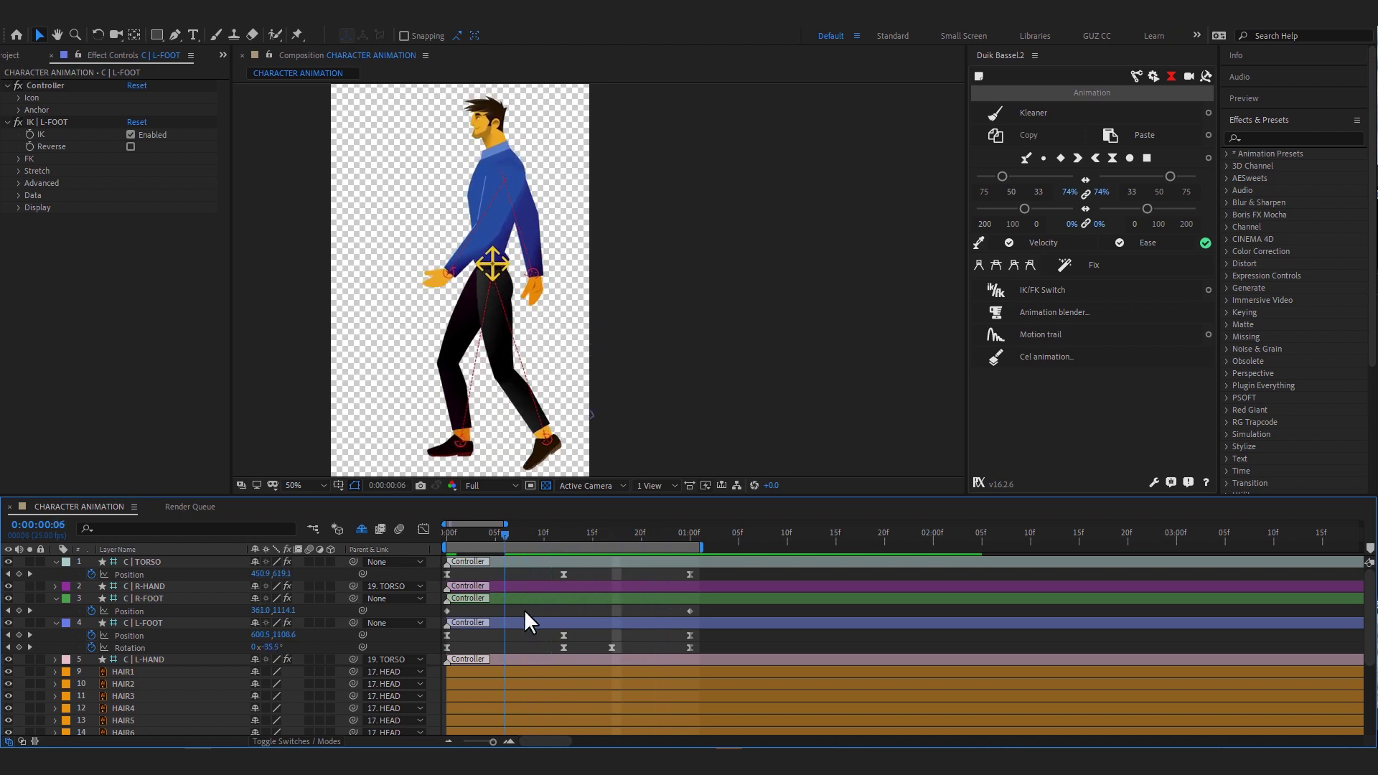
- At frame 6, drag C | L-FOOT Position Y from 1108.6 to 1066.6, then review the step
left_click(702, 597)
mouse_move(446, 548)
left_mouse_down()
mouse_move(544, 560)
mouse_move(495, 578)
mouse_move(504, 595)
left_mouse_up()
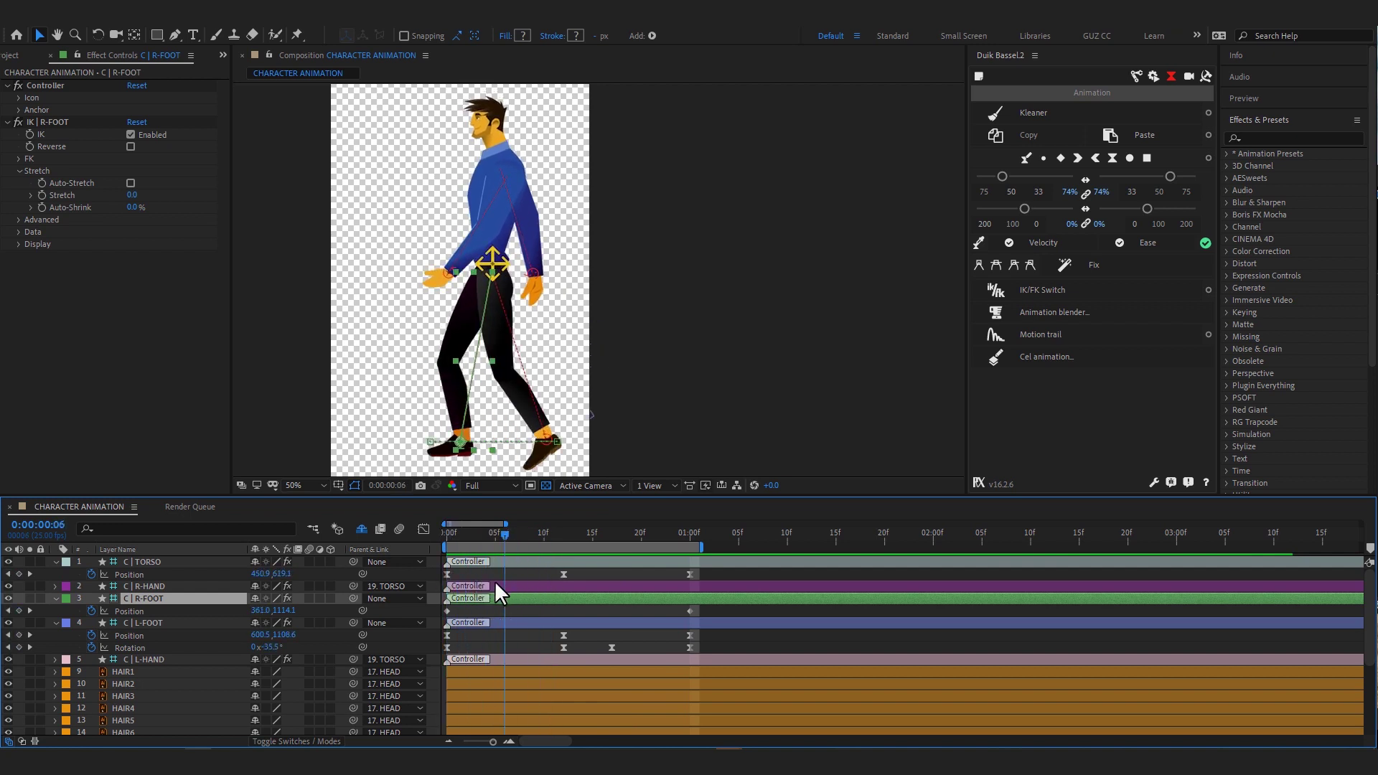
left_click_drag(284, 635, 252, 636)
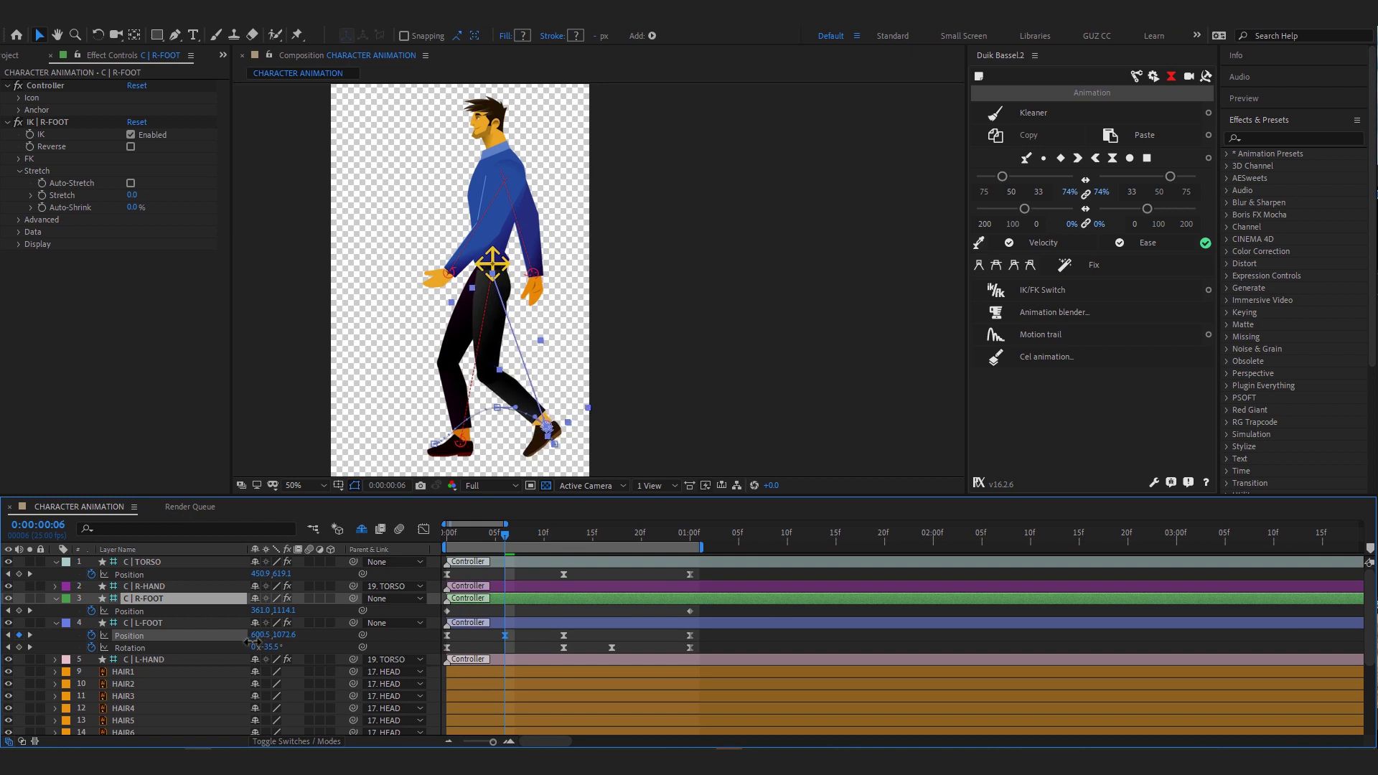
mouse_move(505, 543)
left_mouse_down()
mouse_move(475, 545)
mouse_move(578, 542)
mouse_move(440, 548)
mouse_move(628, 569)
left_mouse_up()
left_click_drag(441, 655, 691, 631)
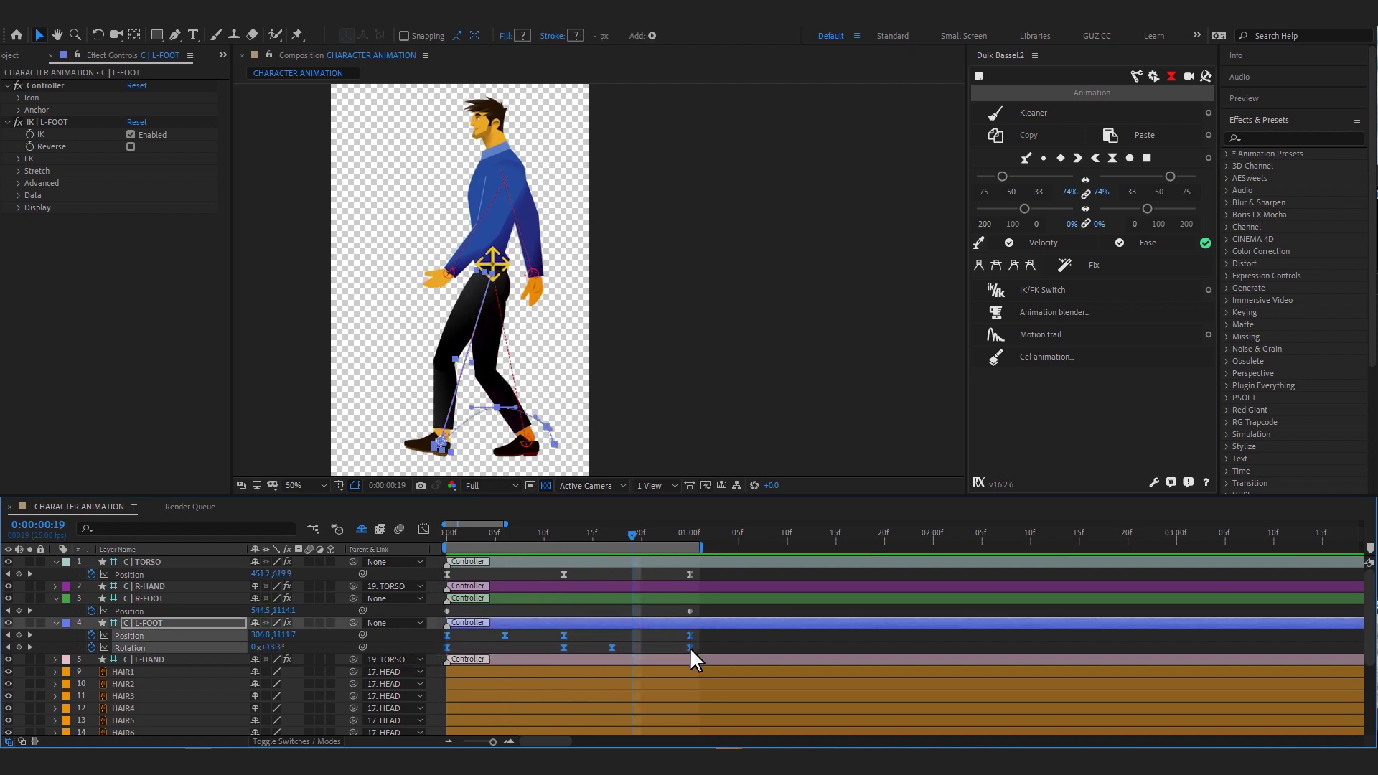
left_click(712, 636)
mouse_move(462, 544)
left_mouse_down()
mouse_move(562, 563)
mouse_move(617, 548)
left_mouse_up()
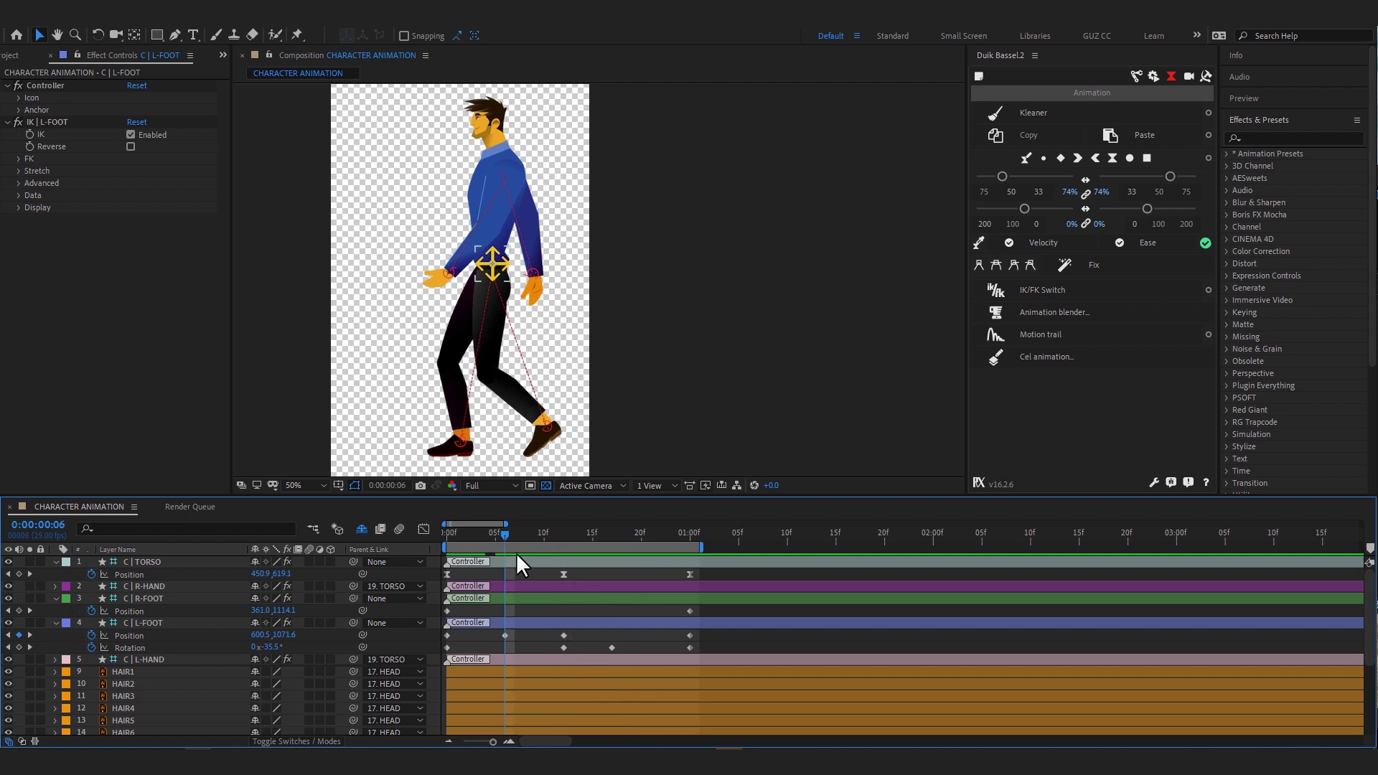
mouse_move(518, 557)
left_mouse_down()
mouse_move(639, 554)
mouse_move(704, 572)
mouse_move(685, 577)
left_mouse_up()
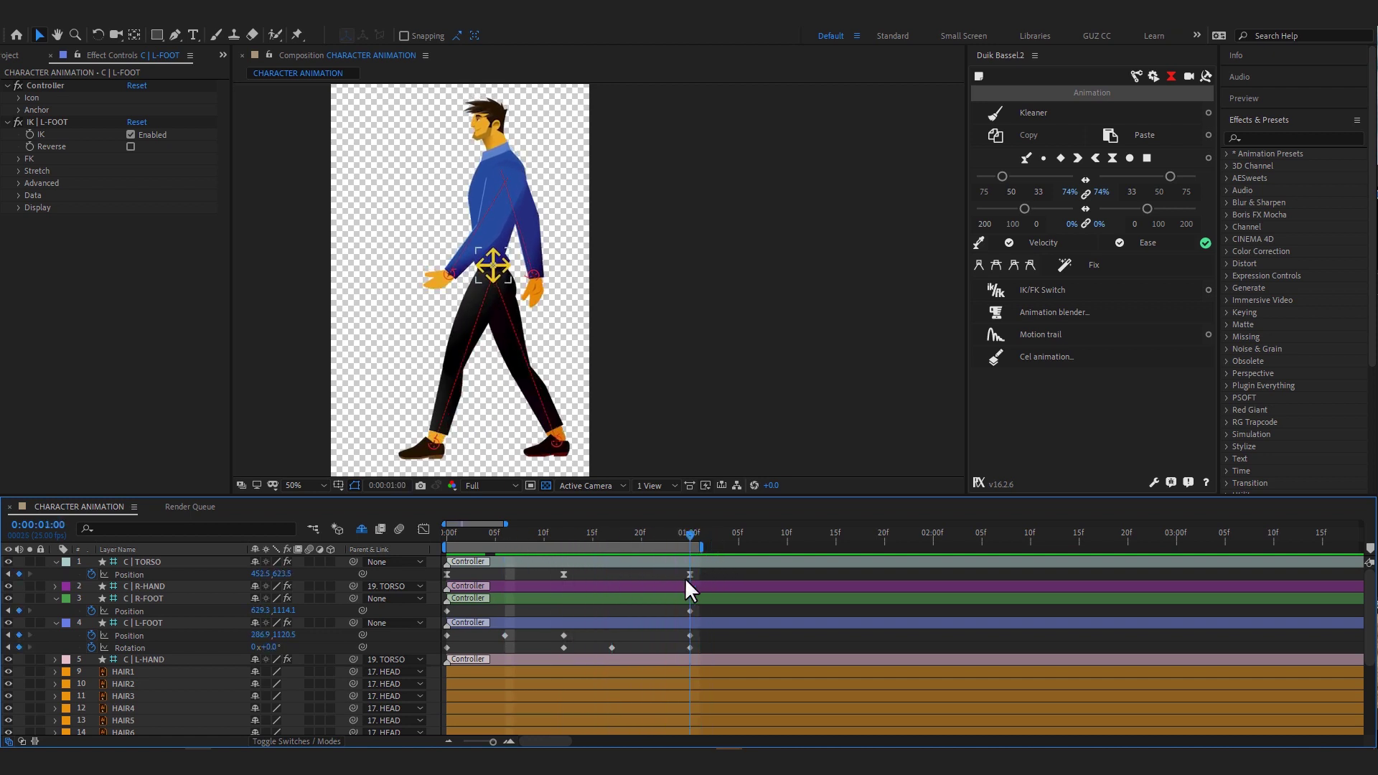
- Nudge the C | L-FOOT controller slightly left at 1:00 with the arrow keys
left_click(713, 623)
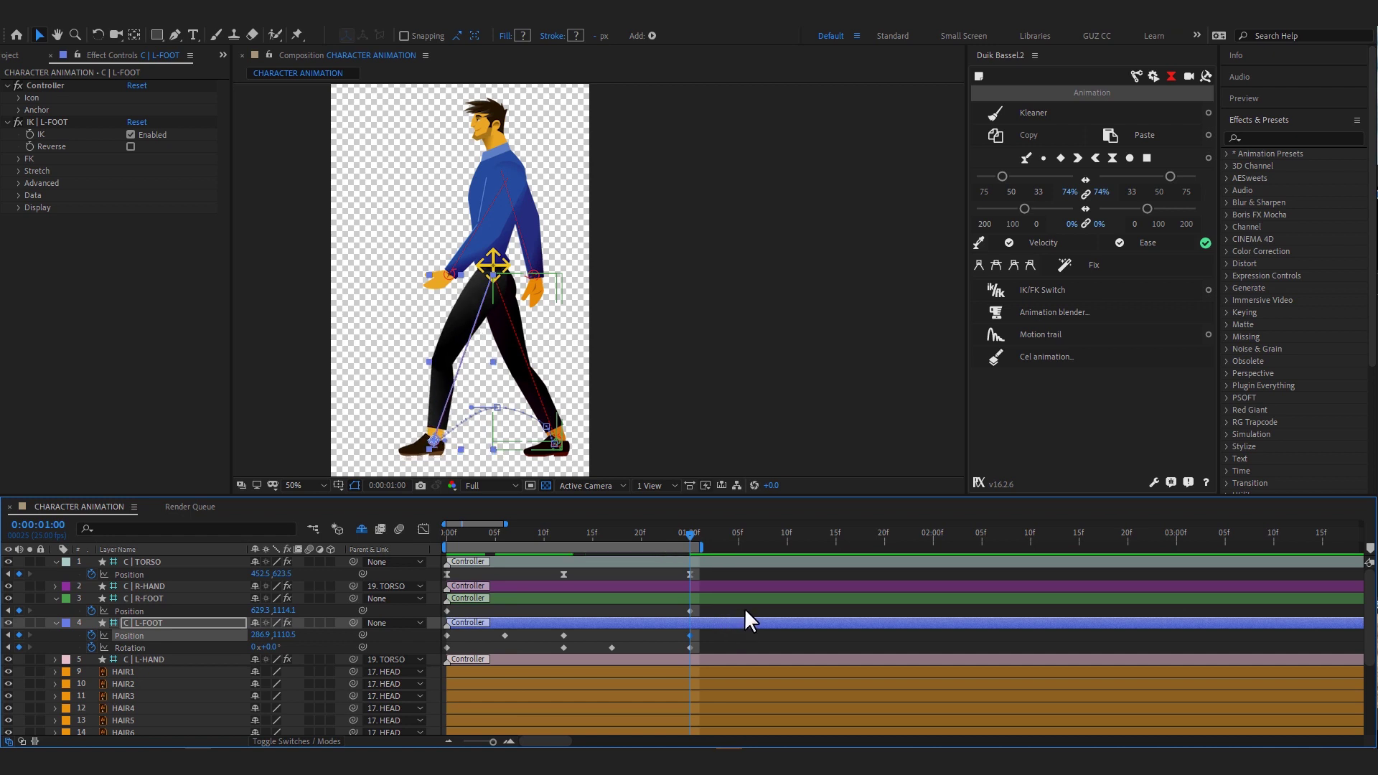
key("shift+Left")
key("shift+Left")
key("Up")
key("Up")
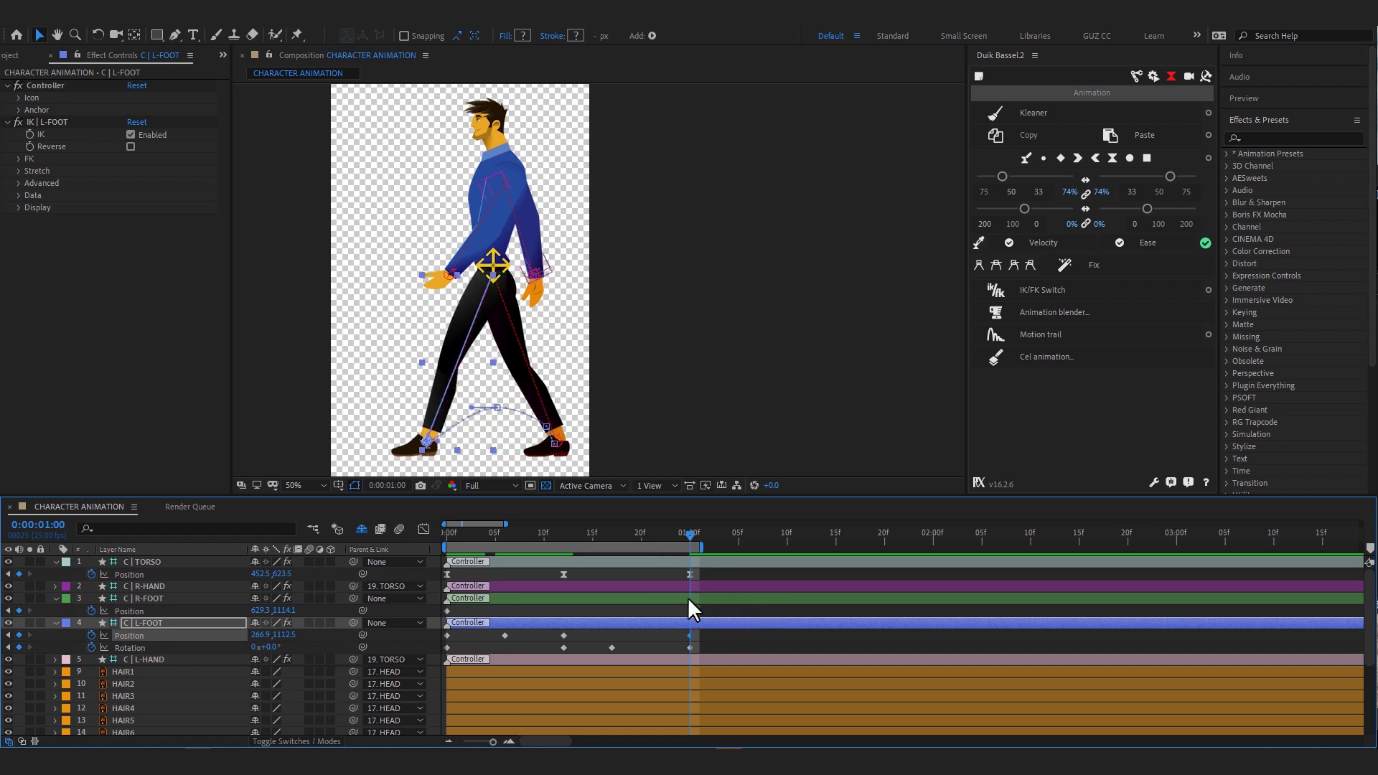
- Review the step up to 1:00 and show C | R-FOOT's Rotation property with Shift+R
left_click(723, 605)
mouse_move(495, 536)
left_mouse_down()
mouse_move(594, 579)
mouse_move(454, 618)
mouse_move(689, 638)
left_mouse_up()
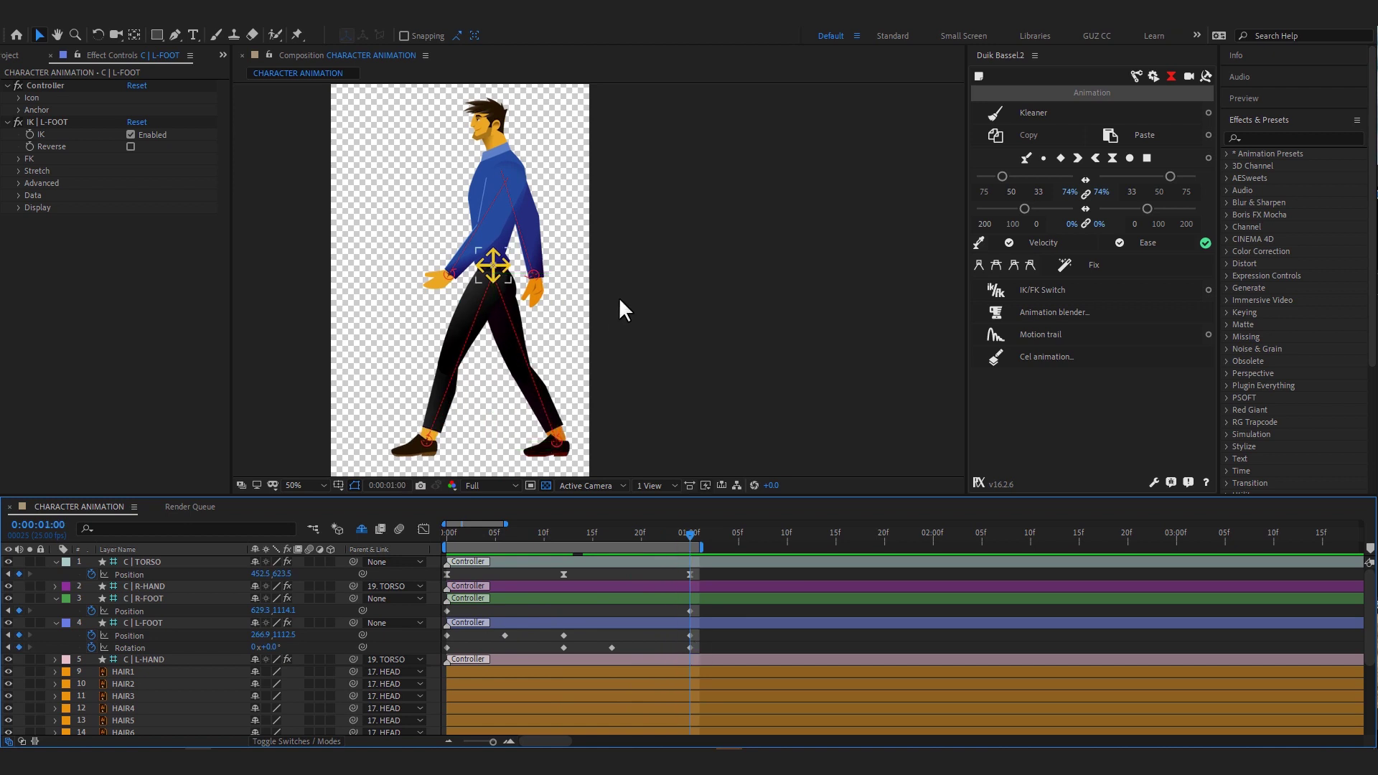
left_click(567, 598)
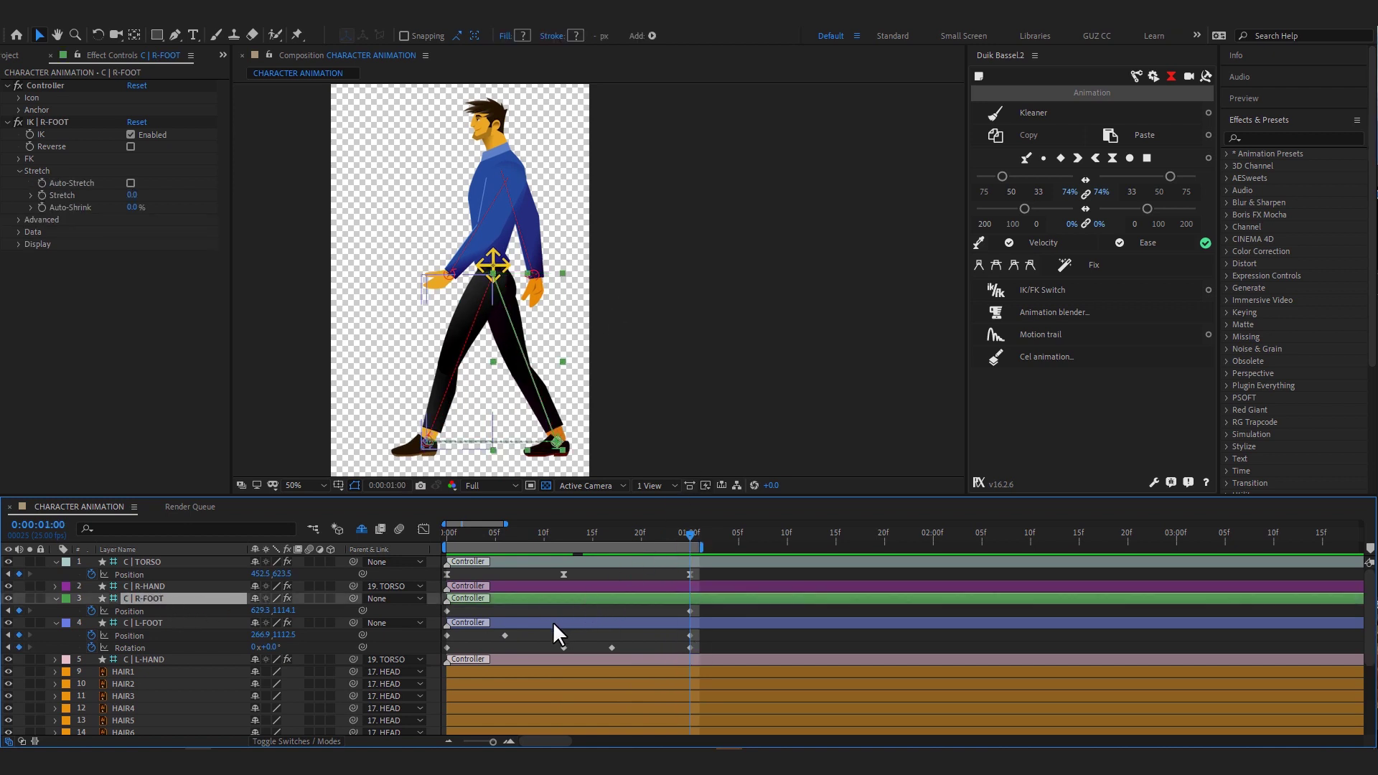
key("shift+r")
- Zoom out the timeline and paste the left foot's starting position into C | R-FOOT Position at 2:00
scroll(677, 621, "down", 3)
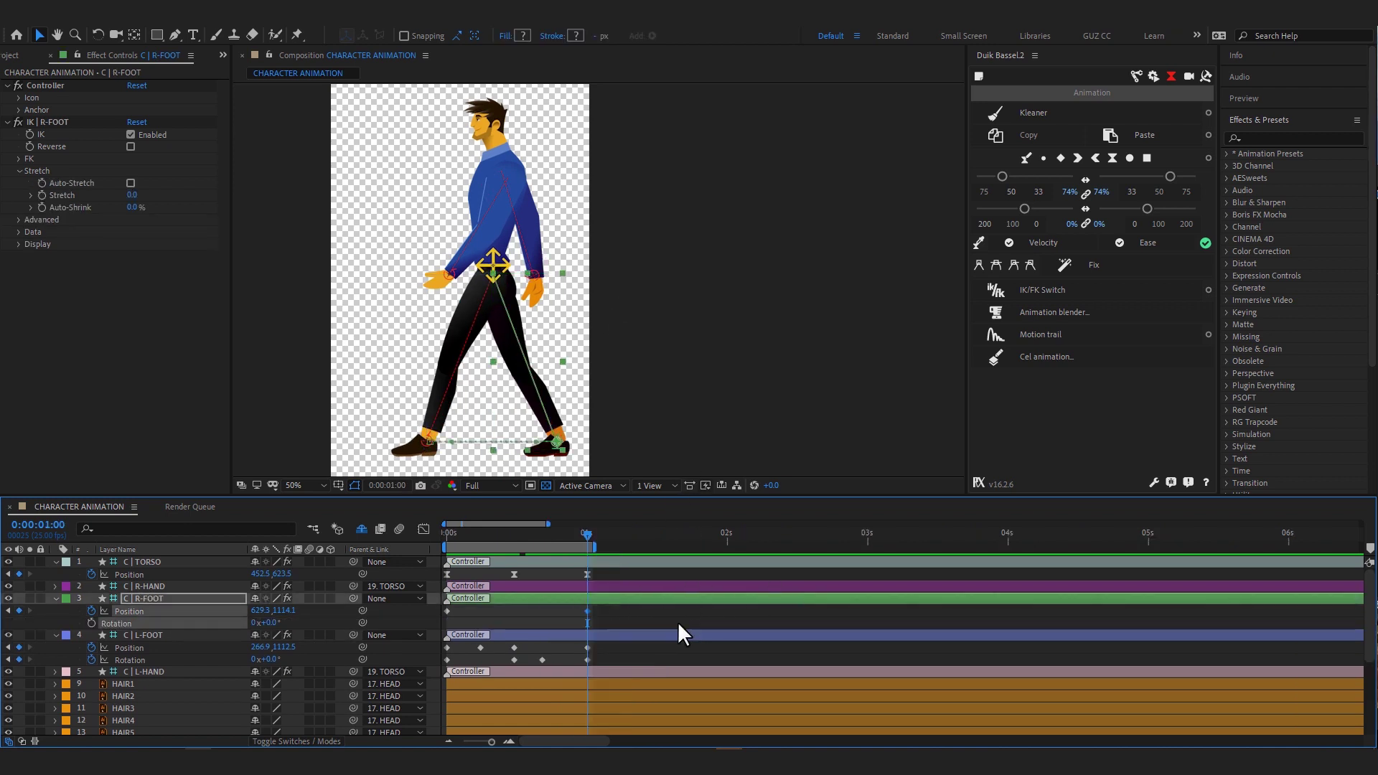
left_click(490, 613)
left_click(727, 540)
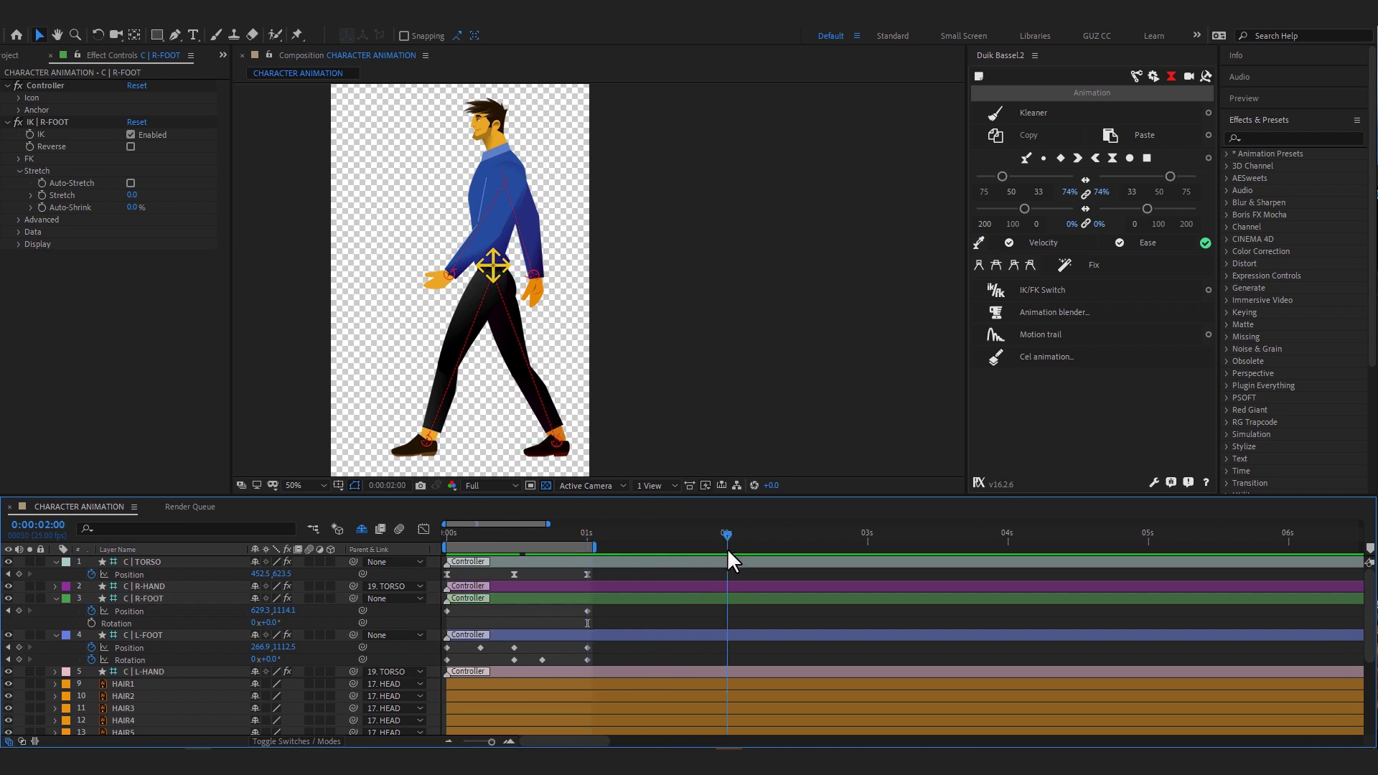
left_click(433, 614)
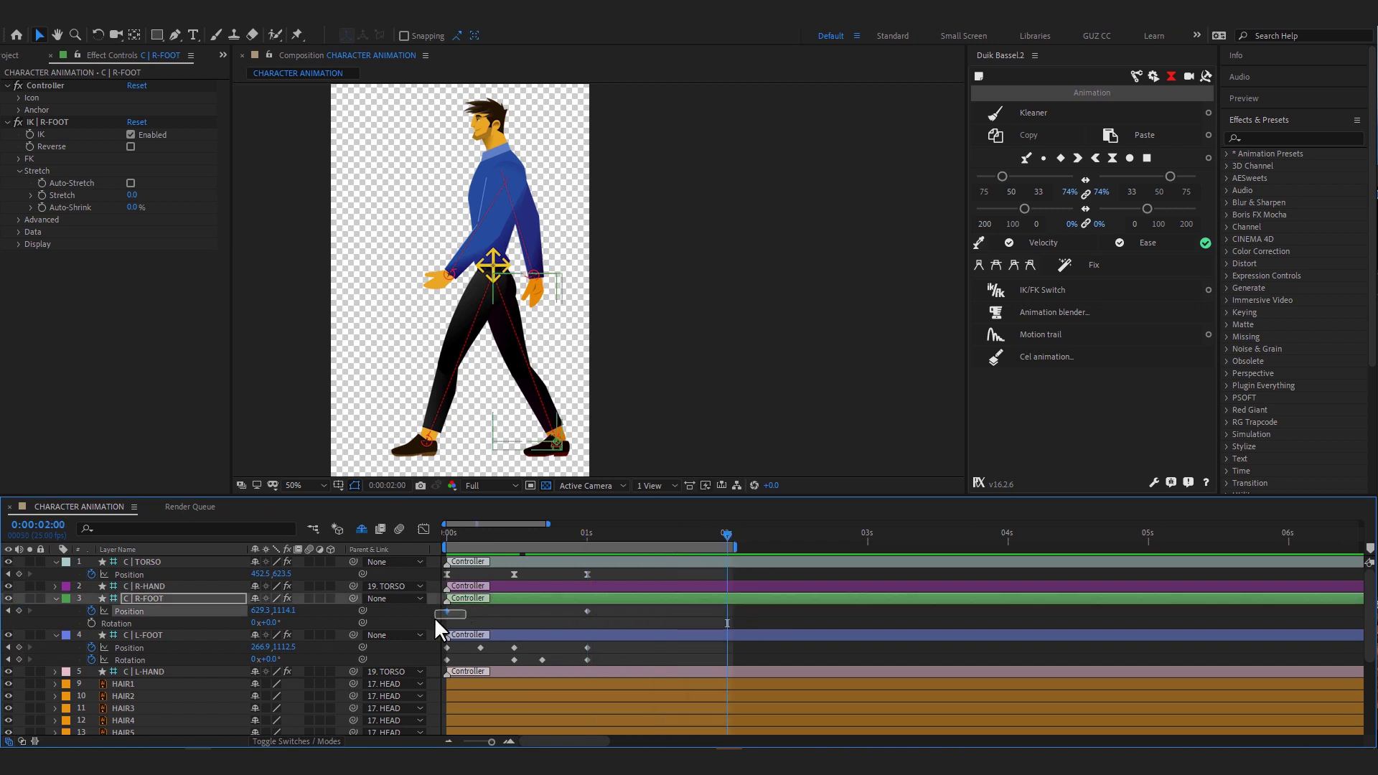
key("ctrl+v")
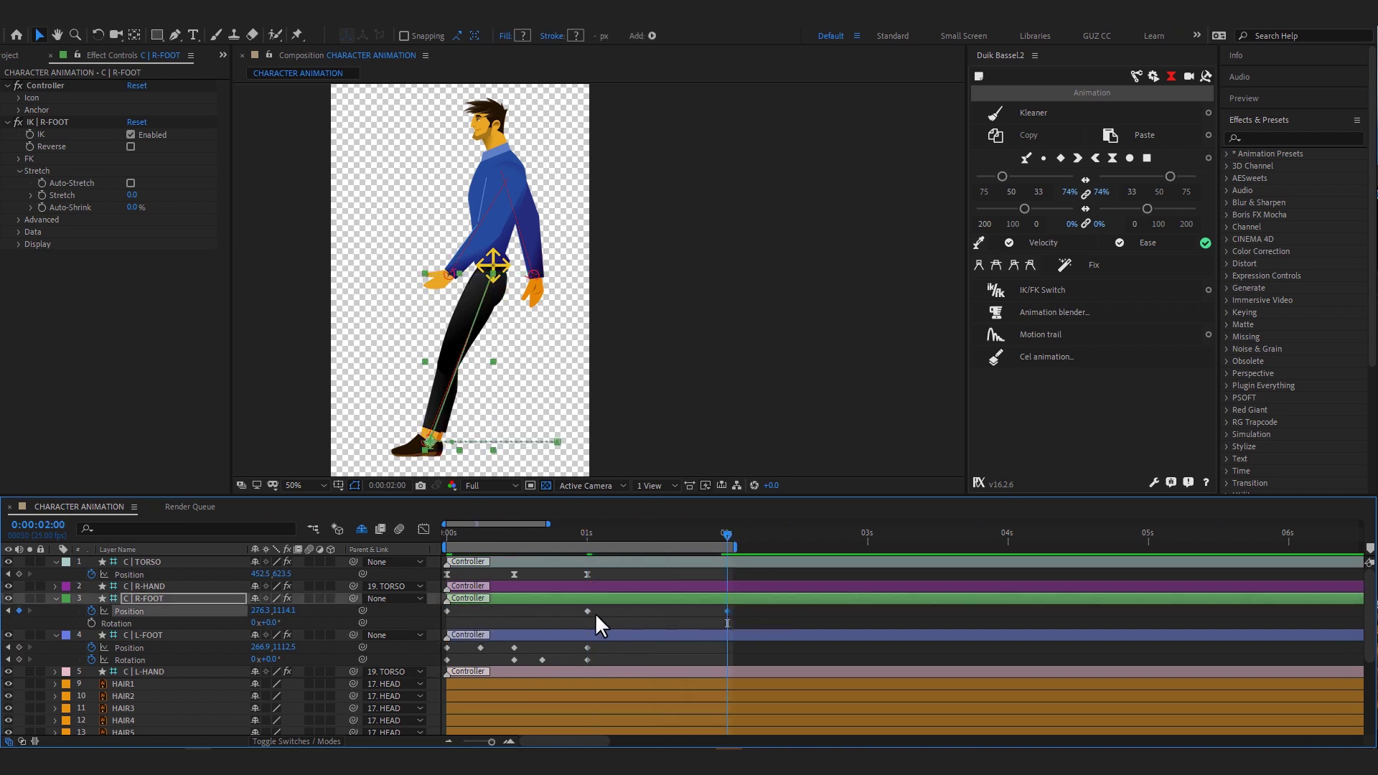
- Paste the right foot's position and a rotation key into C | L-FOOT at 2:00, then review
left_click(437, 647)
left_click(437, 647)
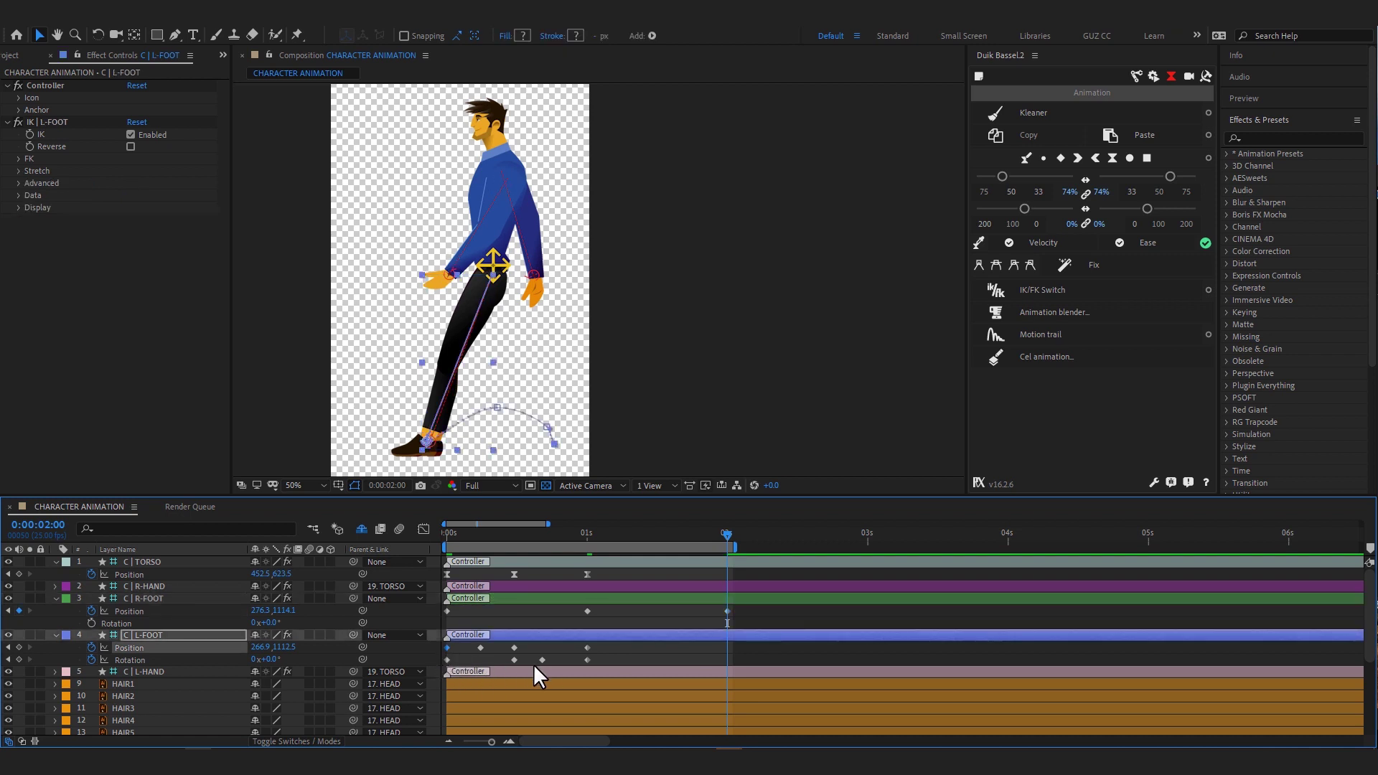
key("ctrl+v")
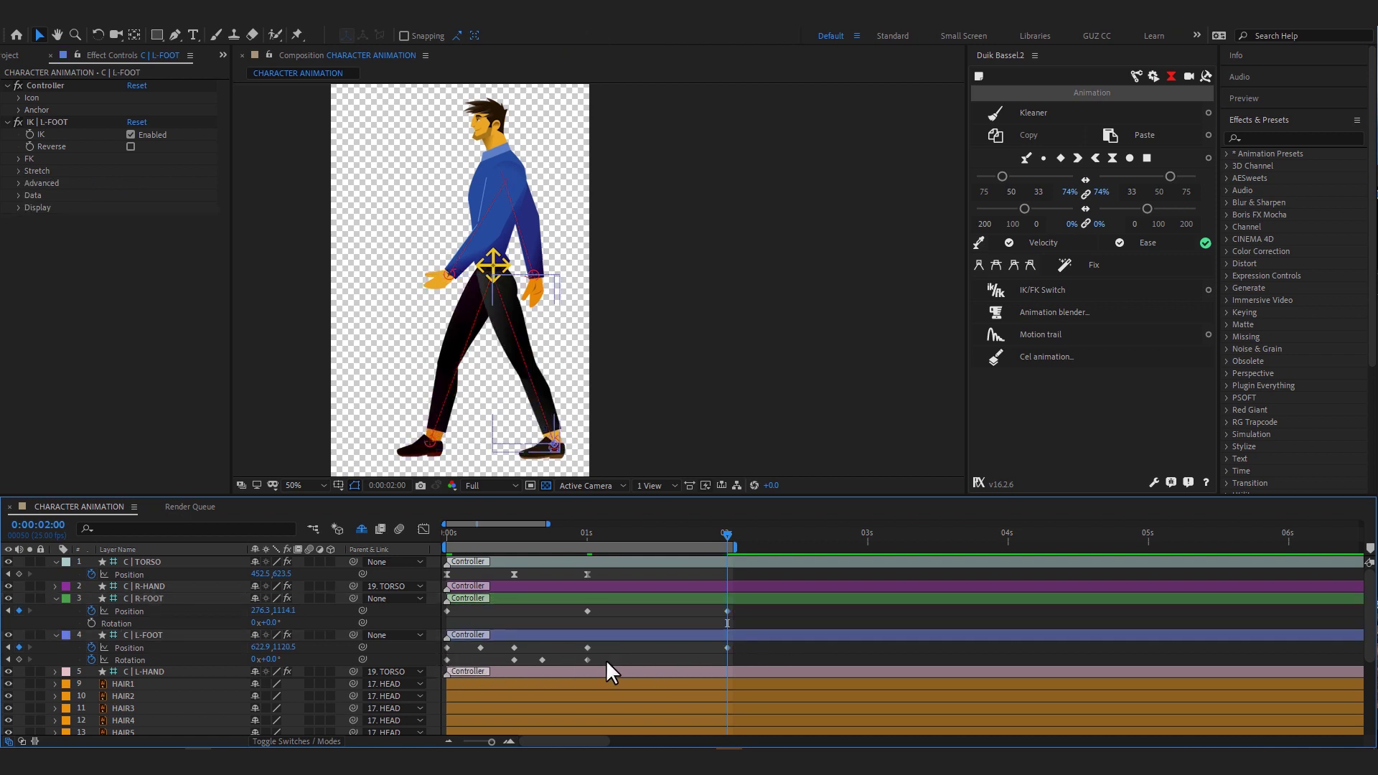
left_click(609, 660)
key("ctrl+v")
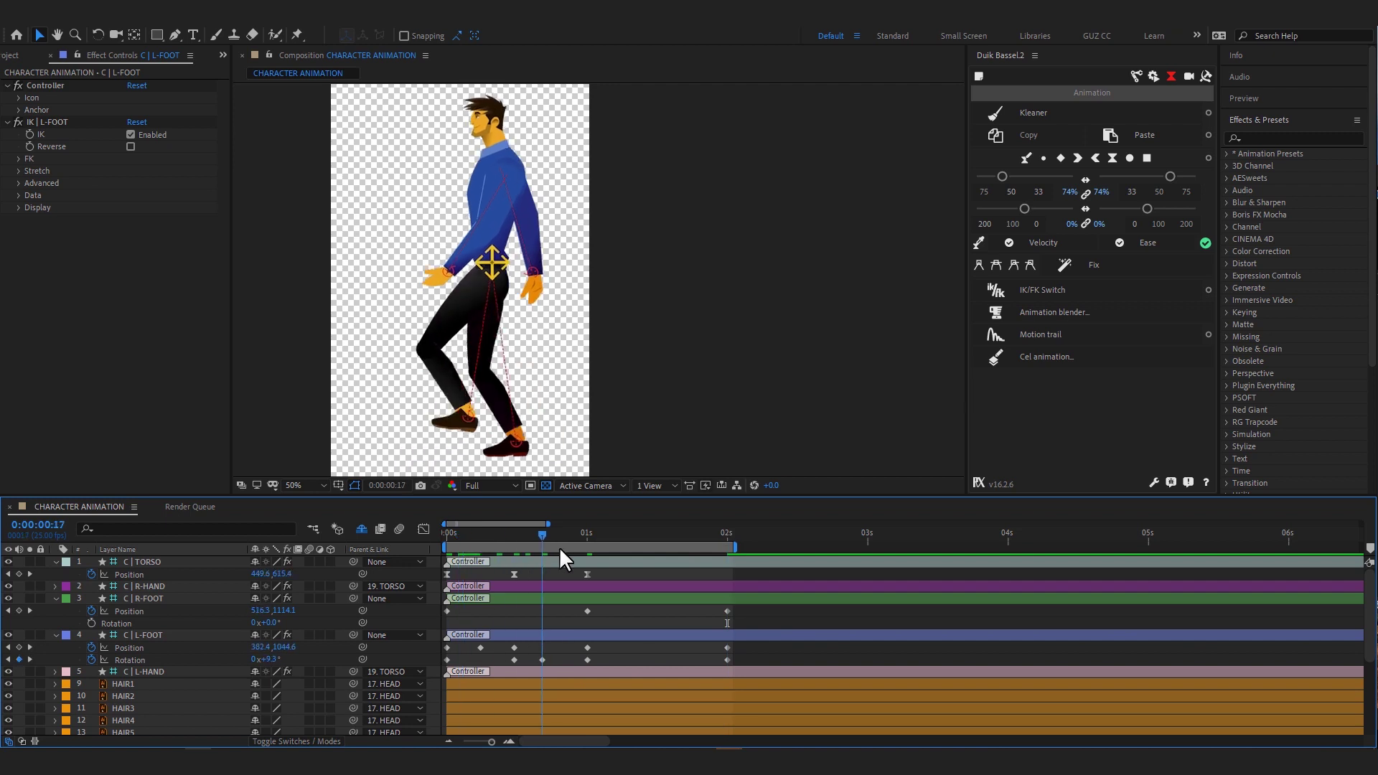
left_click_drag(463, 538, 660, 580)
- Raise the right foot with a Position keyframe at 1:13
left_click(674, 598)
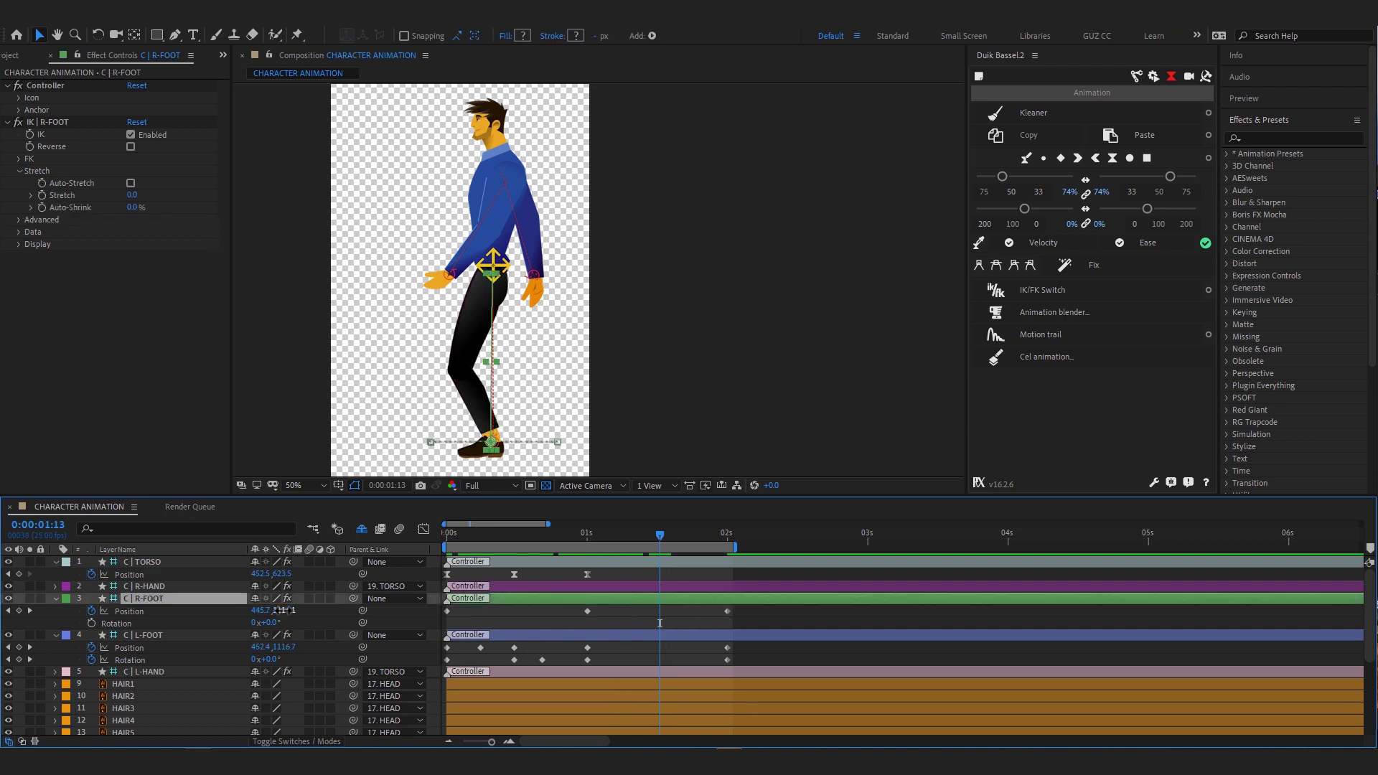
left_click(129, 611)
left_click_drag(283, 610, 209, 617)
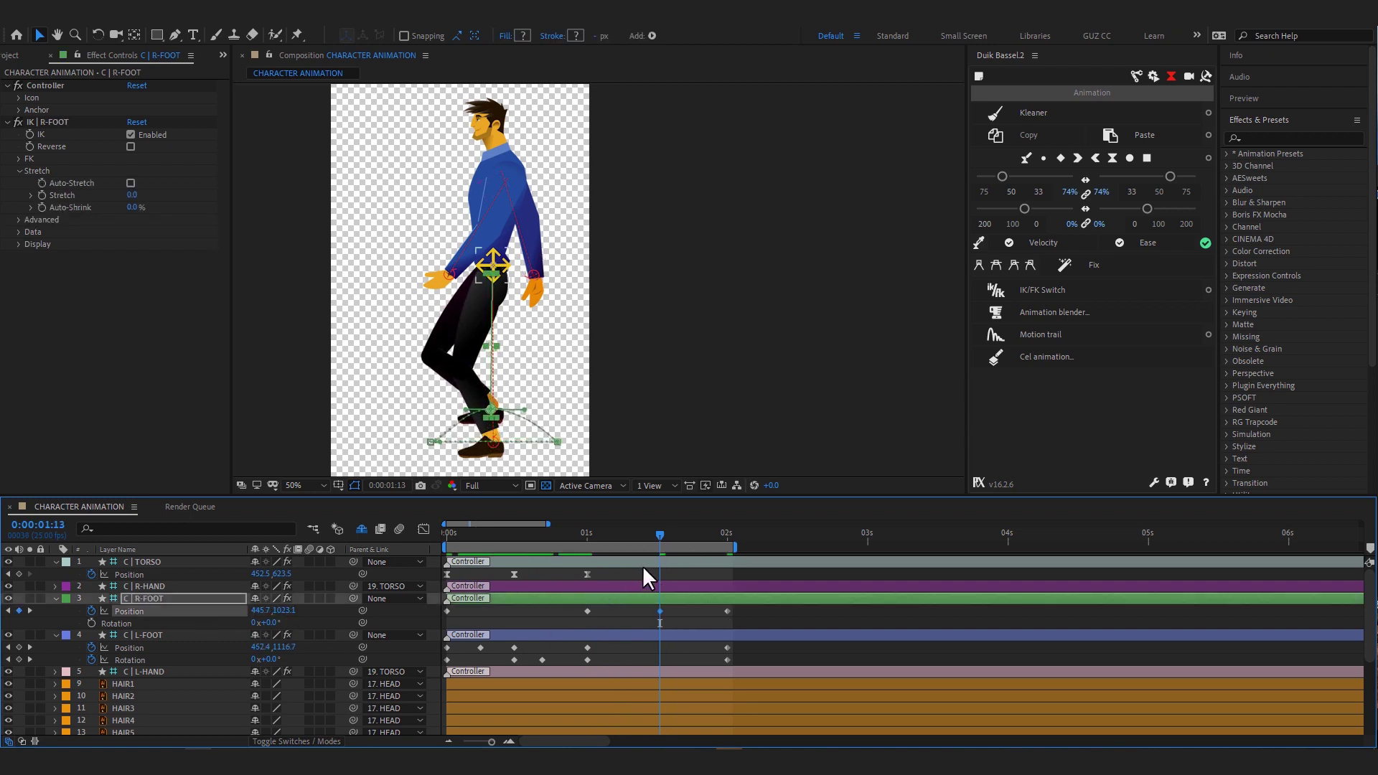
- Copy the torso's Position and paste it as a raised key at 1:13
left_click(727, 538)
left_click(470, 564)
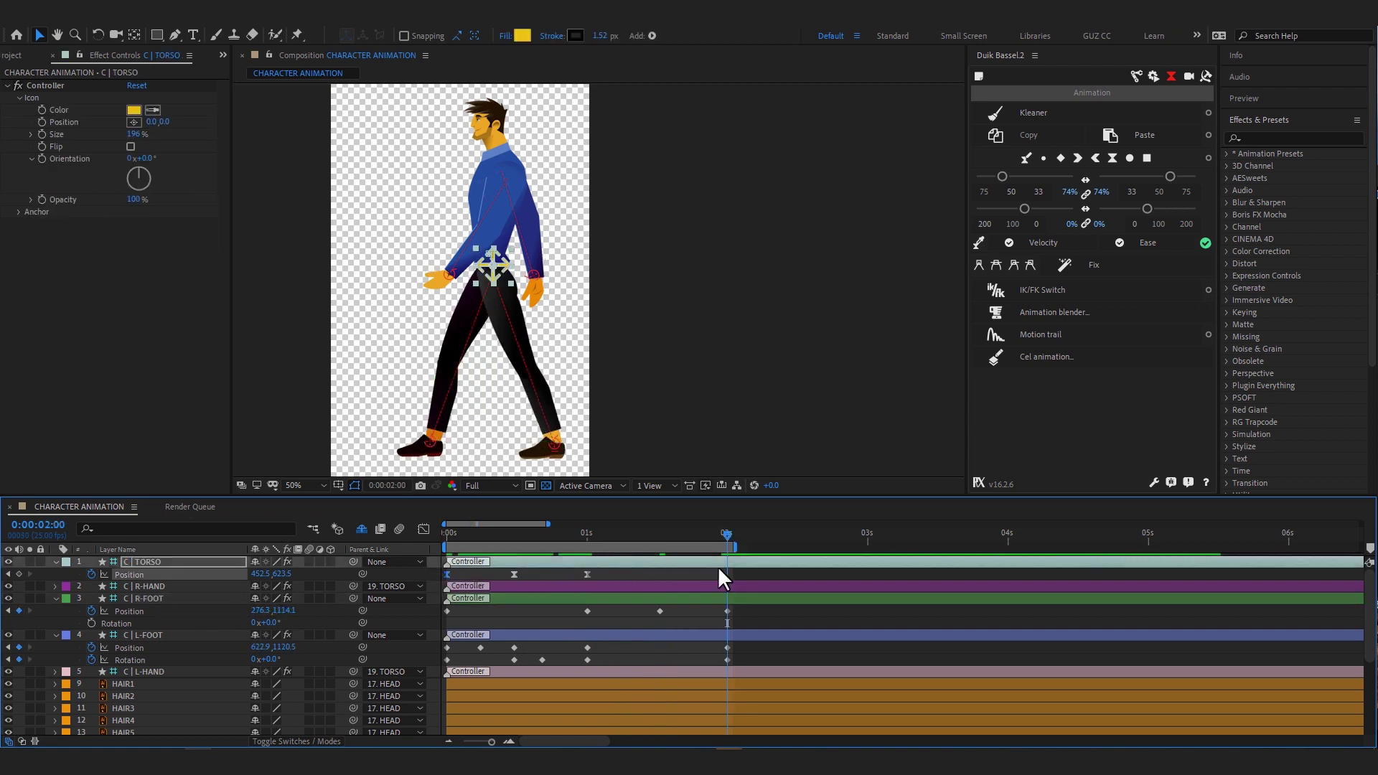
left_click(658, 539)
left_click(587, 574)
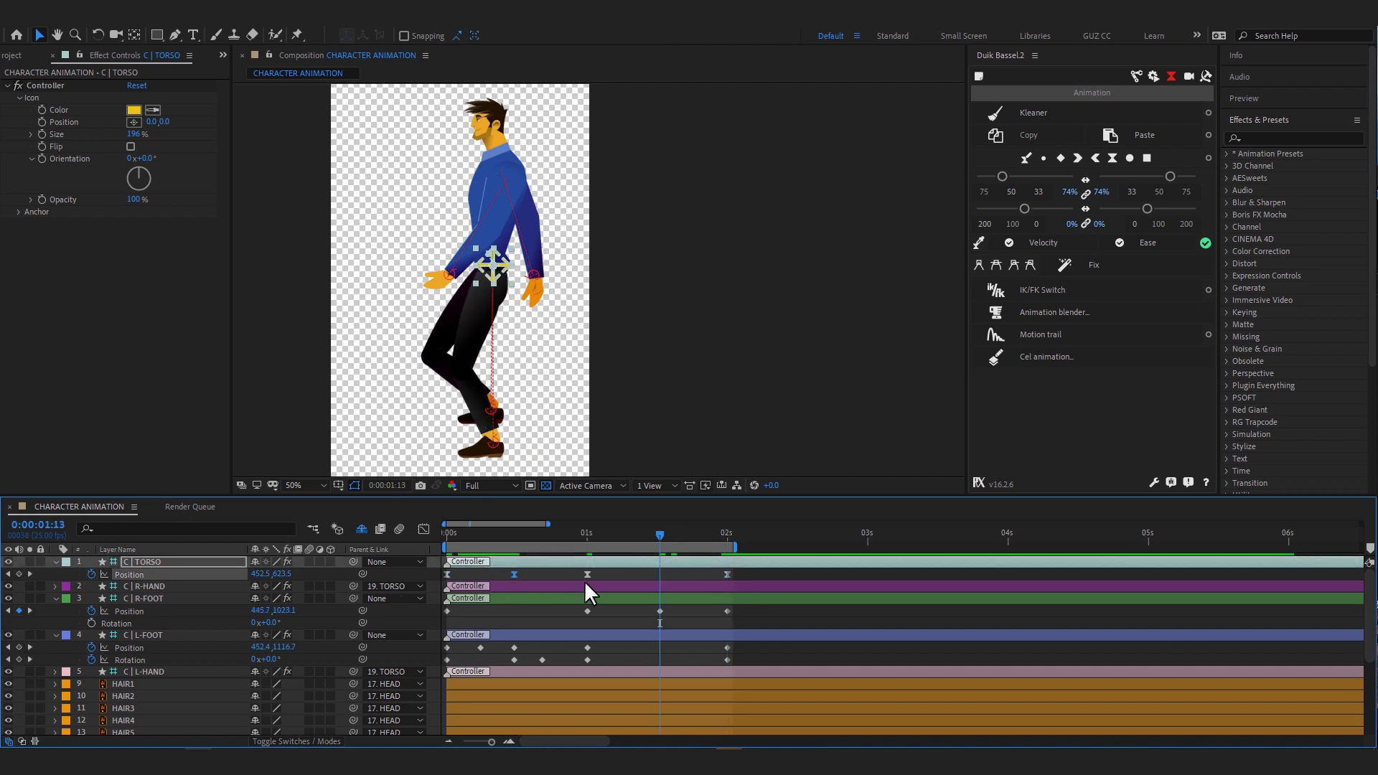
key("ctrl+c")
key("ctrl+v")
- Key R-FOOT Rotation at 01s and tilt it further at 1:13 to about -82°
left_click(673, 599)
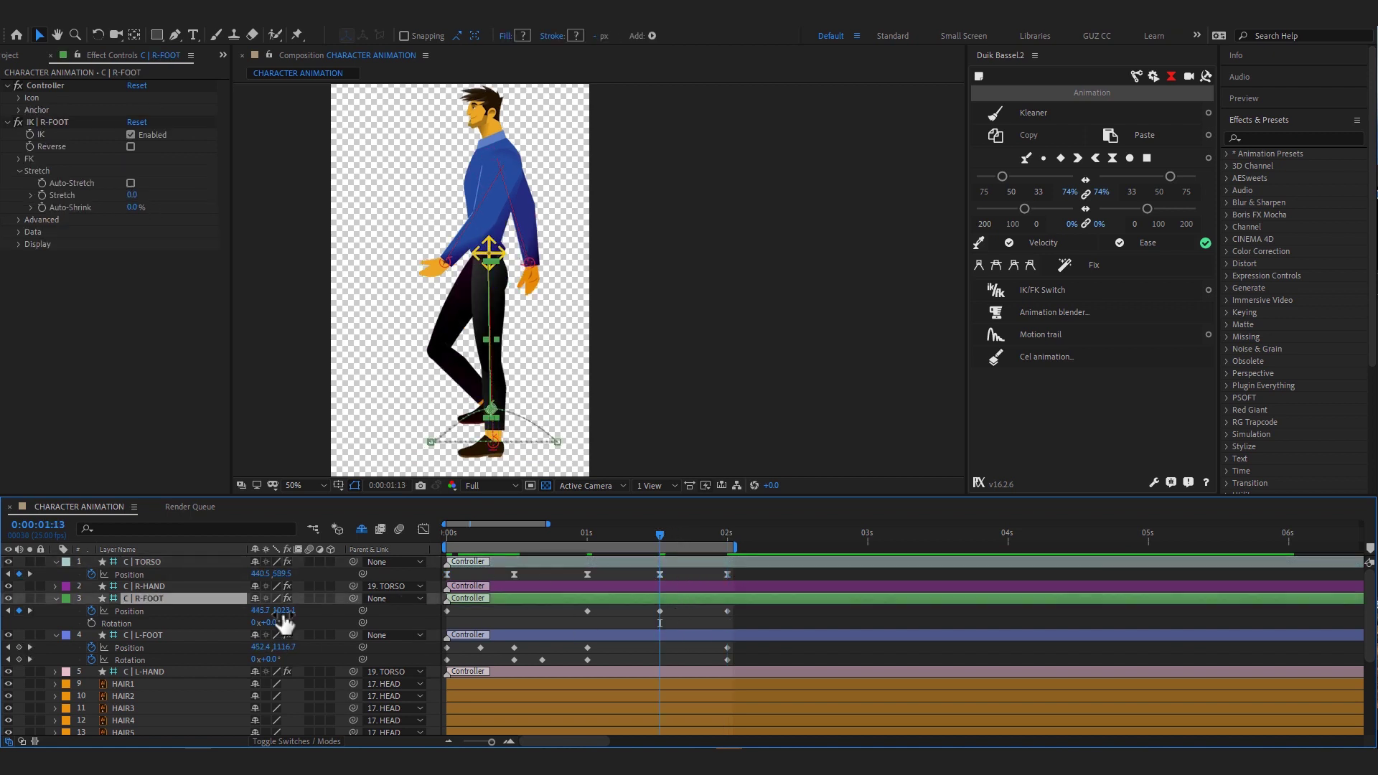
left_click_drag(263, 623, 244, 627)
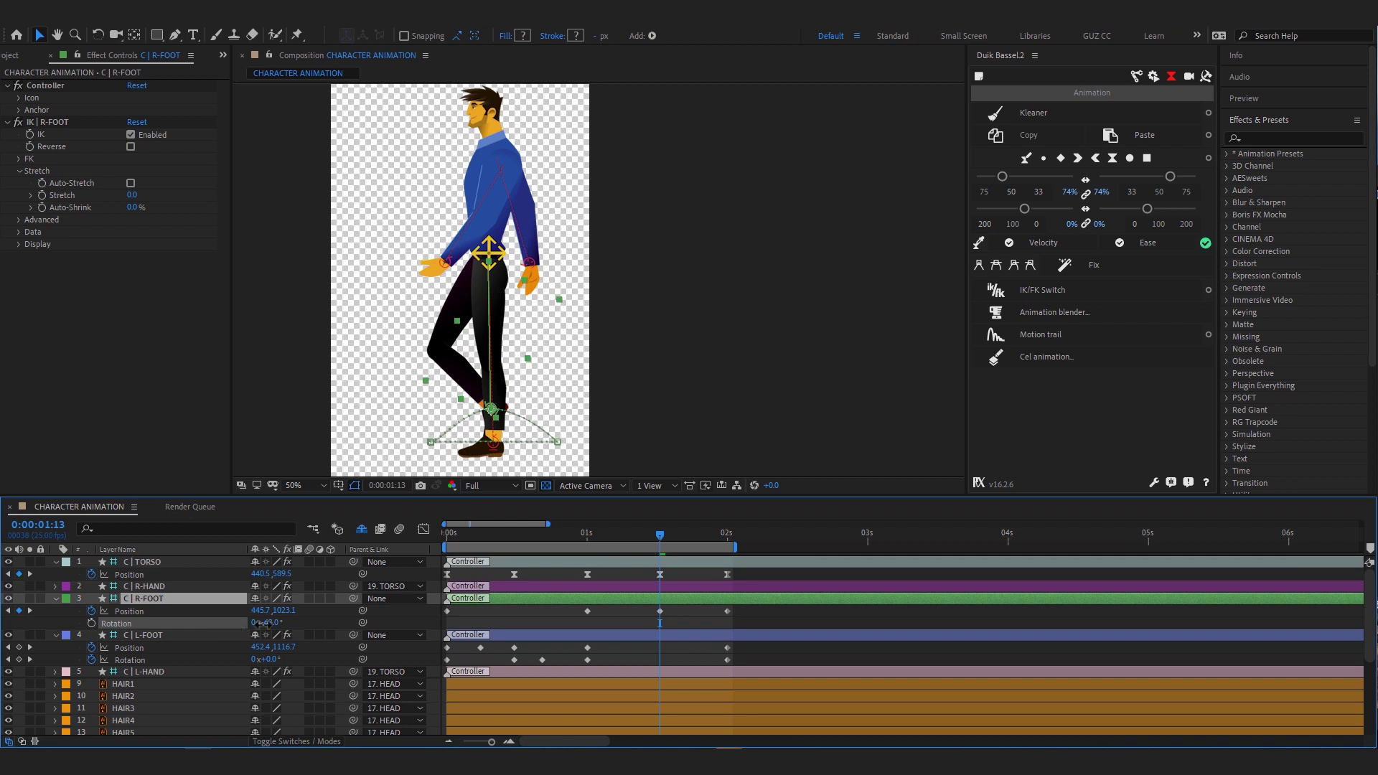
left_click_drag(661, 545, 587, 552)
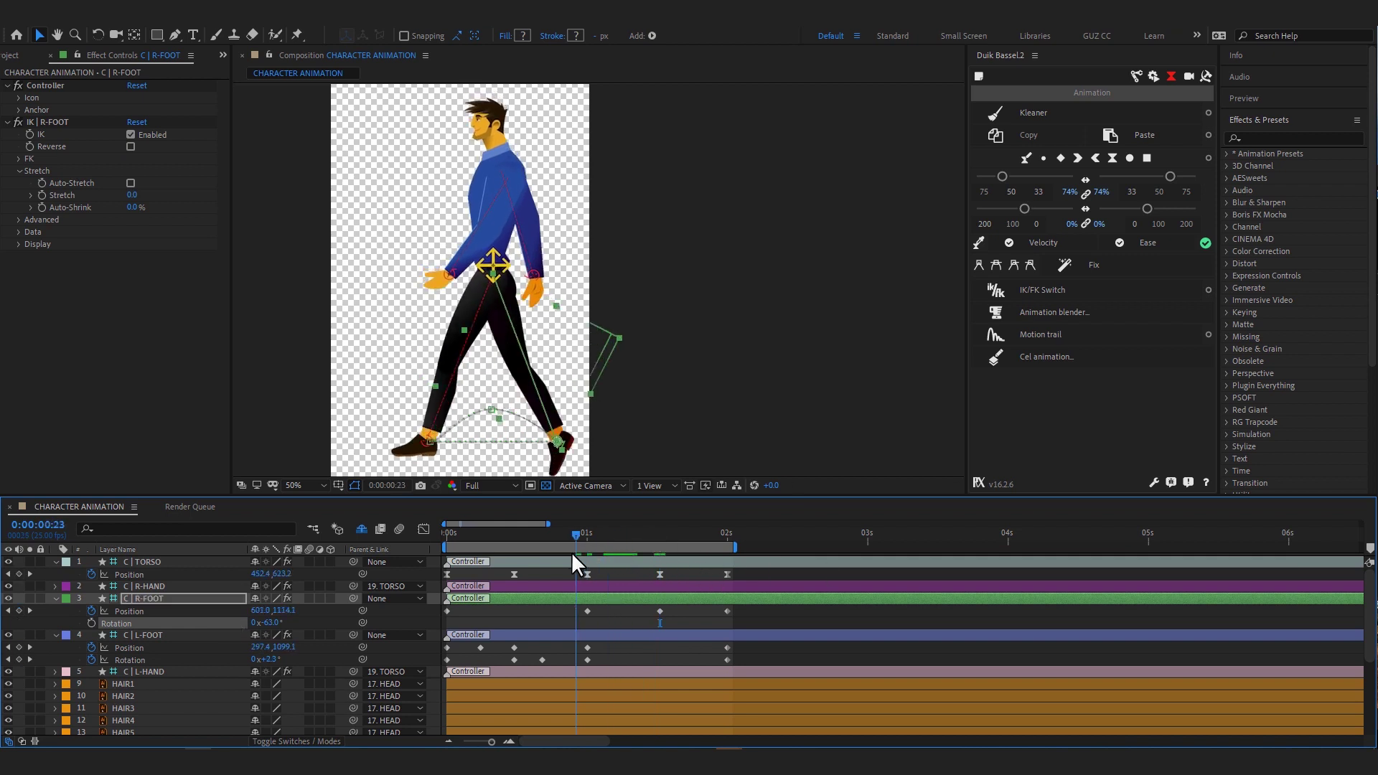
left_click(660, 535)
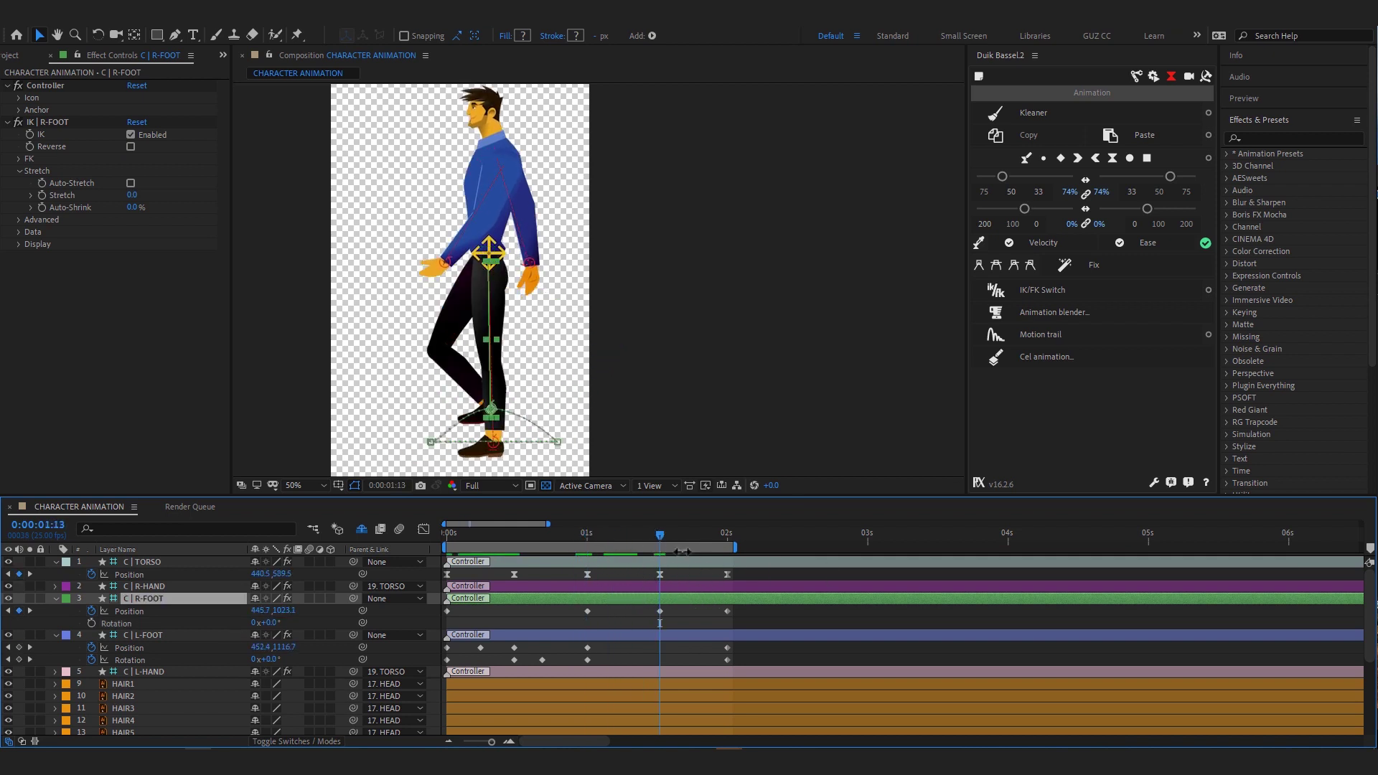
left_click_drag(659, 623, 587, 623)
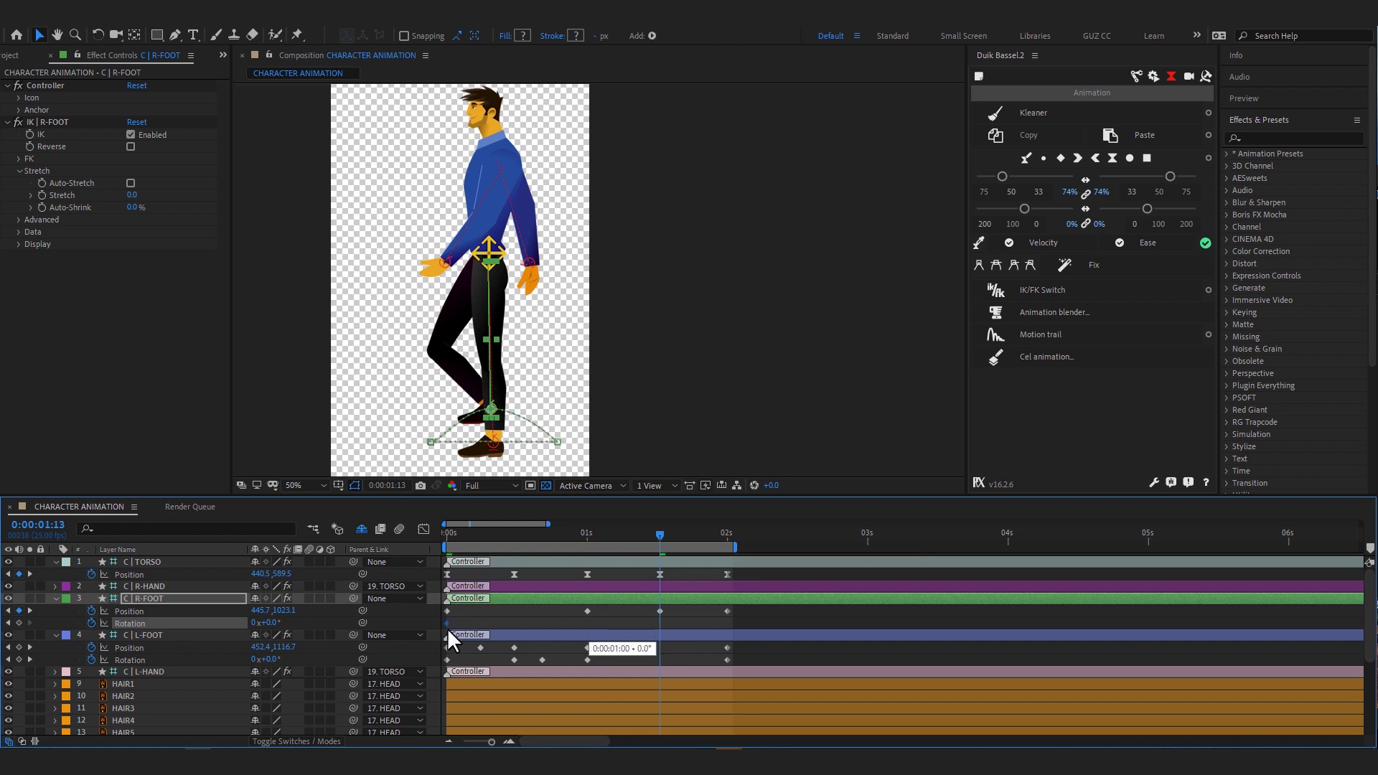
left_click_drag(267, 622, 223, 631)
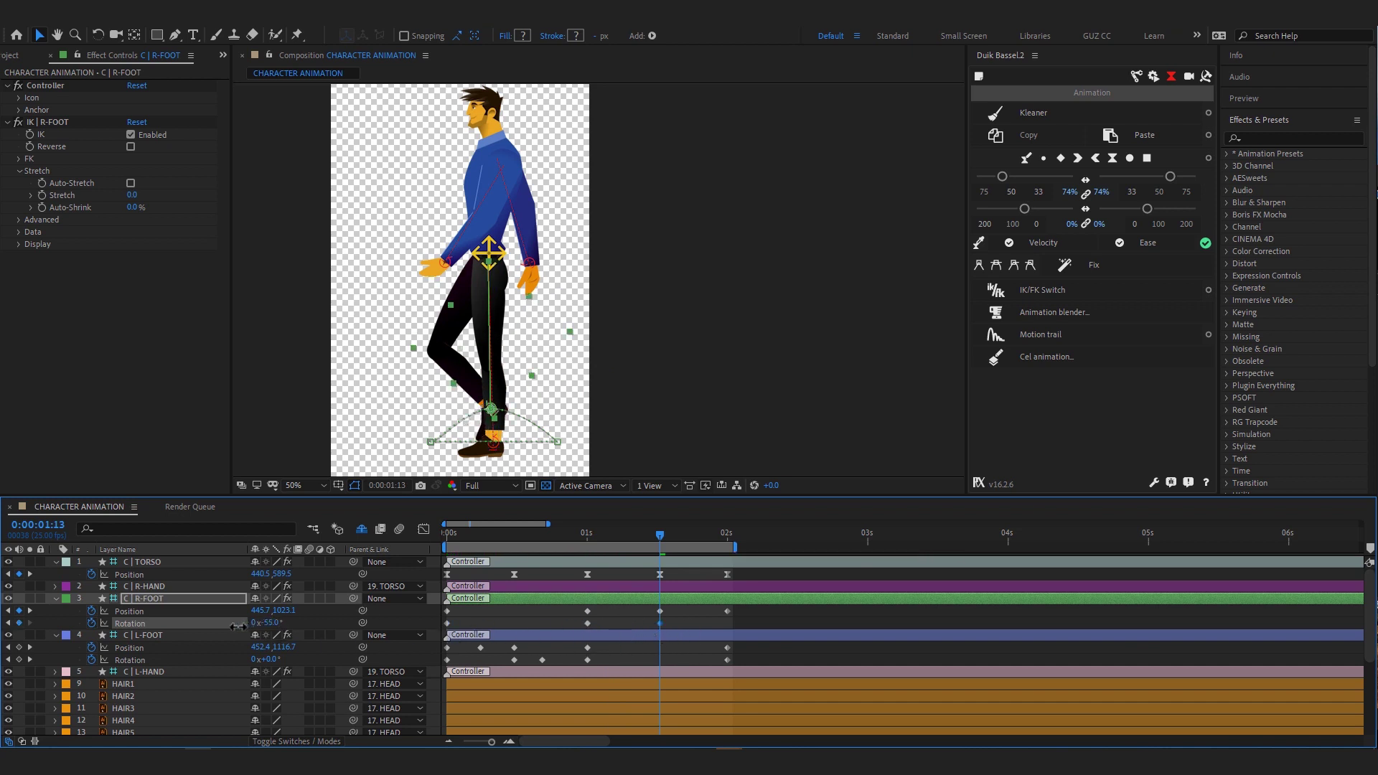
- Level R-FOOT Rotation to about 0° with a key near 1:20, then preview the walk
left_click(726, 546)
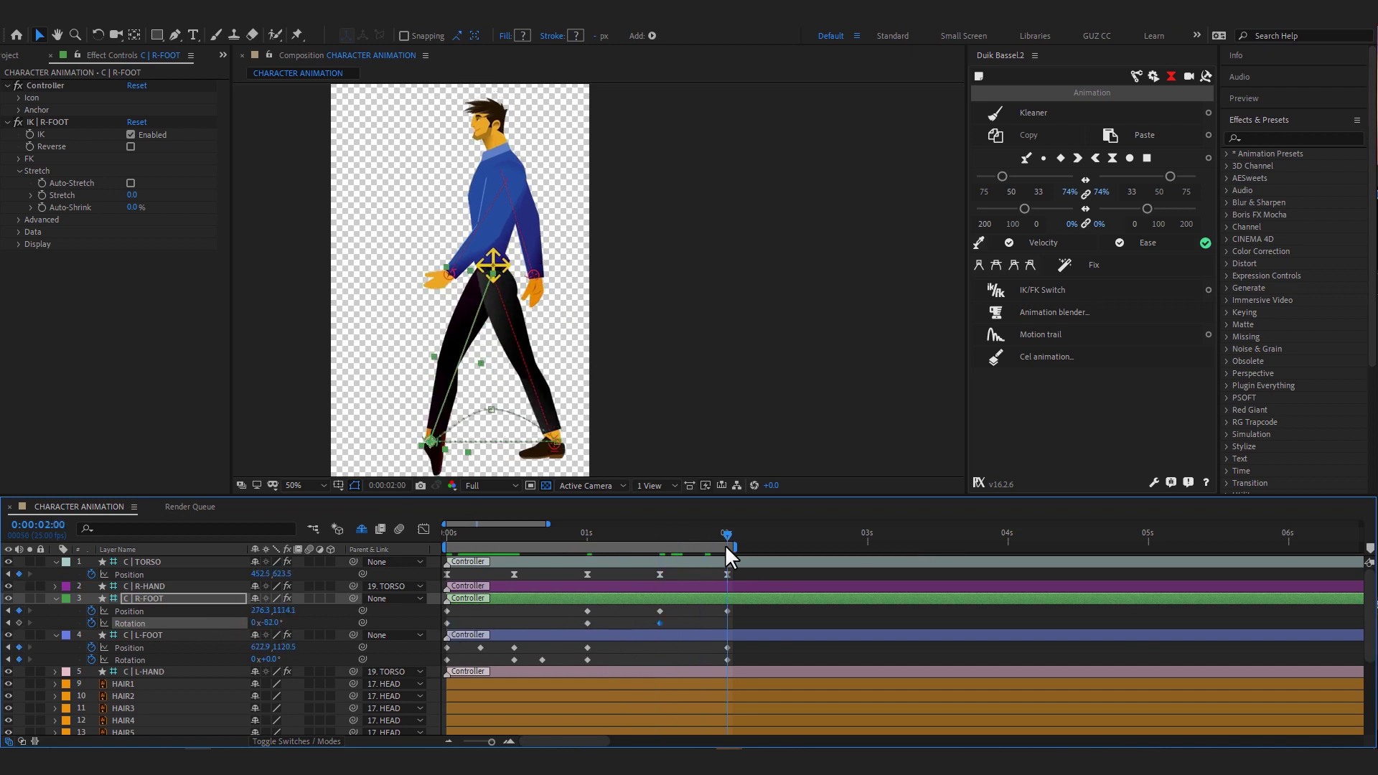
mouse_move(724, 538)
left_mouse_down()
mouse_move(584, 531)
mouse_move(689, 549)
mouse_move(599, 554)
mouse_move(699, 557)
left_mouse_up()
left_click_drag(287, 621, 291, 620)
left_click_drag(710, 537, 705, 546)
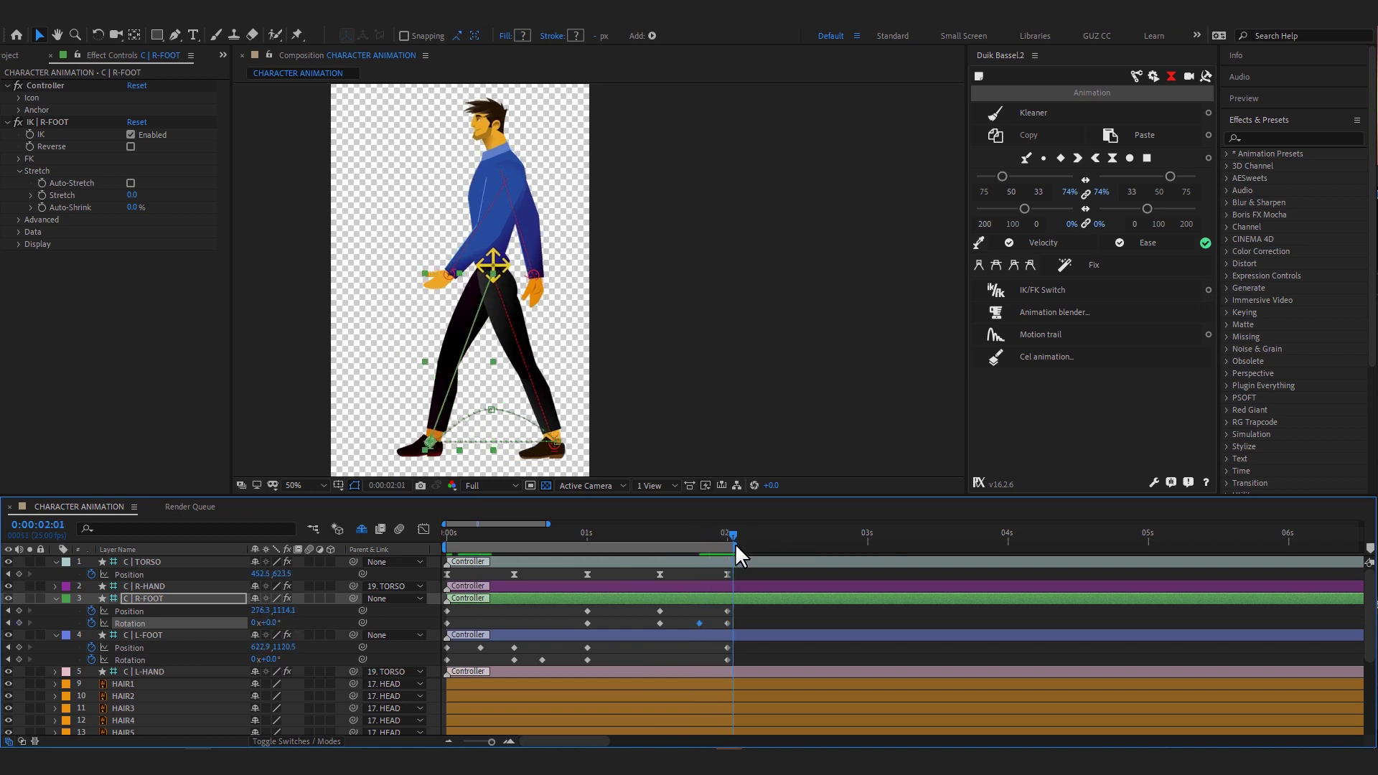
key("space")
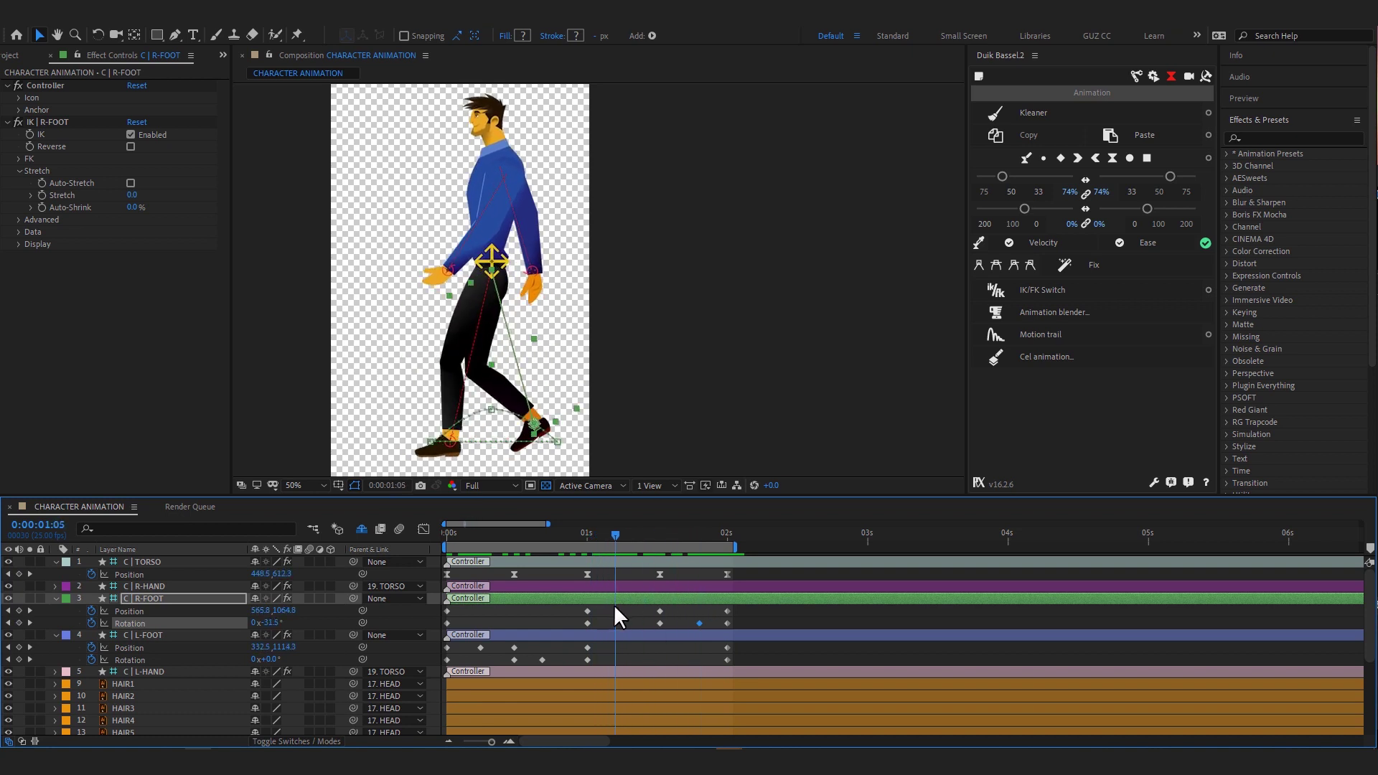
mouse_move(448, 531)
left_mouse_down()
mouse_move(497, 536)
mouse_move(479, 553)
left_mouse_up()
left_click(522, 634)
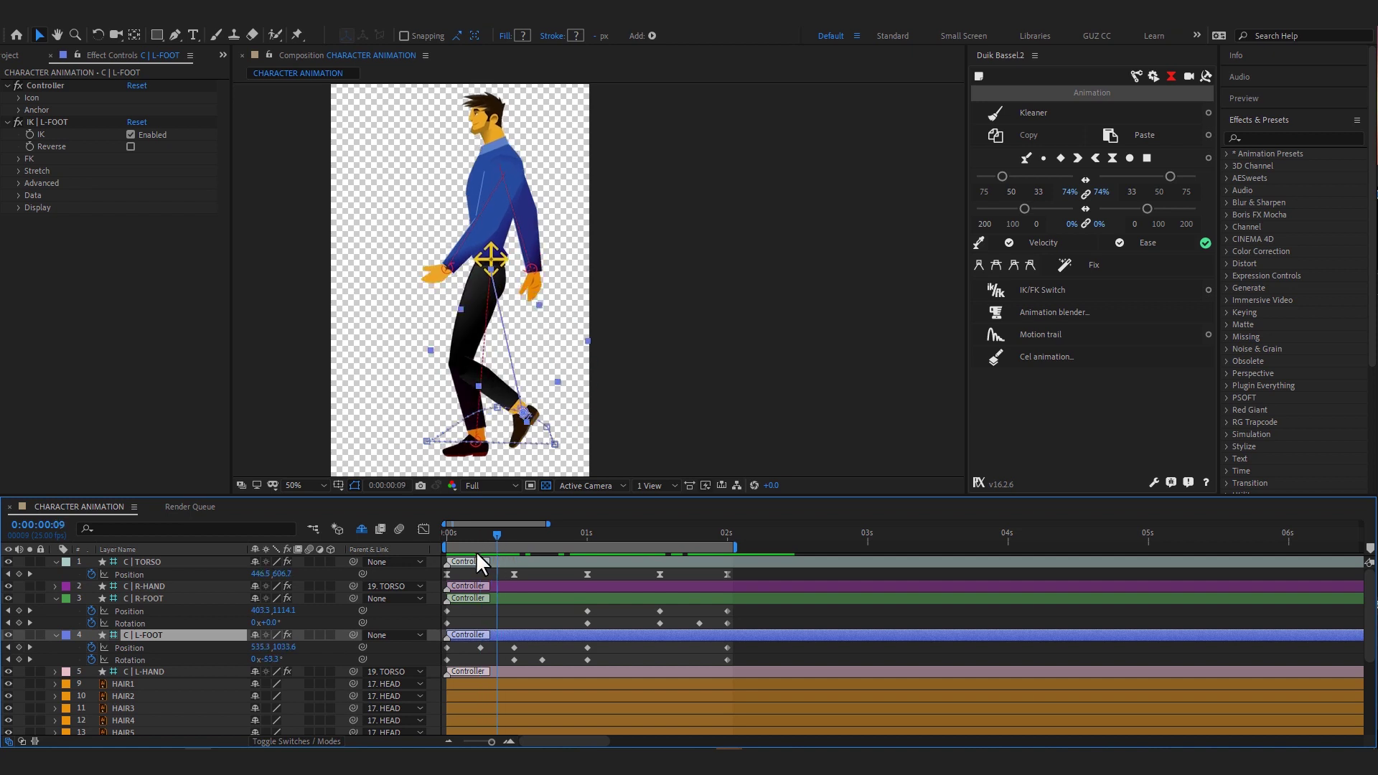
- Scrub the walk to check poses, recenter the character in the view, and return to frame 0
left_click(480, 648)
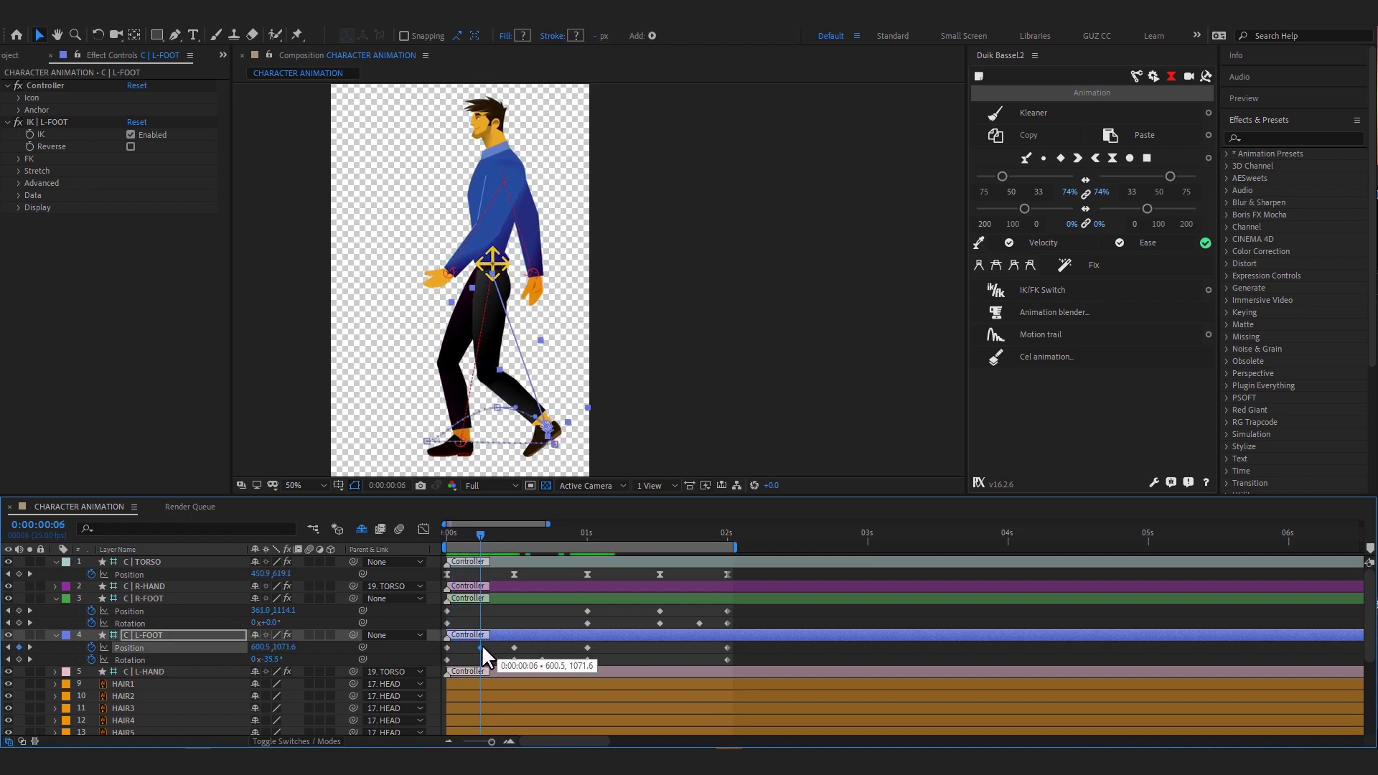
left_click_drag(549, 535, 637, 540)
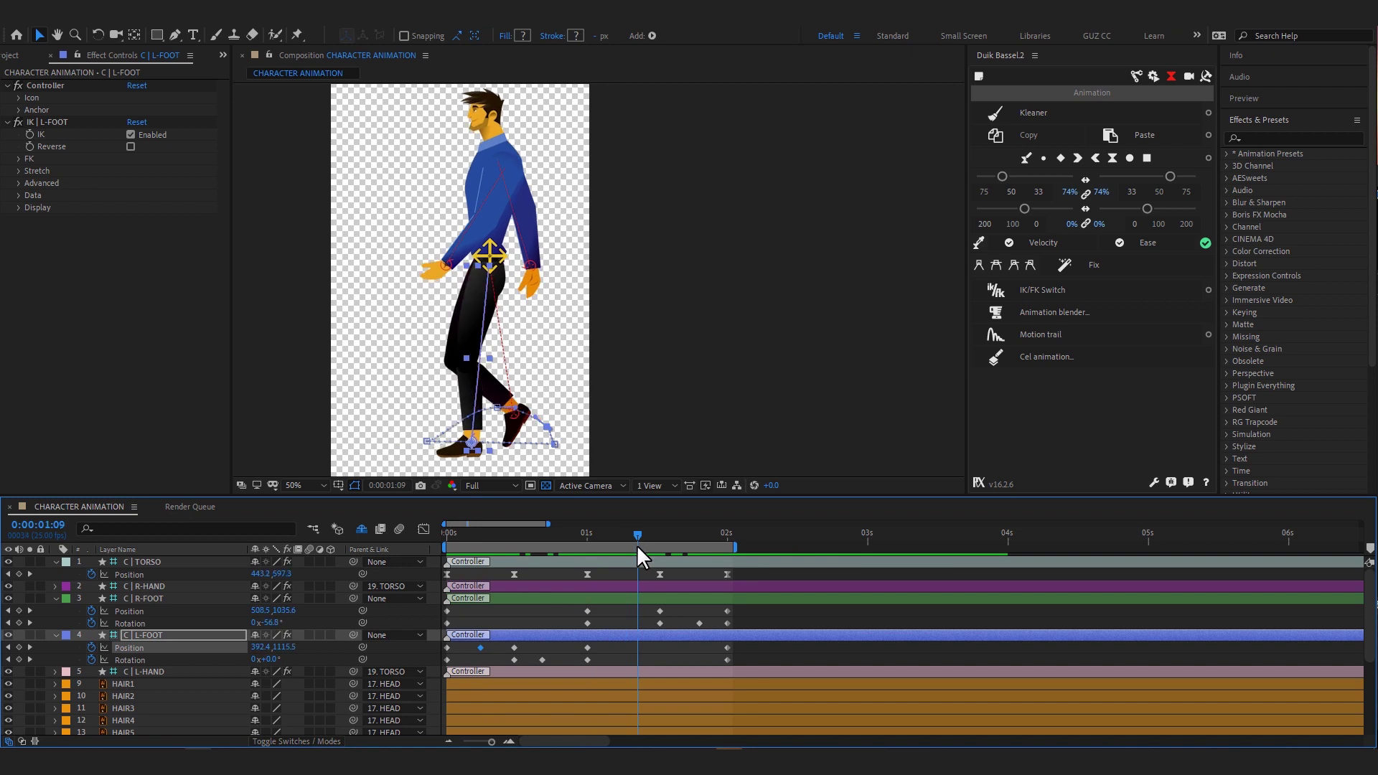
left_click_drag(737, 327, 841, 342)
left_click_drag(637, 534, 429, 544)
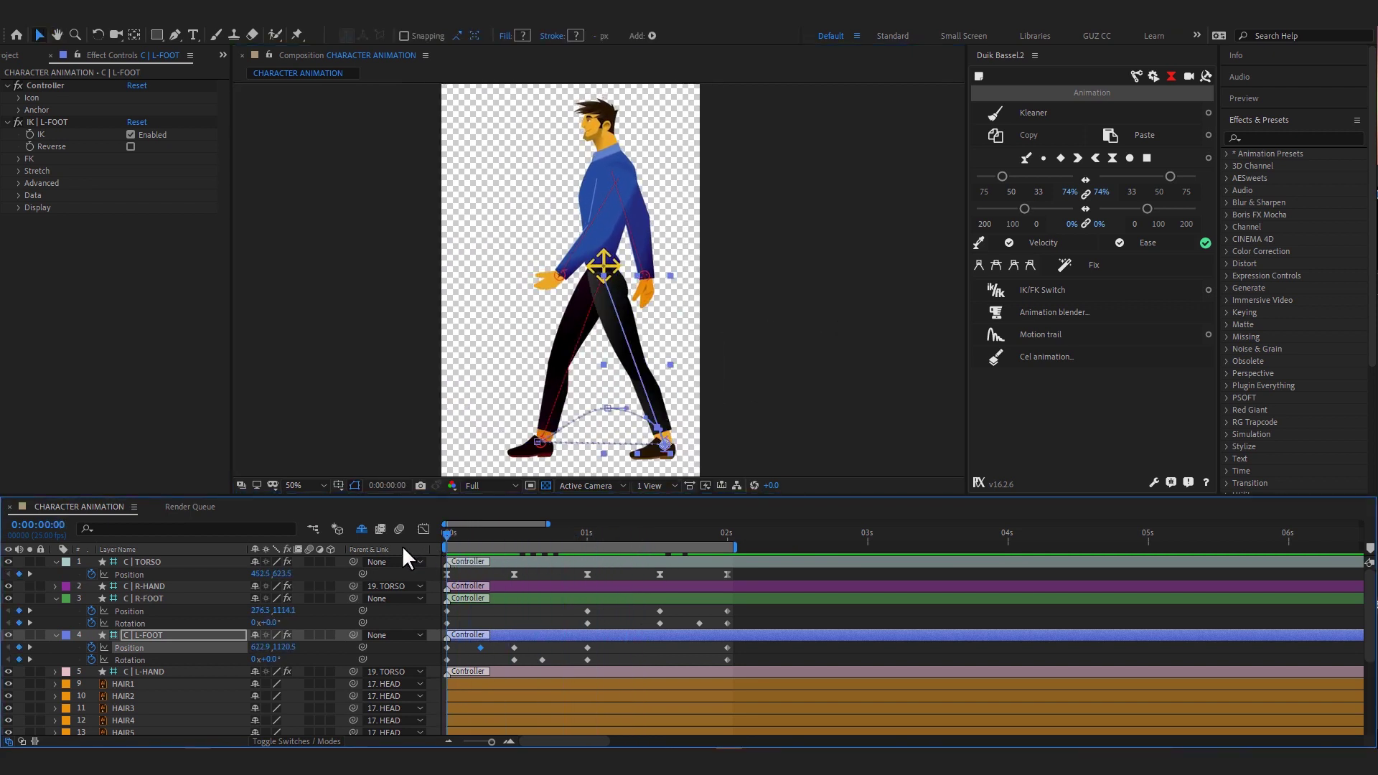
left_click_drag(456, 608, 420, 610)
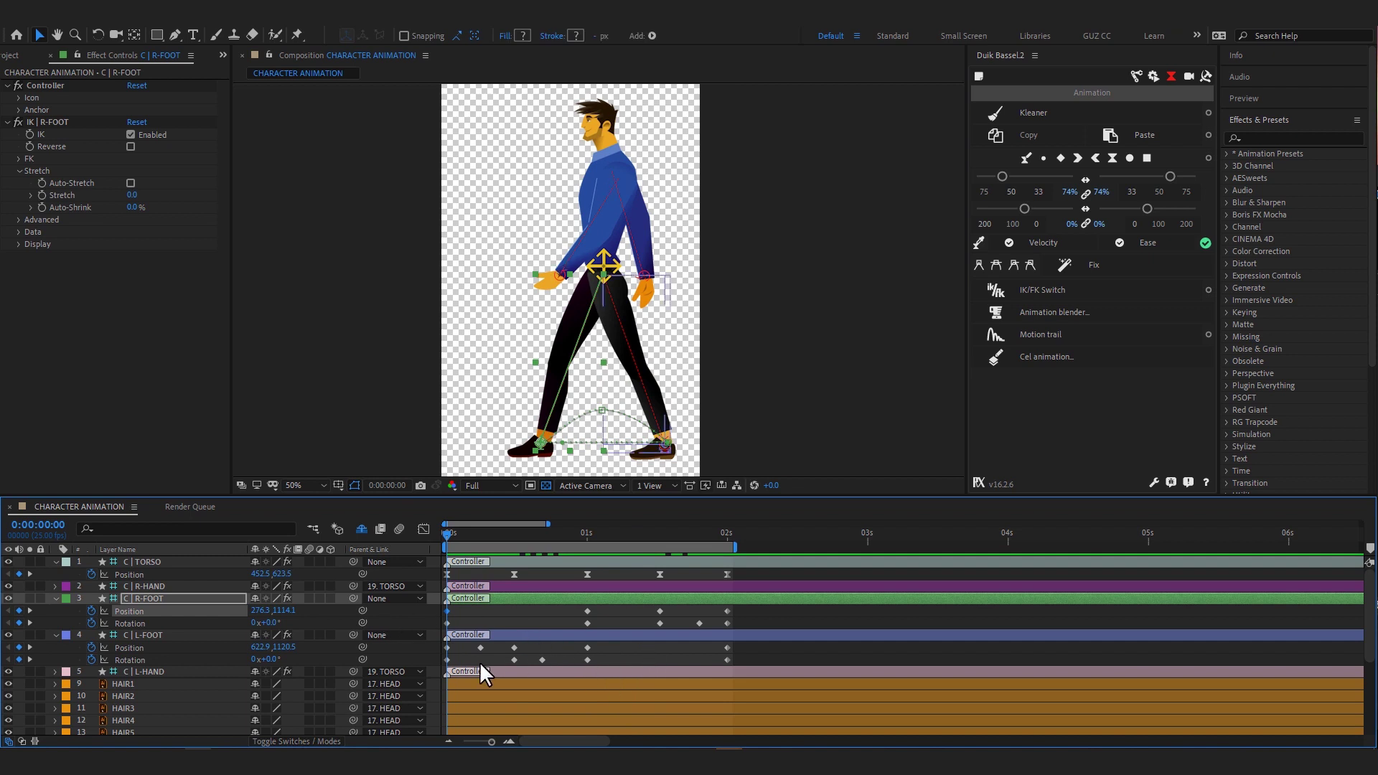
- Nudge the left foot's first Position keyframe to 634.9, 1112.5, then move to 2:00
left_click_drag(455, 647, 429, 656)
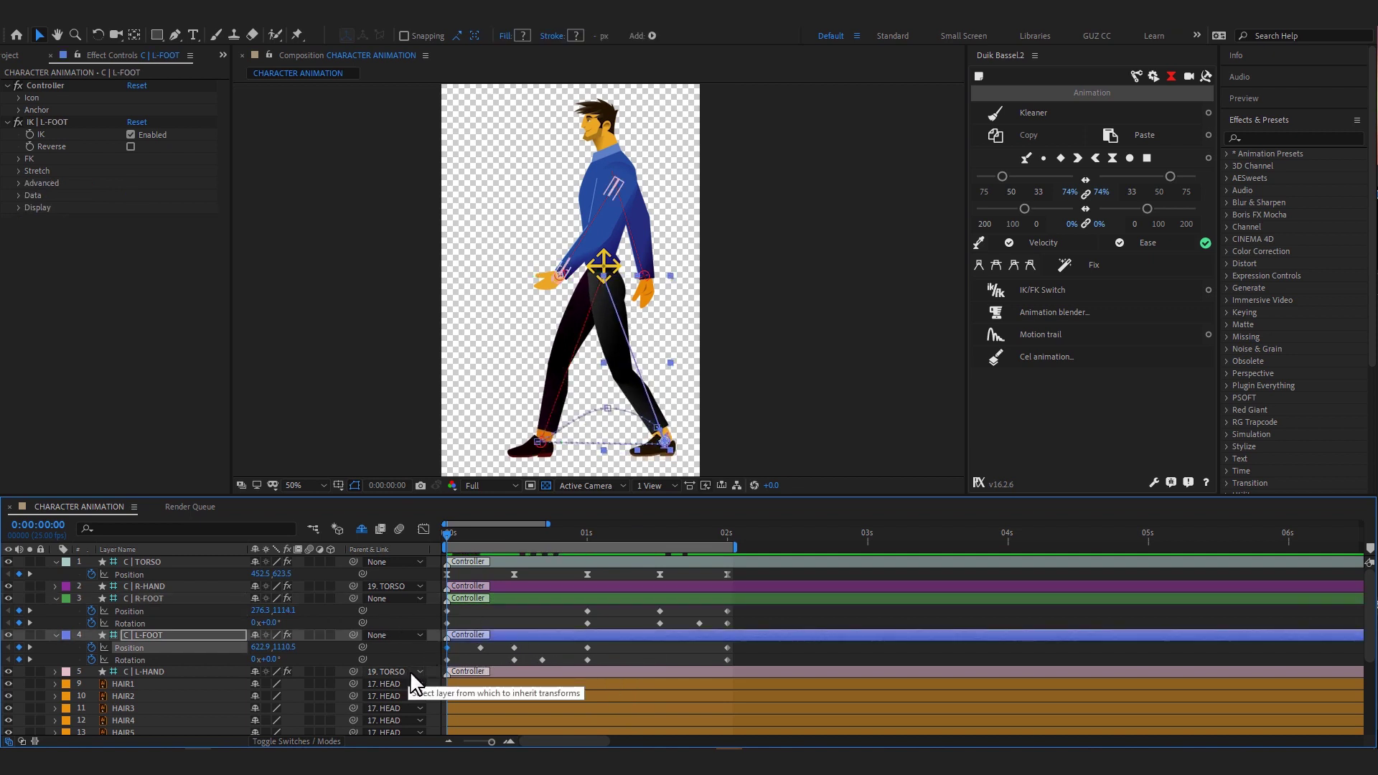
key("Right")
key("Right")
key("Right")
key("Right")
key("Right")
key("Right")
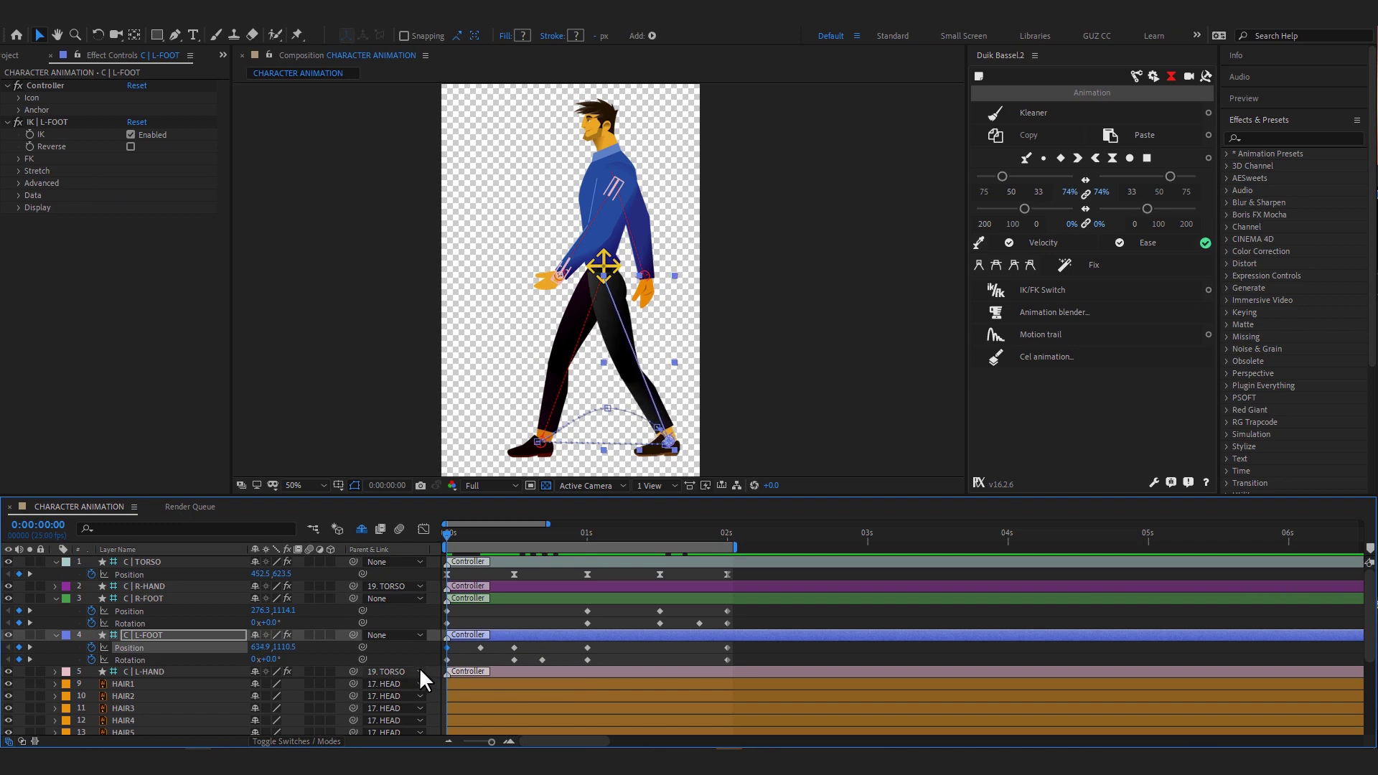
key("Down")
key("Down")
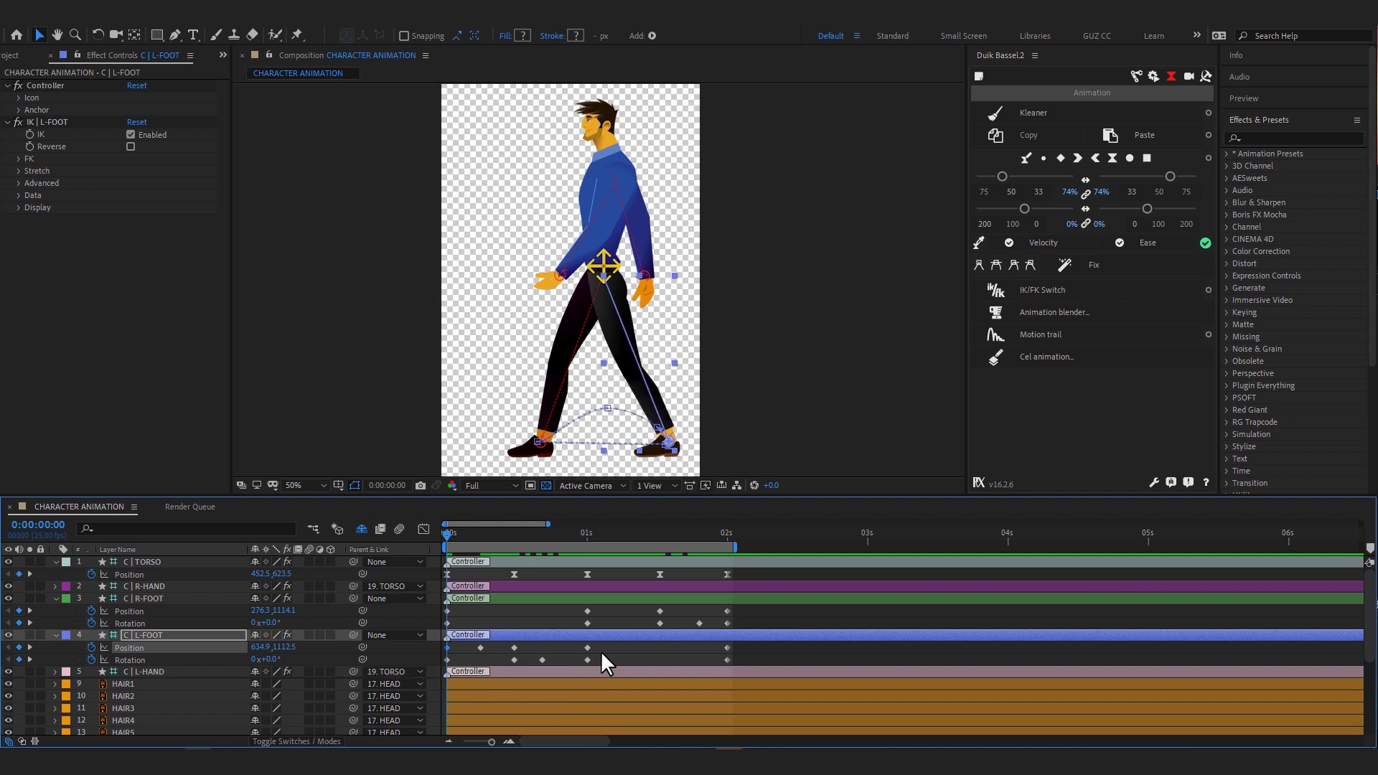
left_click(586, 533)
mouse_move(587, 533)
left_mouse_down()
mouse_move(733, 563)
mouse_move(648, 535)
left_mouse_up()
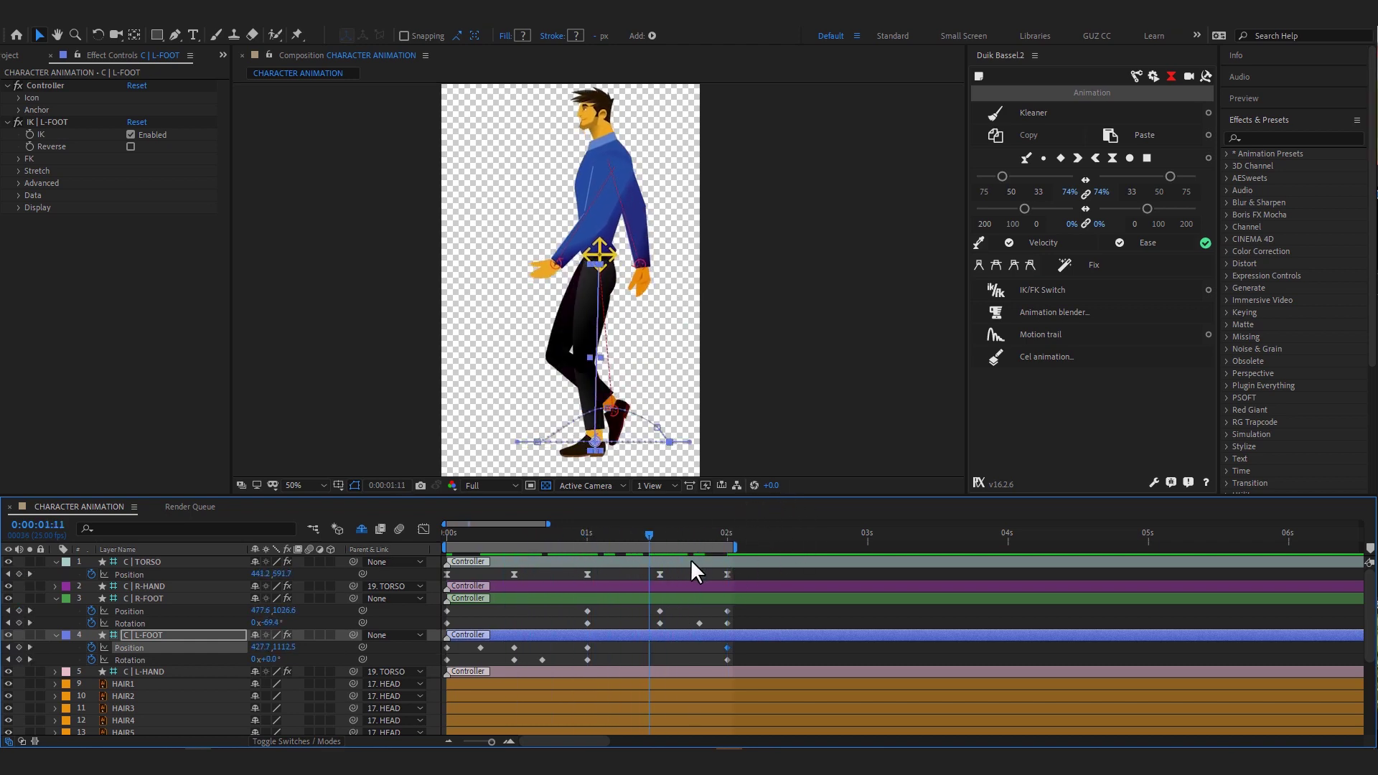
- Set the later L-FOOT Position keyframe's spatial interpolation to Linear
key("space")
right_click(728, 648)
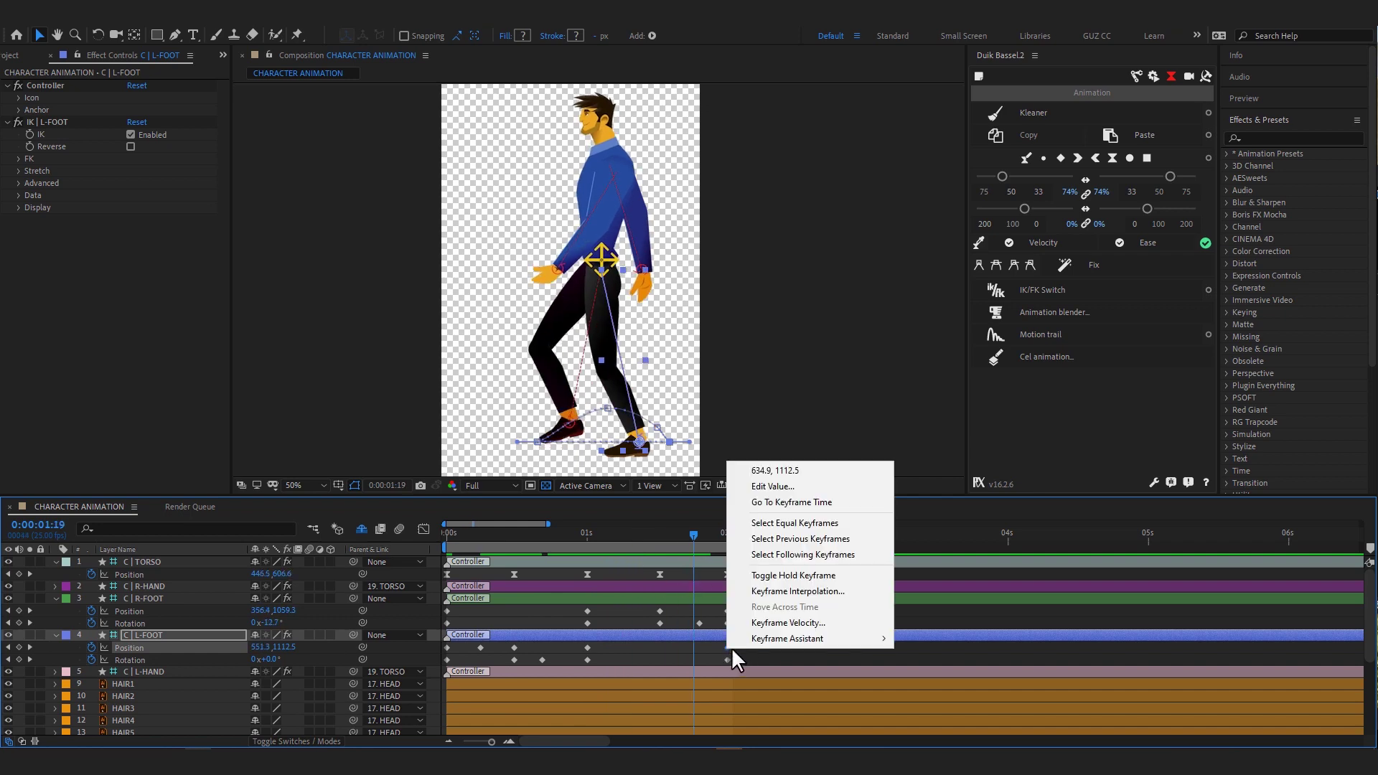
left_click(798, 590)
left_click(863, 403)
left_click(862, 415)
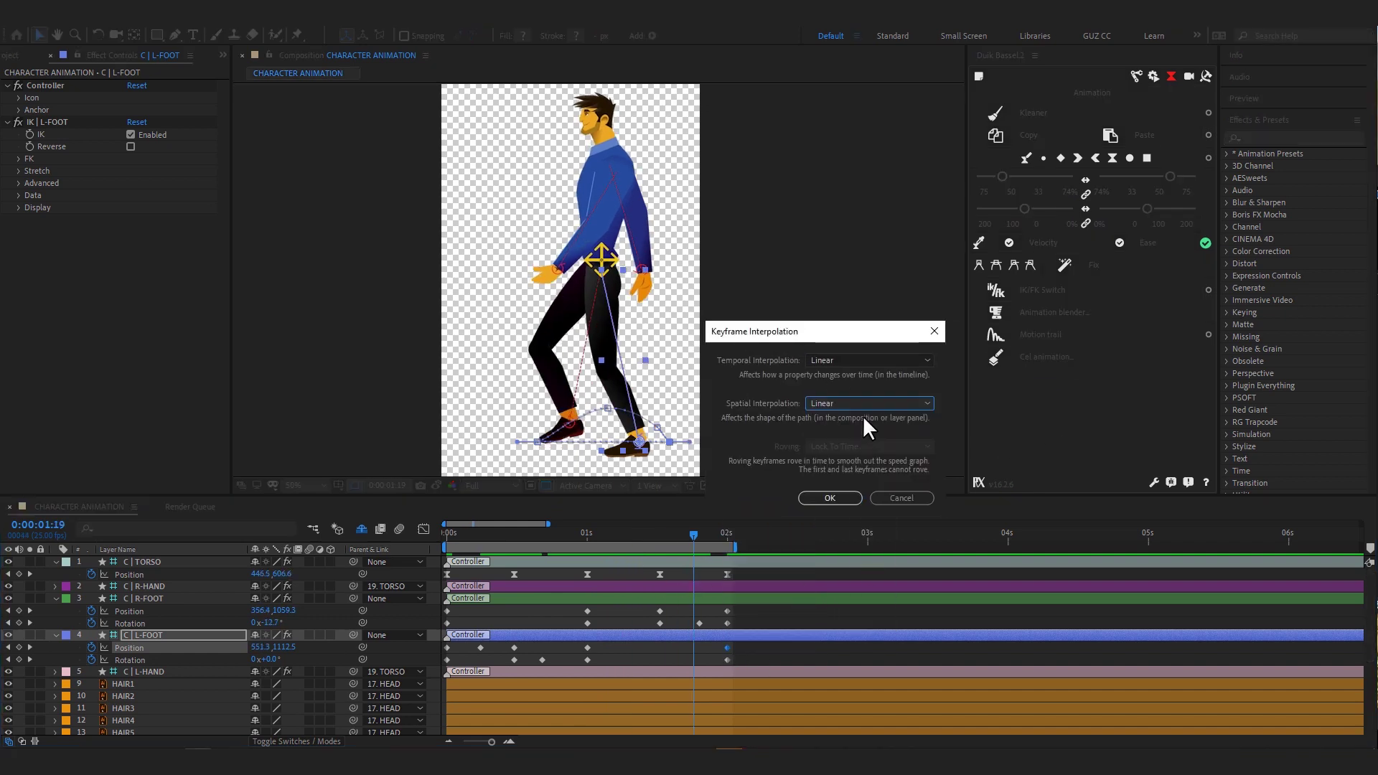
left_click(829, 497)
- Make the L-FOOT Position keyframe at 1 second Linear too, then check the path to 2:00
right_click(588, 648)
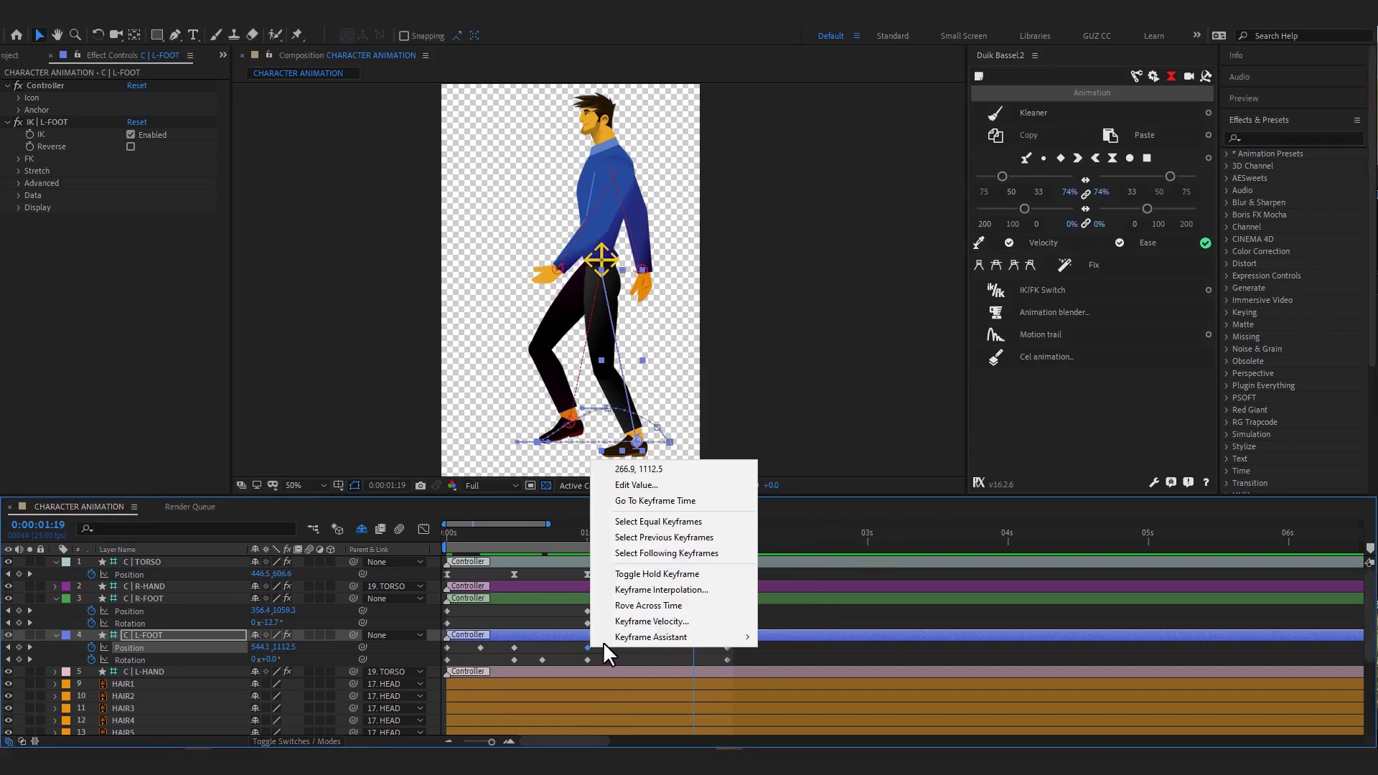
left_click(598, 532)
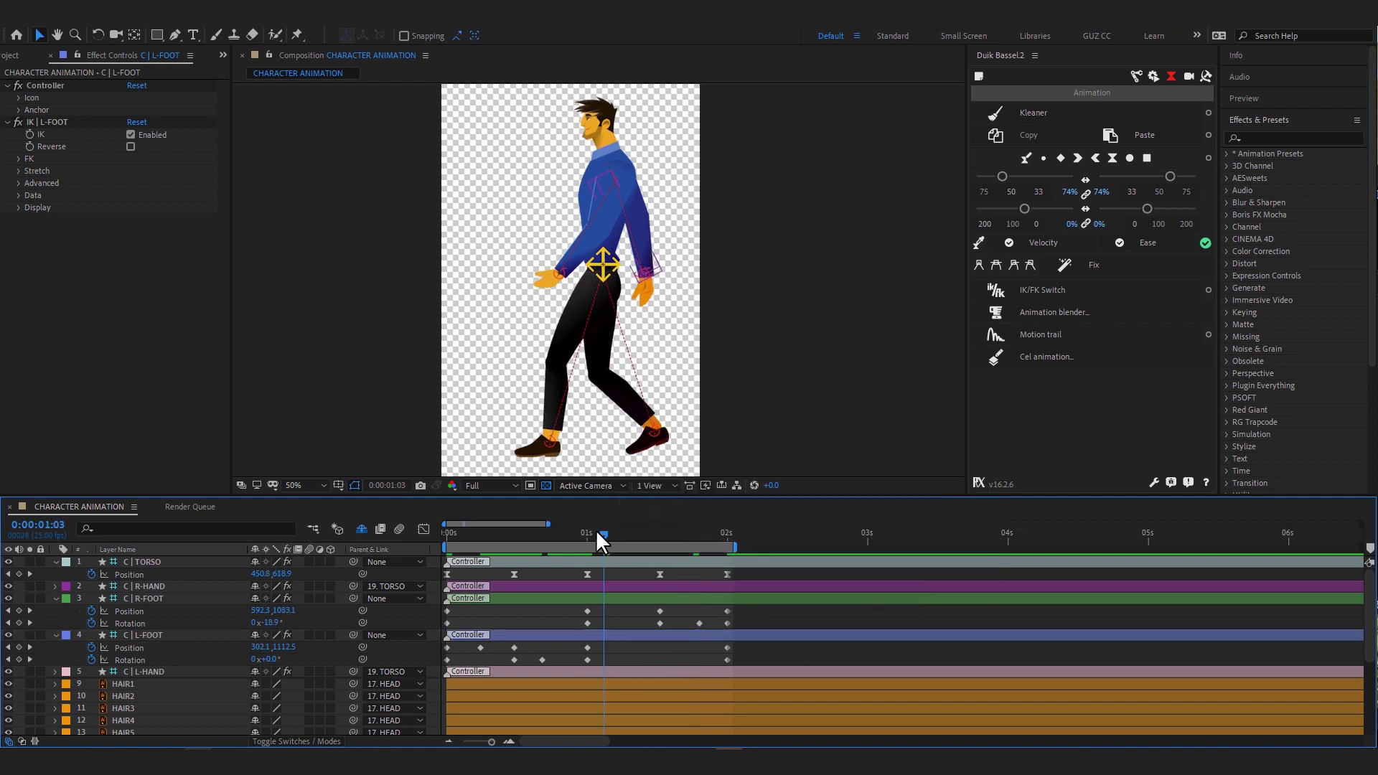
key("j")
left_click(599, 636)
left_click(587, 648)
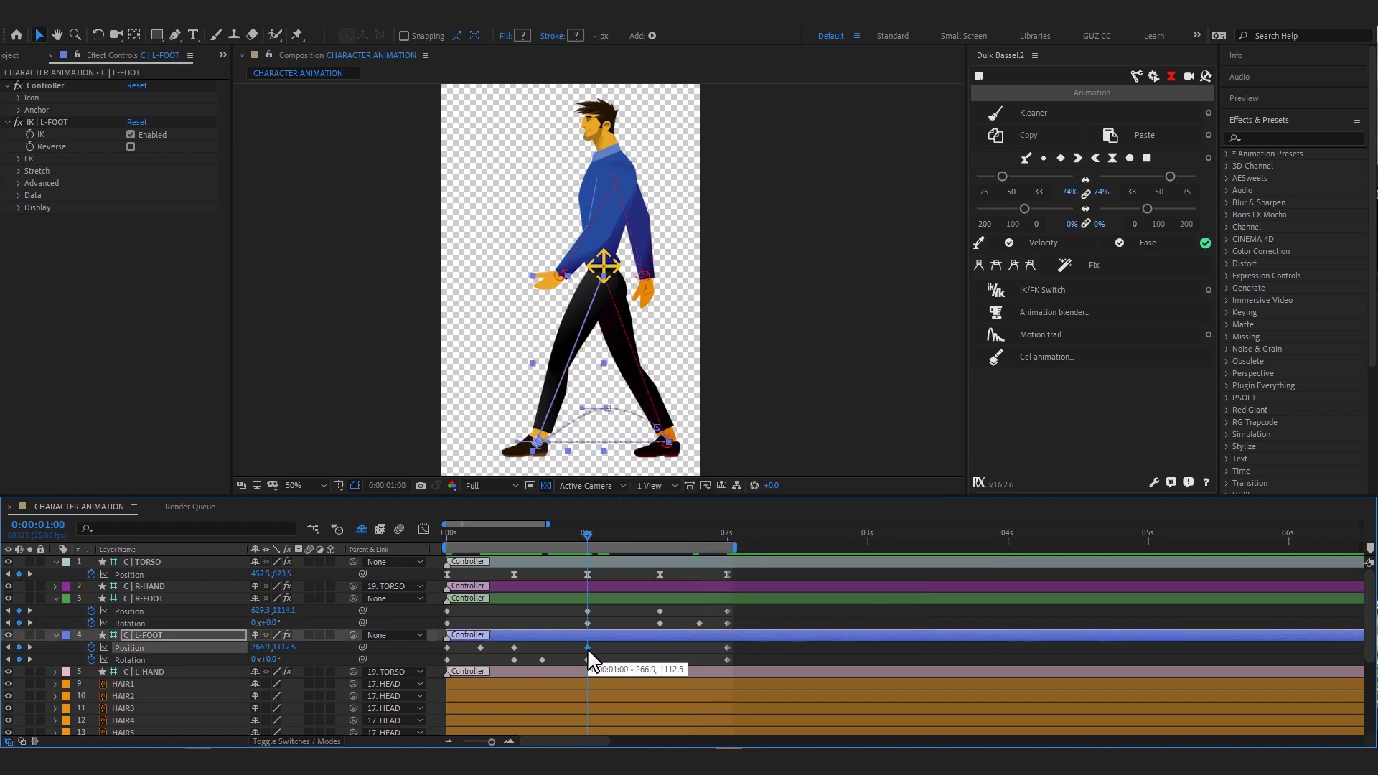
left_click_drag(501, 534, 587, 643)
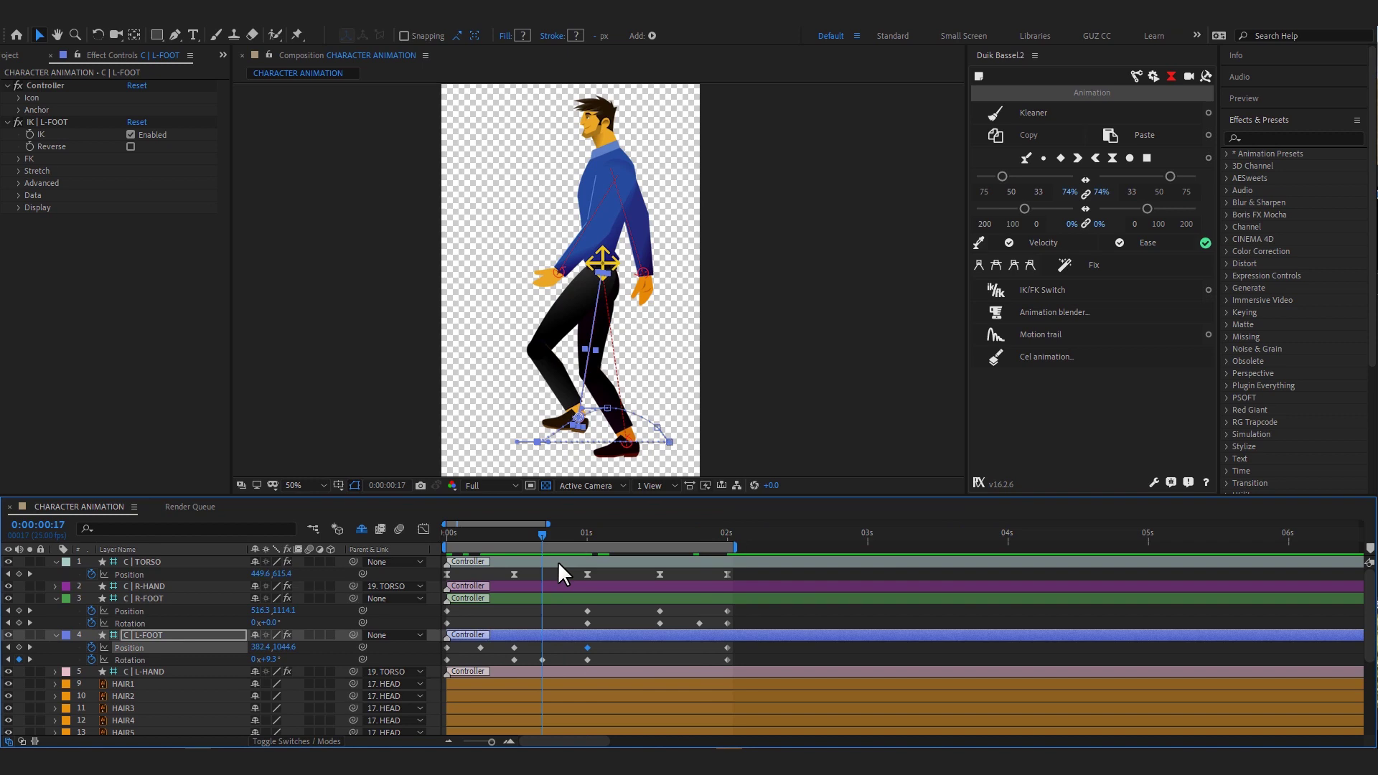
right_click(587, 644)
left_click(682, 597)
left_click(818, 501)
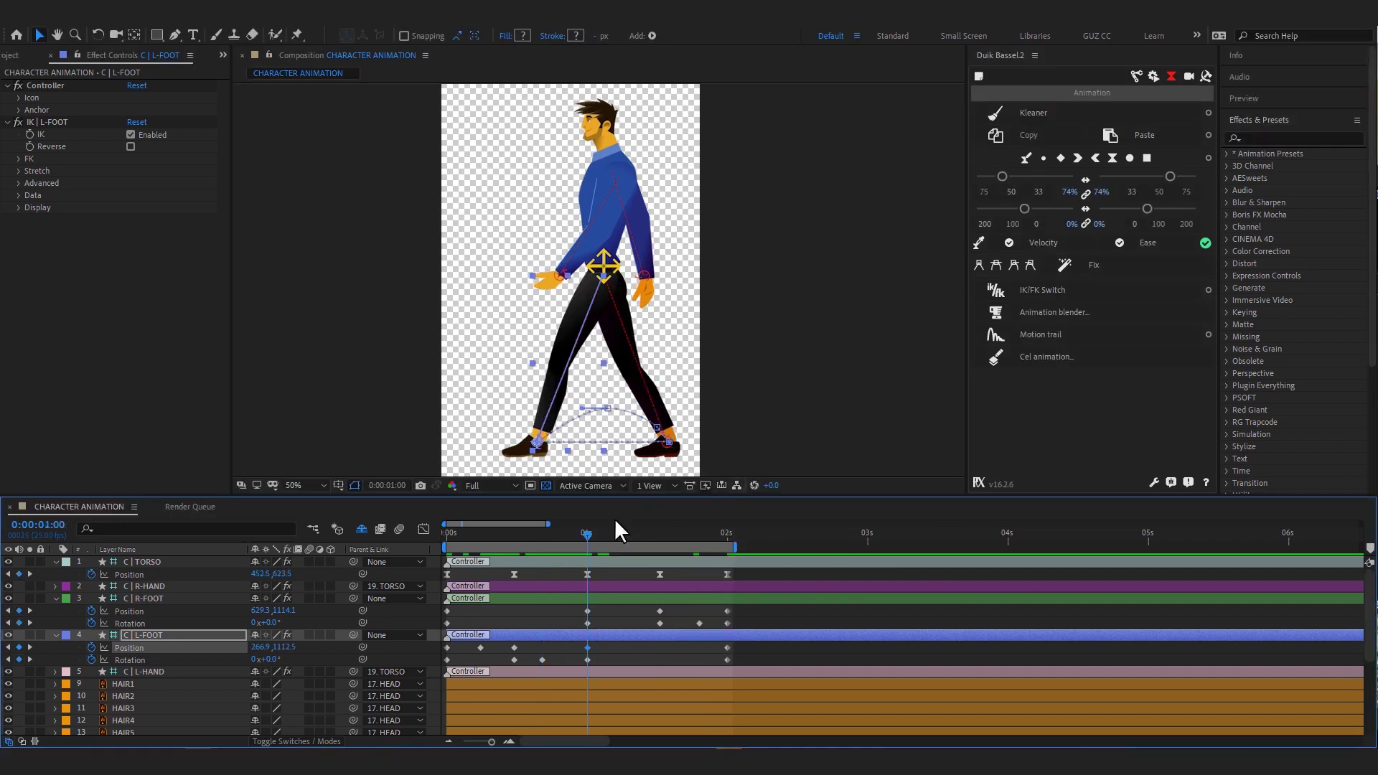
left_click_drag(459, 535, 711, 571)
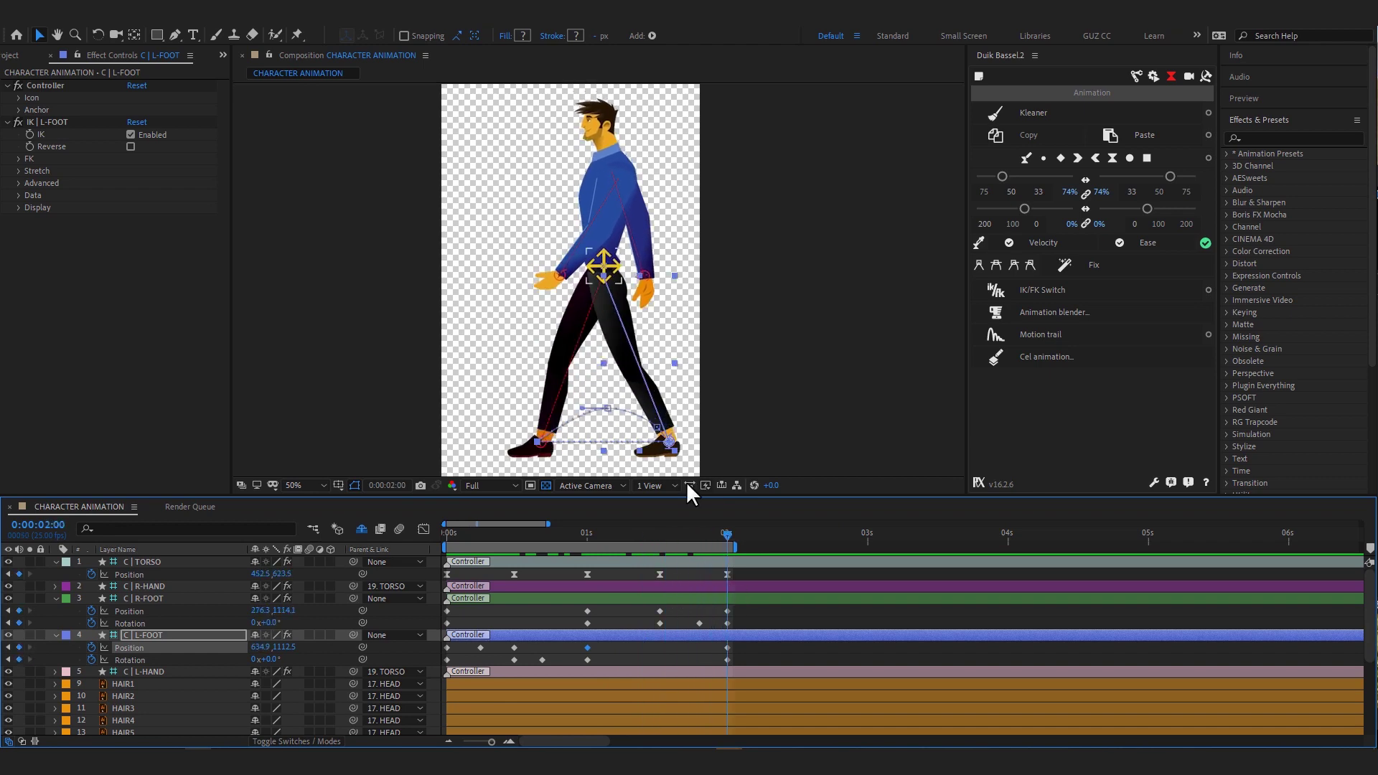
- Delete the left foot's frame 6 Position keyframe and preview the walk
left_click(683, 598)
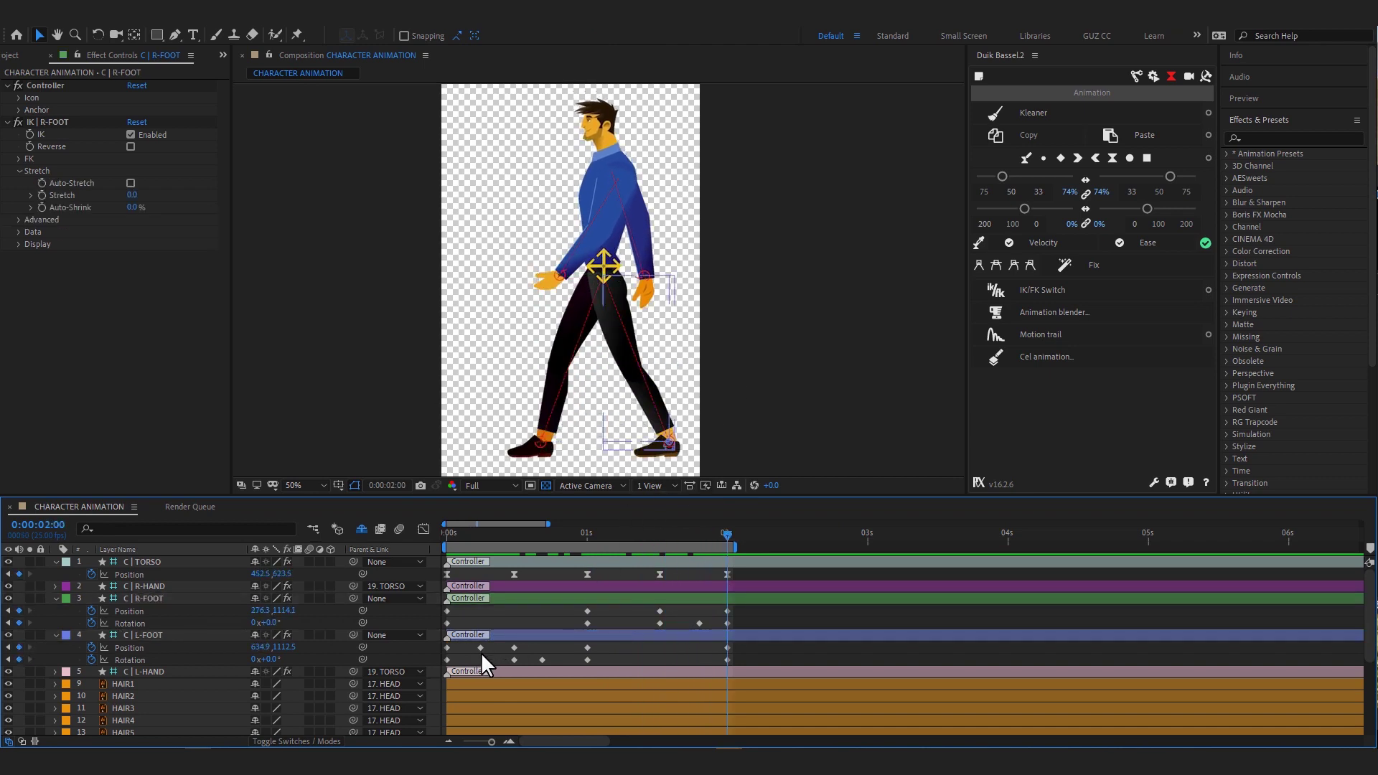
left_click(481, 647)
key("Delete")
mouse_move(462, 545)
left_mouse_down()
mouse_move(660, 560)
mouse_move(468, 565)
left_mouse_up()
left_click(756, 607)
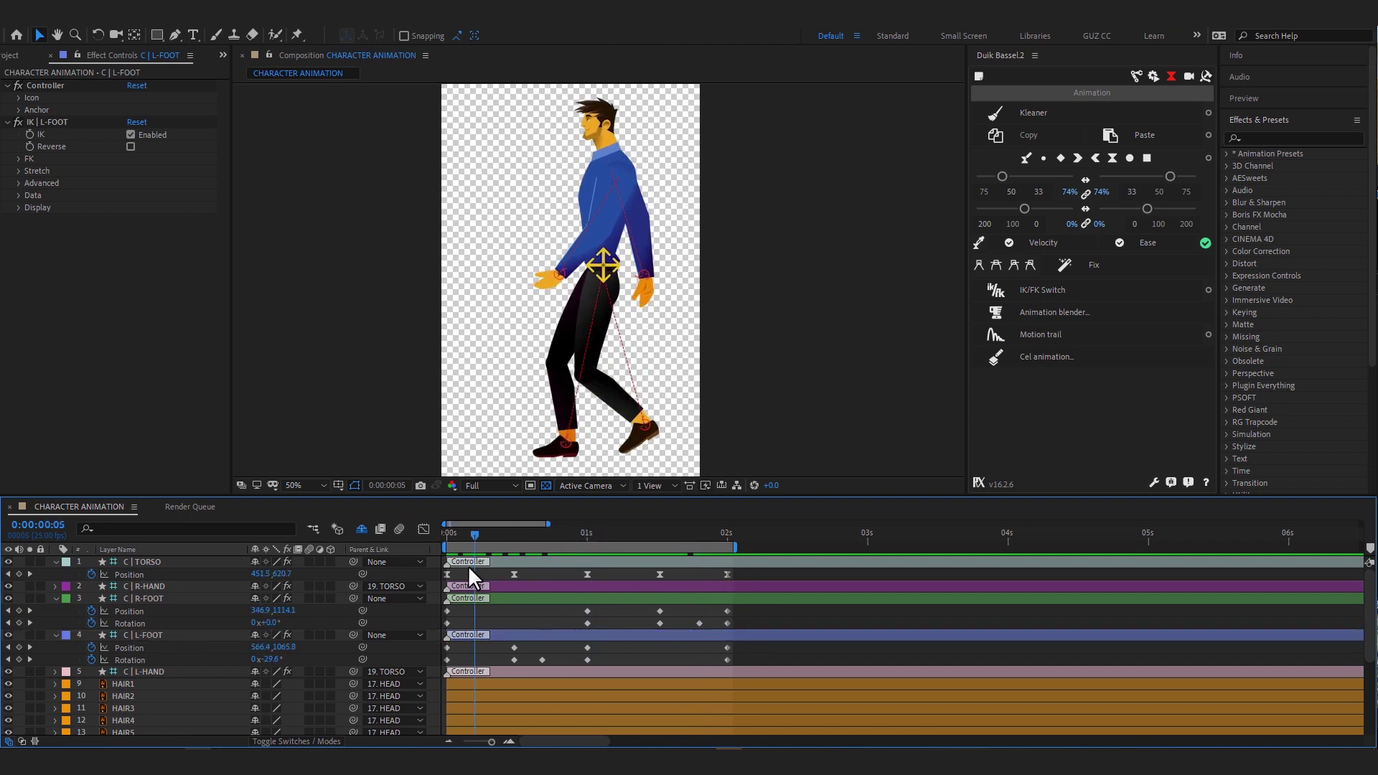
key("k")
key("space")
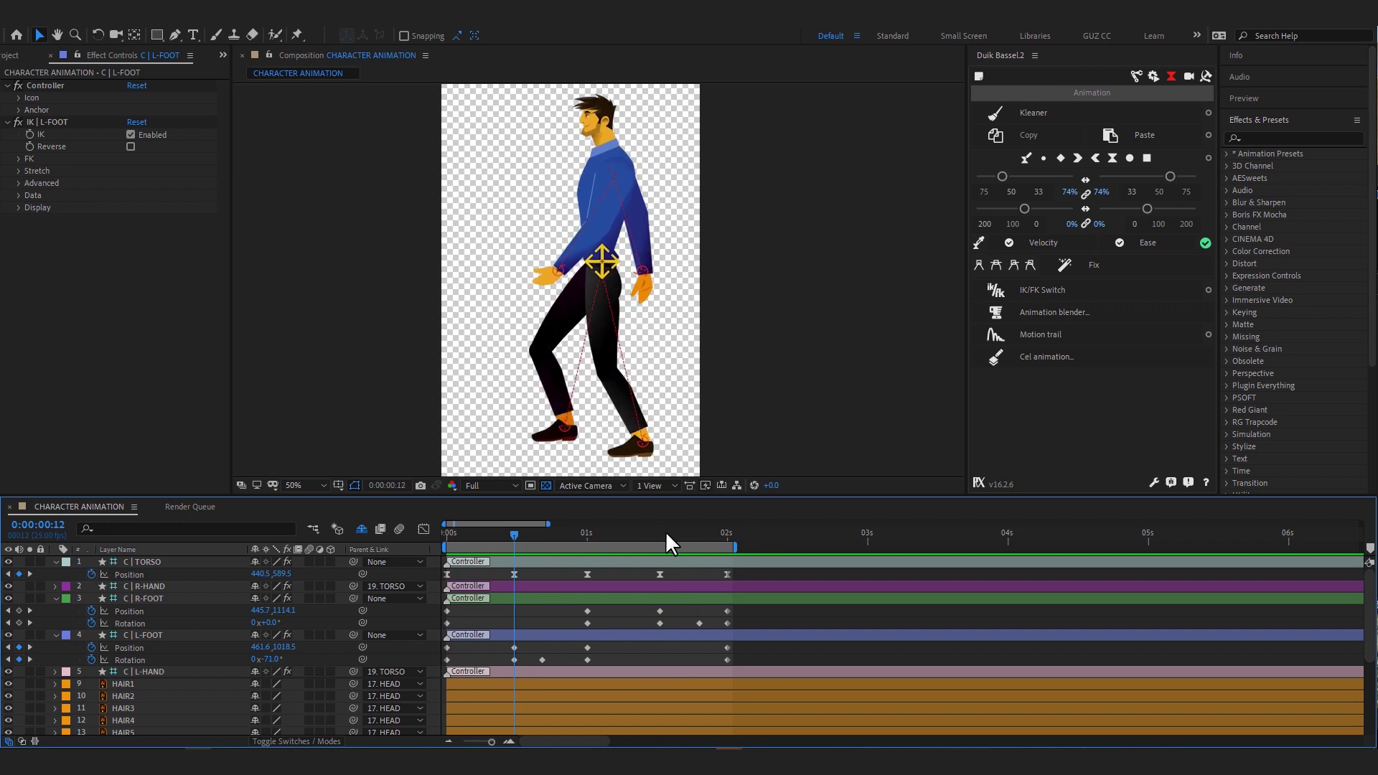
- Shift the right-foot rotation keyframe at 1:20 slightly and review the foot motion
left_click_drag(665, 533, 700, 535)
left_click(709, 599)
left_click(700, 623)
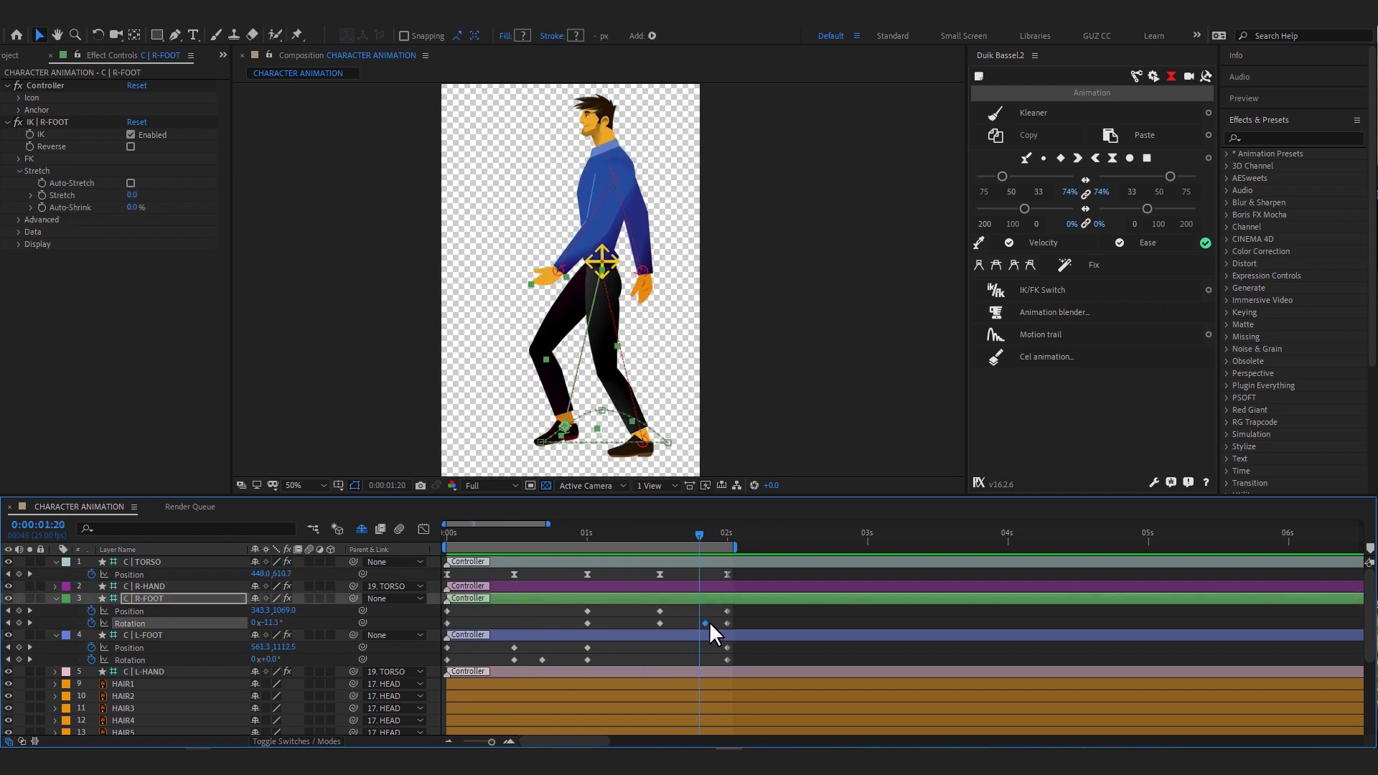
mouse_move(700, 623)
left_mouse_down()
mouse_move(682, 623)
mouse_move(705, 623)
left_mouse_up()
left_click(680, 543)
mouse_move(680, 542)
left_mouse_down()
mouse_move(447, 546)
mouse_move(552, 539)
left_mouse_up()
- Move the left-foot rotation keyframe later and preview the full cycle to 2:00
left_click(515, 635)
key("Page_Up")
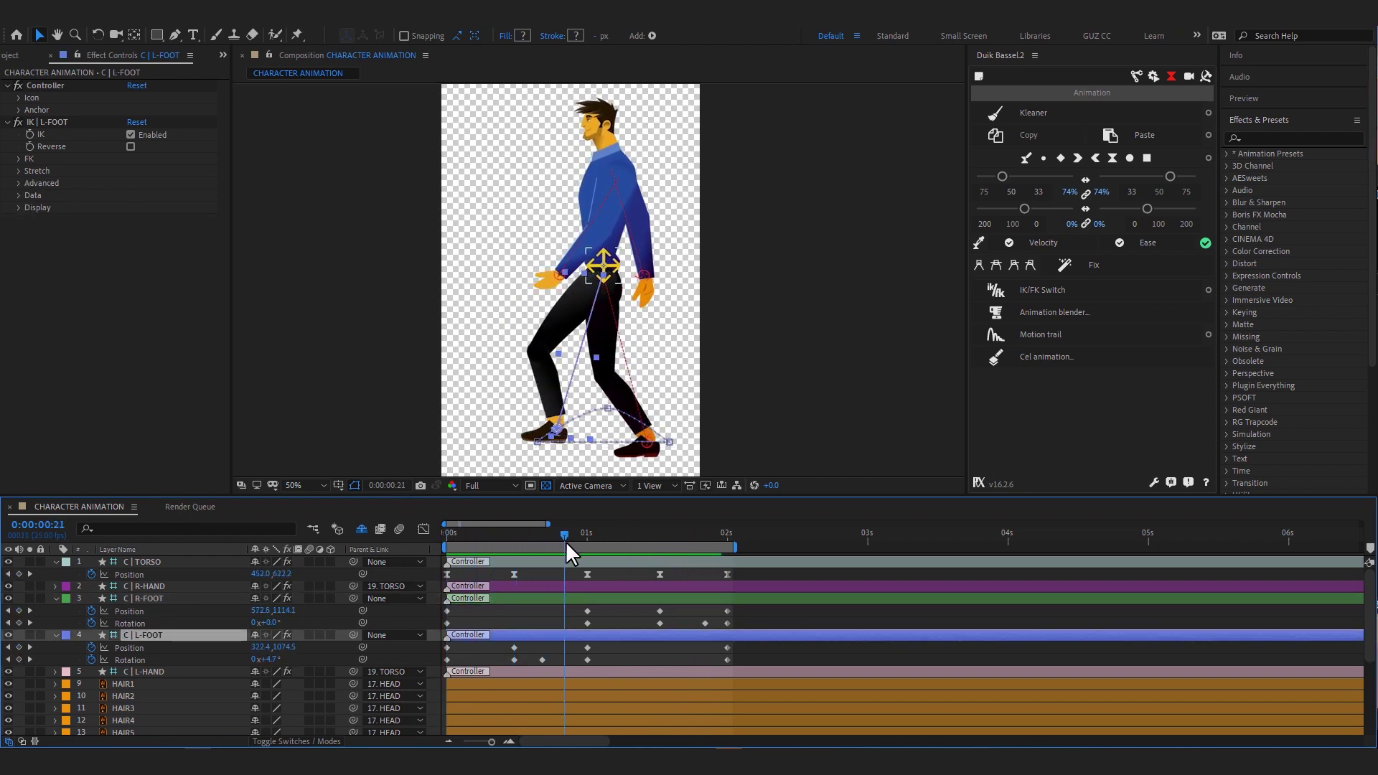
left_click_drag(542, 659, 569, 660)
left_click_drag(510, 542, 724, 552)
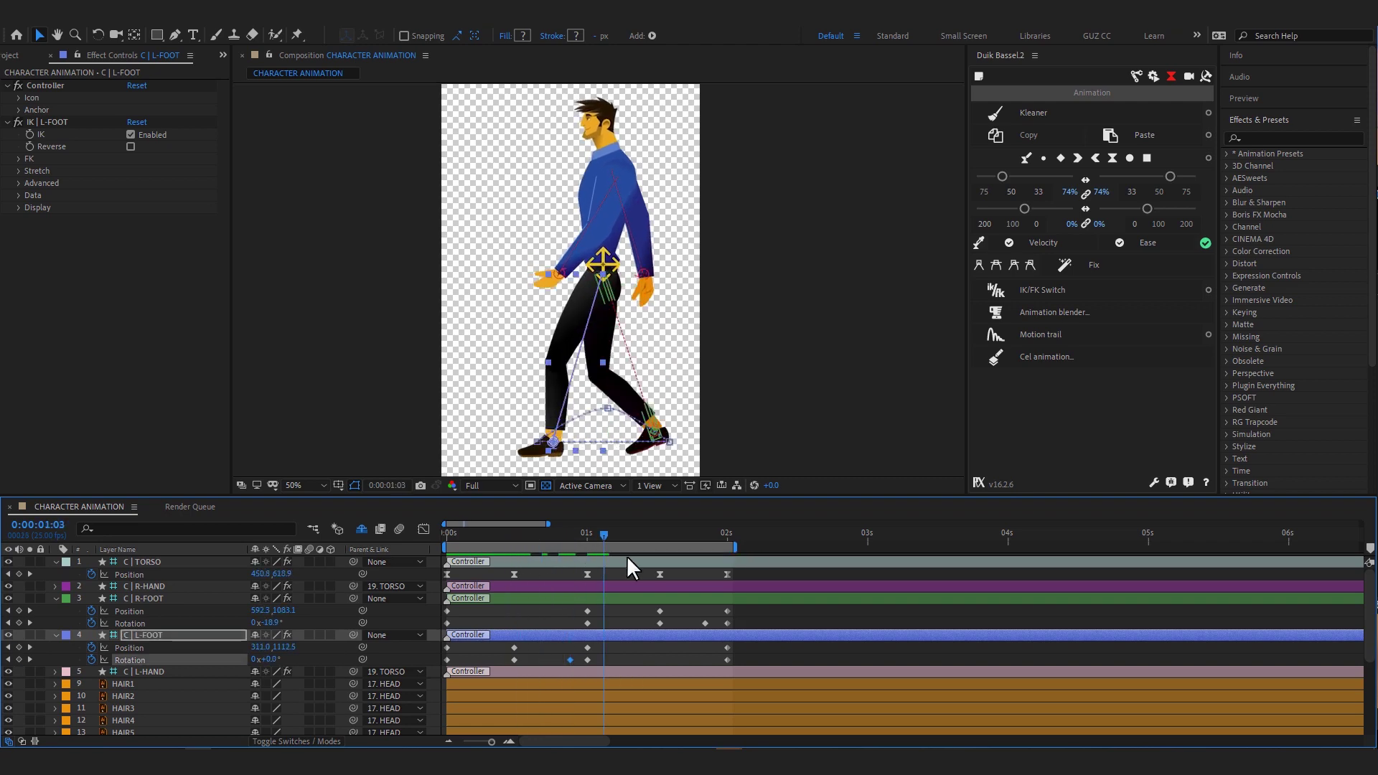
left_click(63, 505)
key("space")
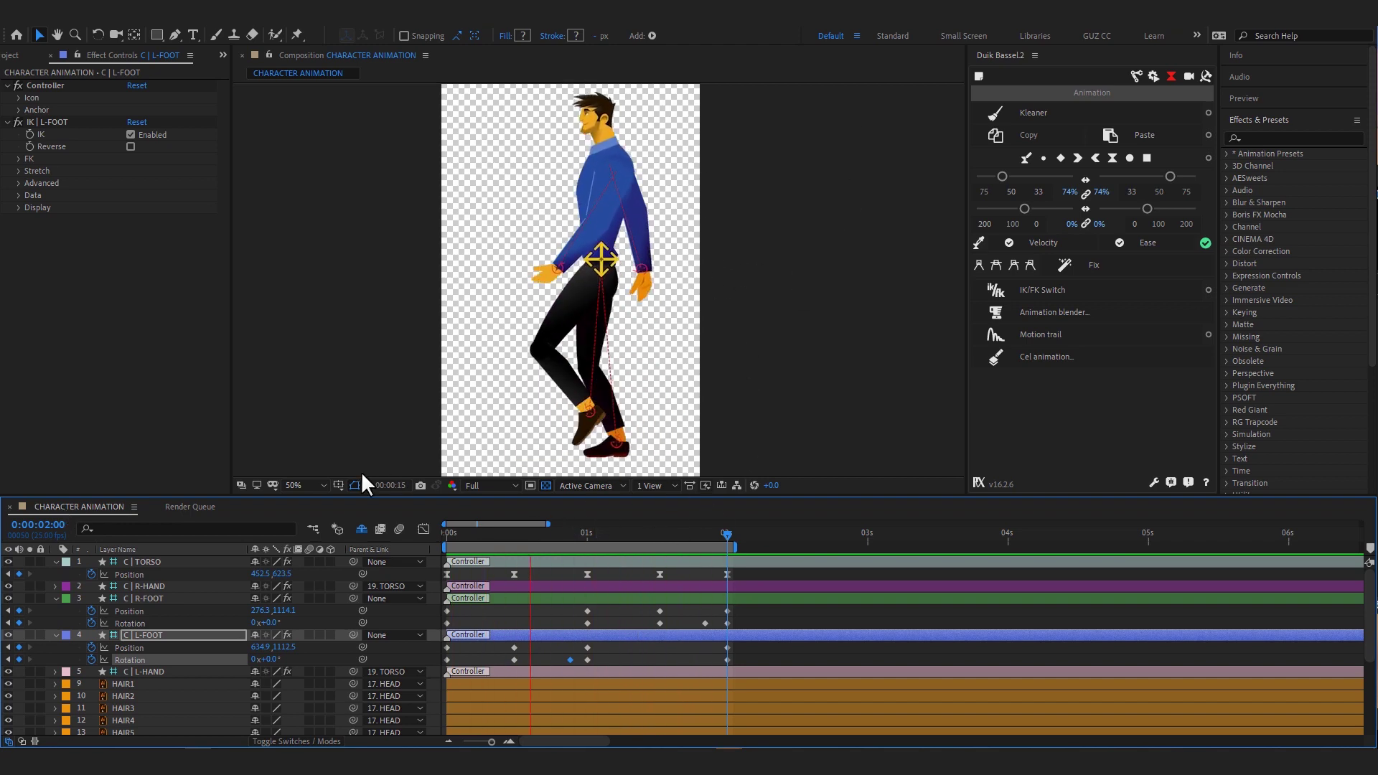
key("space")
- Move the torso and left-foot keys from frame 12 to 9, and the second-step torso keys earlier
left_click(693, 571)
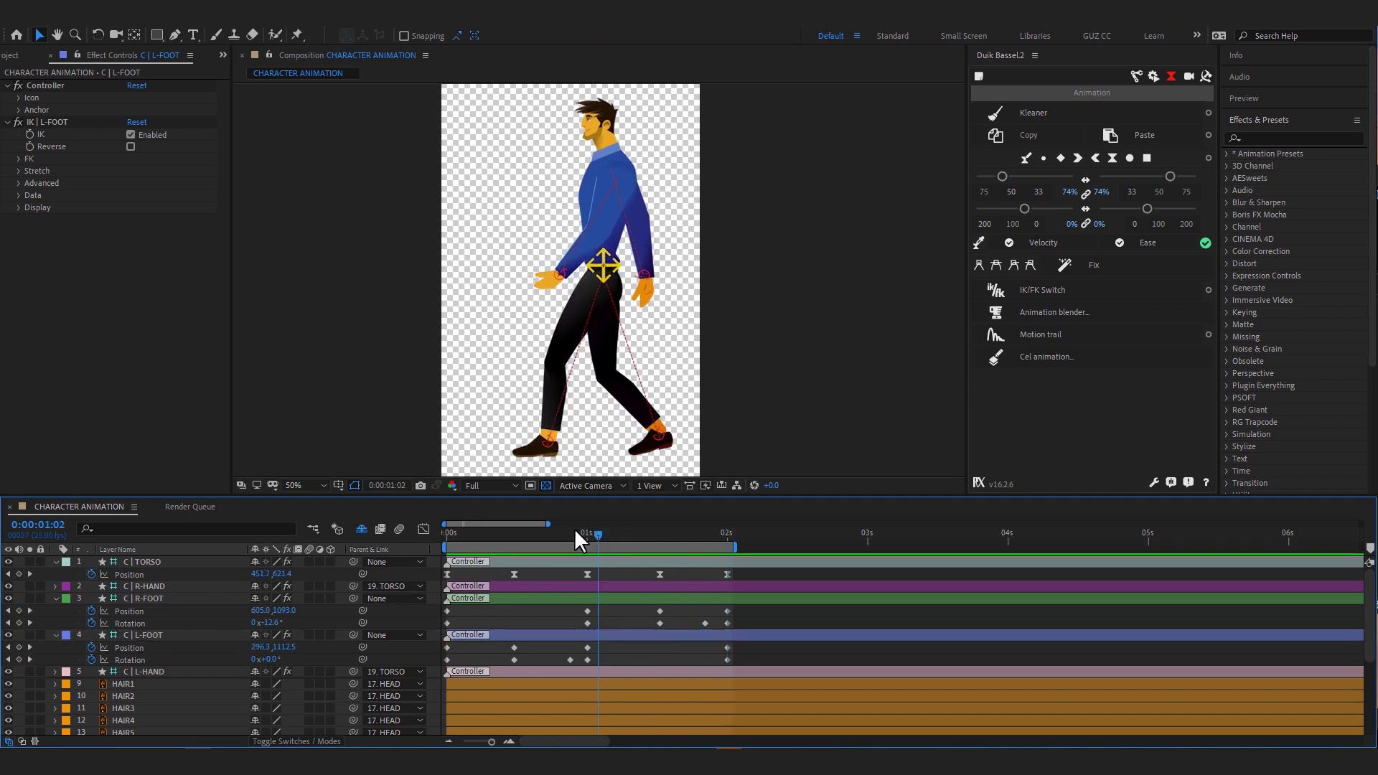
mouse_move(472, 536)
left_mouse_down()
mouse_move(508, 545)
mouse_move(497, 548)
mouse_move(507, 664)
left_mouse_up()
left_click_drag(514, 571, 497, 574)
key("space")
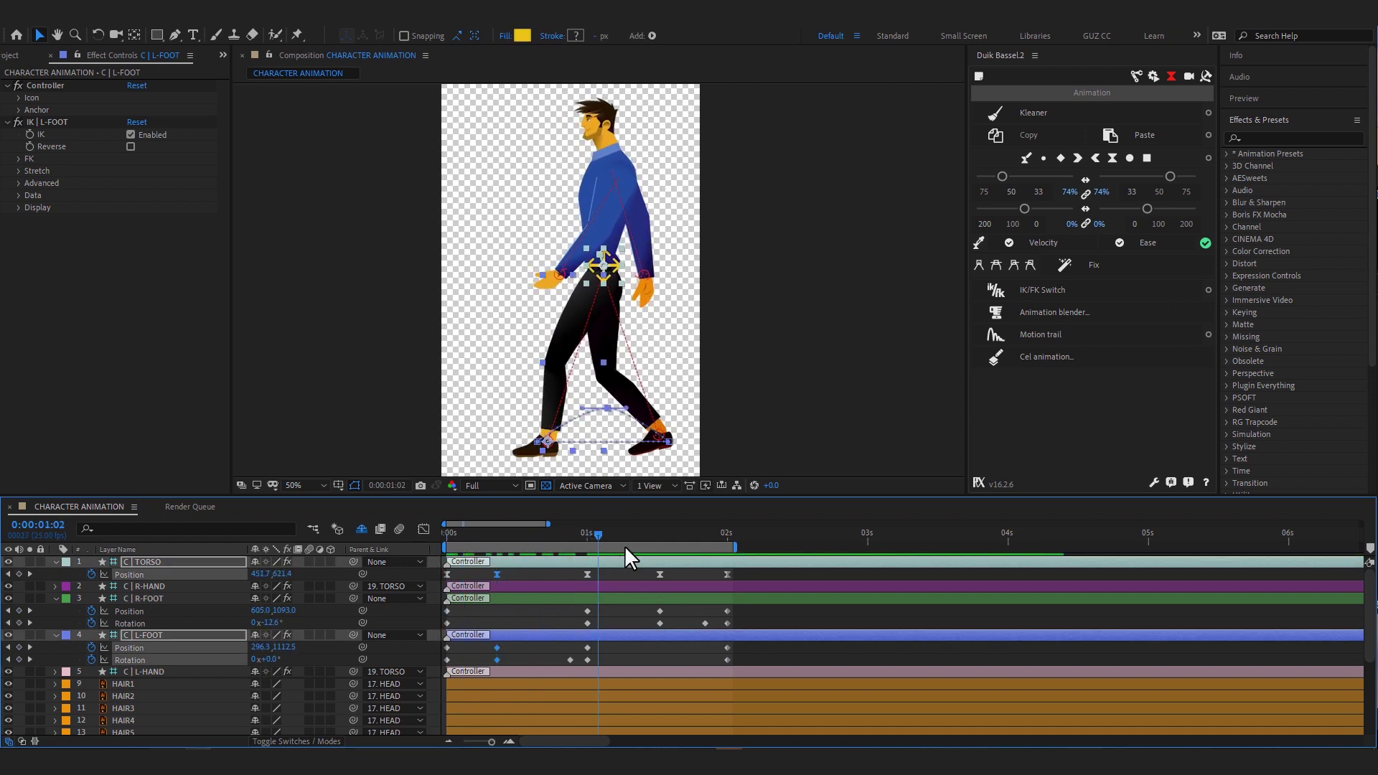
mouse_move(678, 570)
left_mouse_down()
mouse_move(649, 627)
mouse_move(647, 576)
left_mouse_up()
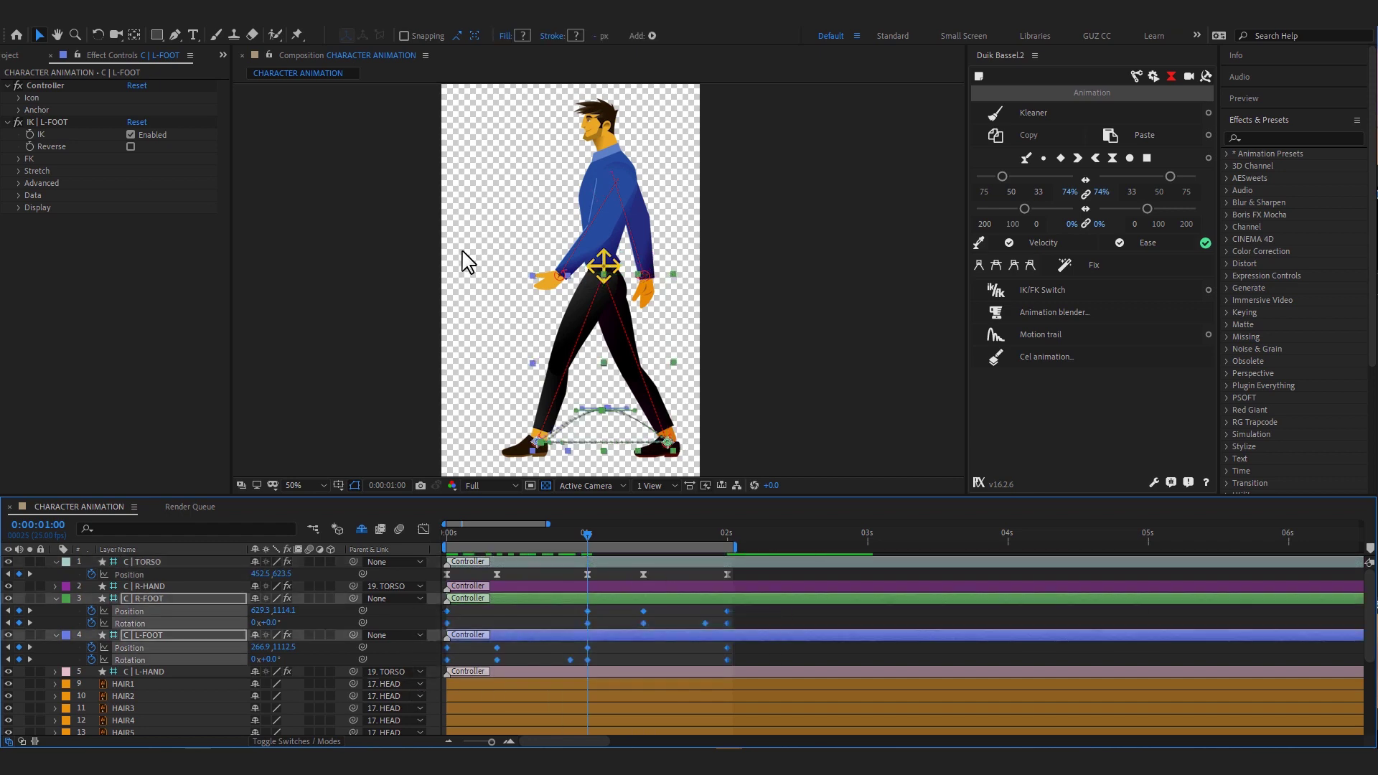
- Apply Duik's Easy Ease to the selected foot keyframes and preview
left_click_drag(750, 607, 408, 694)
left_click(1112, 158)
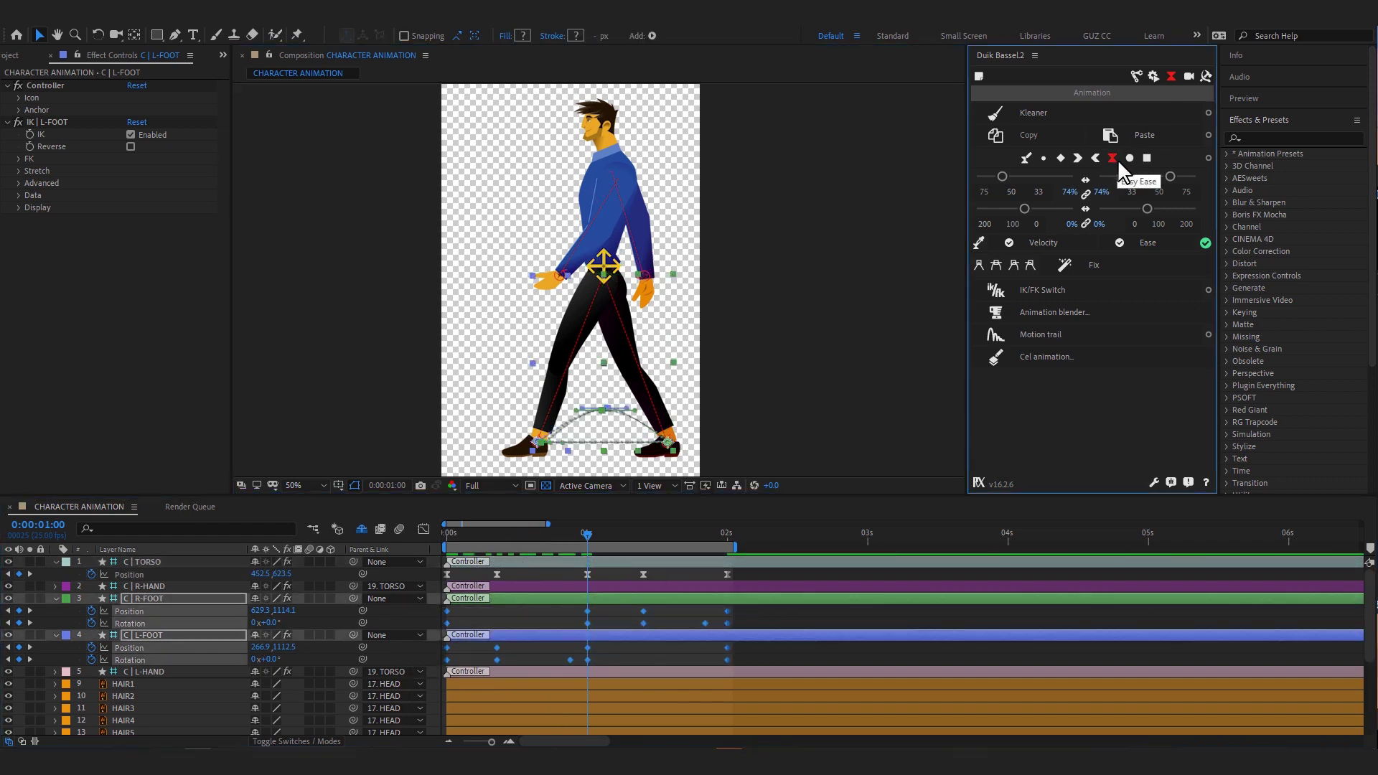
left_click(576, 661)
key("space")
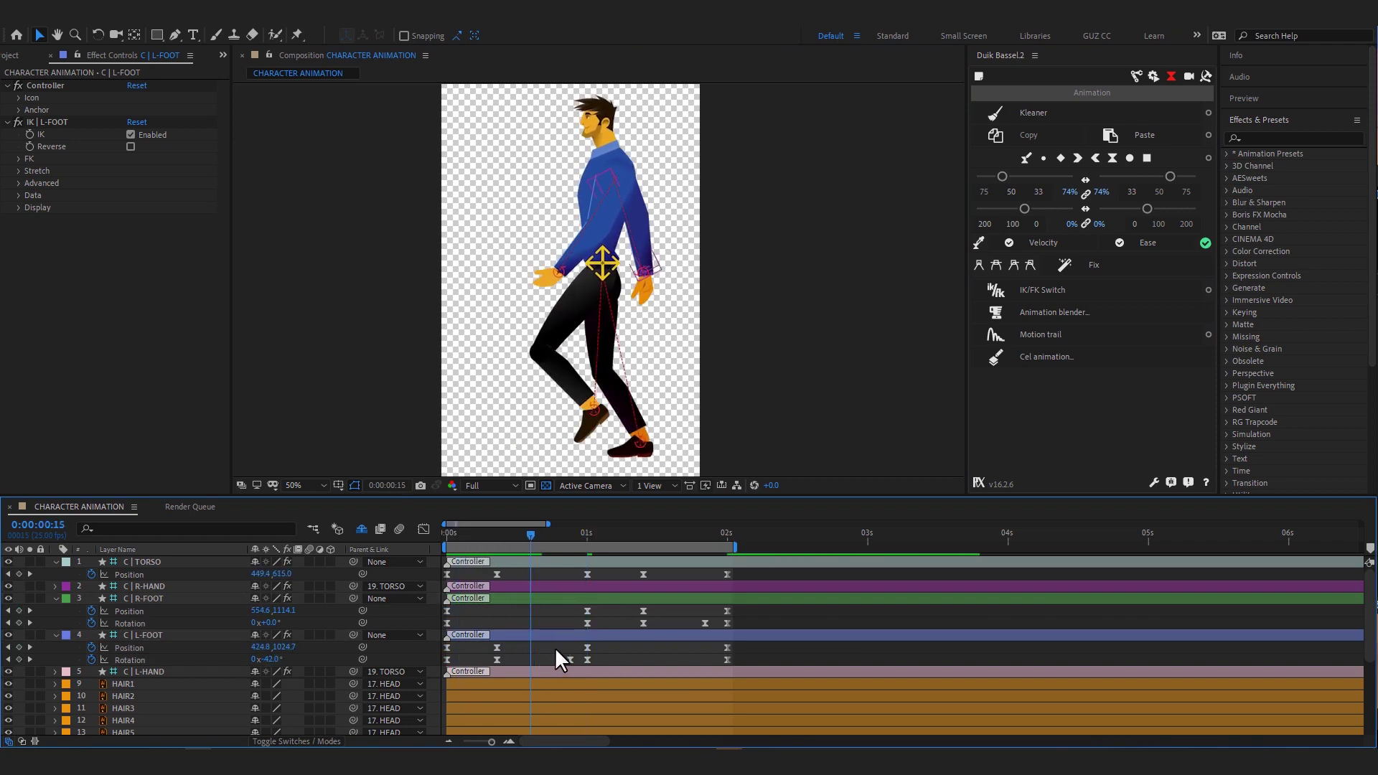
- Raise ease influence to 84% on the left-foot keys and 88% on torso and right-foot keys
left_click_drag(556, 651, 479, 665)
left_click_drag(1002, 176, 992, 177)
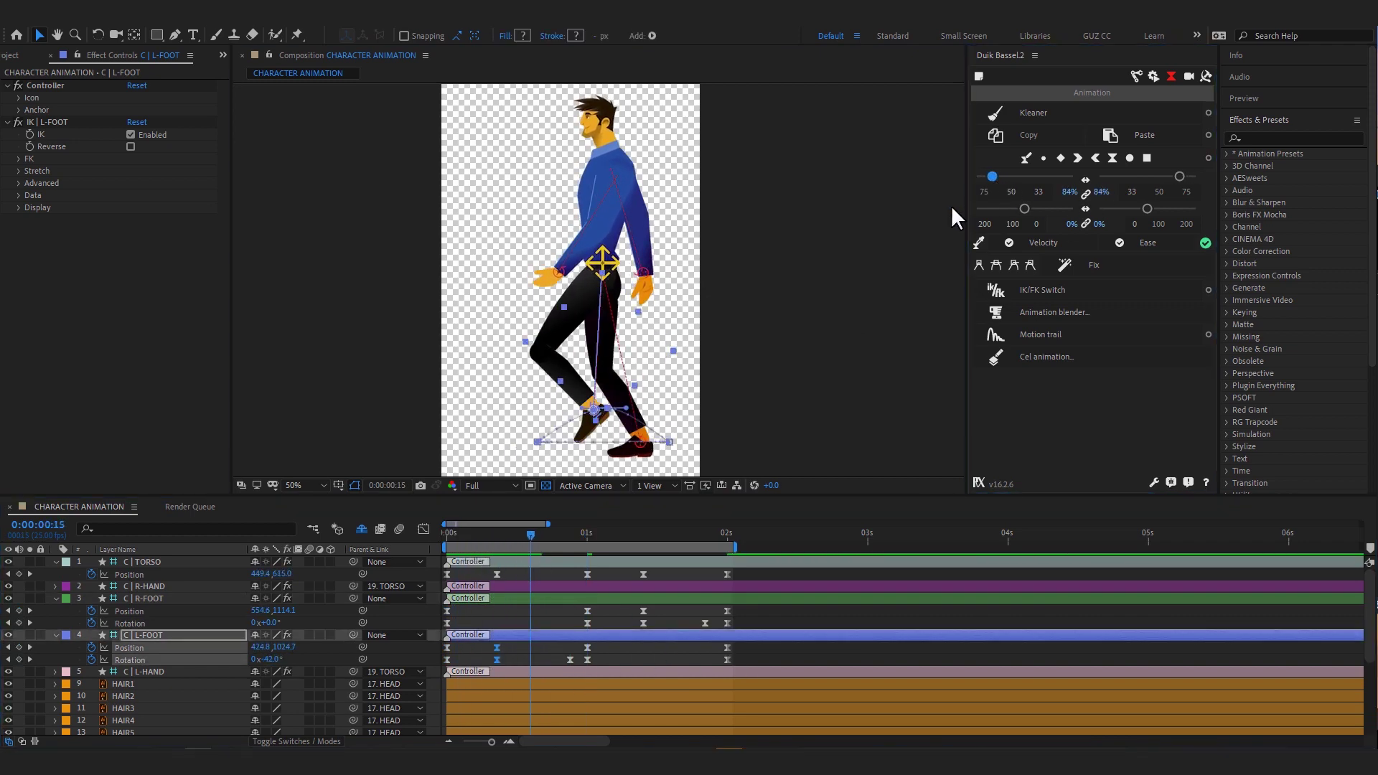
left_click_drag(670, 571, 624, 628)
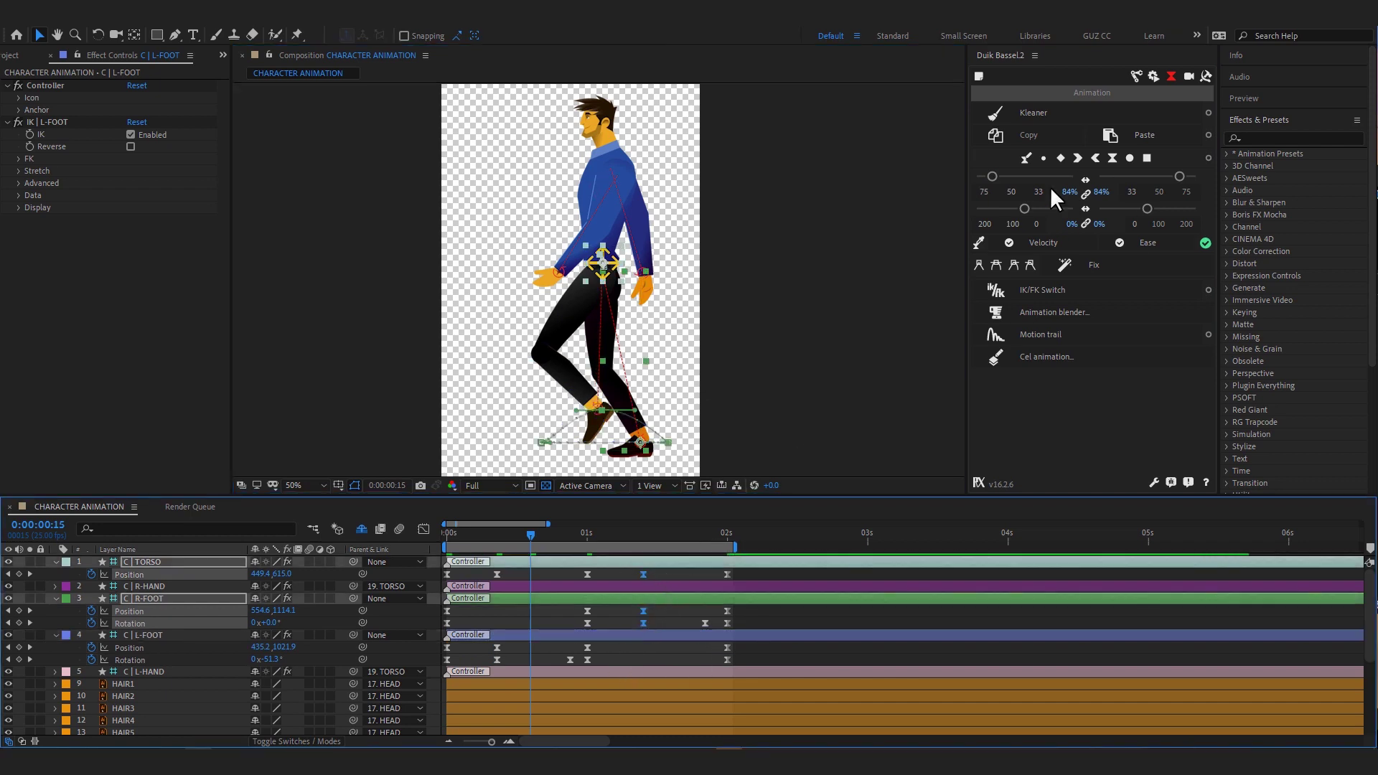
left_click_drag(992, 176, 988, 176)
left_click(455, 424)
key("space")
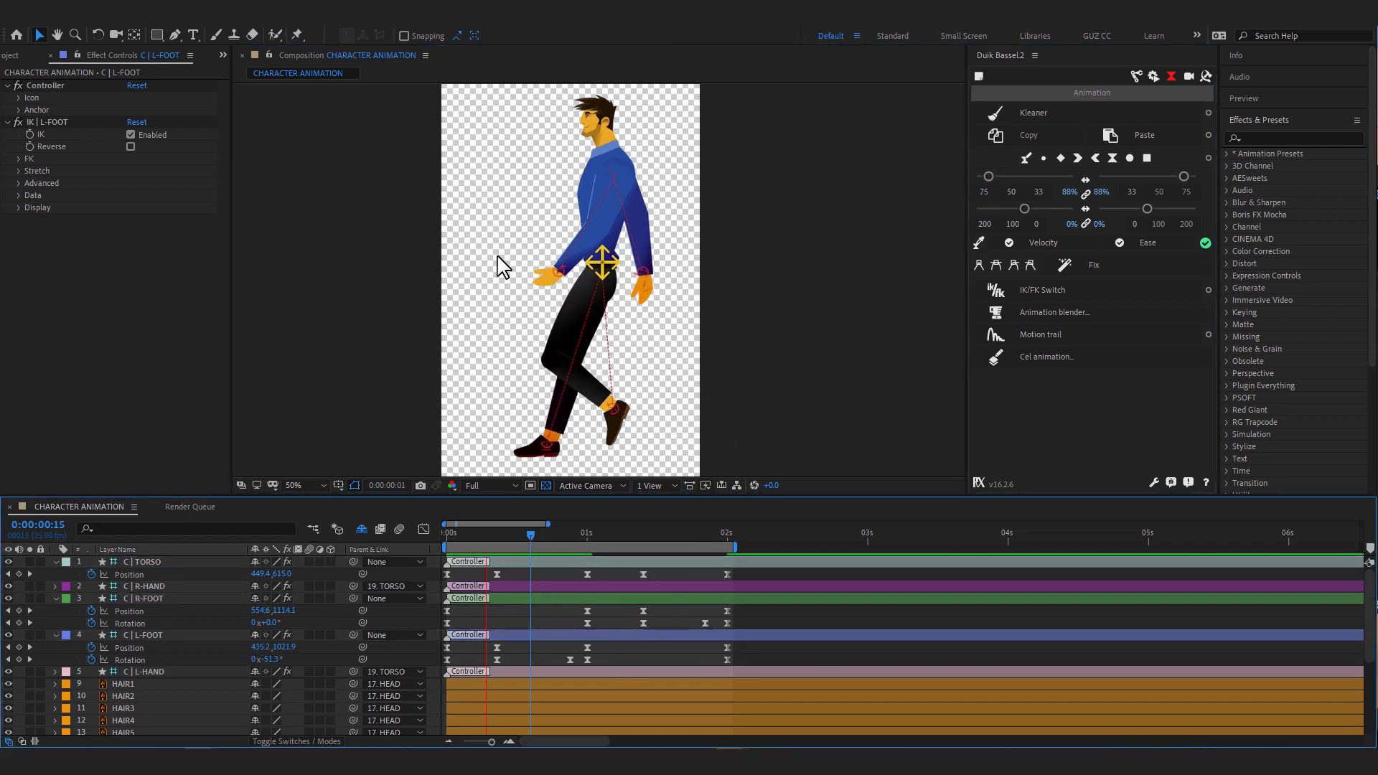
mouse_move(538, 535)
left_mouse_down()
mouse_move(499, 545)
mouse_move(497, 559)
left_mouse_up()
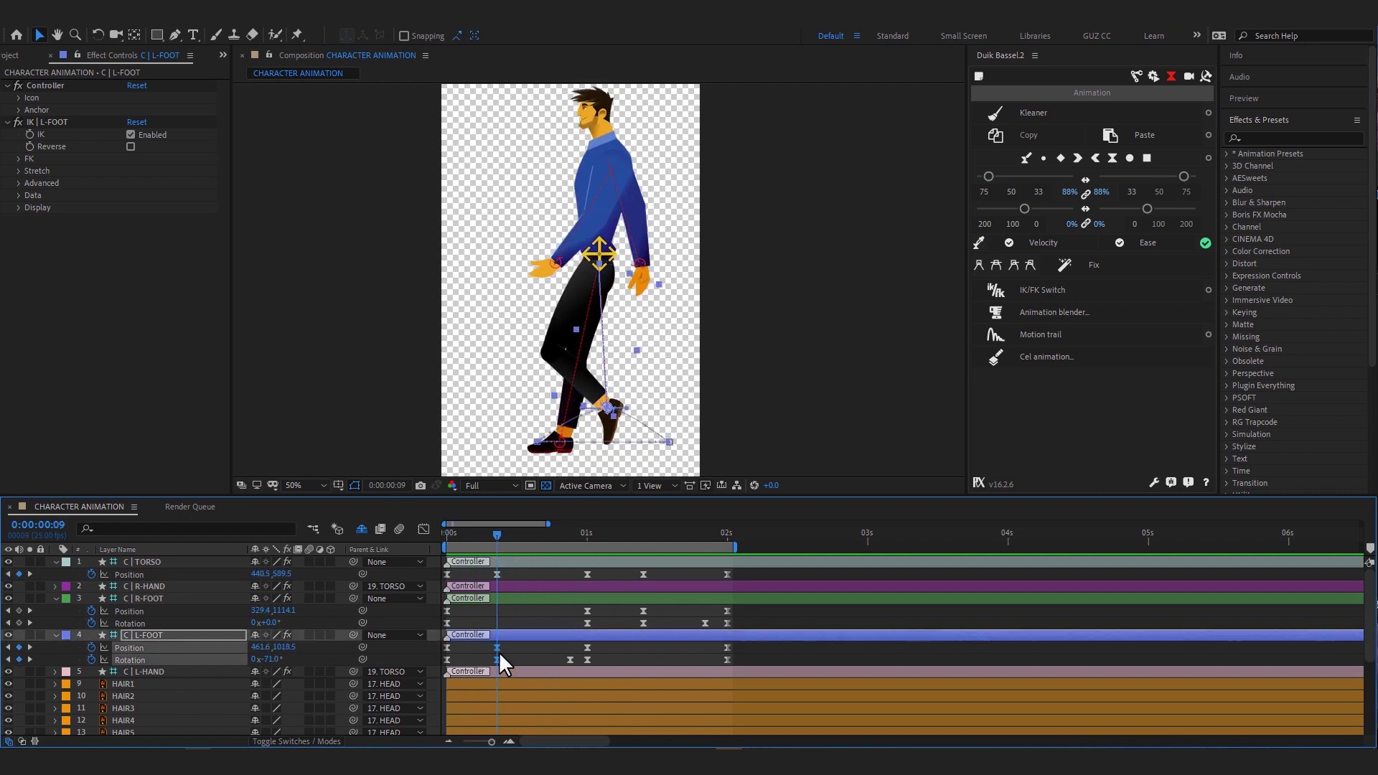
- Retime the foot keyframes, keeping the left foot keys at 0:09, and scrub to check the step
left_click_drag(497, 648, 494, 648)
left_click_drag(606, 605, 584, 627)
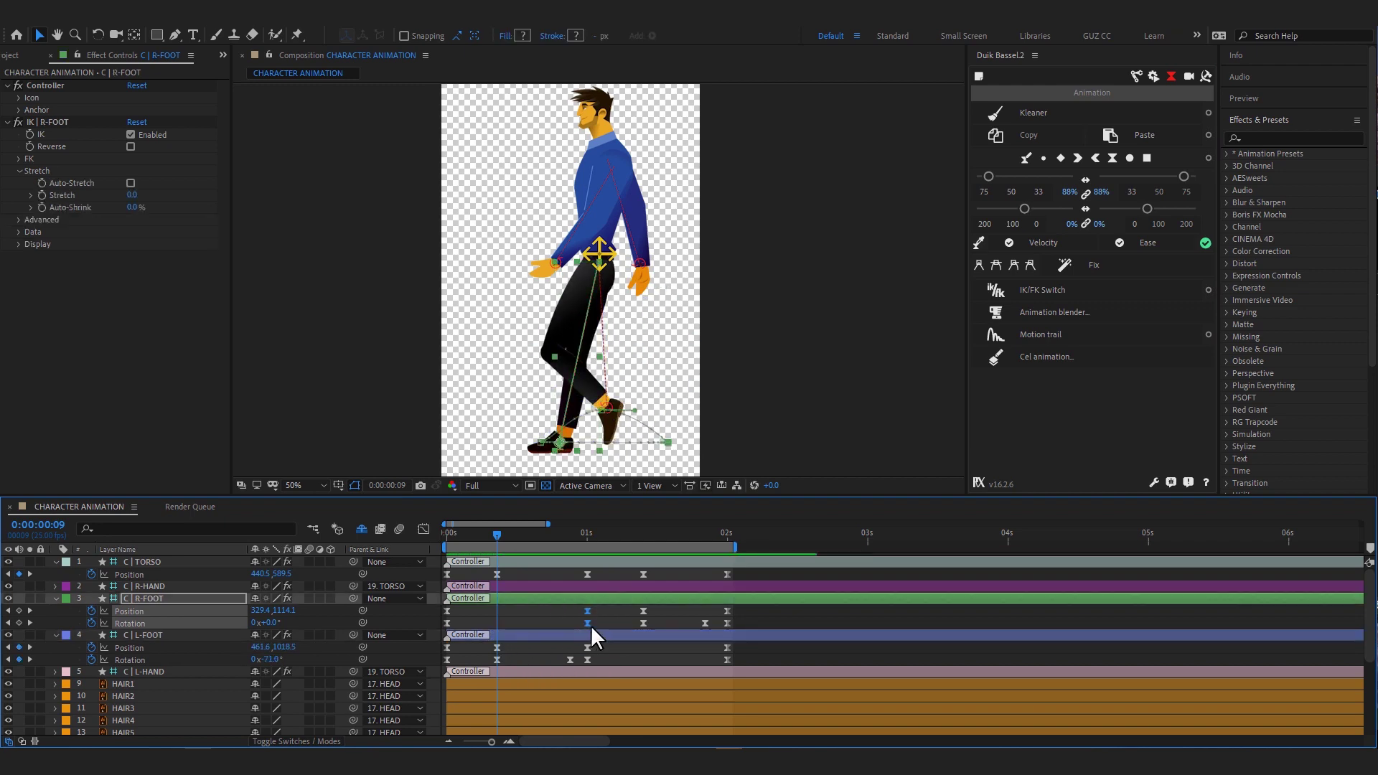
left_click(491, 536)
mouse_move(478, 535)
left_mouse_down()
mouse_move(513, 549)
mouse_move(504, 570)
left_mouse_up()
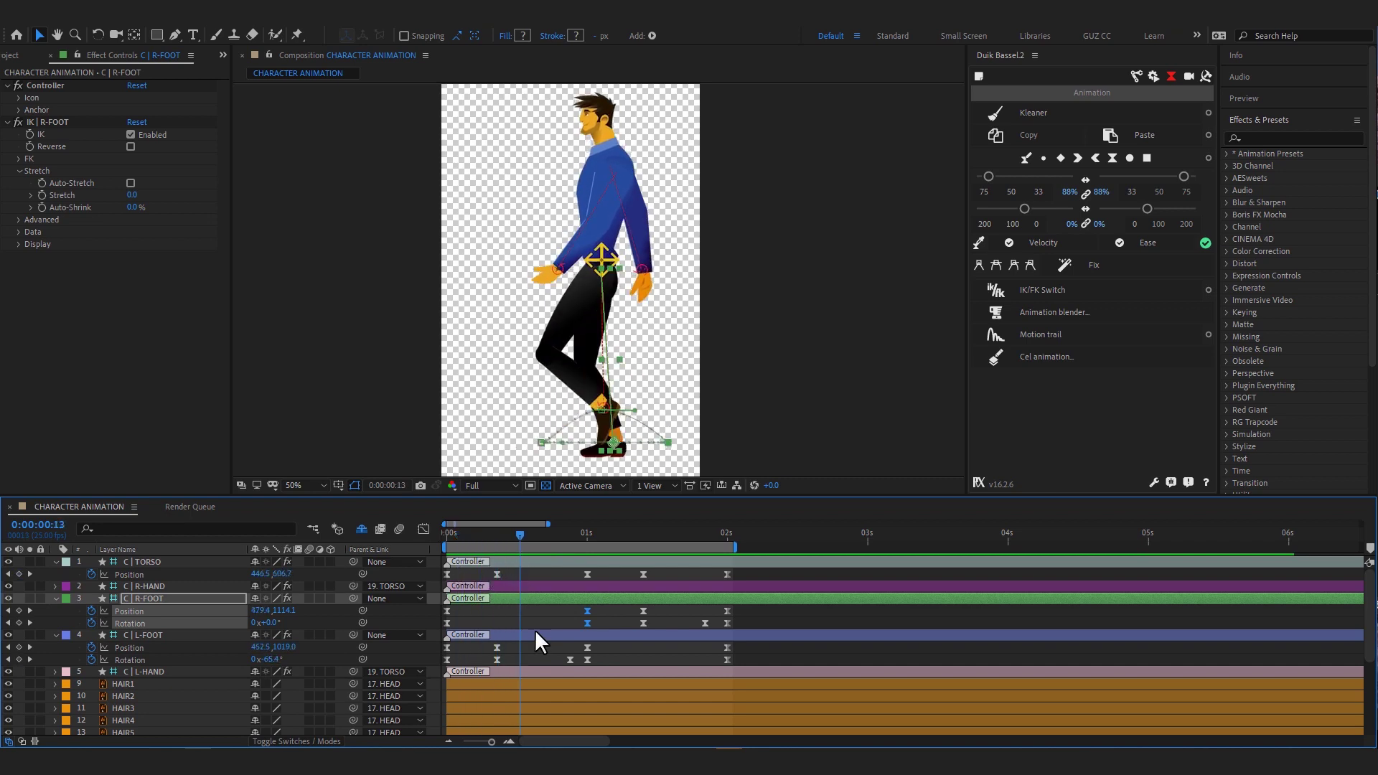
mouse_move(502, 566)
left_mouse_down()
mouse_move(518, 642)
mouse_move(502, 650)
mouse_move(526, 648)
left_mouse_up()
left_click_drag(443, 539, 496, 548)
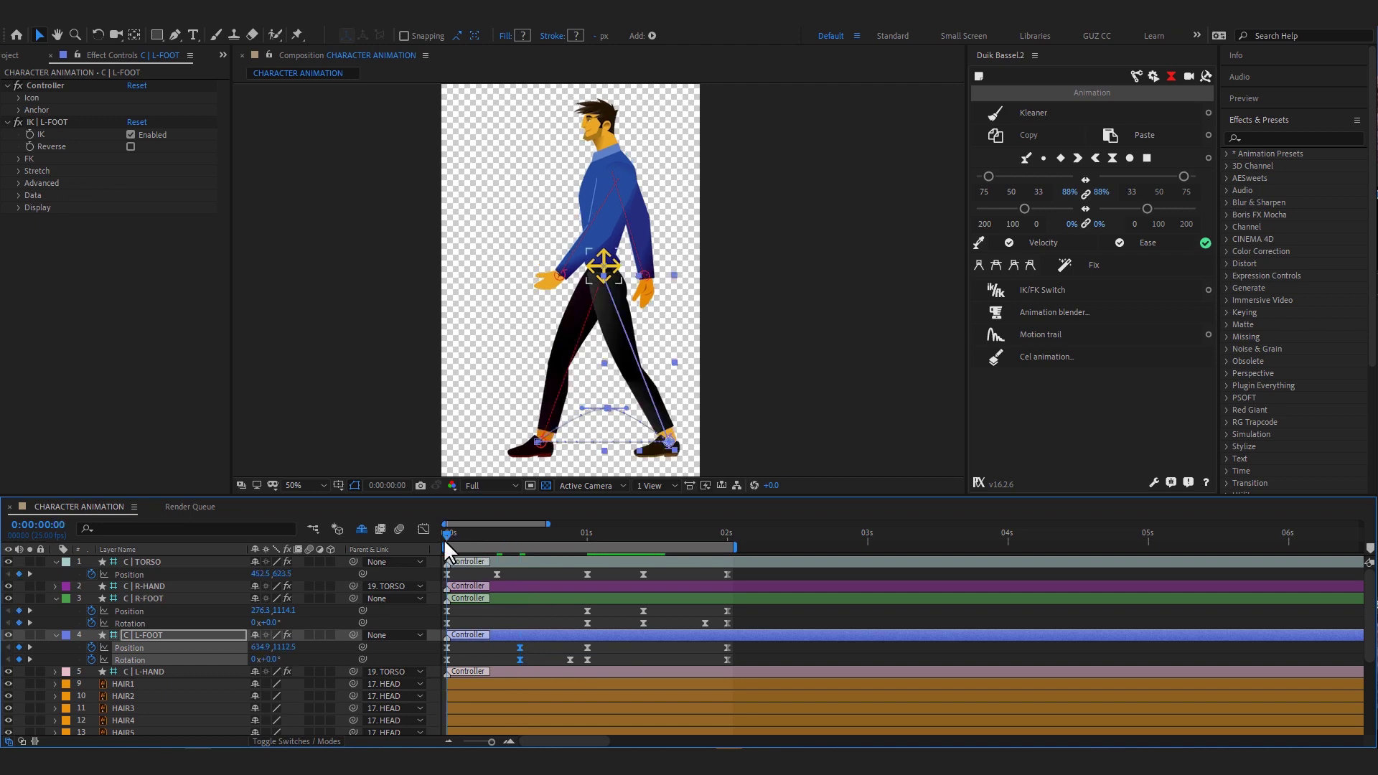
left_click_drag(520, 648, 497, 647)
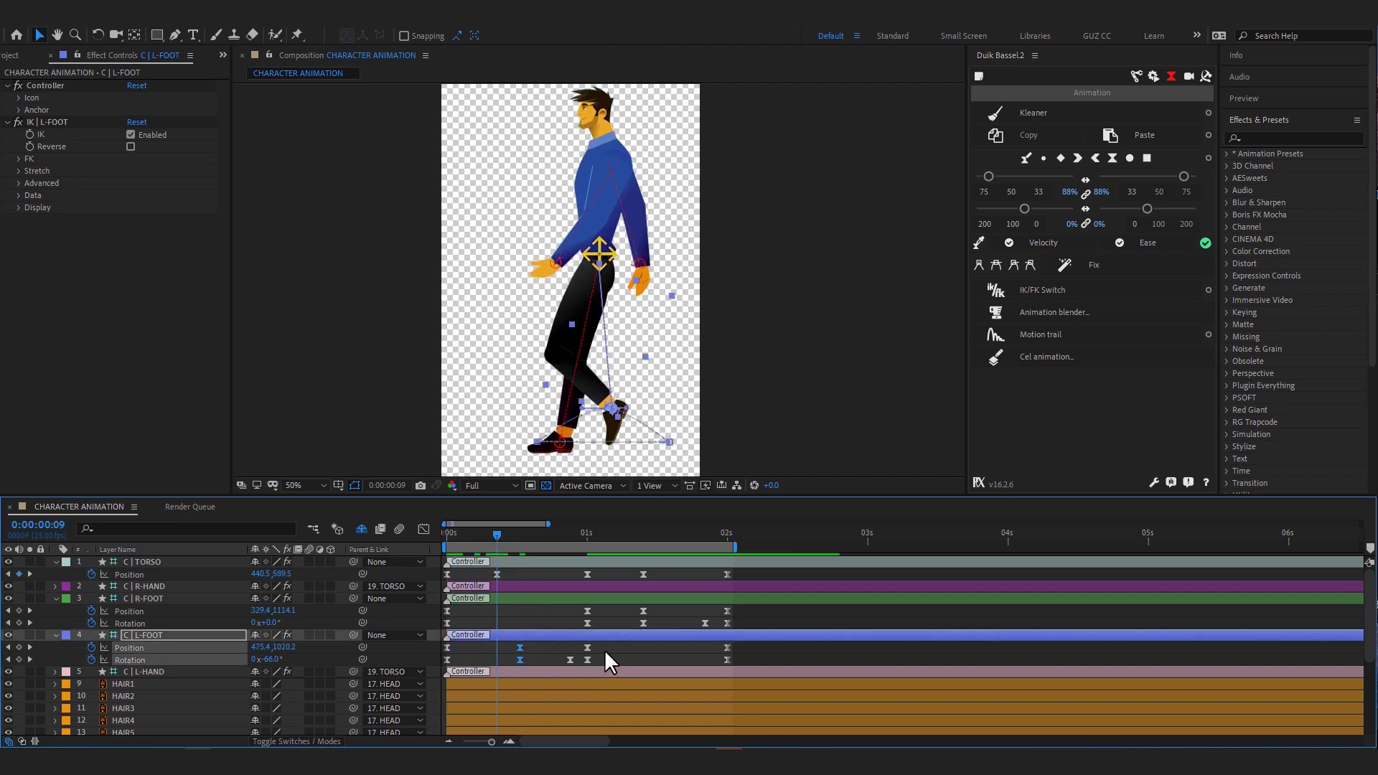
left_click(497, 574, "shift")
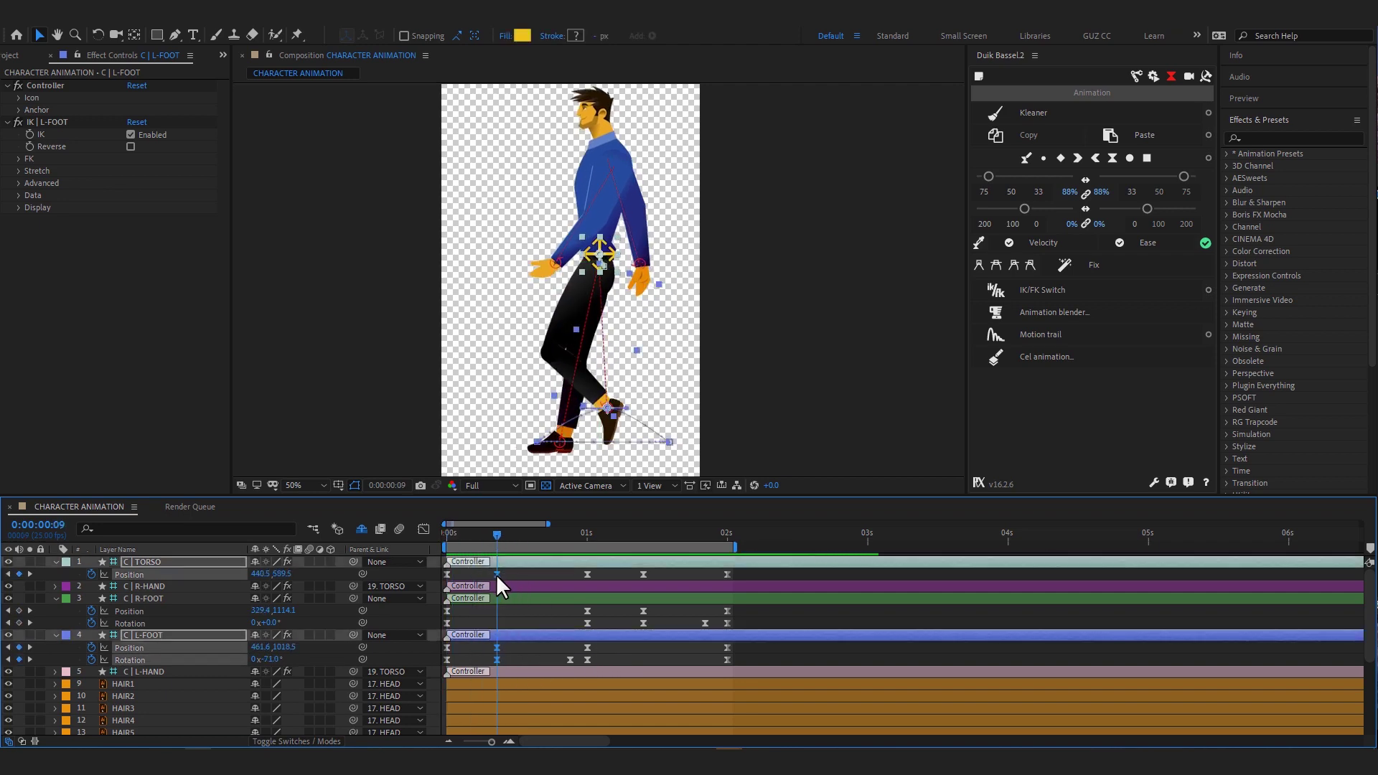
left_click(541, 666)
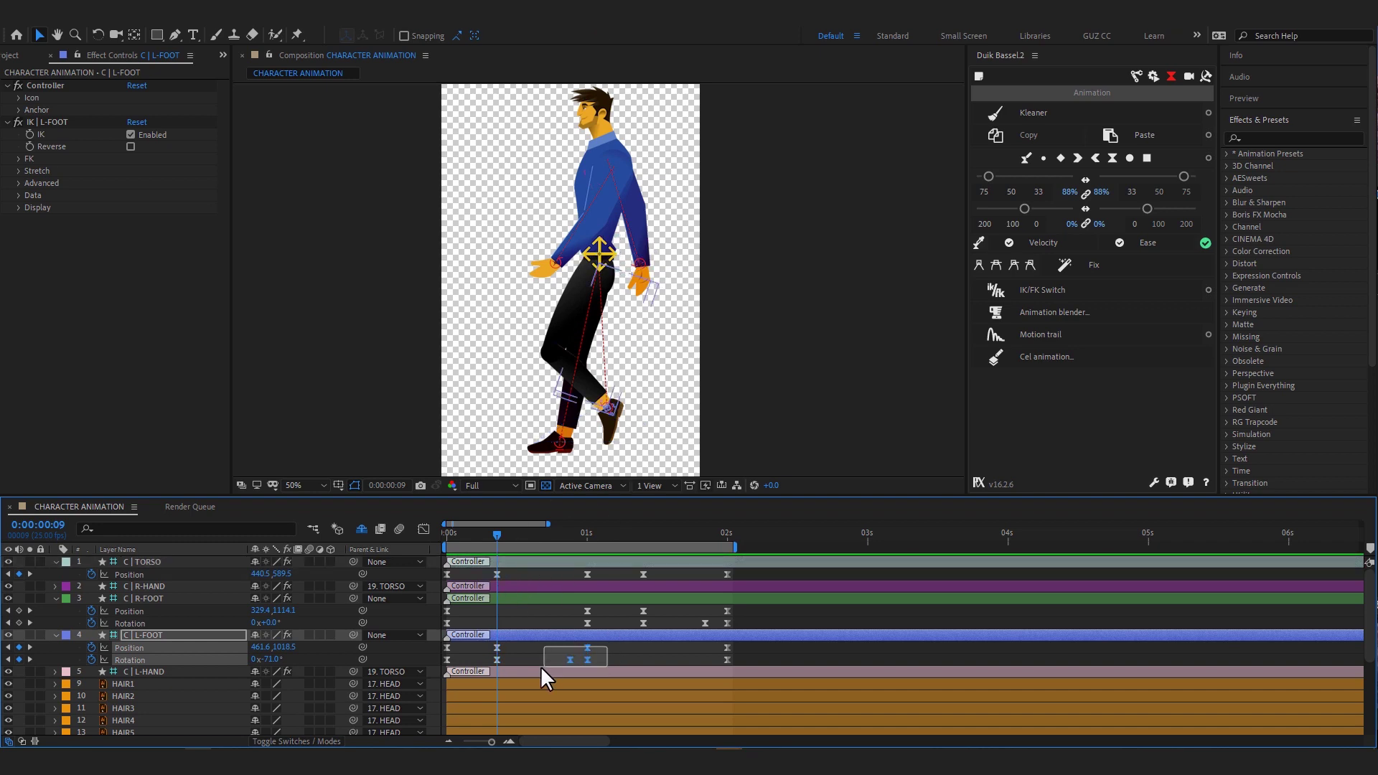
- Apply Duik Easy Ease (87%) to the frame-6 keyframes on all controllers
left_click(478, 537)
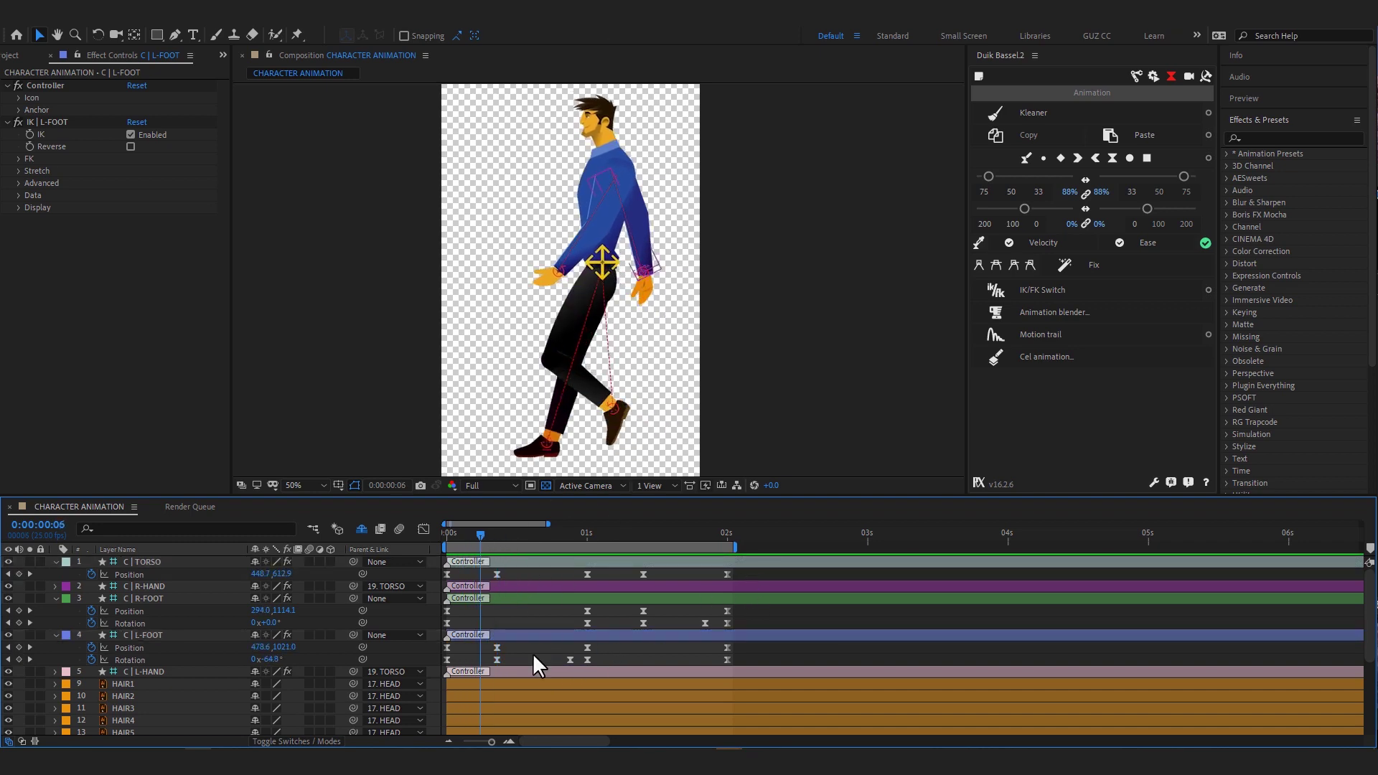
left_click_drag(436, 569, 739, 664)
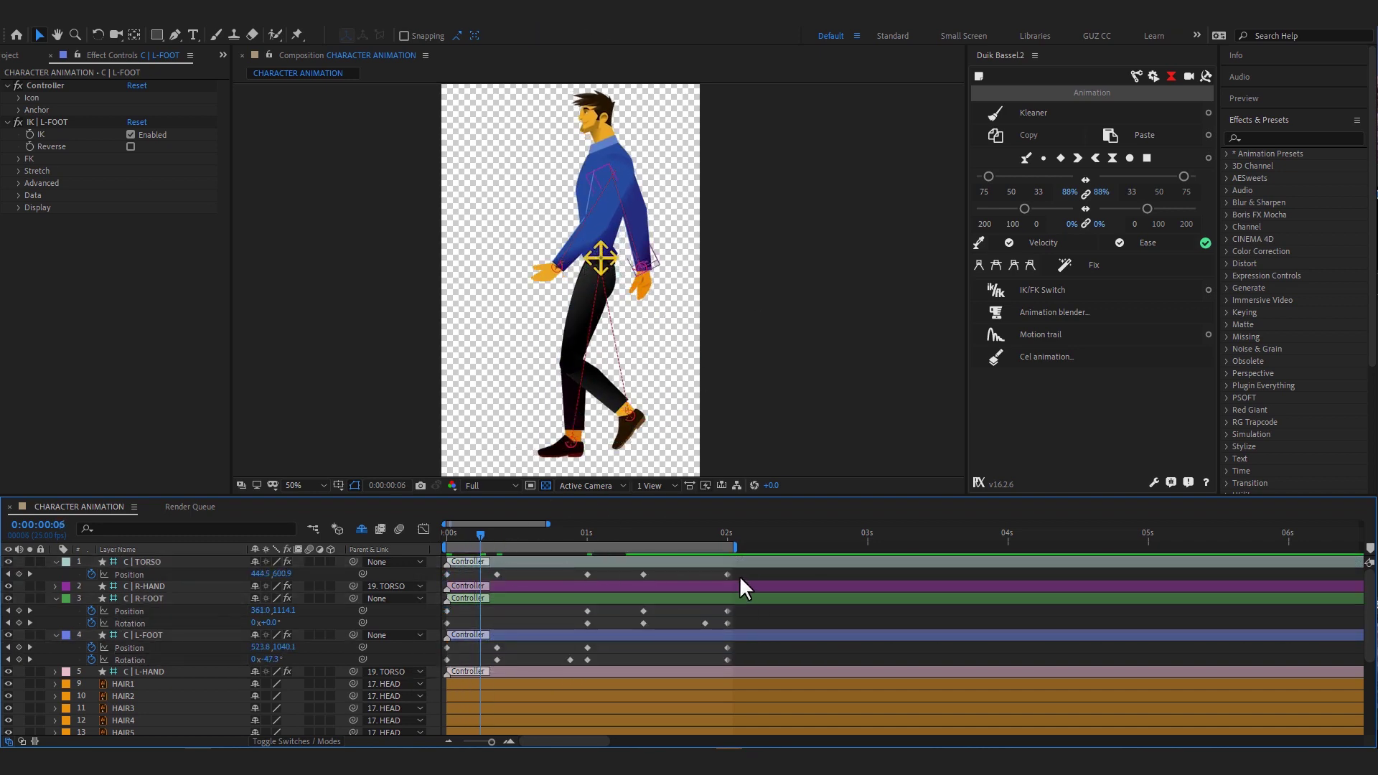
left_click(1166, 178)
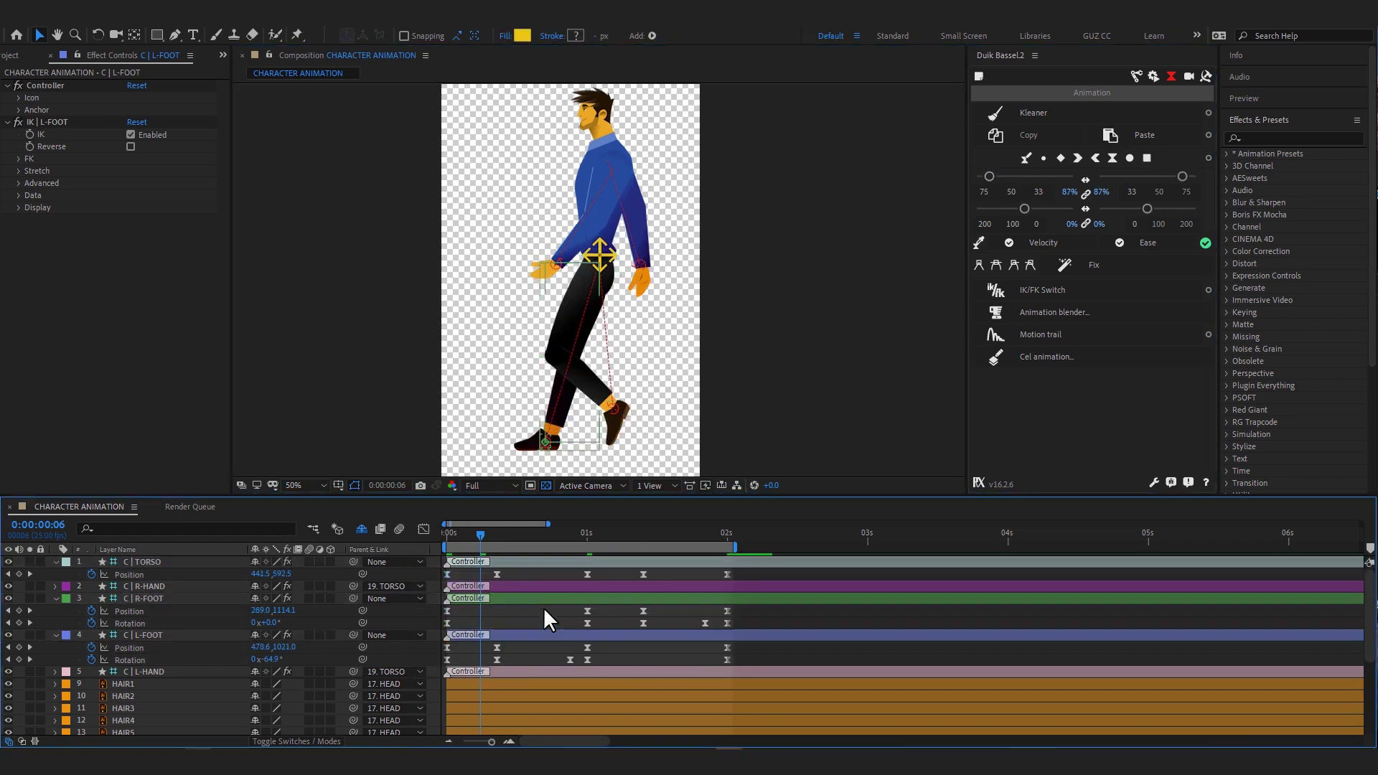
- Key the right foot forward to X 385.7 at 0:09 and the left foot forward at 1:10
left_click(449, 537)
left_click_drag(449, 538, 496, 545)
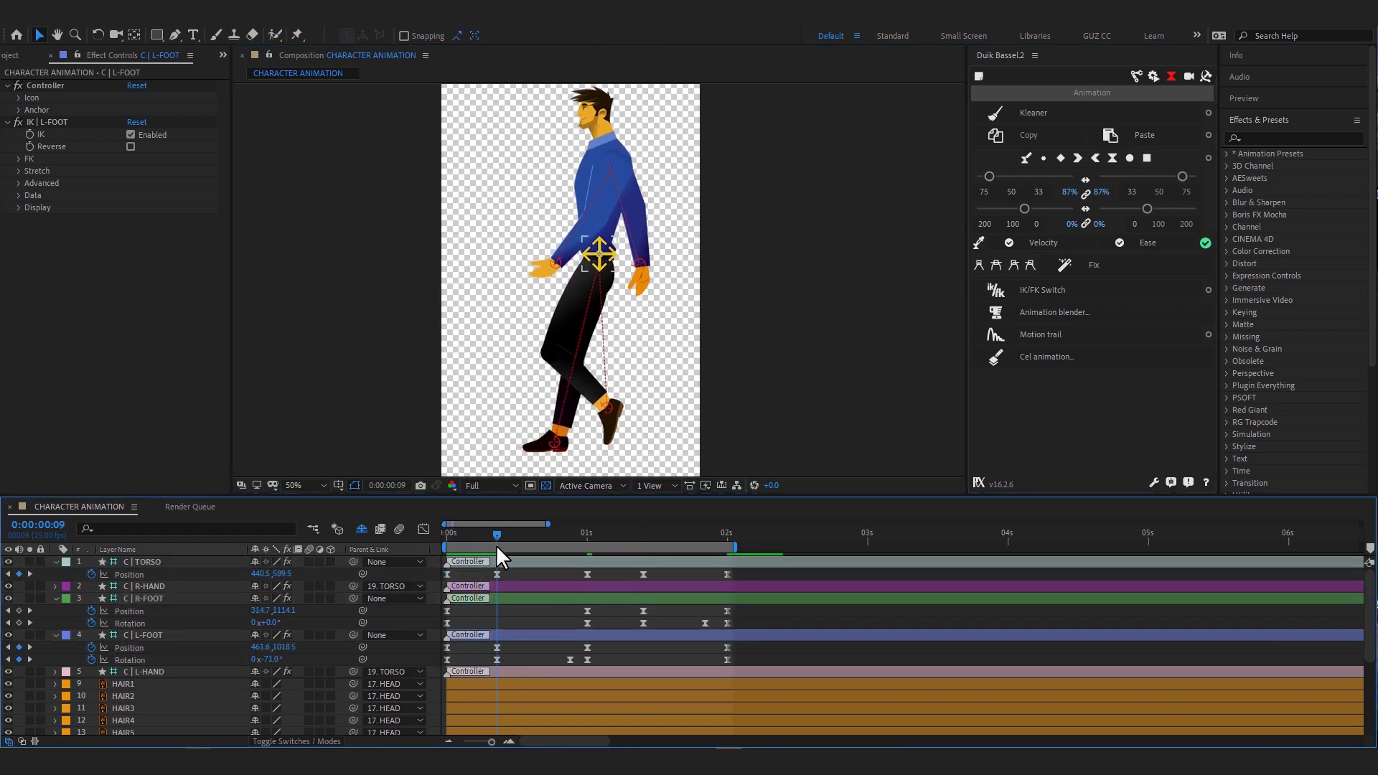
left_click(546, 601)
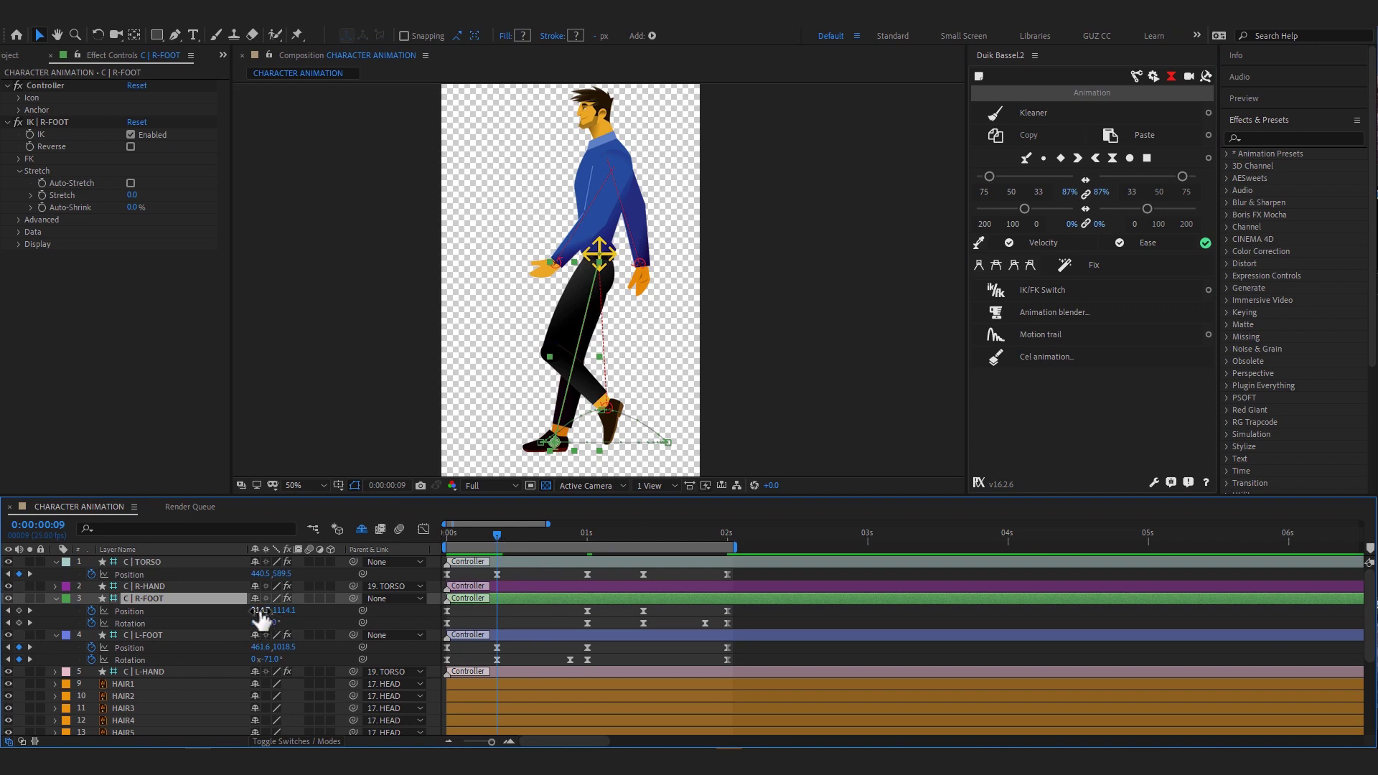
left_click_drag(258, 611, 322, 623)
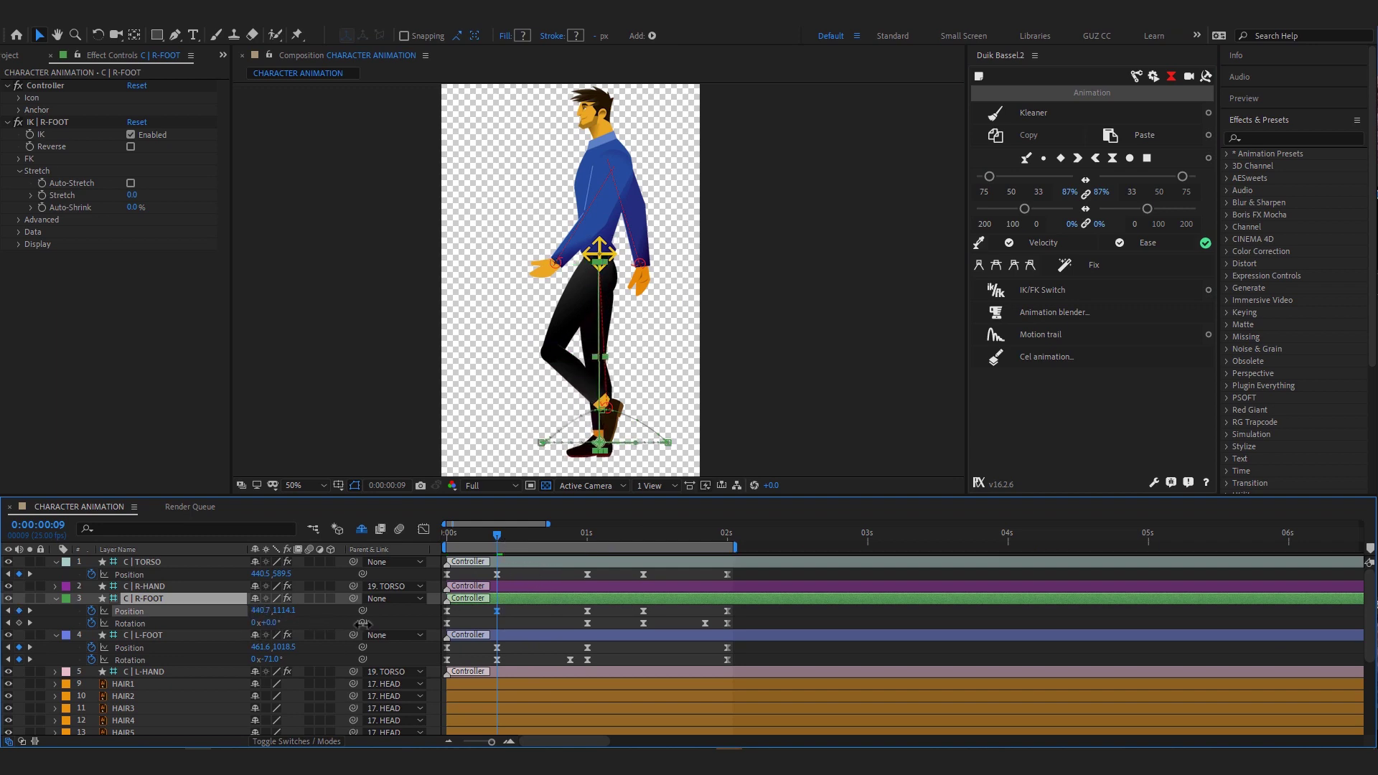
left_click_drag(528, 539, 643, 558)
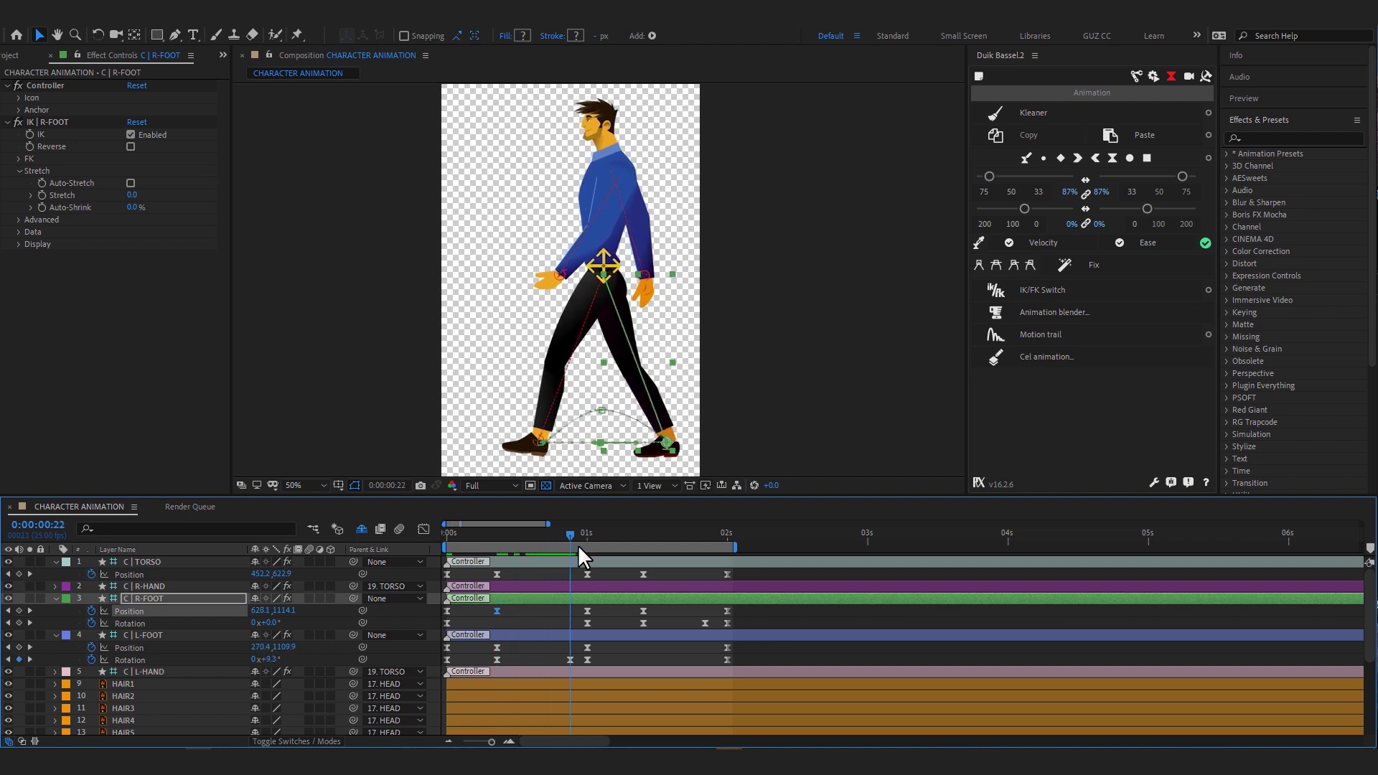
left_click_drag(263, 647, 360, 646)
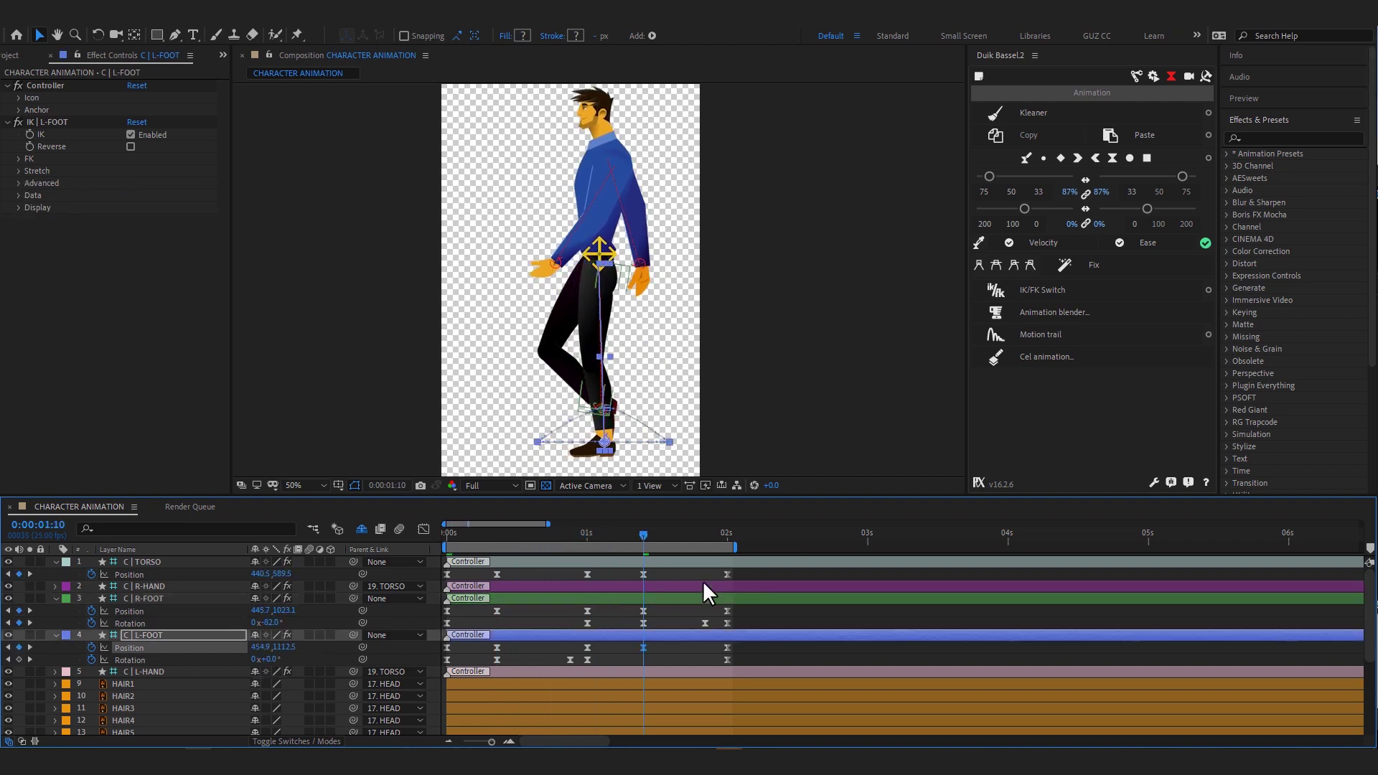
left_click_drag(643, 532, 644, 584)
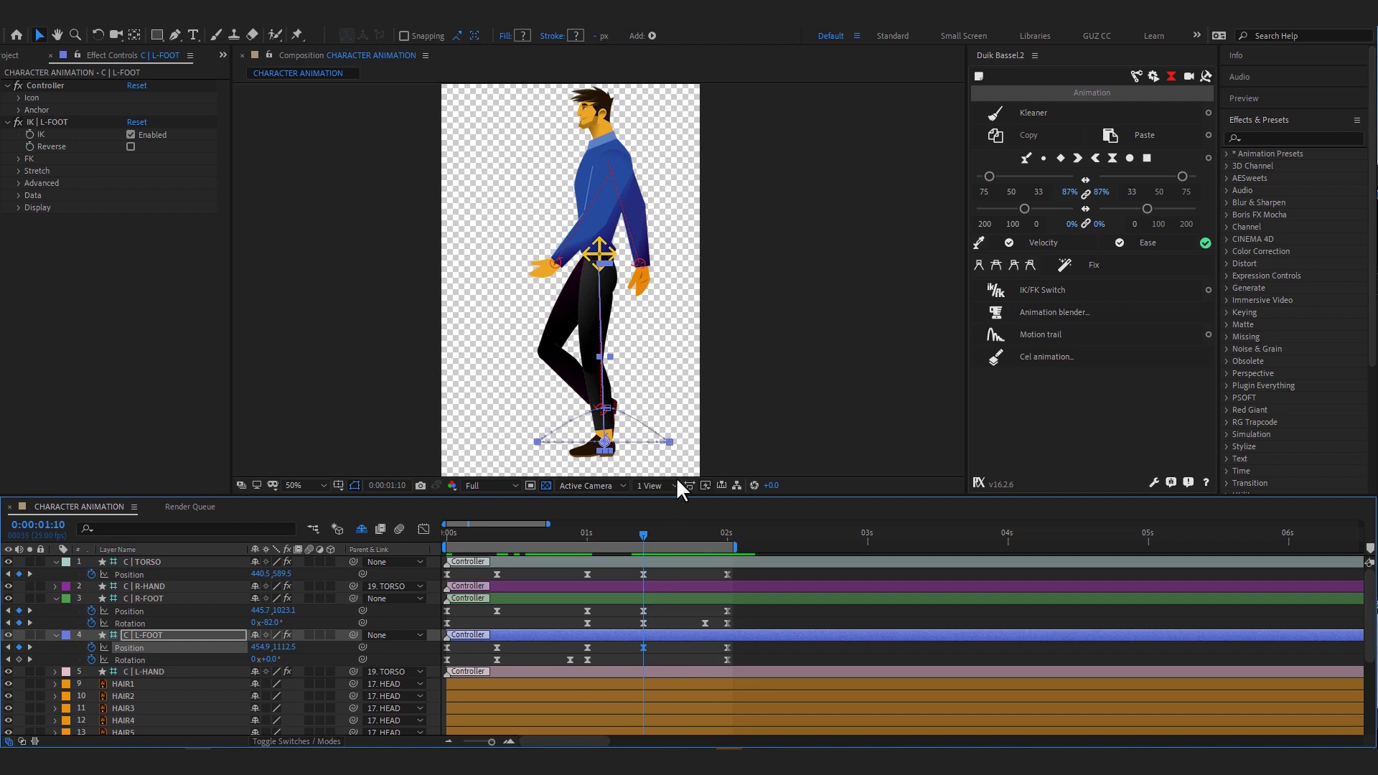
left_click_drag(669, 649, 631, 653)
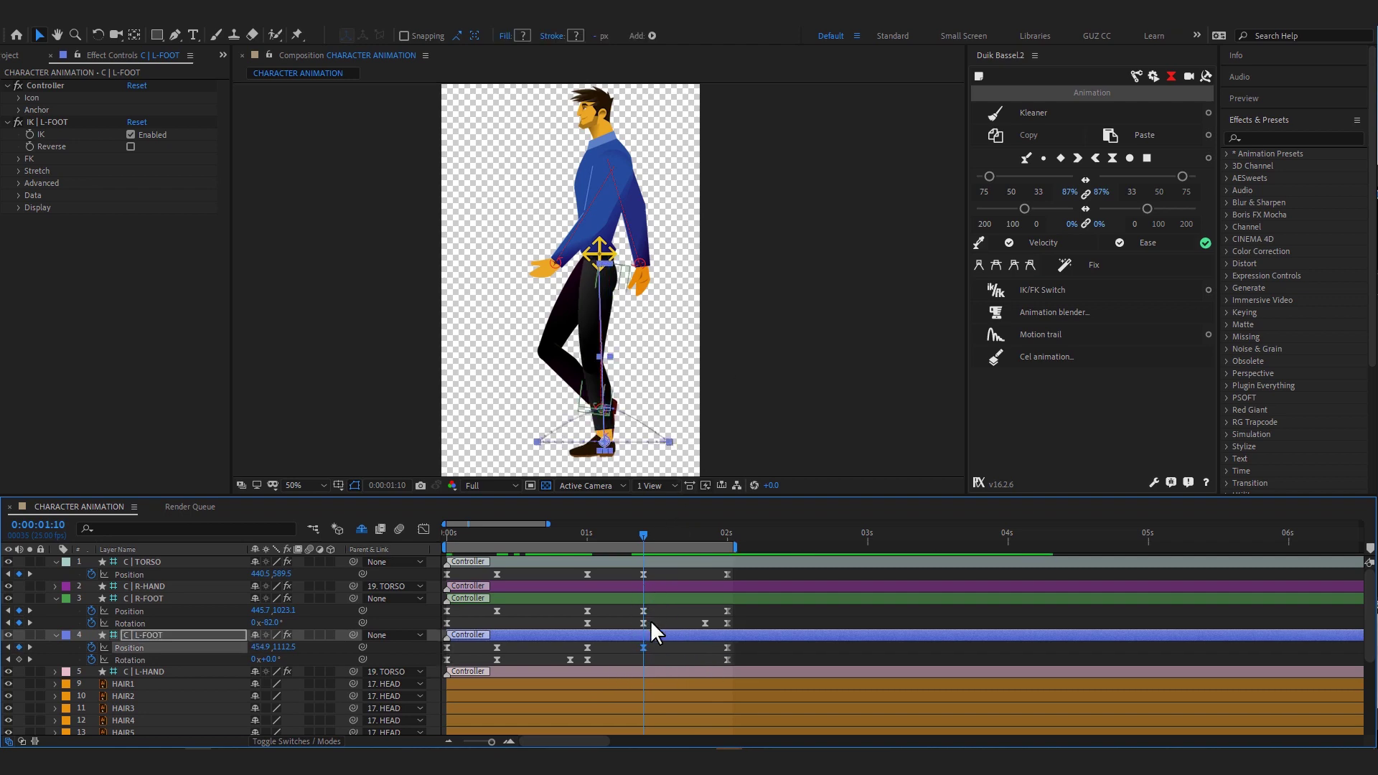
- Set the L-FOOT Position keyframe at 1:10 to Linear interpolation
right_click(642, 648)
left_click(723, 606)
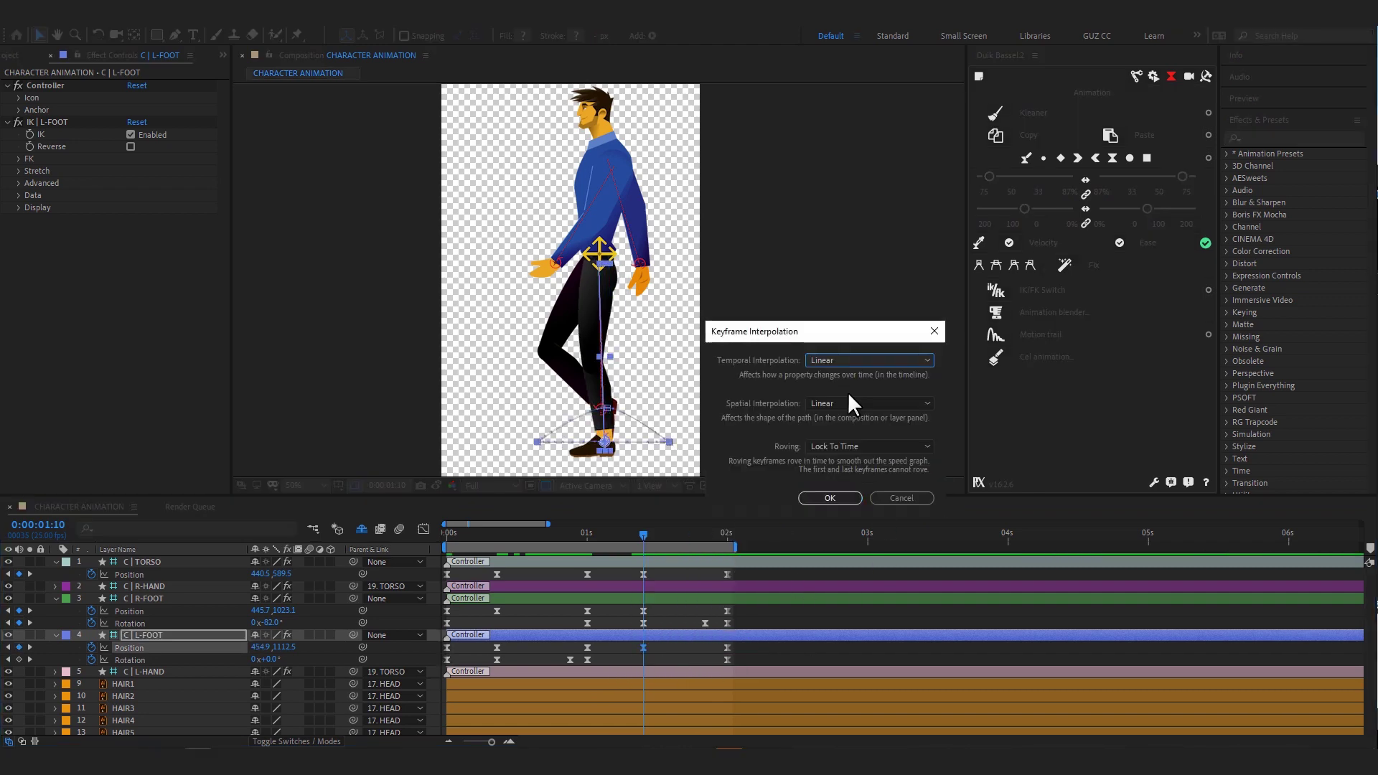
key("Return")
left_click(1056, 157)
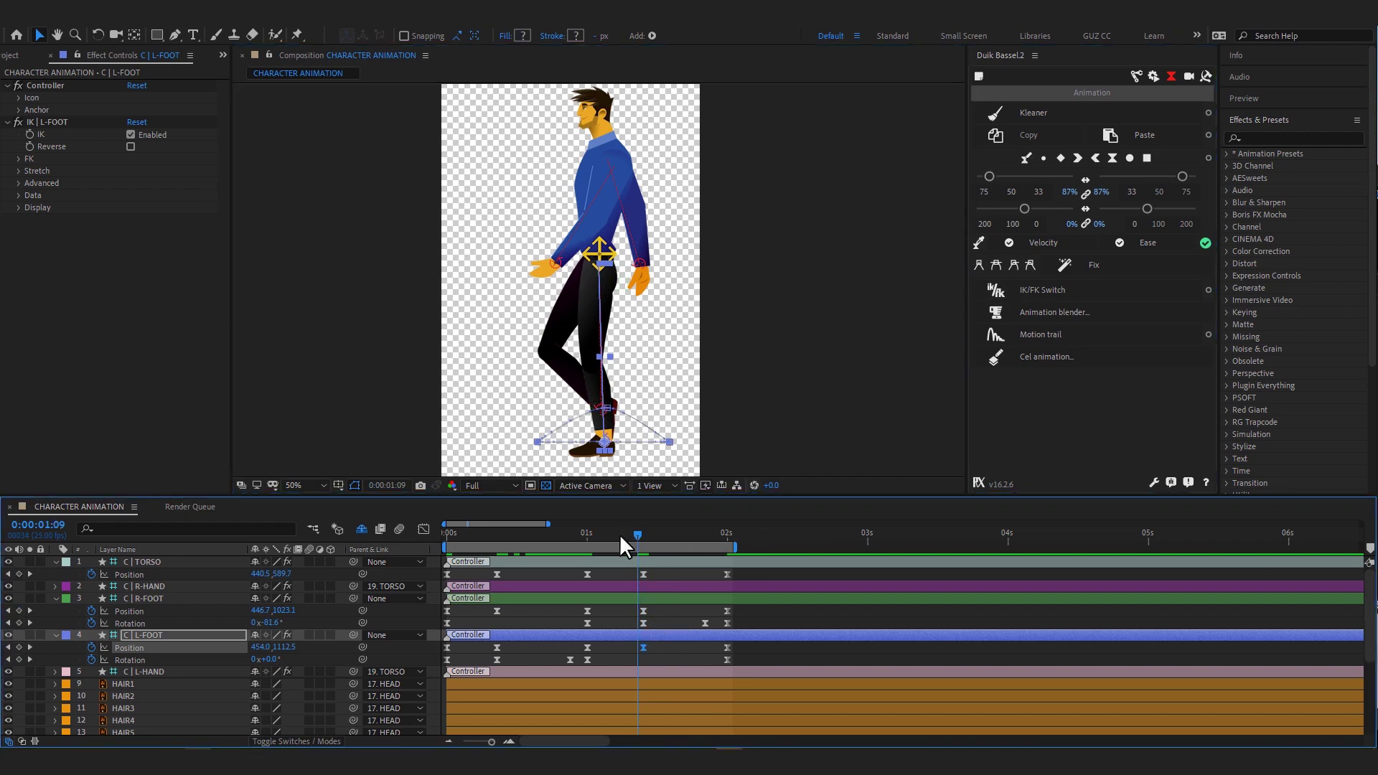
- Nudge the torso's 1:10 Position keyframe up a few pixels and review the motion around frame 20
mouse_move(618, 533)
left_mouse_down()
mouse_move(716, 540)
mouse_move(640, 544)
left_mouse_up()
left_click(643, 574)
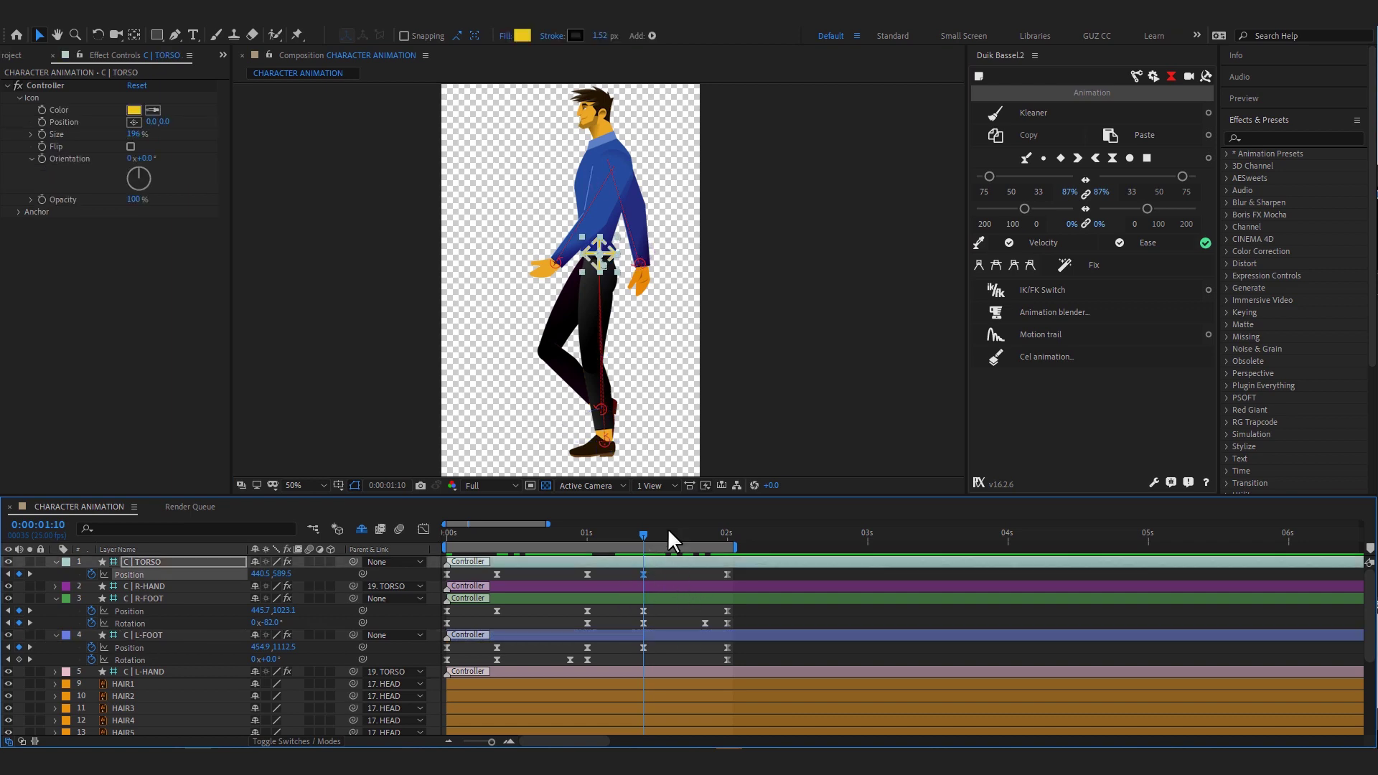
key("Up")
key("Up")
key("Up")
key("Up")
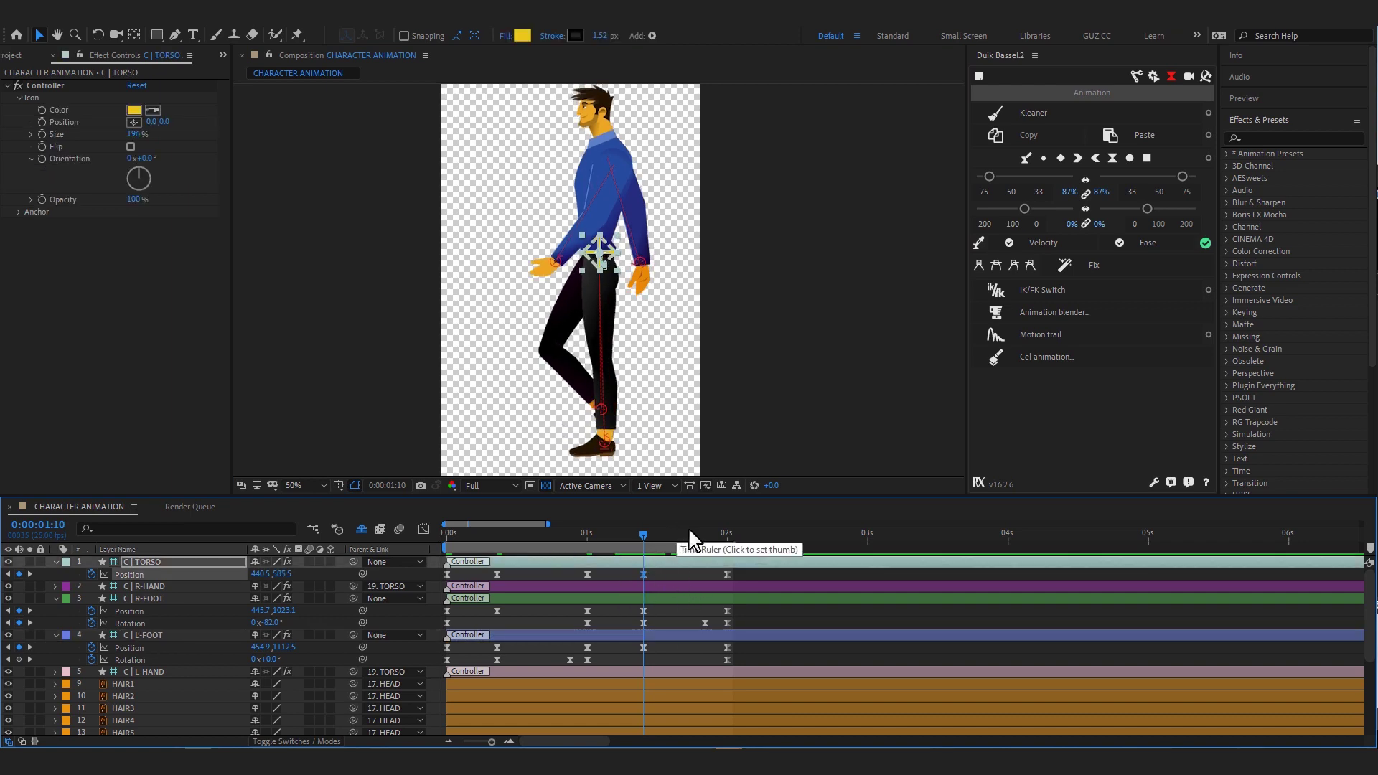
left_click(558, 539)
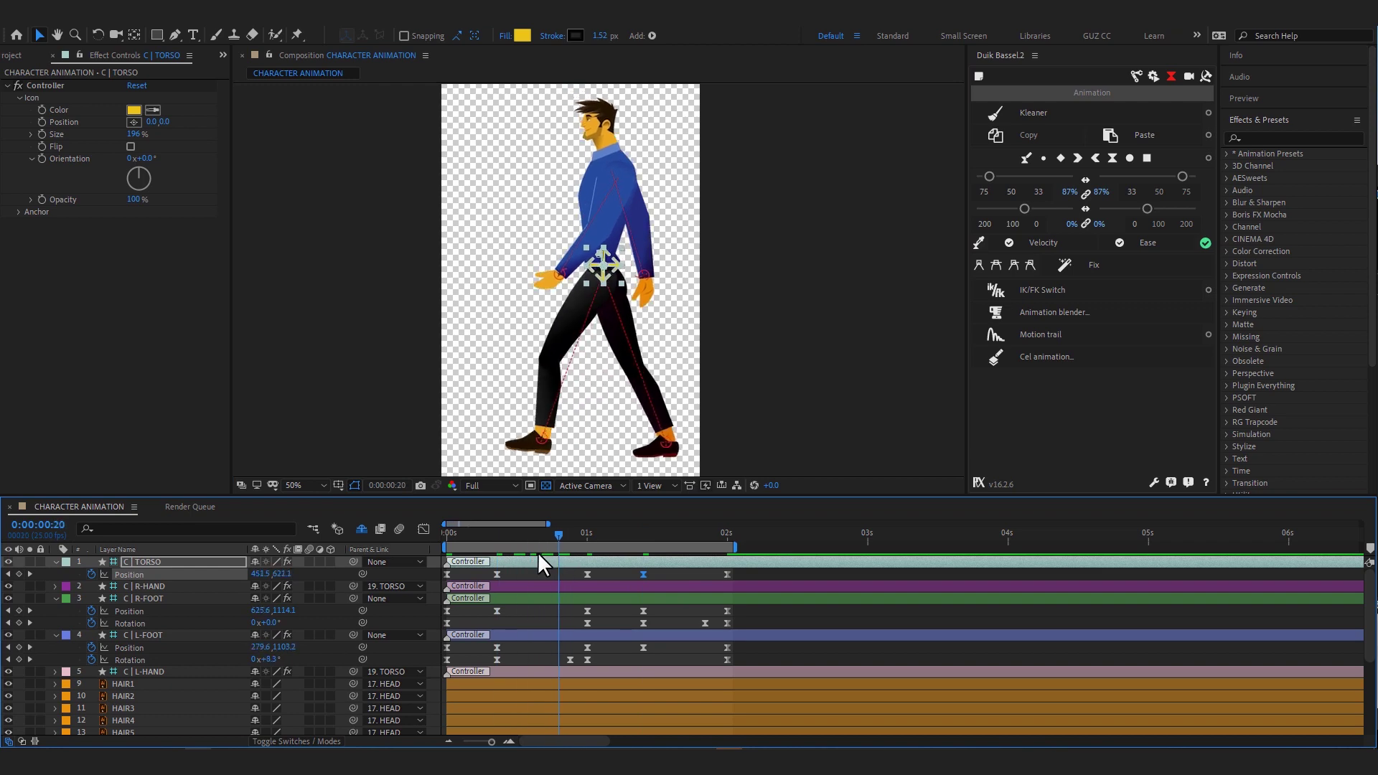
left_click_drag(538, 554, 558, 562)
- Show rulers and place a horizontal guide at the feet at the 1-second contact pose
left_click_drag(556, 561, 587, 579)
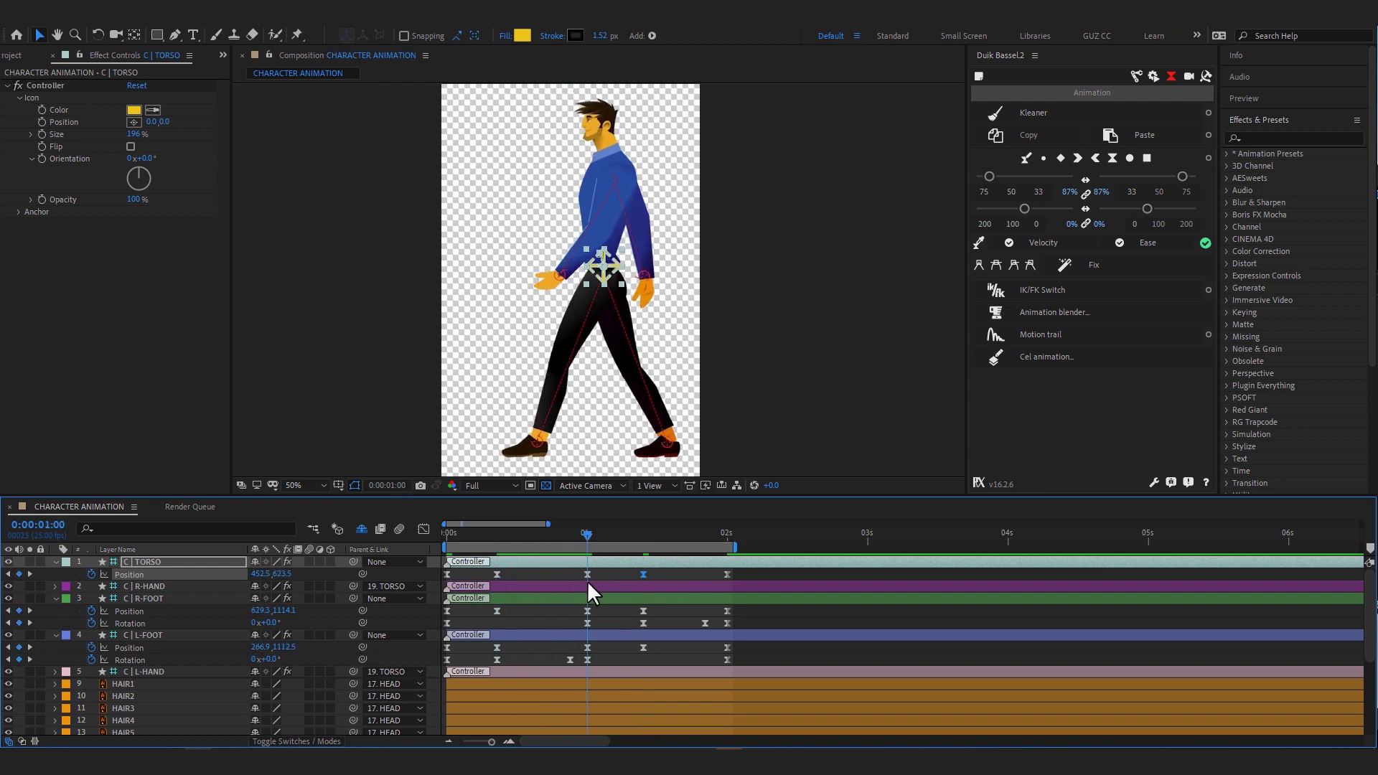
key("ctrl+r")
left_click_drag(631, 88, 640, 463)
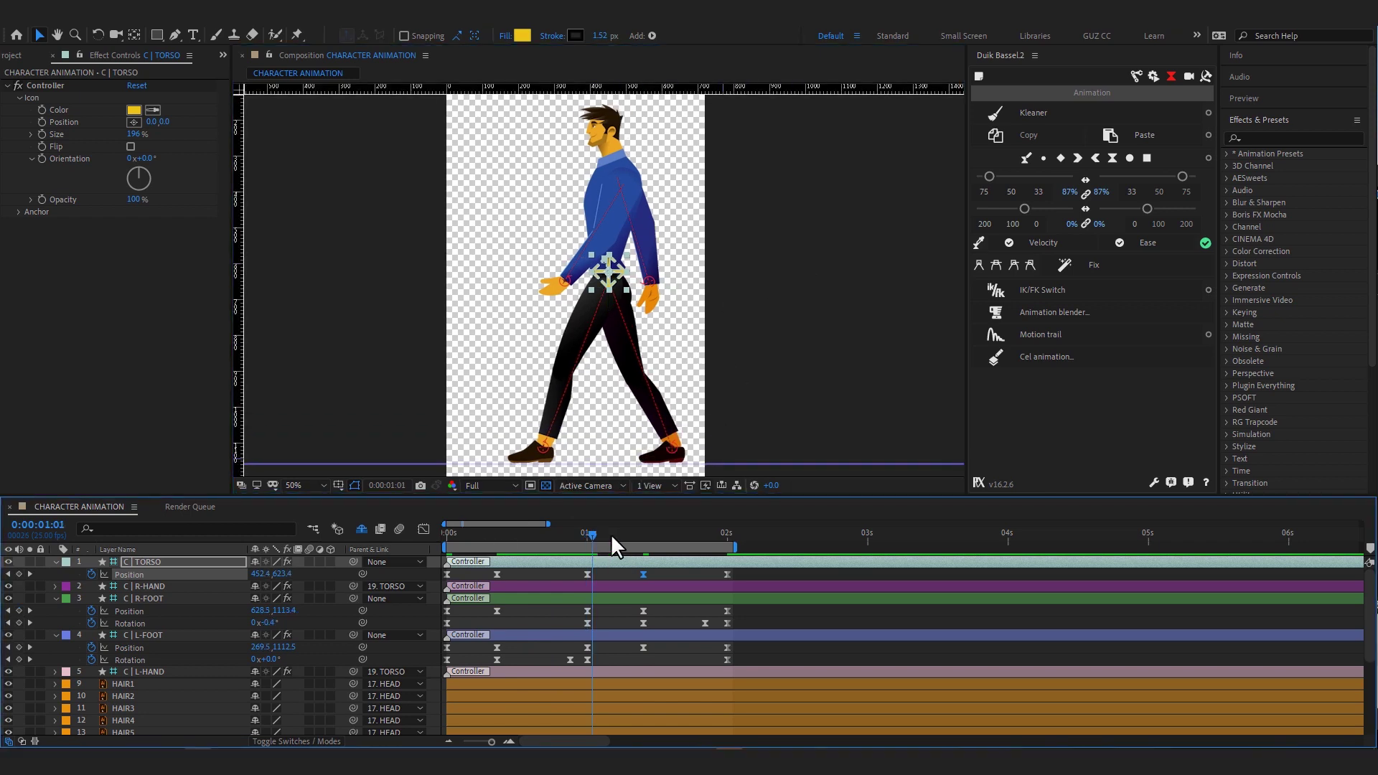
- Compare the frame-9 pose against the guide and marquee-select the torso and foot keyframes
mouse_move(610, 534)
left_mouse_down()
mouse_move(495, 560)
mouse_move(543, 593)
left_mouse_up()
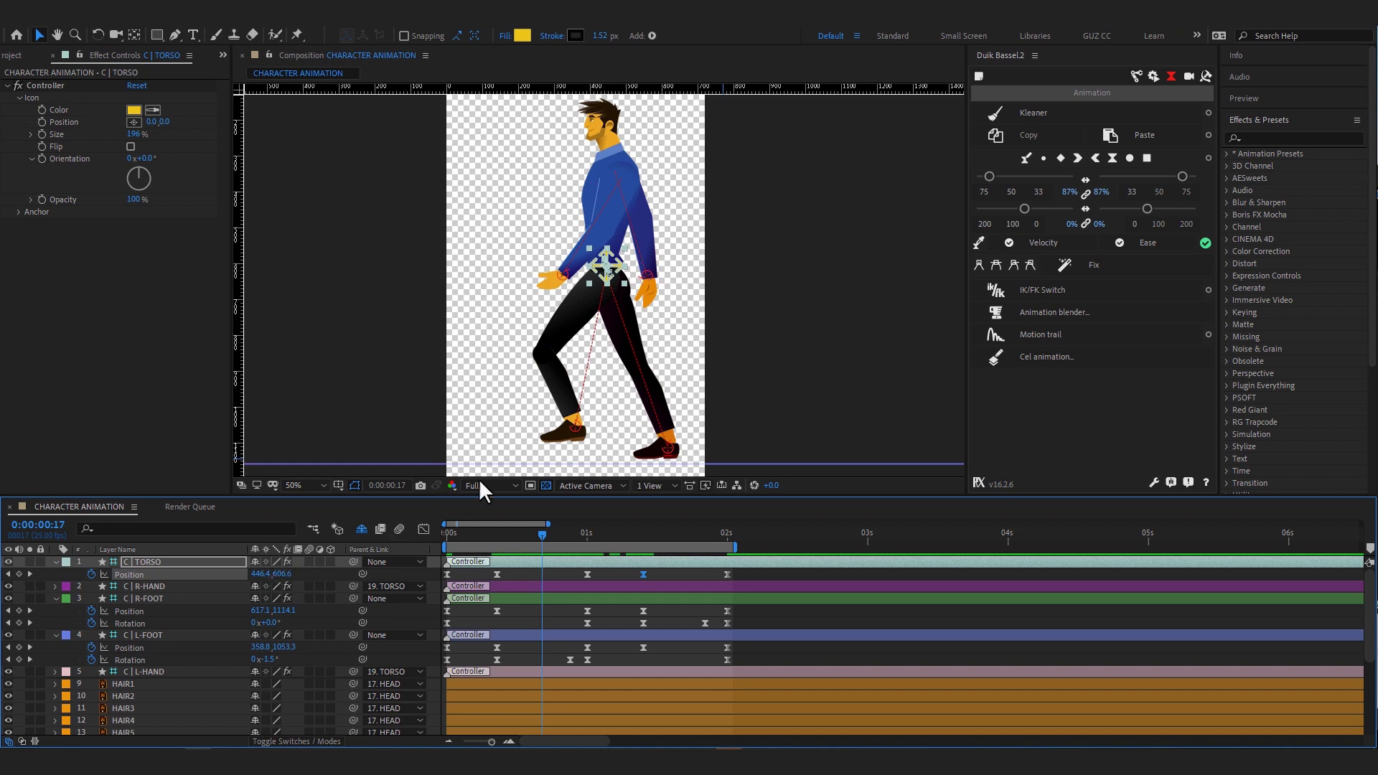
left_click_drag(566, 532, 496, 549)
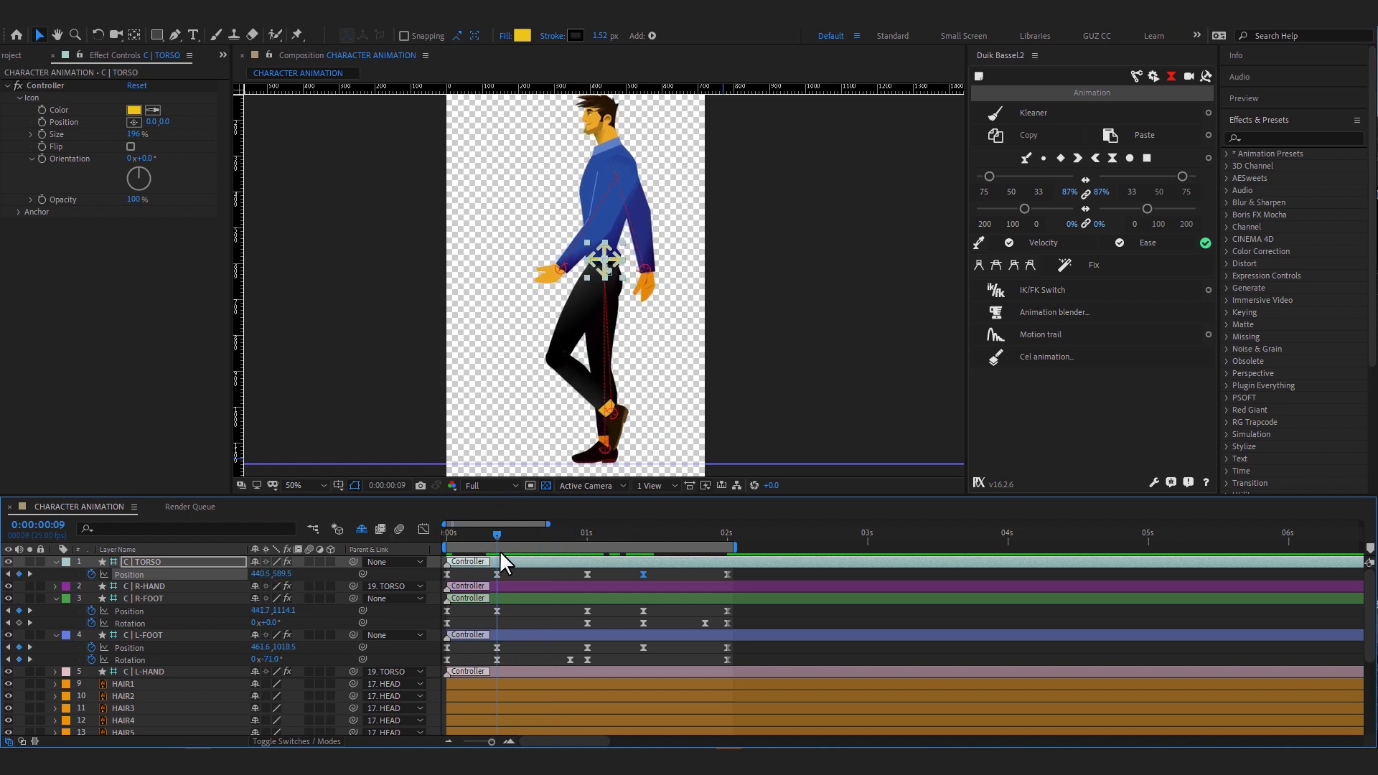
left_click_drag(750, 573, 438, 664)
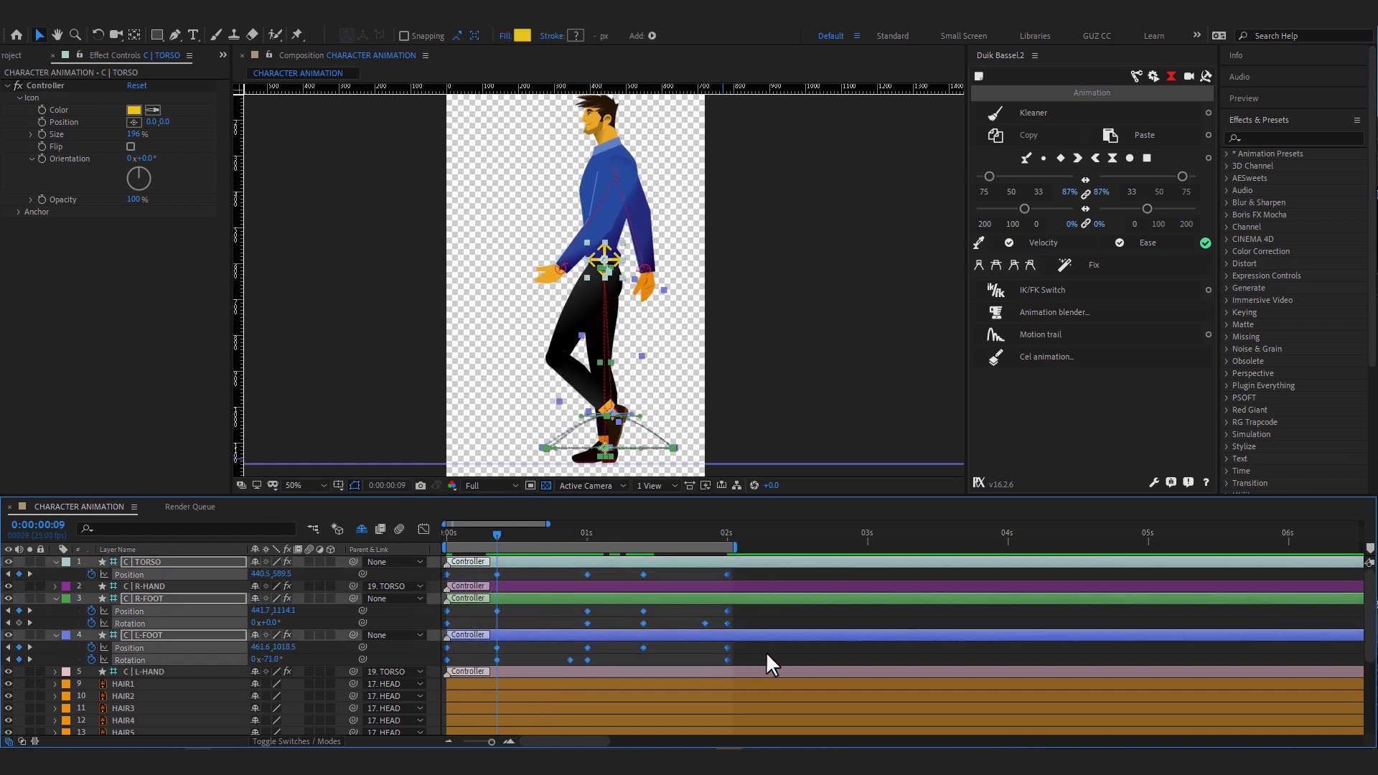
left_click_drag(754, 570, 439, 685)
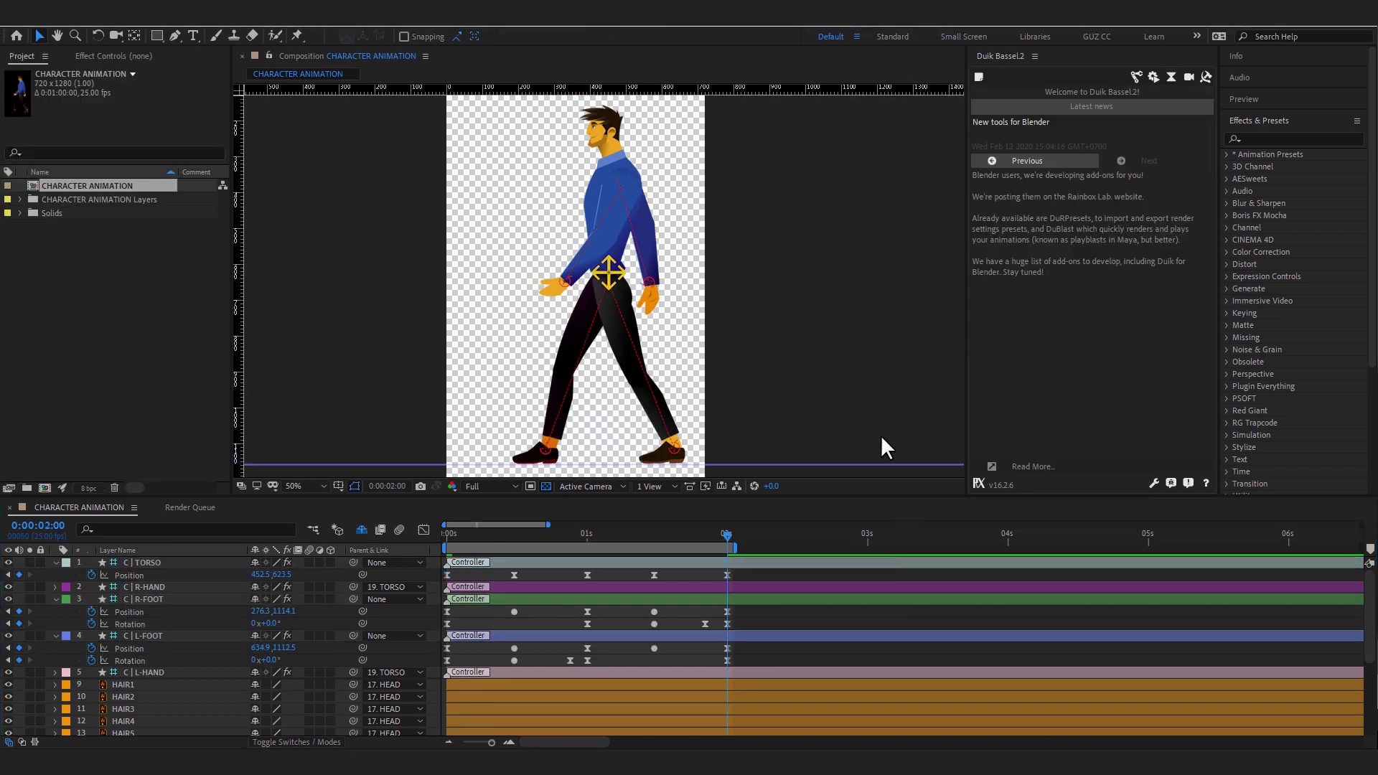
- Set all TORSO, R-FOOT and L-FOOT keyframes to Auto Bezier in Duik's Animation tools, then preview
left_click_drag(630, 545, 671, 546)
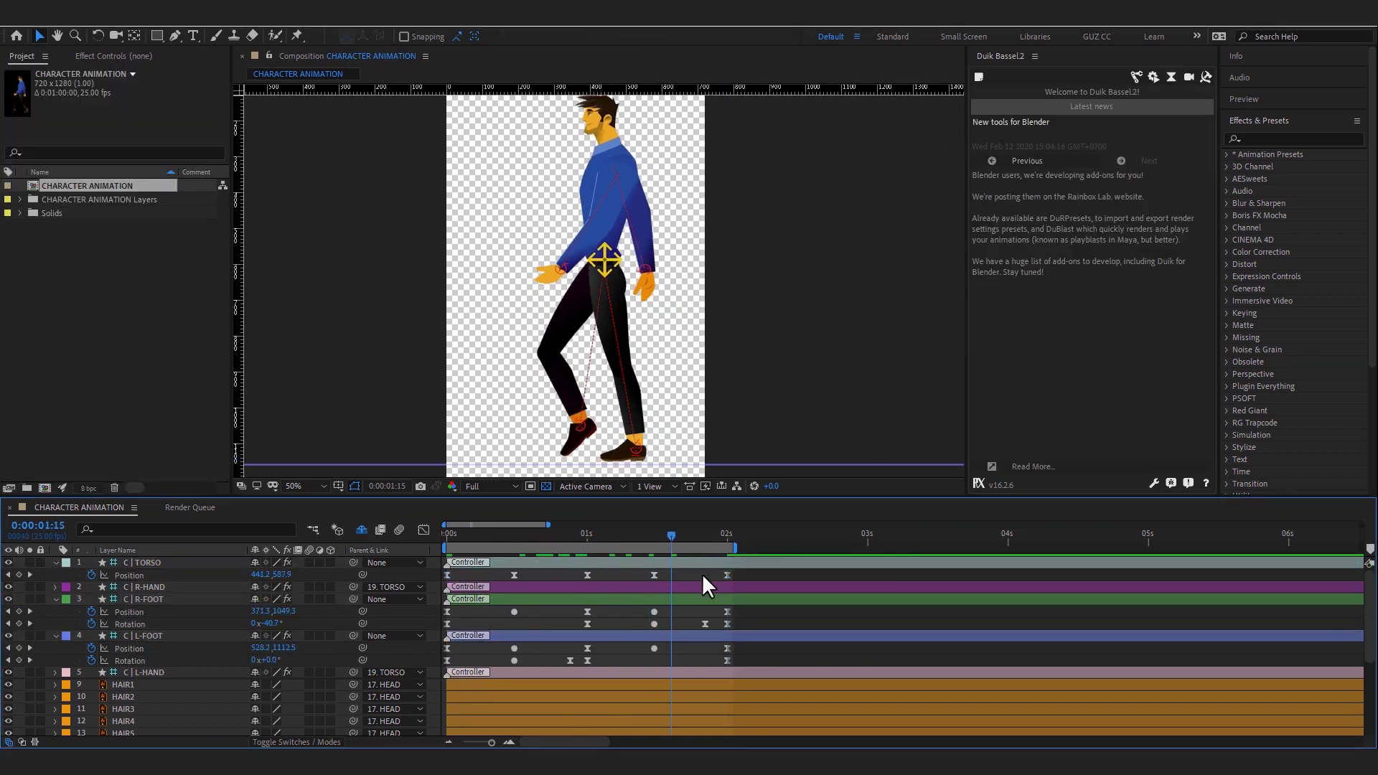
left_click_drag(751, 571, 418, 580)
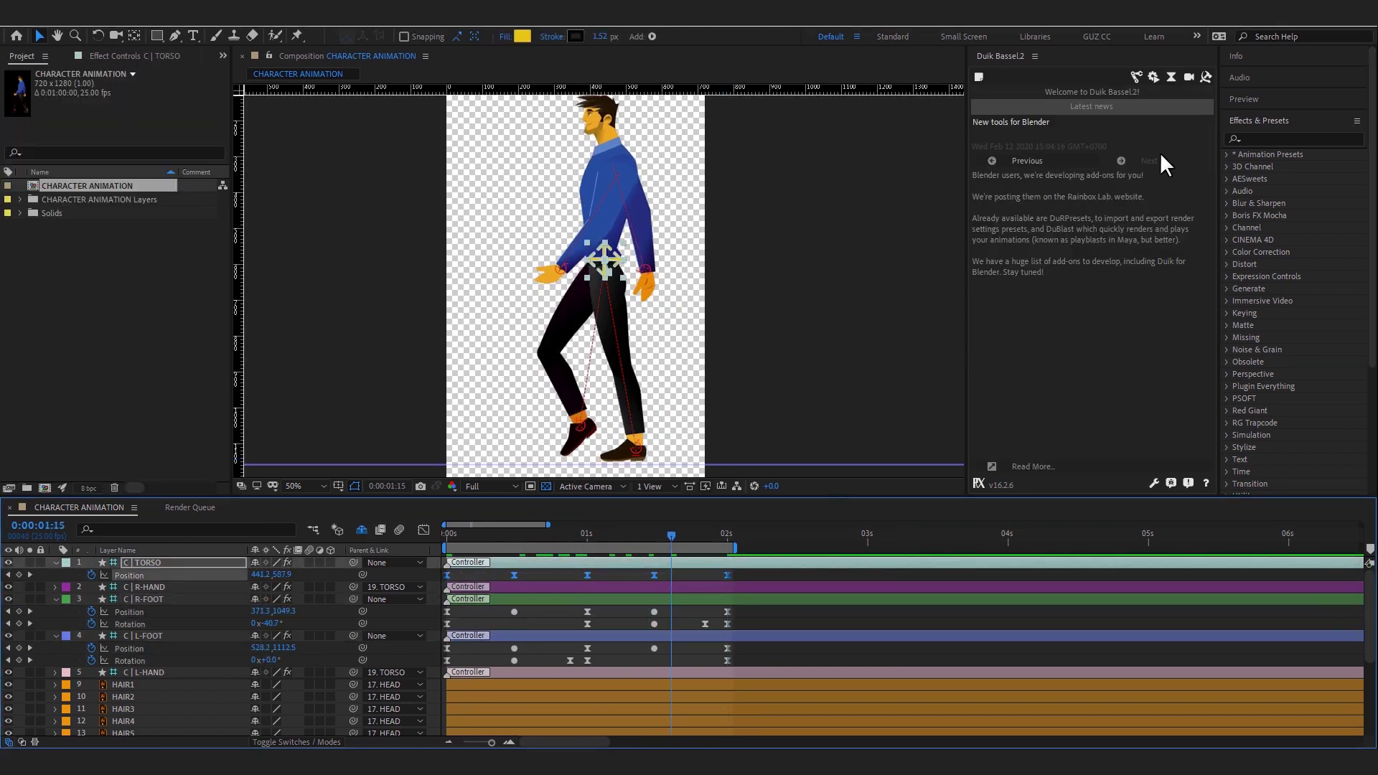
left_click(1157, 76)
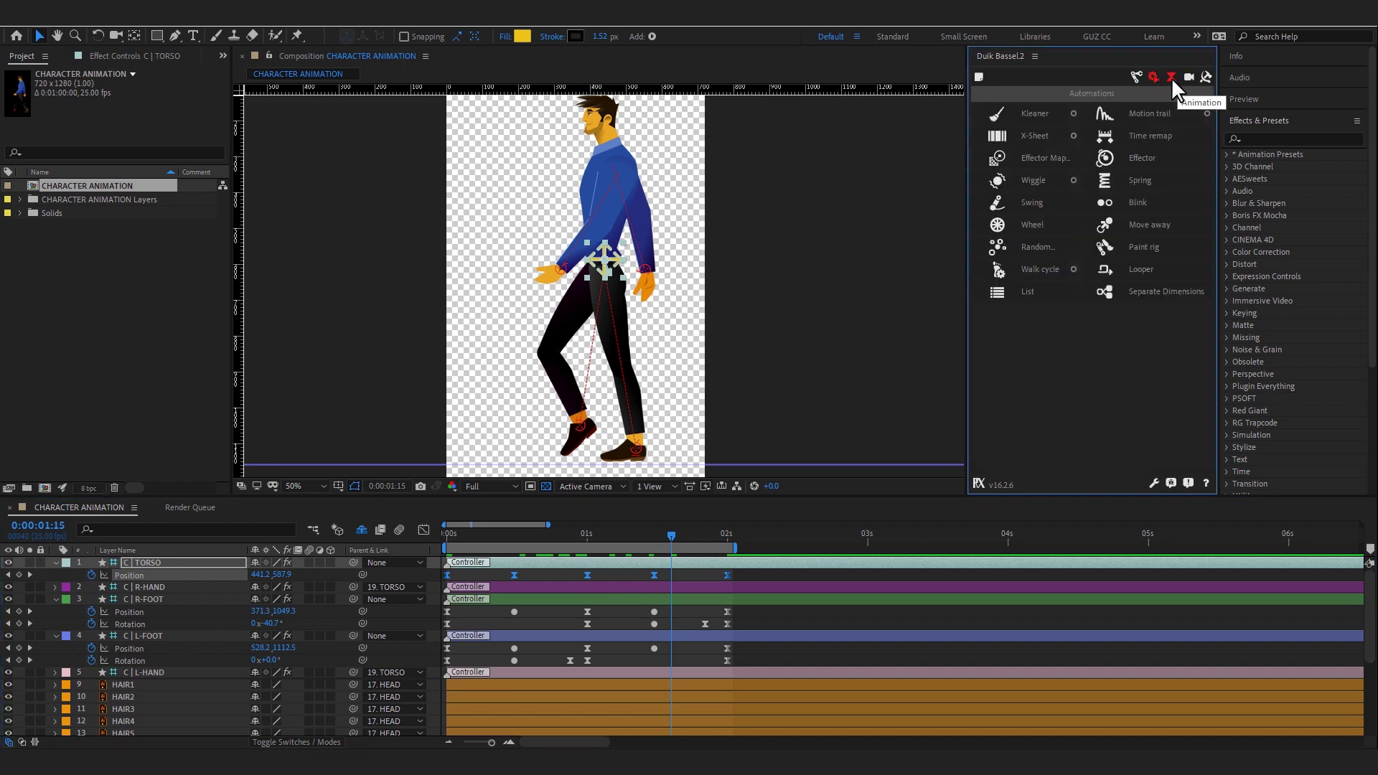
left_click(1171, 78)
left_click_drag(749, 573, 451, 667)
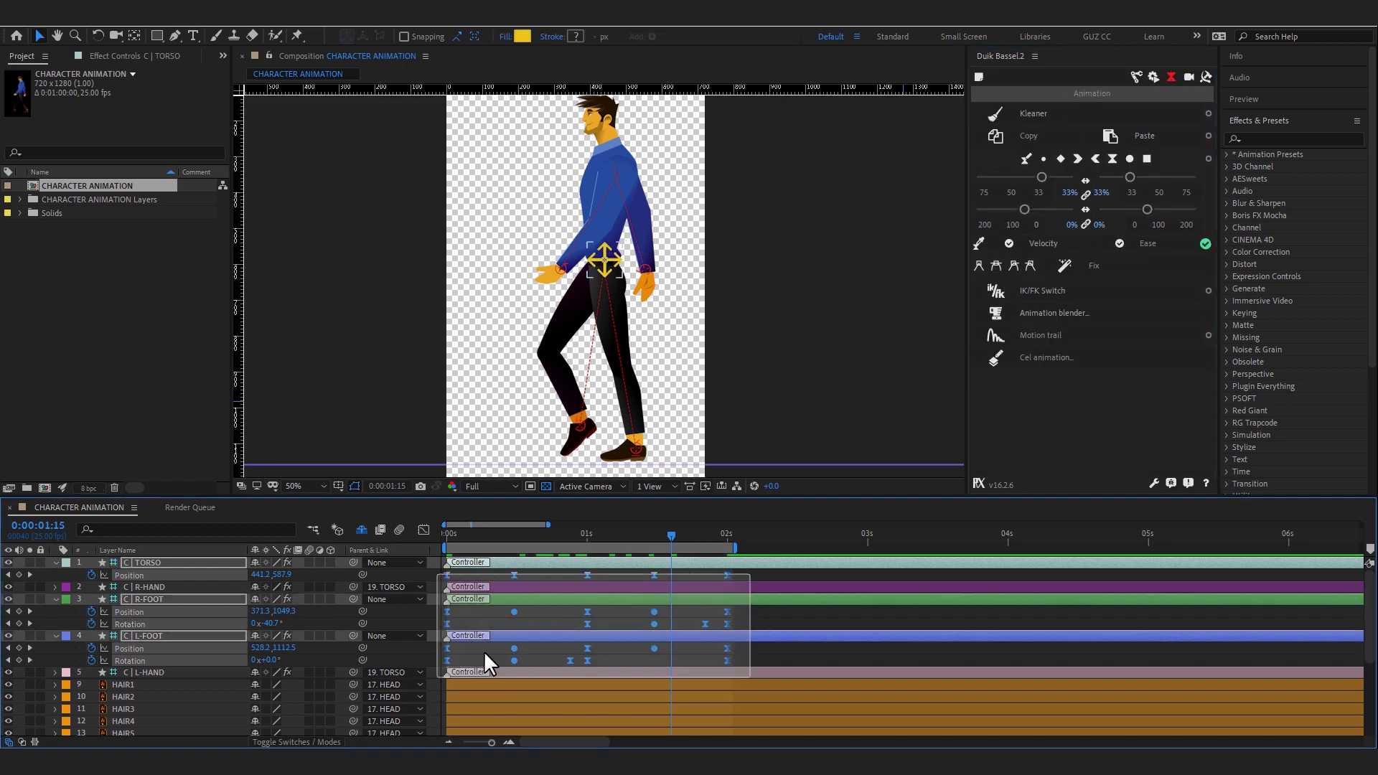
left_click(1129, 157)
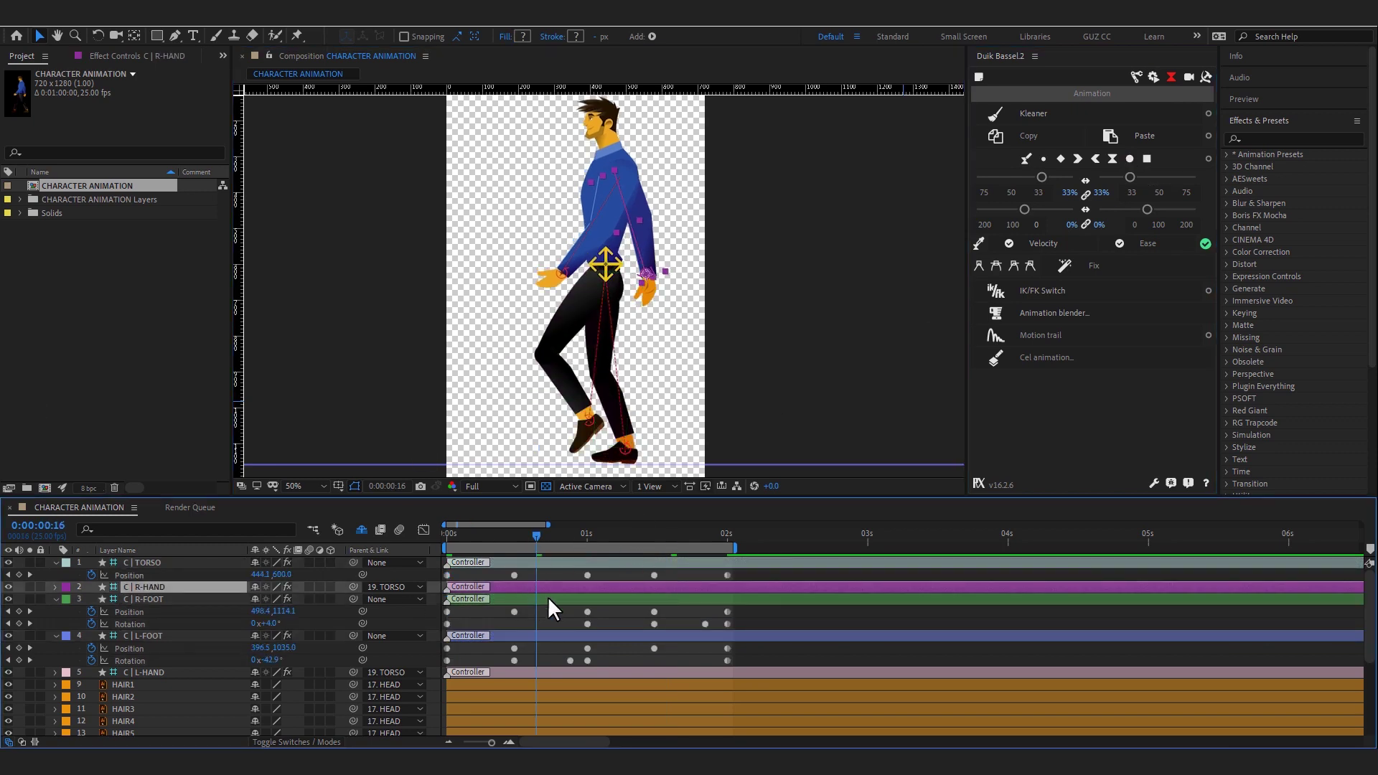
key("space")
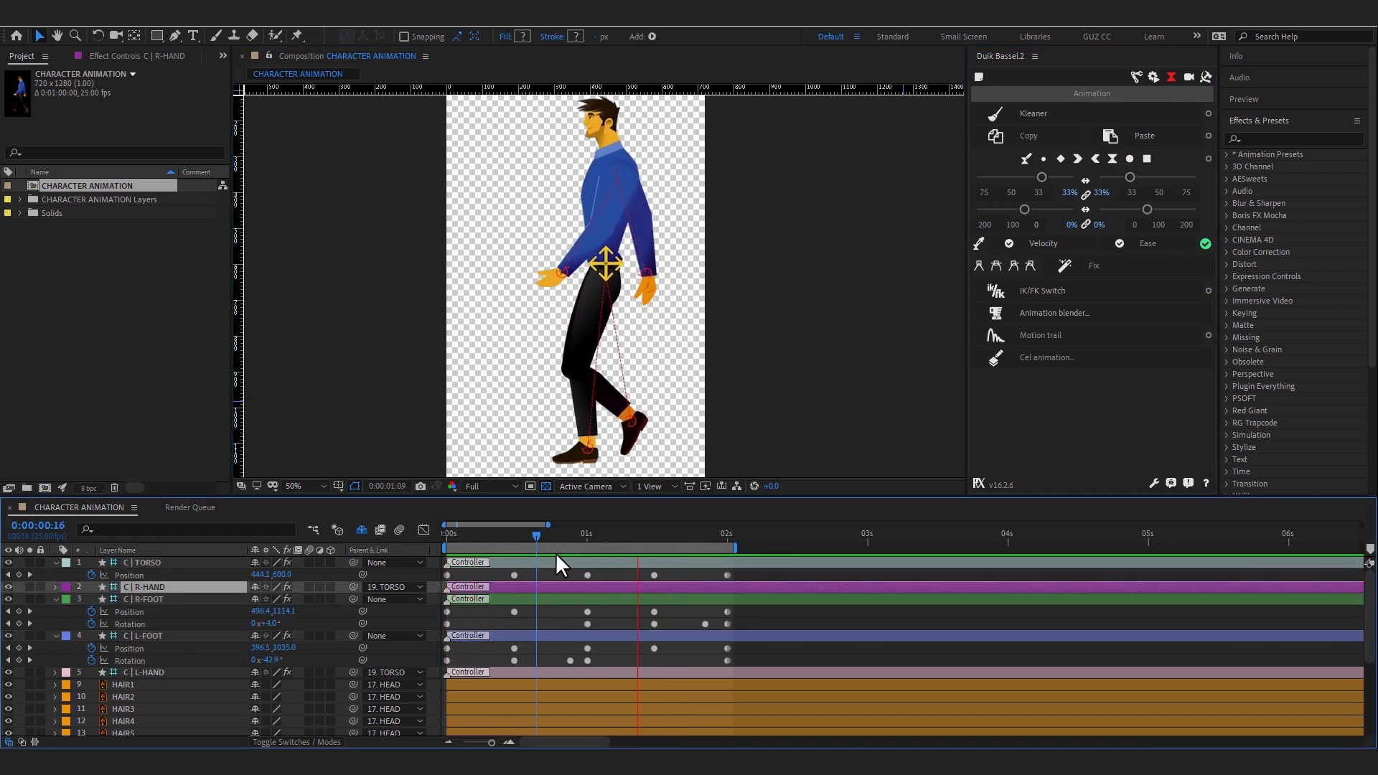
left_click_drag(540, 537, 581, 536)
- Check the right foot's effect settings and select the right hand controller
left_click(143, 599)
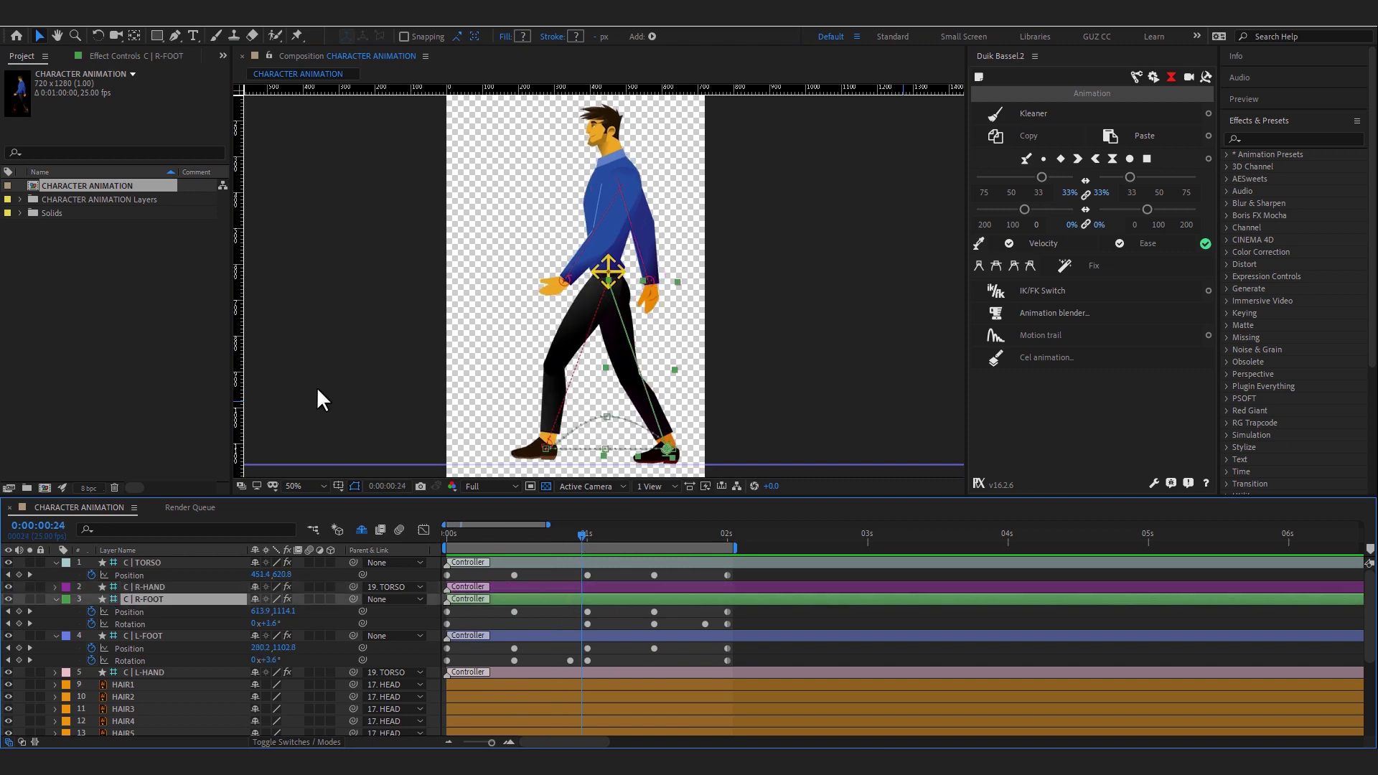
left_click(106, 55)
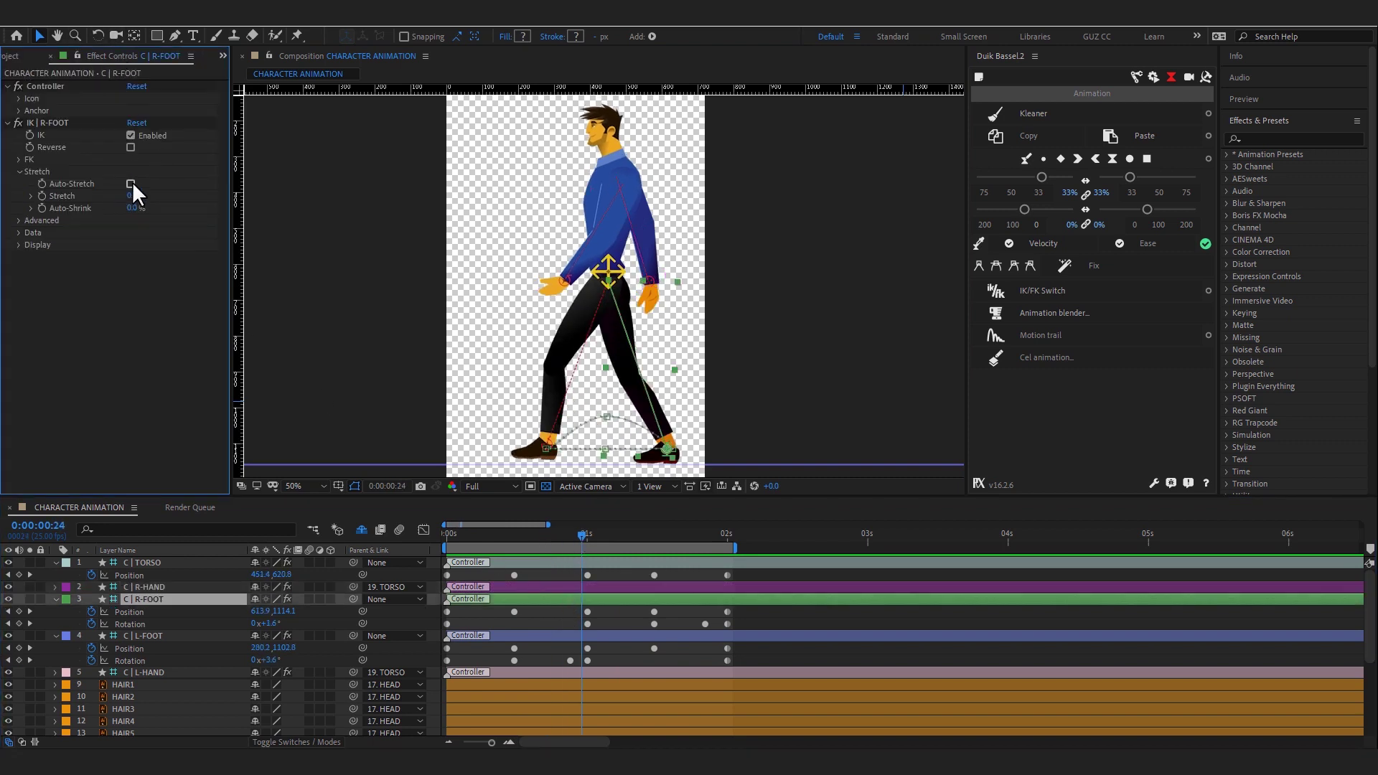
left_click(462, 467)
left_click(649, 279)
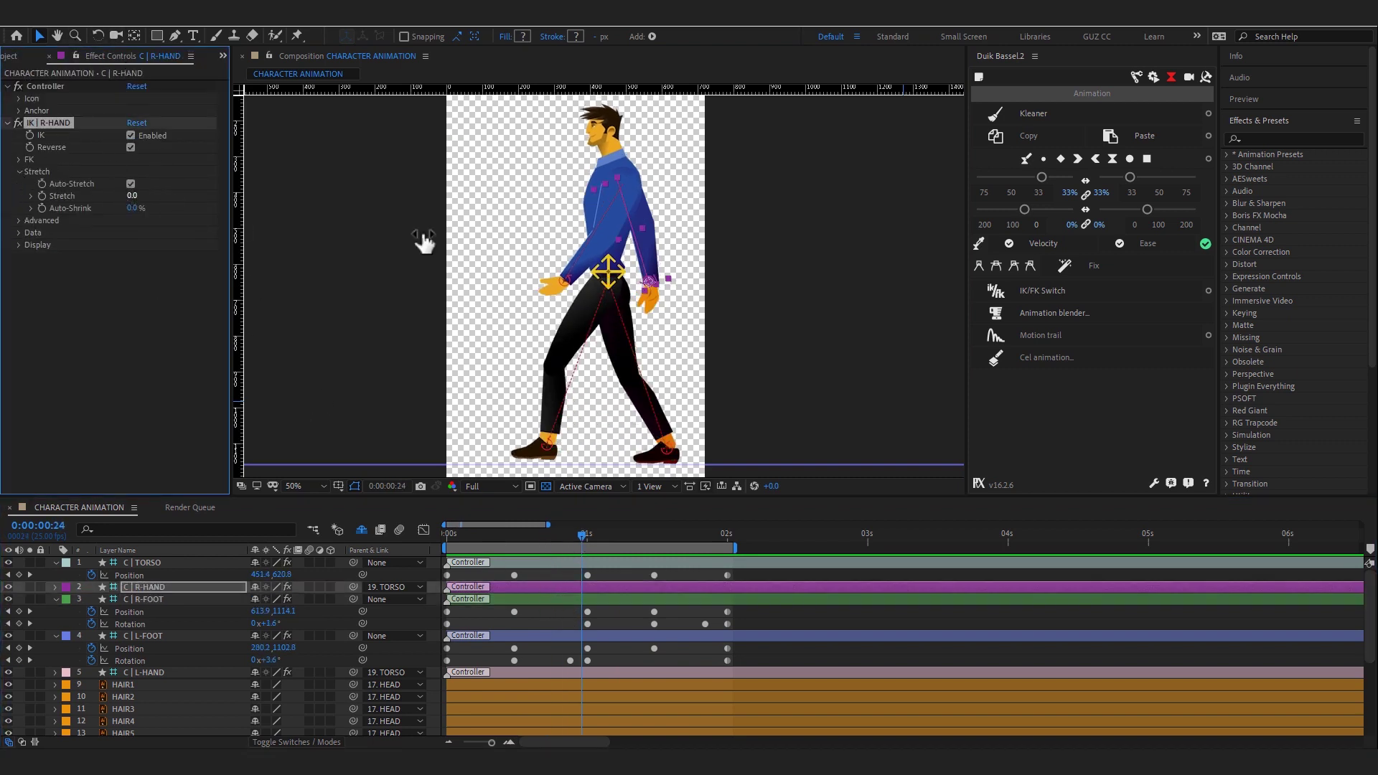
- Review the step poses between 1:00 and 1:13, selecting the foot and torso keyframes
left_click_drag(459, 534, 730, 586)
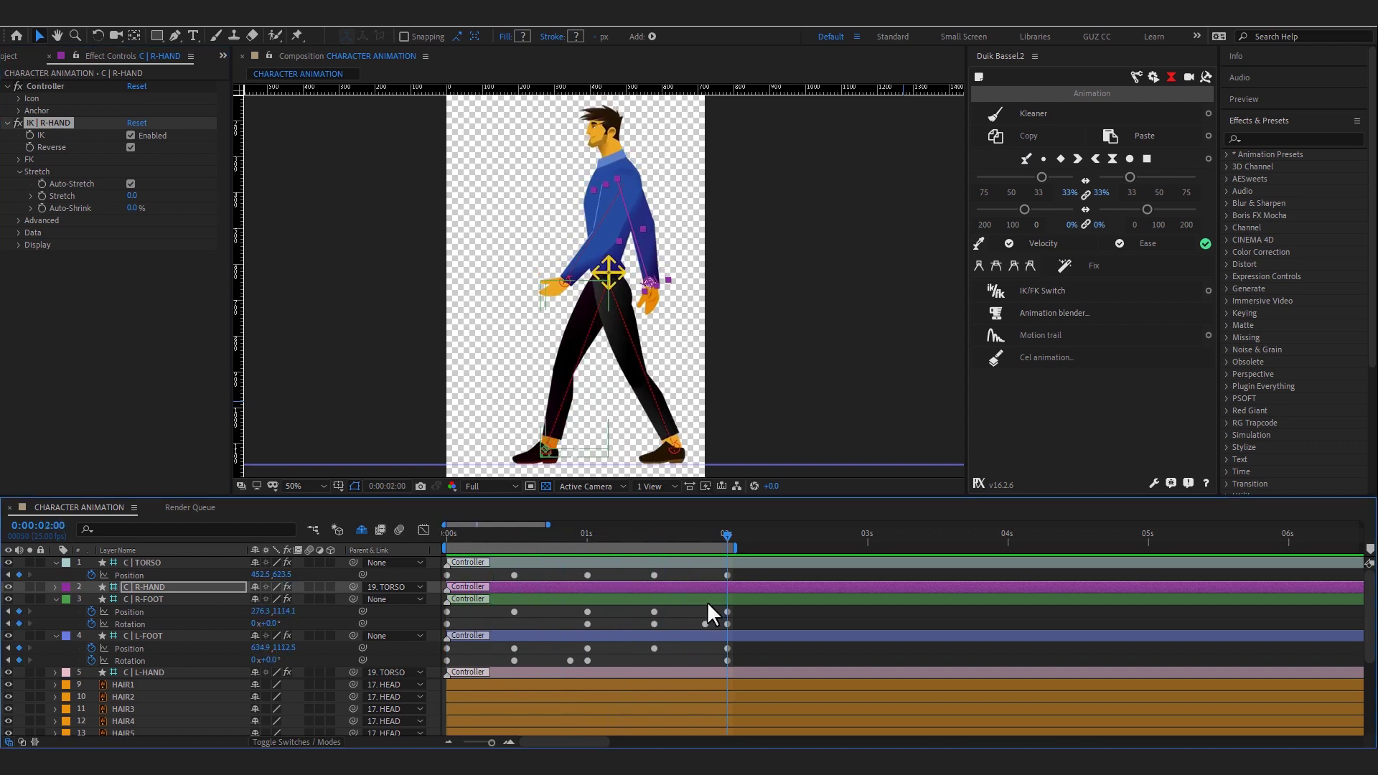
left_click(707, 600)
left_click(714, 637)
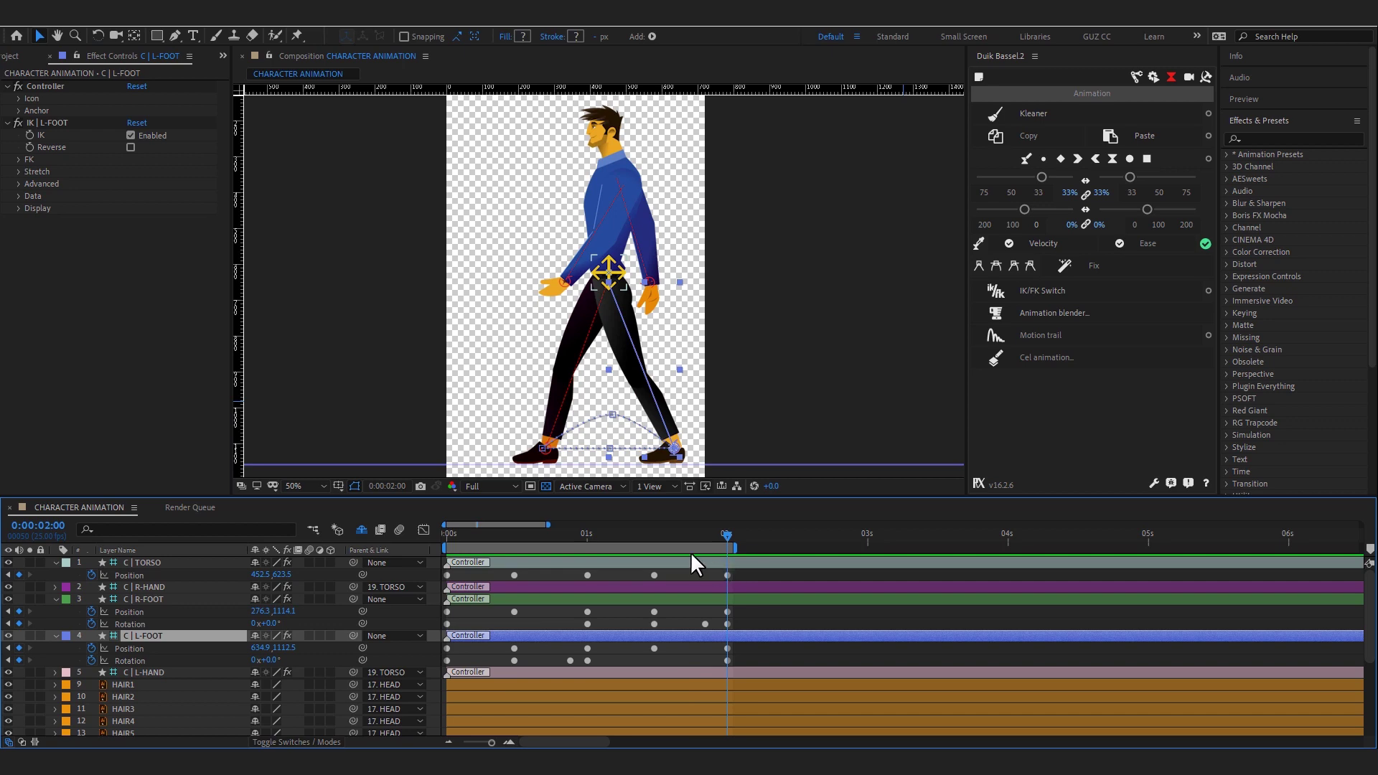
left_click(648, 538)
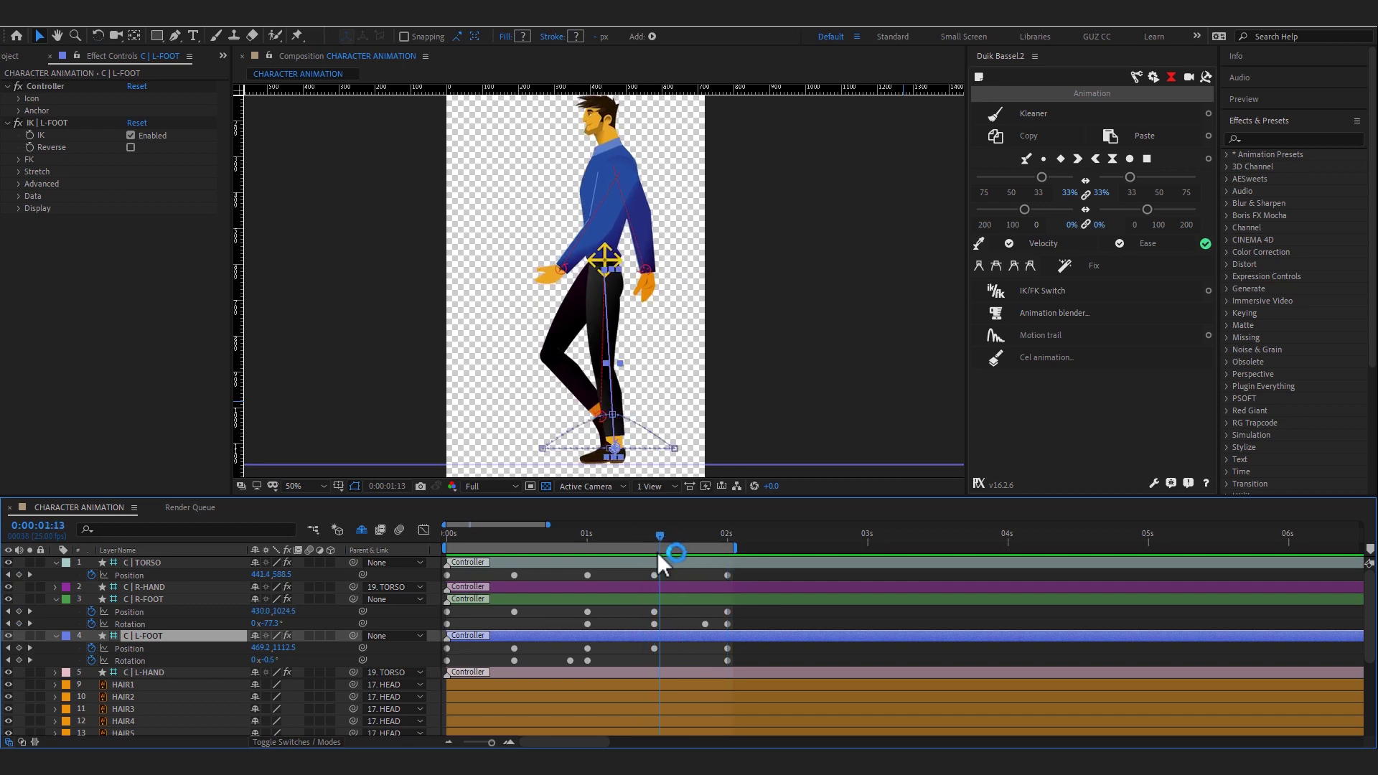
left_click(653, 552)
left_click(589, 537)
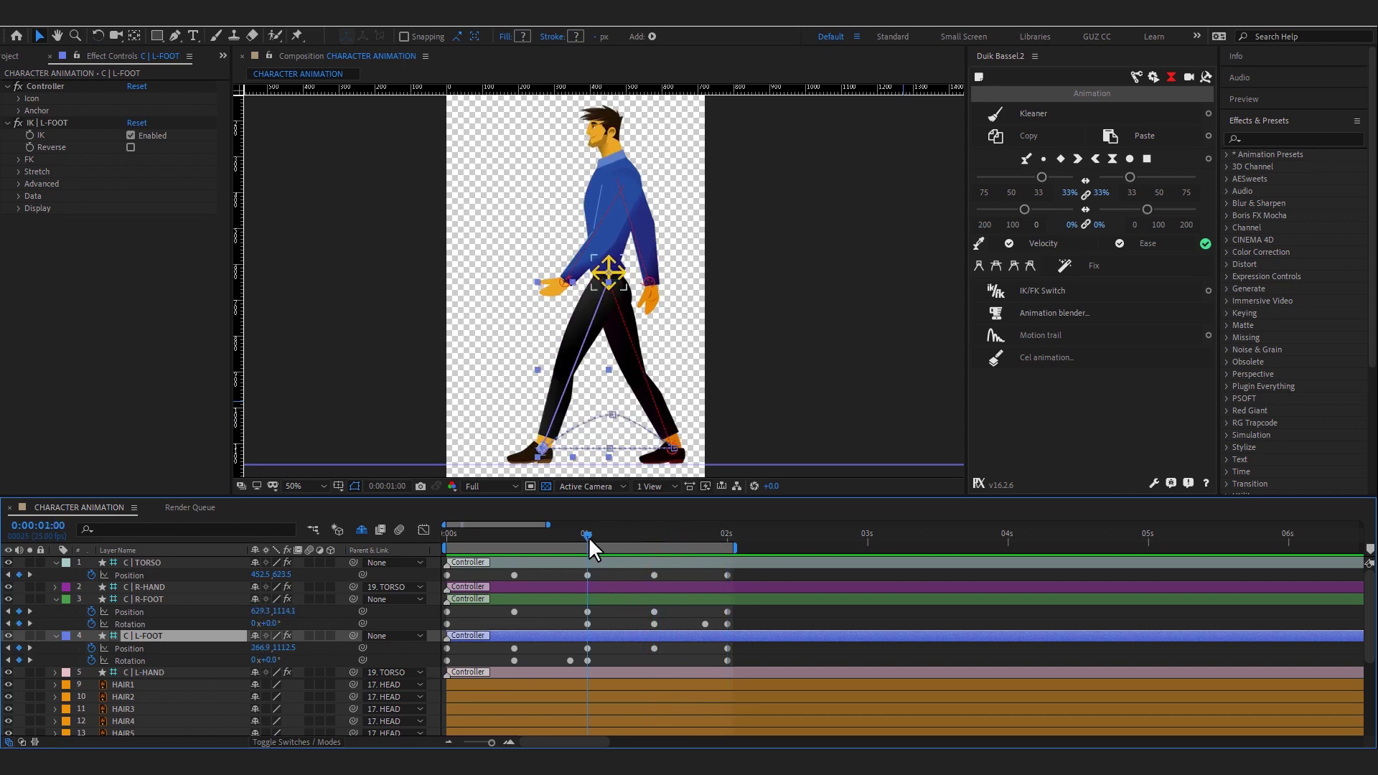
left_click(587, 574)
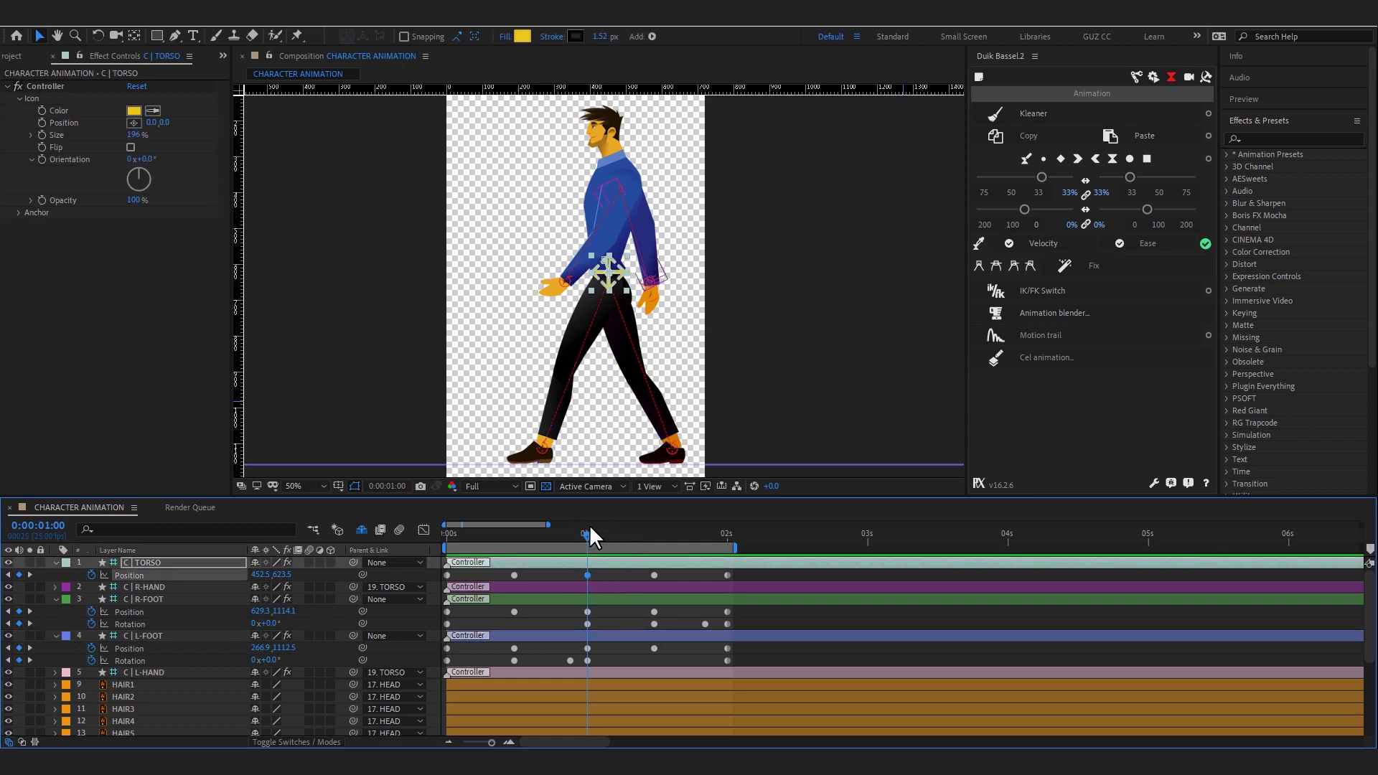
left_click_drag(588, 533, 704, 549)
- Raise the R-FOOT Rotation keyframe near 1:22 to about 5.8° and preview the walk
left_click(705, 624)
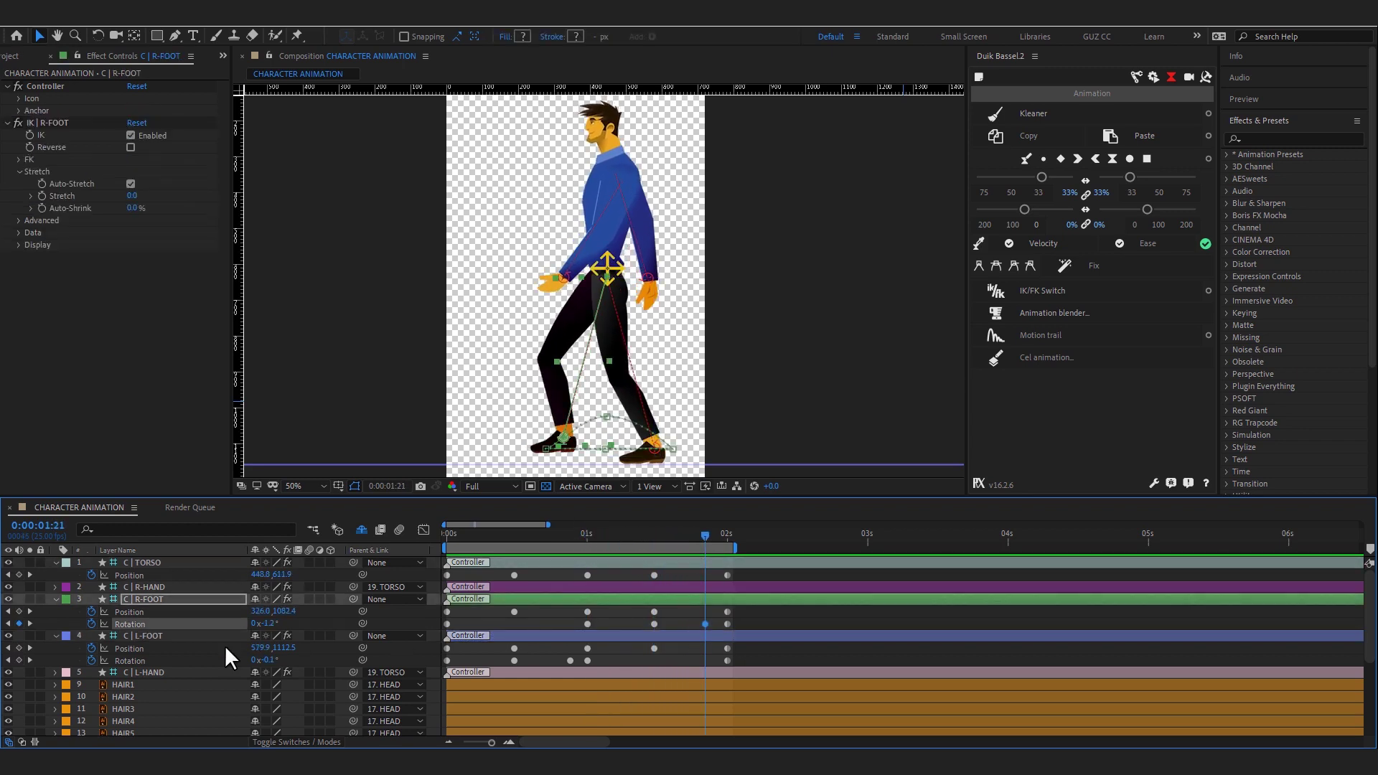
left_click_drag(280, 624, 276, 624)
left_click_drag(684, 541, 715, 544)
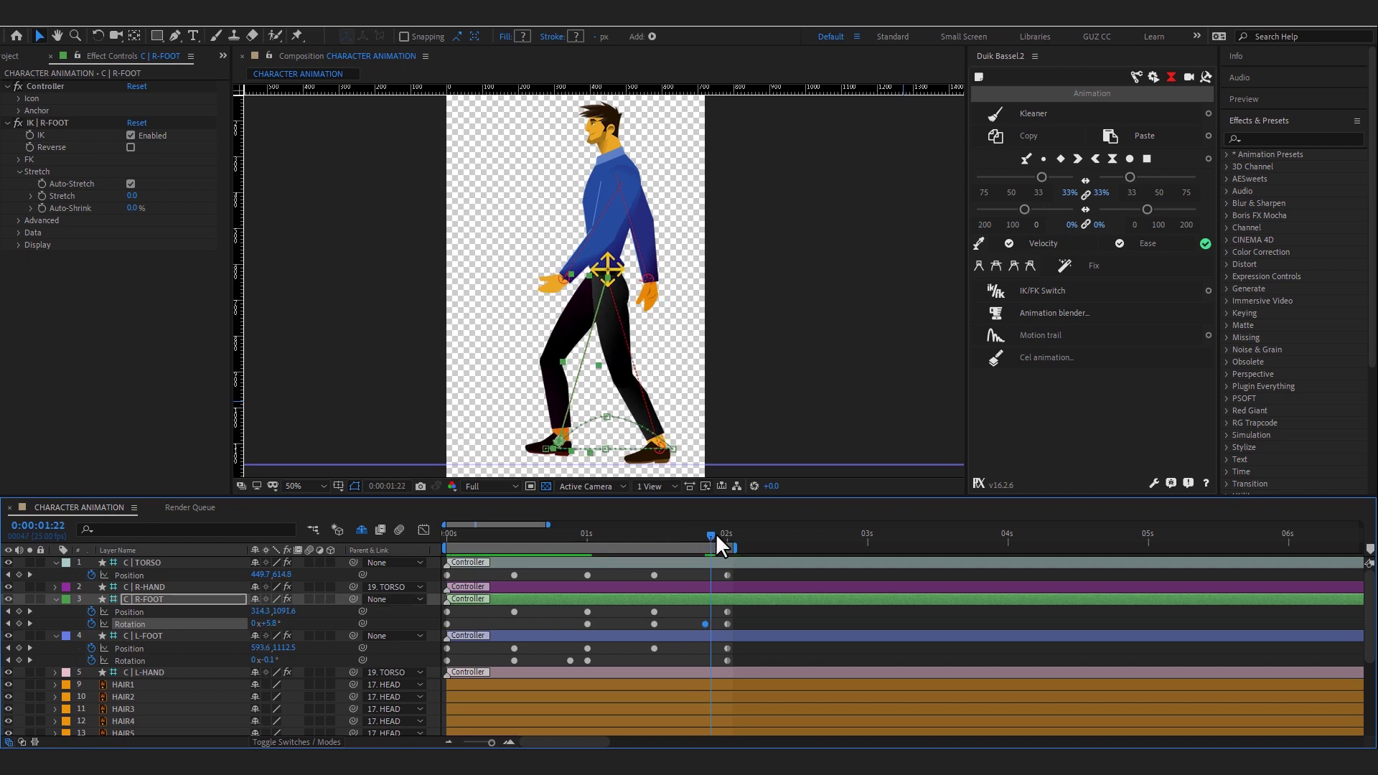
key("space")
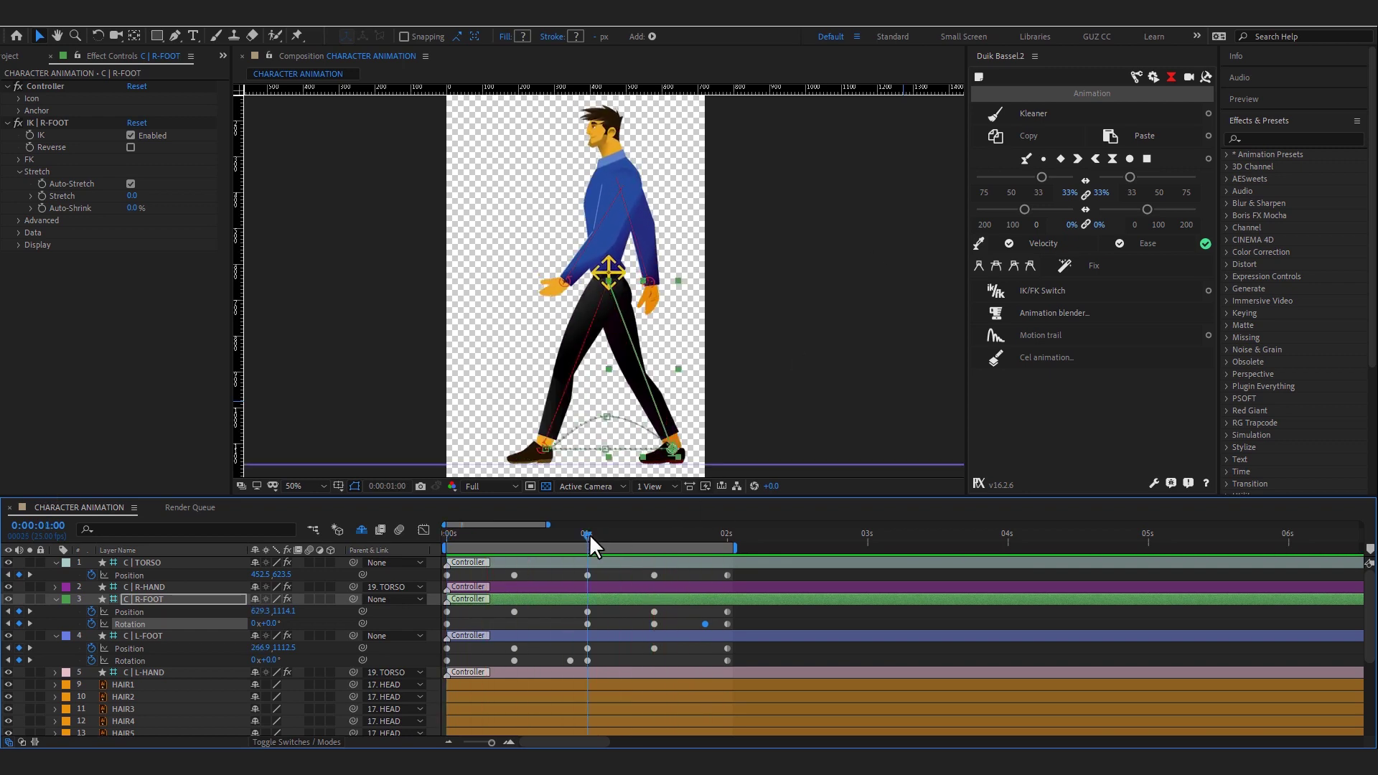
mouse_move(754, 578)
left_mouse_down()
mouse_move(494, 662)
mouse_move(442, 664)
left_mouse_up()
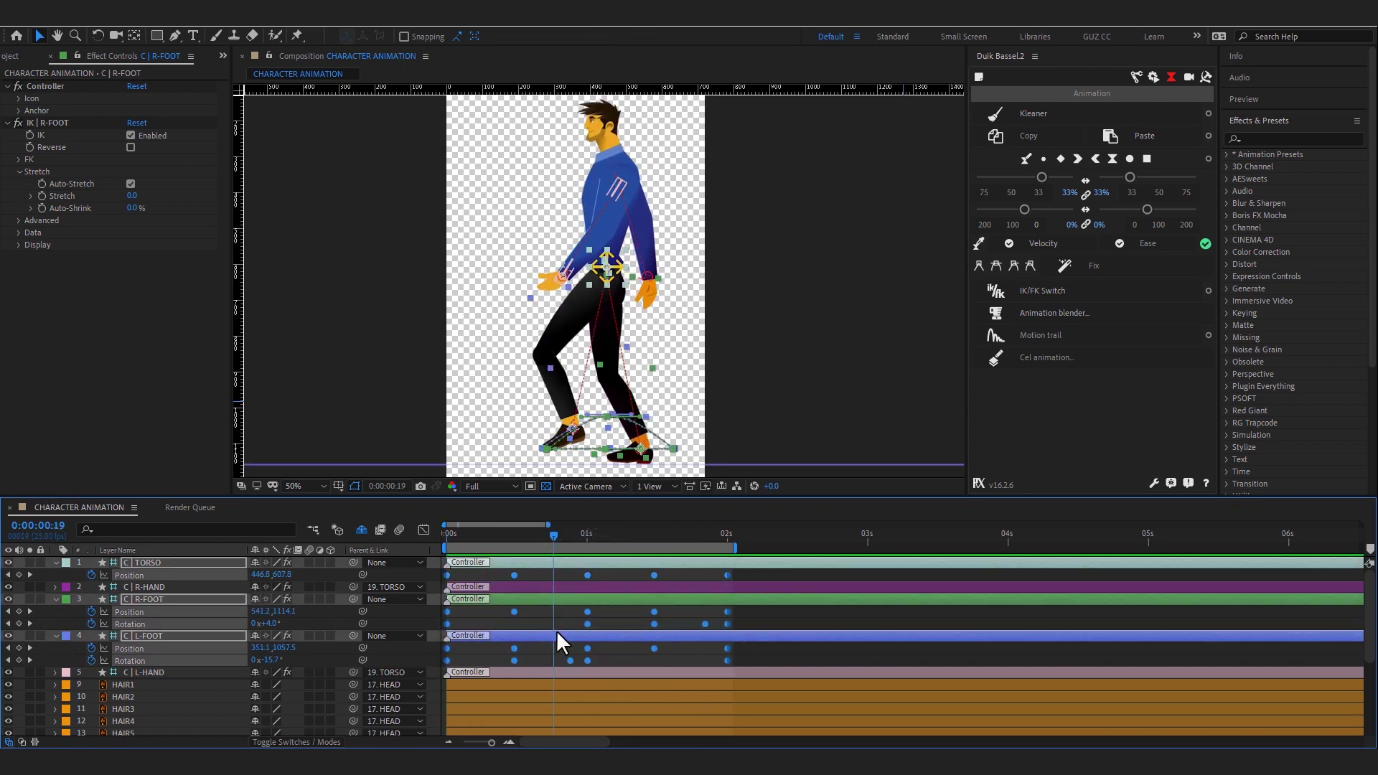
- Switch the torso and feet keyframes at 1:12 and 0:12 from eased to auto-bezier
left_click(1113, 164)
left_click(678, 630)
left_click(655, 541)
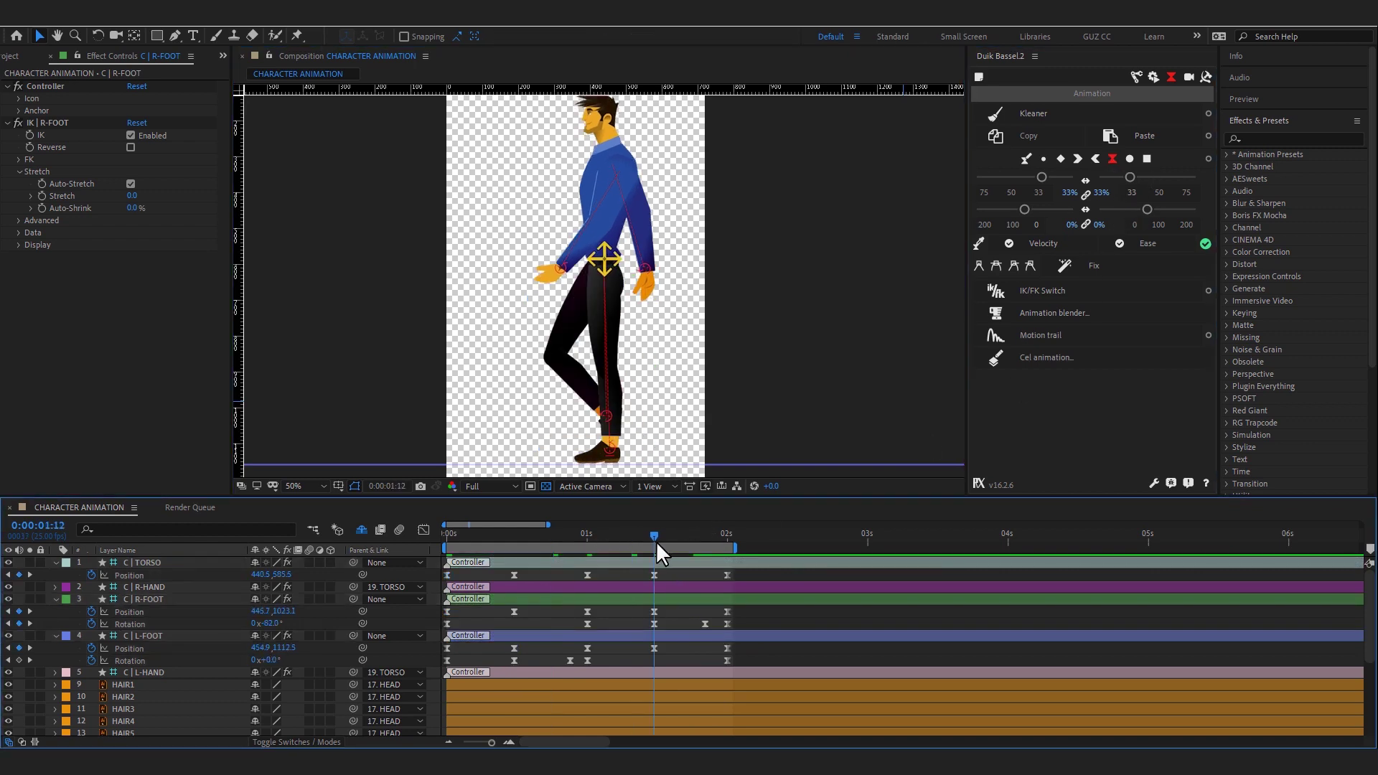
left_click_drag(672, 568, 634, 656)
left_click(1128, 159)
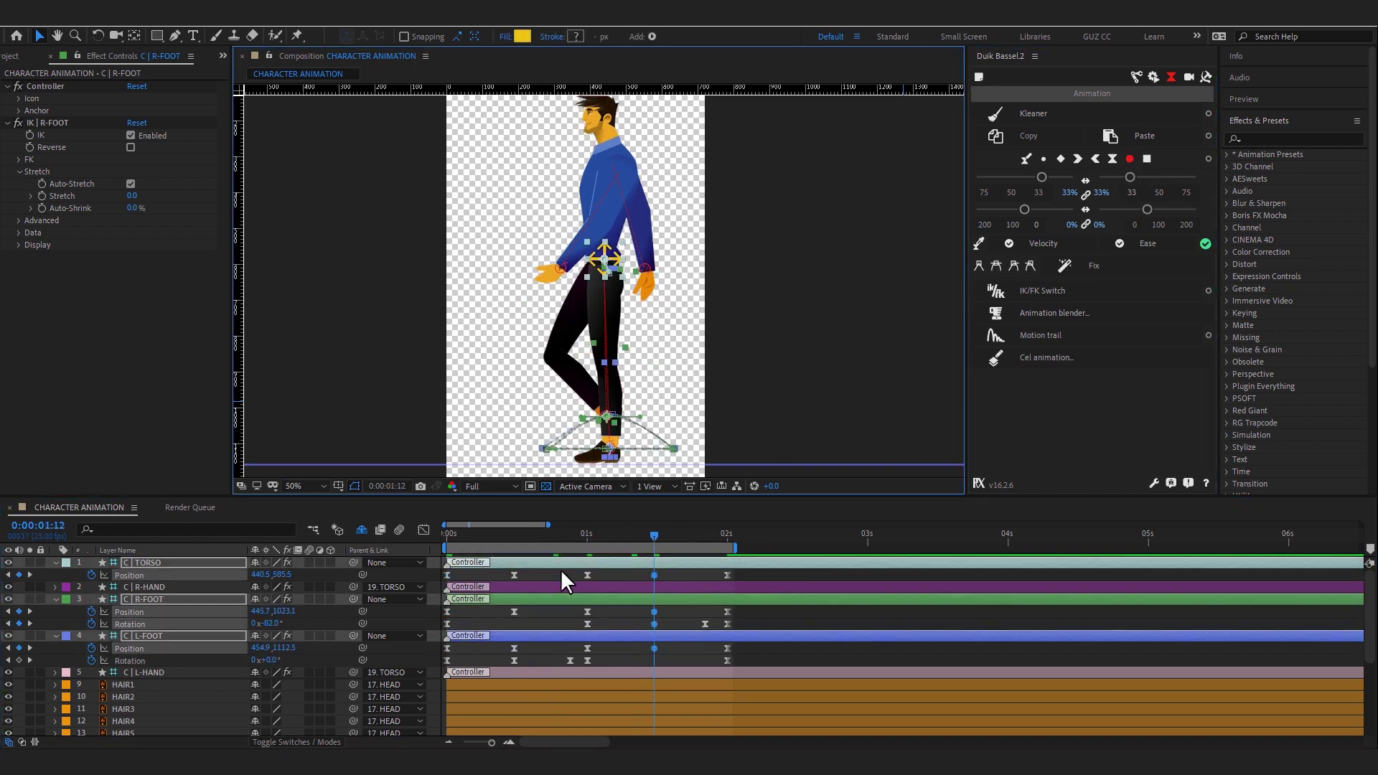
left_click_drag(561, 570, 497, 672)
left_click(1128, 159)
- Make the R-FOOT and L-FOOT Rotation keyframes smooth, then preview and check the mid-stride poses
left_click(592, 656)
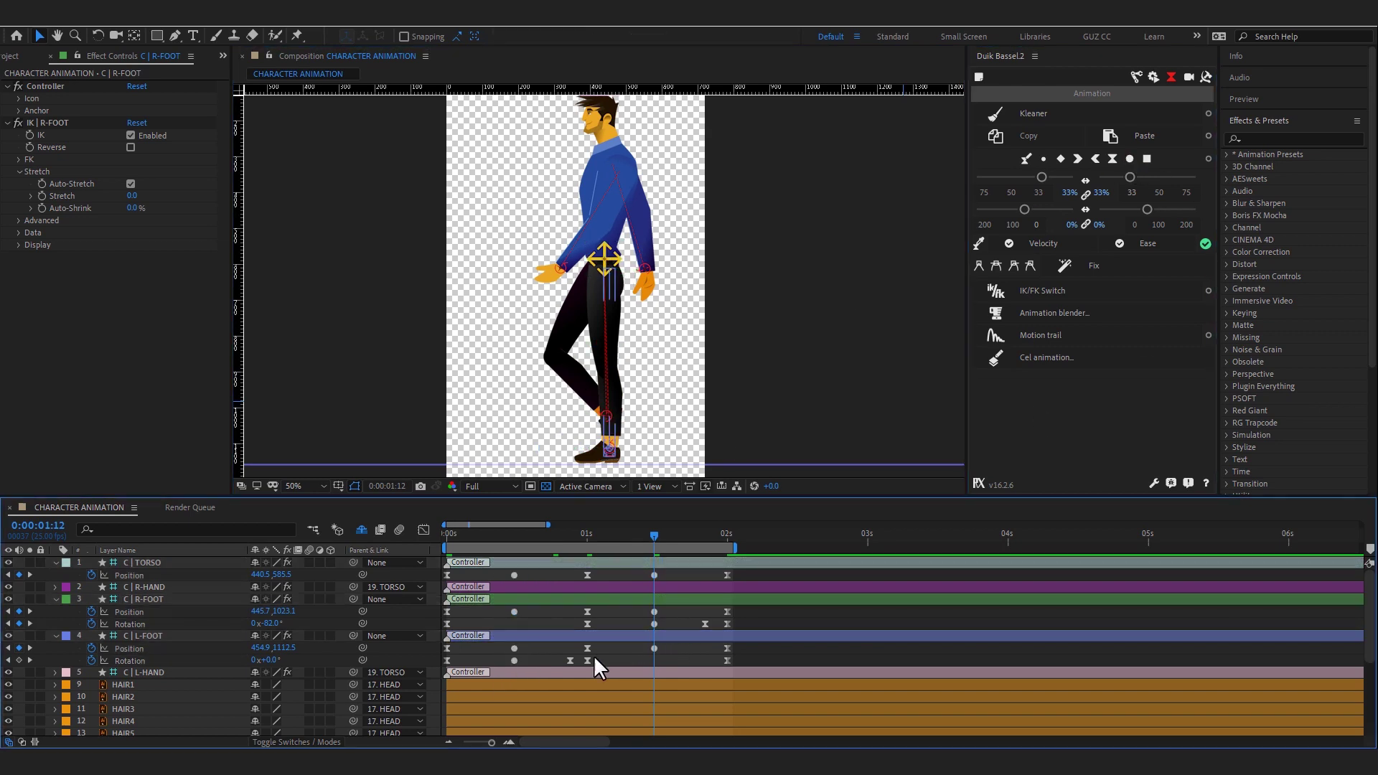
left_click(574, 663)
left_click(704, 624)
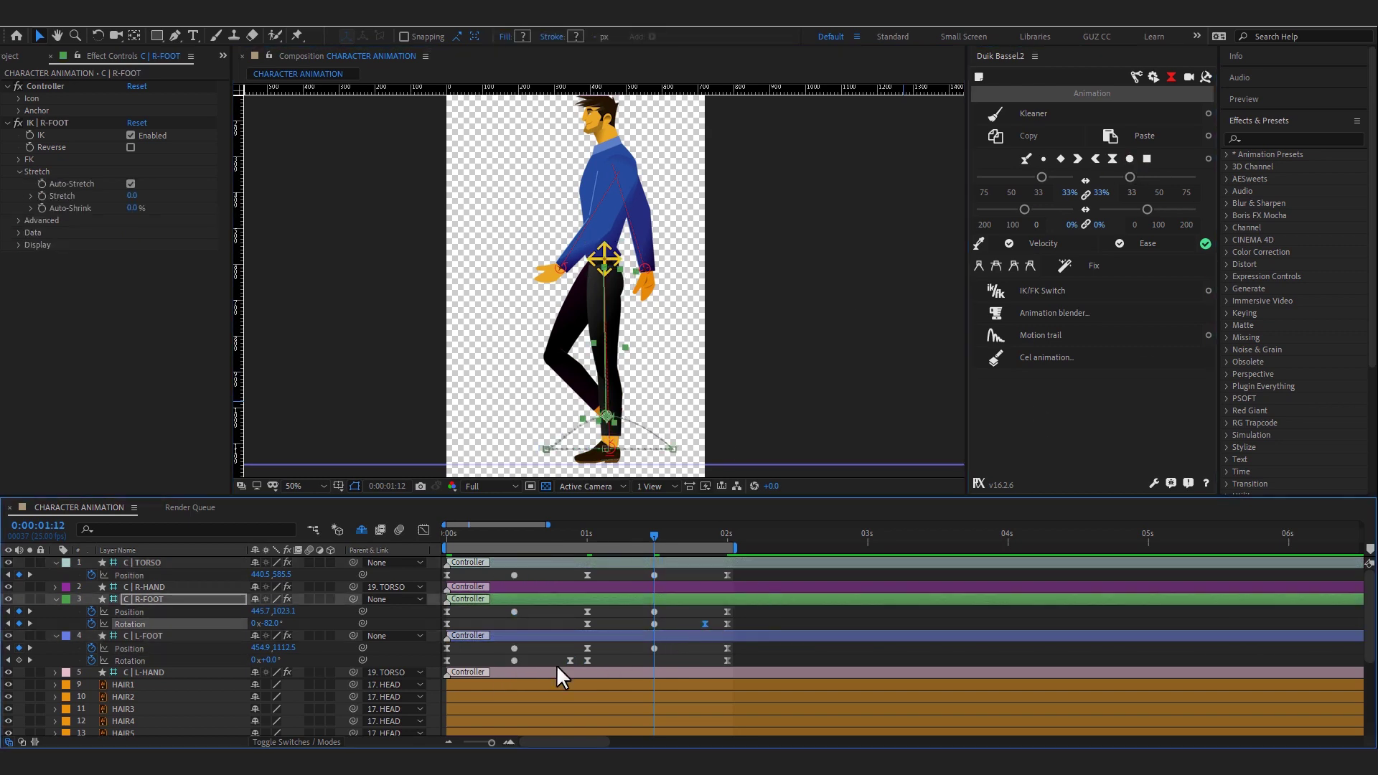
left_click_drag(556, 655, 576, 664)
left_click(1128, 159)
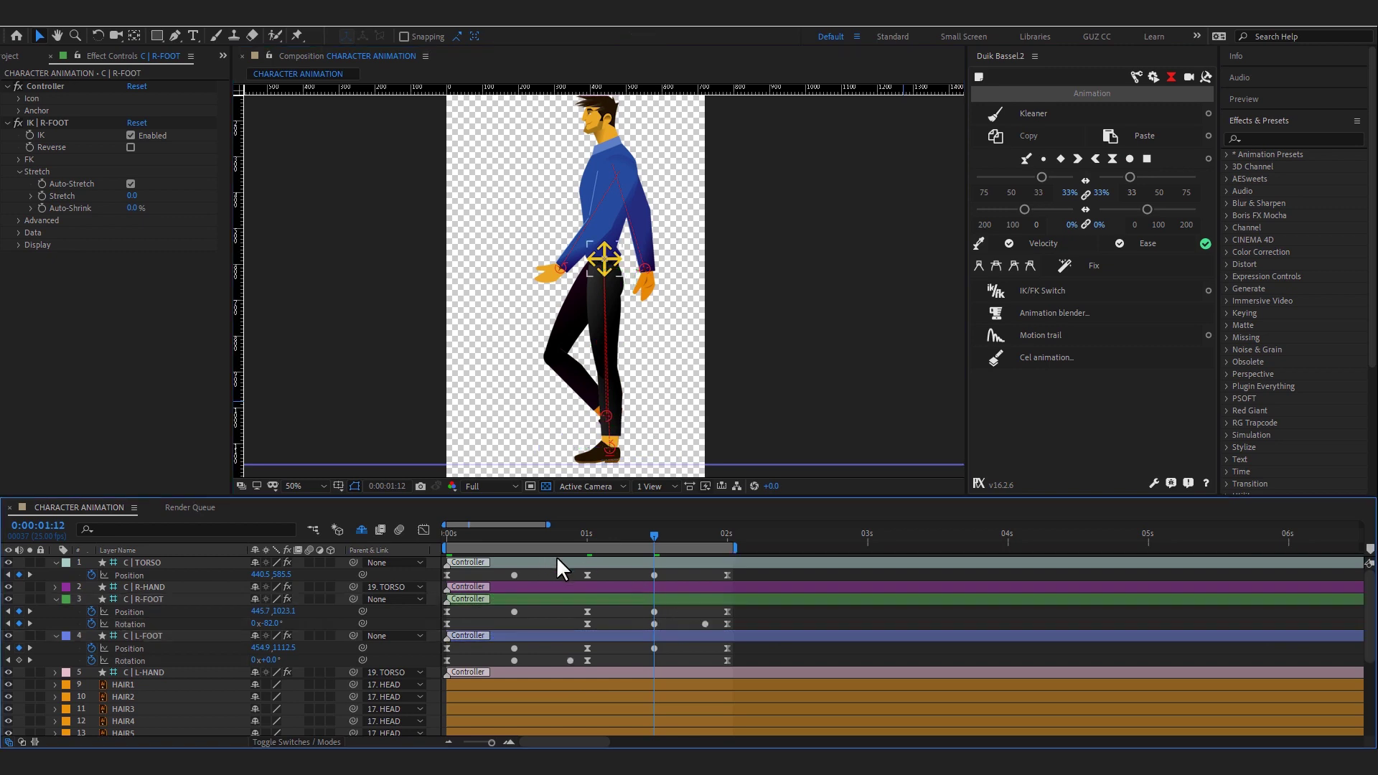
key("space")
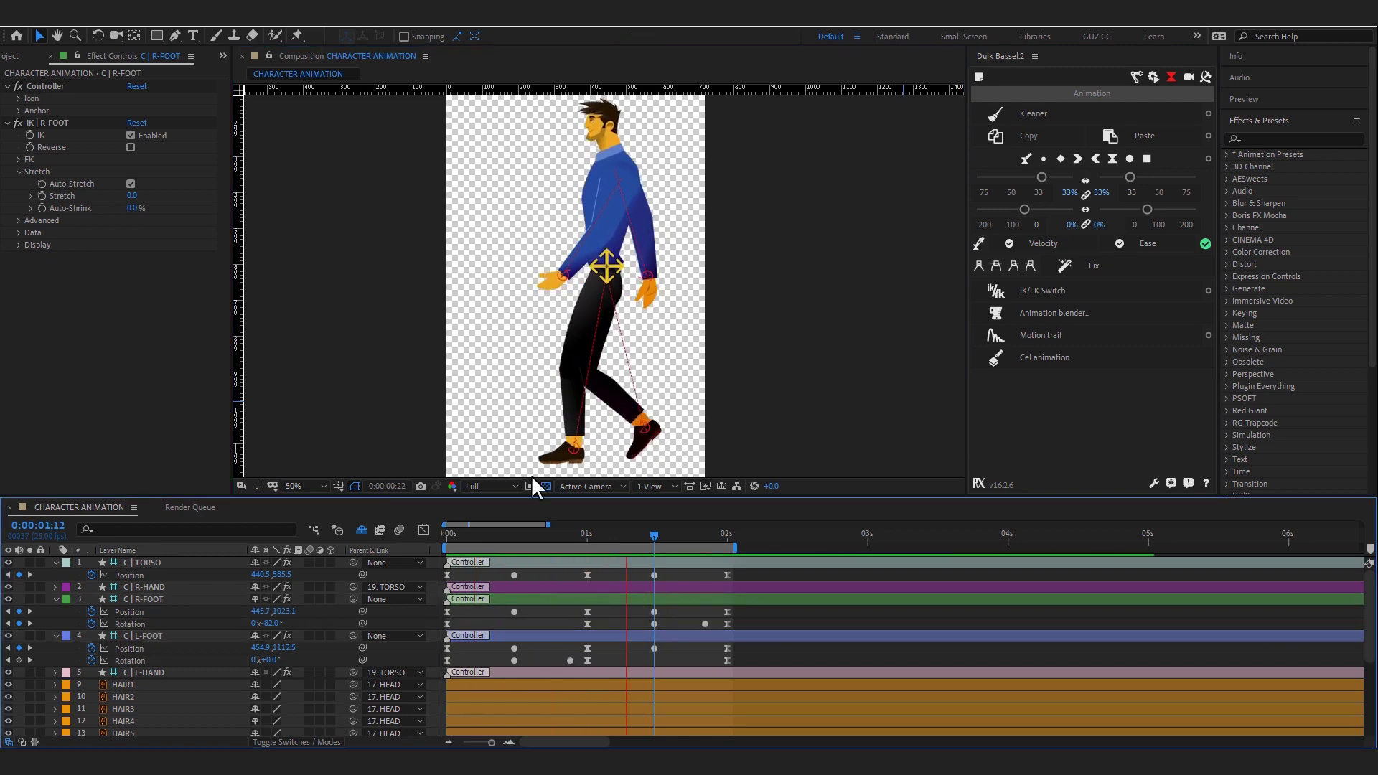
left_click_drag(587, 536, 729, 551)
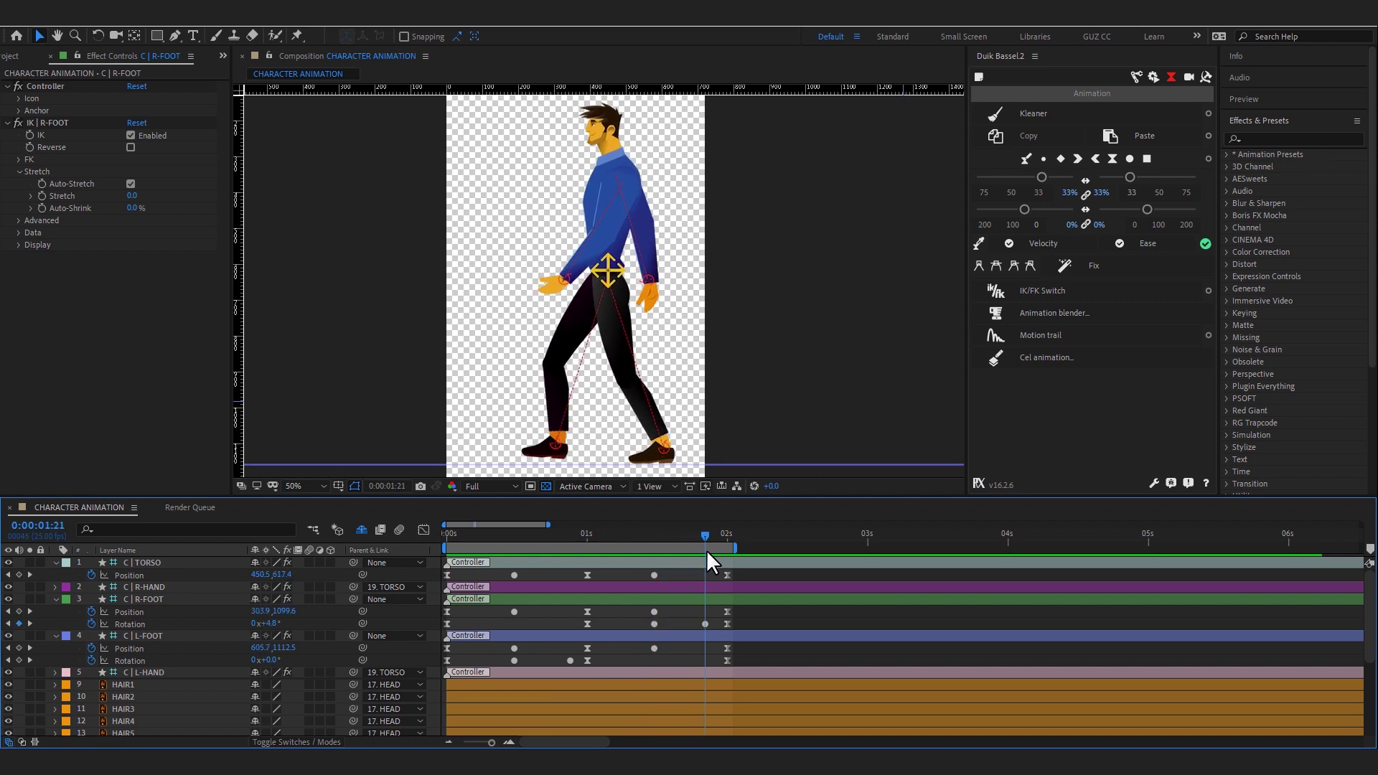
left_click_drag(498, 536, 508, 561)
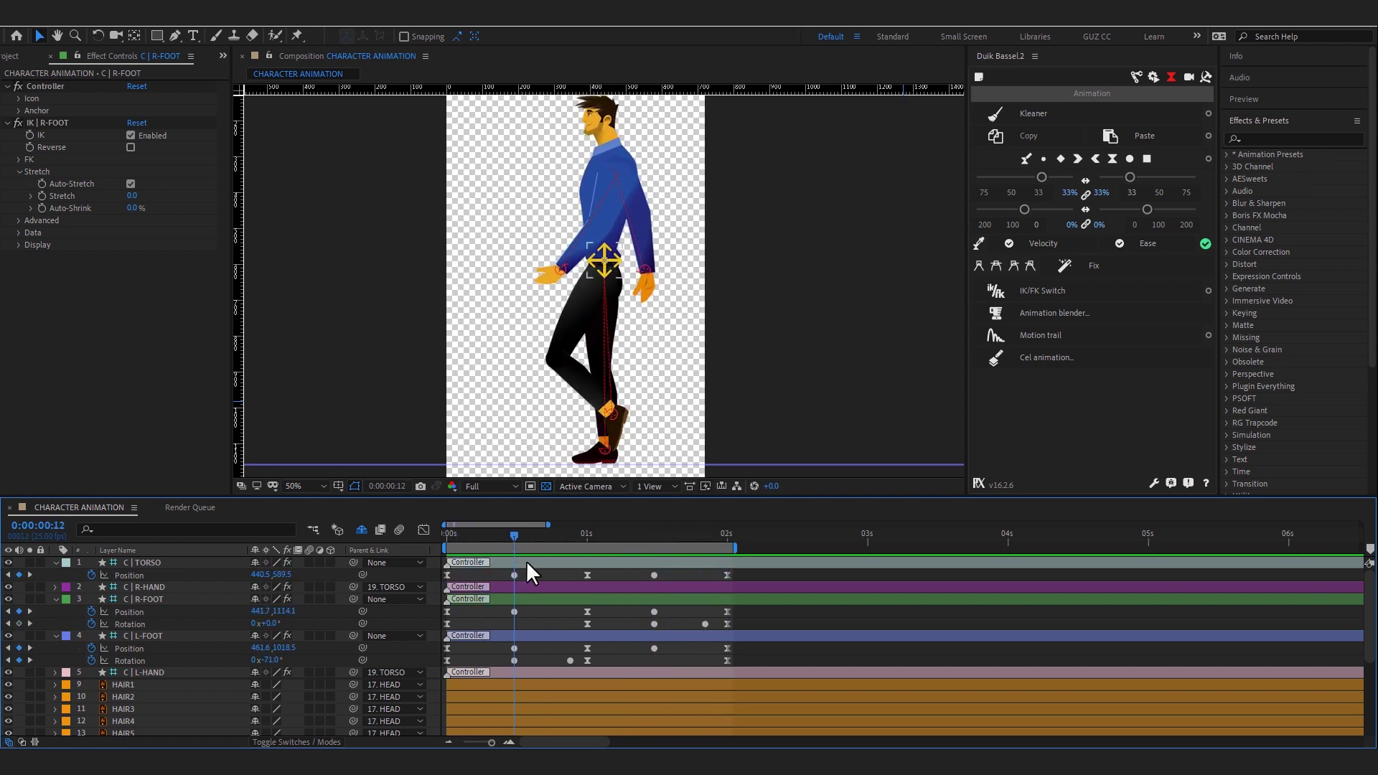
left_click(604, 259)
- Reveal the torso's Rotation, key its forward lean at 0°, and preview the walk
key("shift+r")
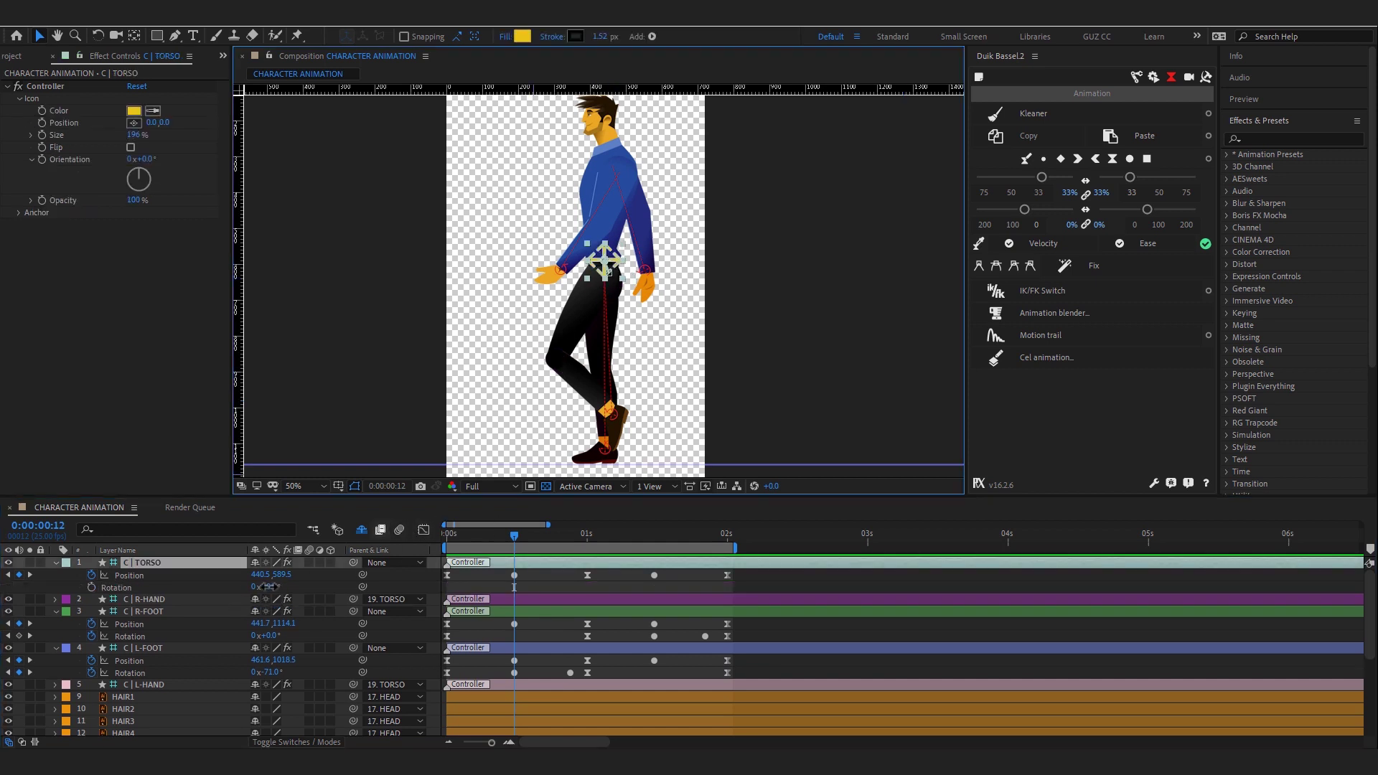
left_click_drag(269, 587, 266, 586)
key("space")
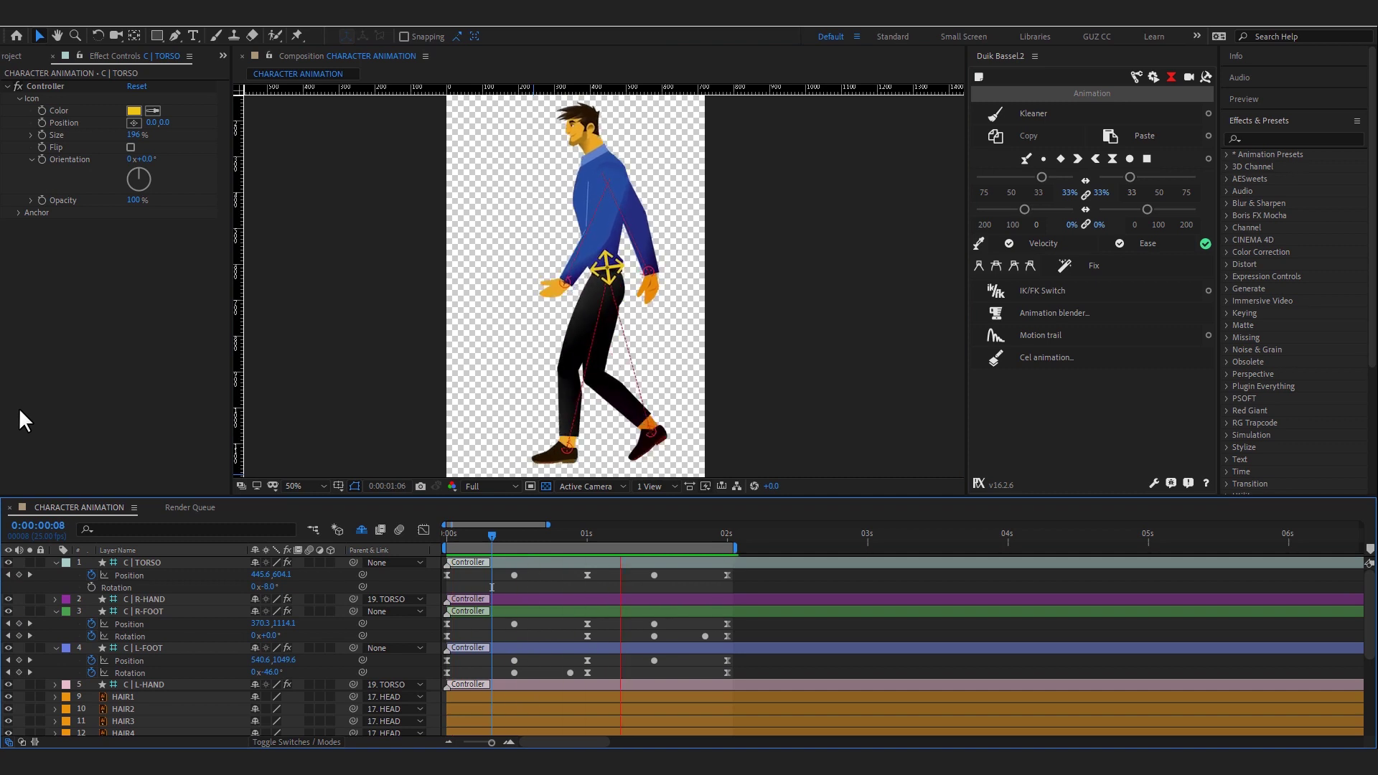
- Apply Duik Ease to all torso Position keyframes and return to the start of the walk
left_click_drag(493, 537, 537, 547)
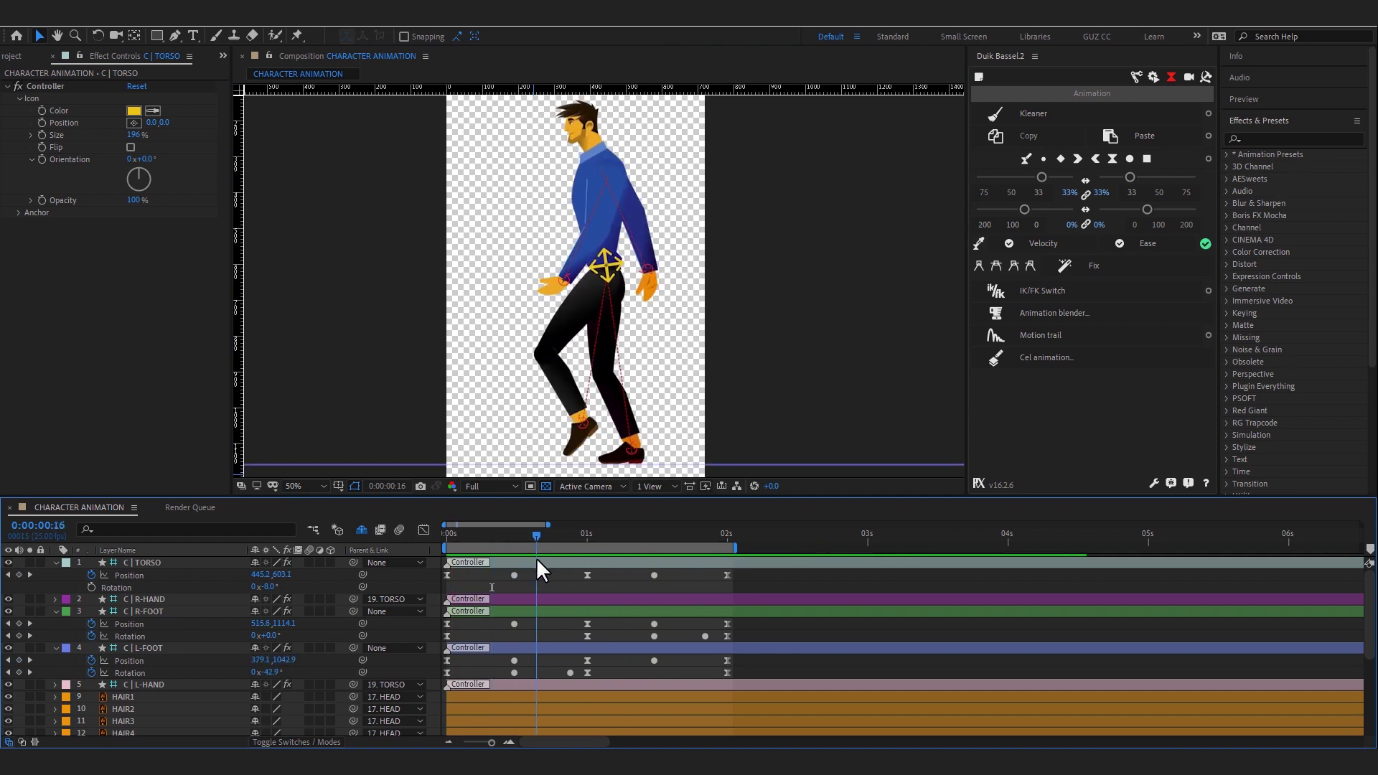
key("Page_Up")
left_click(514, 575)
left_click(1112, 158)
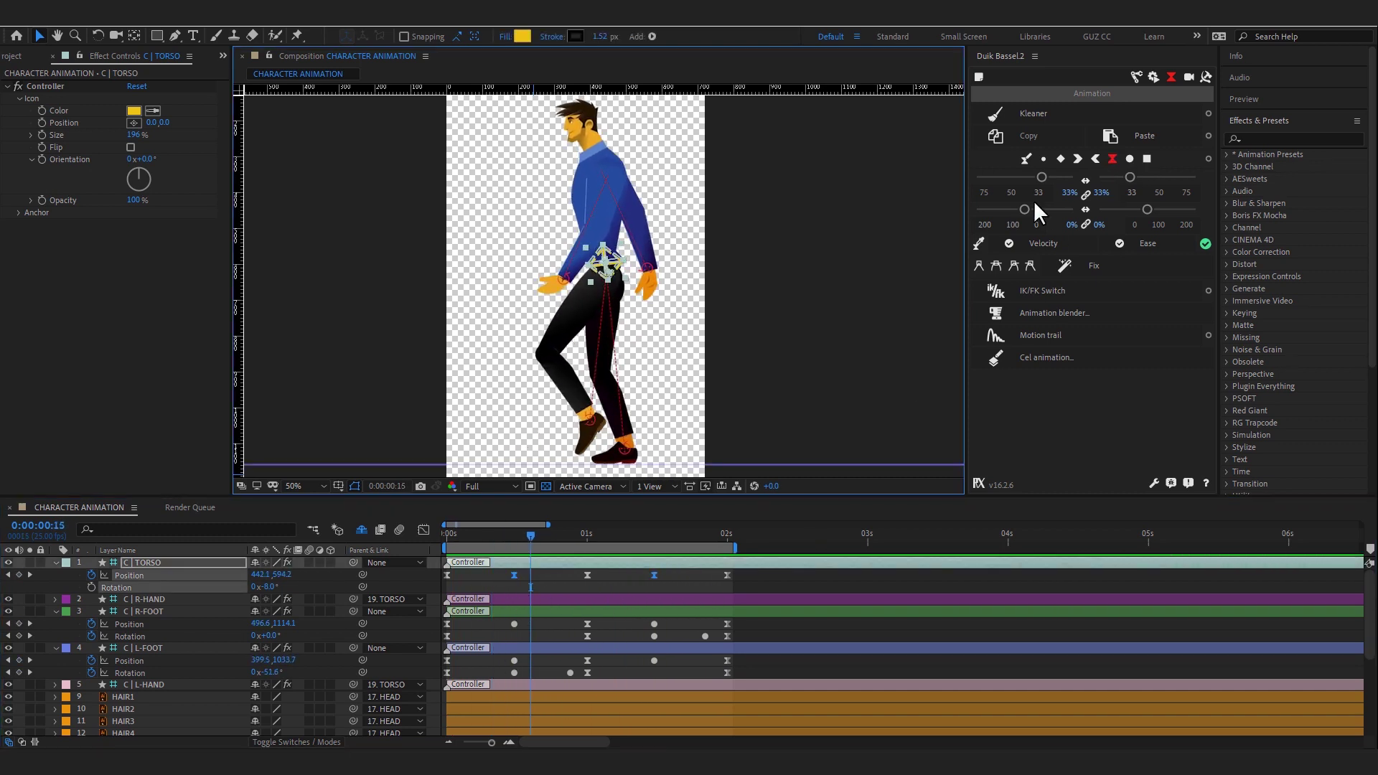
left_click(540, 580)
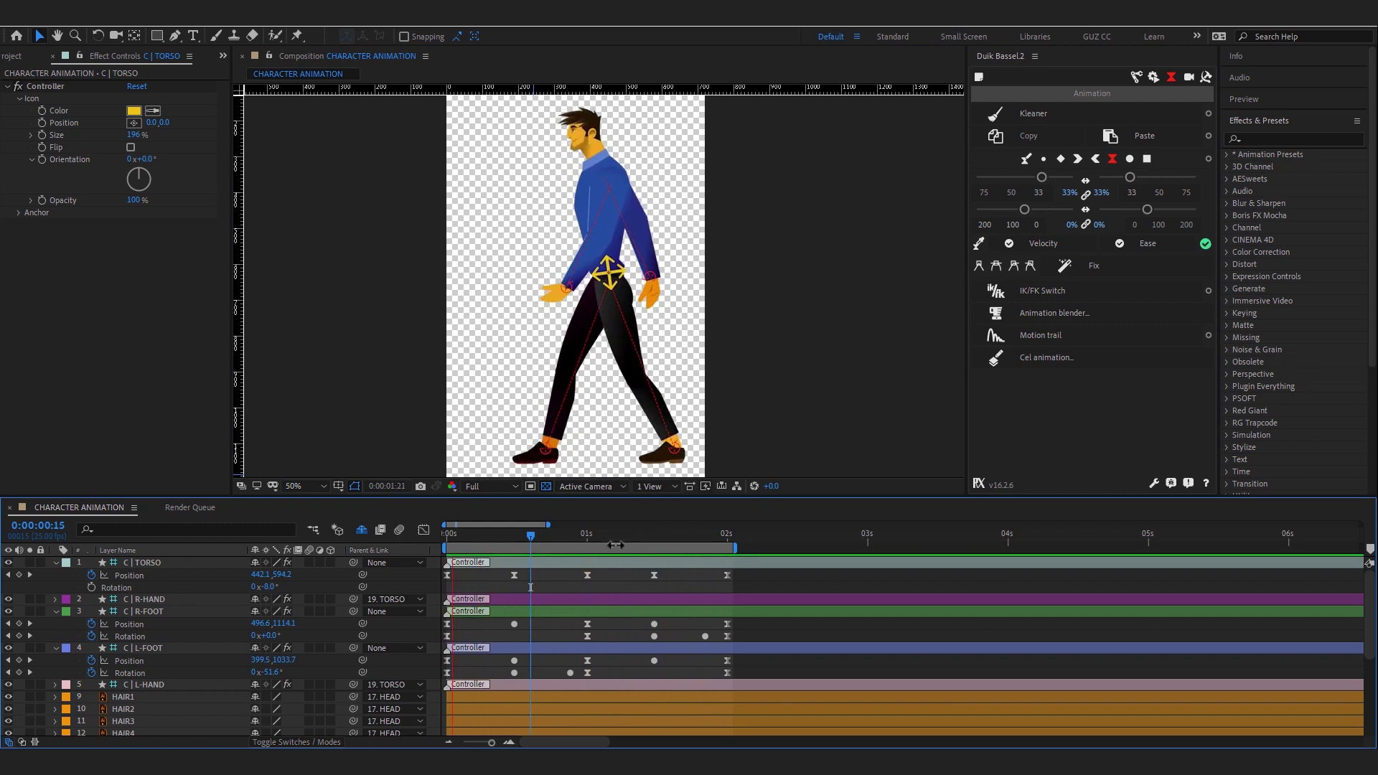
left_click(552, 535)
left_click_drag(549, 536, 424, 561)
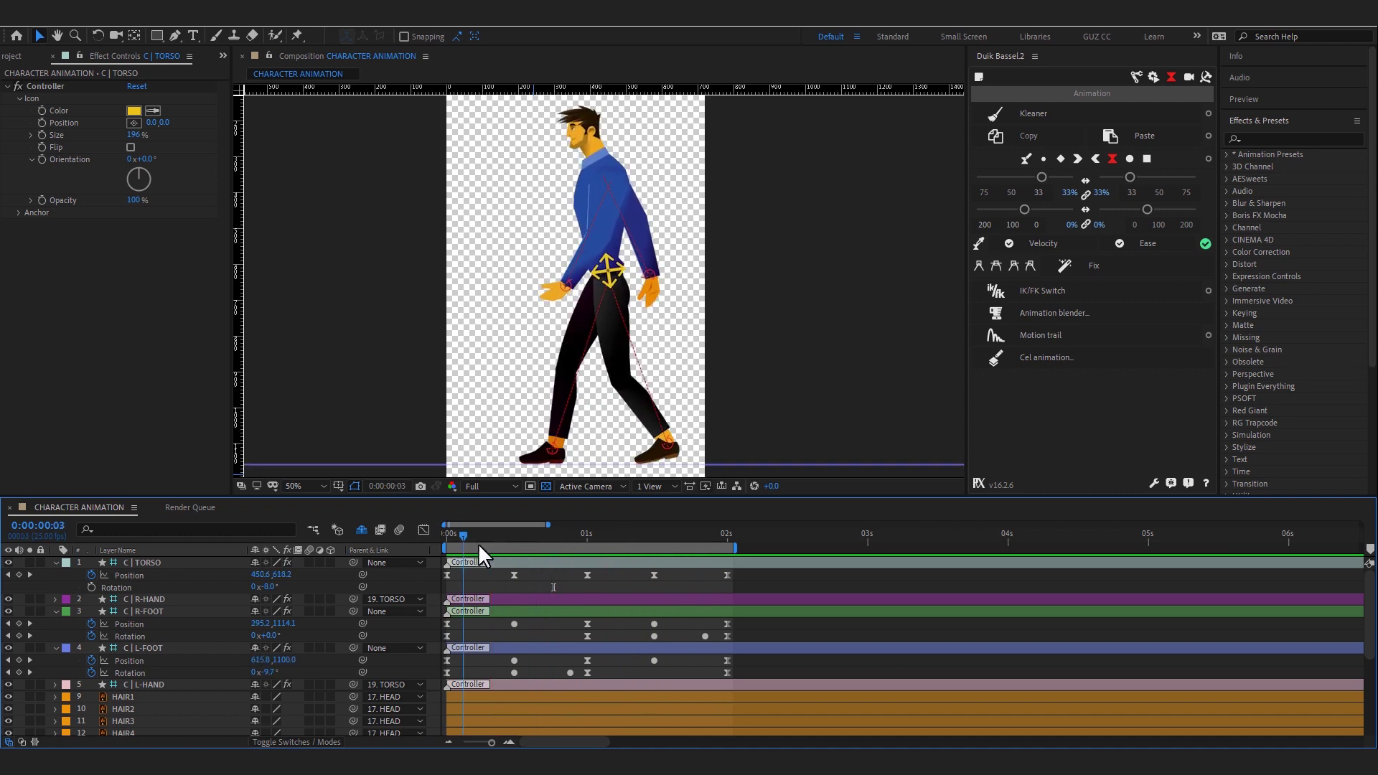
left_click(568, 288)
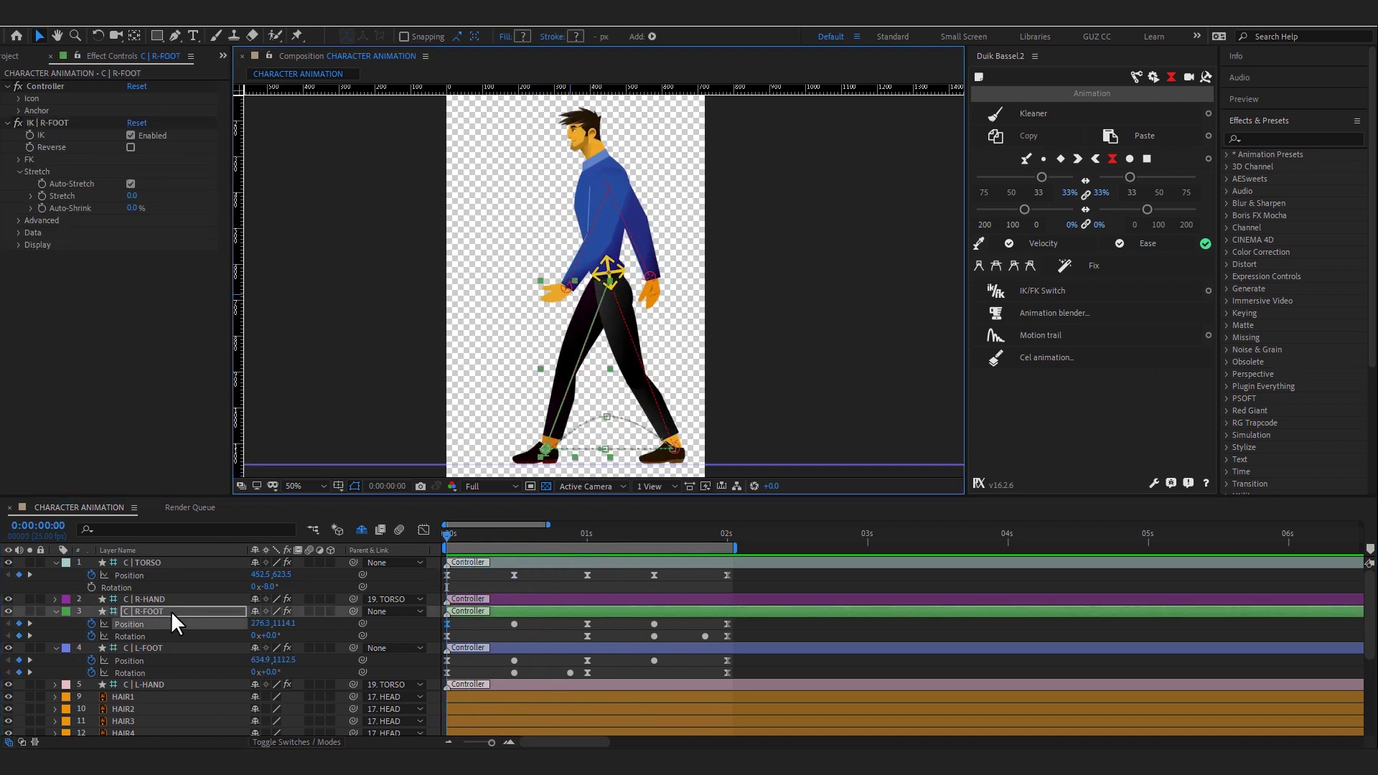
- Lock both foot controllers and show Position for the right and left hand controllers
left_click_drag(40, 610, 40, 647)
left_click(569, 286)
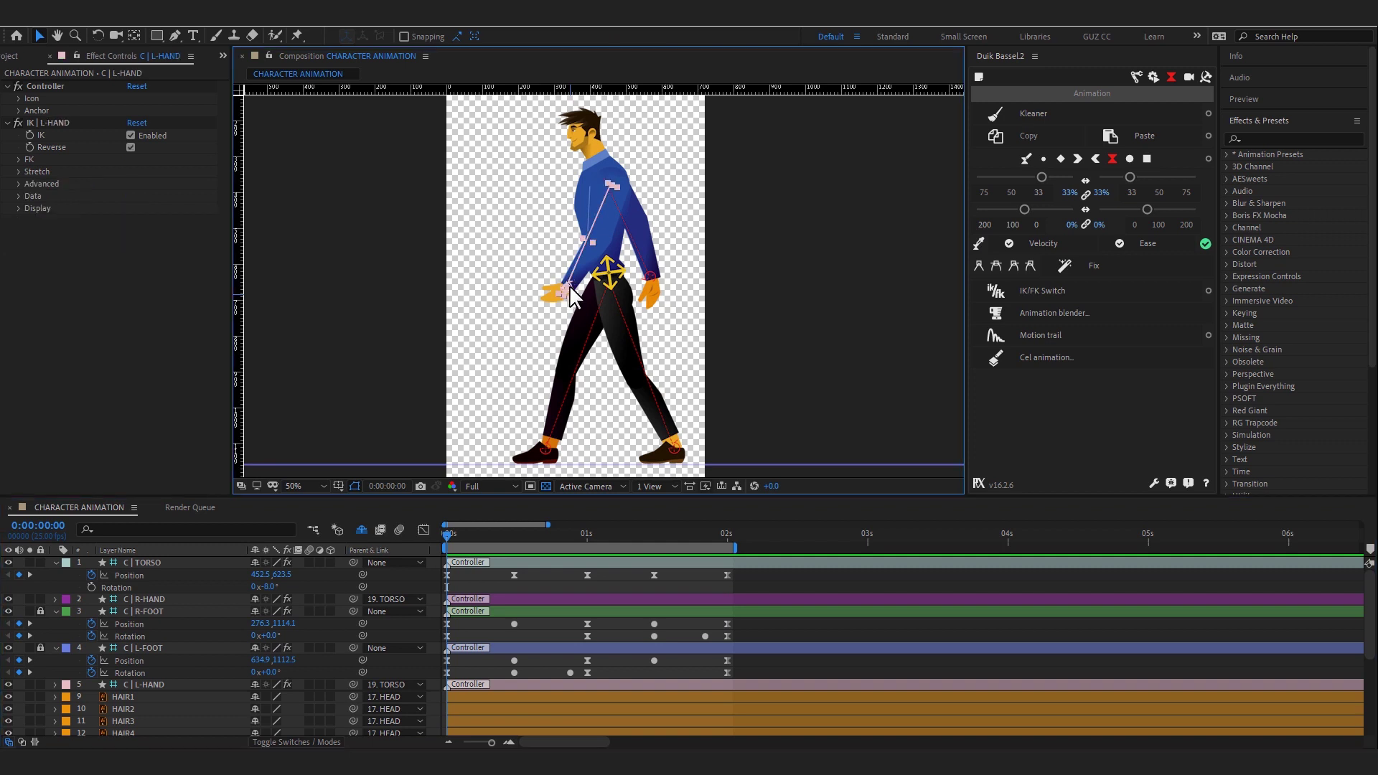
left_click(652, 279)
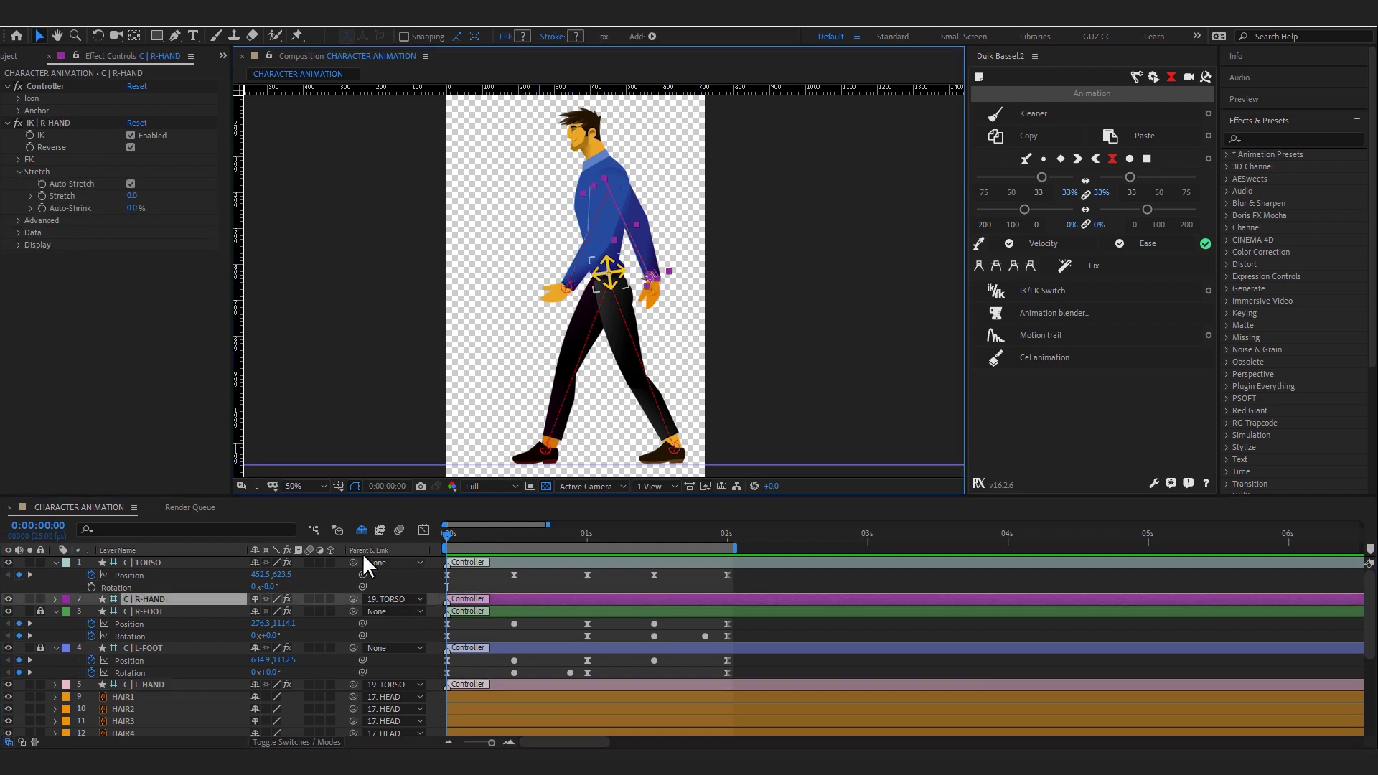
key("p")
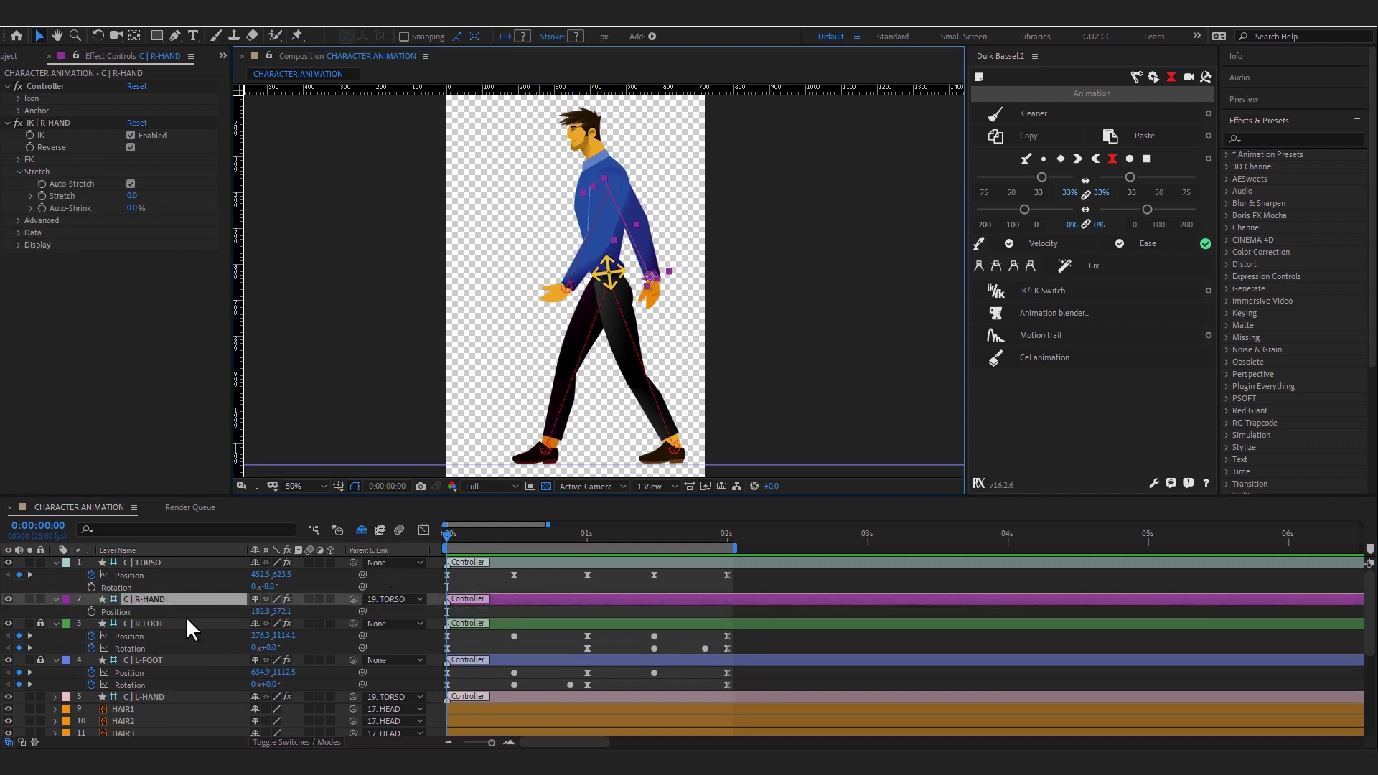
left_click(181, 696, "ctrl")
key("p")
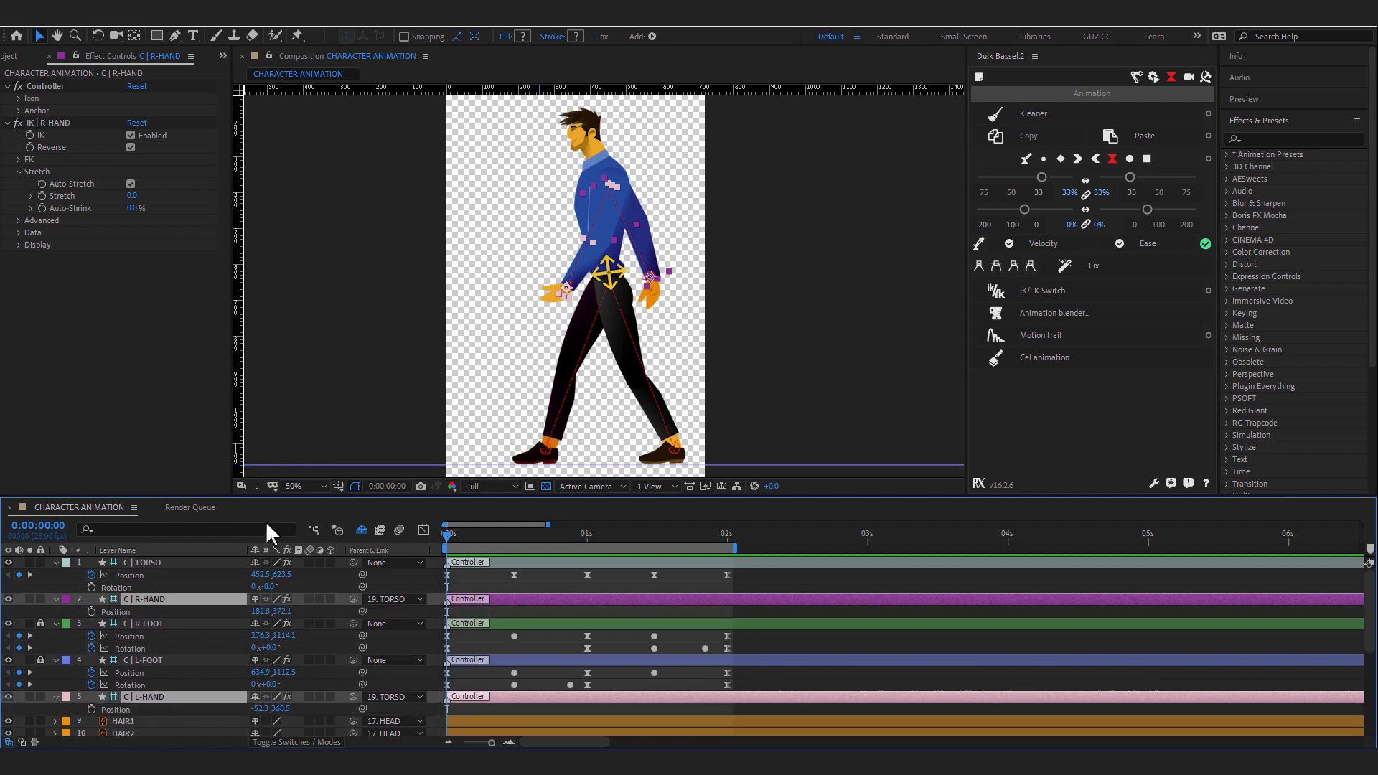
scroll(214, 618, "down", 2)
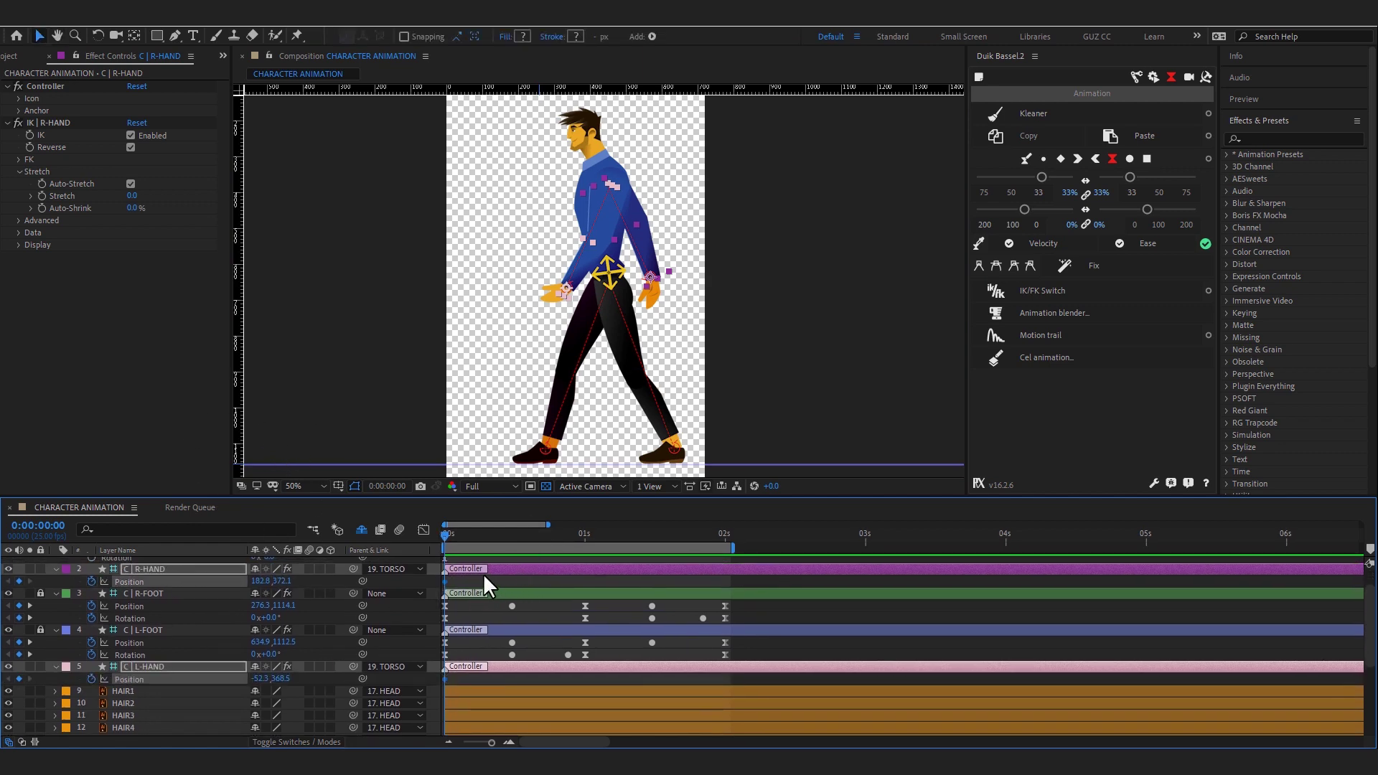
- Swing the right hand forward at 1s and rotate it to -61.7°
left_click_drag(490, 534, 586, 537)
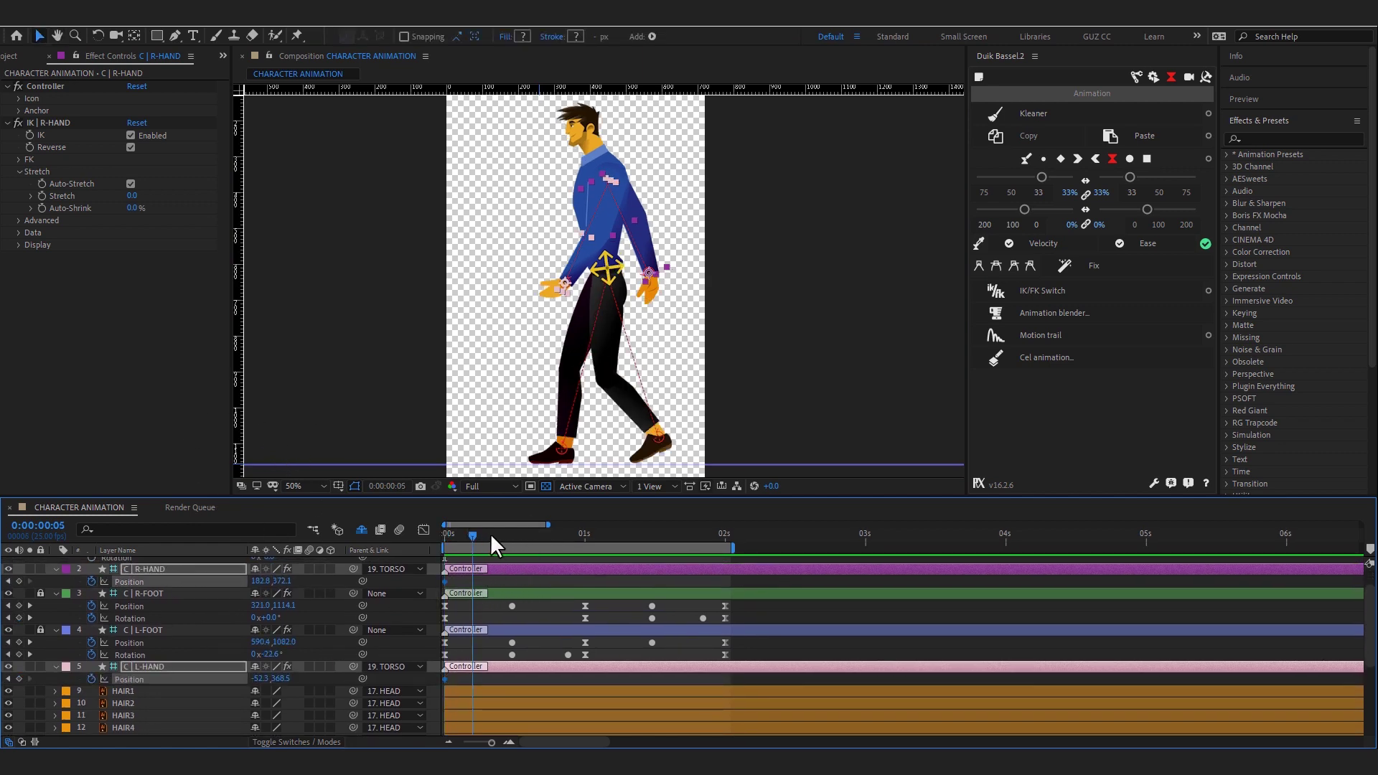
left_click(603, 581)
left_click_drag(262, 581, 146, 575)
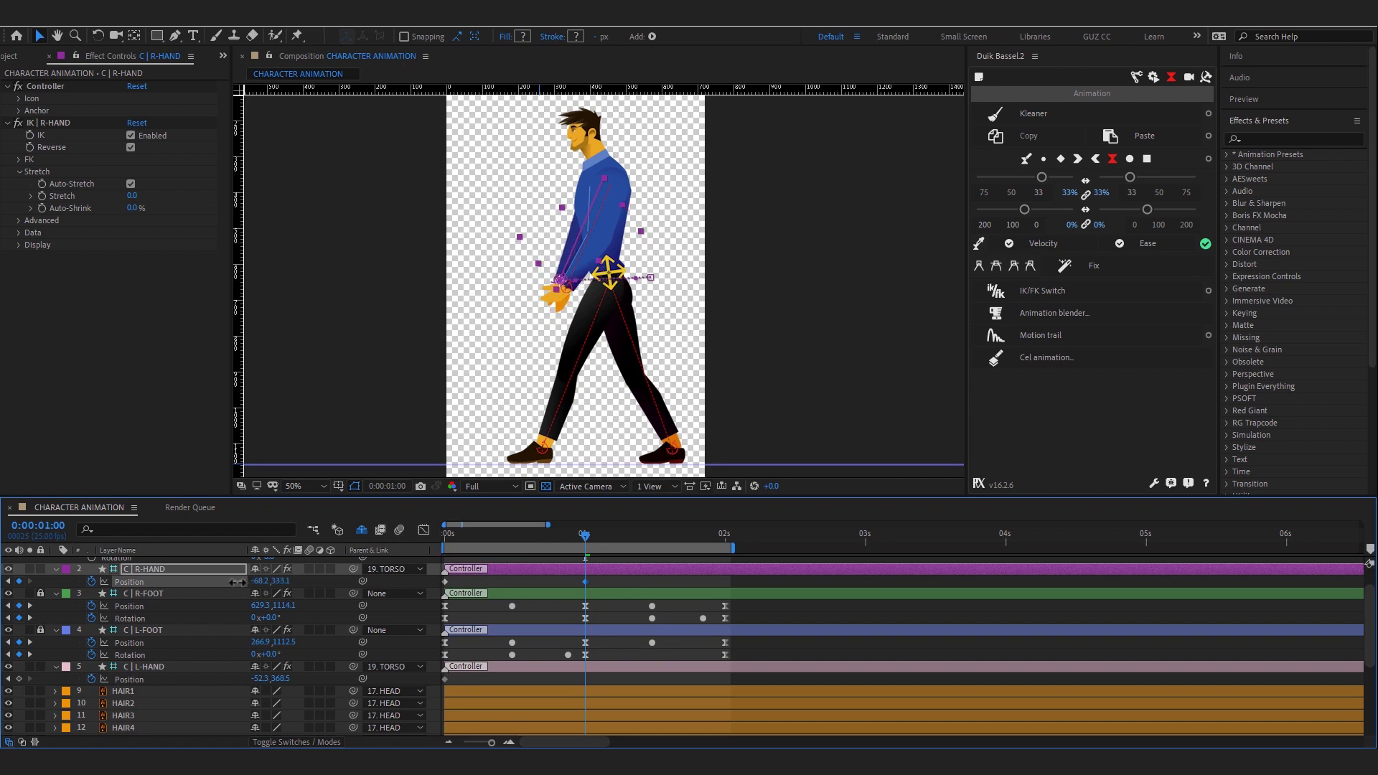
key("shift+r")
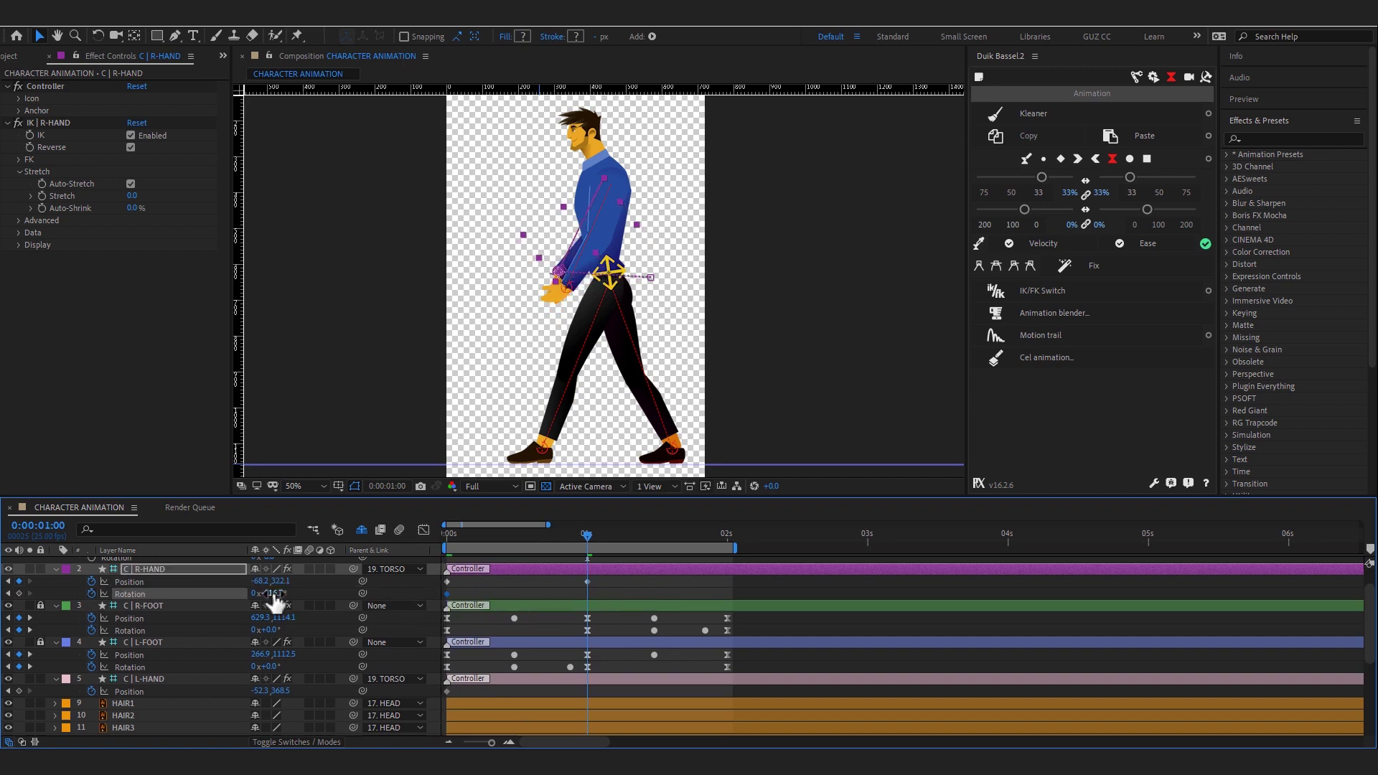
left_click_drag(271, 593, 314, 594)
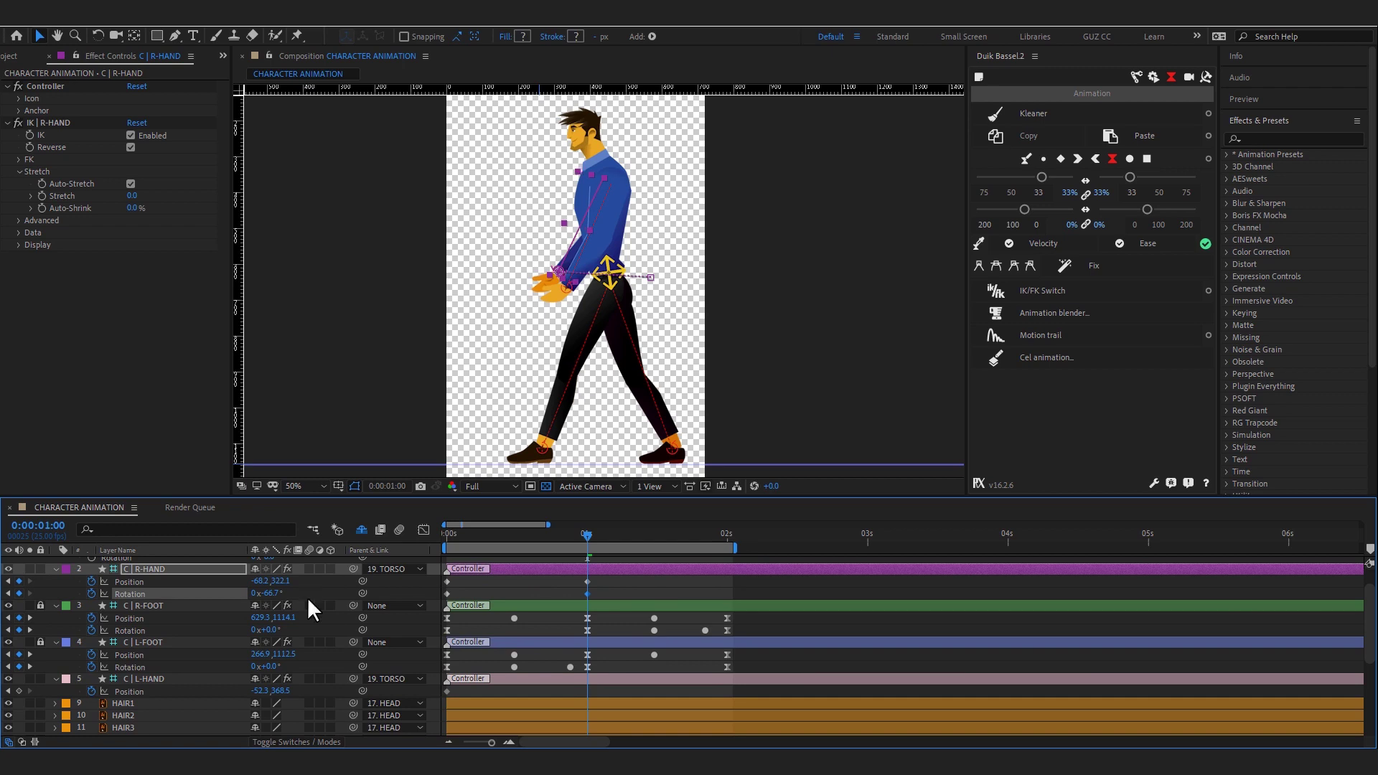
- Copy the right hand's 0s keyframes to 2s to close the loop and check the swing
left_click_drag(662, 534, 716, 535)
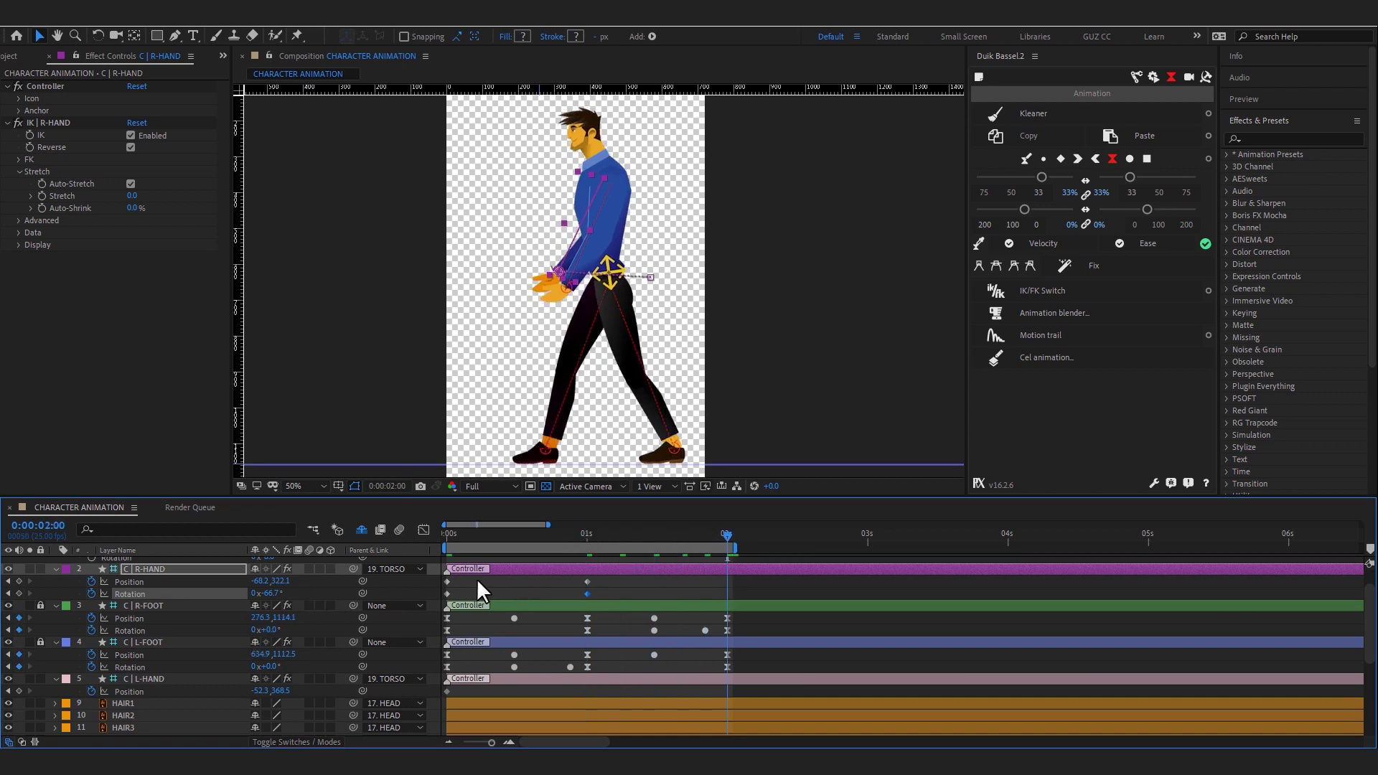
left_click_drag(476, 578, 433, 594)
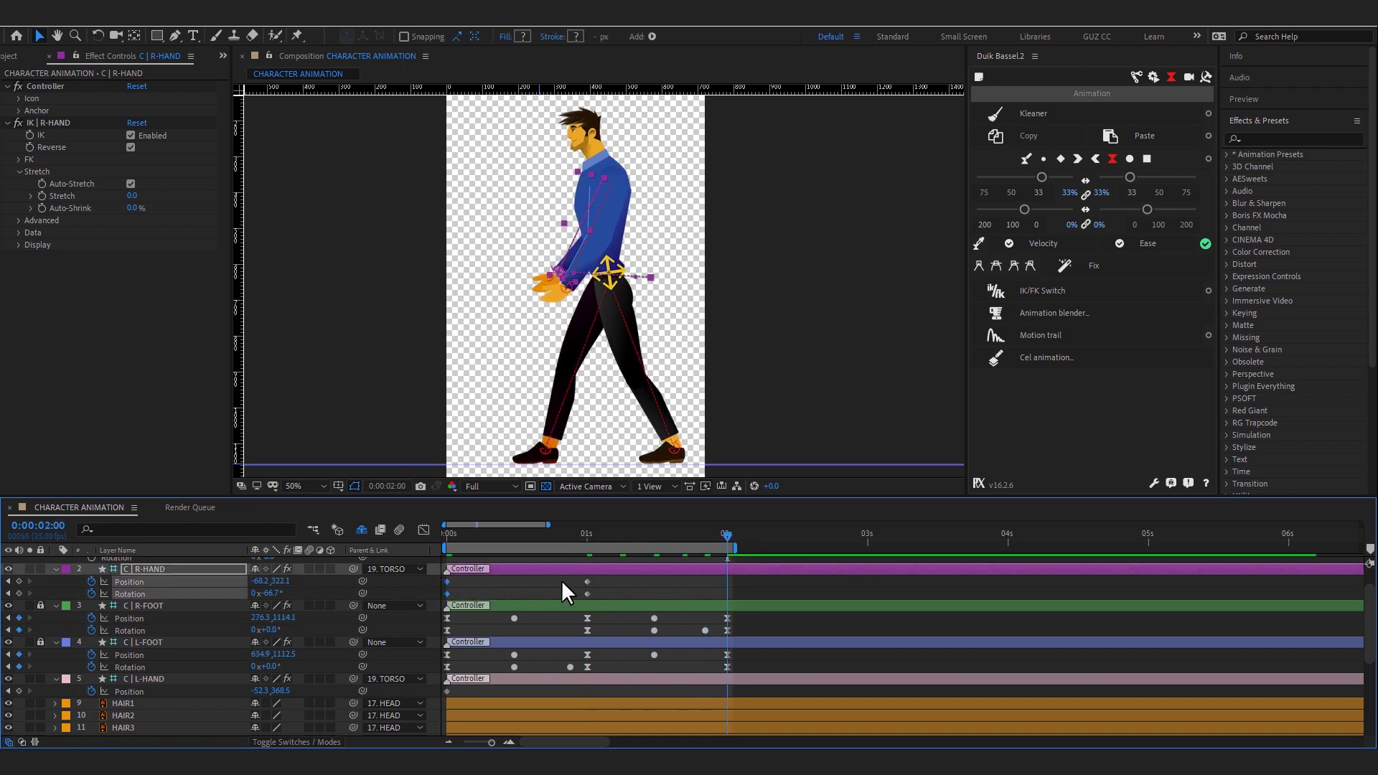
key("ctrl+c")
key("ctrl+v")
key("Home")
left_click_drag(456, 554, 592, 554)
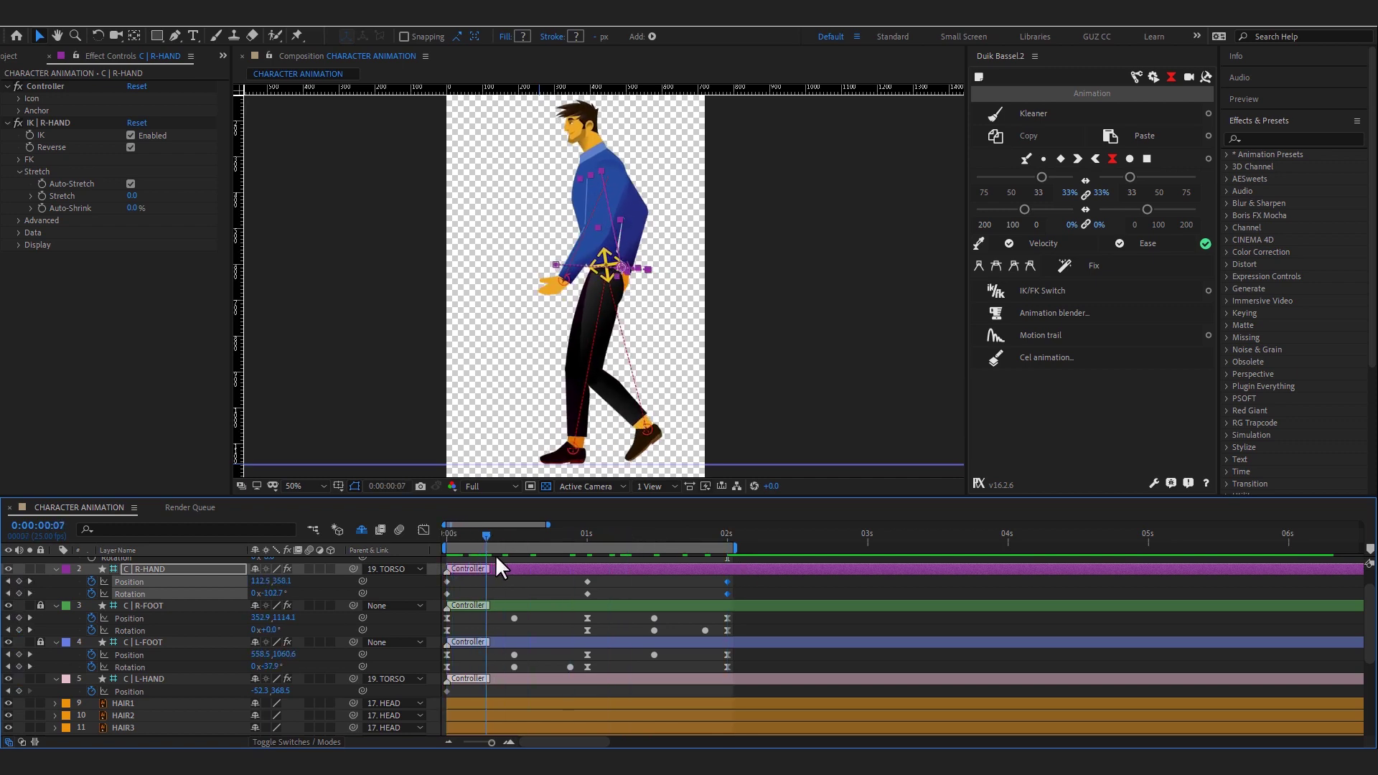
key("Home")
- Reveal the left hand's keyed properties and reposition it at 1s
left_click(192, 679)
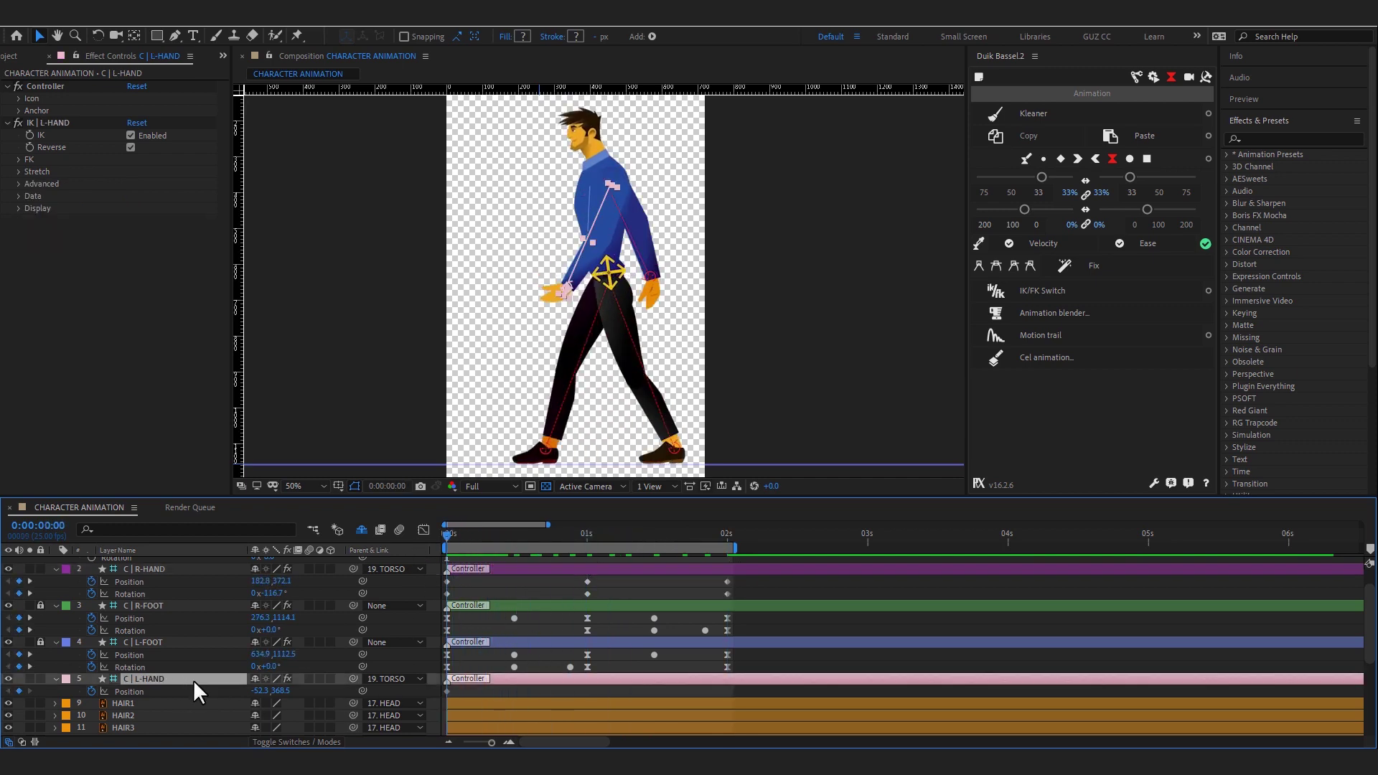
key("u")
left_click(102, 703)
left_click(587, 542)
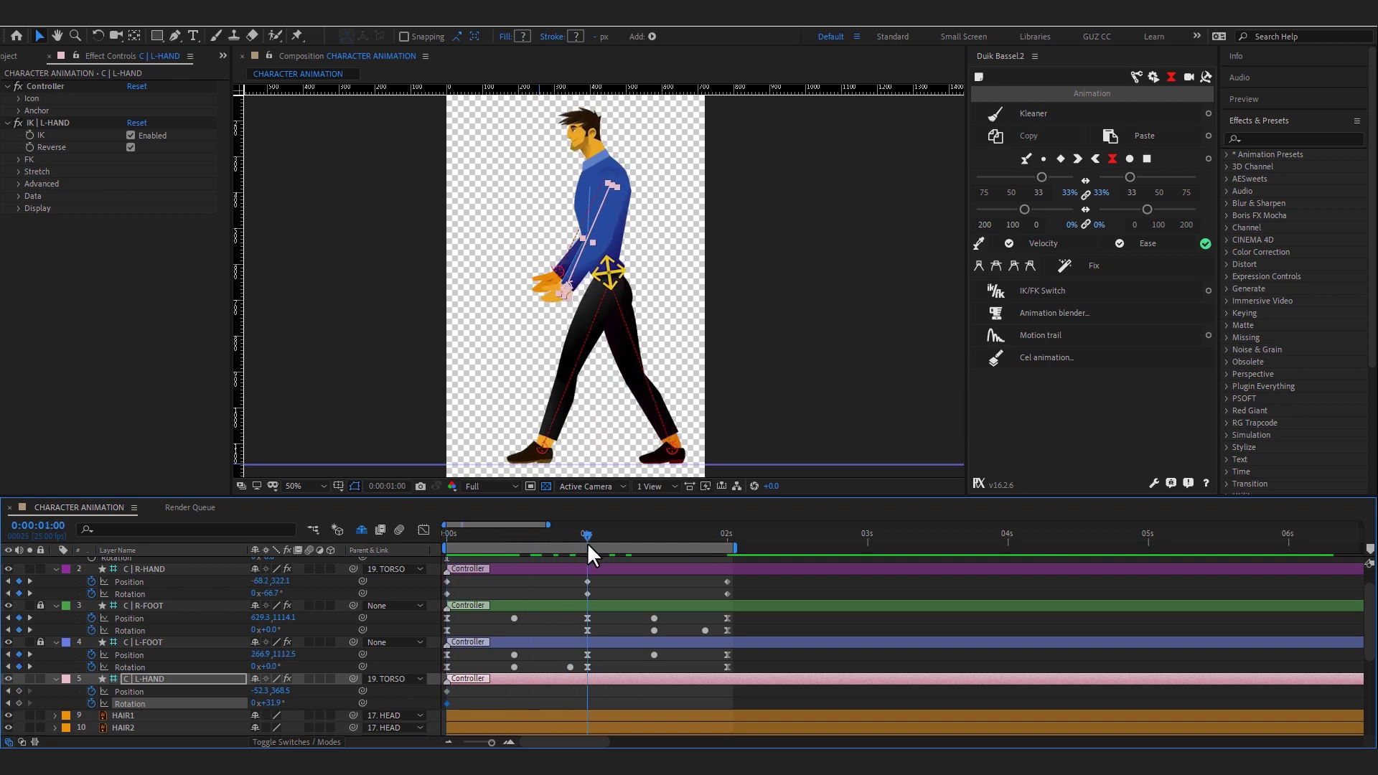
mouse_move(260, 691)
left_mouse_down()
mouse_move(357, 704)
mouse_move(311, 688)
mouse_move(321, 686)
mouse_move(220, 709)
mouse_move(269, 690)
left_mouse_up()
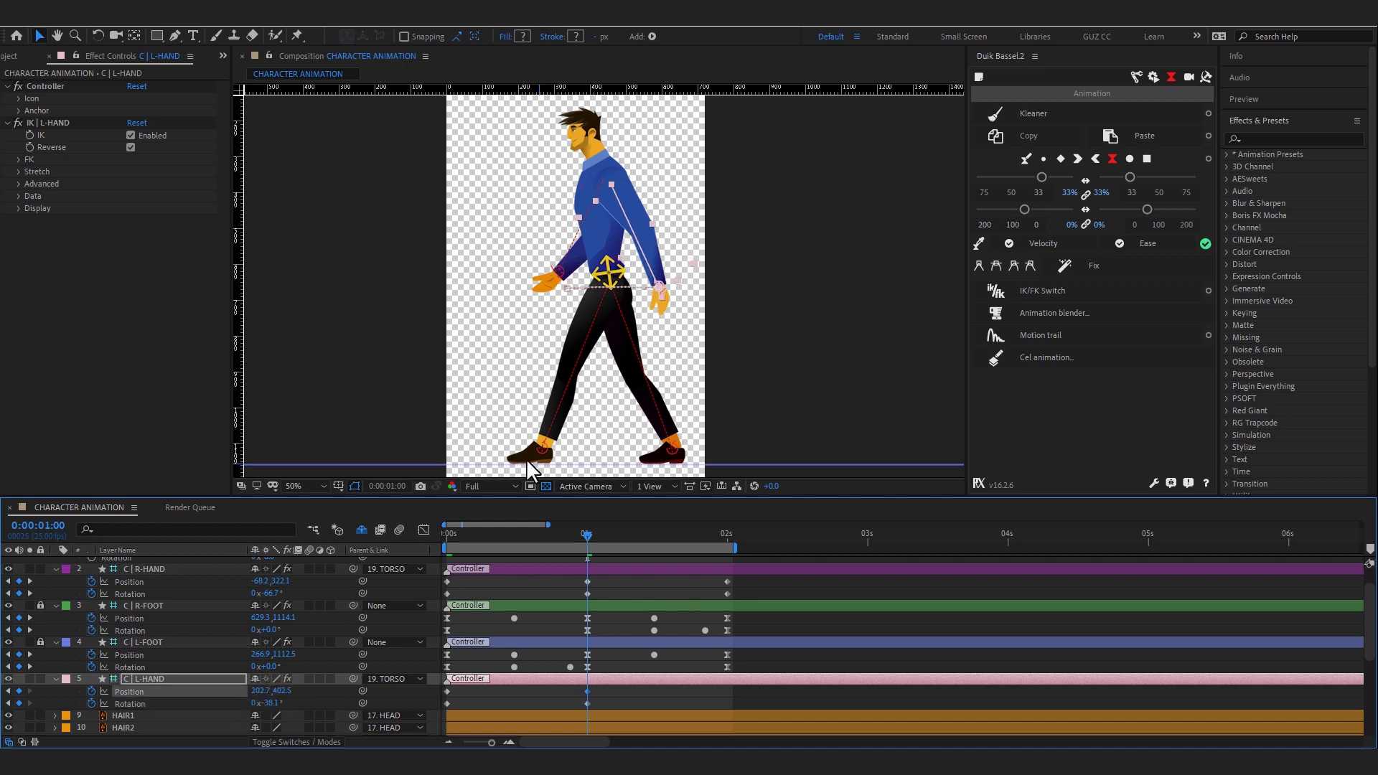
- Paste the left hand's starting keys at 2 seconds and preview the walk
left_click_drag(608, 537, 727, 537)
key("ctrl+v")
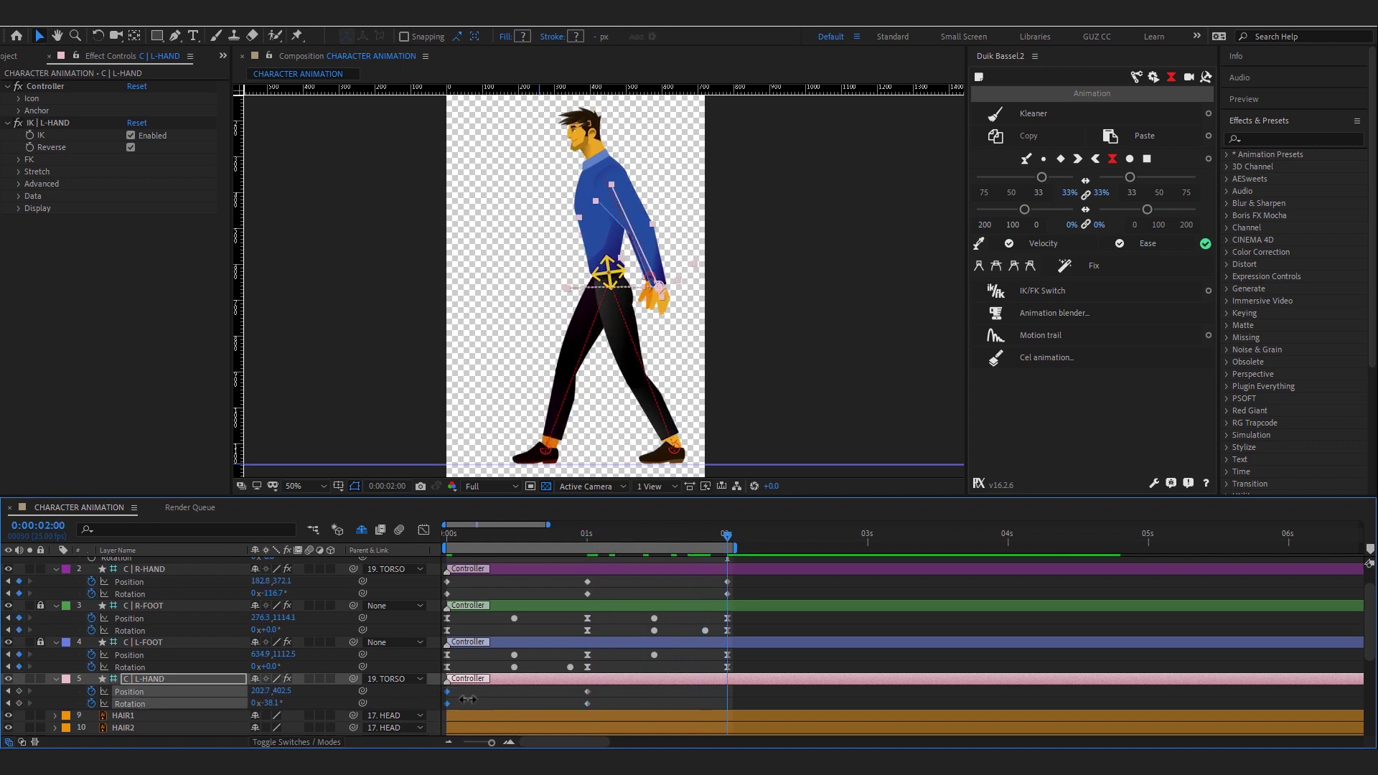
left_click(767, 690)
key("space")
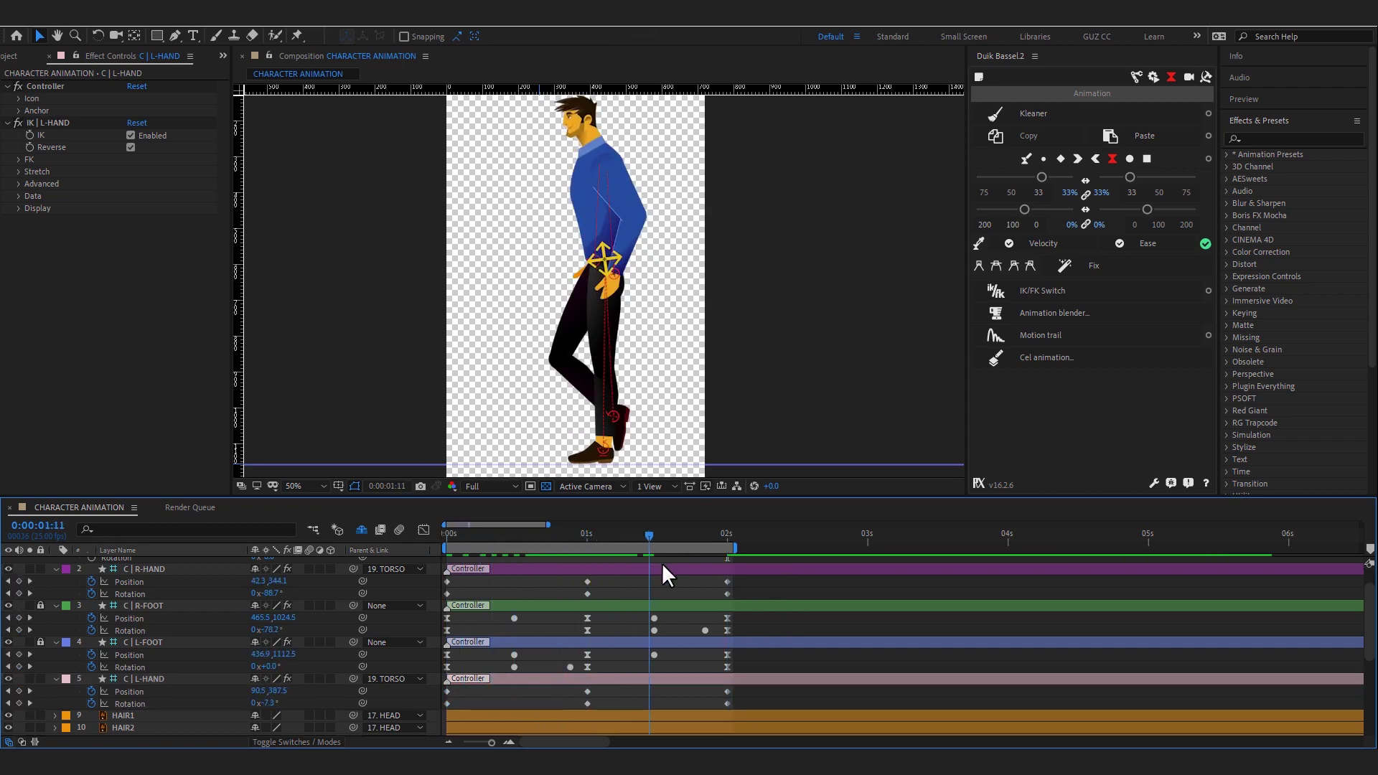
- Apply Easy Ease to all left and right hand keyframes and play back the cycle
left_click_drag(735, 709, 440, 686)
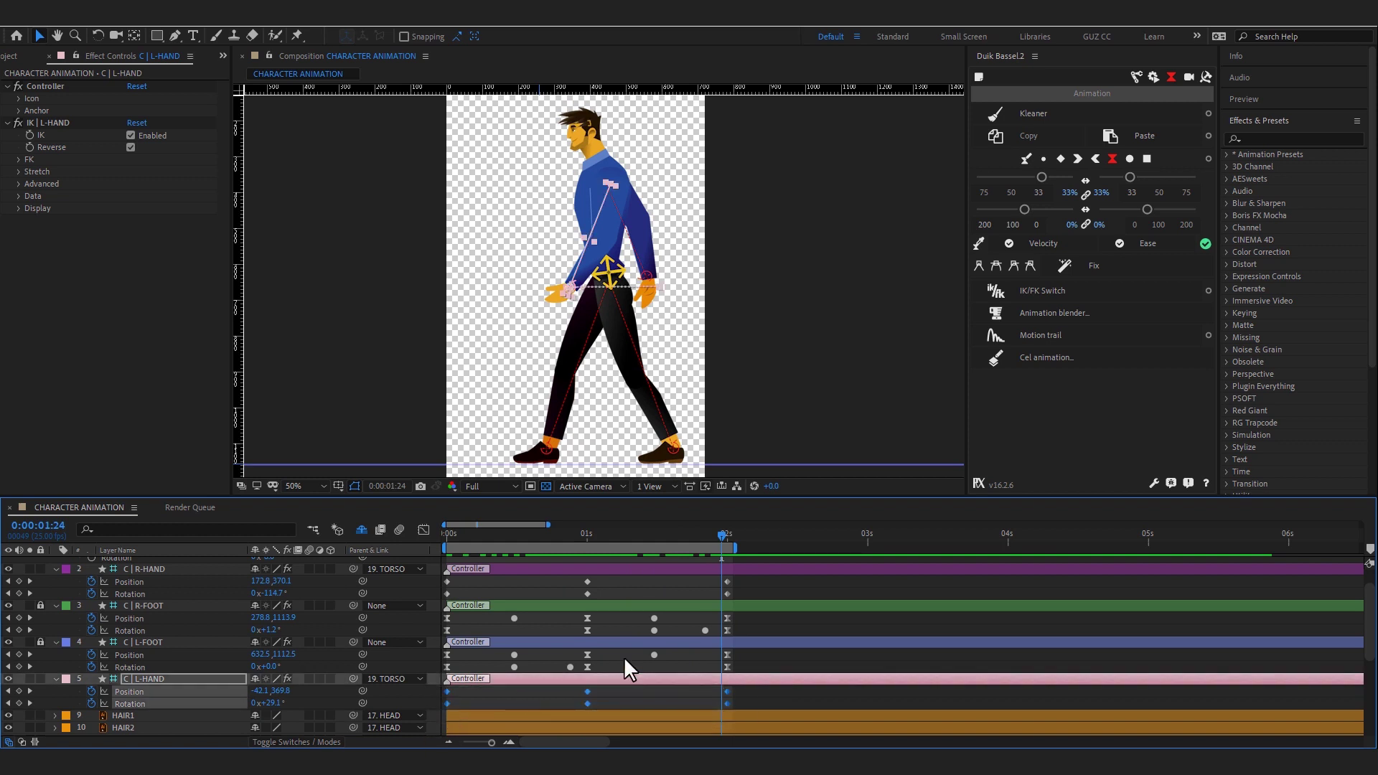
left_click_drag(735, 598, 439, 577)
left_click(1113, 159)
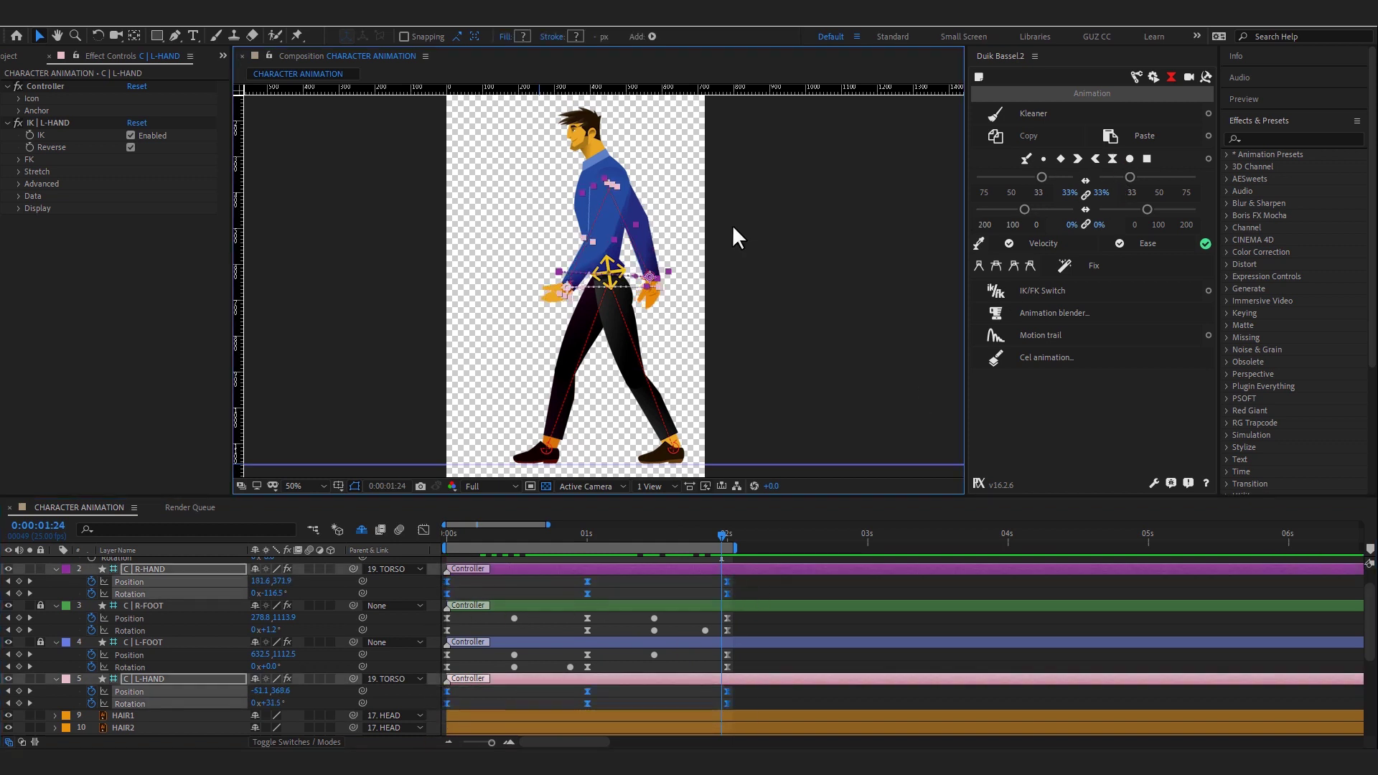
left_click(437, 535)
left_click_drag(472, 533, 592, 537)
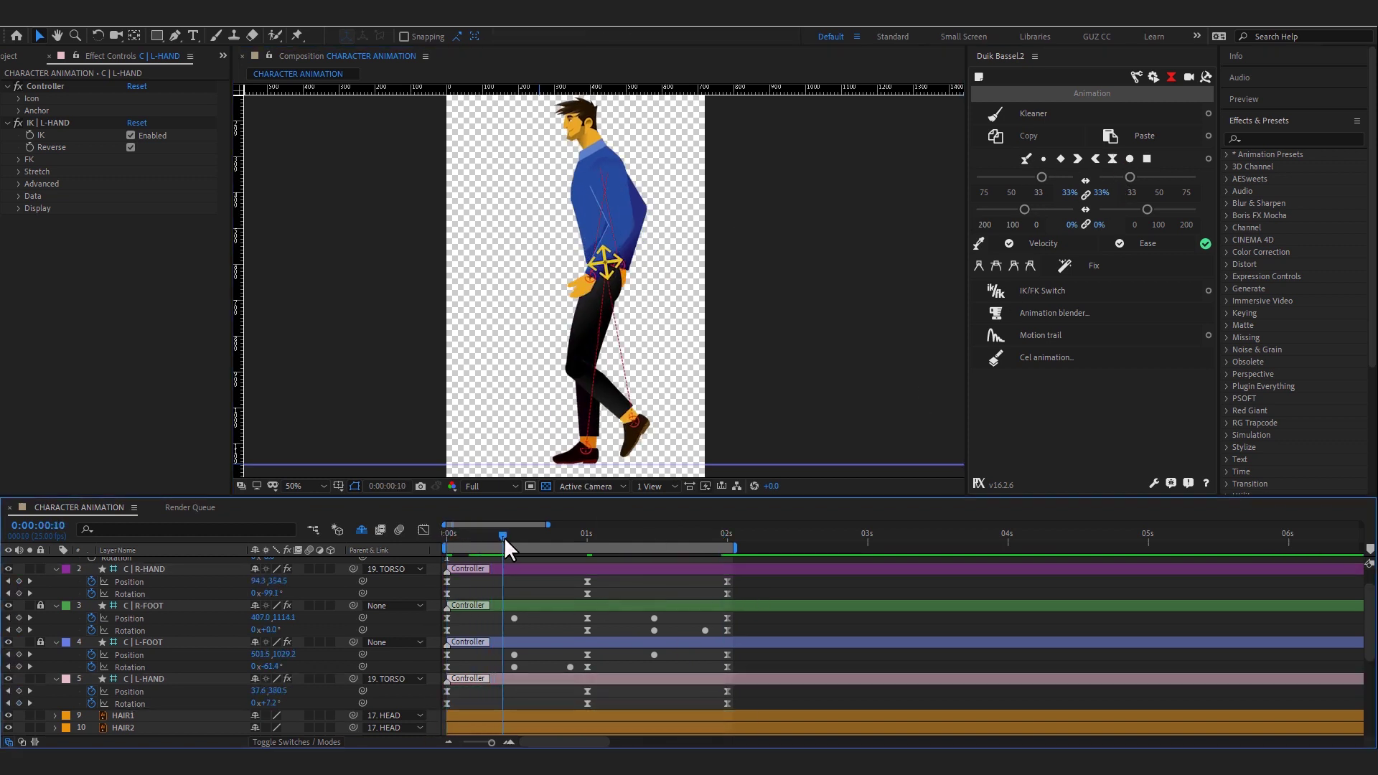
key("space")
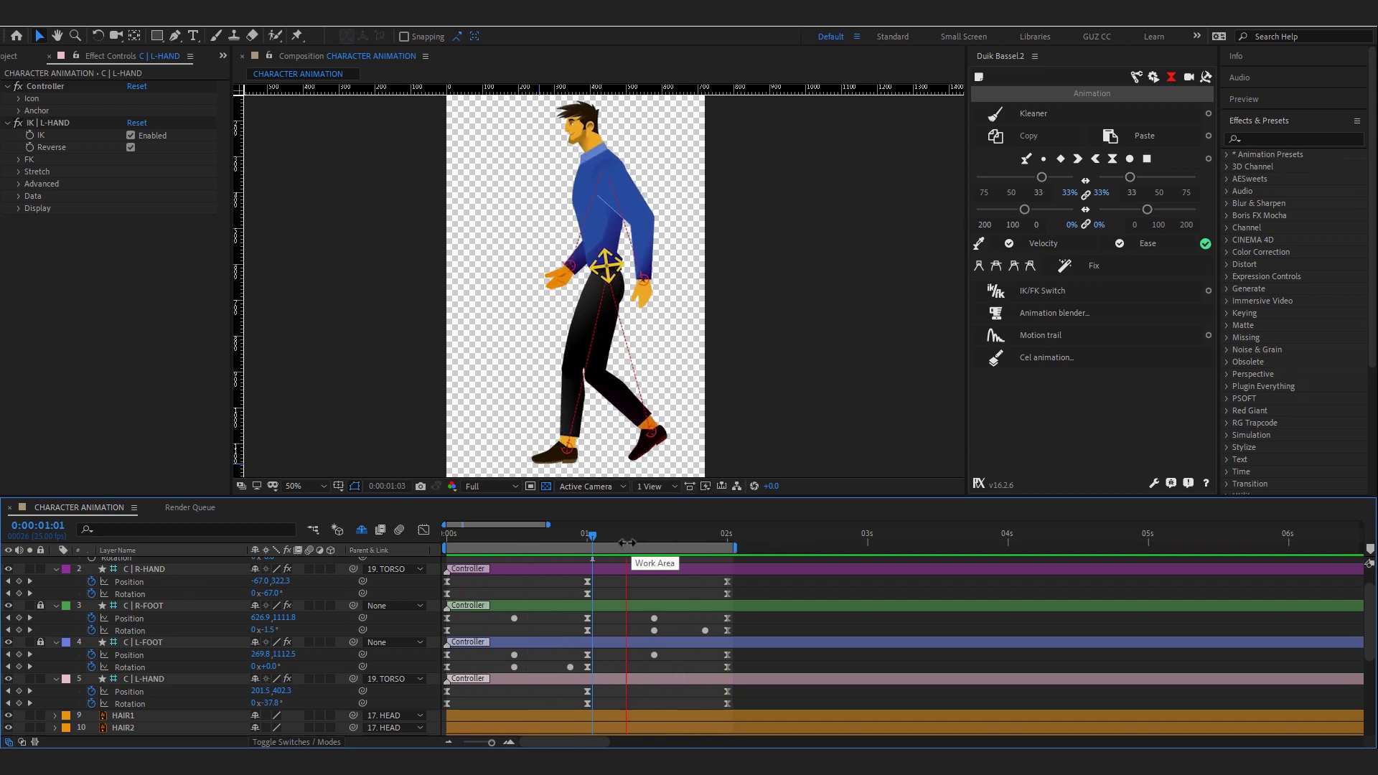
- Stop the preview, go to 1 second, select C | R-HAND's 1s Position key and solo it
key("space")
left_click(423, 530)
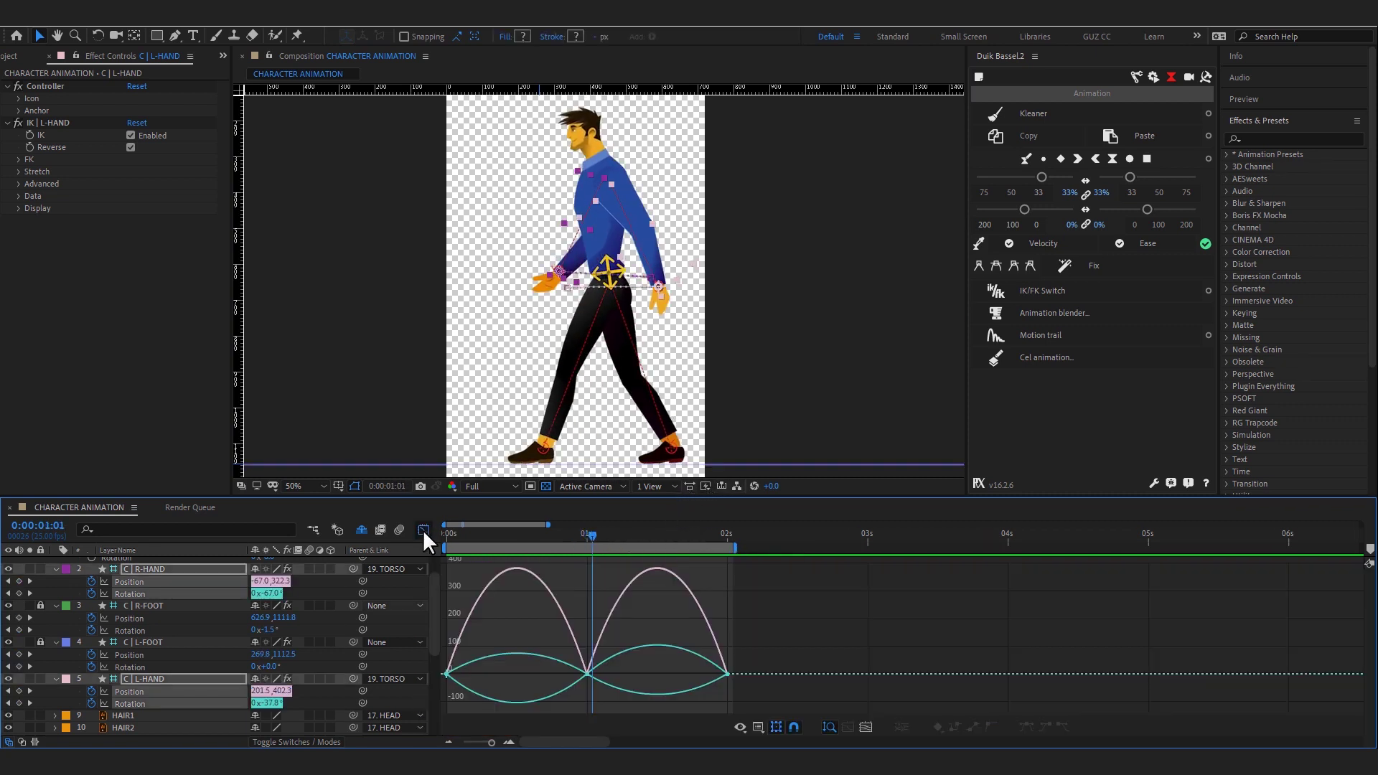
left_click(424, 530)
left_click(622, 575)
left_click(582, 534)
left_click(587, 535)
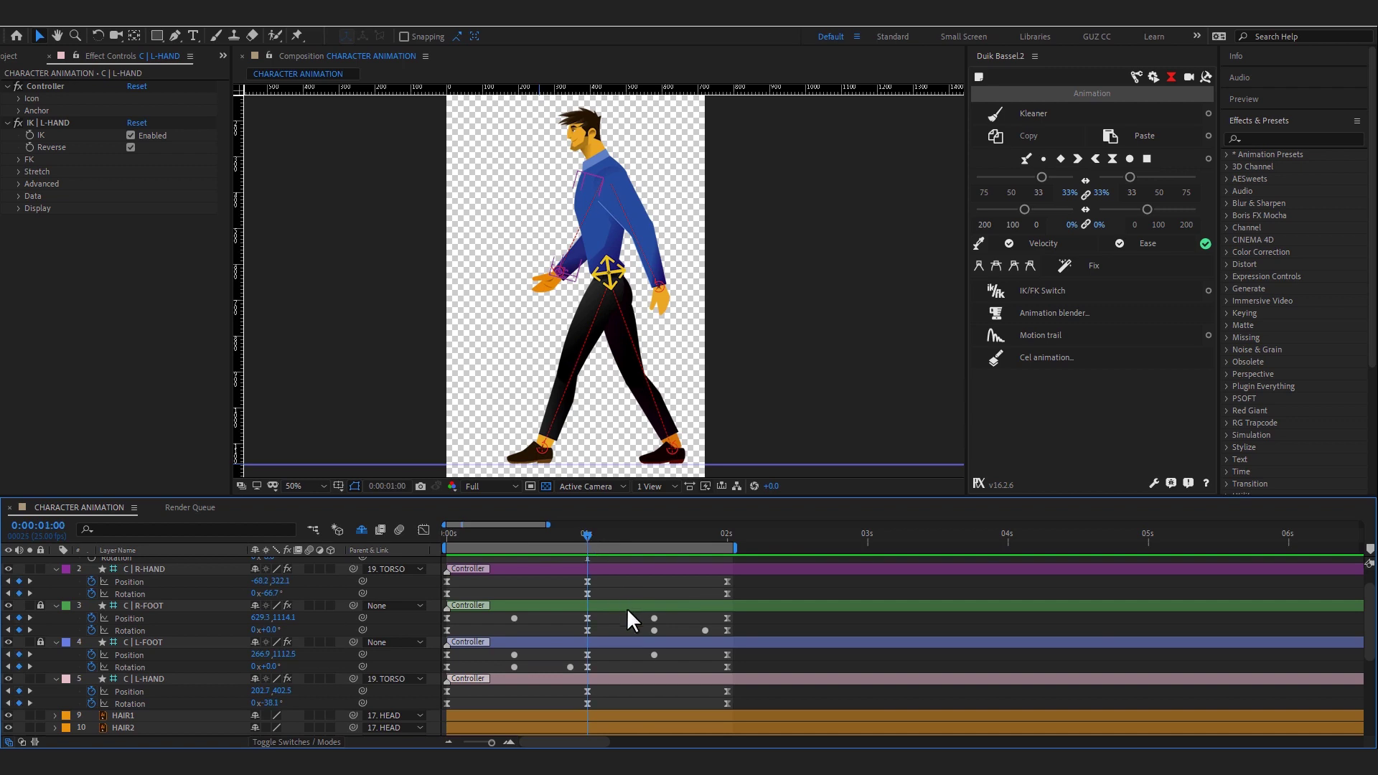
left_click(143, 568)
left_click(587, 581)
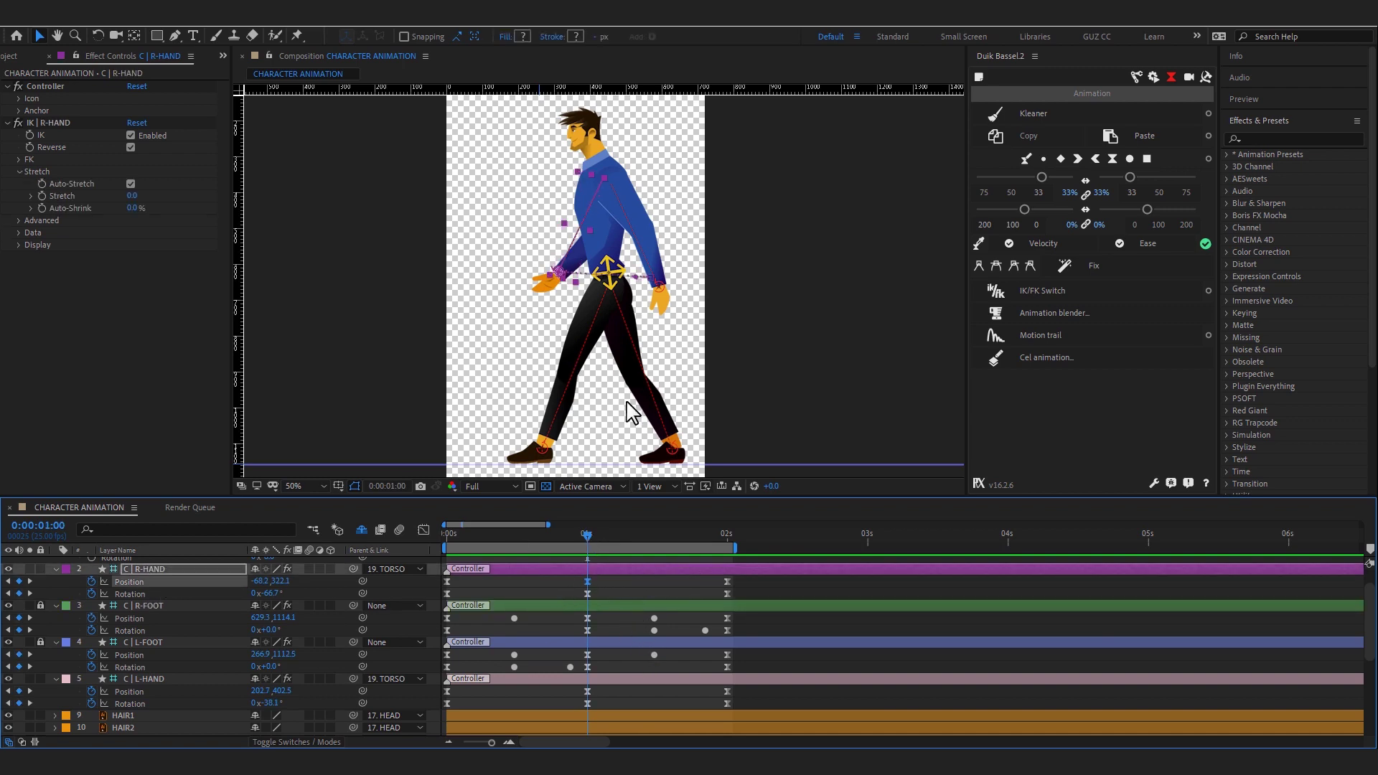
key("period")
key("period")
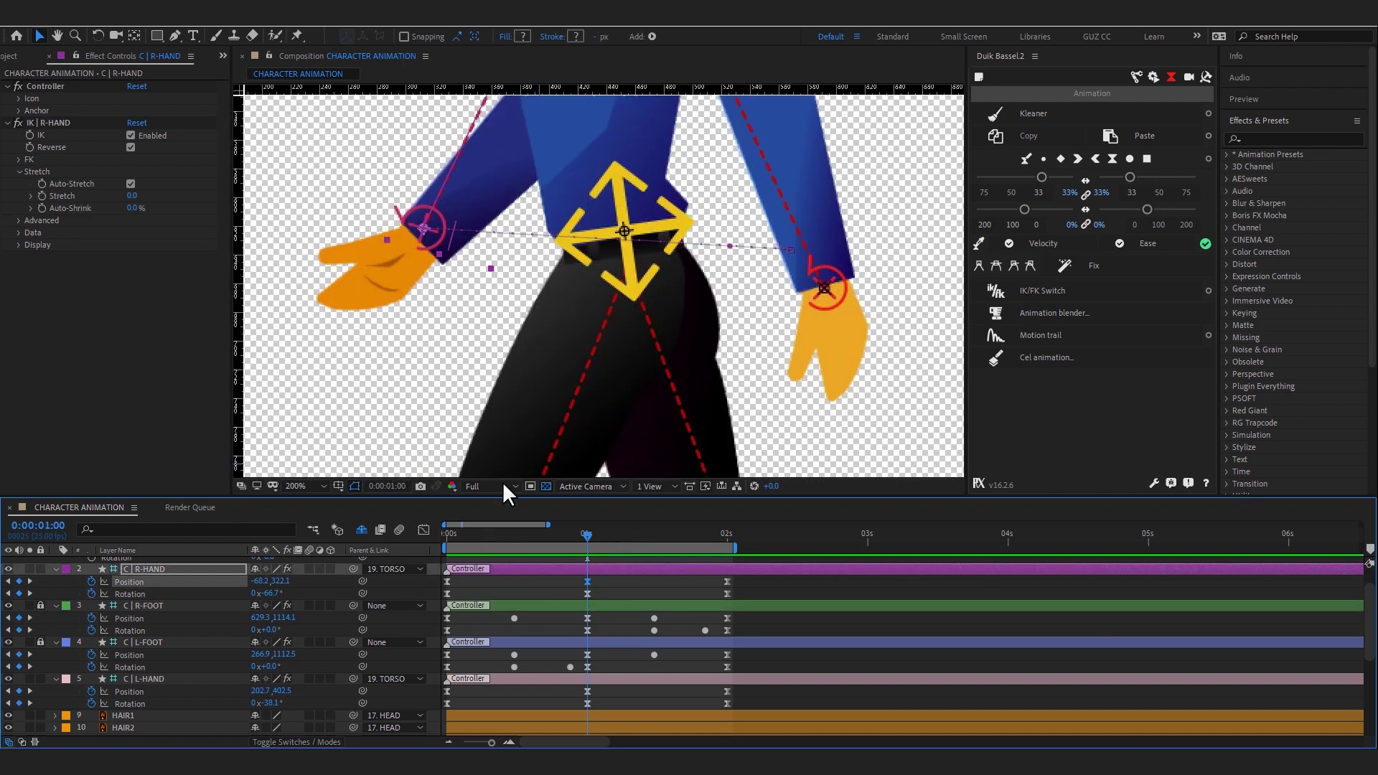
left_click(463, 567)
left_click(31, 568)
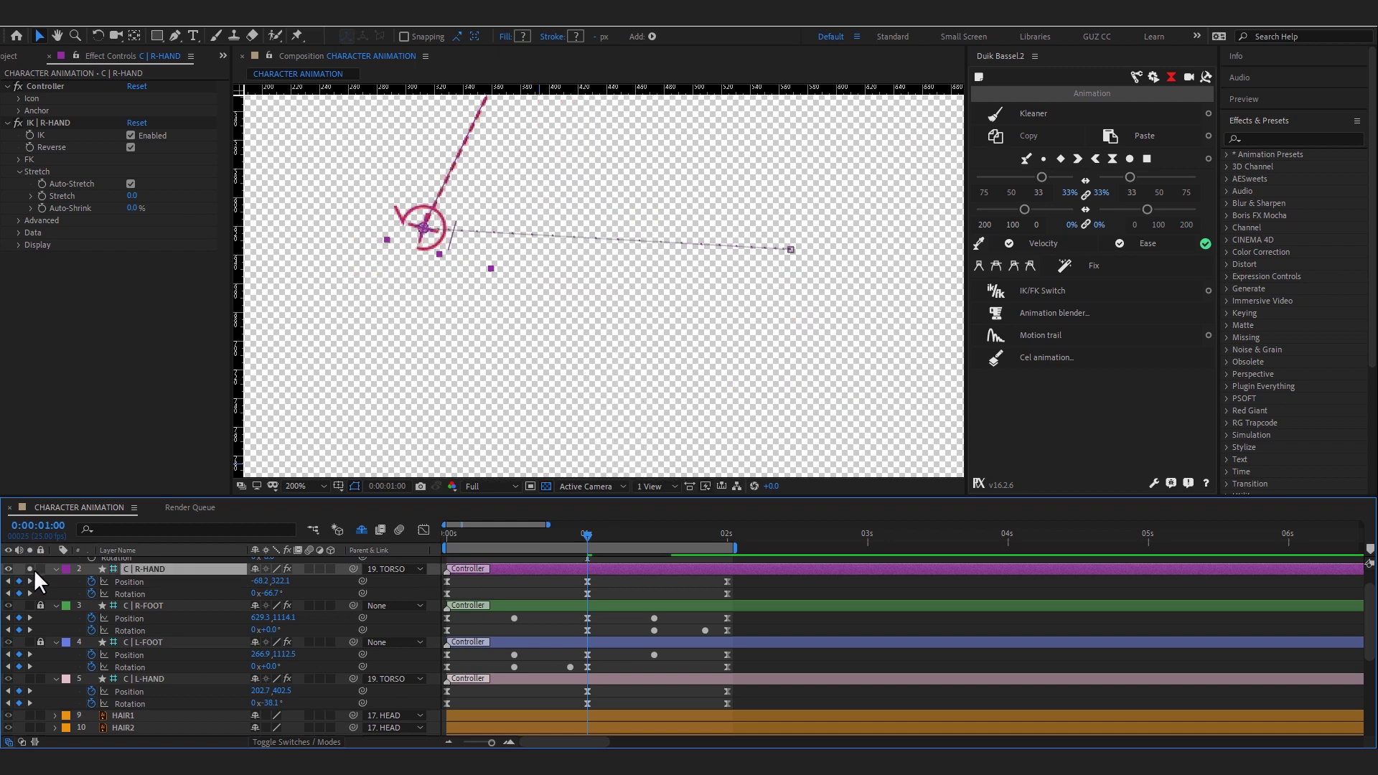
- Pull the 1s and 2s Position keyframes' Bezier handles downward to arc the right hand's path
left_click_drag(727, 251, 678, 329)
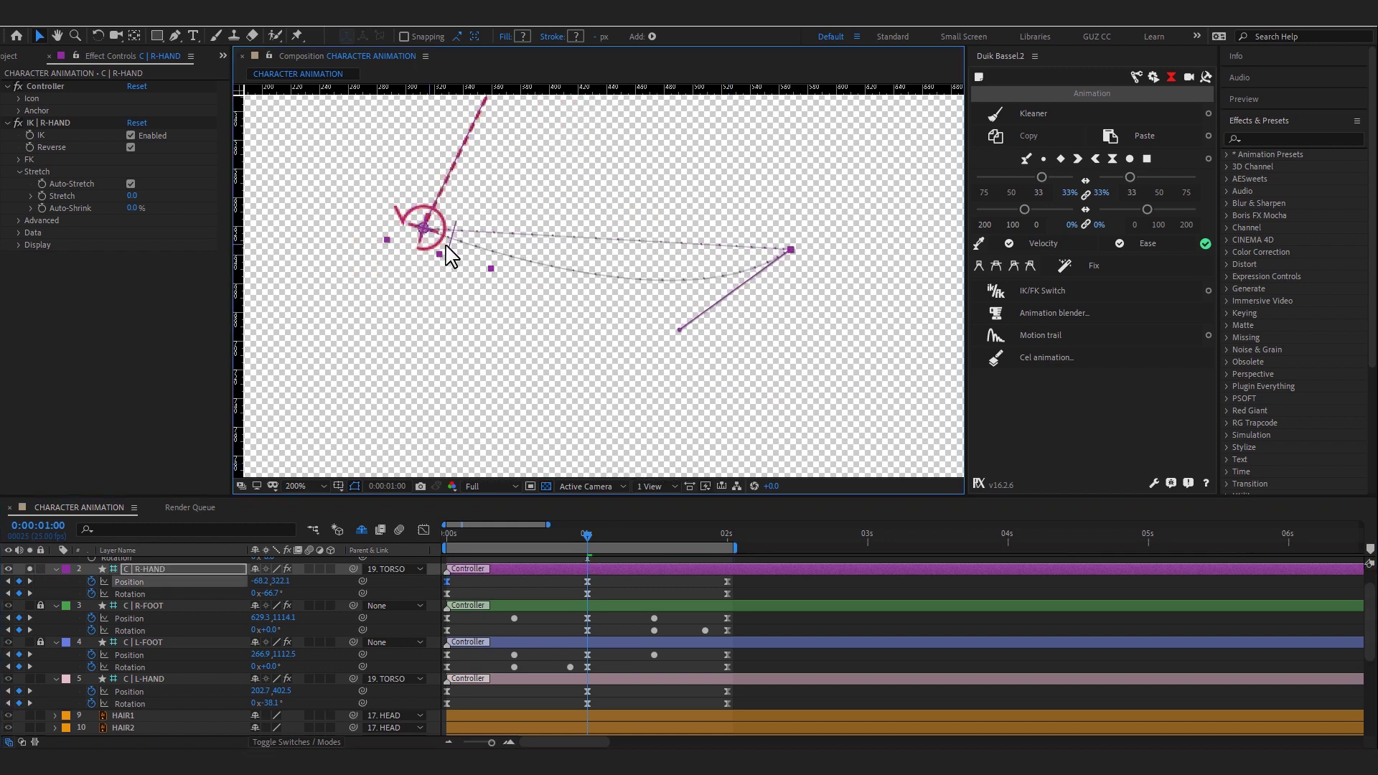
left_click_drag(676, 329, 561, 402)
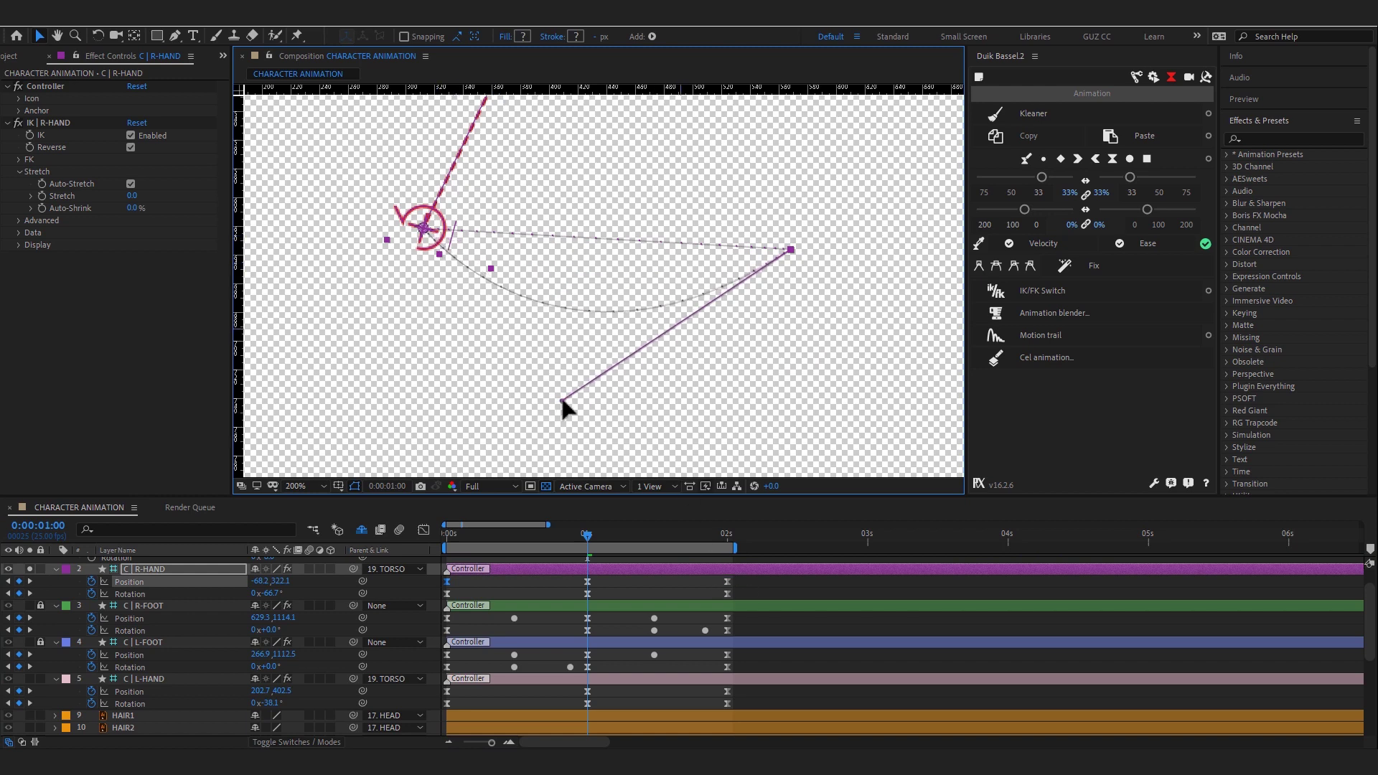
left_click(727, 581)
left_click_drag(739, 267, 566, 399)
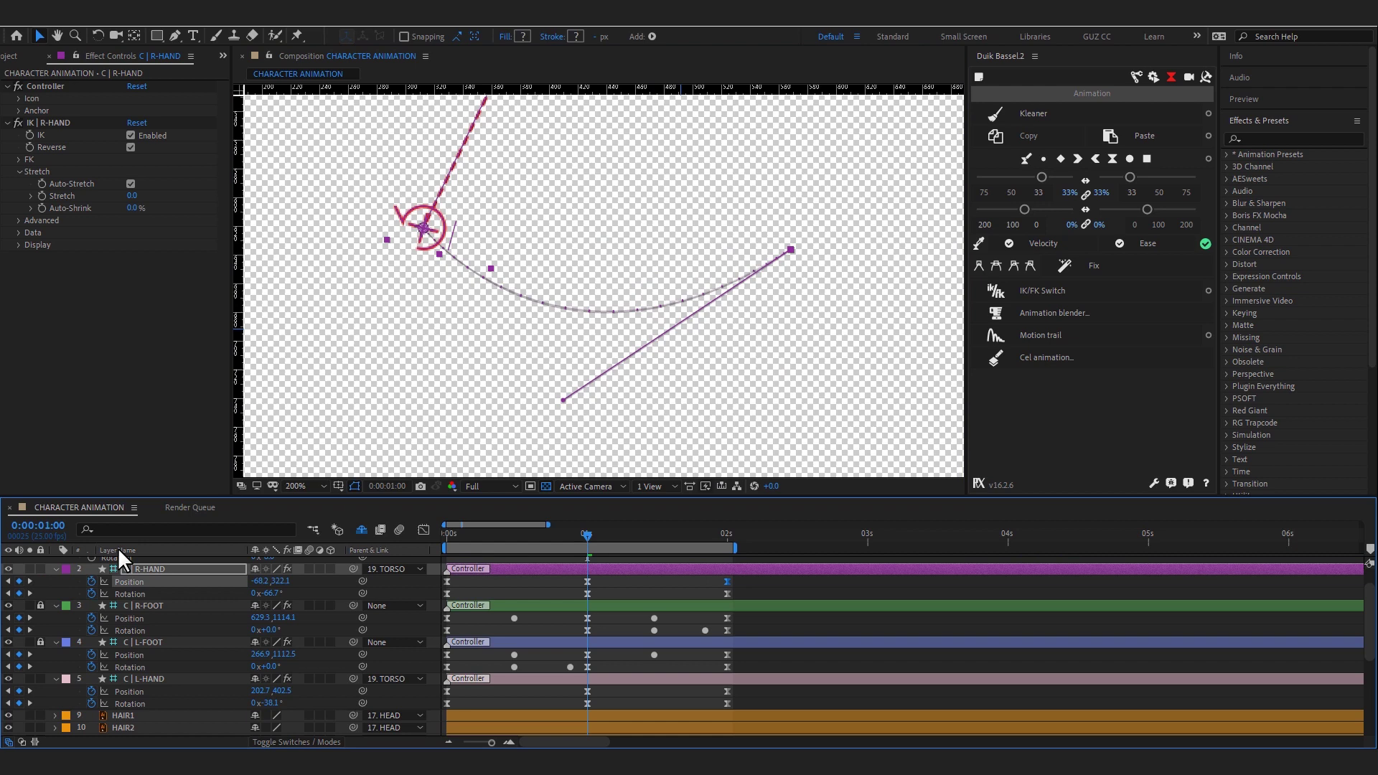
- Return to the start of the timeline and zoom the viewer back to 100%
mouse_move(587, 534)
left_mouse_down()
mouse_move(452, 535)
mouse_move(580, 554)
left_mouse_up()
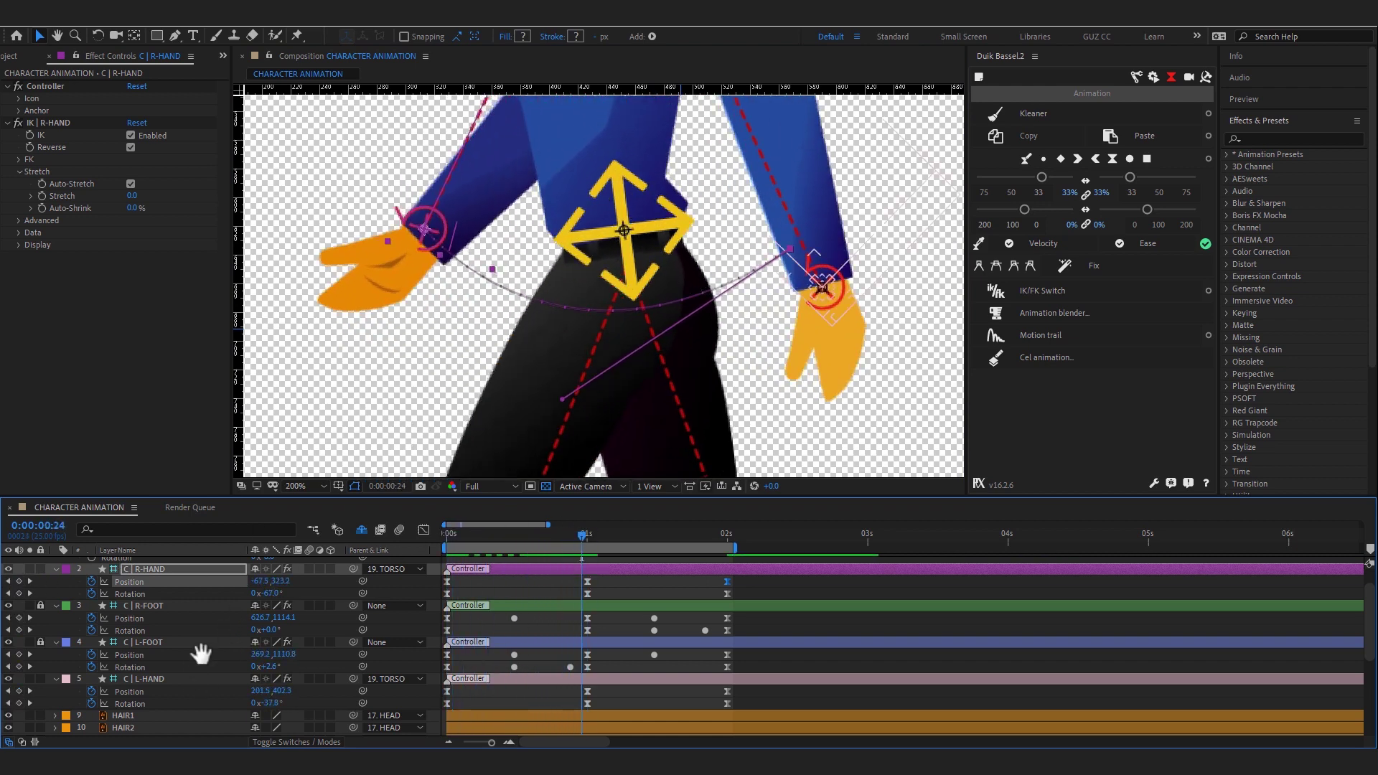
scroll(205, 660, "down", 2)
scroll(215, 689, "up", 4)
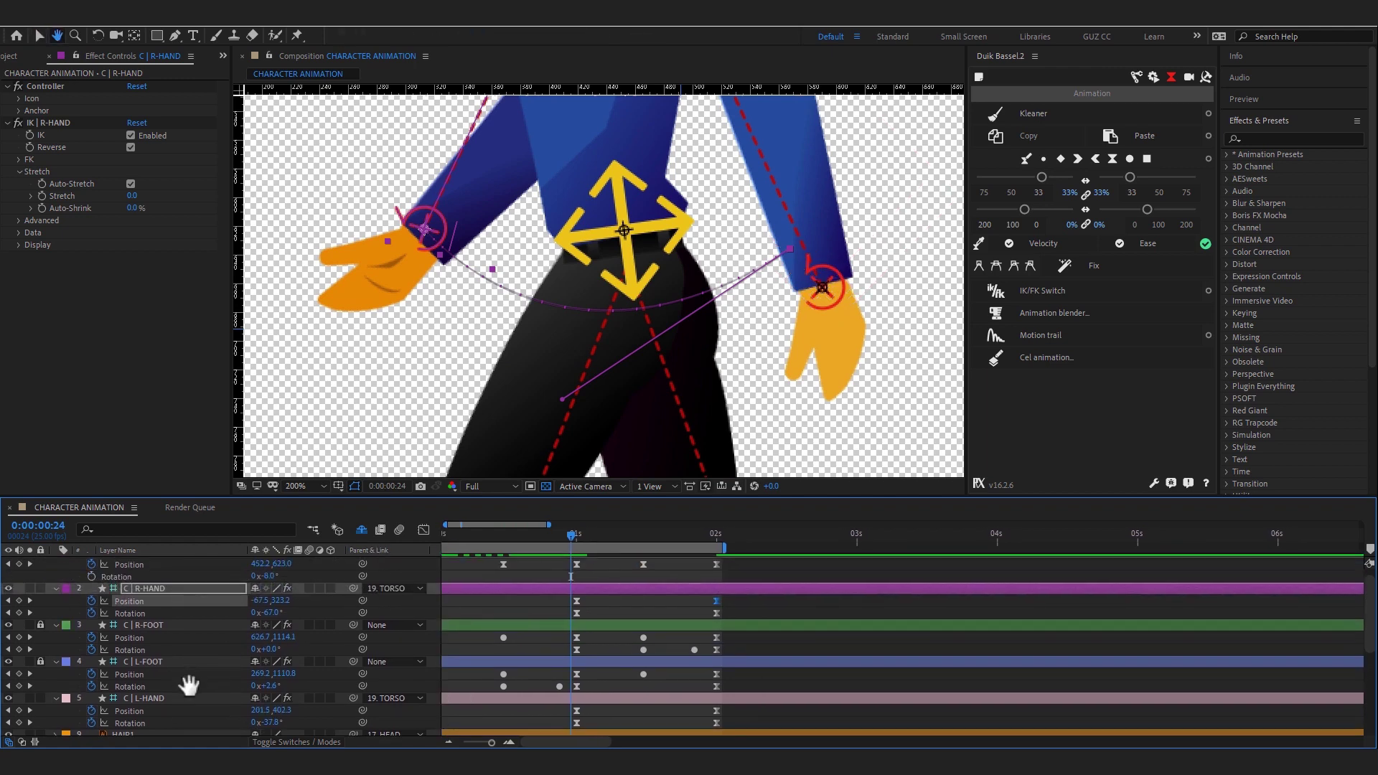
left_click_drag(698, 393, 776, 451)
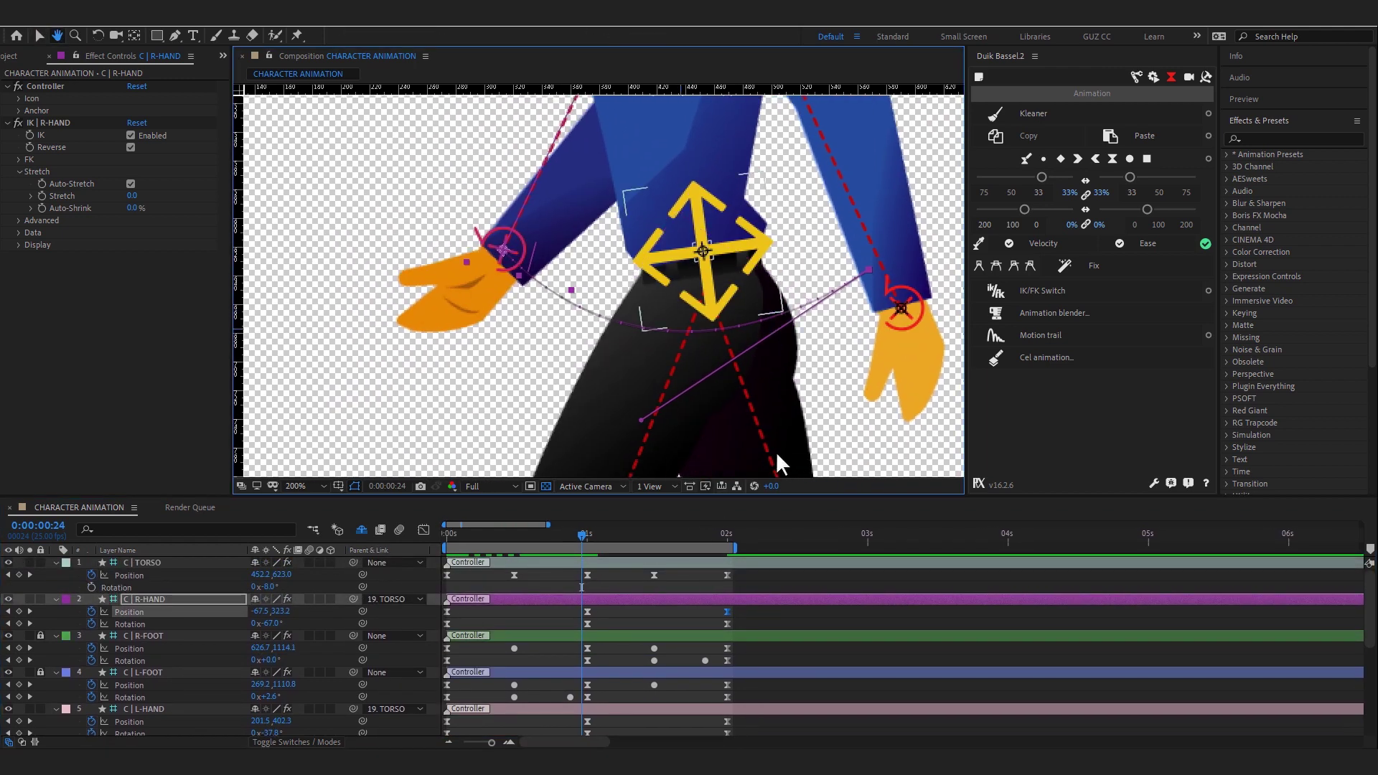
key("comma")
left_click_drag(839, 294, 835, 282)
scroll(200, 624, "down", 6)
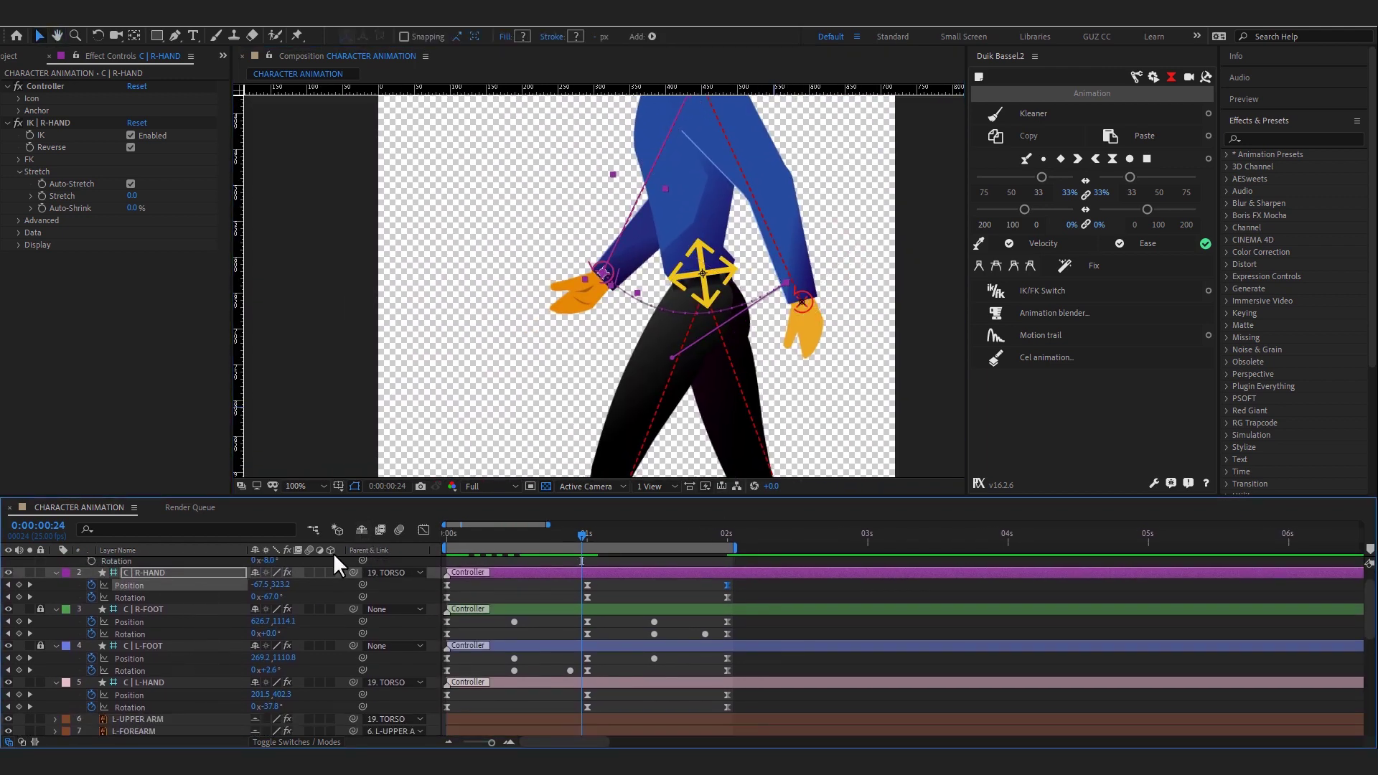
scroll(195, 595, "down", 4)
scroll(165, 631, "down", 5)
scroll(147, 660, "down", 3)
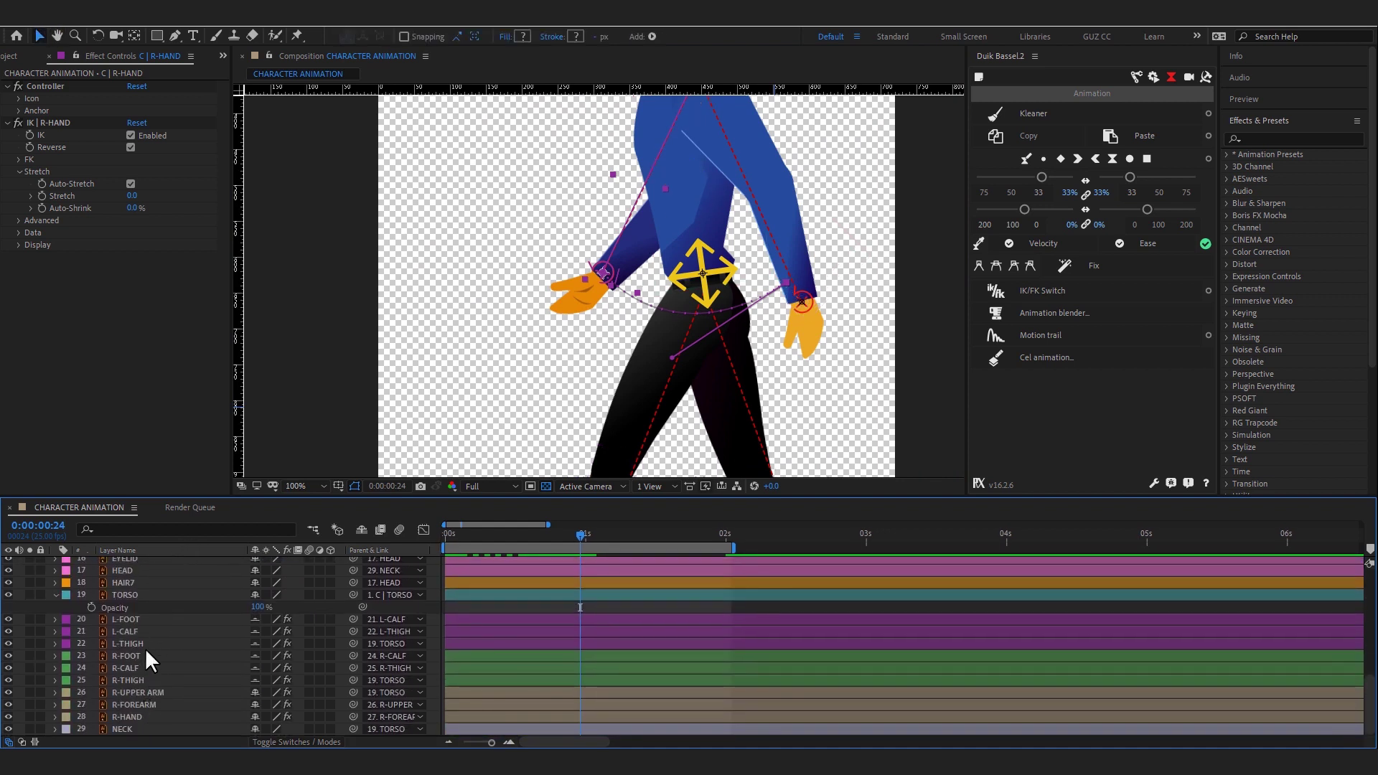
- Solo the right arm layers, R-UPPER ARM through R-HAND
left_click(152, 692)
left_click(138, 718)
left_click(150, 692, "shift")
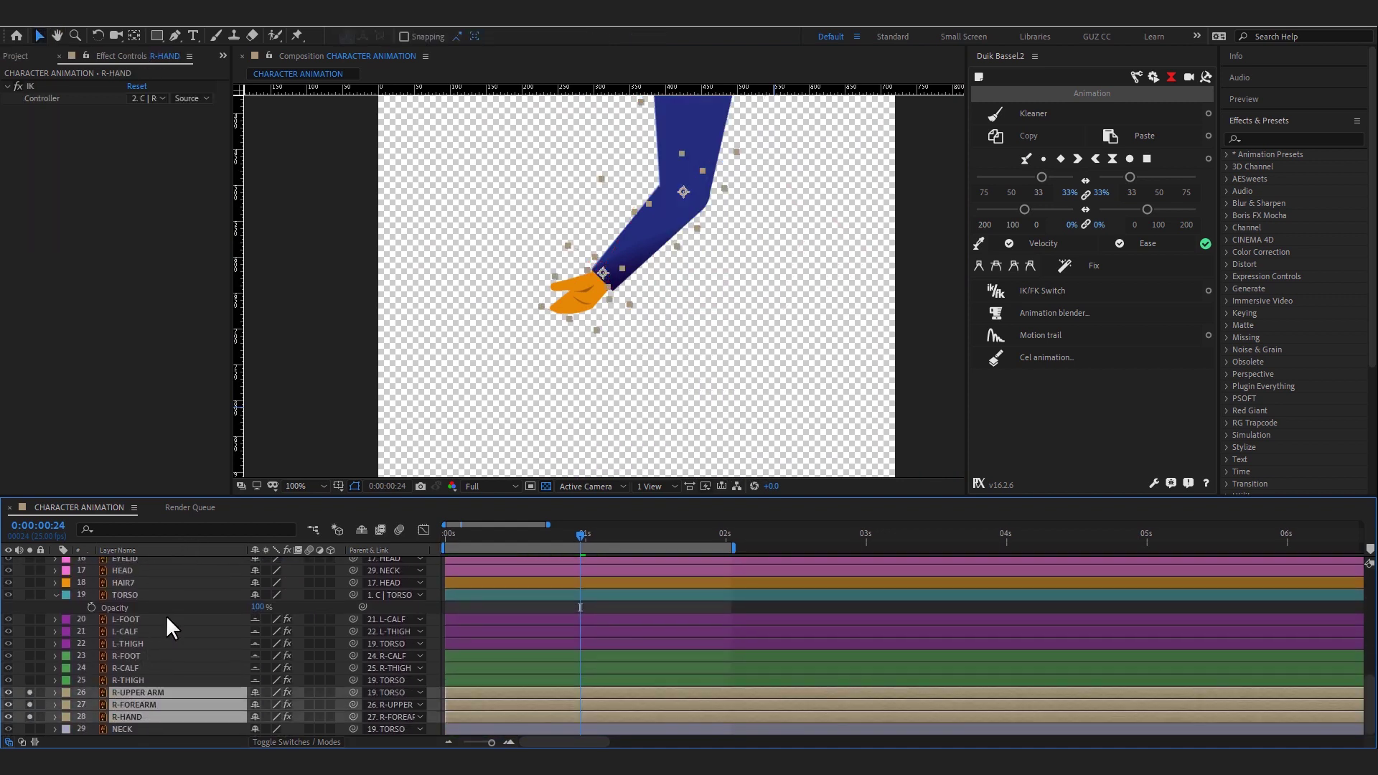
scroll(197, 682, "up", 5)
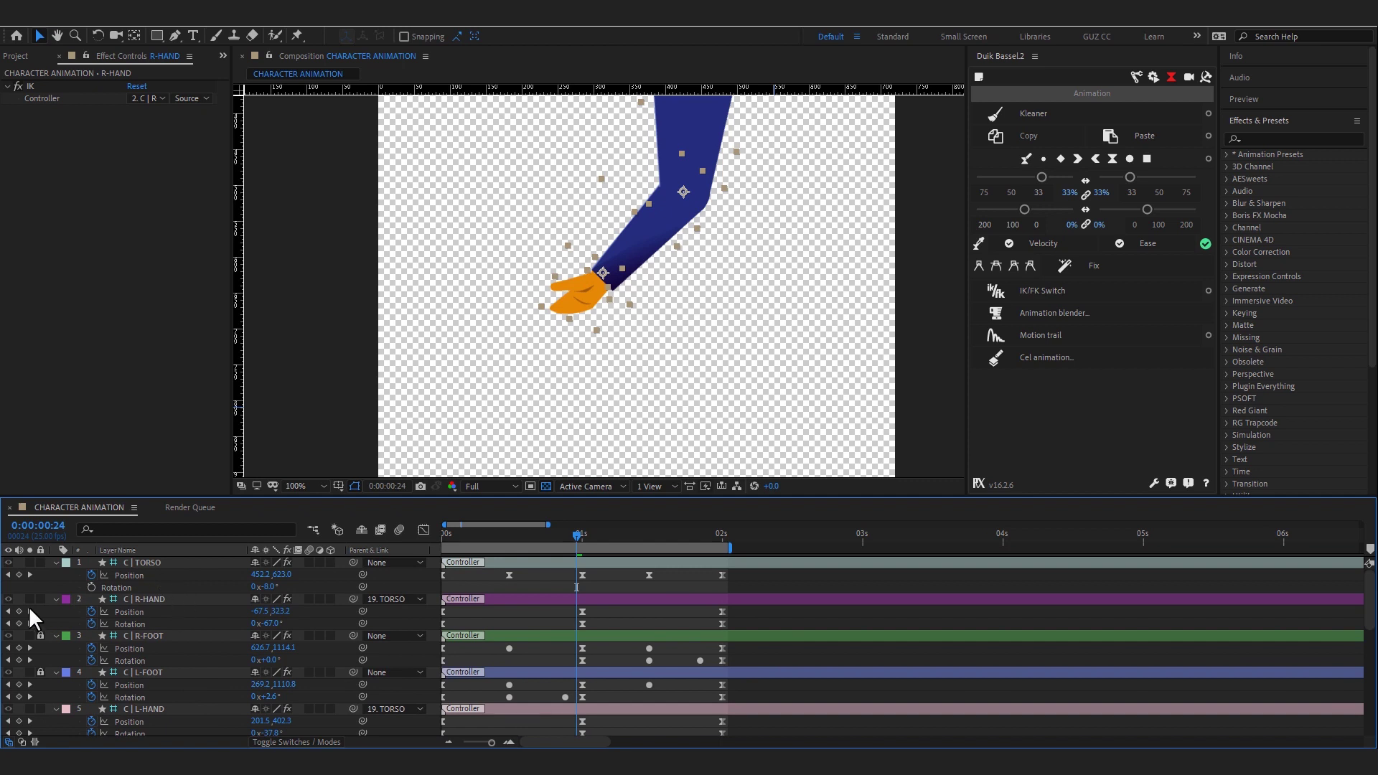
- Raise C | R-HAND to 41.6, 384.5 at 0:13, tweak the 2s key's tangent, and preview
mouse_move(472, 535)
left_mouse_down()
mouse_move(587, 518)
mouse_move(447, 534)
mouse_move(520, 539)
left_mouse_up()
left_click(190, 598)
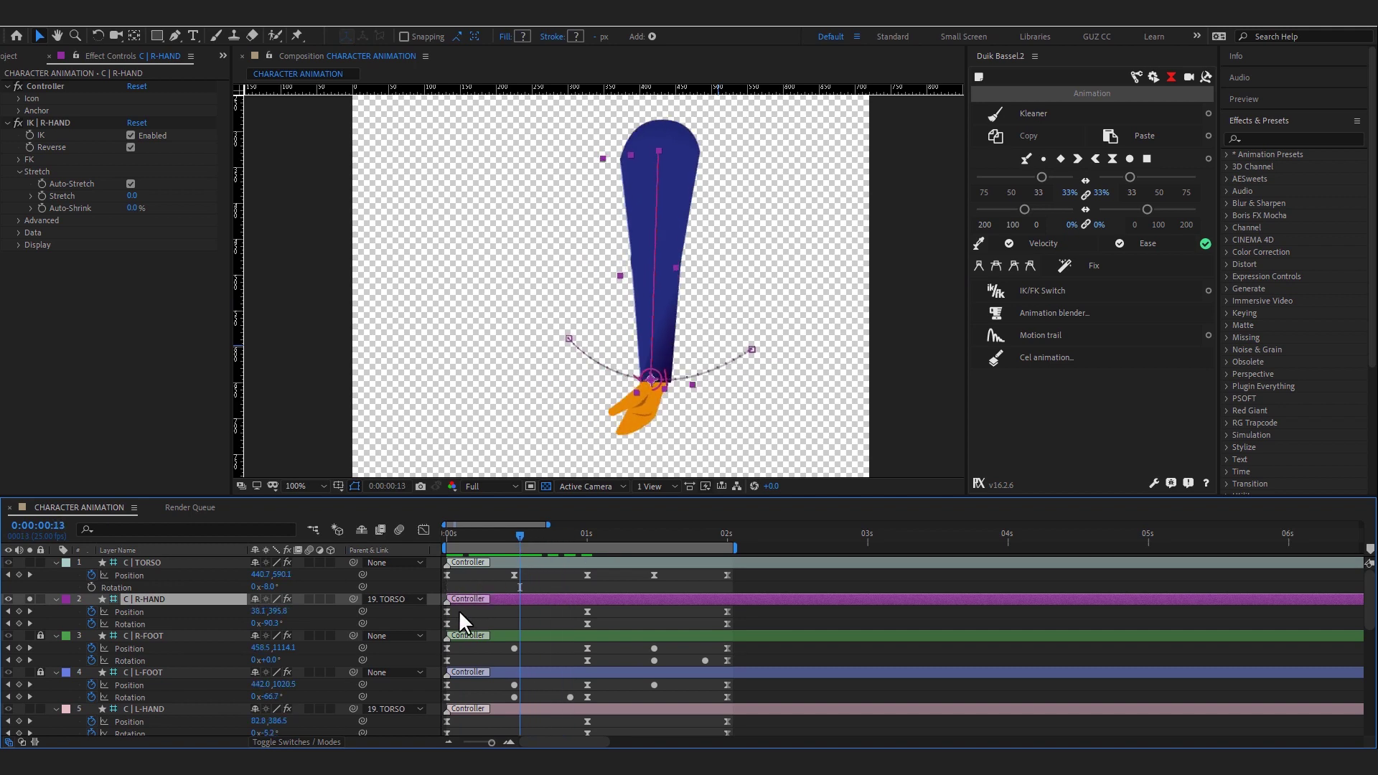
left_click_drag(646, 425, 654, 415)
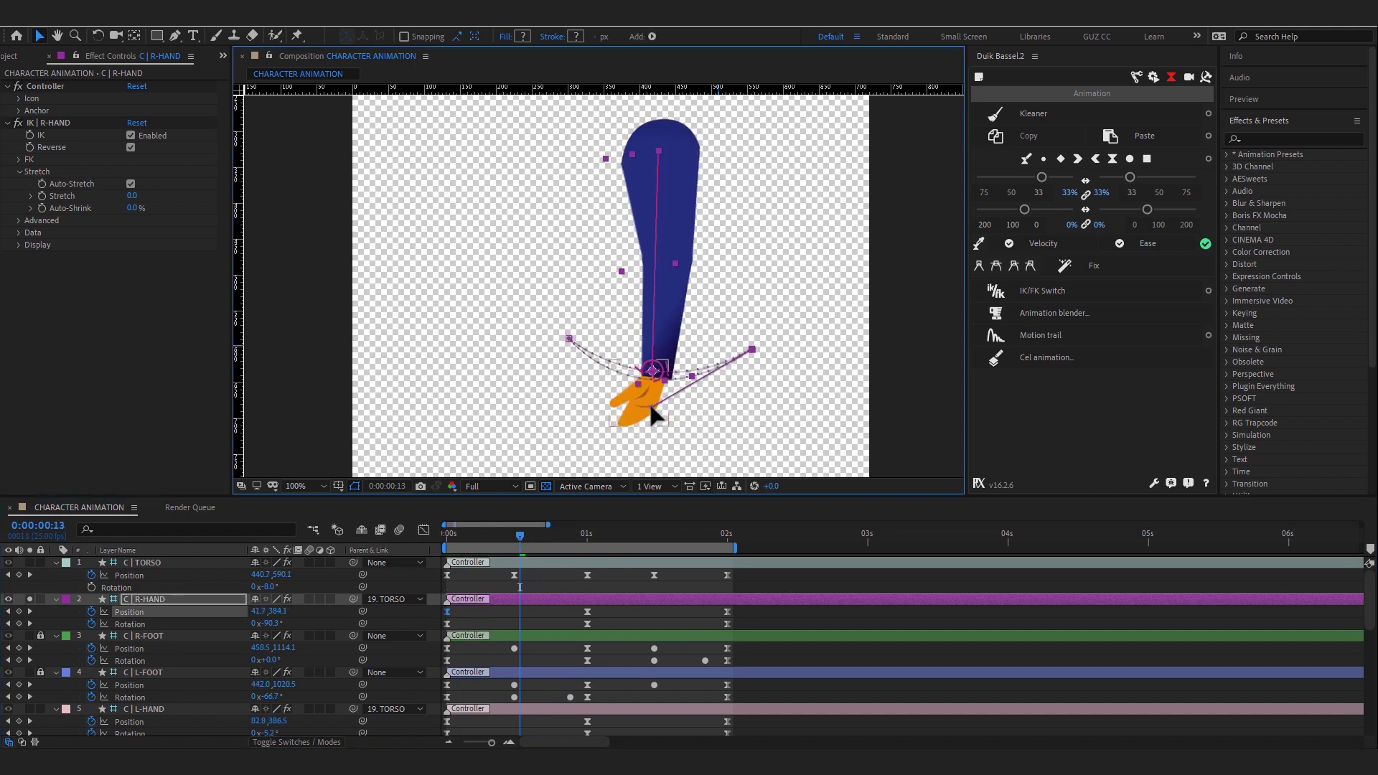
left_click(727, 611)
left_click_drag(640, 415, 648, 423)
key("space")
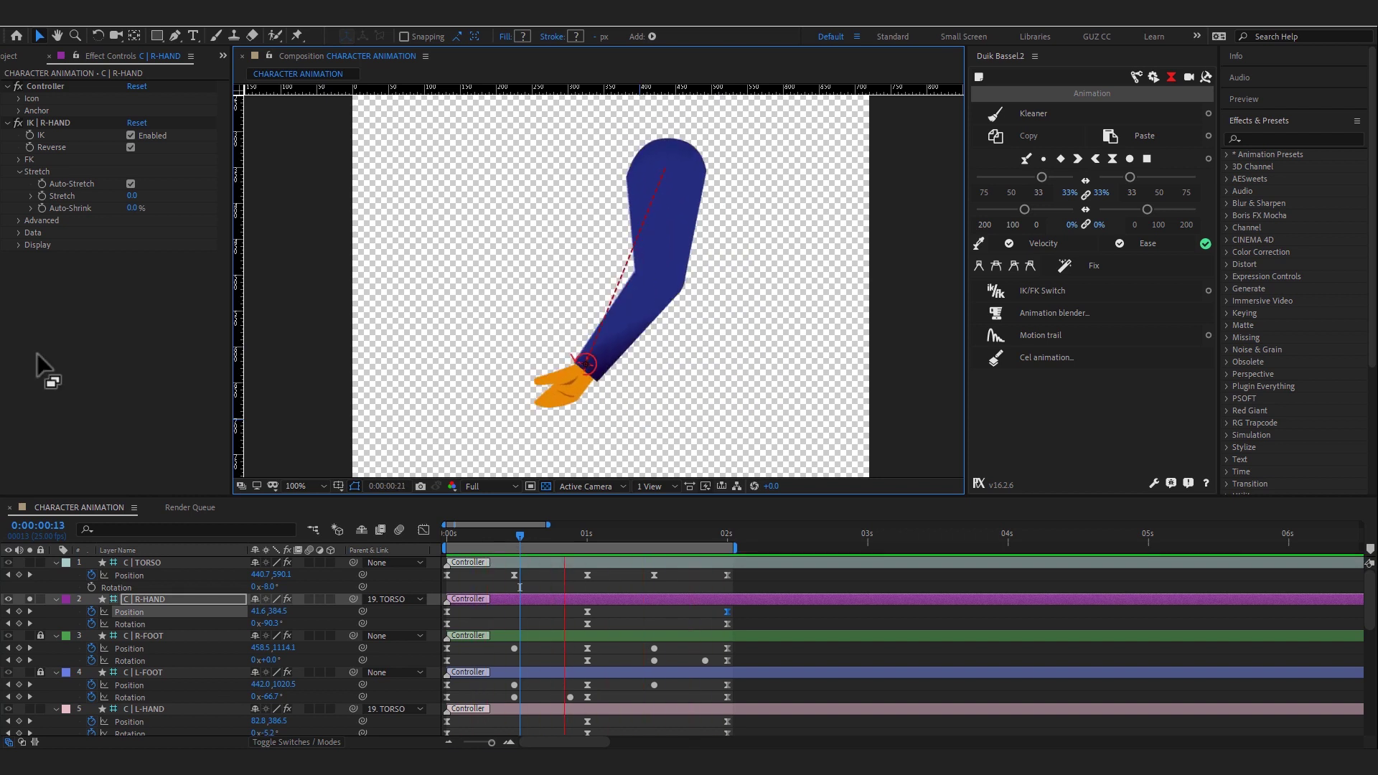
left_click_drag(517, 536, 430, 544)
- Adjust R-HAND rotation at frame 12, delay the 1s rotation key, and tweak the starting angle
left_click(512, 632)
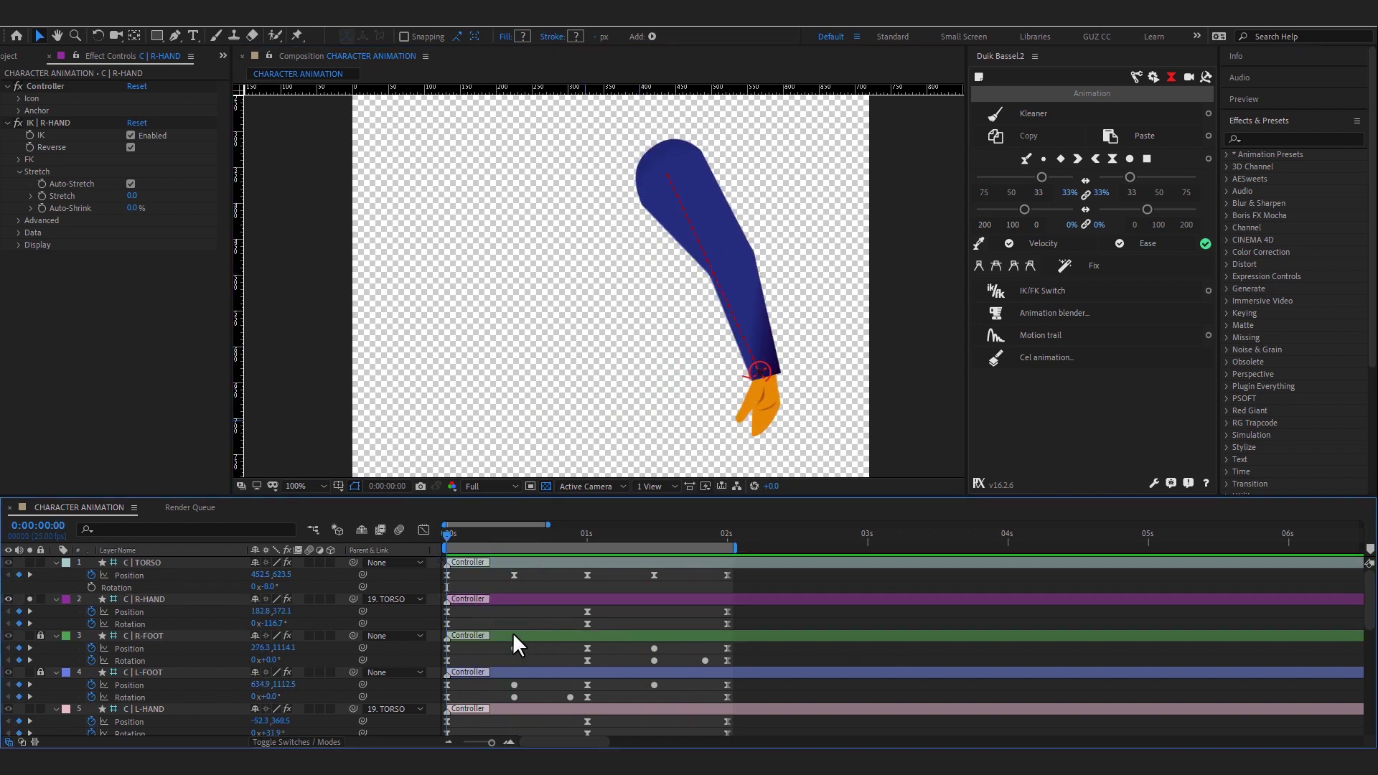
left_click(507, 600)
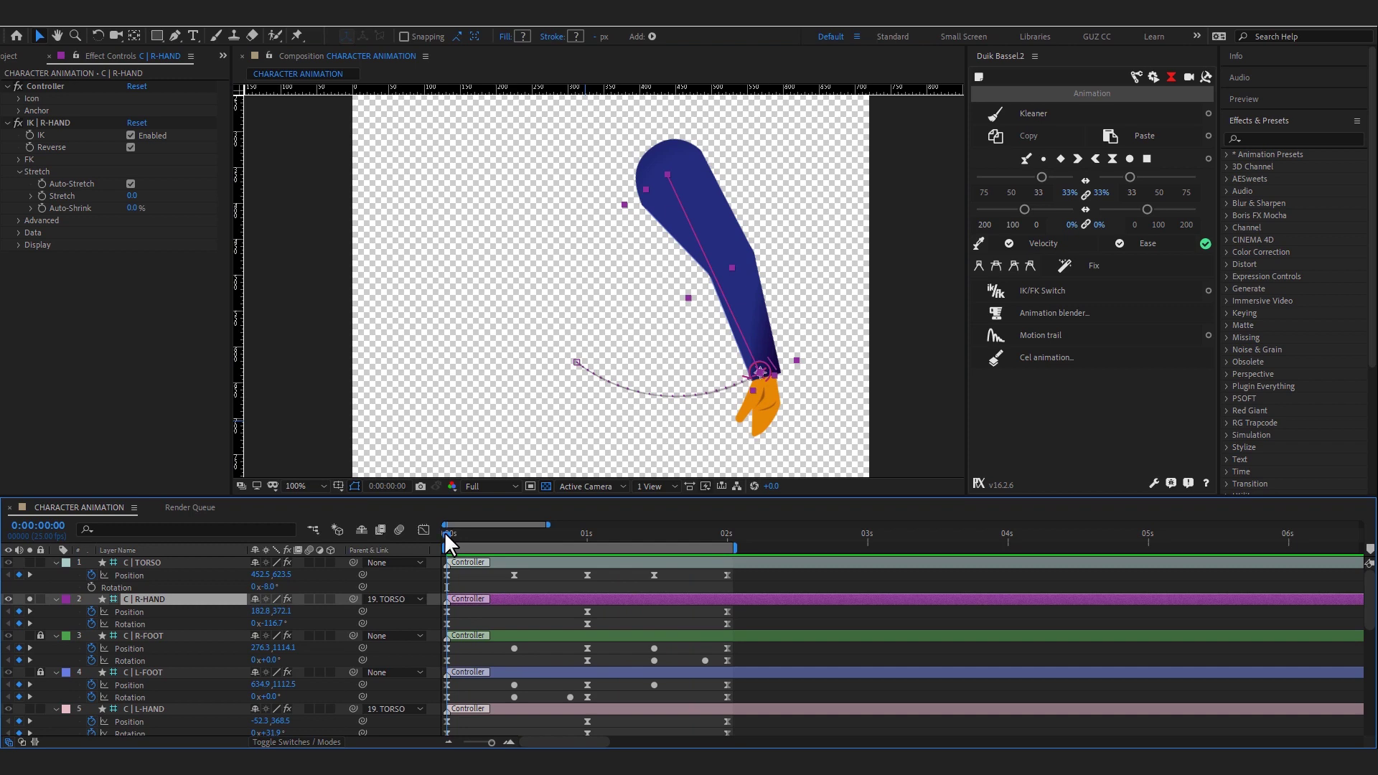
left_click_drag(445, 532, 514, 545)
left_click_drag(273, 622, 259, 624)
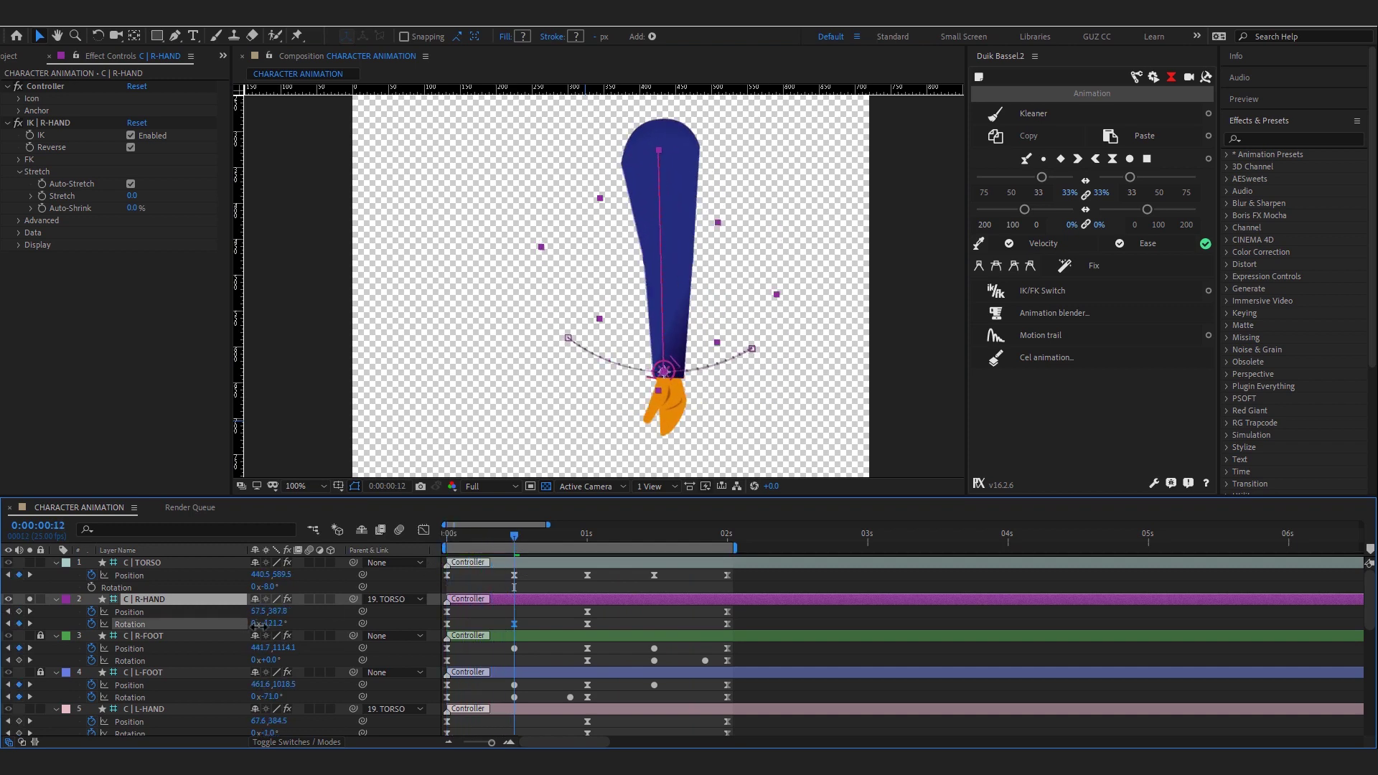
mouse_move(510, 534)
left_mouse_down()
mouse_move(420, 562)
mouse_move(615, 554)
left_mouse_up()
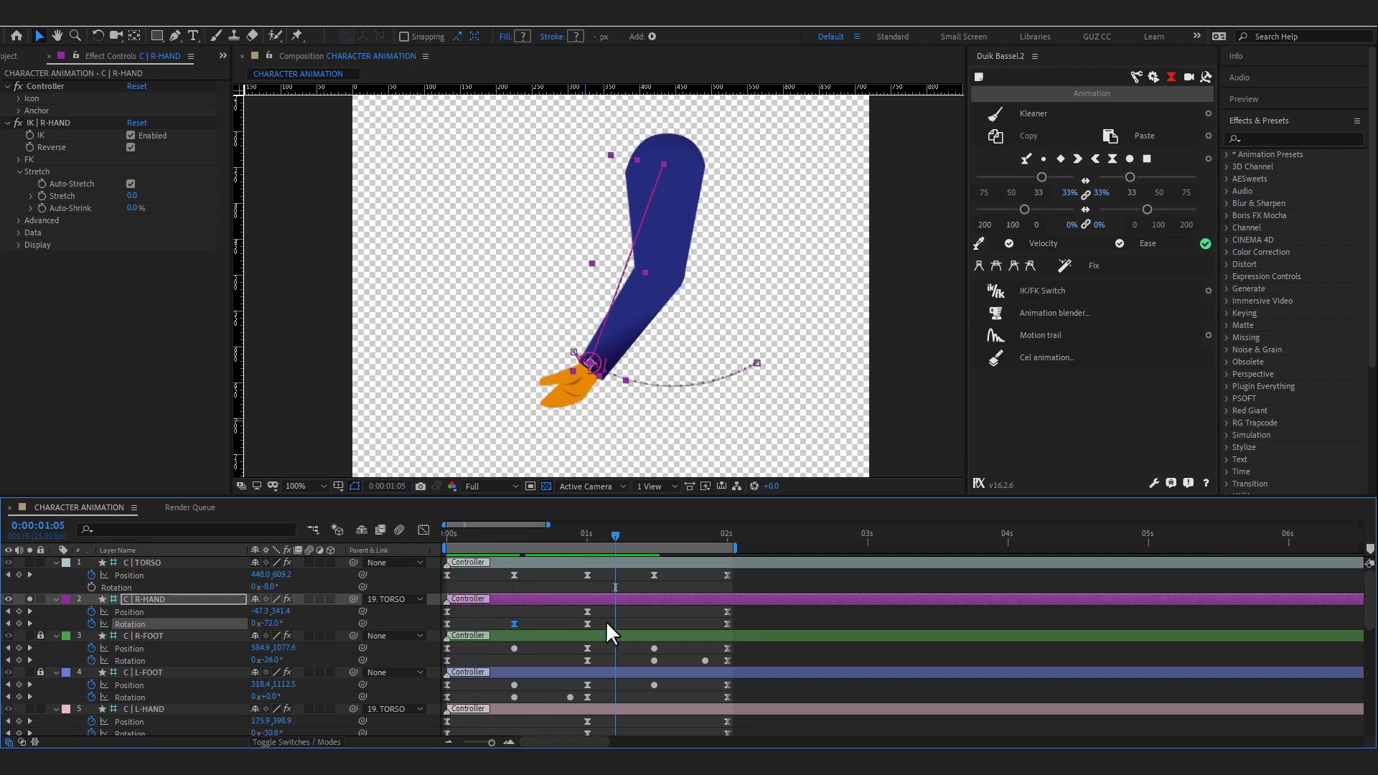
left_click_drag(587, 623, 610, 625)
key("space")
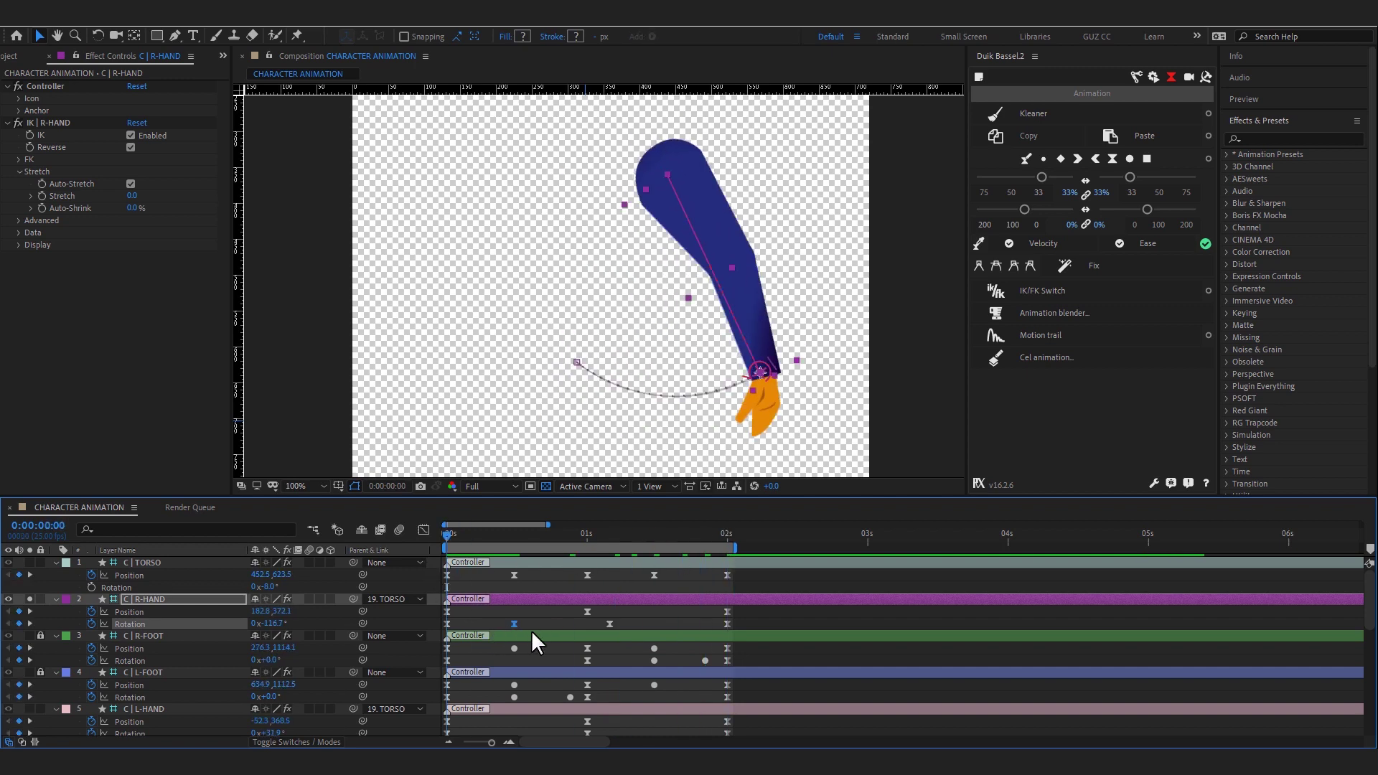
left_click_drag(514, 624, 447, 623)
left_click_drag(274, 630, 247, 630)
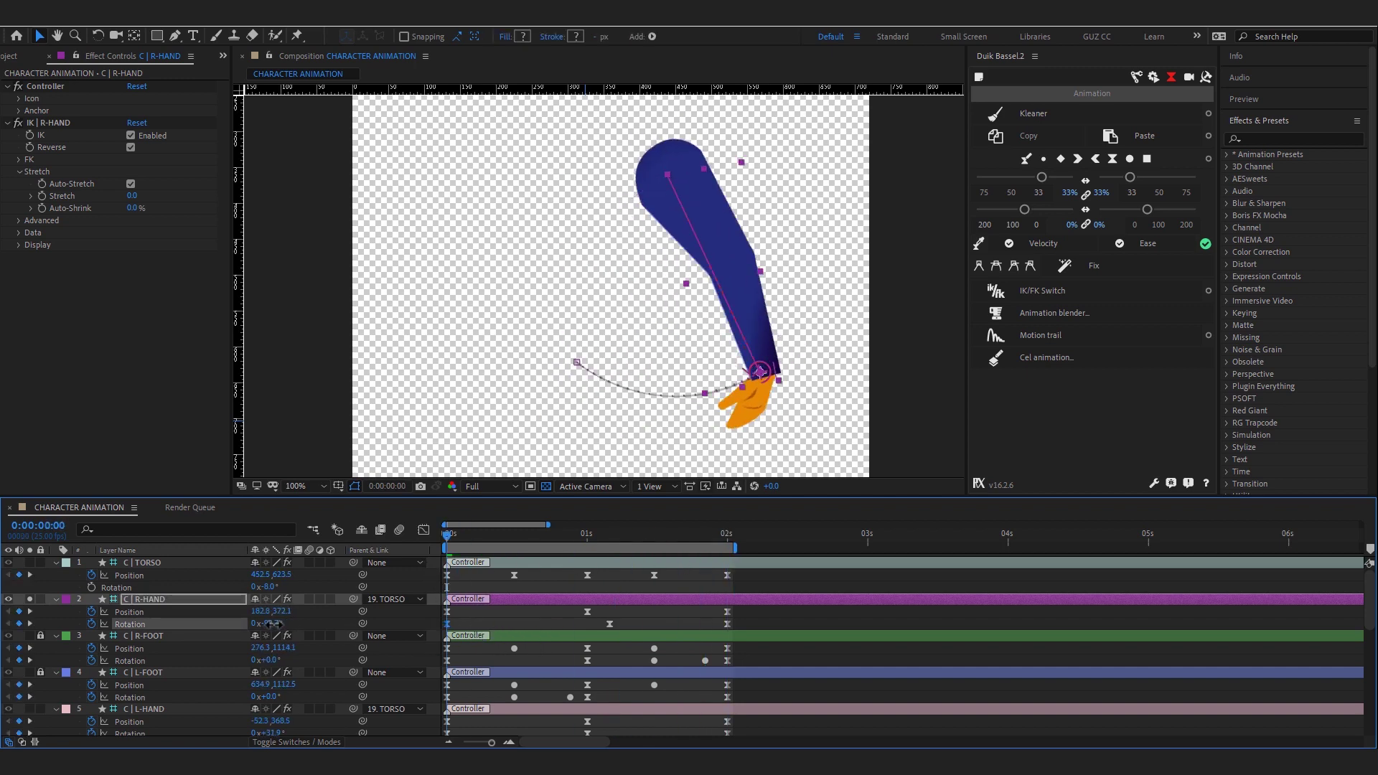
- Push the last R-HAND rotation key just past 2 seconds, preview, then maximize the Timeline
left_click_drag(459, 536, 753, 550)
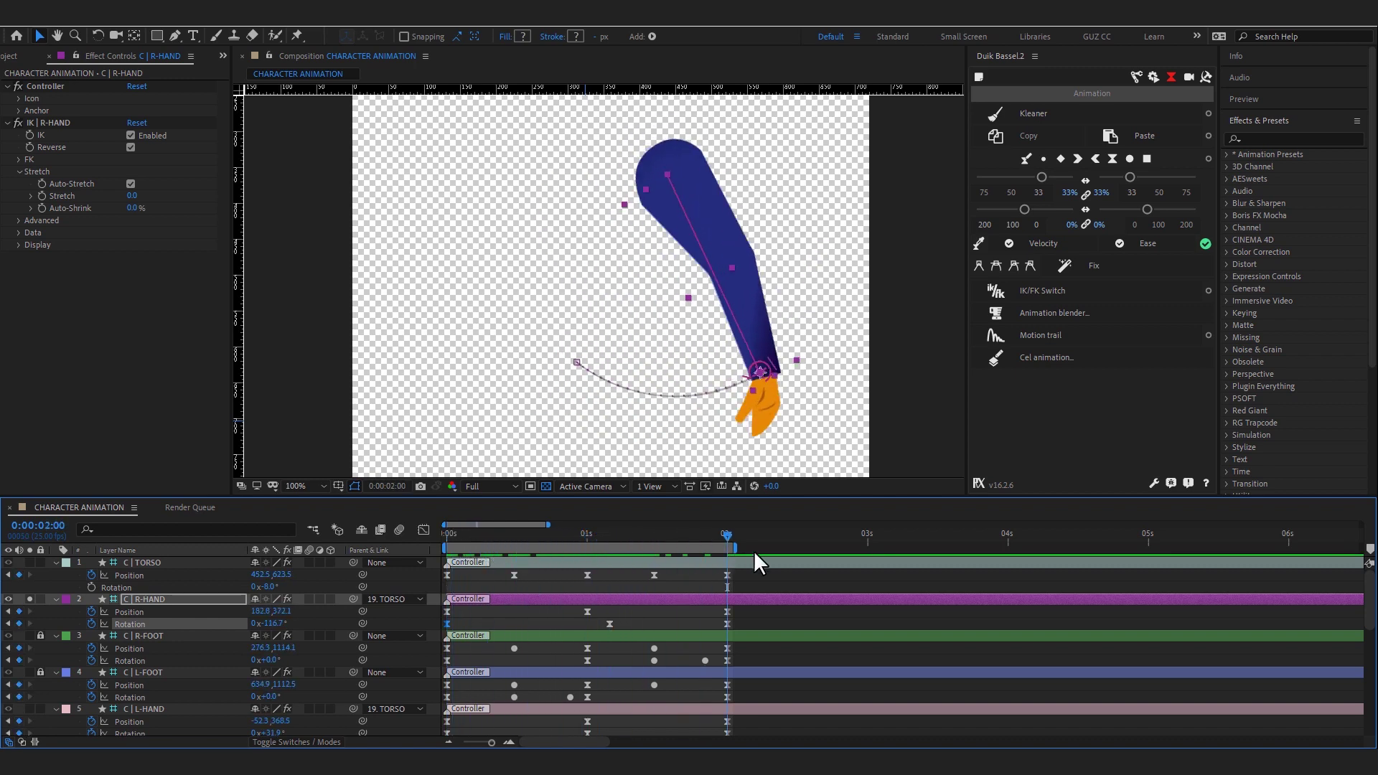
left_click_drag(728, 624, 752, 621)
left_click_drag(734, 548, 759, 548)
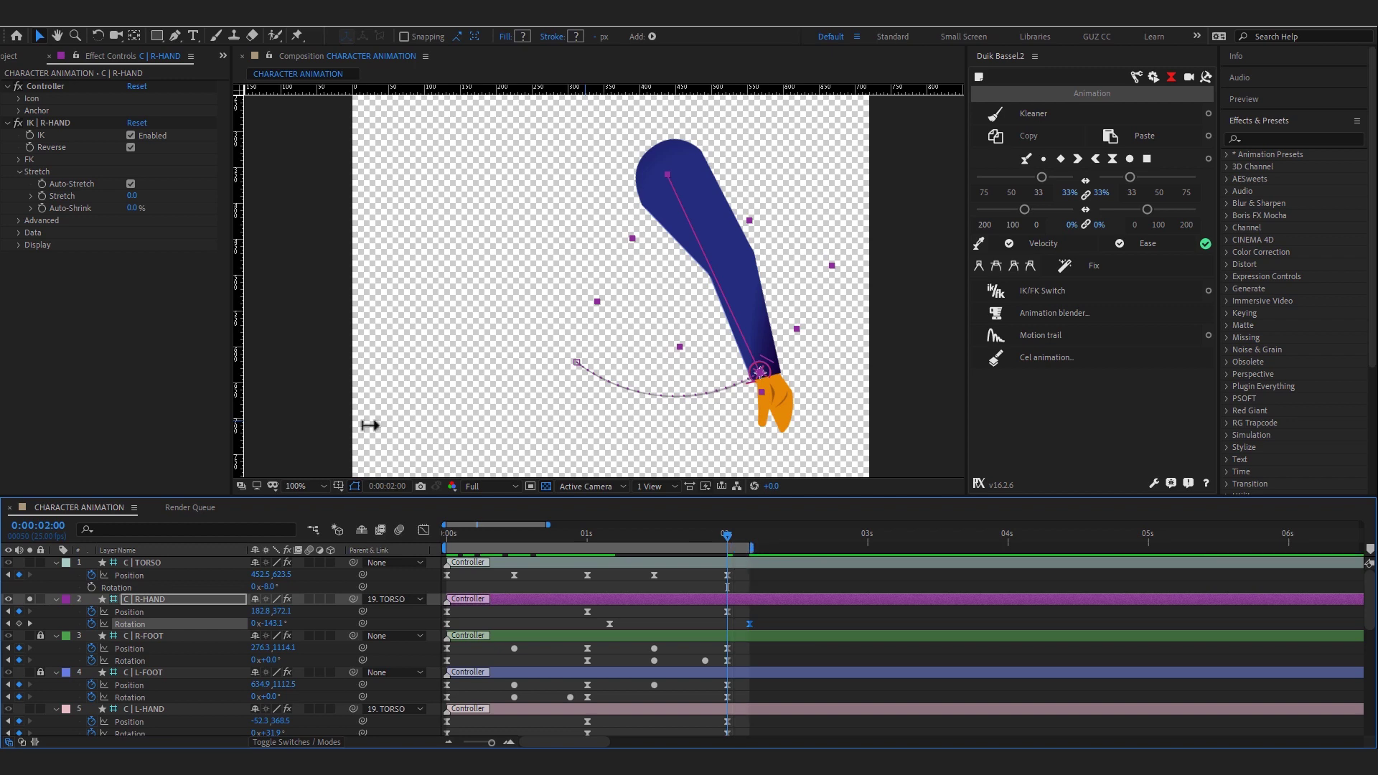
key("space")
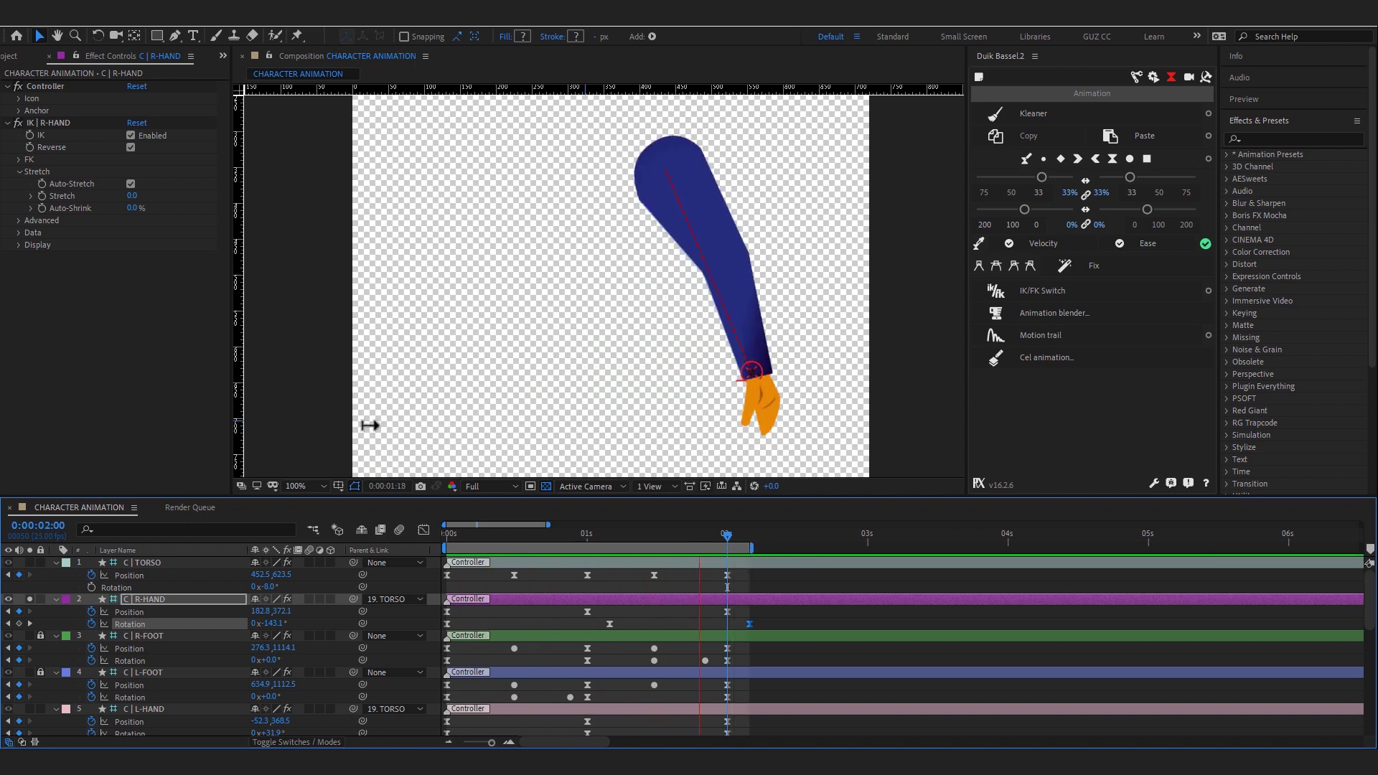
key("space")
key("Home")
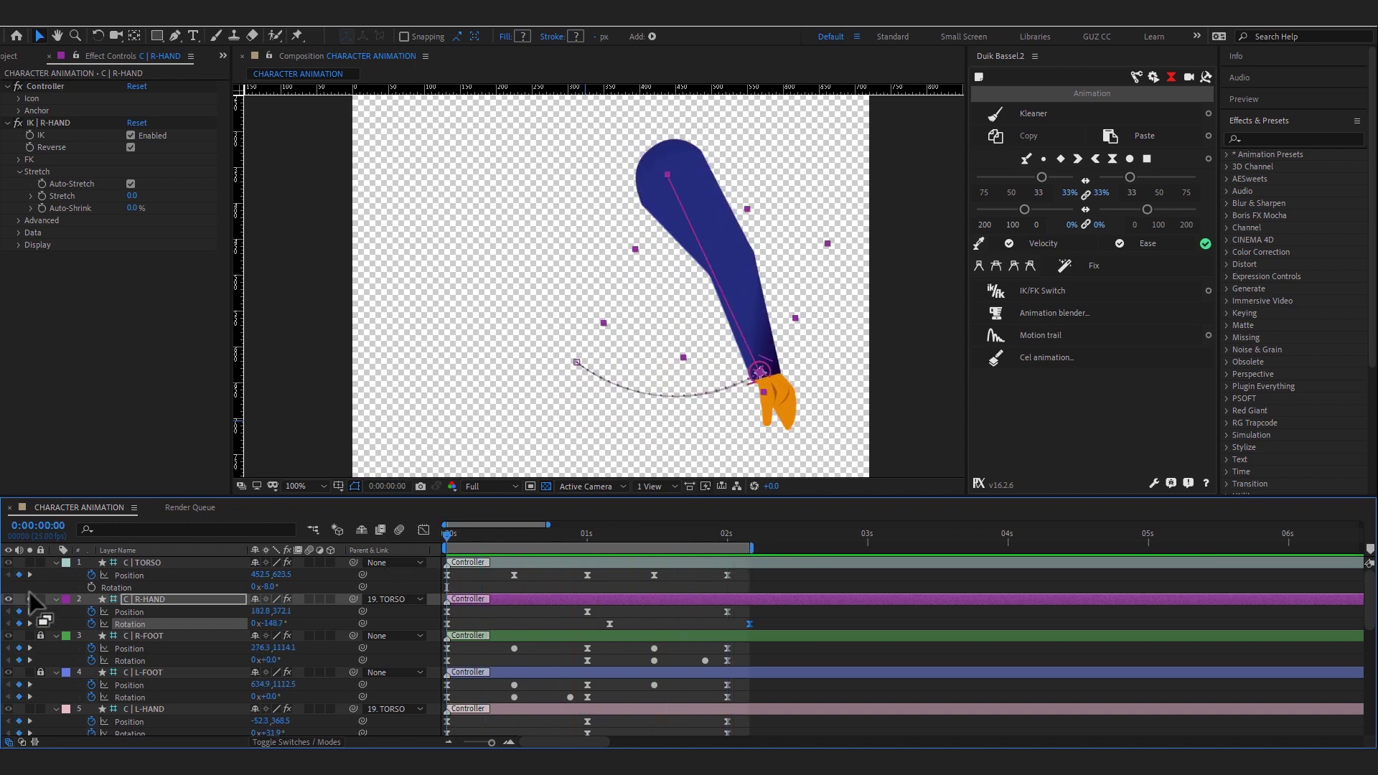
key("grave")
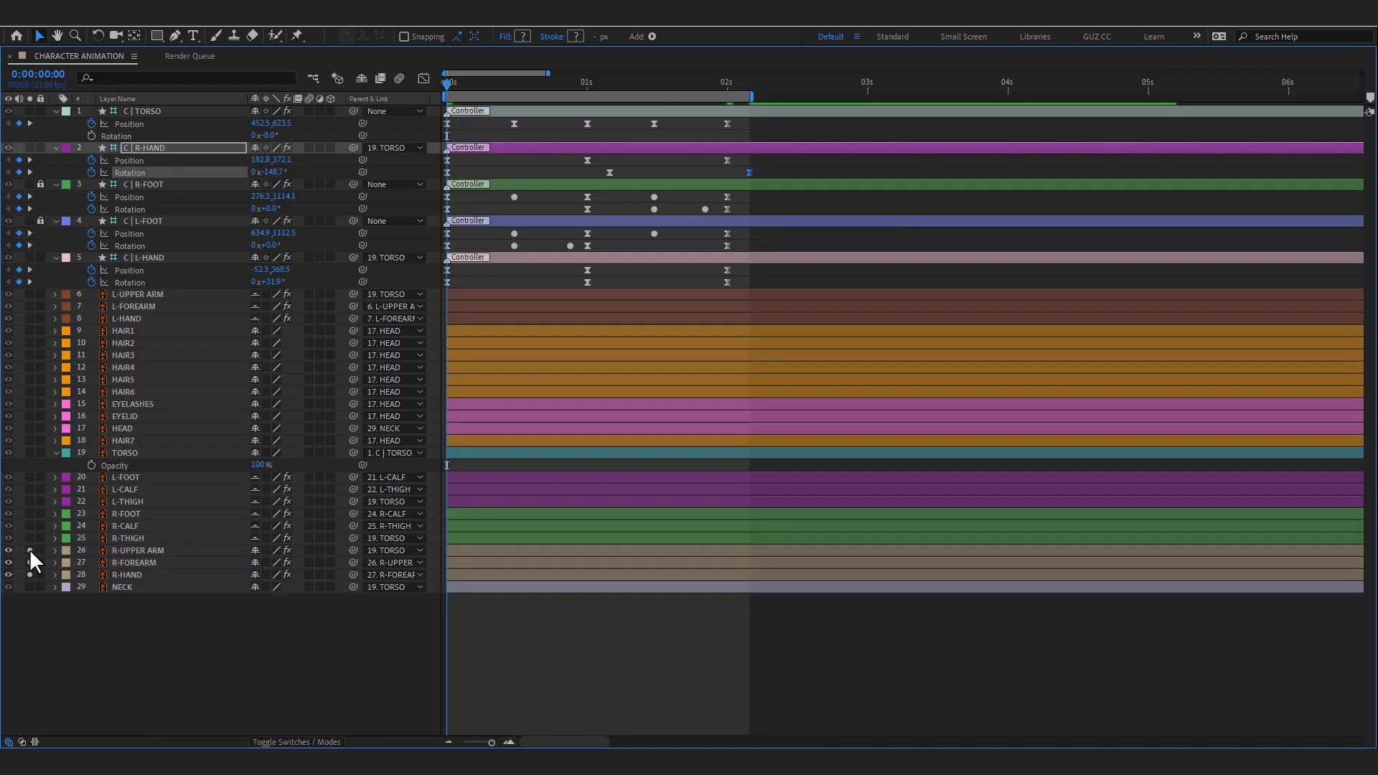
- Restore the normal layout, scrub to 0:00:01:05 and select the C | L-HAND layer
key("grave")
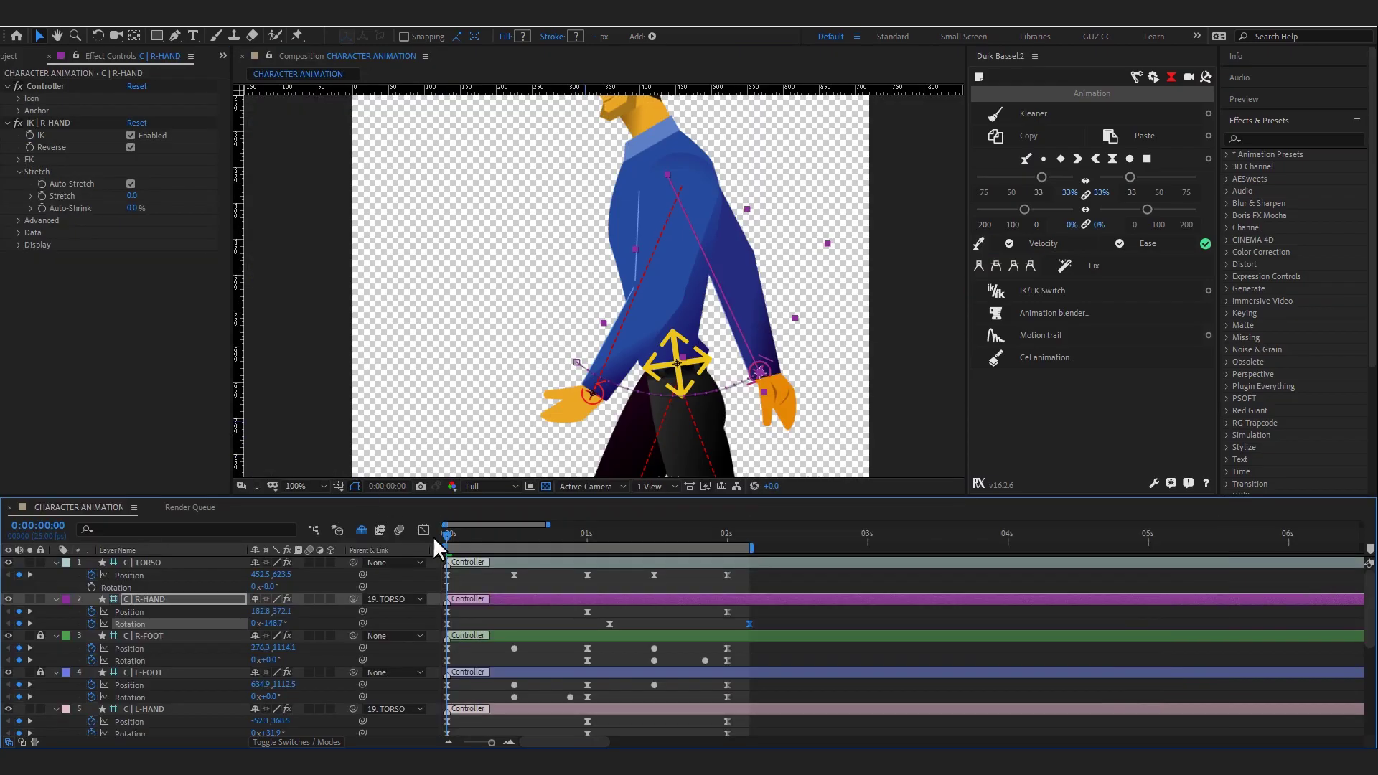
key("h")
scroll(802, 616, "up", 2)
key("v")
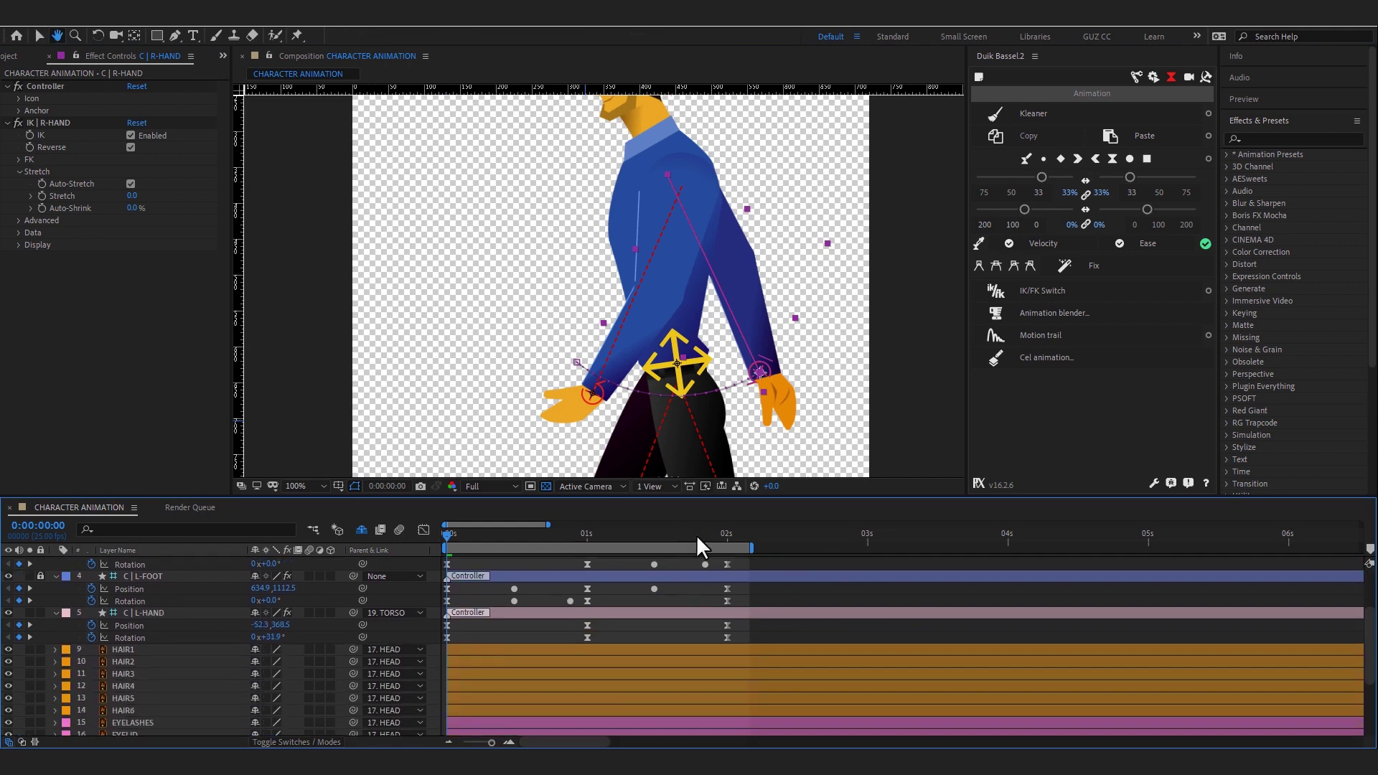
left_click_drag(529, 534, 607, 535)
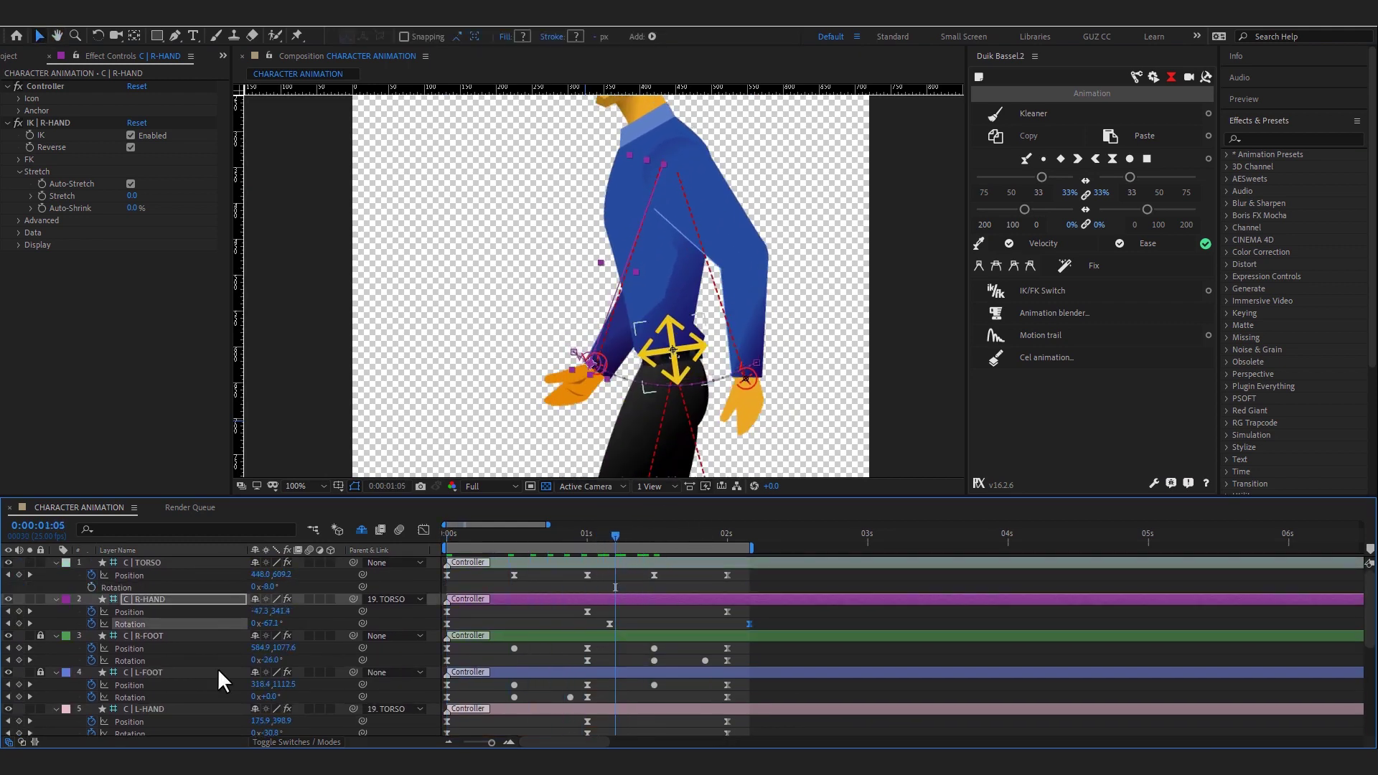
scroll(172, 689, "down", 1)
key("h")
left_click(173, 696)
scroll(179, 617, "down", 3)
- Solo C | L-HAND, select its Position keyframes and set its label to Dark Green
key("v")
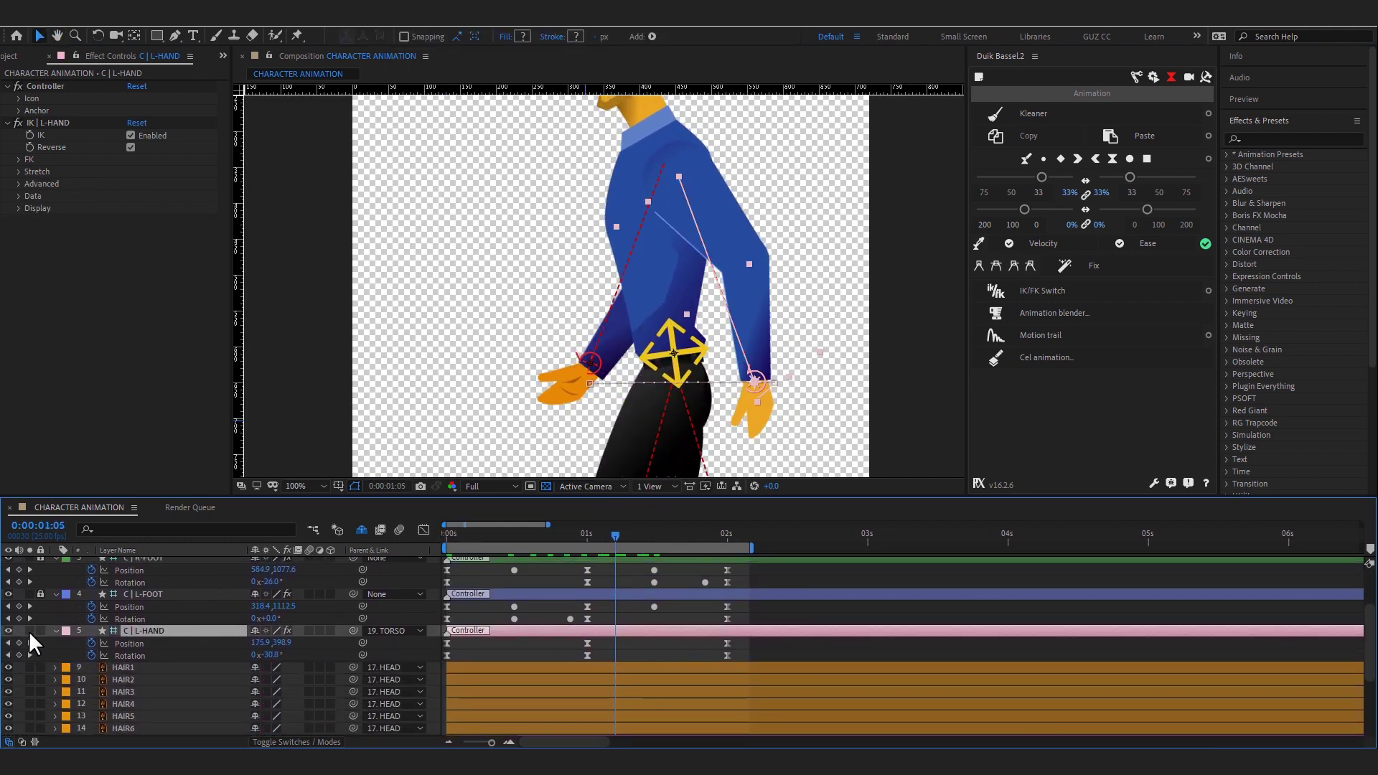
left_click(29, 631)
left_click(447, 643)
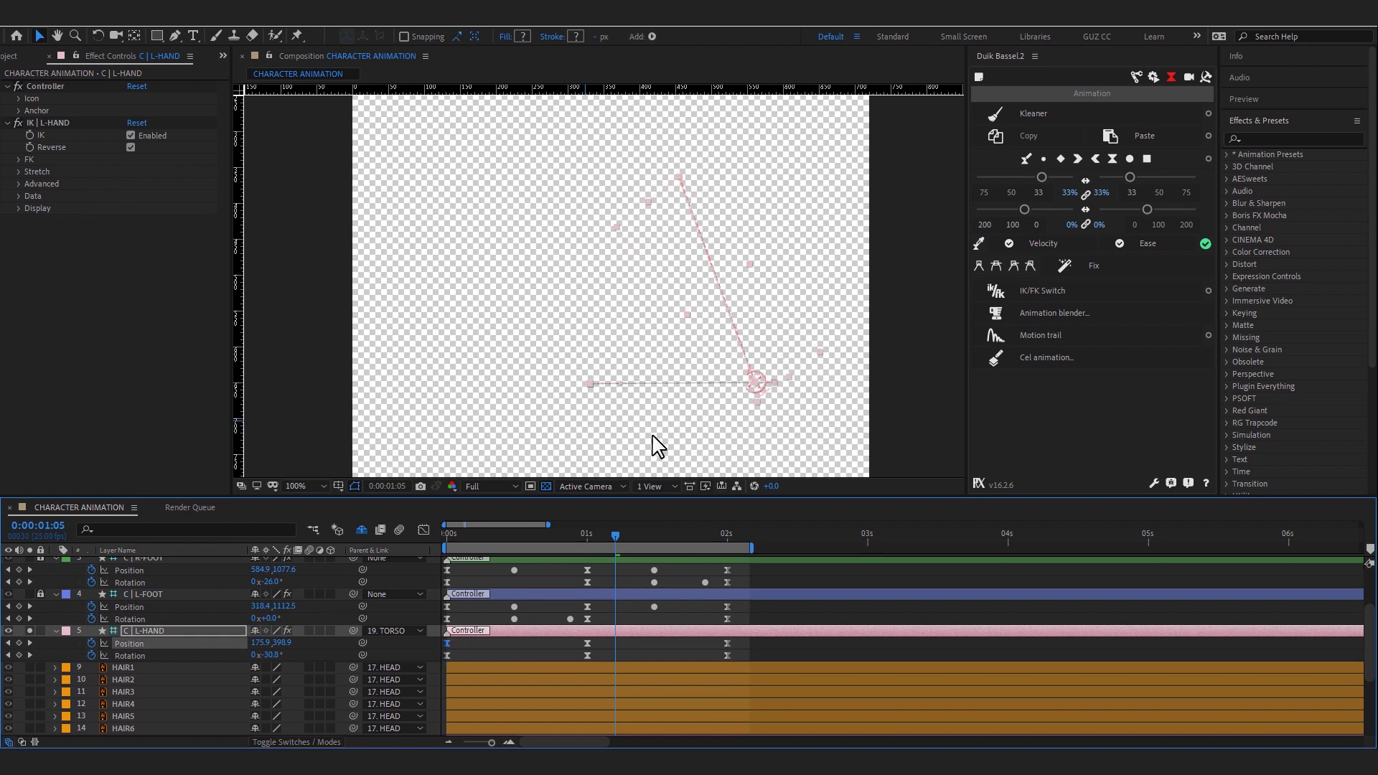
left_click(66, 630)
left_click(128, 622)
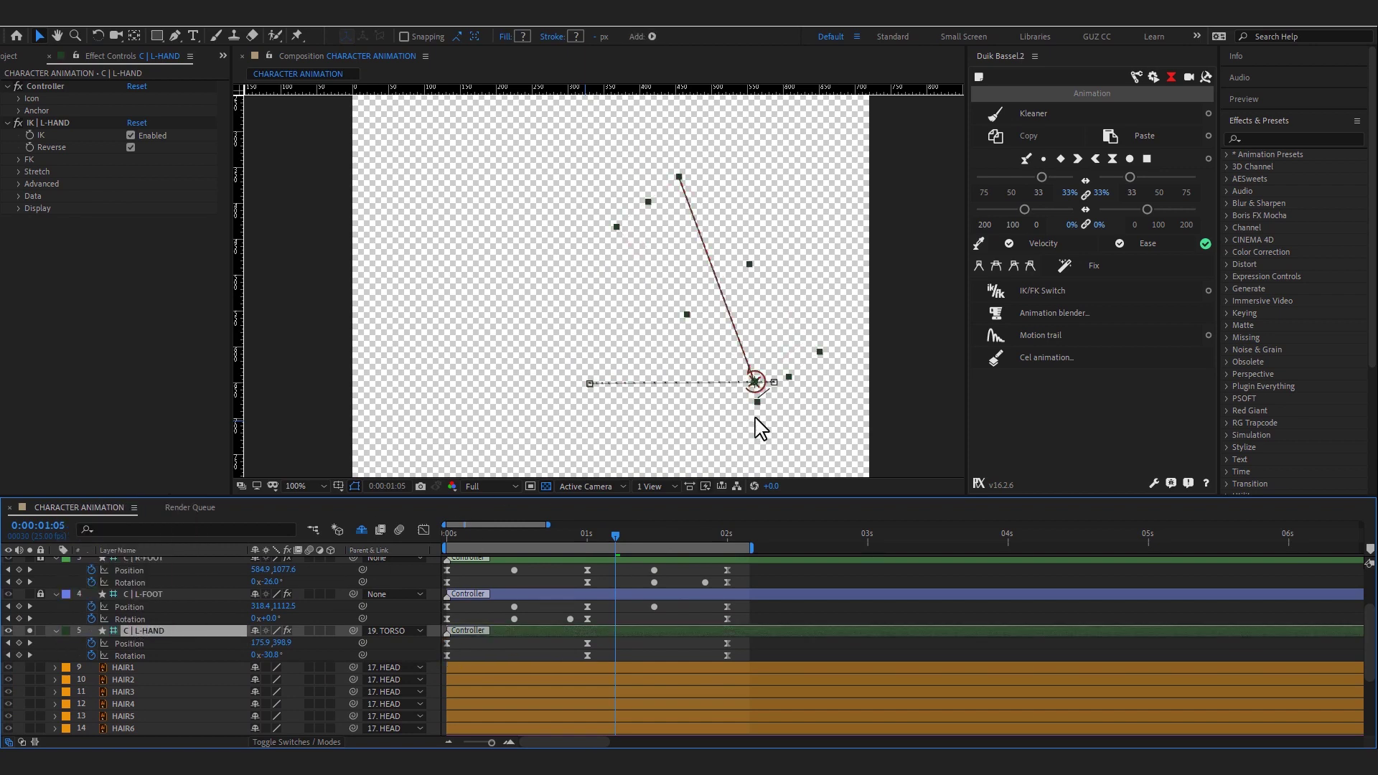
- Drag the 2s and starting keyframes' Bezier handles to arc the left hand's path downward
scroll(636, 369, "up", 1)
scroll(547, 240, "up", 1)
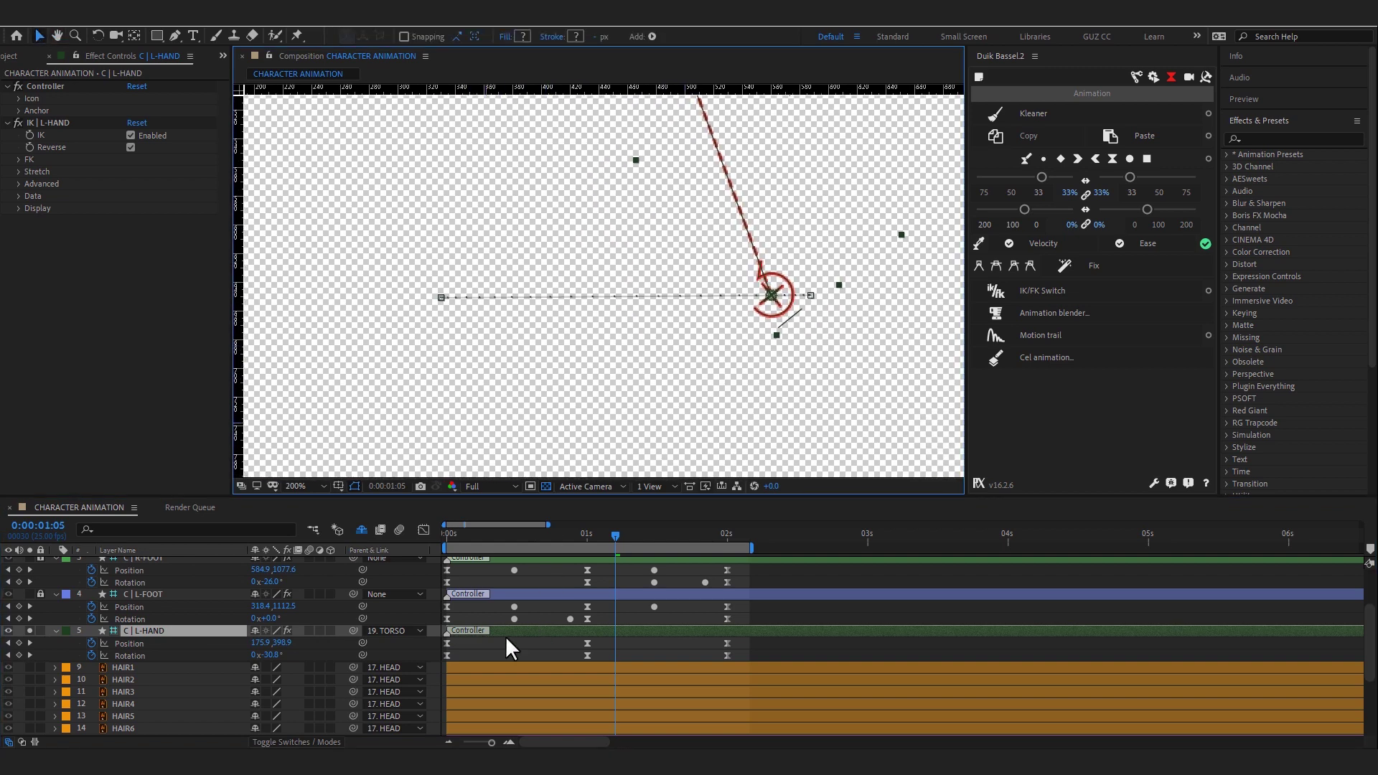
left_click(726, 643)
mouse_move(500, 297)
left_mouse_down()
mouse_move(617, 391)
mouse_move(641, 382)
left_mouse_up()
left_click(587, 643)
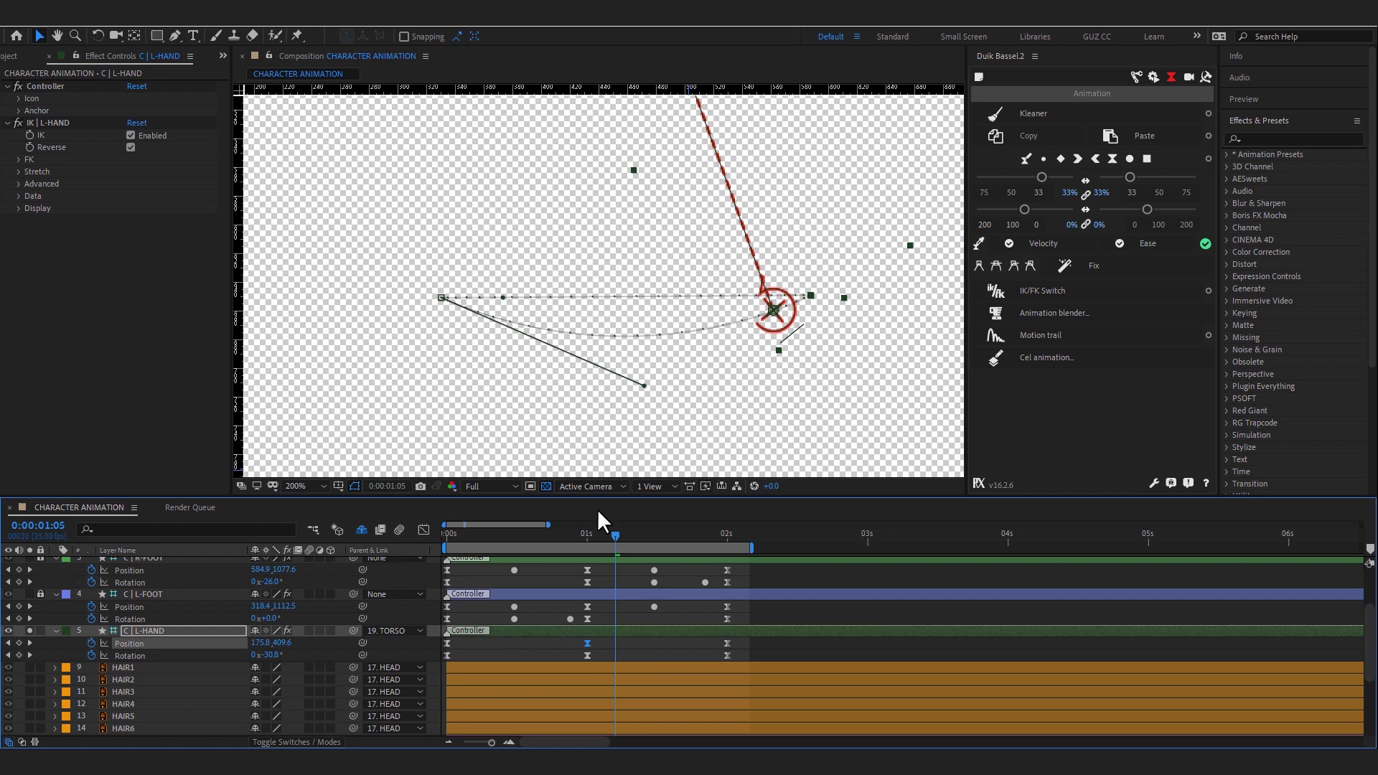
left_click(447, 643)
left_click_drag(593, 338, 656, 388)
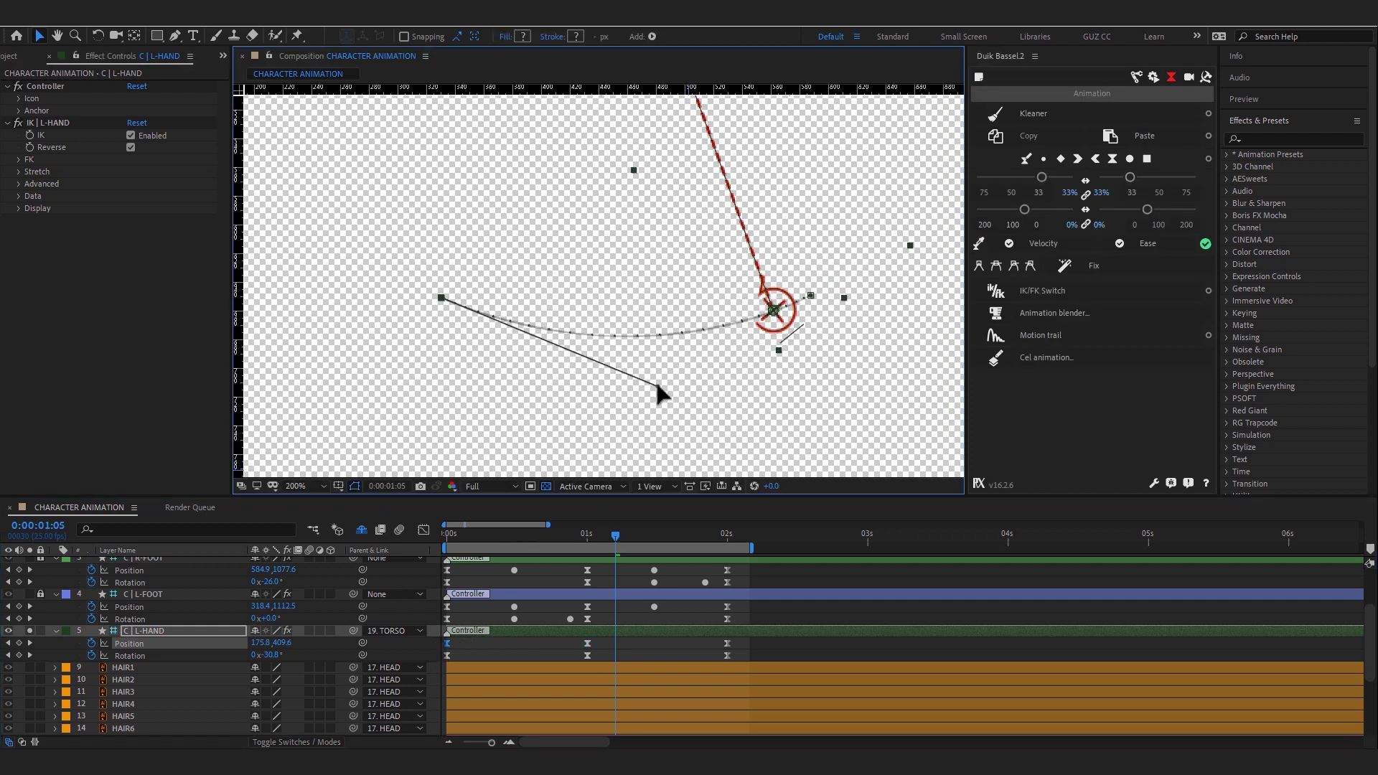
- Reselect the left-hand controller and preview the arced hand swing
left_click(235, 635)
left_click(439, 540)
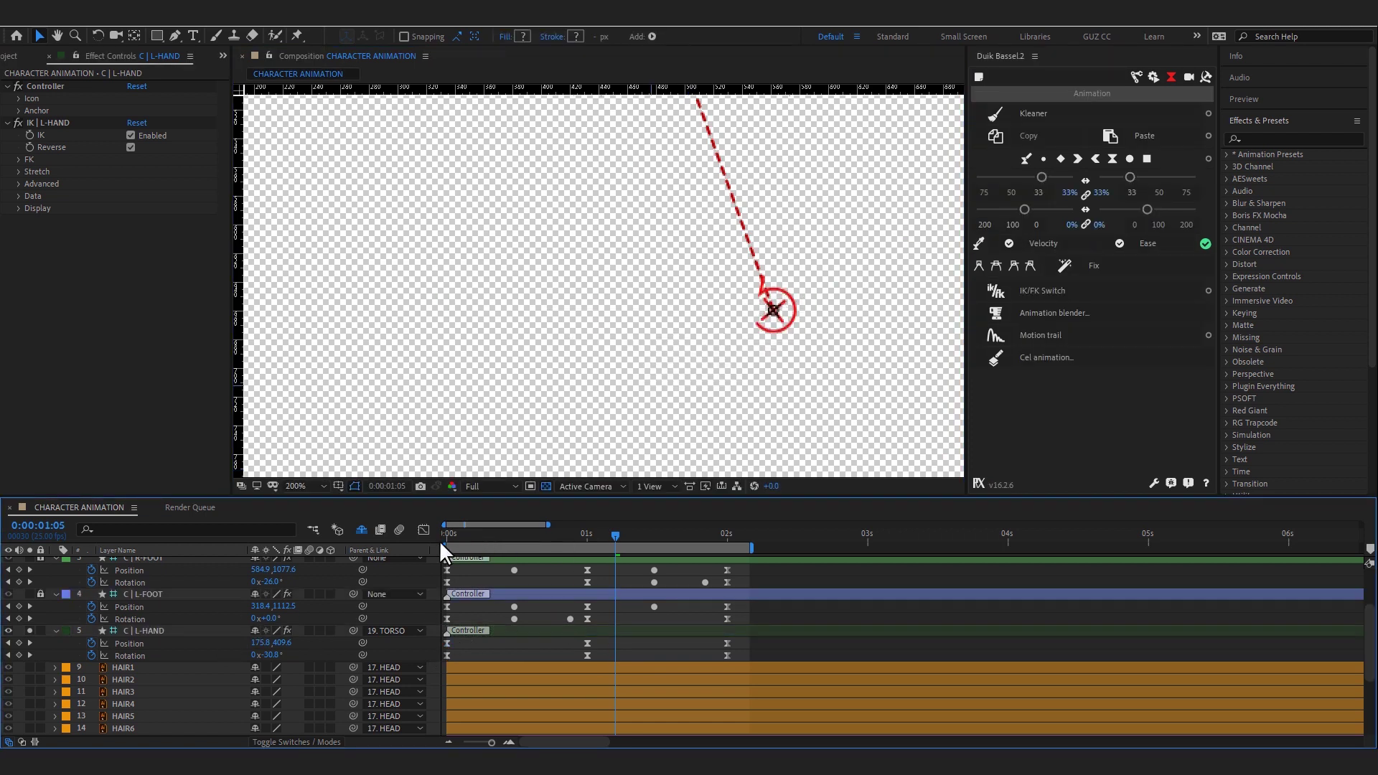
left_click_drag(439, 541, 558, 540)
scroll(243, 601, "up", 2)
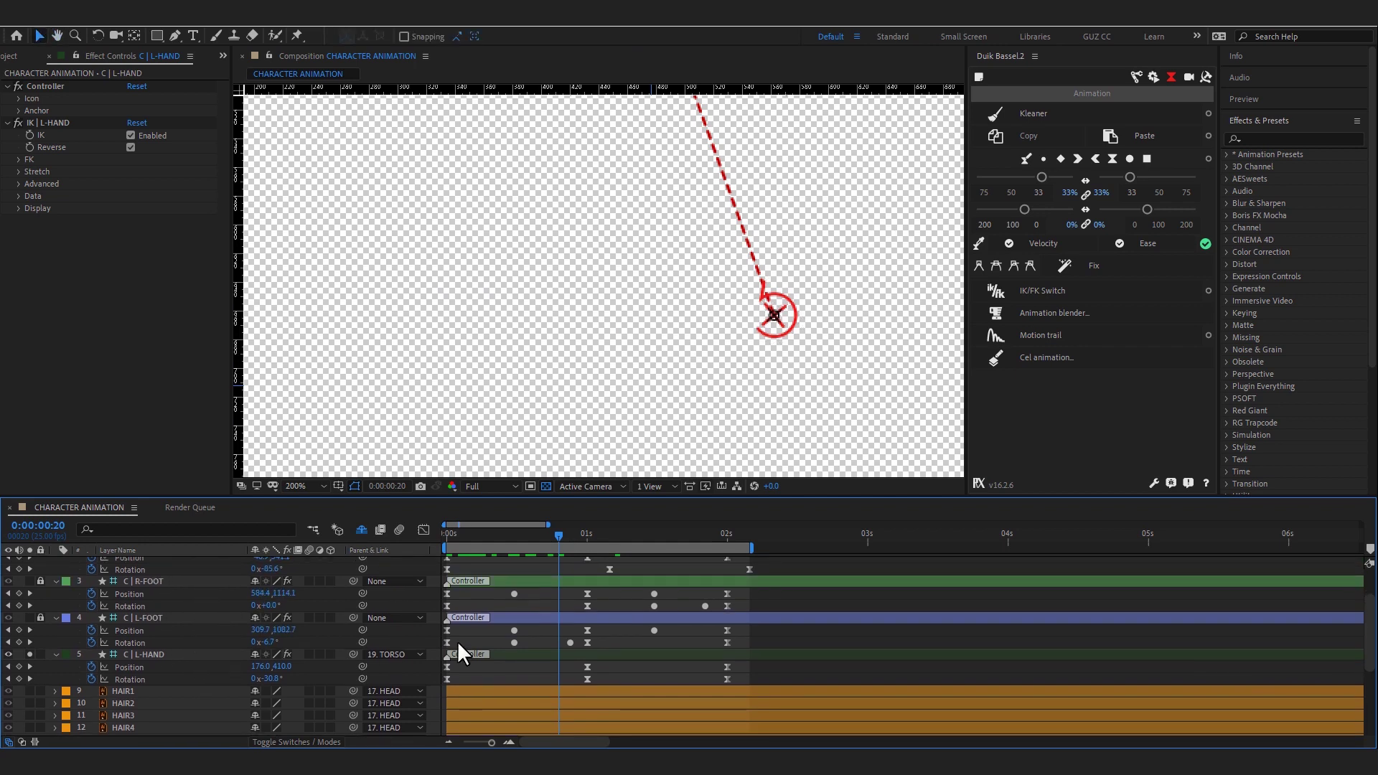
left_click(458, 654)
key("space")
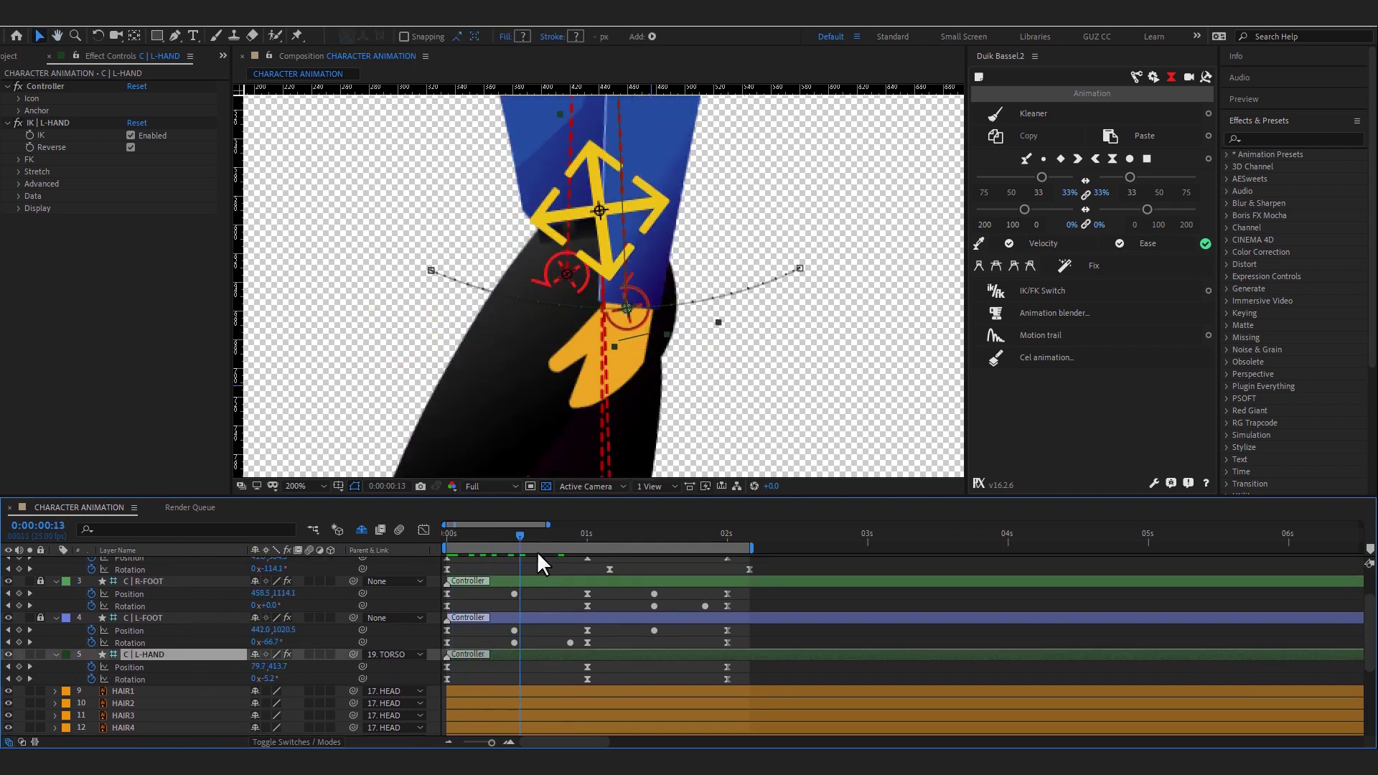
- Keyframe L-HAND Rotation at 0s (about 33°), 1s and 2s
left_click(441, 678)
left_click(393, 682)
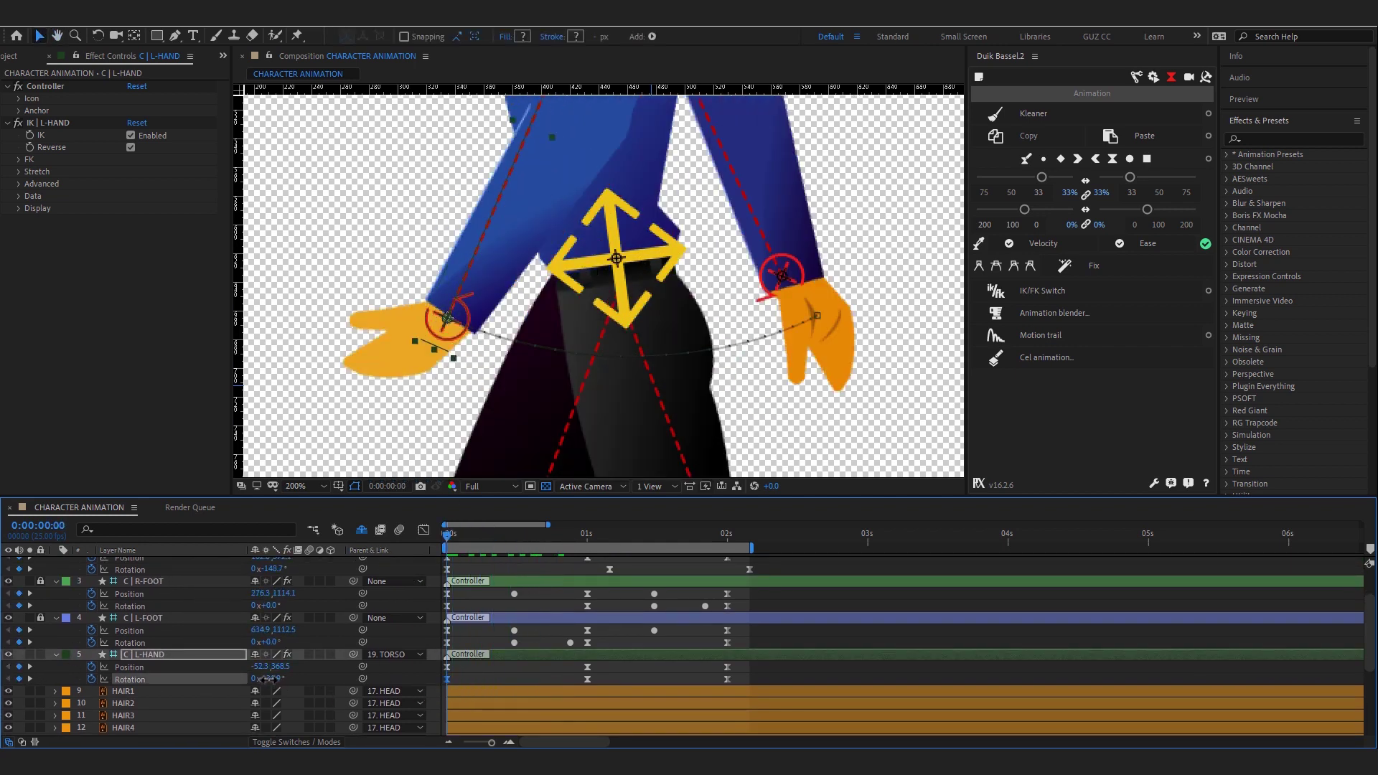
left_click_drag(271, 679, 313, 679)
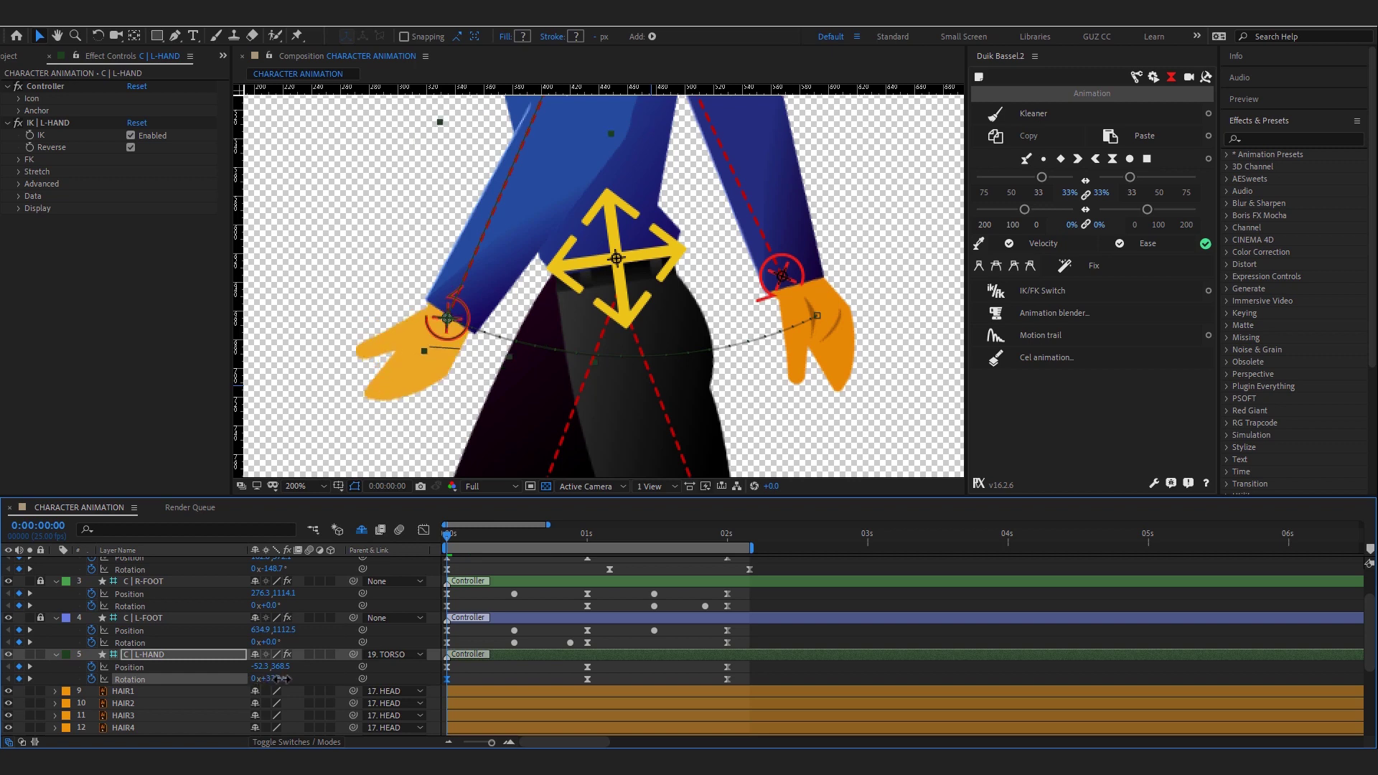
left_click(582, 536)
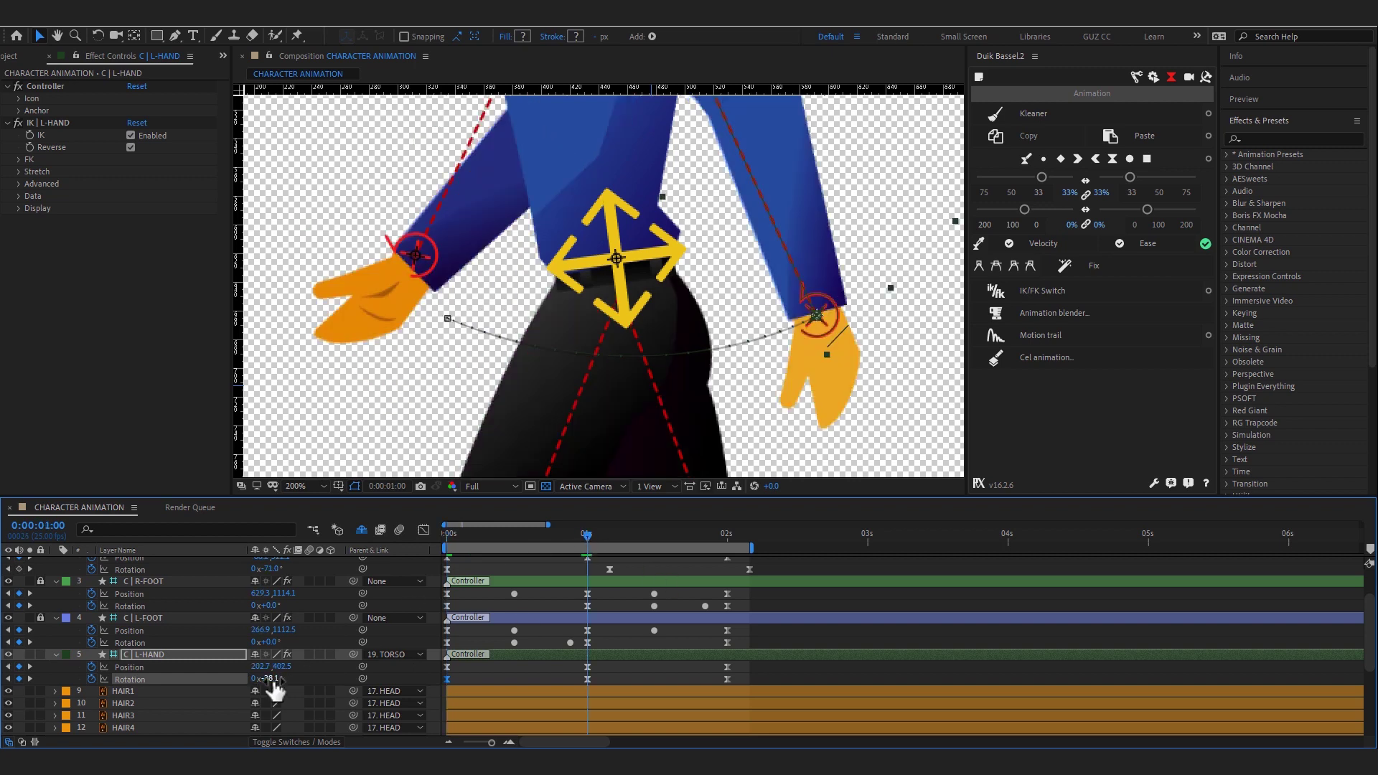
left_click_drag(270, 679, 254, 679)
left_click(726, 537)
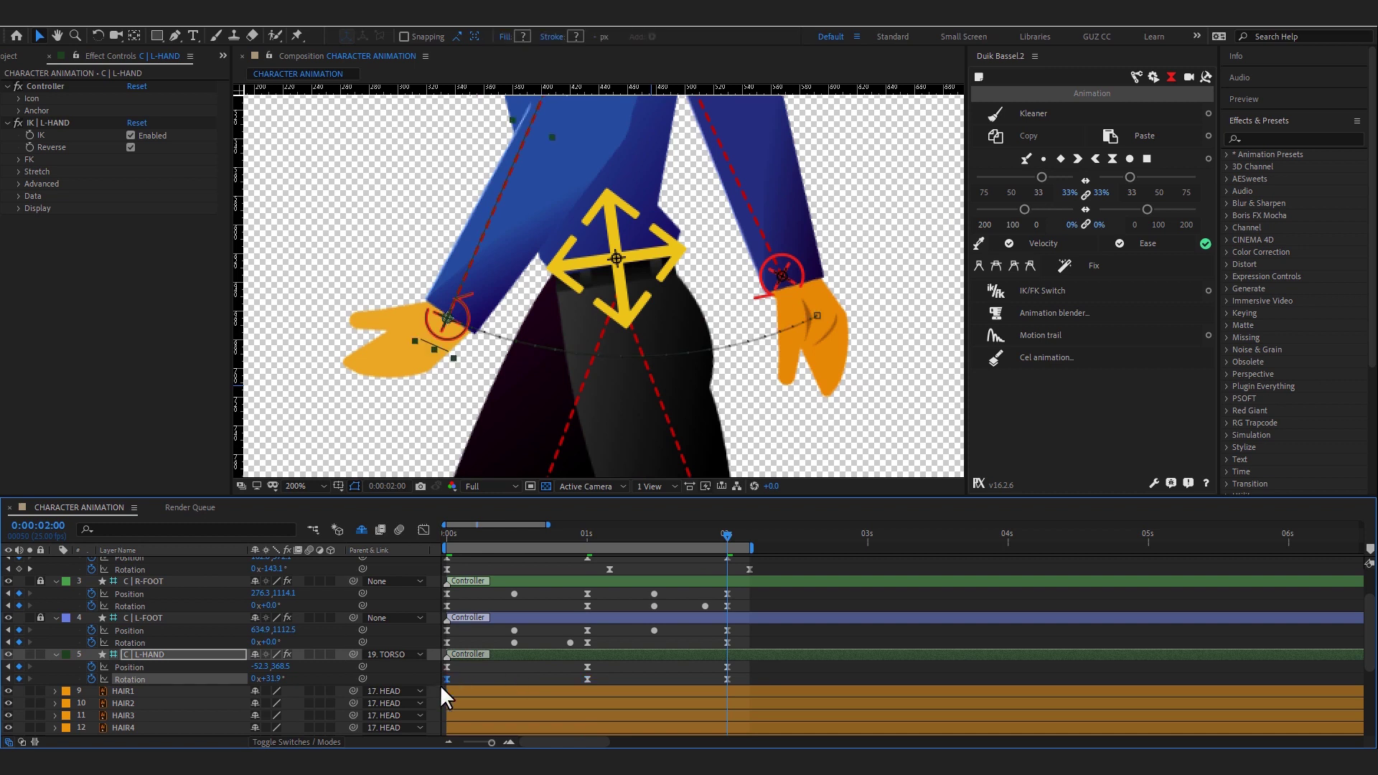
- Shift the L-HAND rotation keys a few frames later, nudge an R-HAND key, and preview the walk
mouse_move(747, 675)
left_mouse_down()
mouse_move(433, 698)
mouse_move(467, 682)
left_mouse_up()
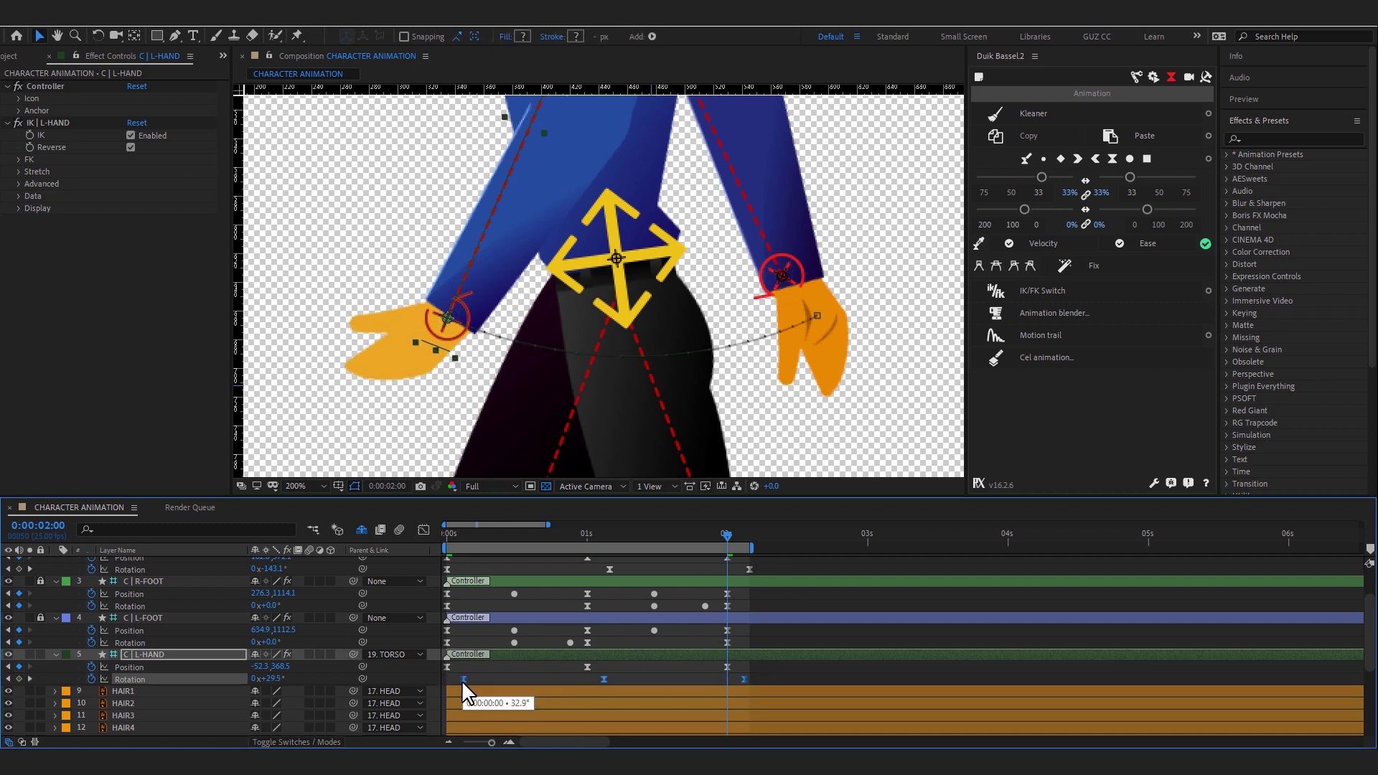
left_click(476, 563)
left_click_drag(446, 568, 465, 569)
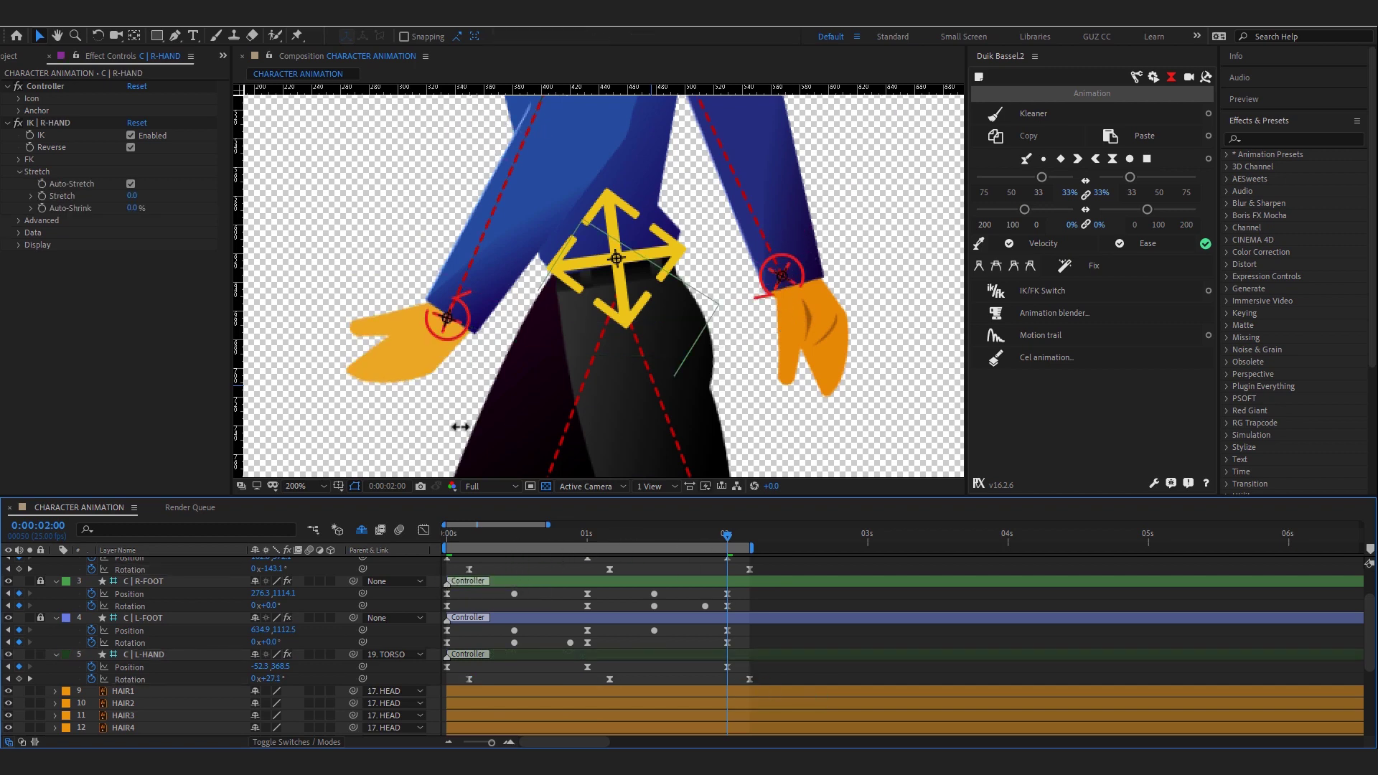
key("space")
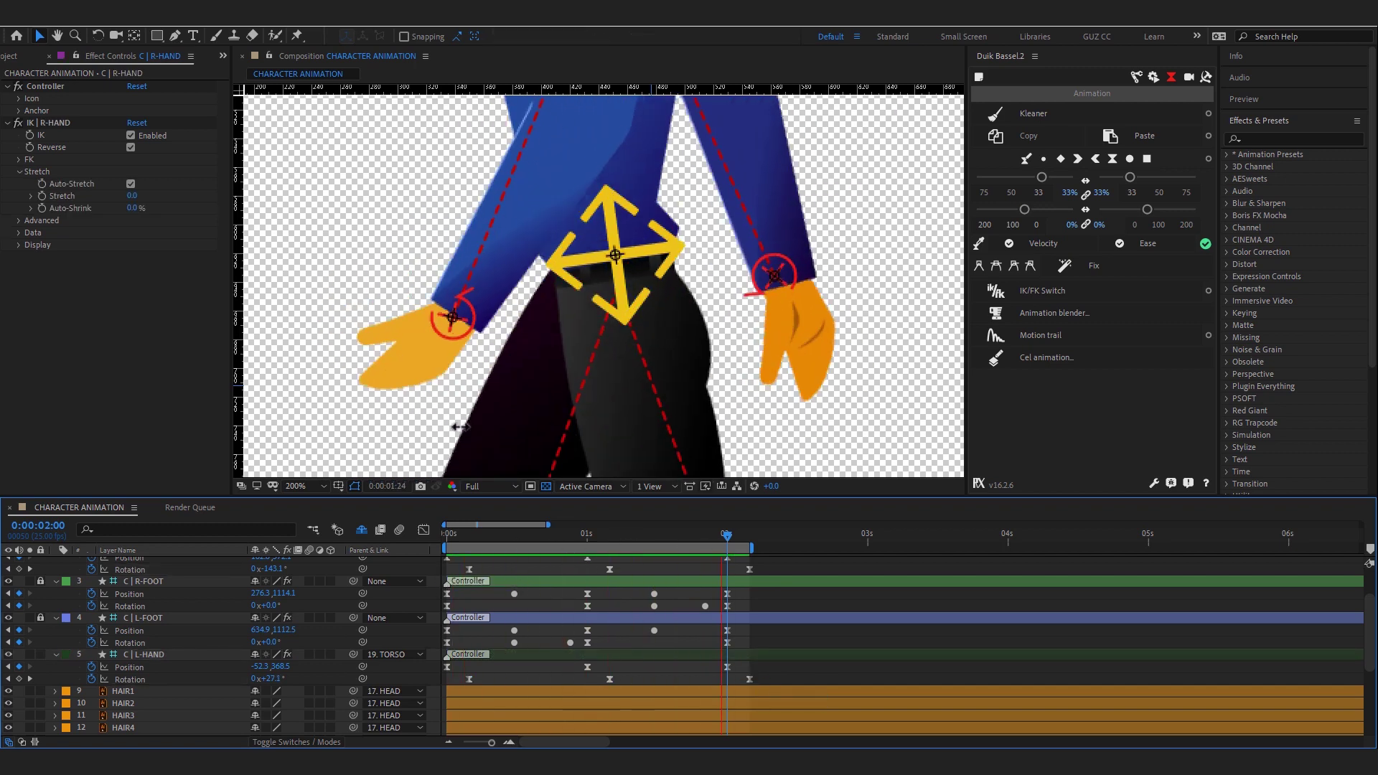
key("space")
left_click(660, 538)
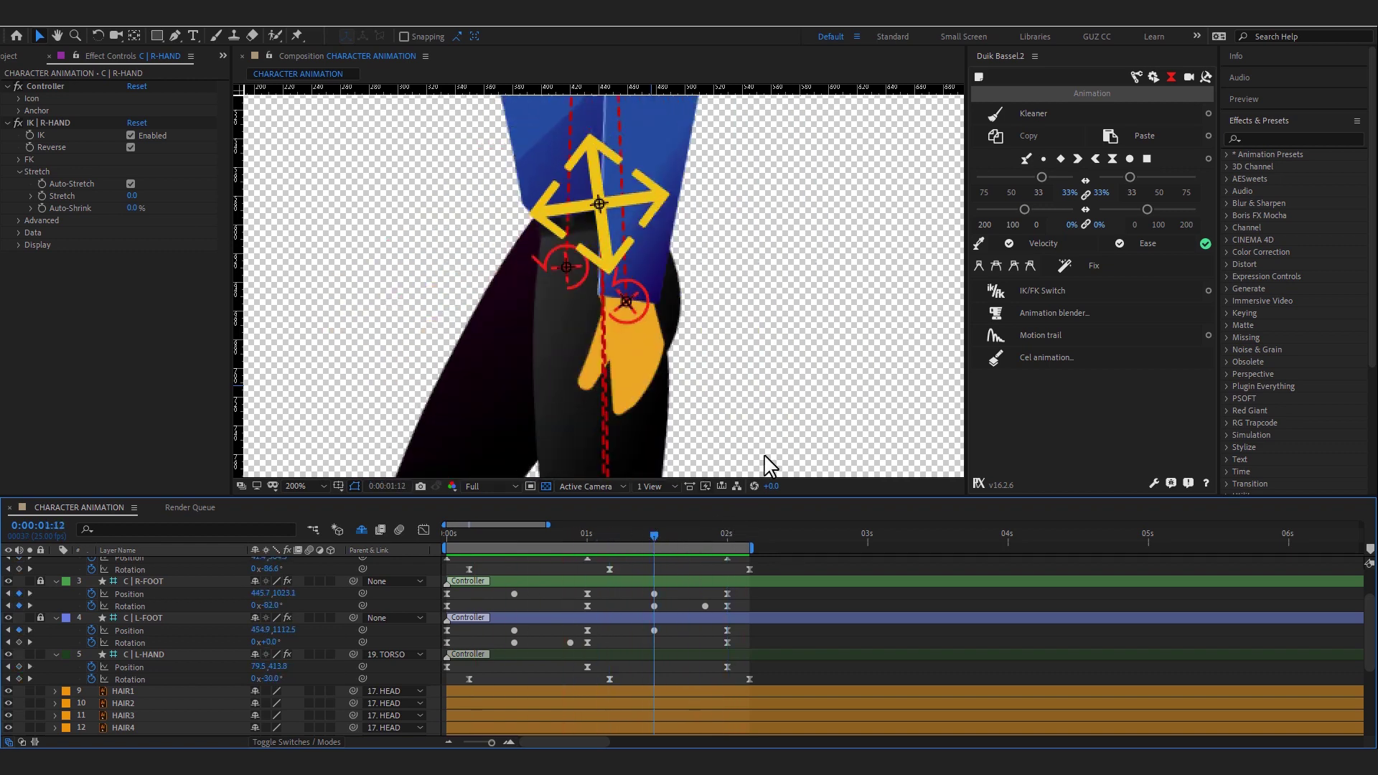
scroll(670, 317, "down", 4)
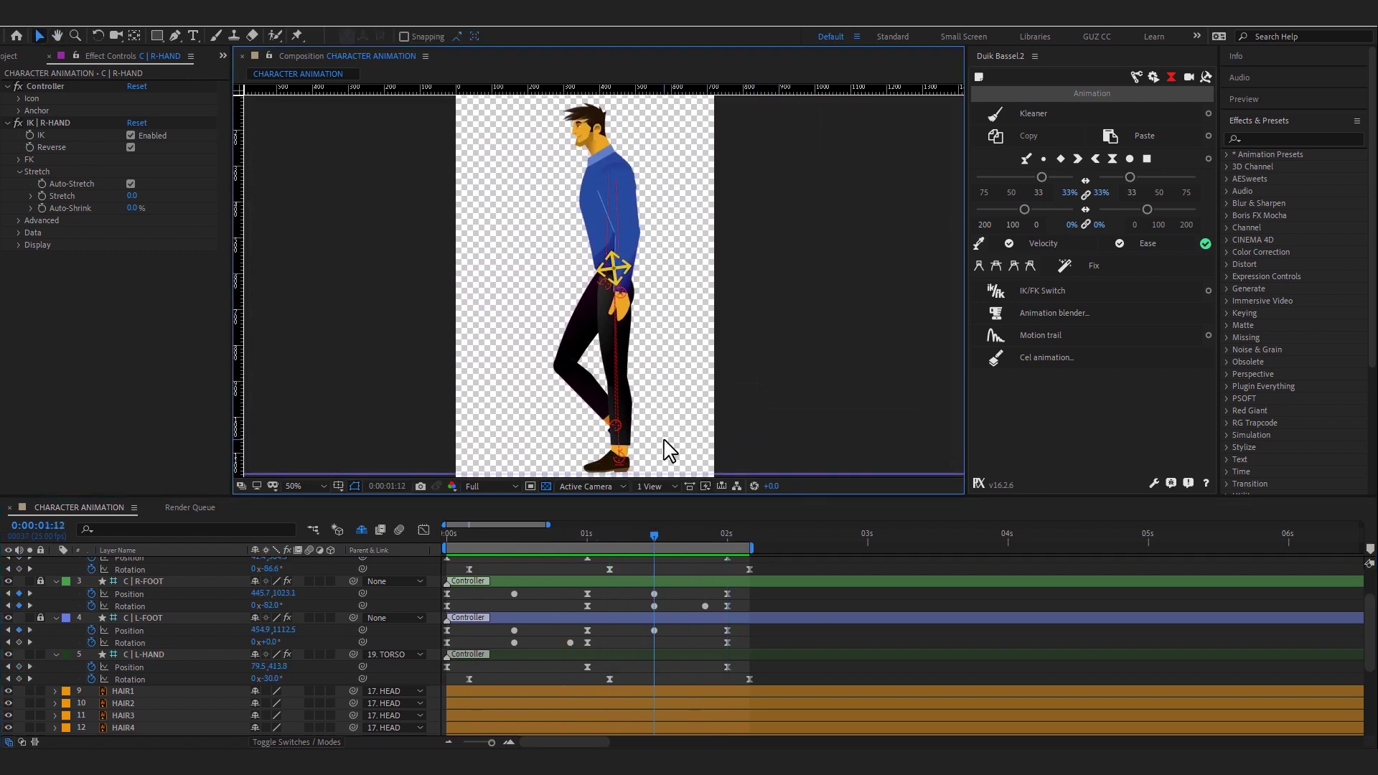
key("space")
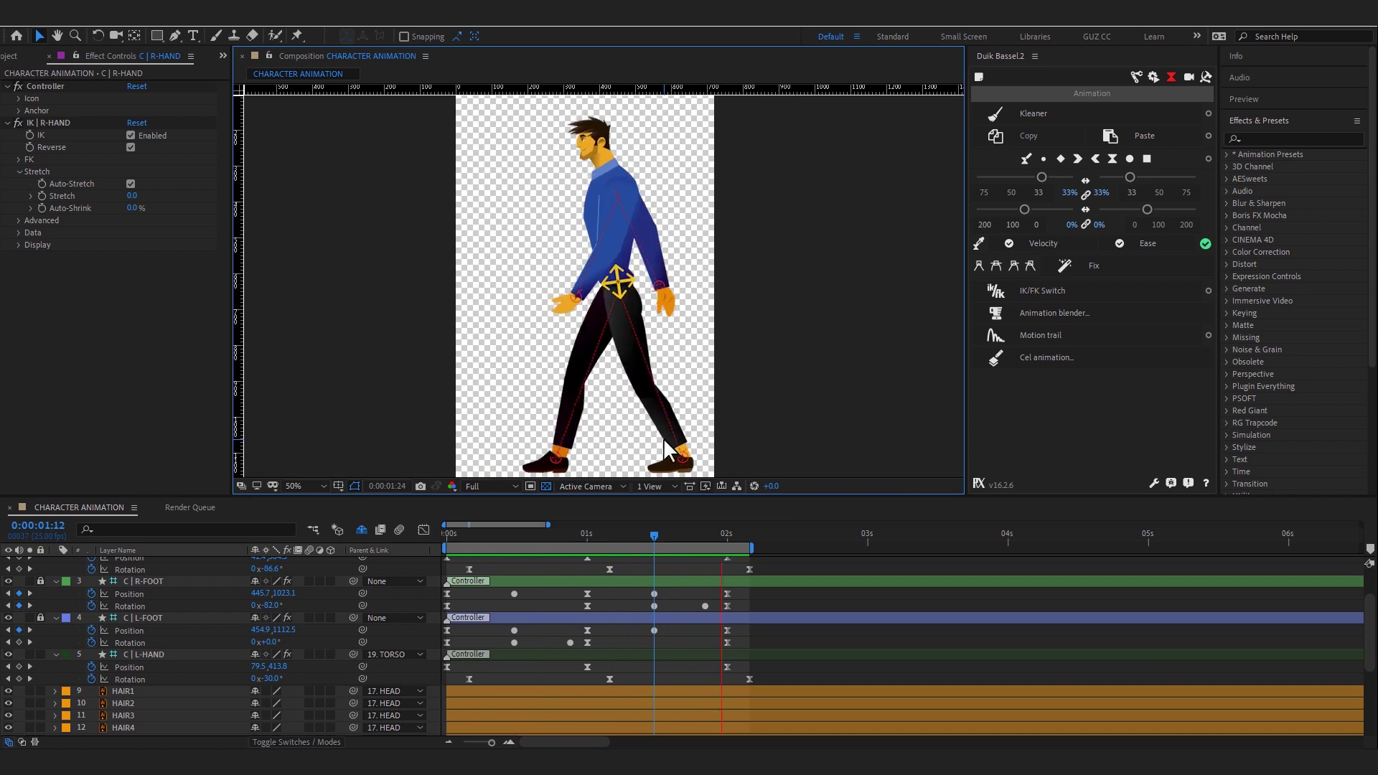
left_click_drag(651, 535, 197, 470)
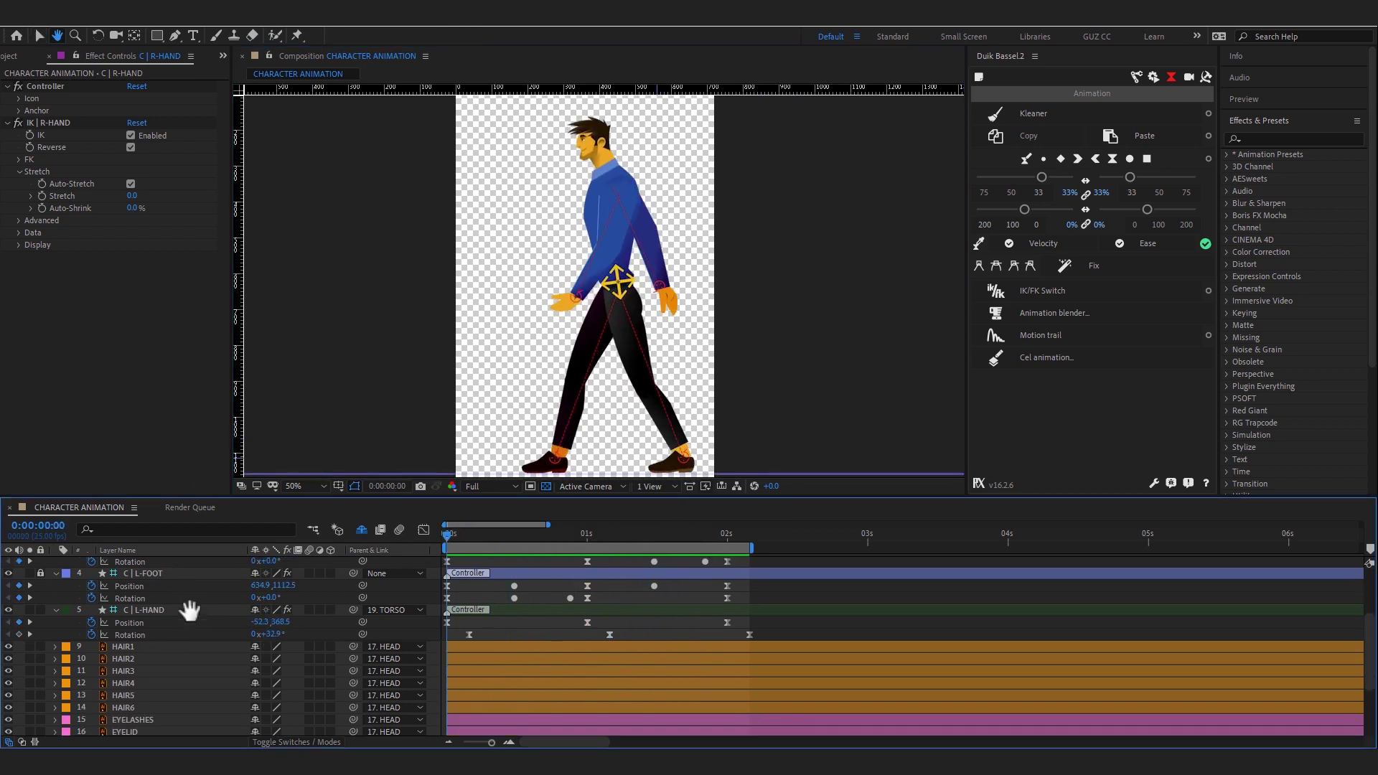
- Create a Duik head controller for the HEAD layer
scroll(185, 609, "down", 10)
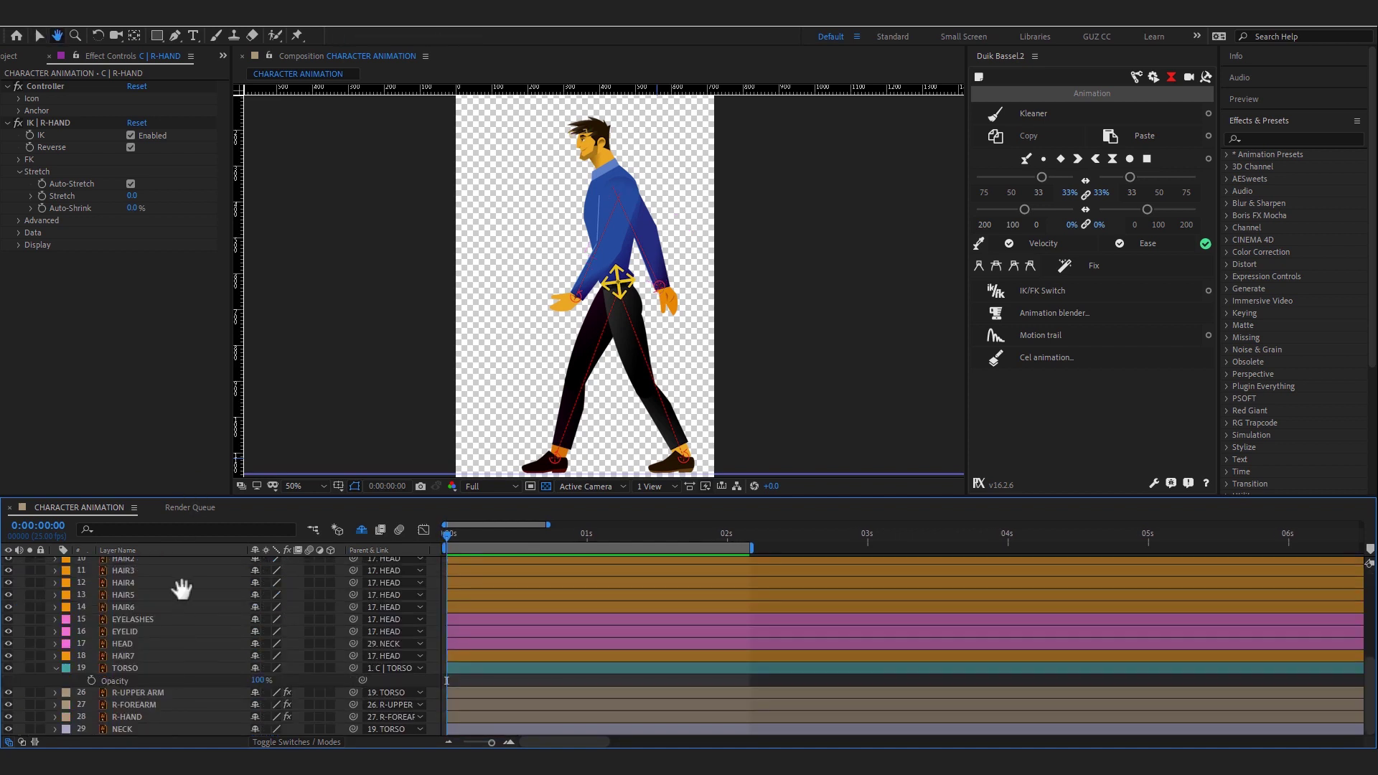
left_click(135, 643)
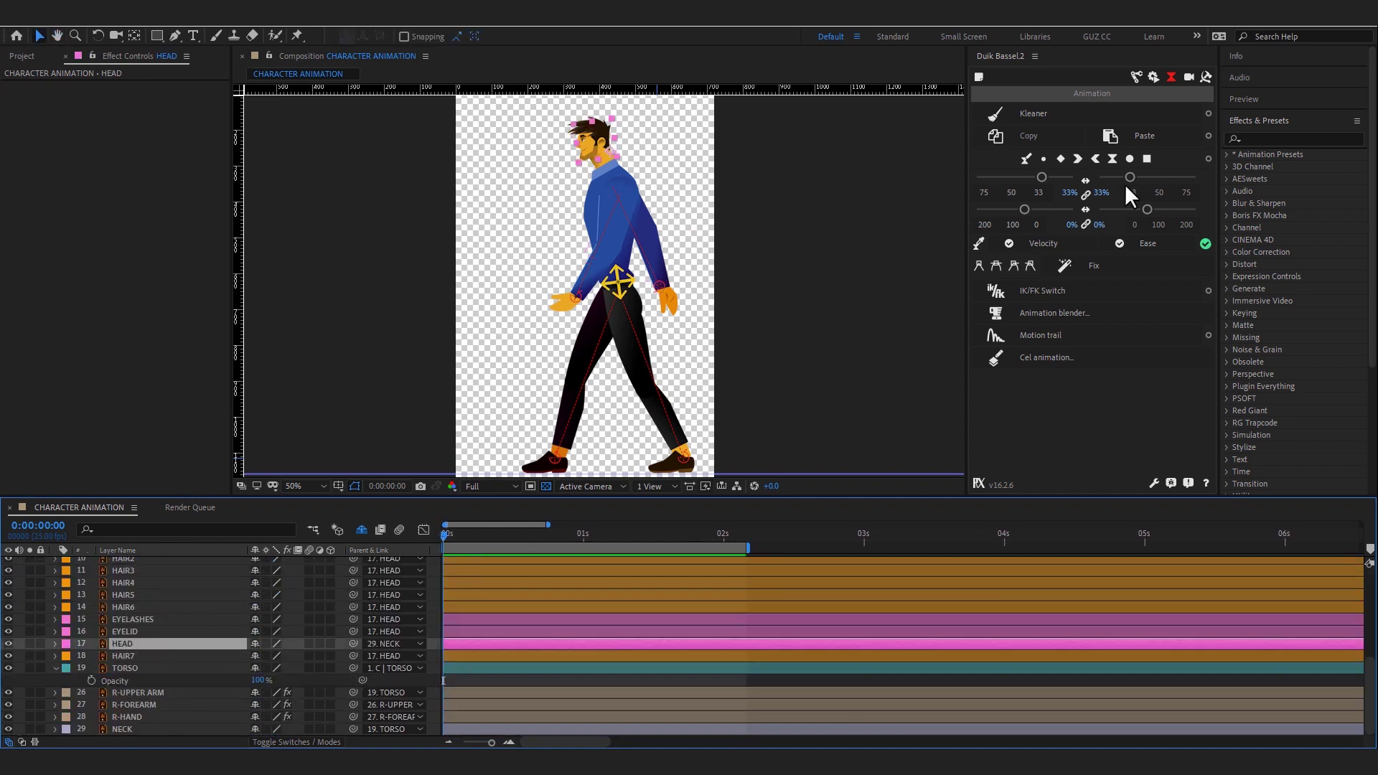
left_click(1153, 76)
left_click(1140, 72)
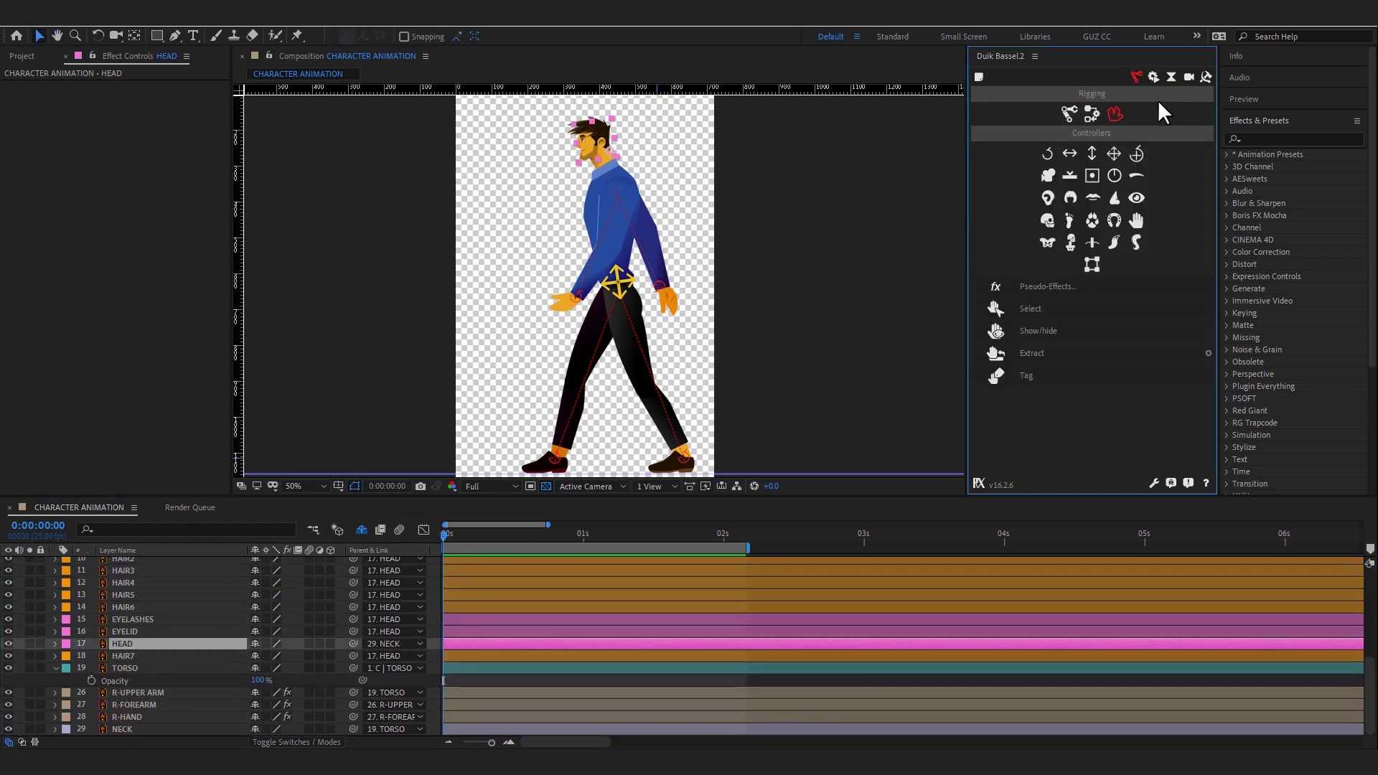
left_click(1138, 153)
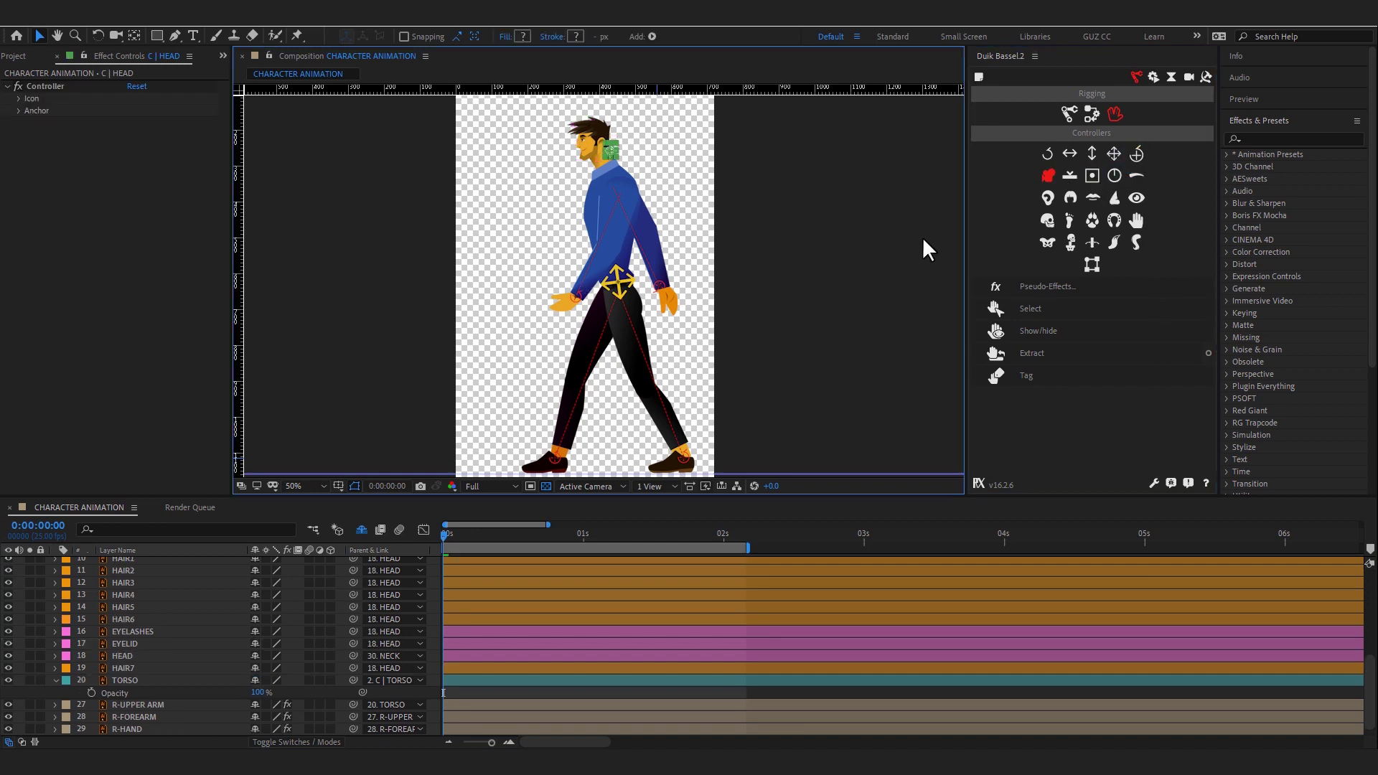
- Parent HEAD to C | HEAD, and parent C | HEAD to NECK
left_click(369, 655)
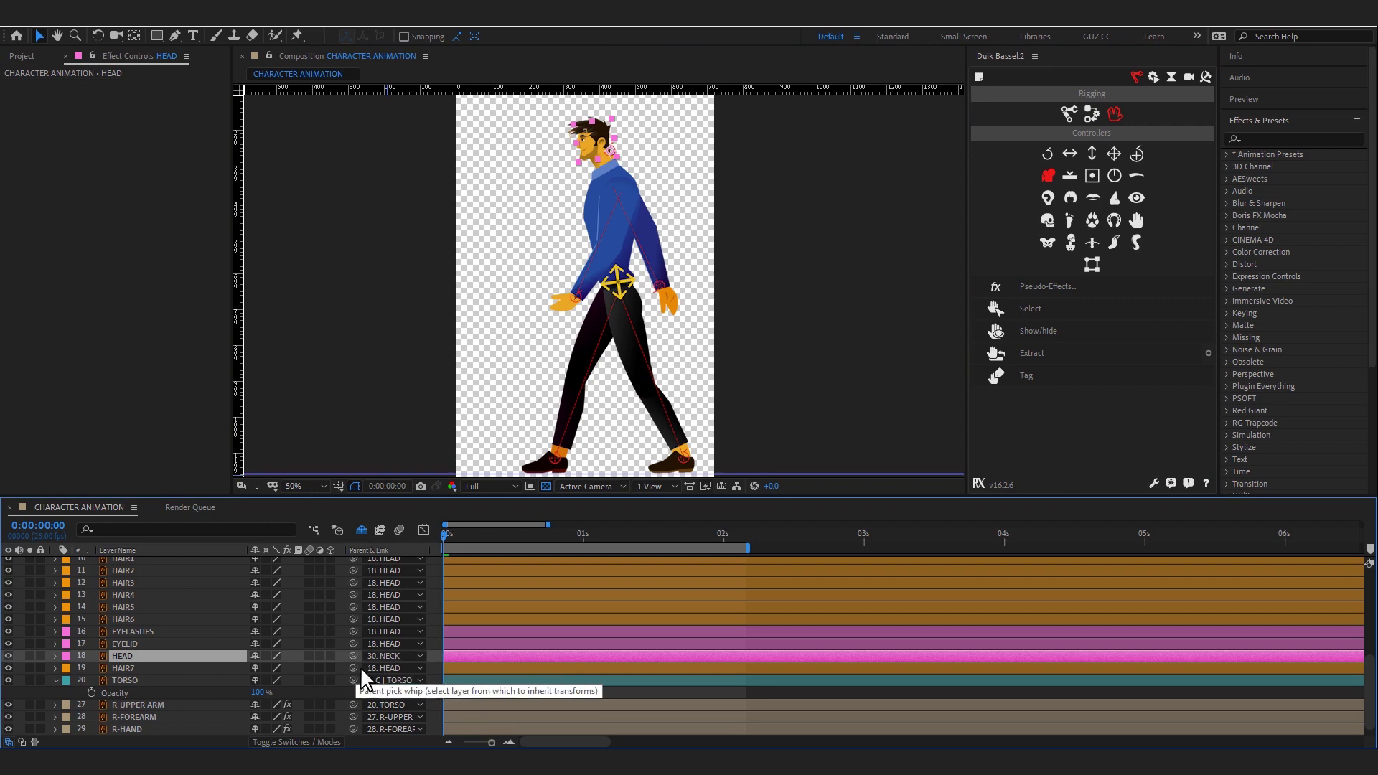
left_click(398, 655)
left_click(419, 185)
scroll(233, 619, "up", 5)
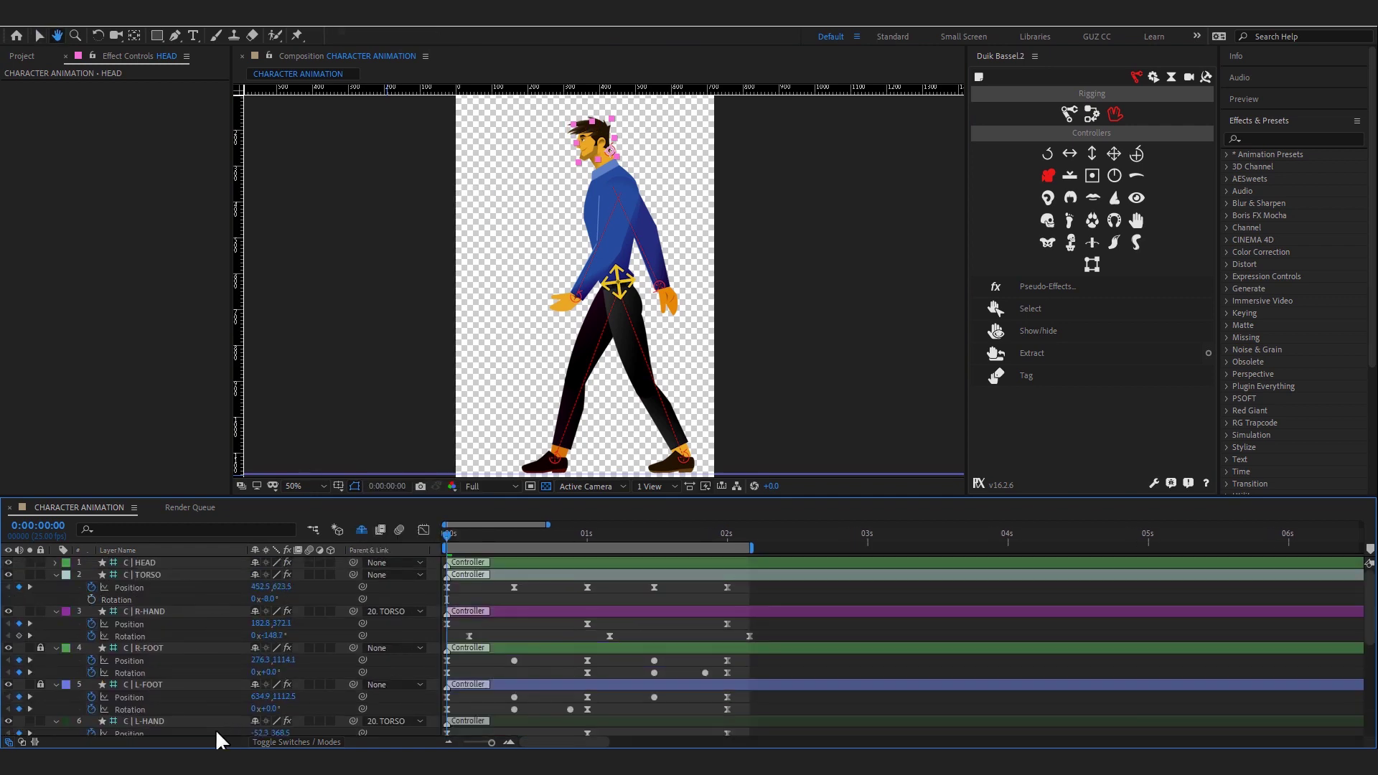
left_click(194, 562)
left_click(384, 561)
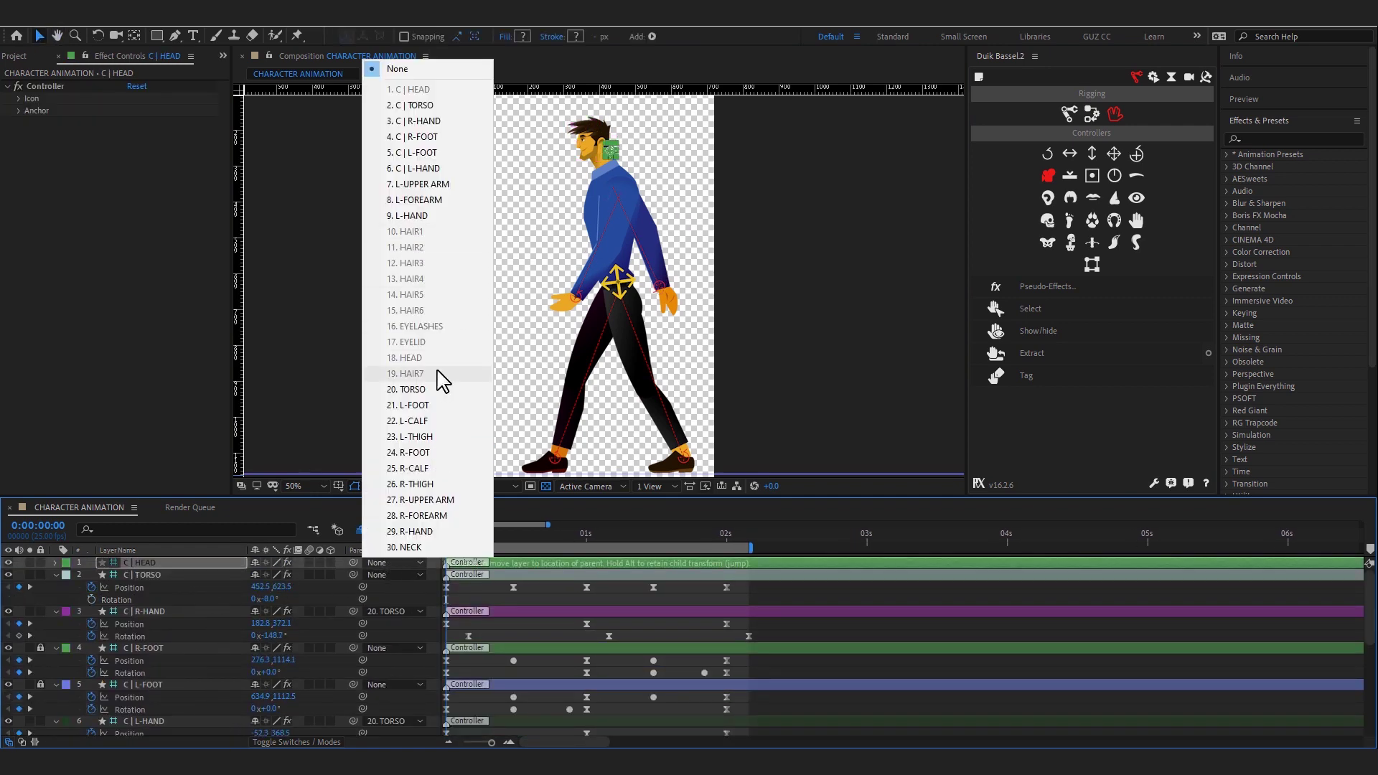
left_click(405, 546)
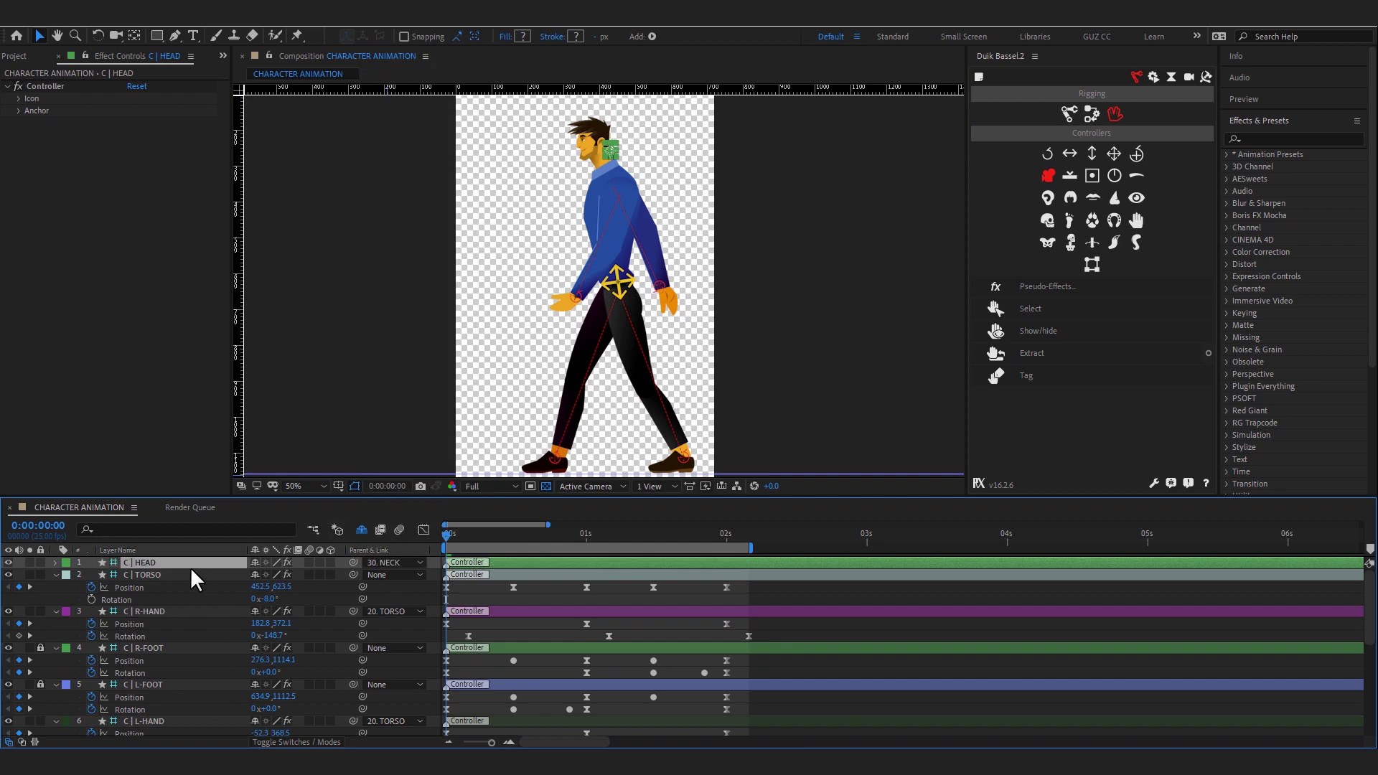
- Set the head controller's icon Size to 96%
key("s")
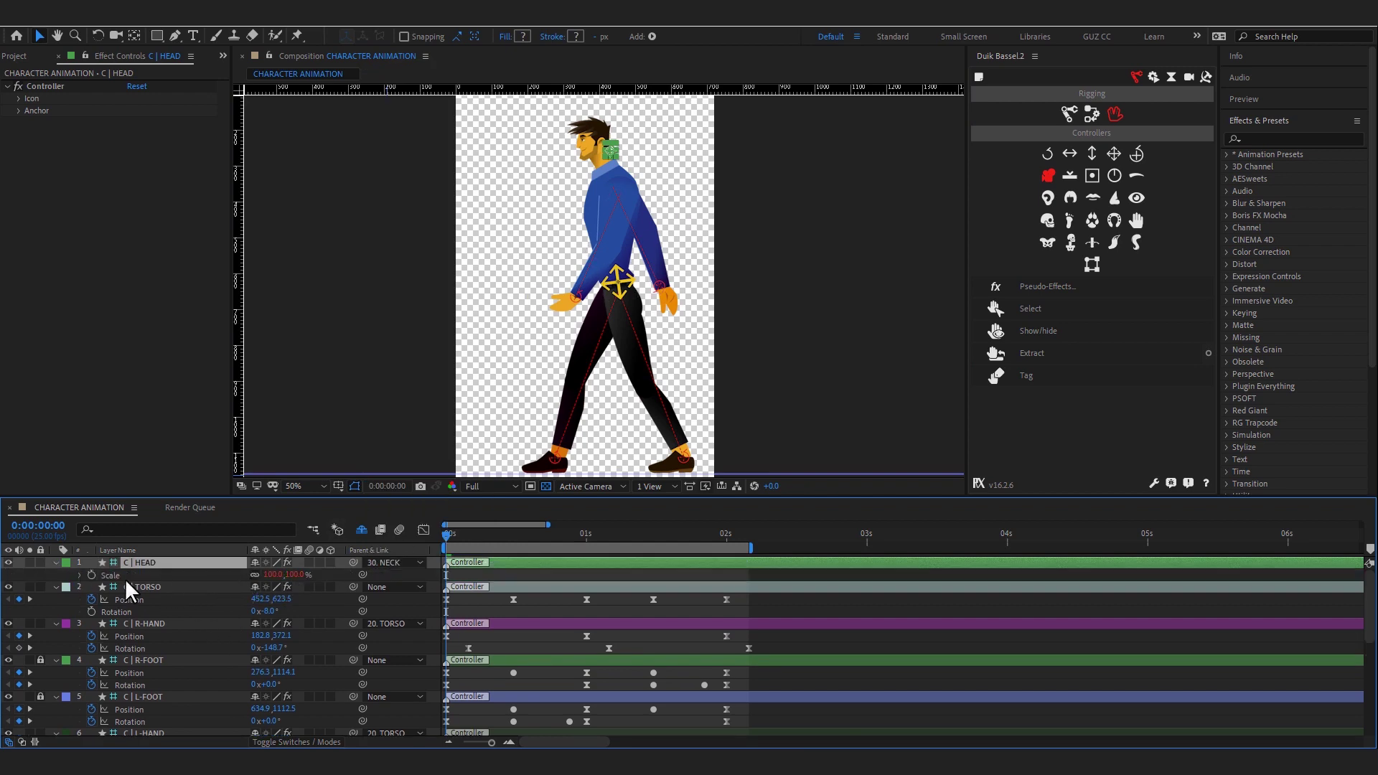
left_click(125, 578)
left_click_drag(642, 302, 649, 341)
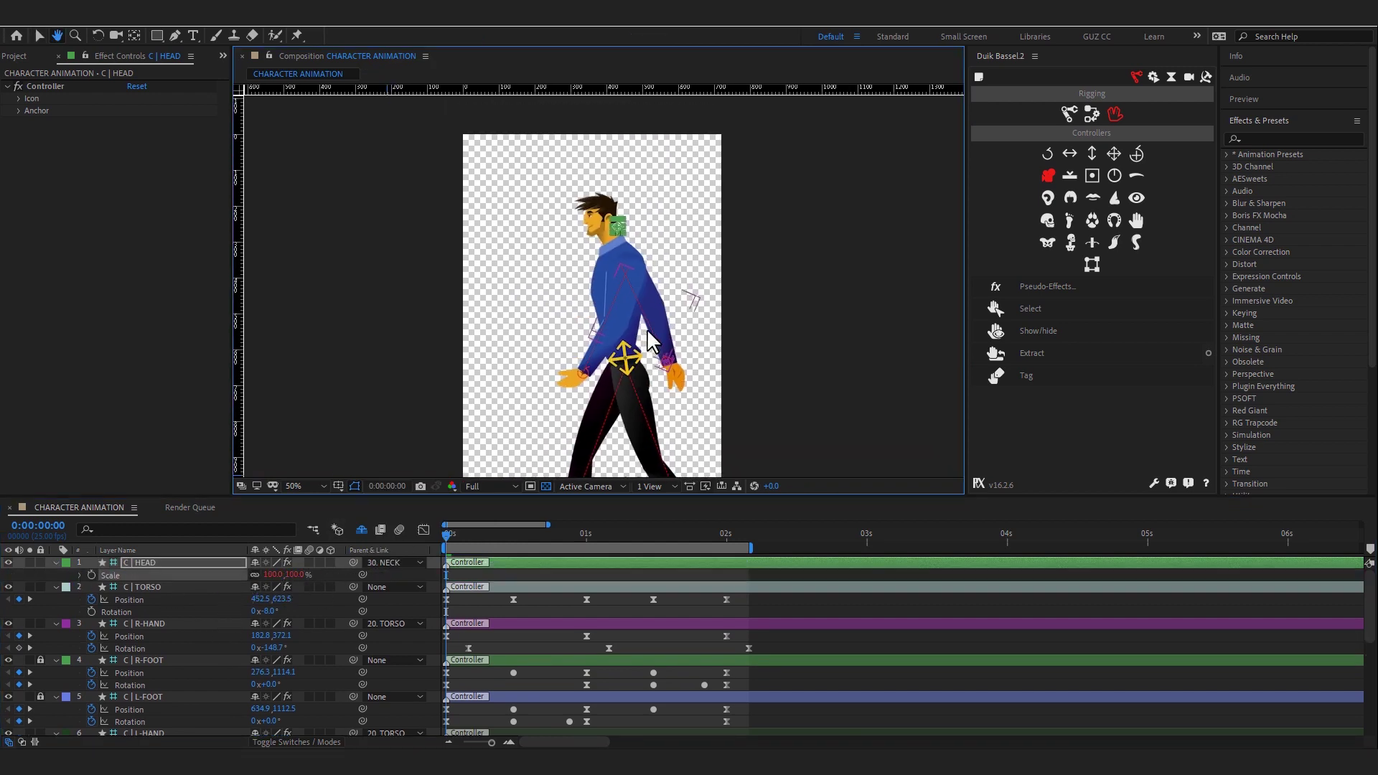
scroll(649, 341, "up", 2)
scroll(664, 317, "up", 2)
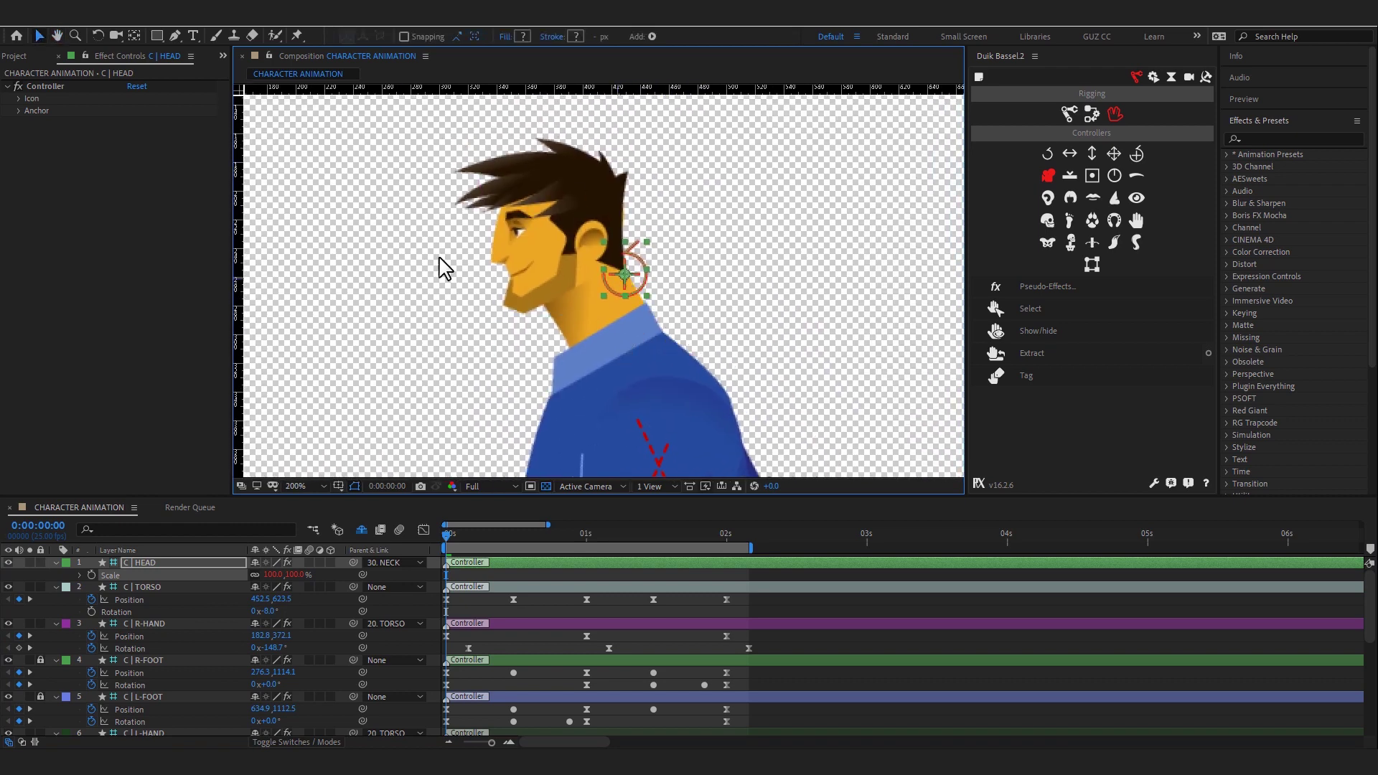
left_click(18, 98)
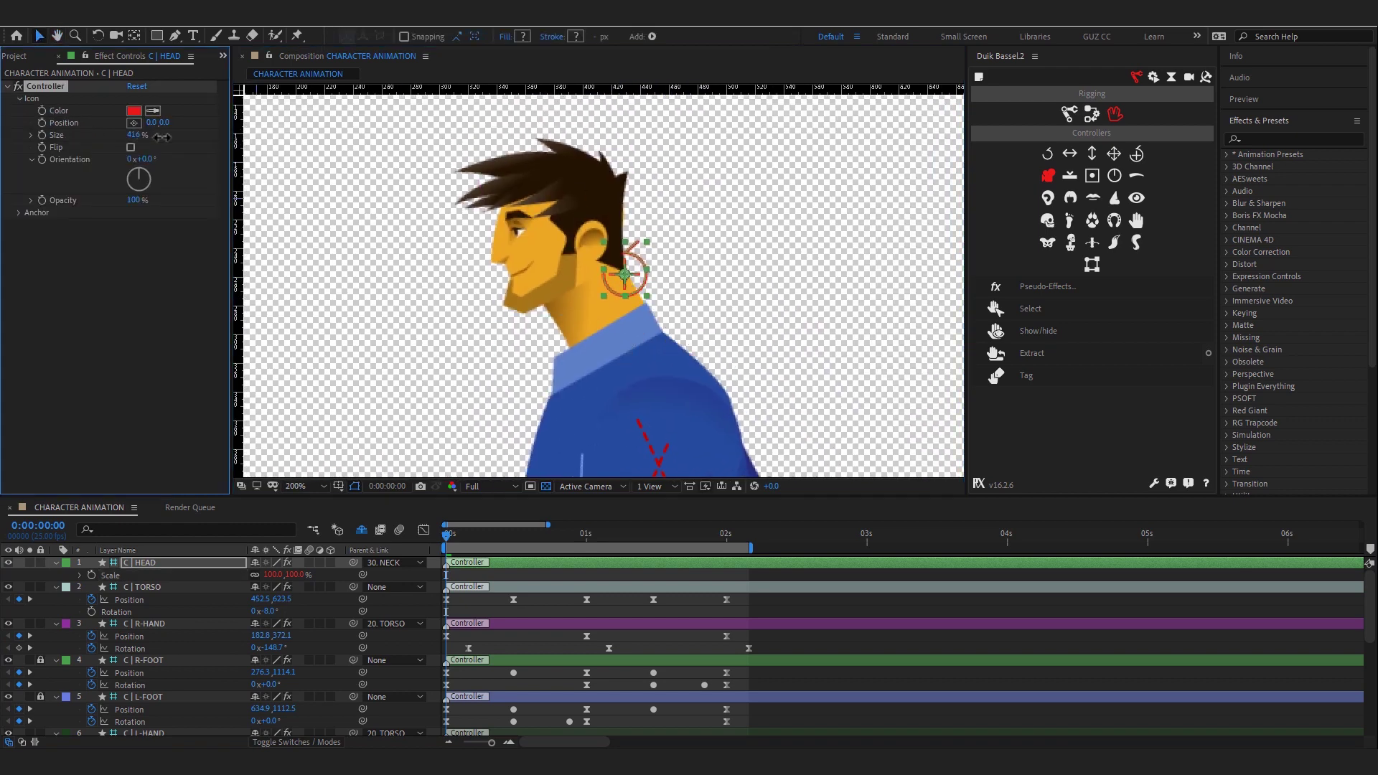
left_click_drag(162, 137, 161, 144)
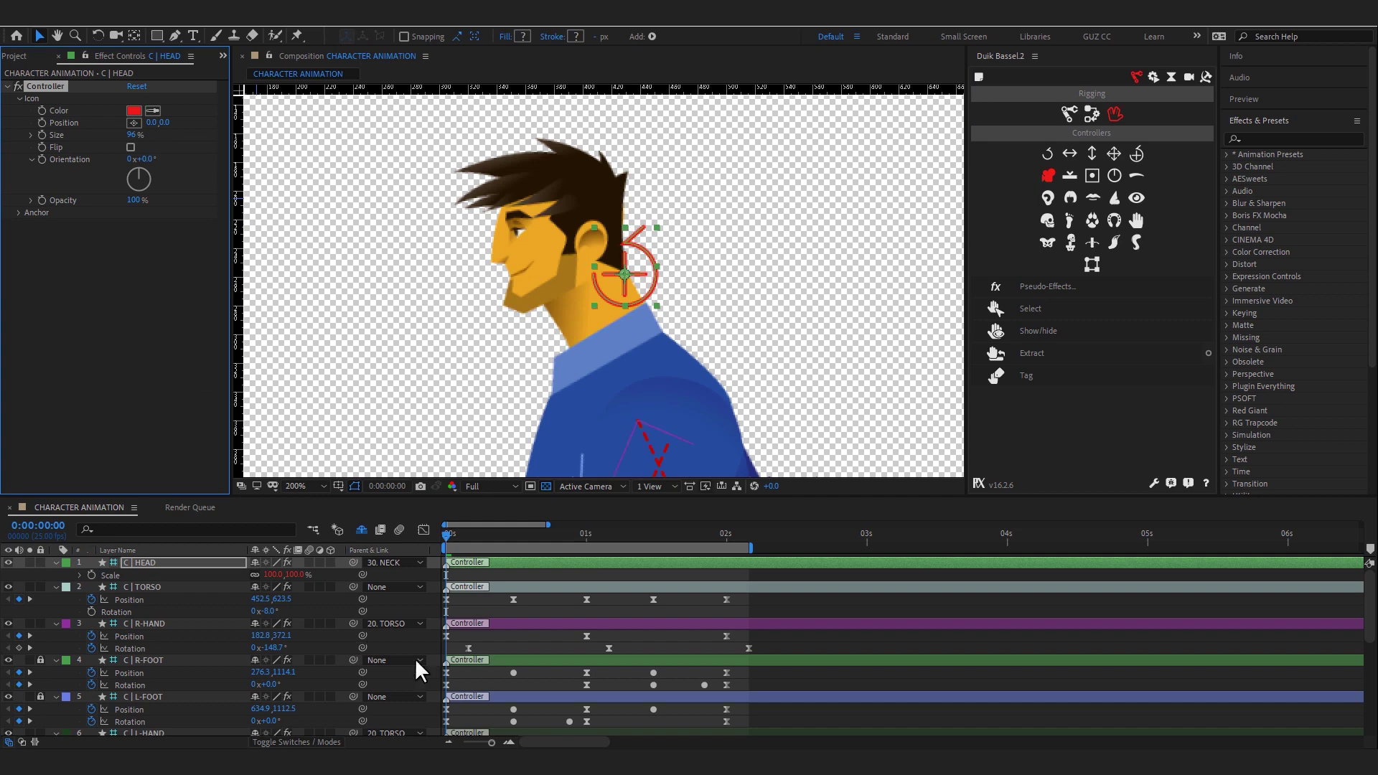
left_click(419, 664)
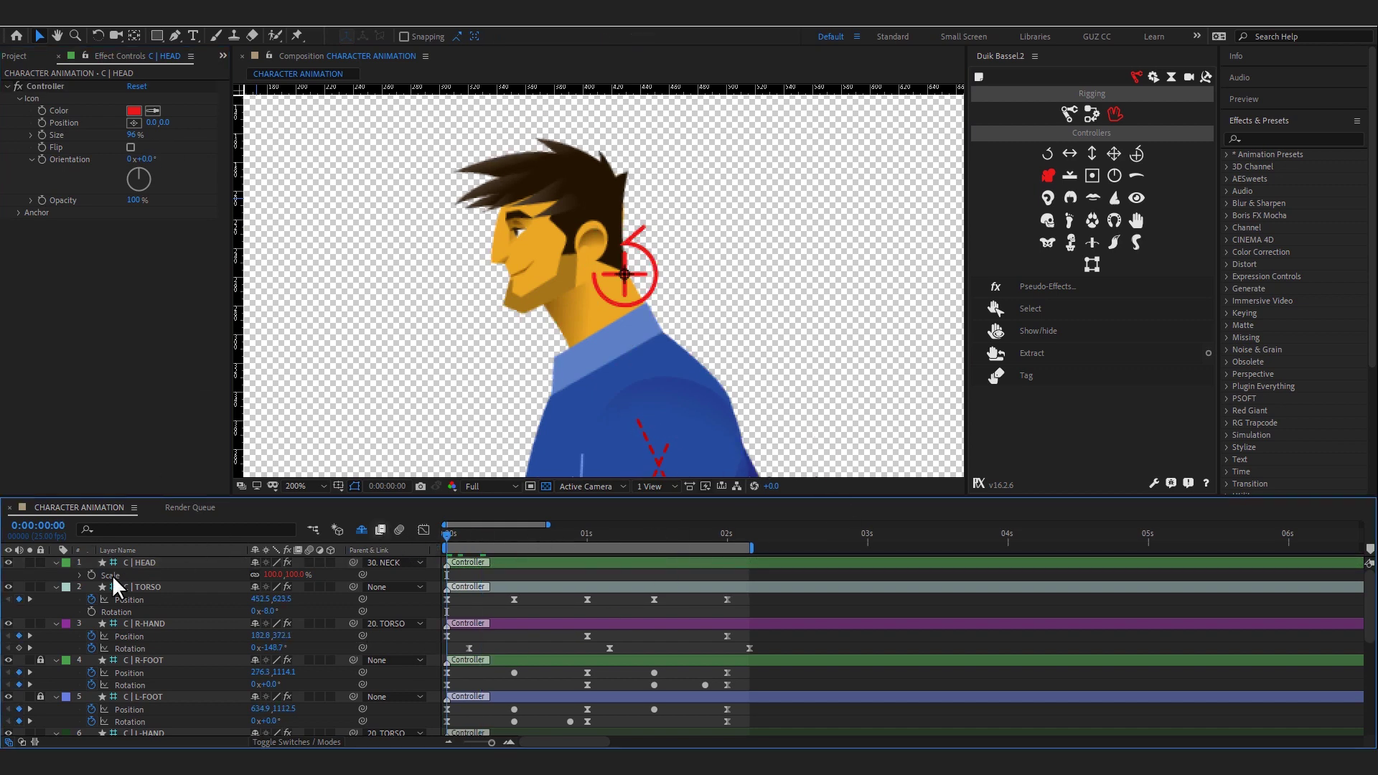
left_click(137, 575)
- Keyframe C | HEAD Rotation at 8°, -2° at 12 frames, and back to 8° at one second
key("r")
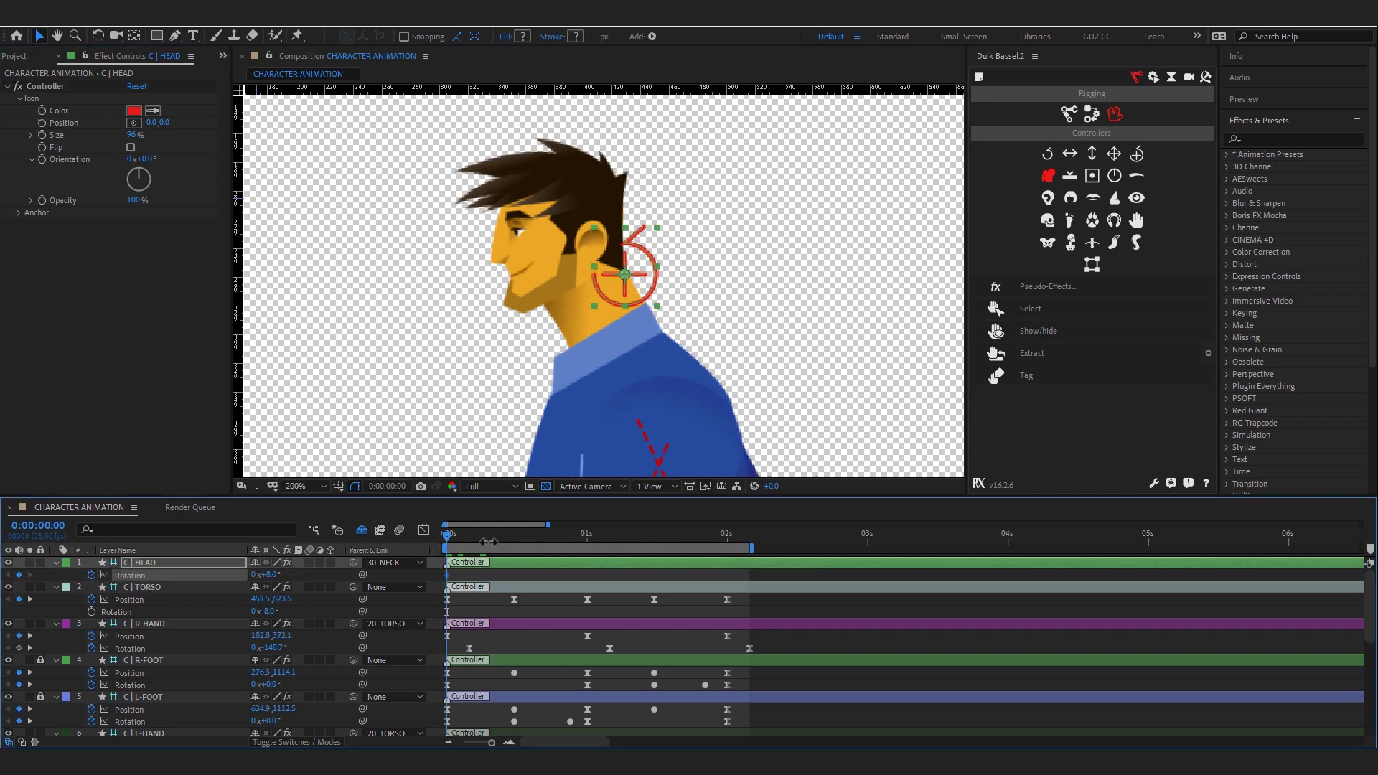
left_click_drag(507, 536, 493, 535)
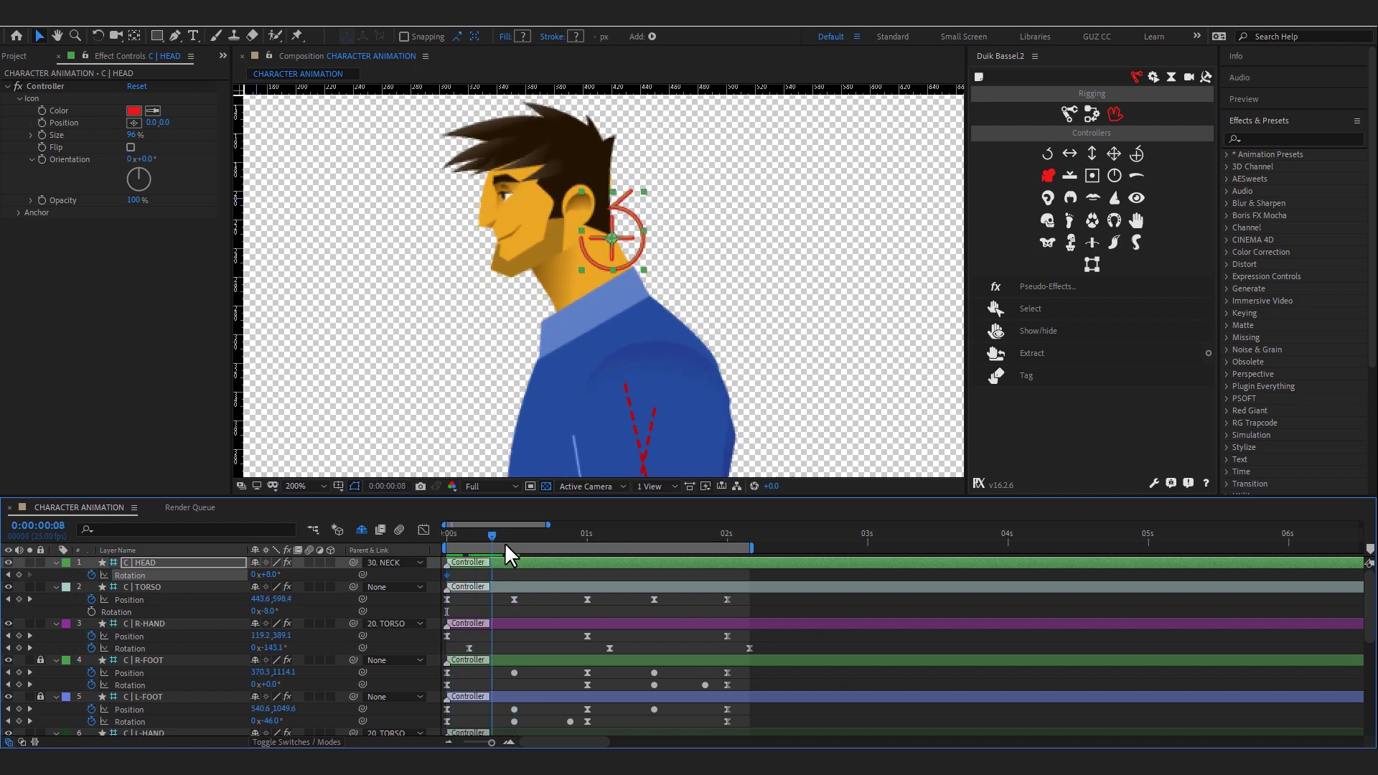
key("k")
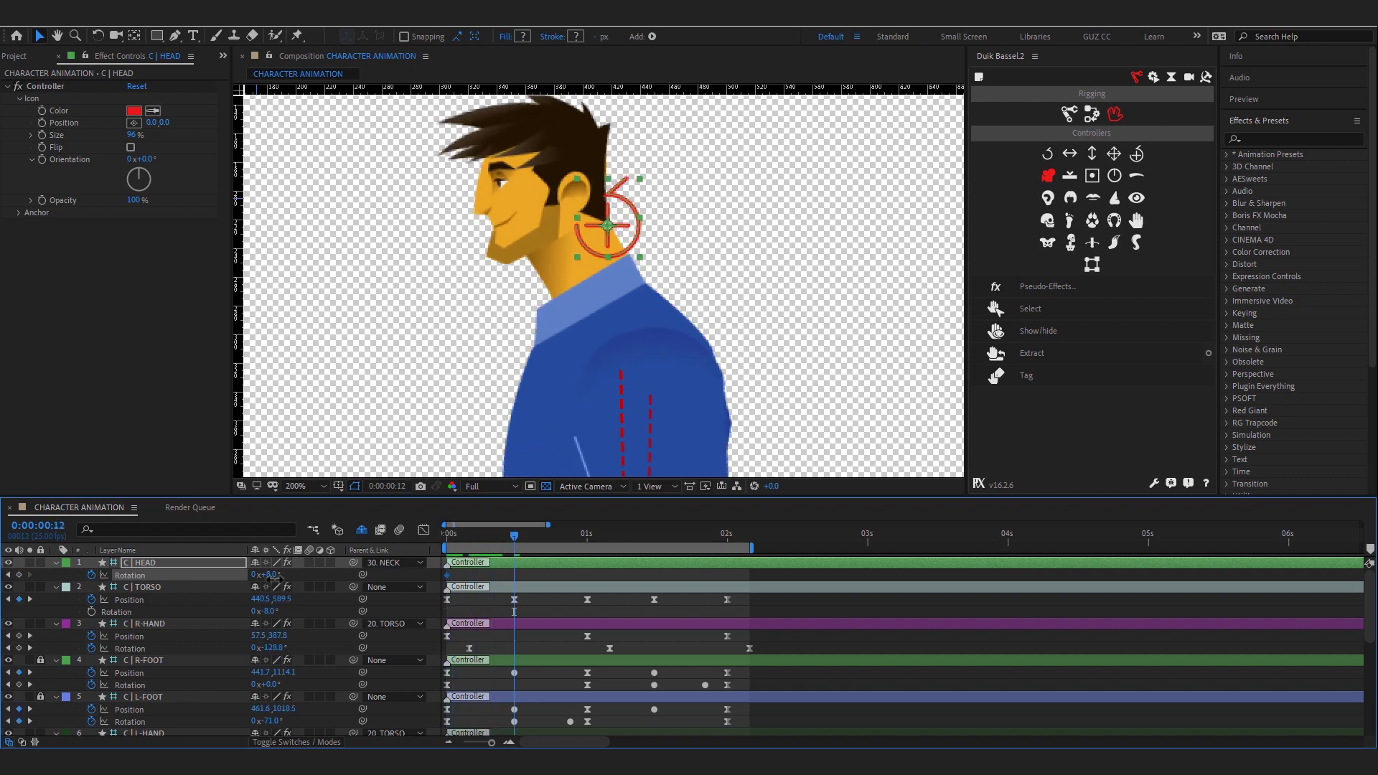
left_click_drag(267, 574, 284, 581)
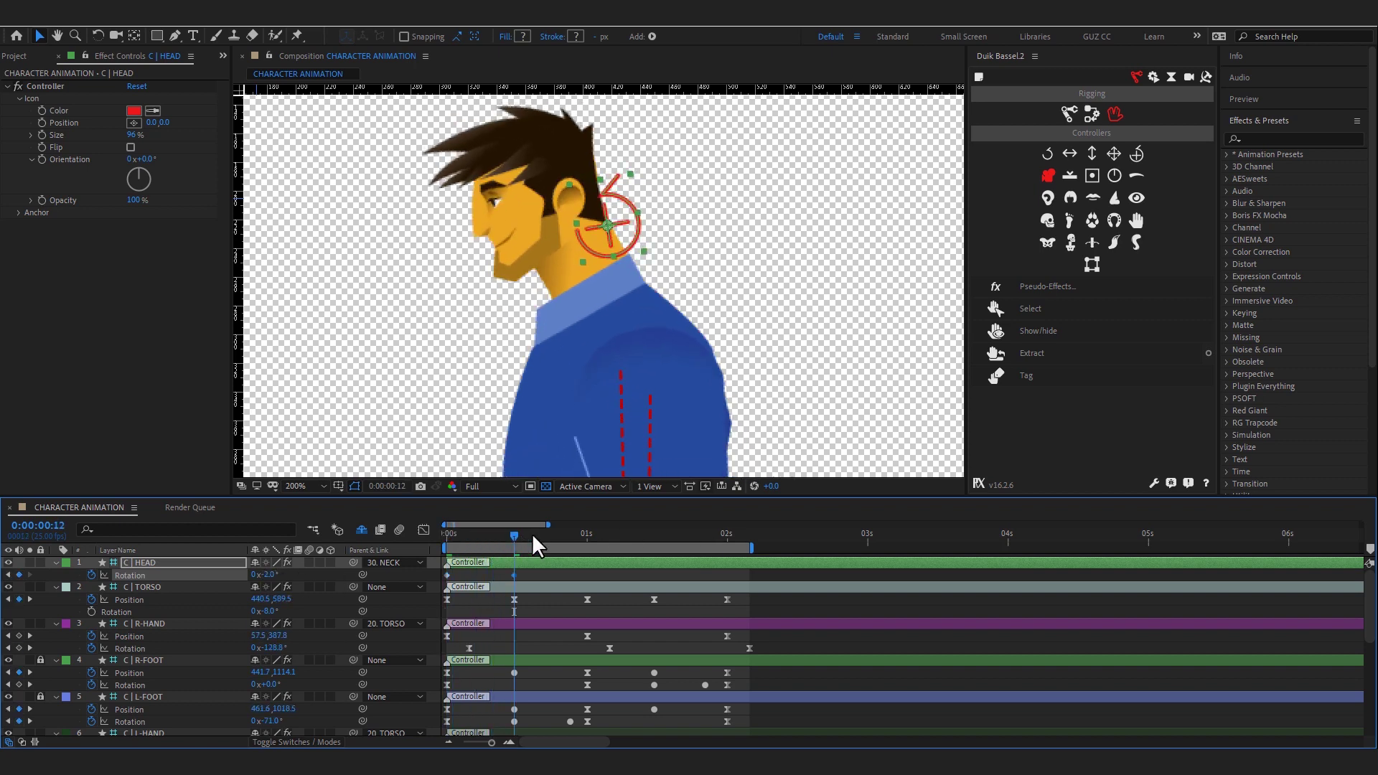
key("k")
key("ctrl+v")
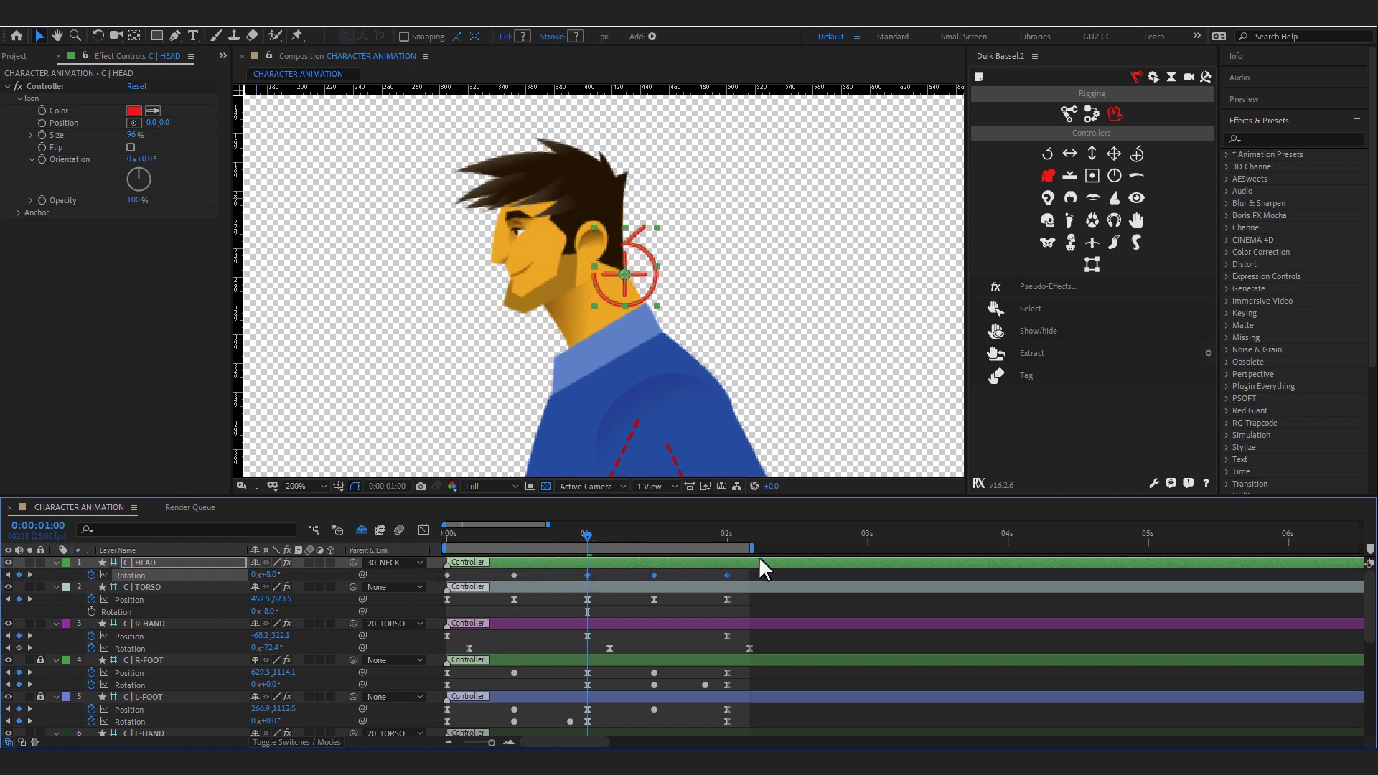
- Shift the head rotation keys a few frames later and apply Duik easy ease
left_click_drag(763, 578, 433, 582)
left_click_drag(726, 574, 749, 575)
left_click(1171, 77)
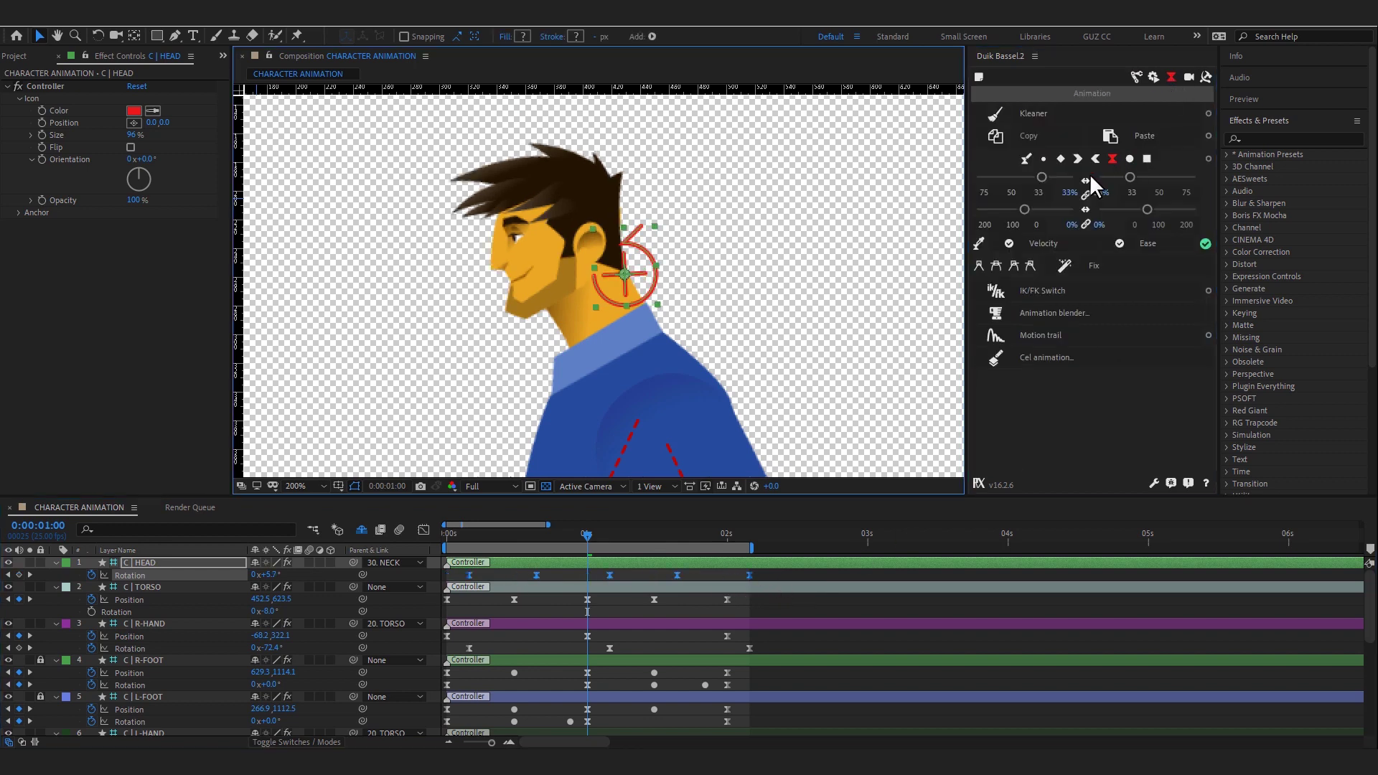
left_click(1112, 158)
- Preview and scrub through the walk to check the head bob
key("space")
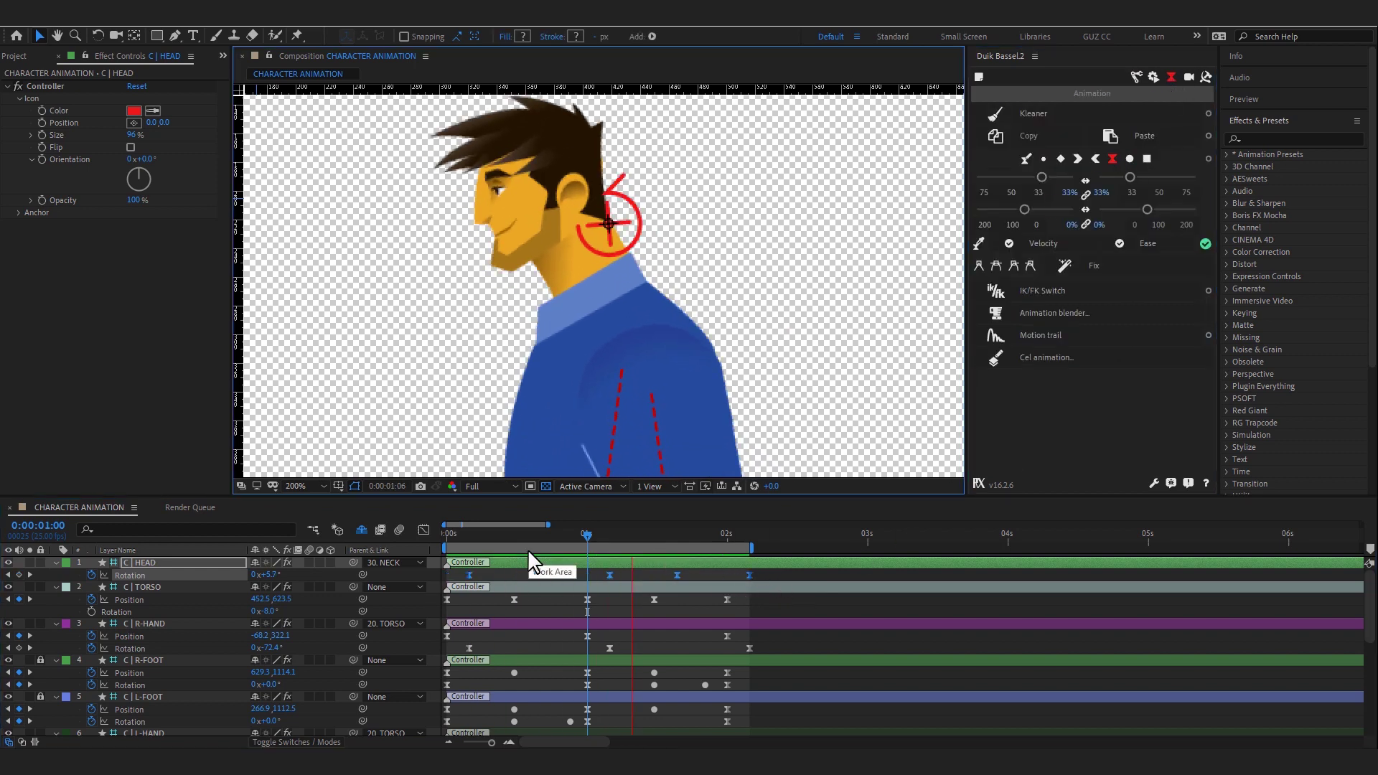
key("space")
scroll(634, 376, "down", 1)
scroll(677, 336, "down", 2)
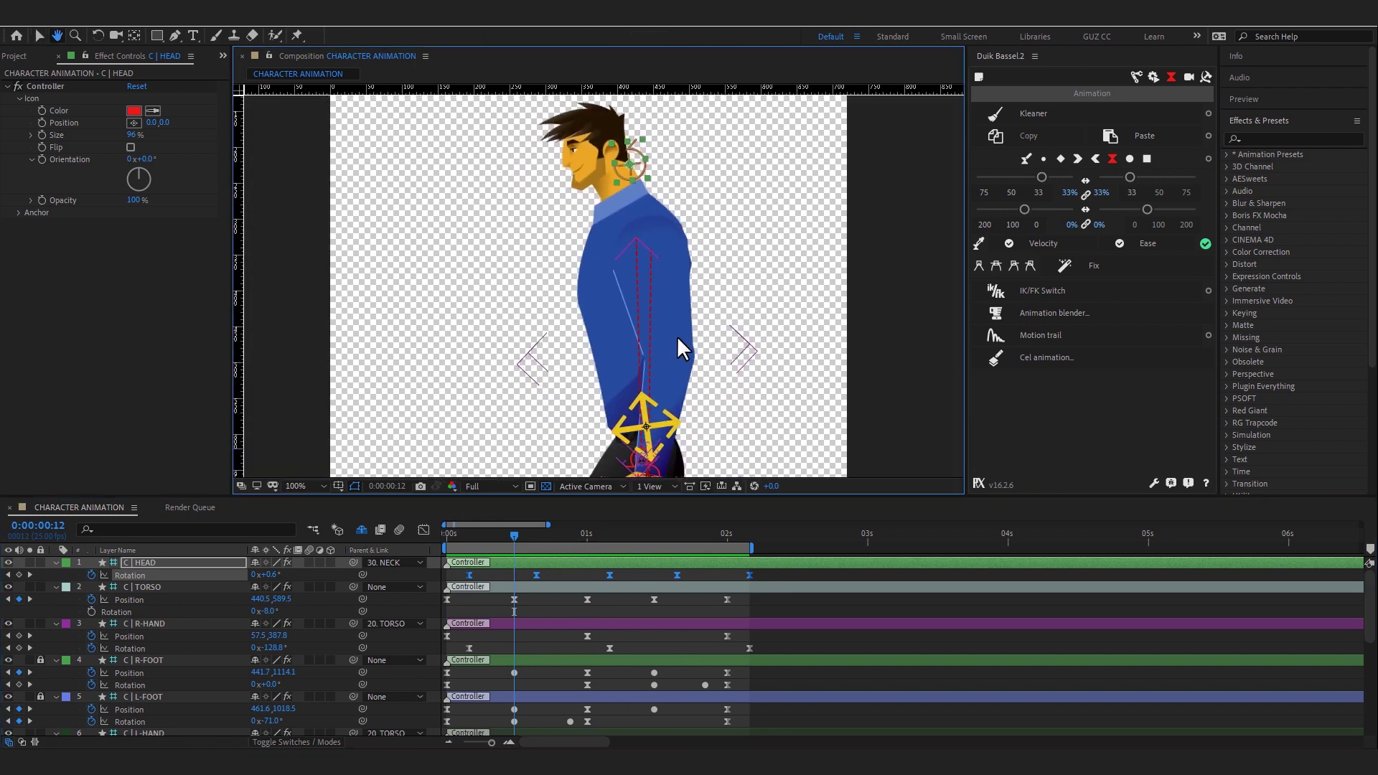
scroll(677, 336, "down", 1)
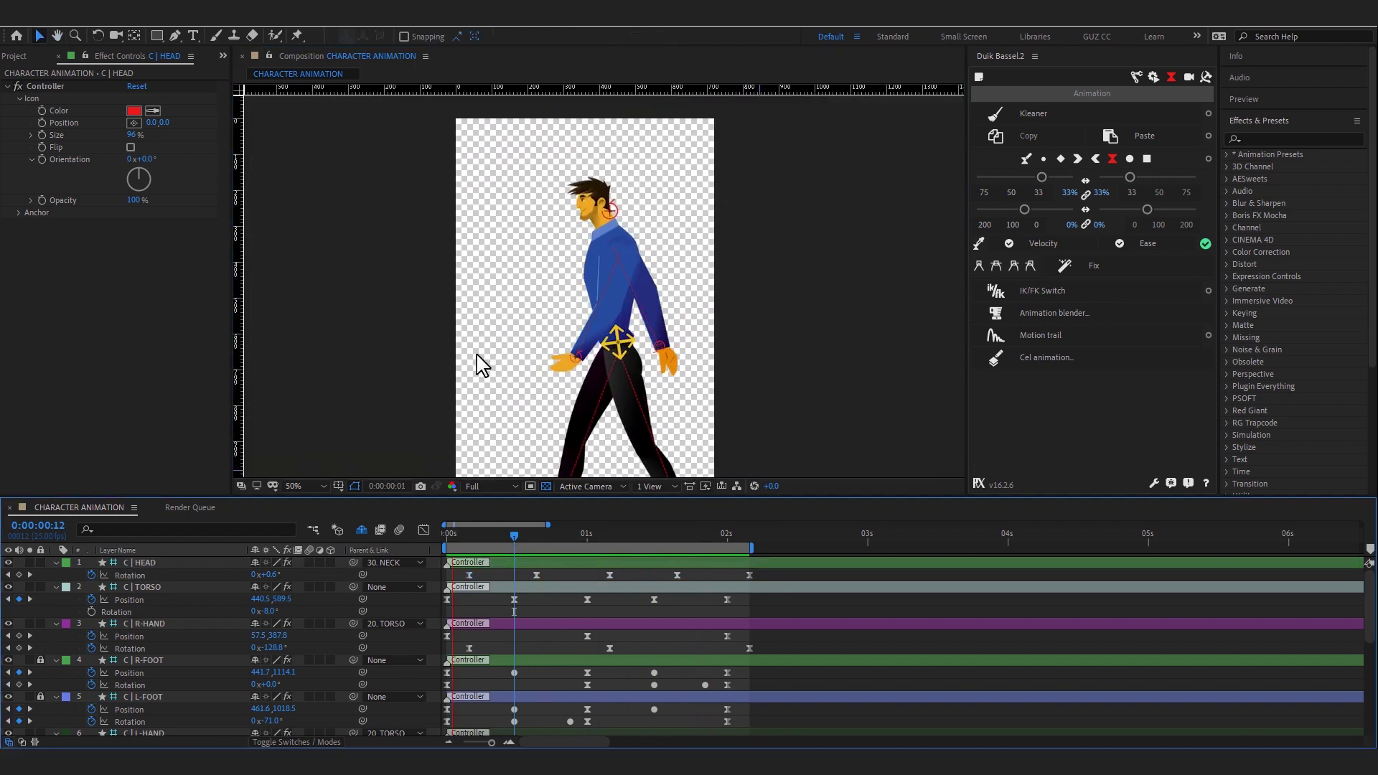
mouse_move(463, 535)
left_mouse_down()
mouse_move(730, 549)
mouse_move(643, 549)
left_mouse_up()
key("space")
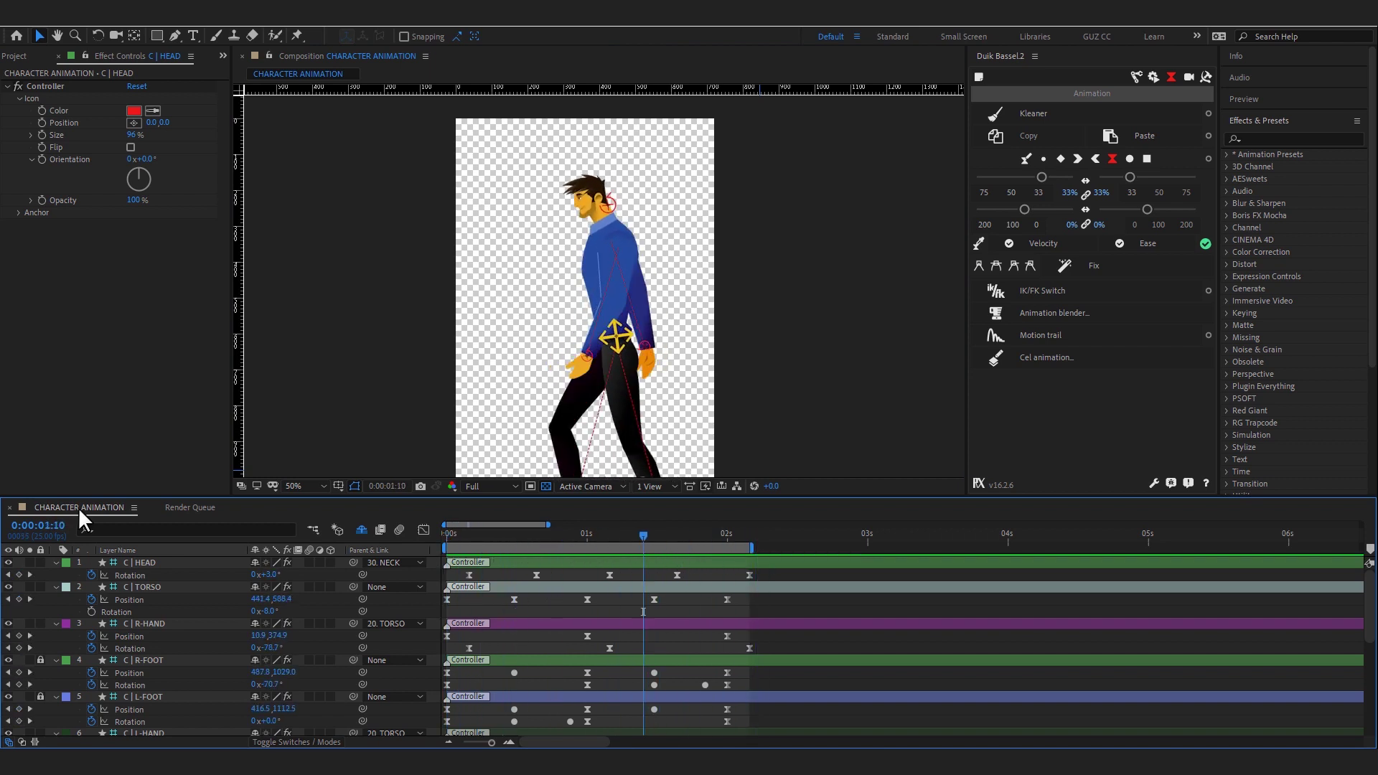
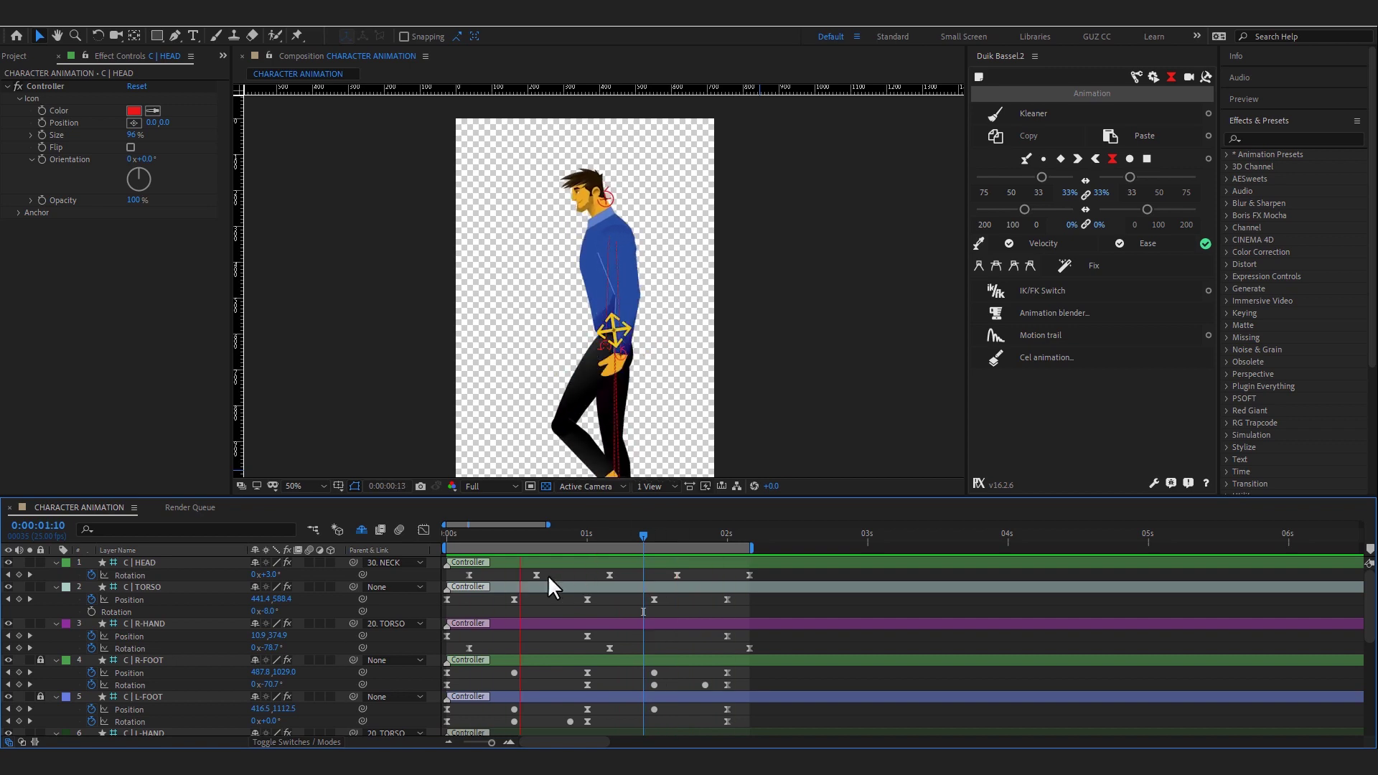
- Scrub to around 1:02 and zoom to check the walk pose
left_click_drag(480, 535, 597, 535)
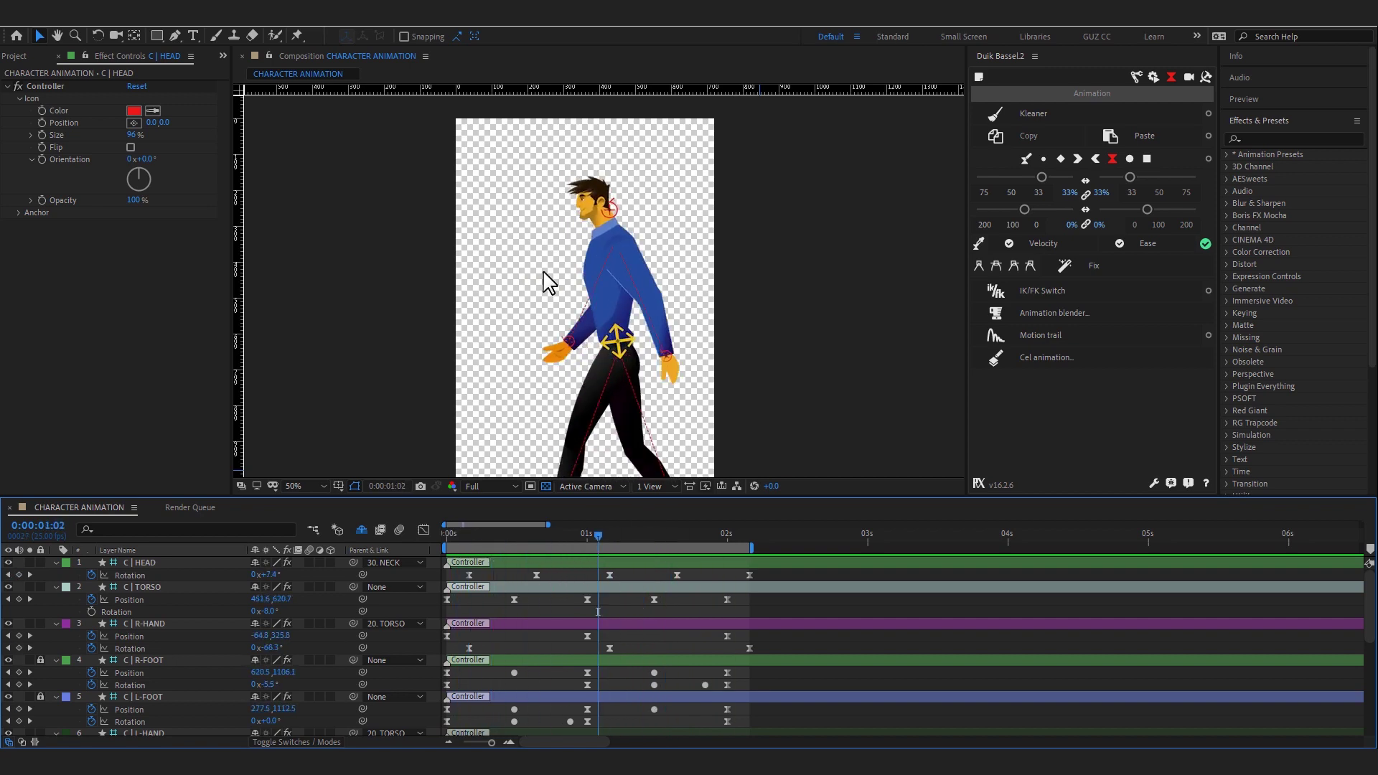
scroll(574, 276, "up", 2)
scroll(581, 274, "up", 1)
scroll(581, 273, "up", 1)
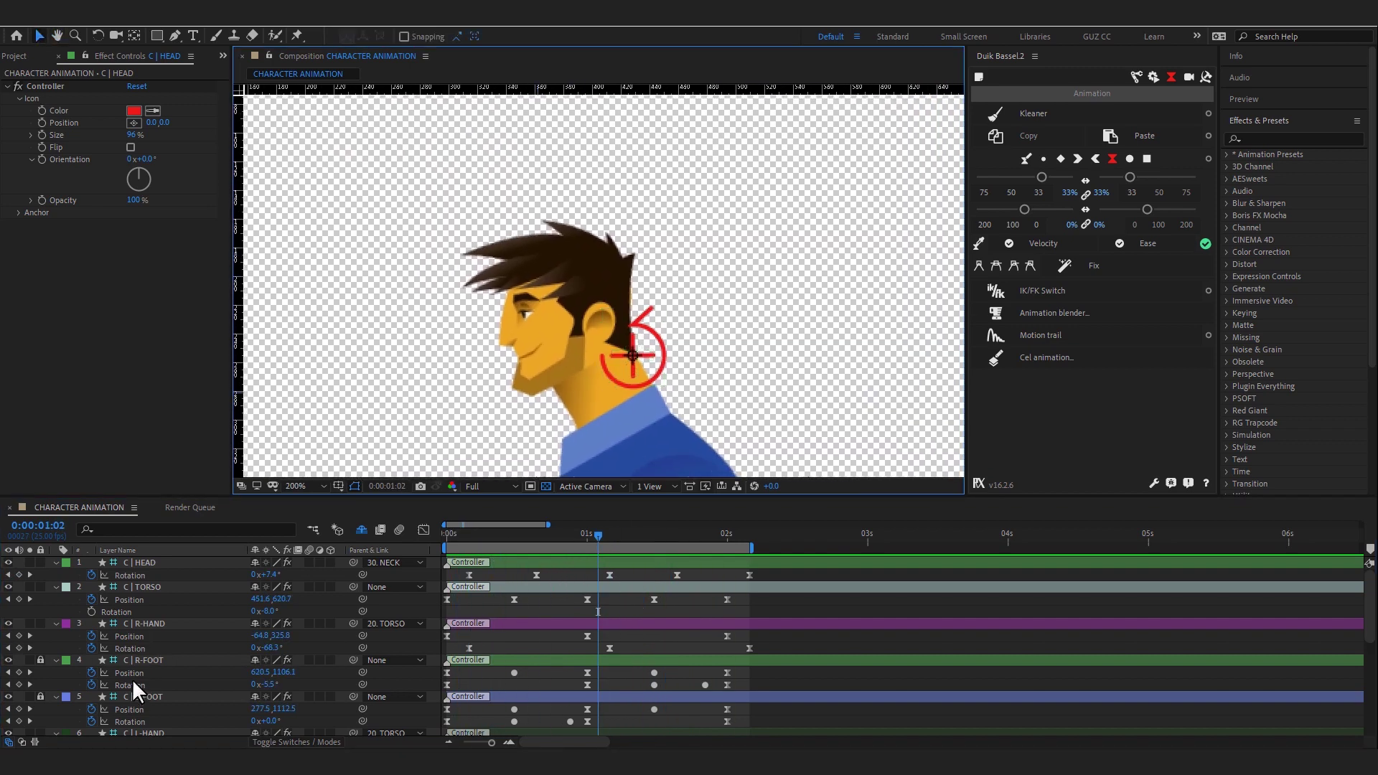
scroll(144, 667, "down", 3)
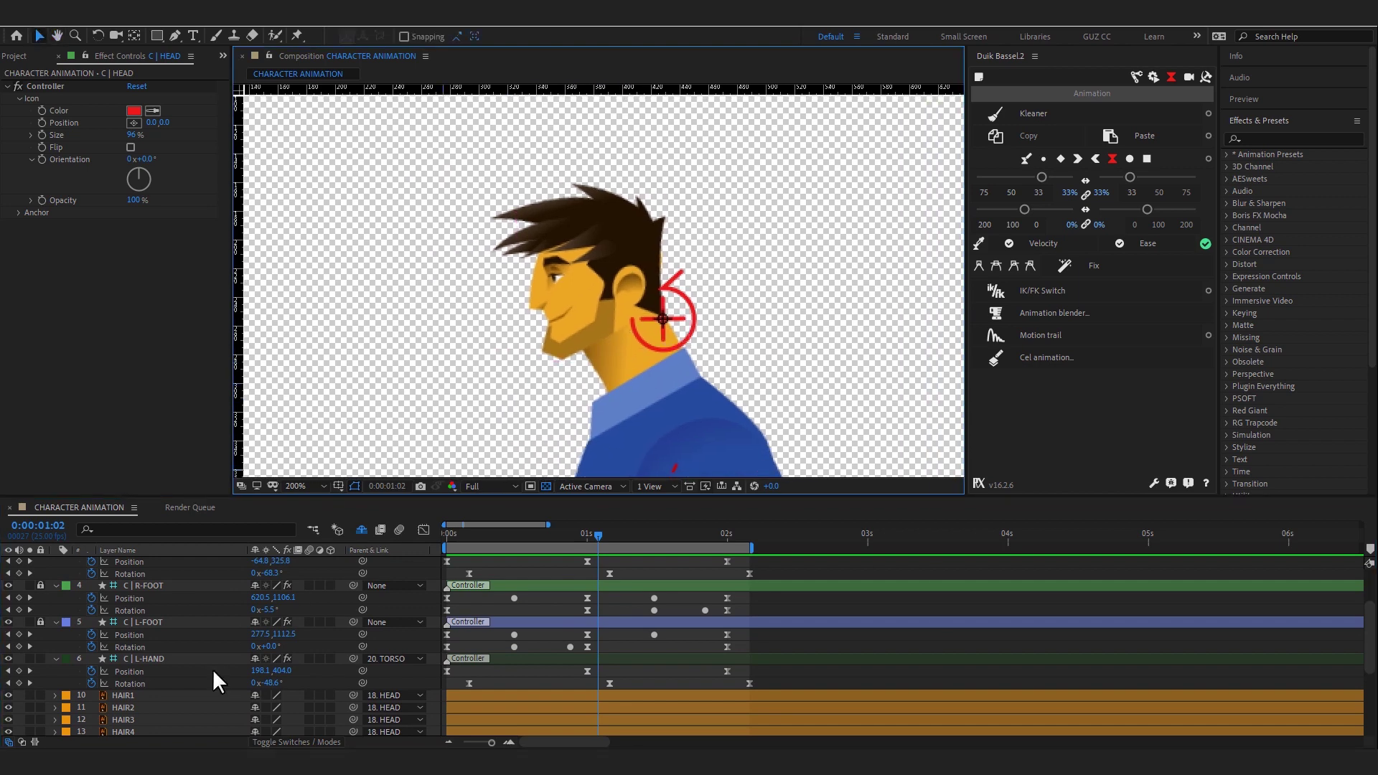
scroll(213, 669, "down", 3)
- Reveal the head group's layer anchors, then select HEAD and return to the timeline start
left_click(178, 645)
key("ctrl+a")
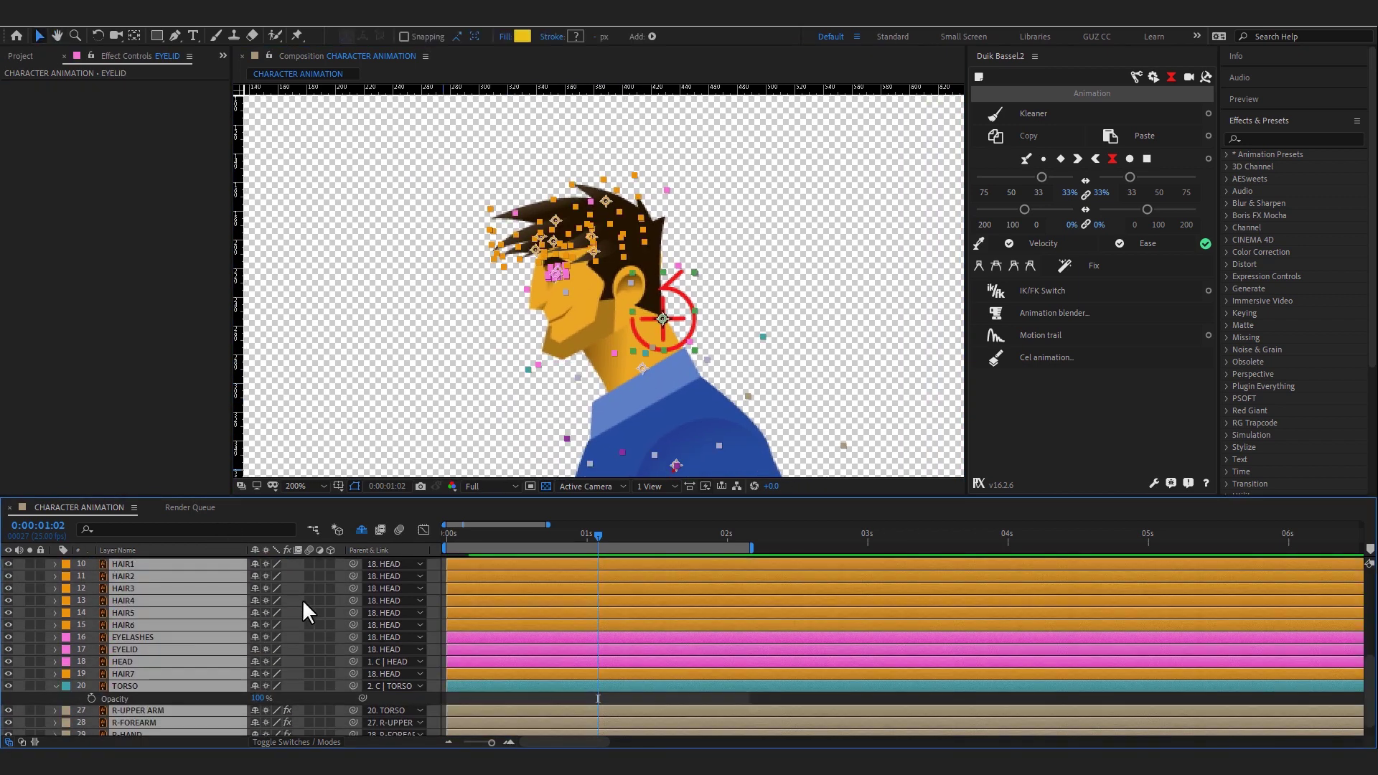
left_click(517, 697)
scroll(199, 683, "up", 2)
mouse_move(624, 266)
left_mouse_down()
mouse_move(676, 236)
mouse_move(640, 207)
left_mouse_up()
left_click(137, 699)
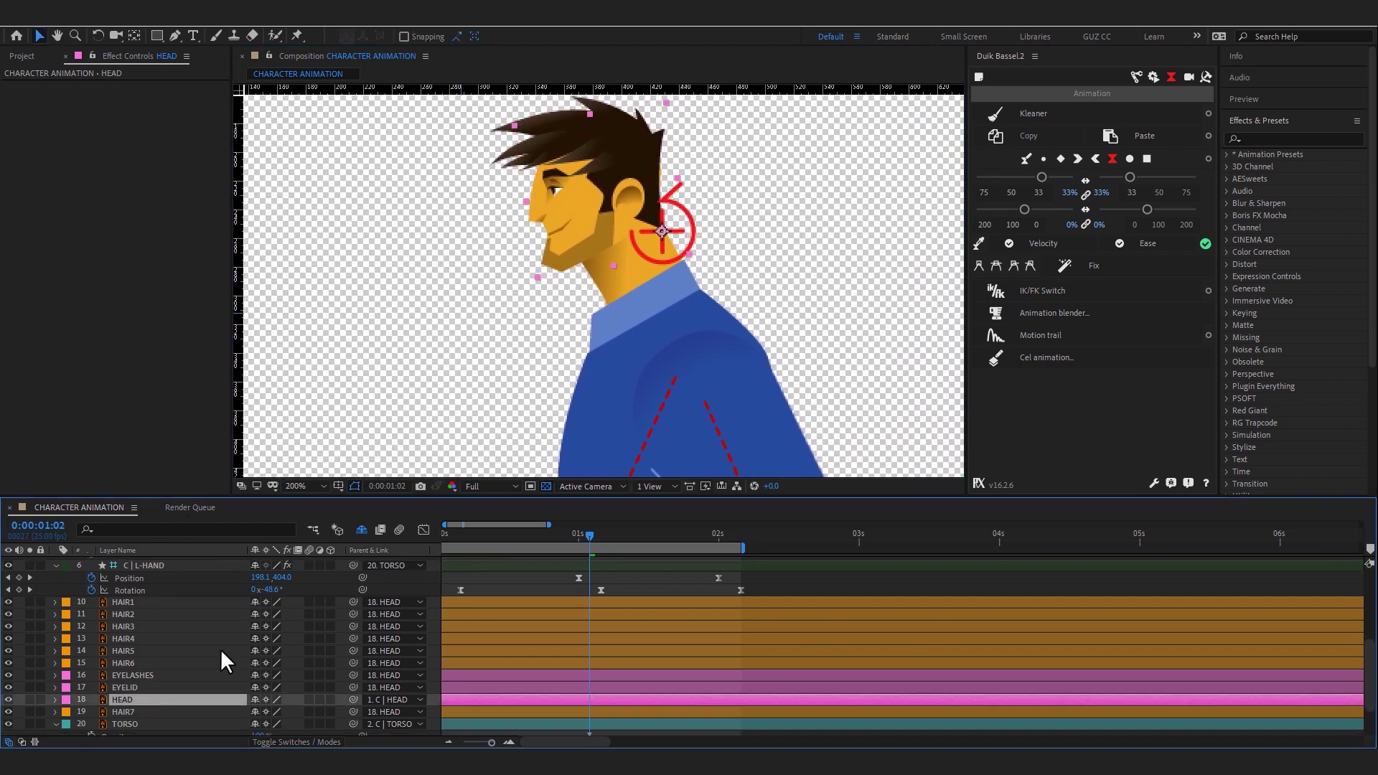
key("Home")
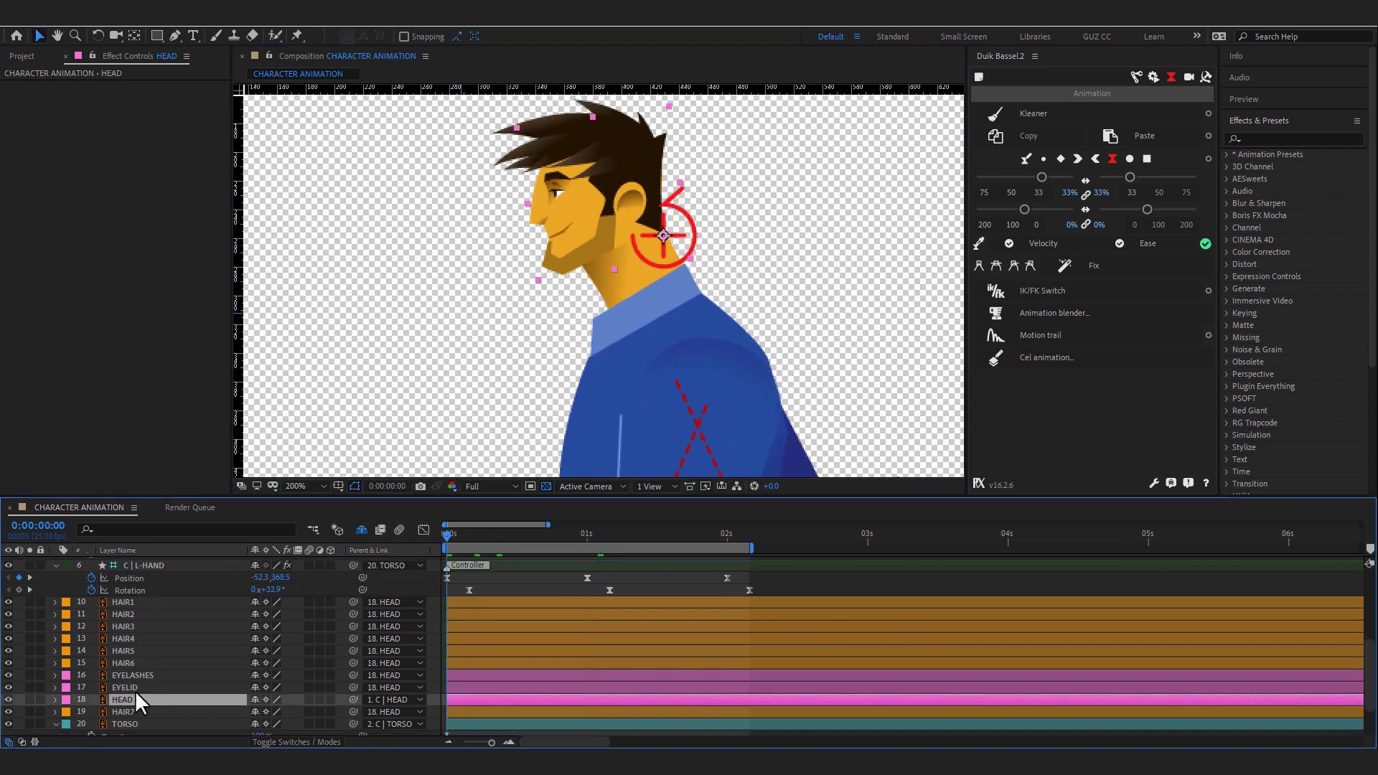
- Frame the view closely on the eye and select the EYELASHES layer with the anchor tool
left_click(146, 687)
left_click_drag(586, 320, 664, 341)
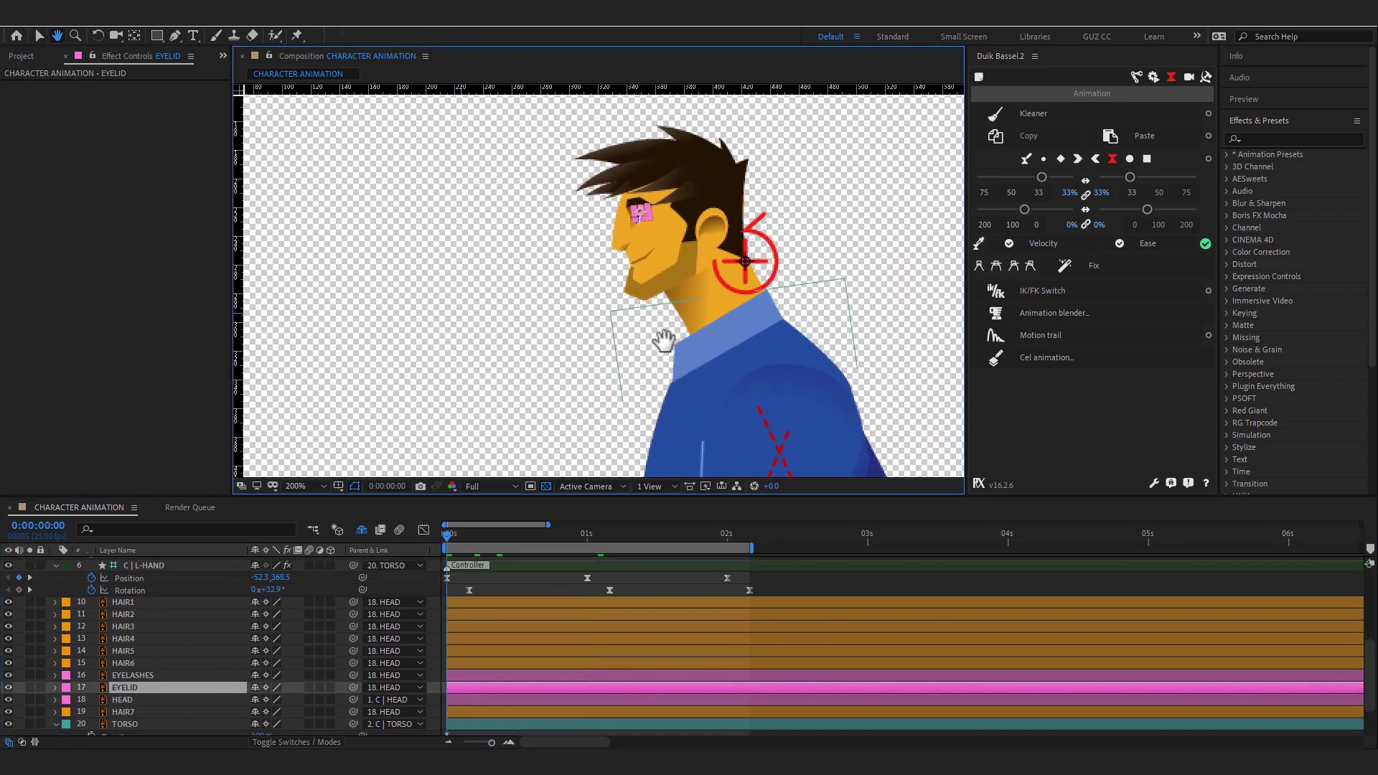
scroll(701, 323, "up", 3)
scroll(799, 252, "up", 2)
scroll(606, 368, "down", 1)
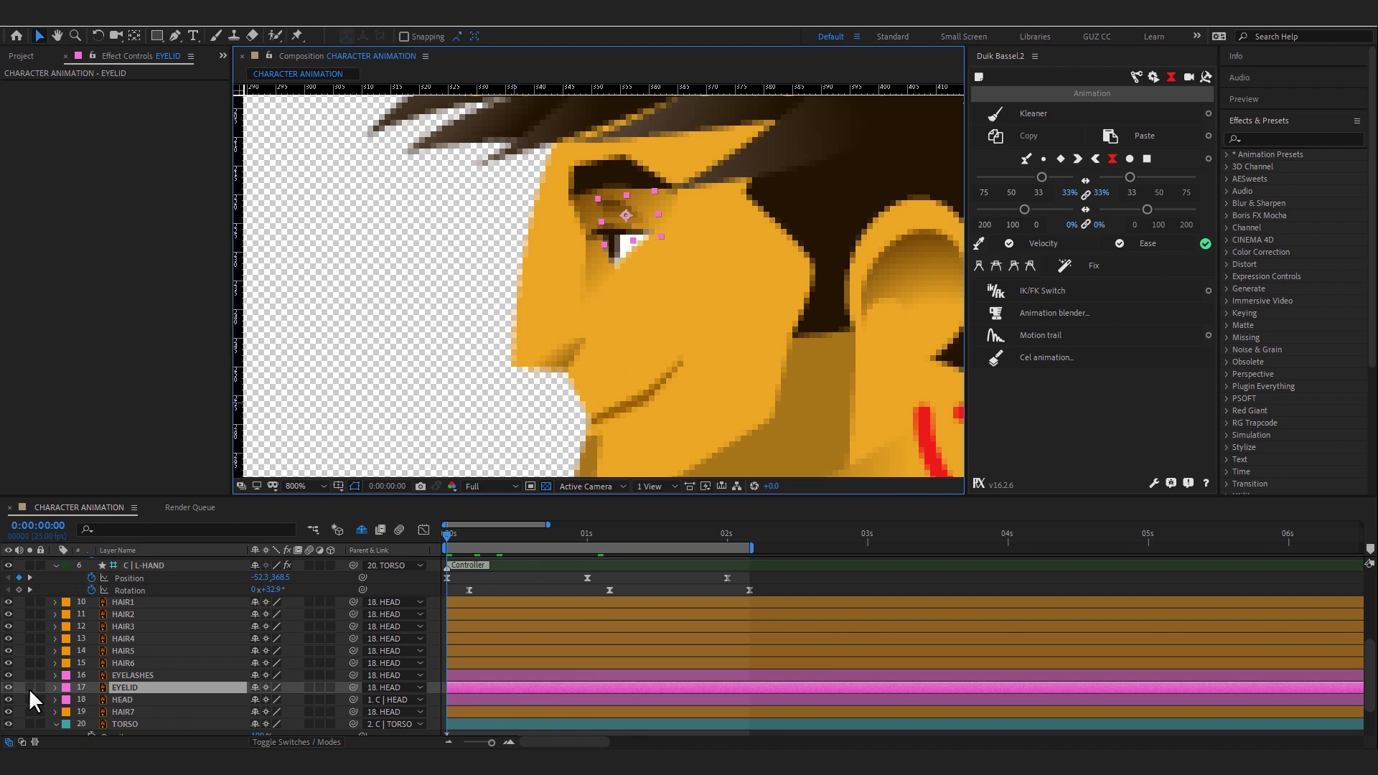
key("ctrl+shift+a")
key("h")
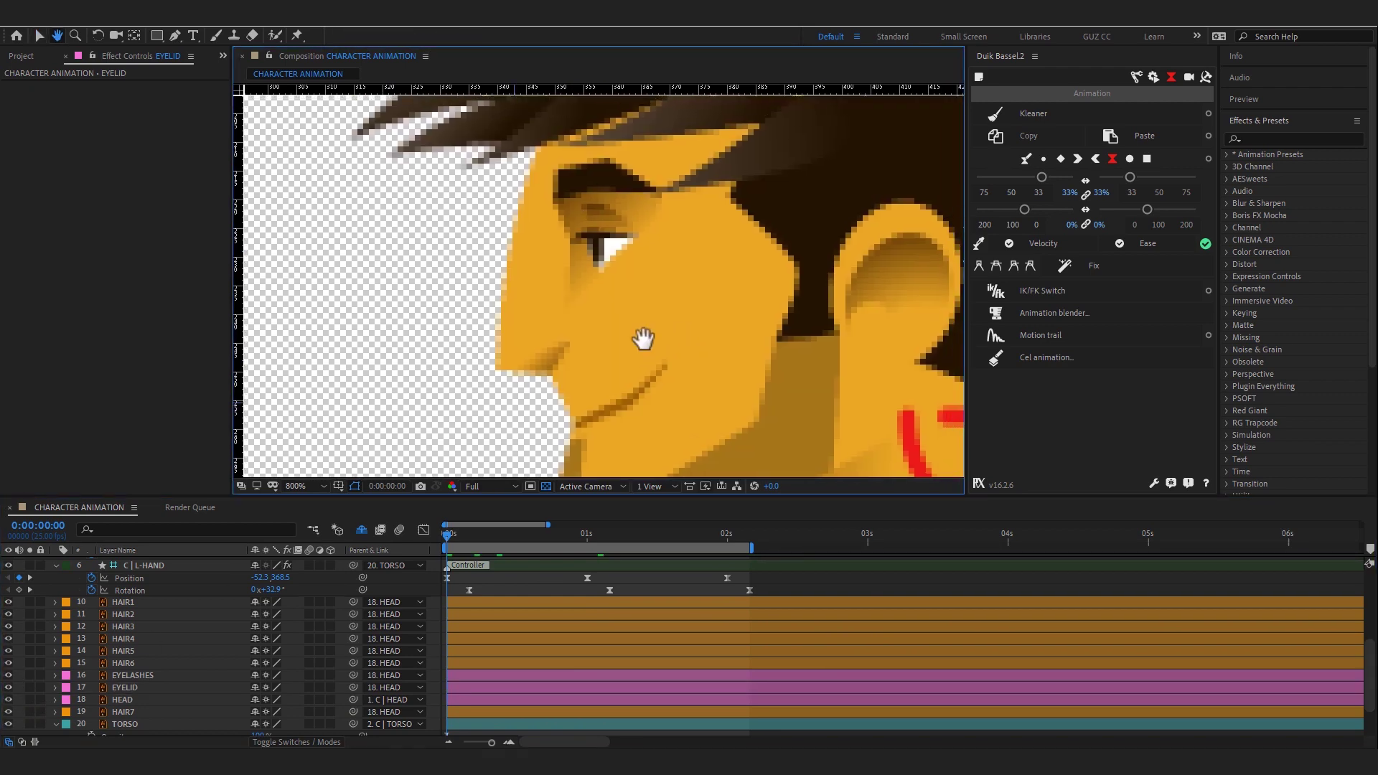
left_click_drag(642, 338, 686, 296)
left_click(139, 686)
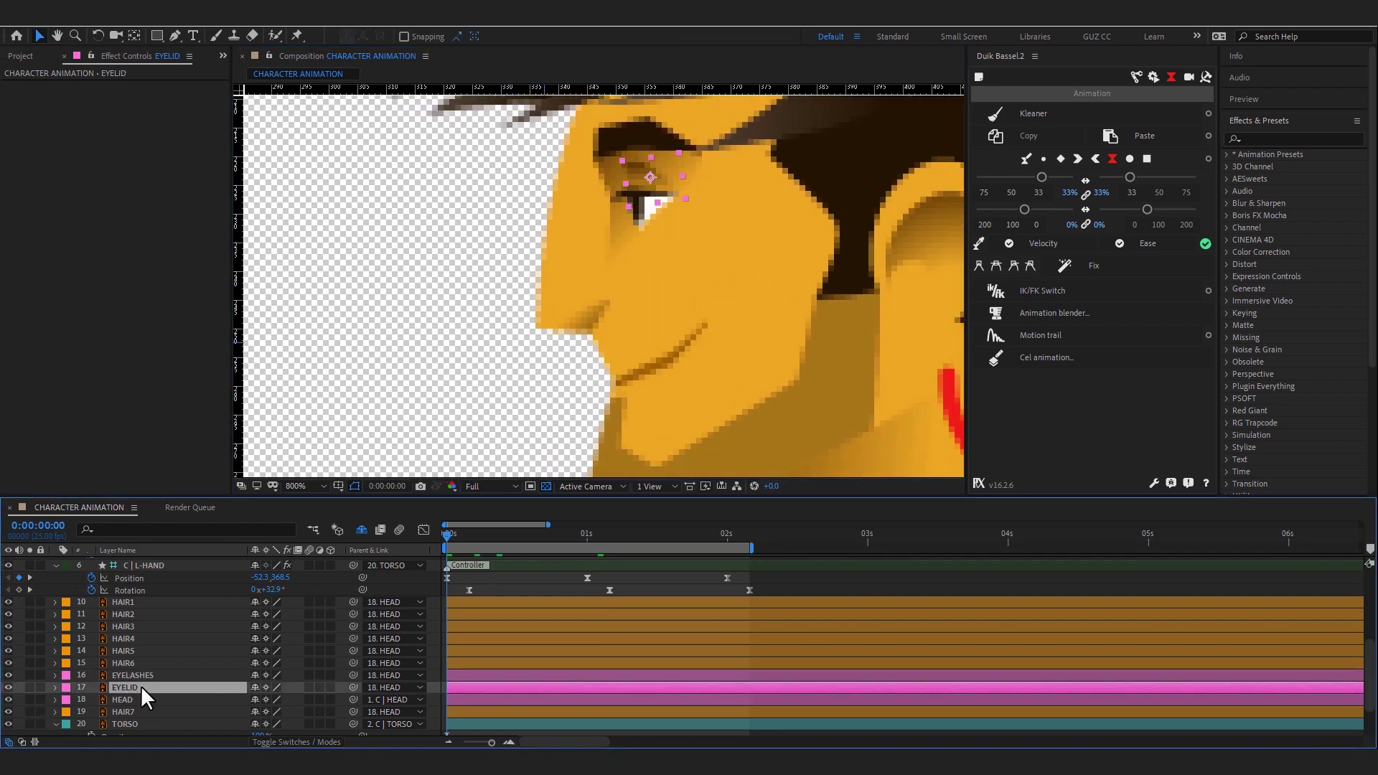
left_click(143, 677)
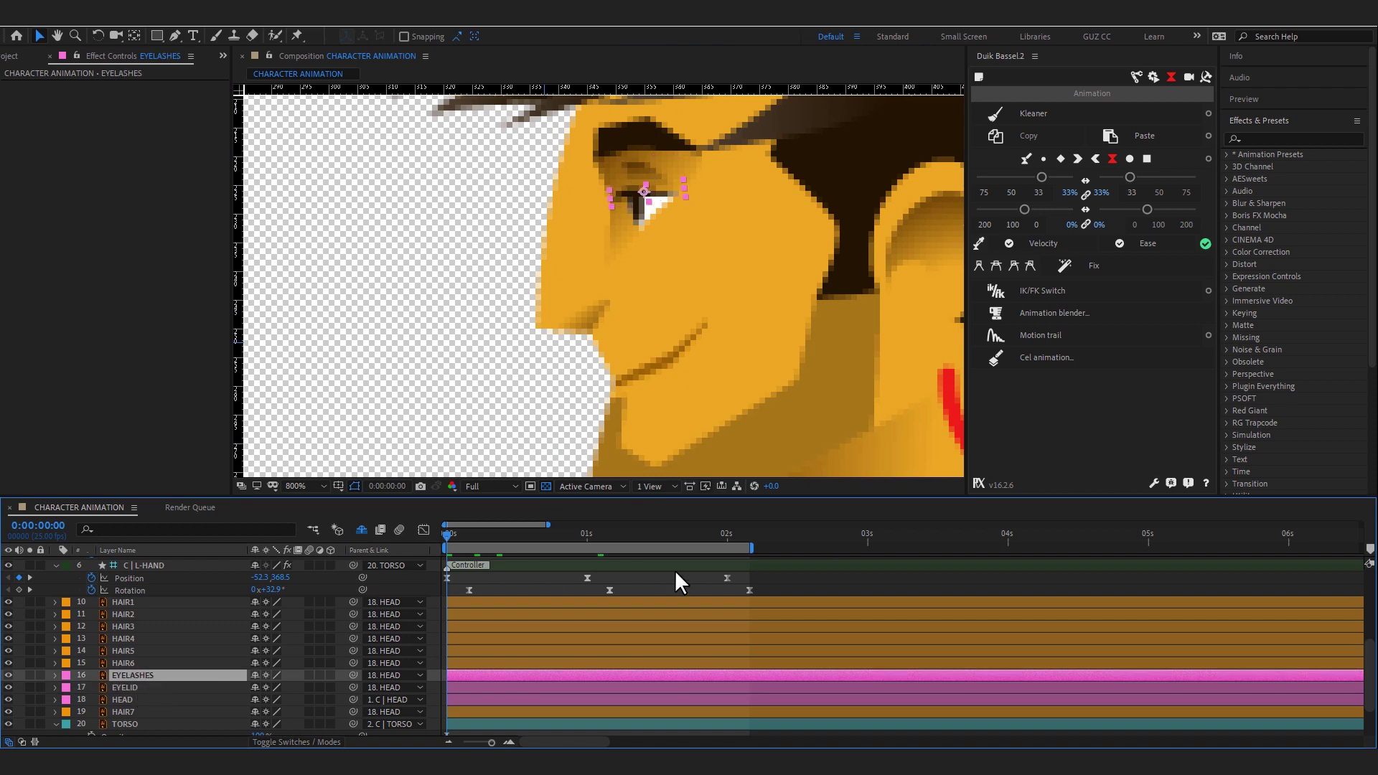
key("y")
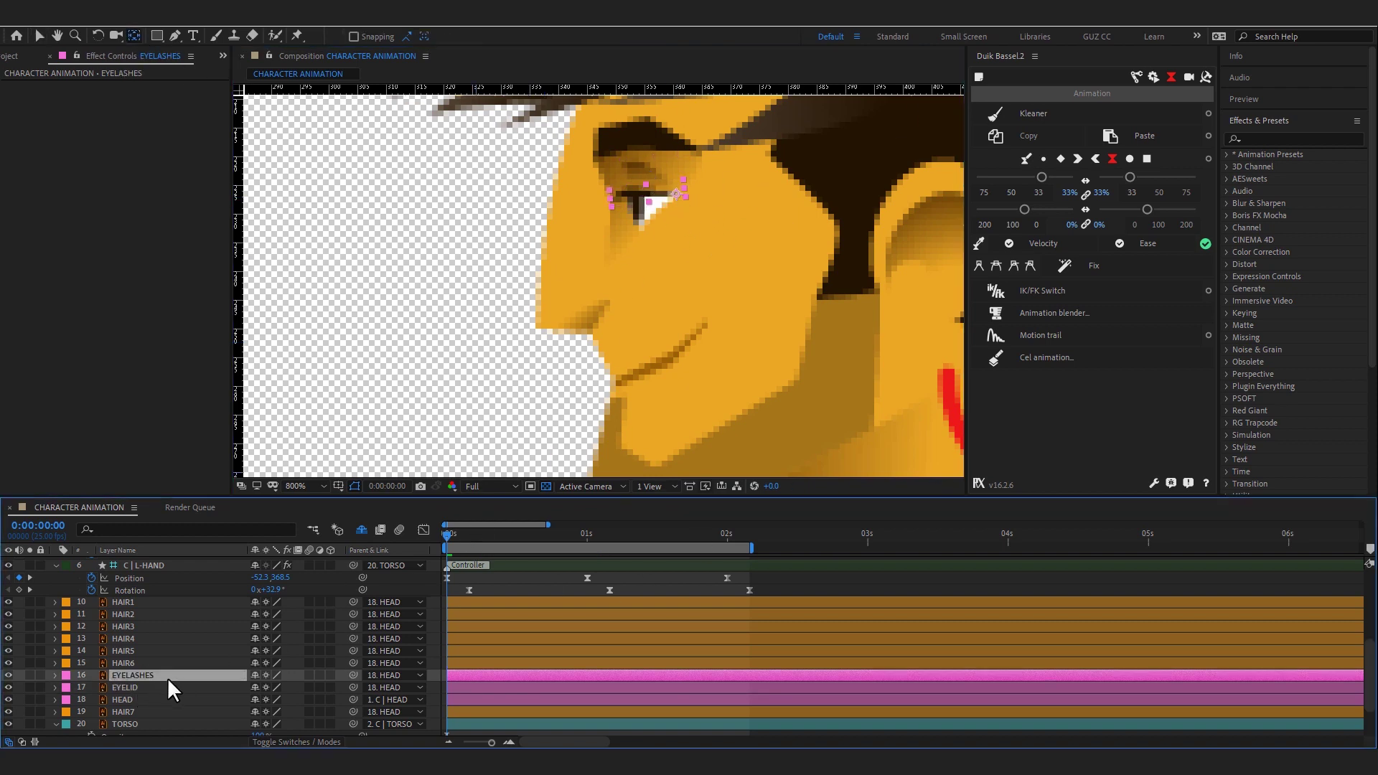
- Keyframe EYELASHES Rotation to -37° at 0:19 and back open at 1:01
key("r")
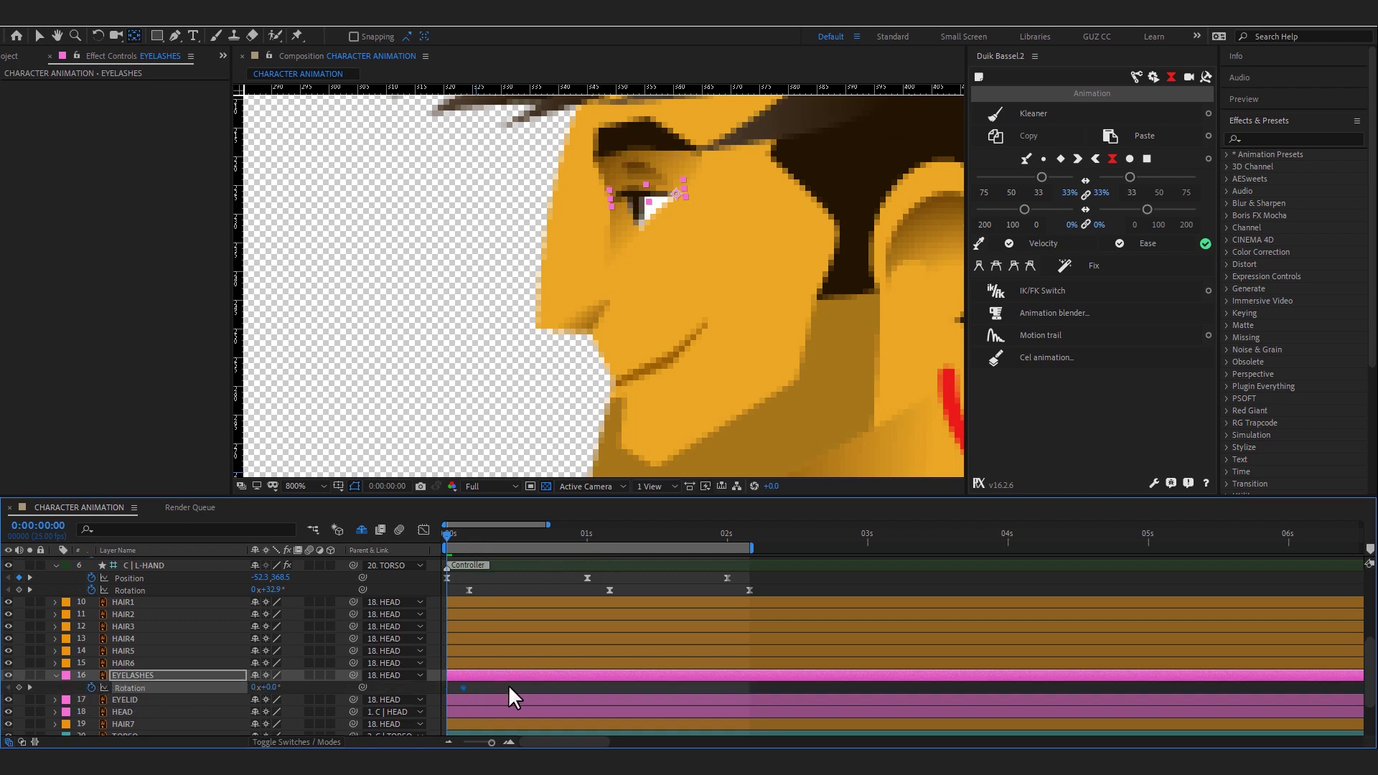
left_click_drag(563, 540, 554, 546)
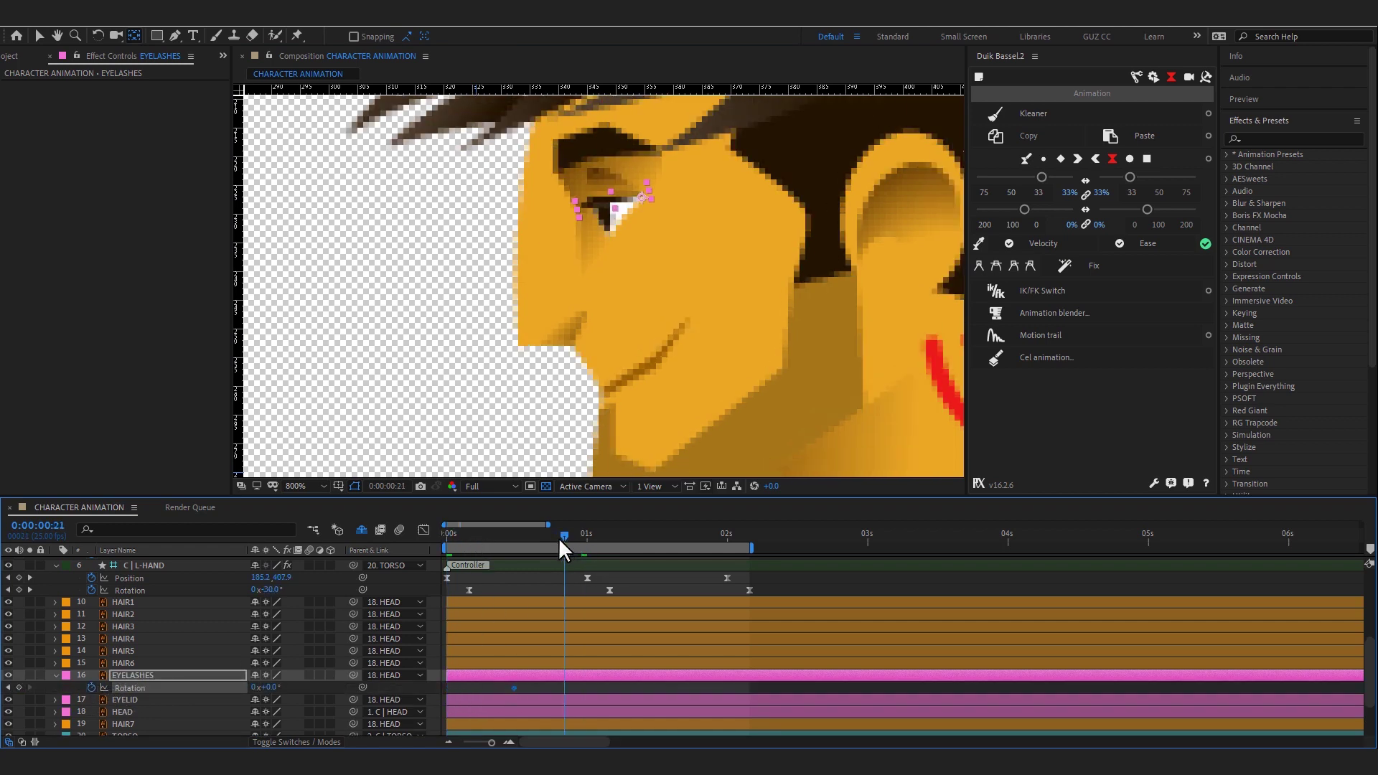
left_click_drag(267, 688, 247, 692)
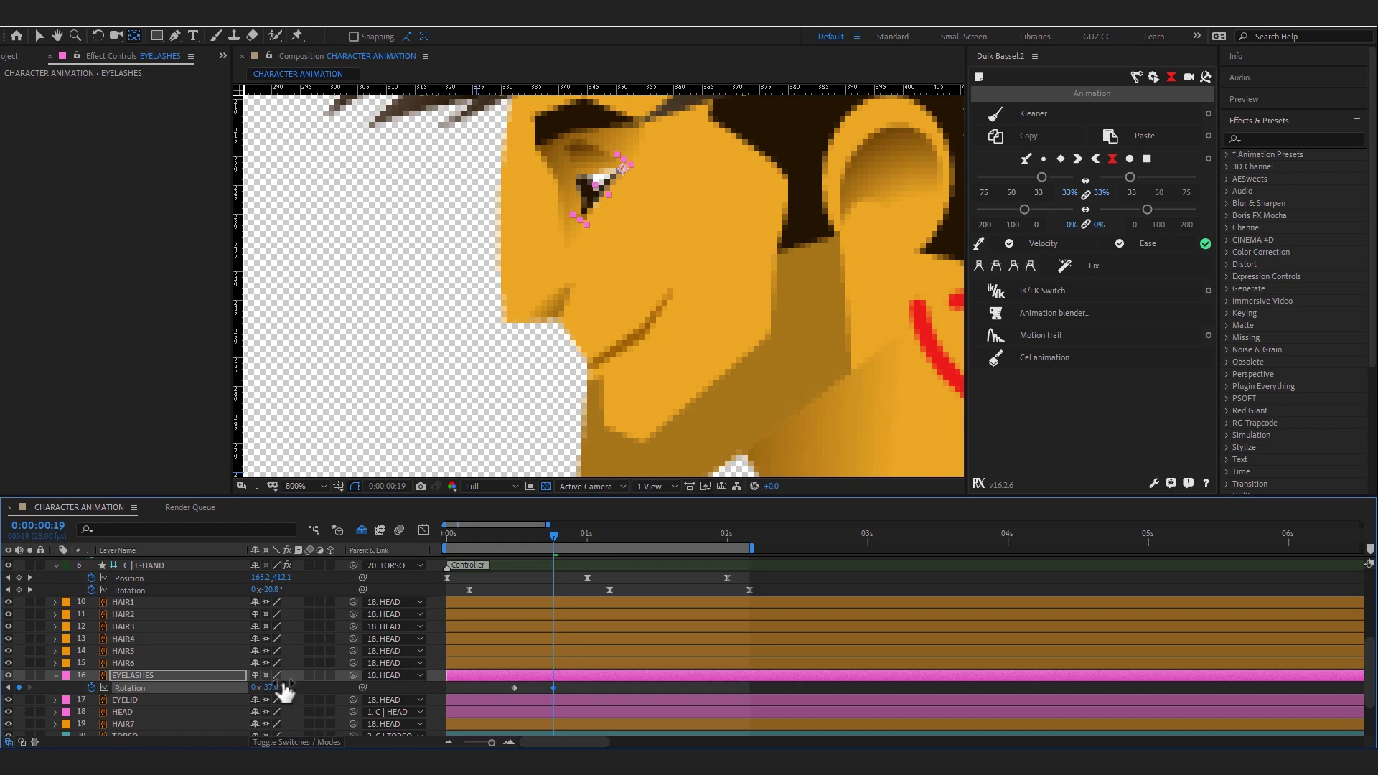
left_click(593, 537)
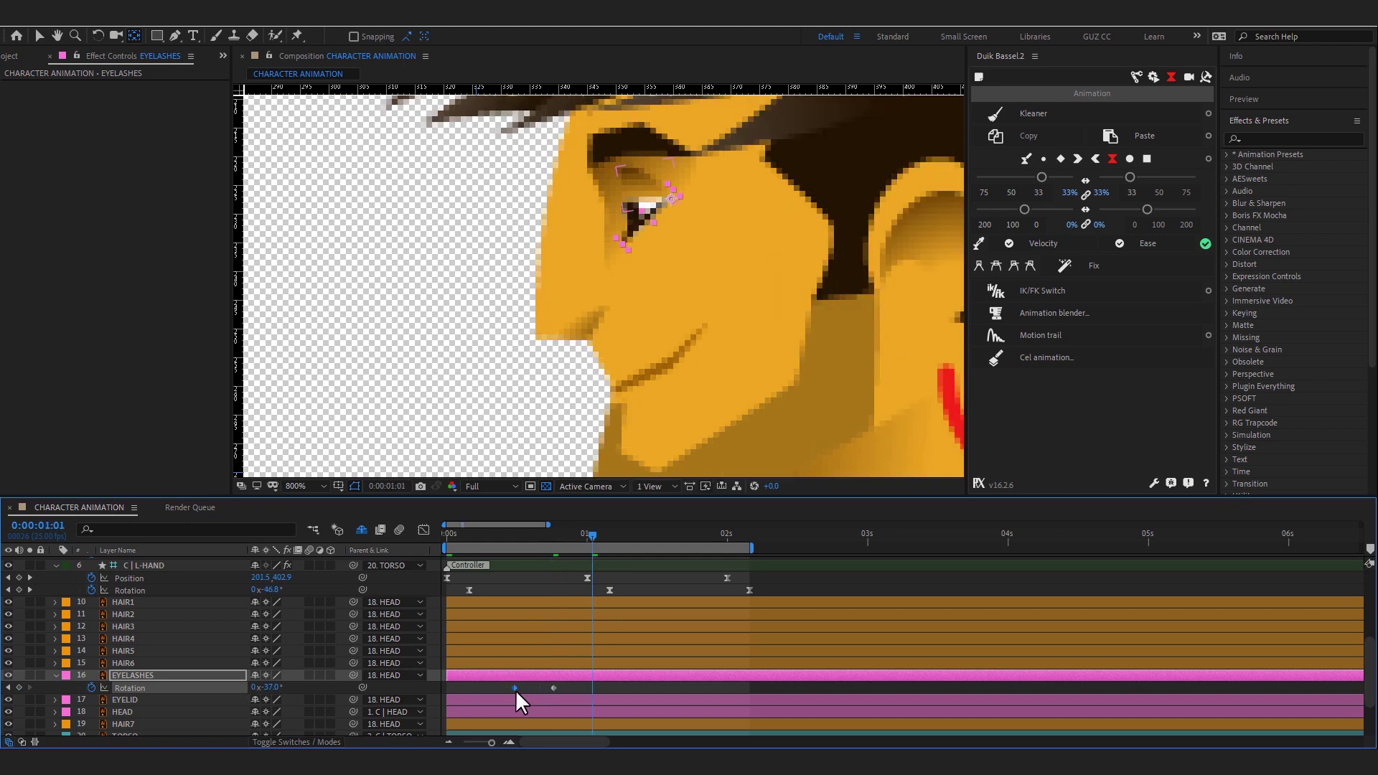
left_click(867, 536)
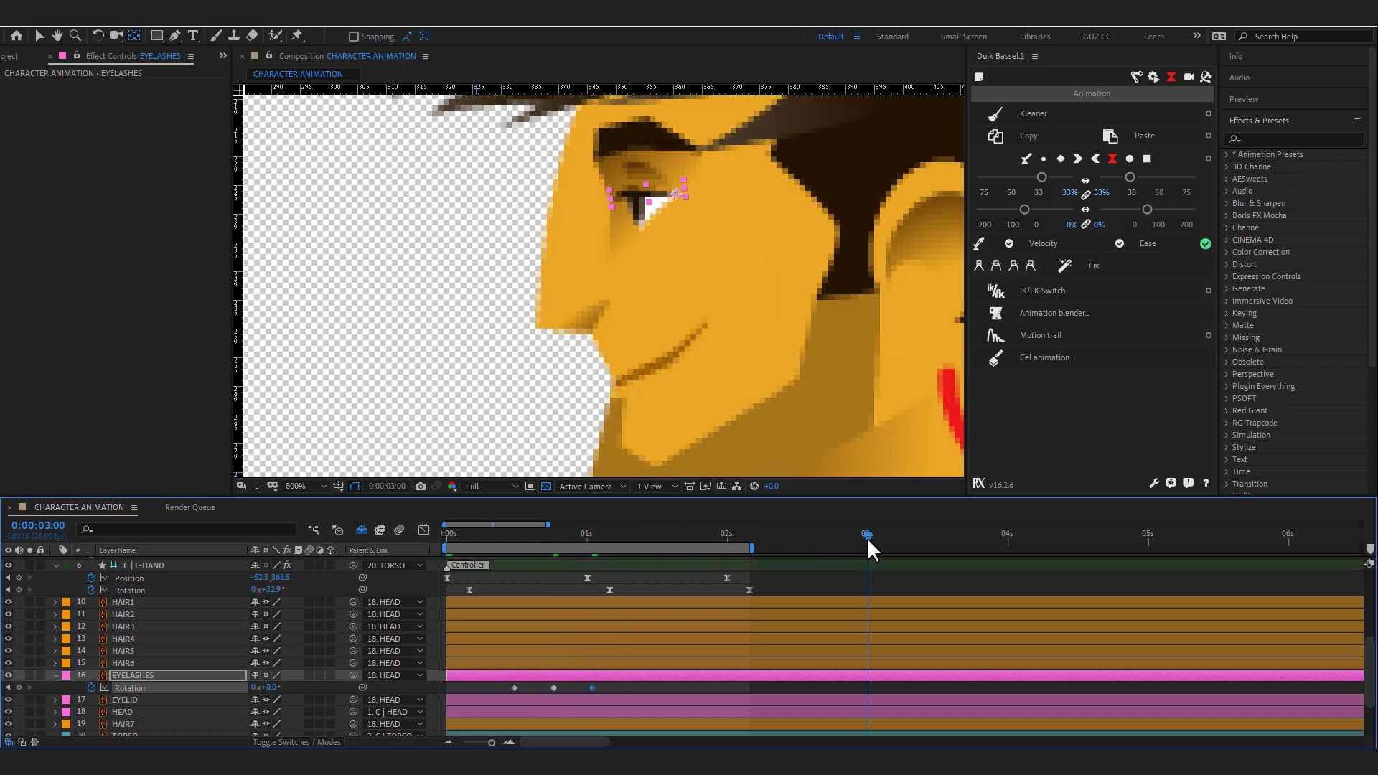
- Add a loopOut() expression to EYELASHES Rotation and scrub to preview the repeating blink
left_click(92, 687, "alt")
type("loop")
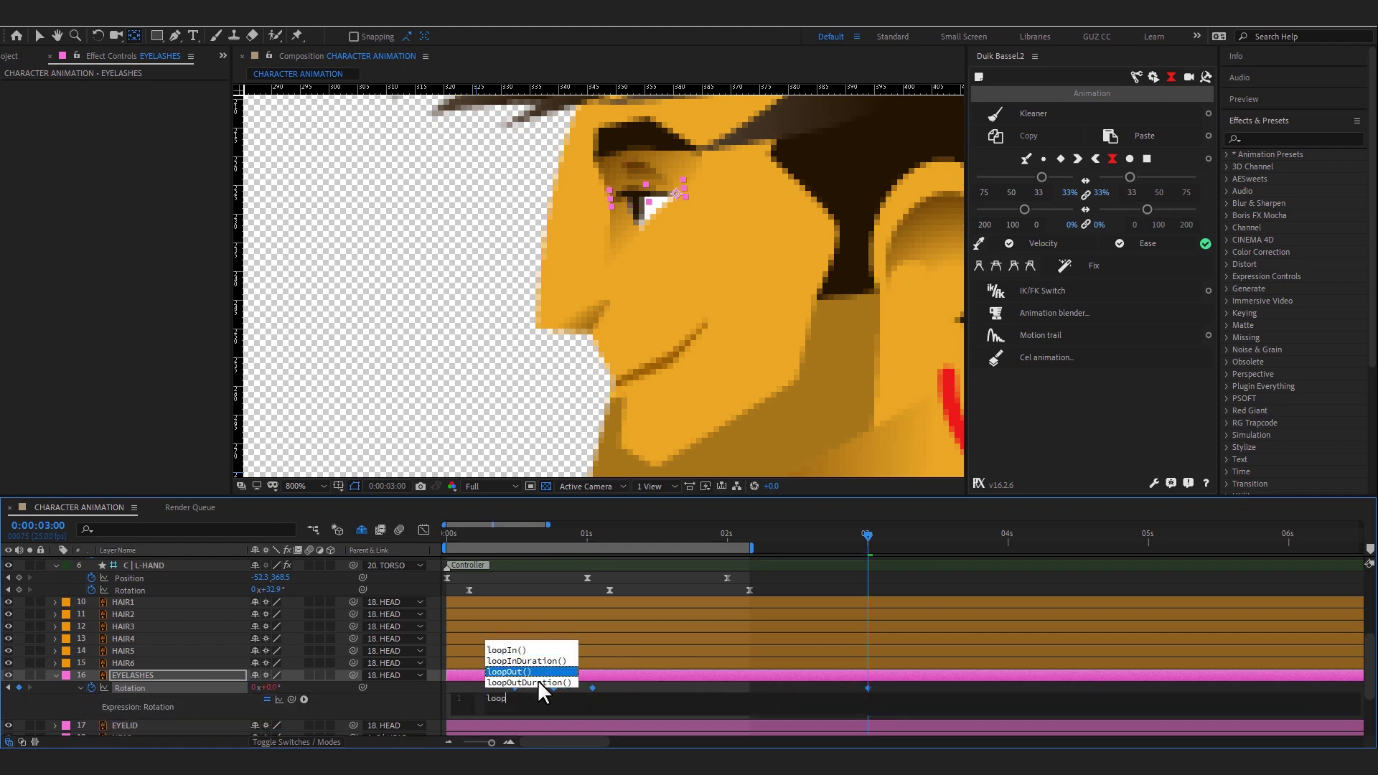
key("Return")
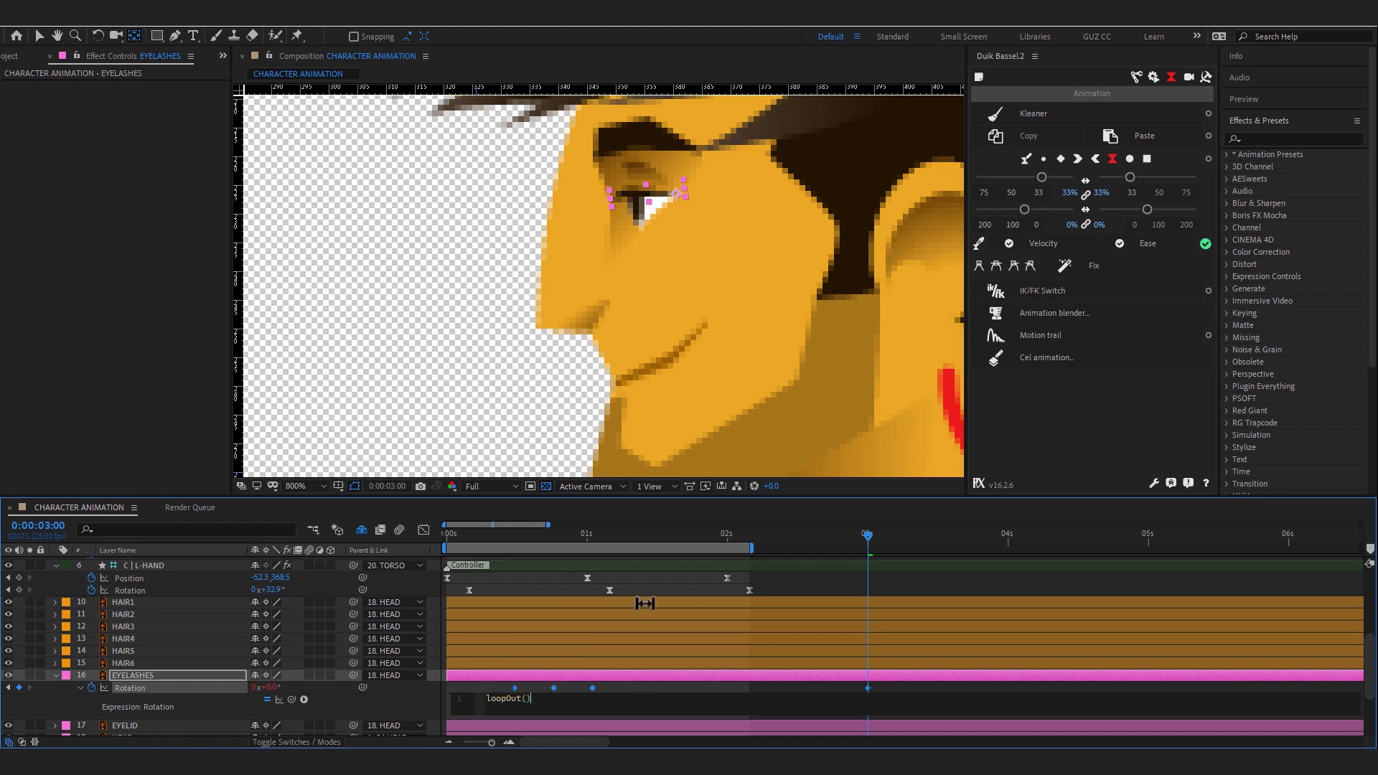
left_click(401, 708)
mouse_move(471, 537)
left_mouse_down()
mouse_move(548, 545)
mouse_move(515, 559)
left_mouse_up()
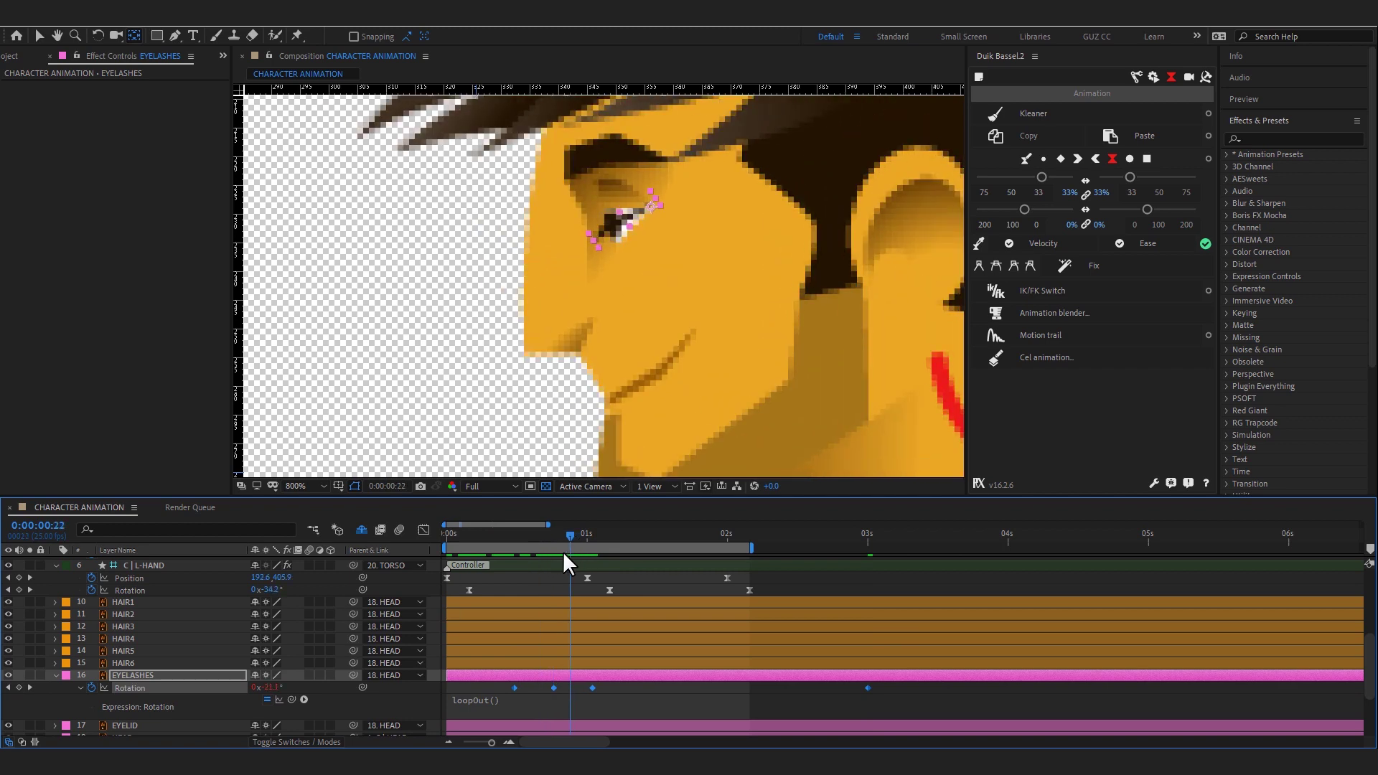
scroll(172, 675, "down", 3)
- Convert EYELID via Create Shapes from Vector Layer and expand the EYELID Outlines properties
left_click(165, 685)
scroll(809, 430, "down", 2)
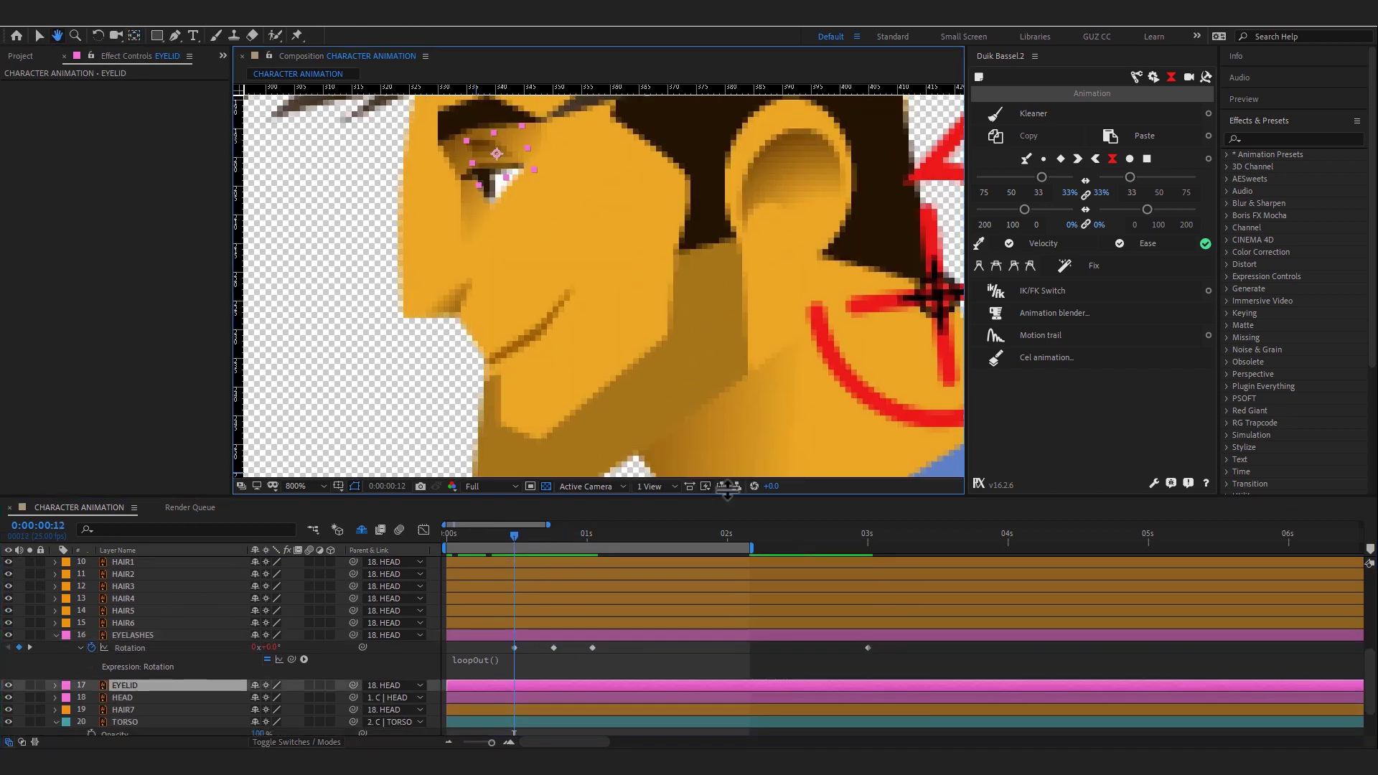
scroll(810, 430, "up", 2)
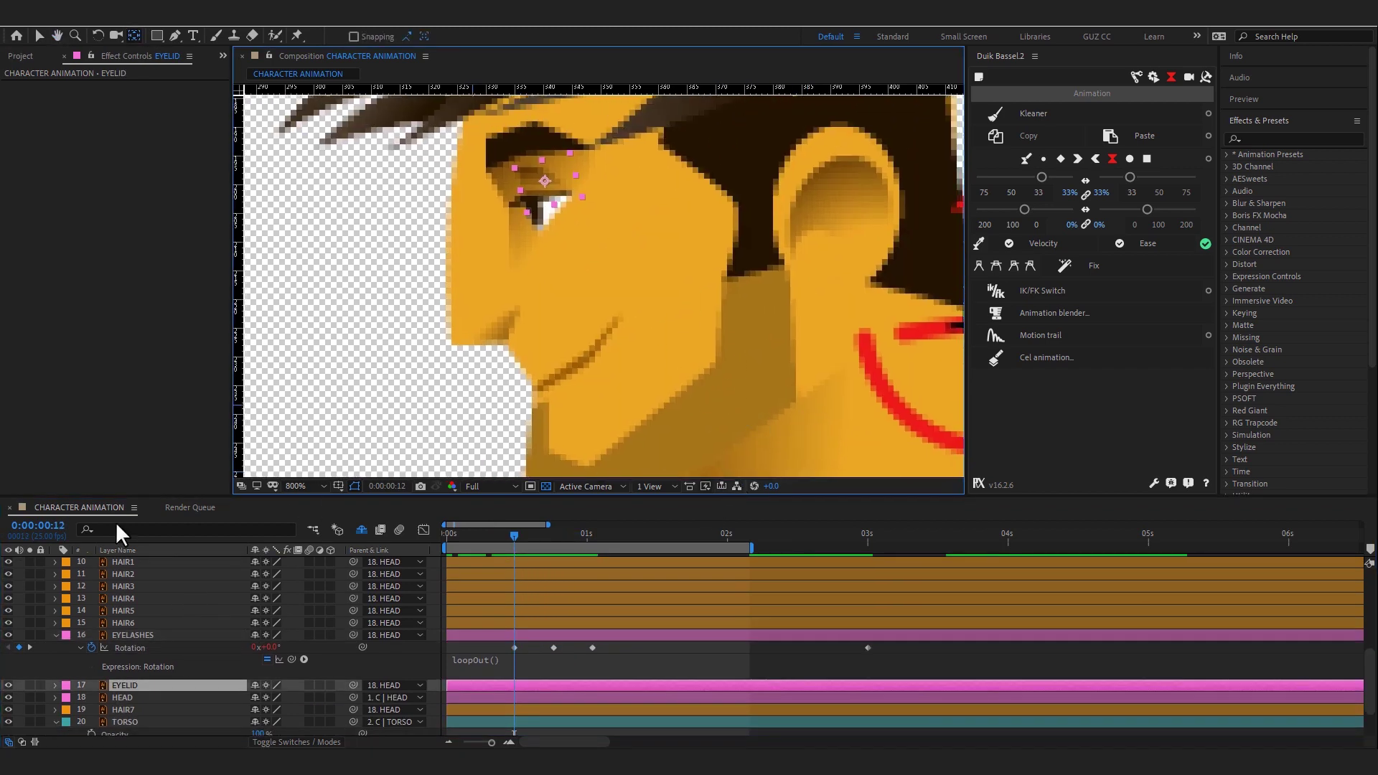
right_click(138, 687)
mouse_move(261, 587)
left_click(382, 633)
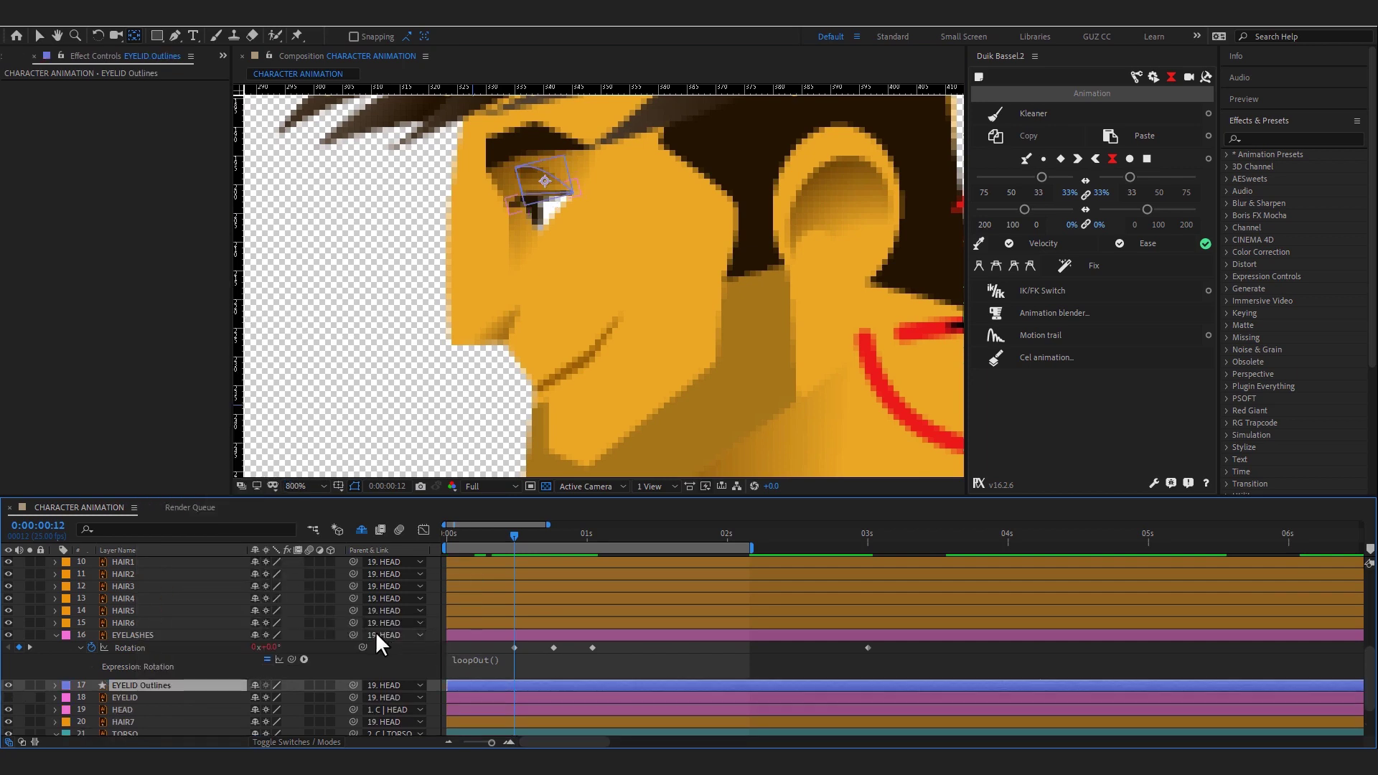
left_click(55, 686)
left_click(697, 652)
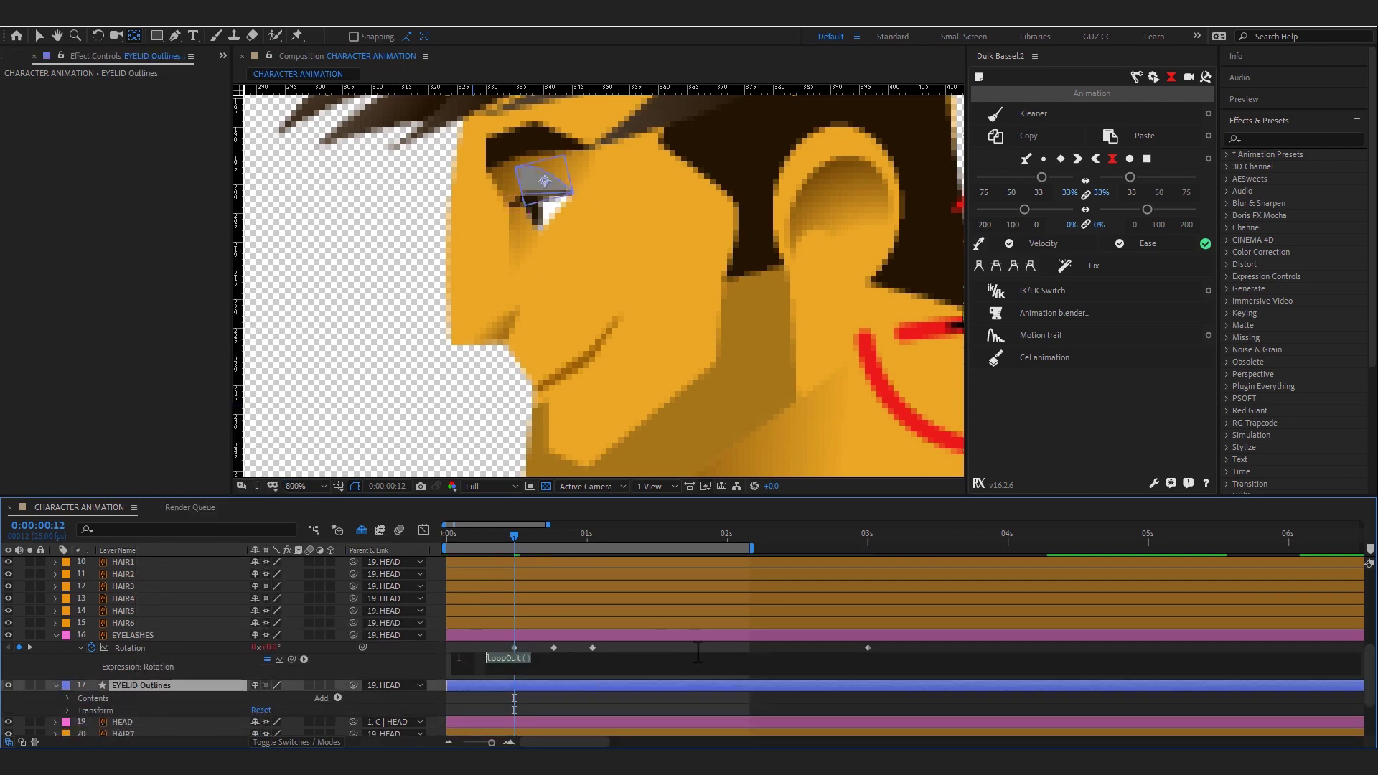
left_click(385, 664)
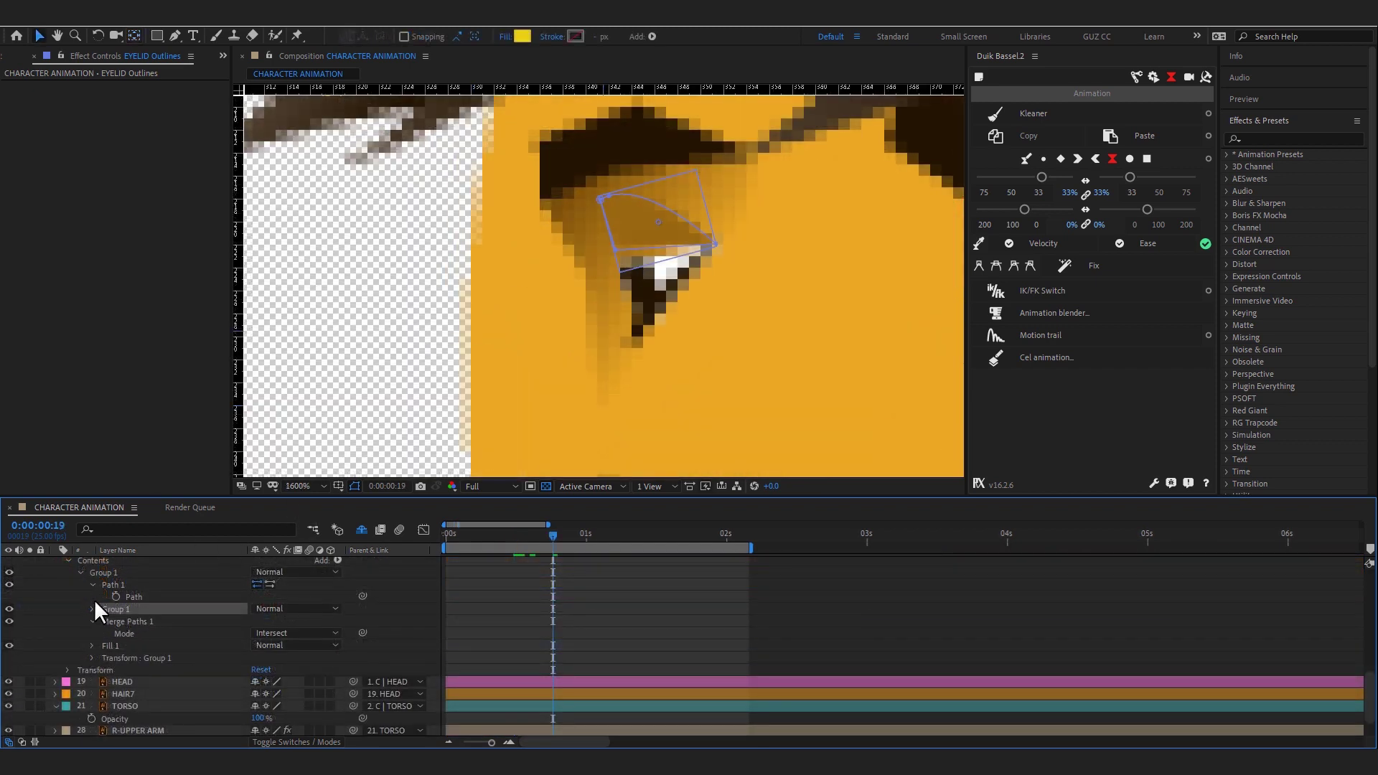
- Keyframe both eyelid paths, pulling the lower edge down over the eye to close it
left_click(92, 607)
left_click_drag(620, 271, 637, 342)
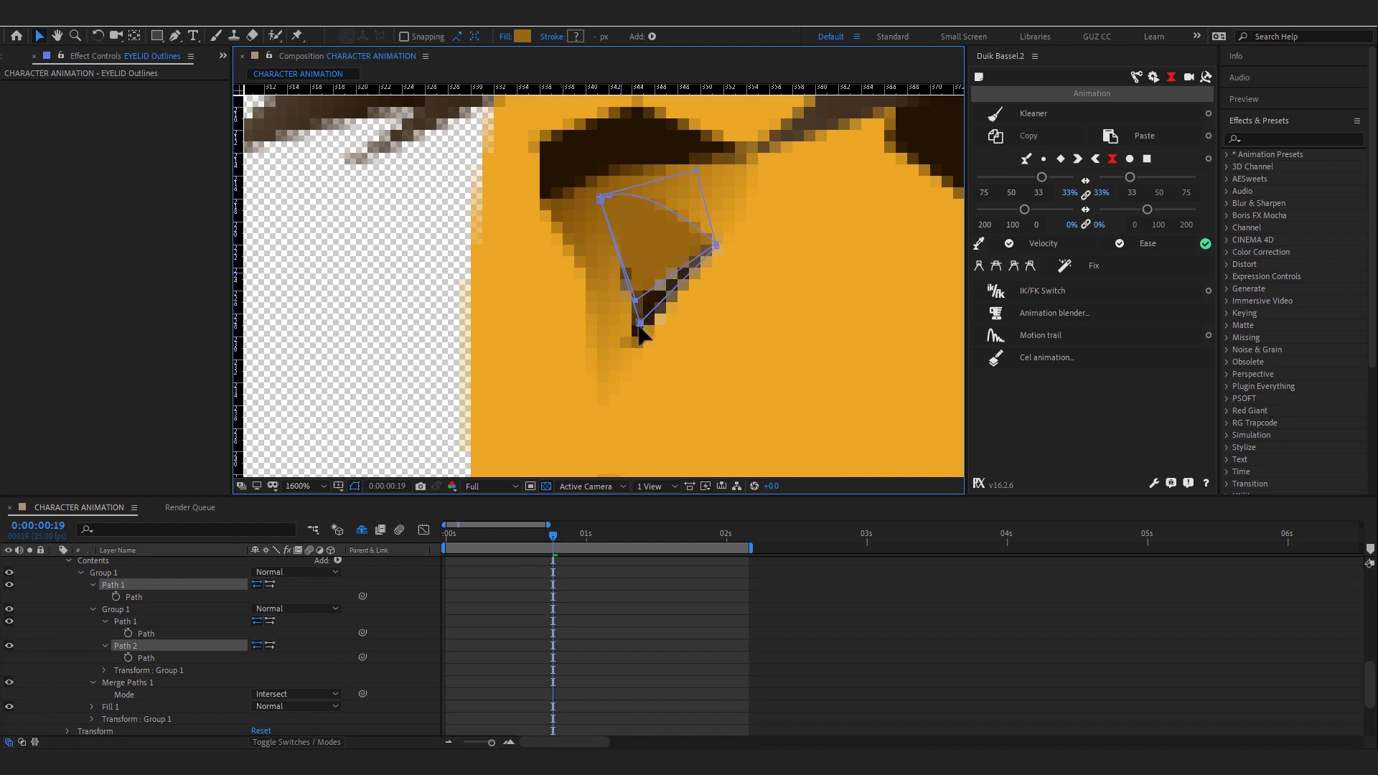
left_click(128, 658)
scroll(647, 630, "up", 1)
key("u")
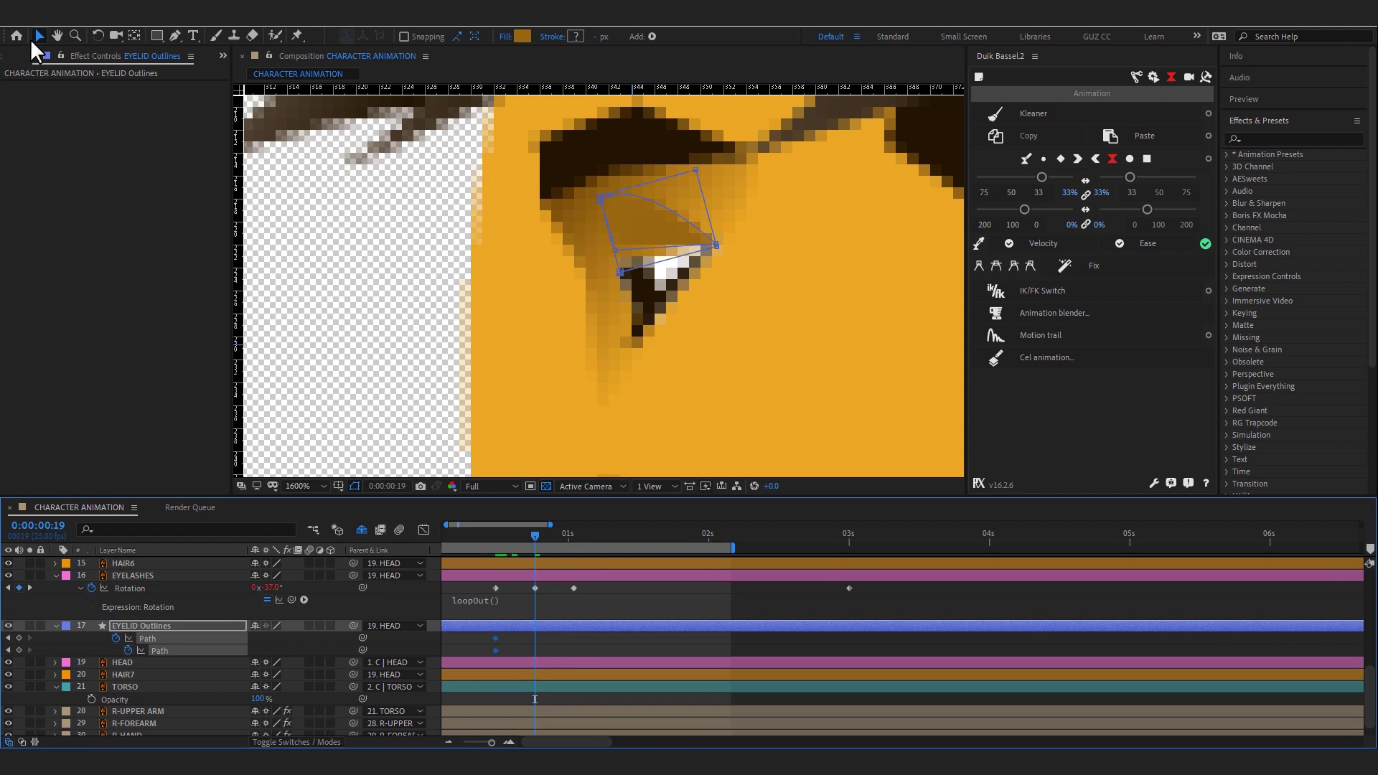
left_click_drag(622, 273, 639, 340)
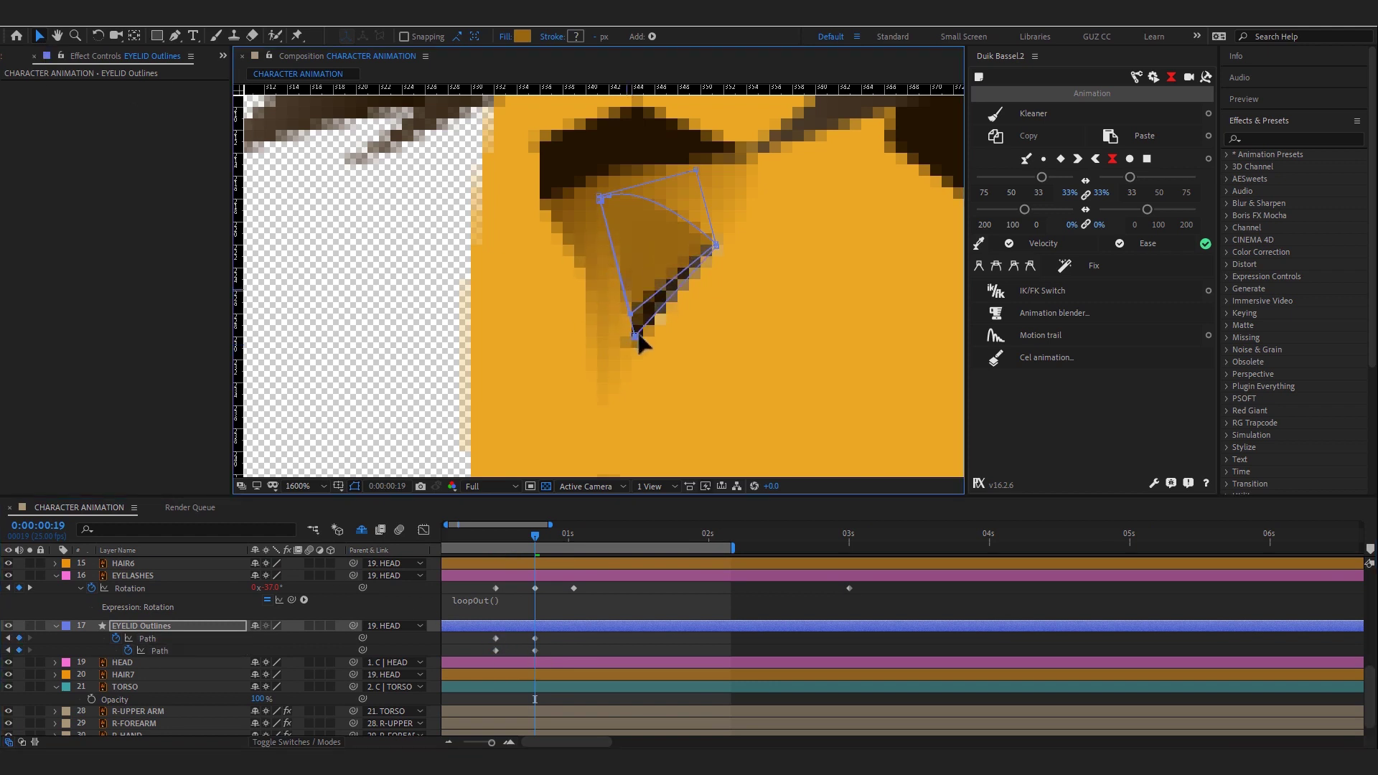
- Paste the open-eyelid path keyframes at 1:01 and 3:00, then start a Path expression
left_click(573, 537)
left_click_drag(477, 678, 517, 634)
key("ctrl+c")
key("ctrl+v")
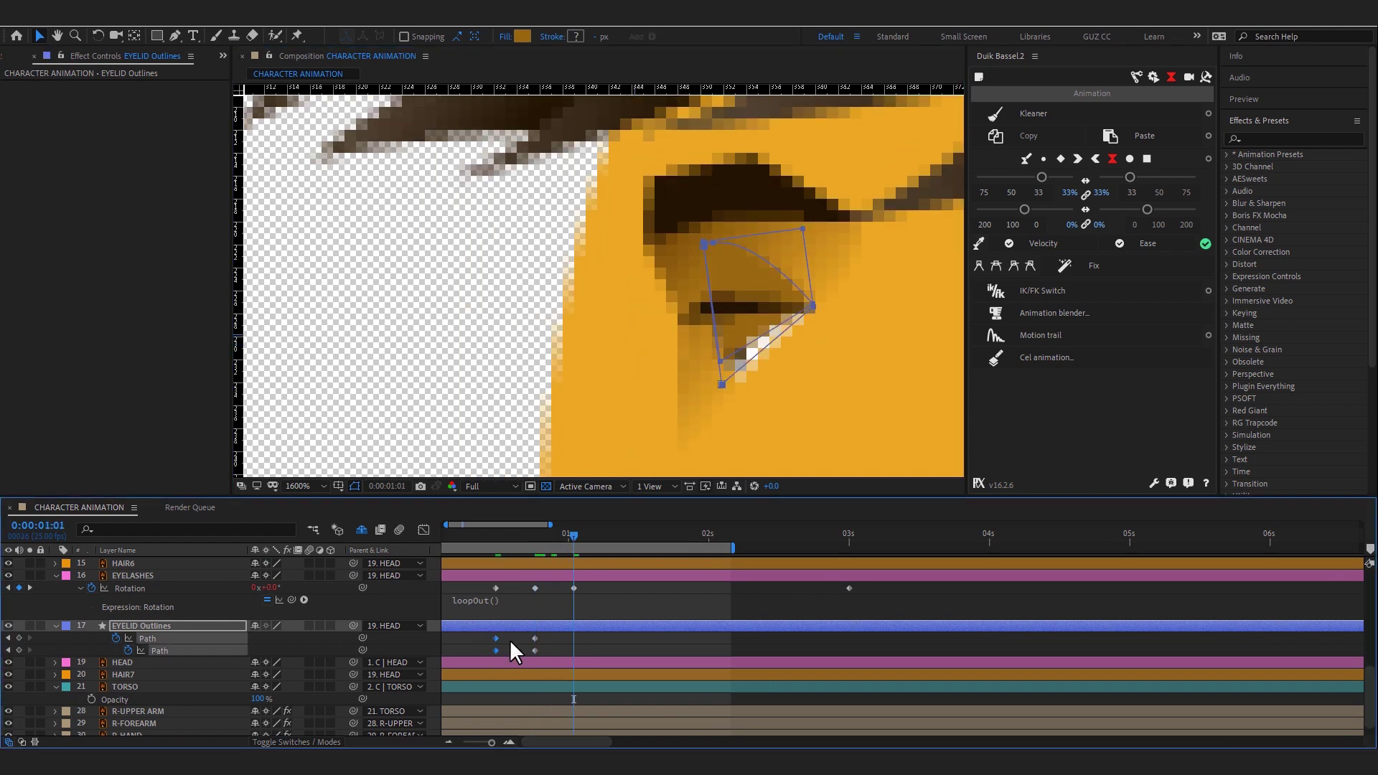
left_click(848, 535)
key("ctrl+v")
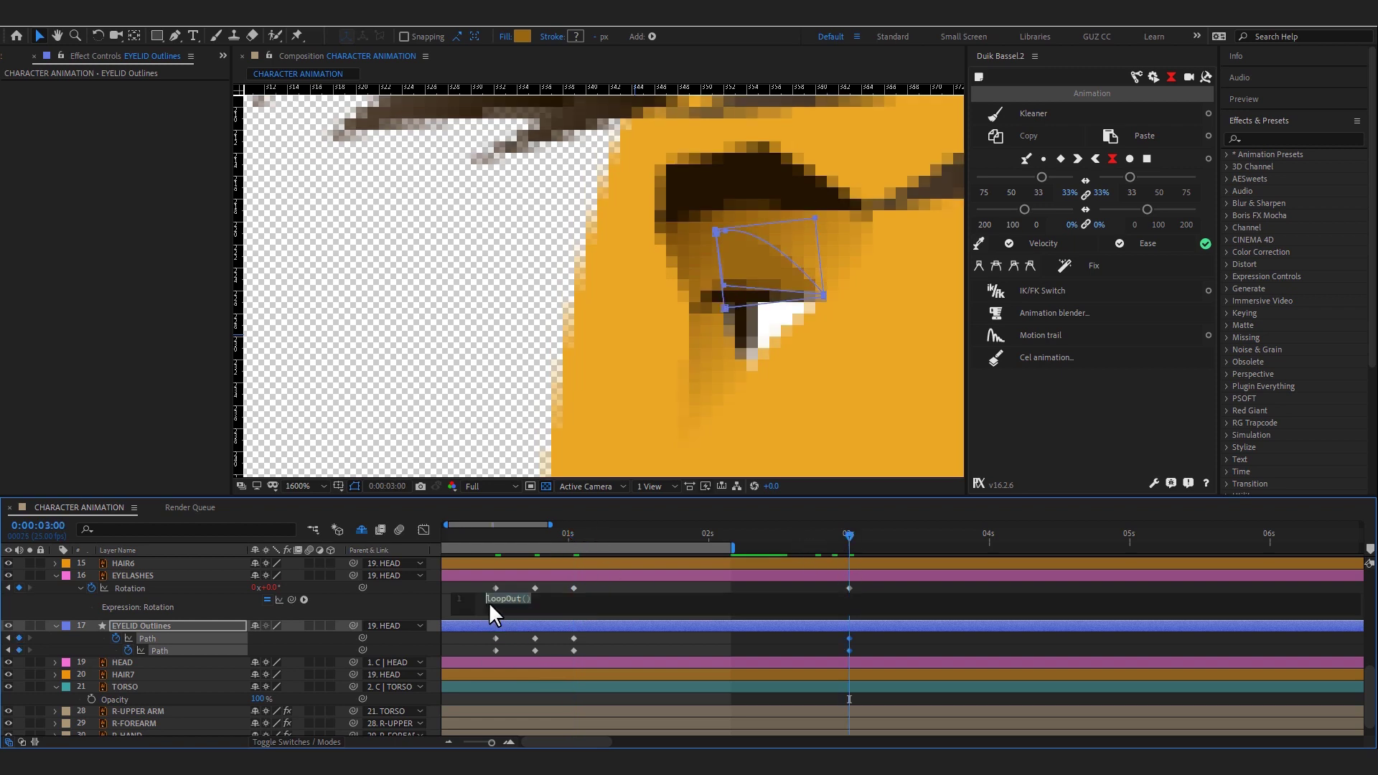
left_click(488, 601)
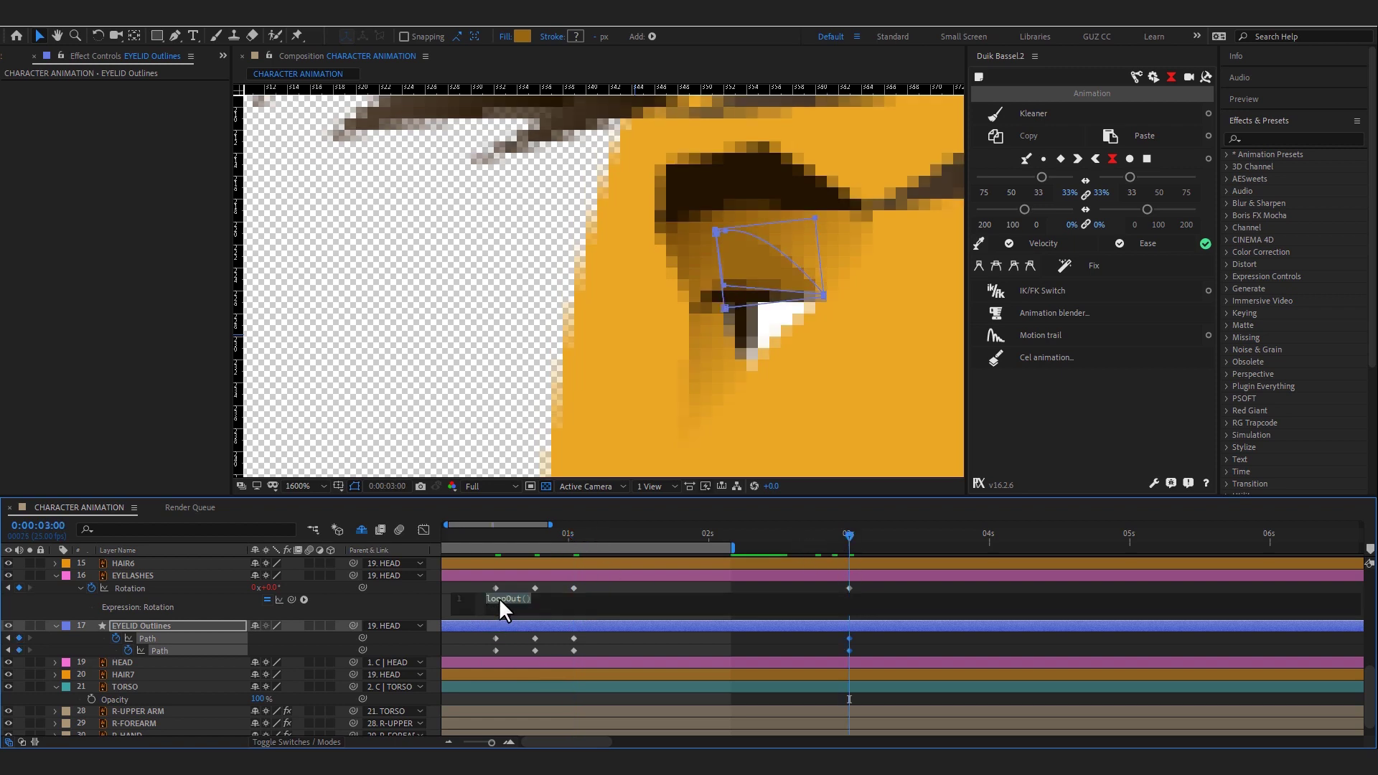
left_click(128, 650, "alt")
- Paste loopOut() on the eyelid Path, dismiss the Expression Disabled errors, and delete the expression
key("ctrl+v")
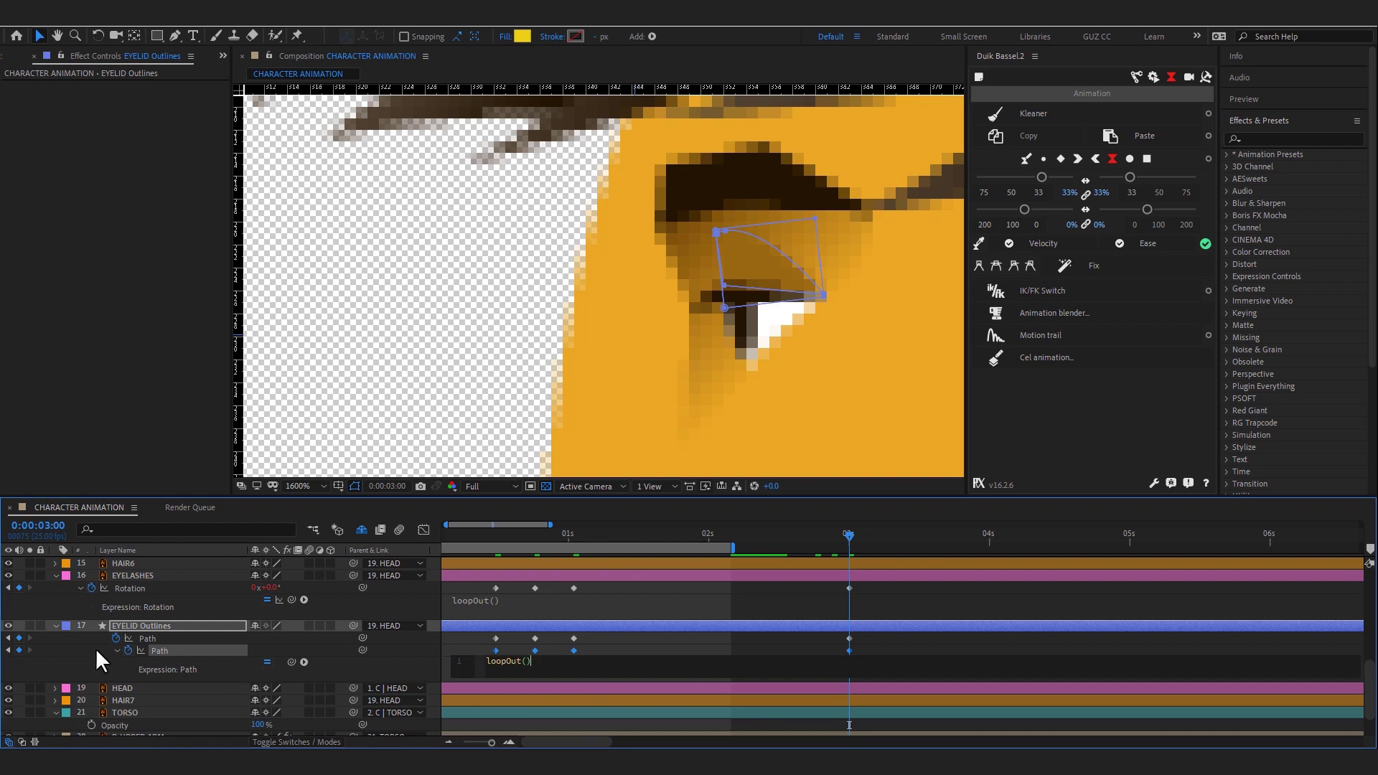
left_click(96, 648)
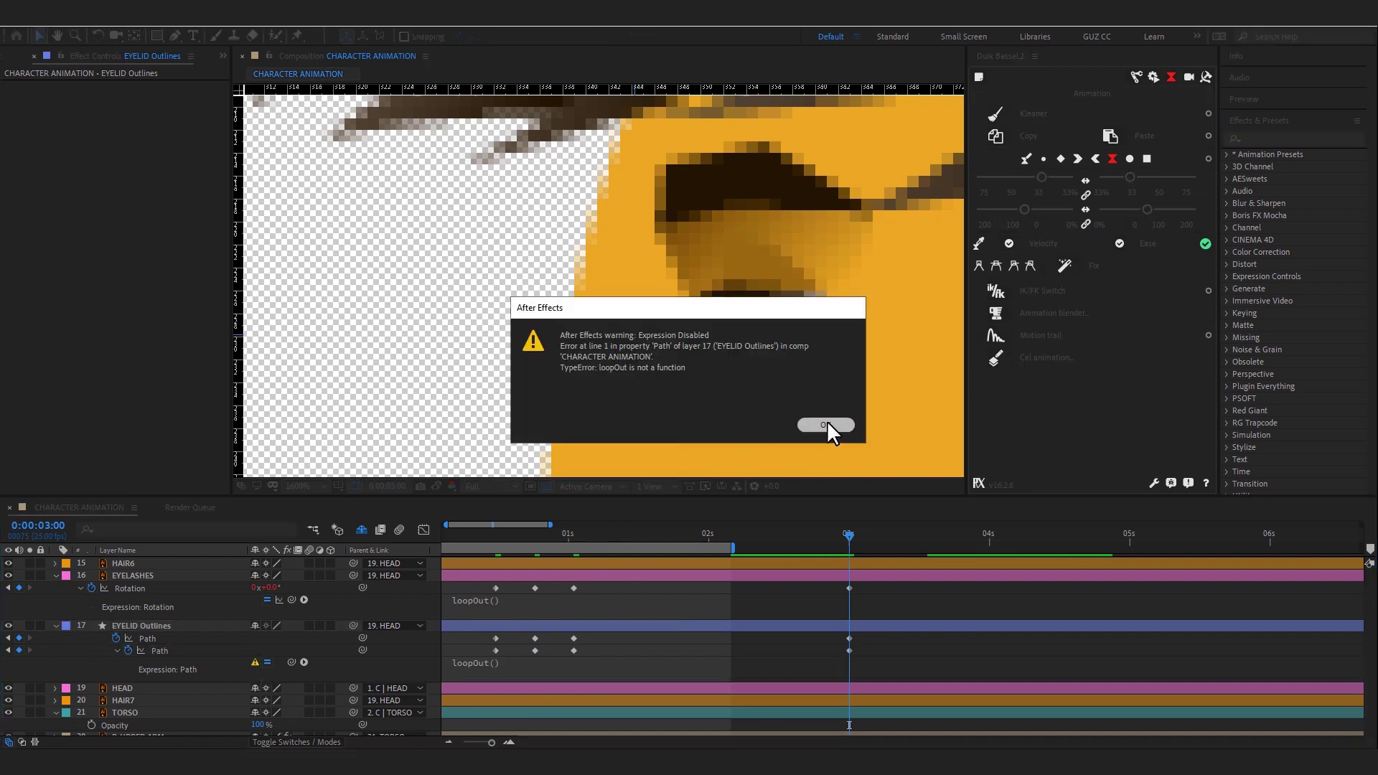
left_click(828, 420)
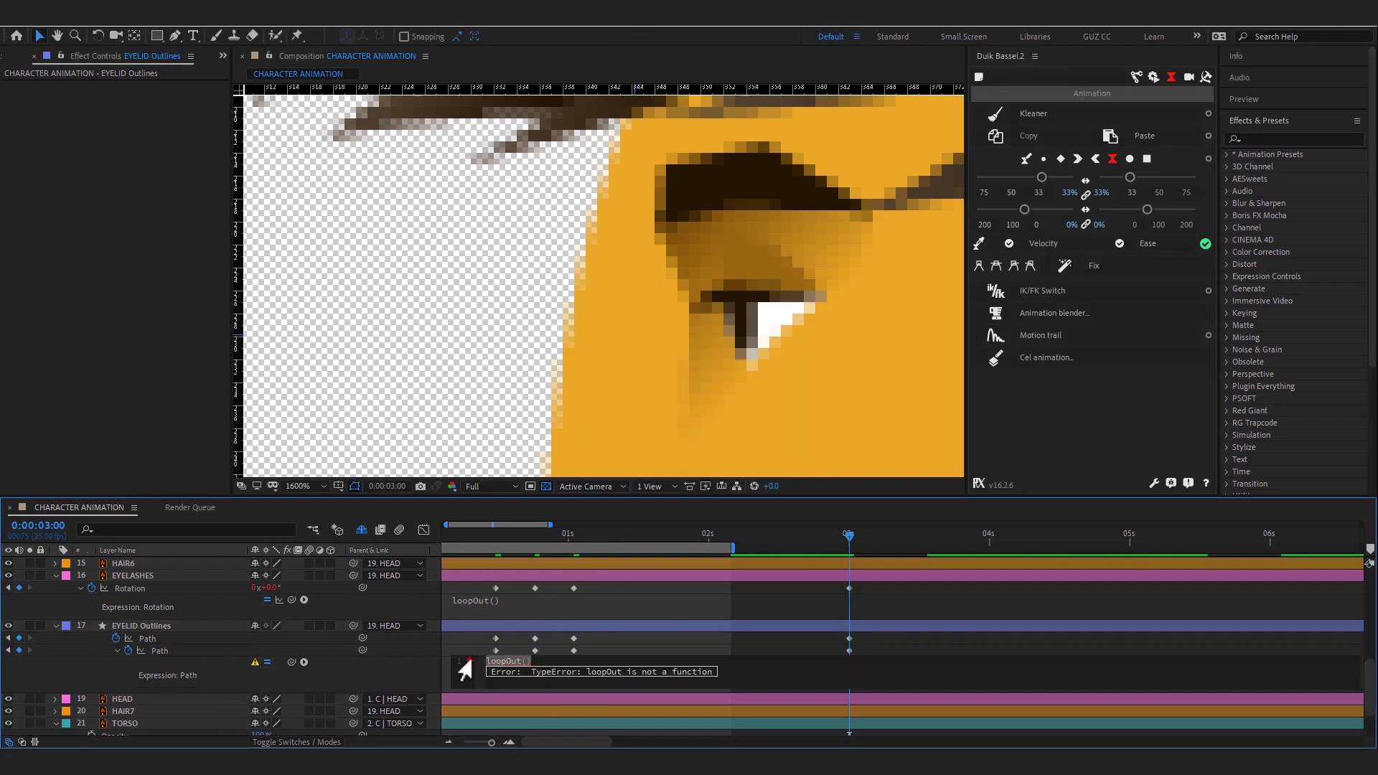
left_click(152, 640)
left_click(377, 660)
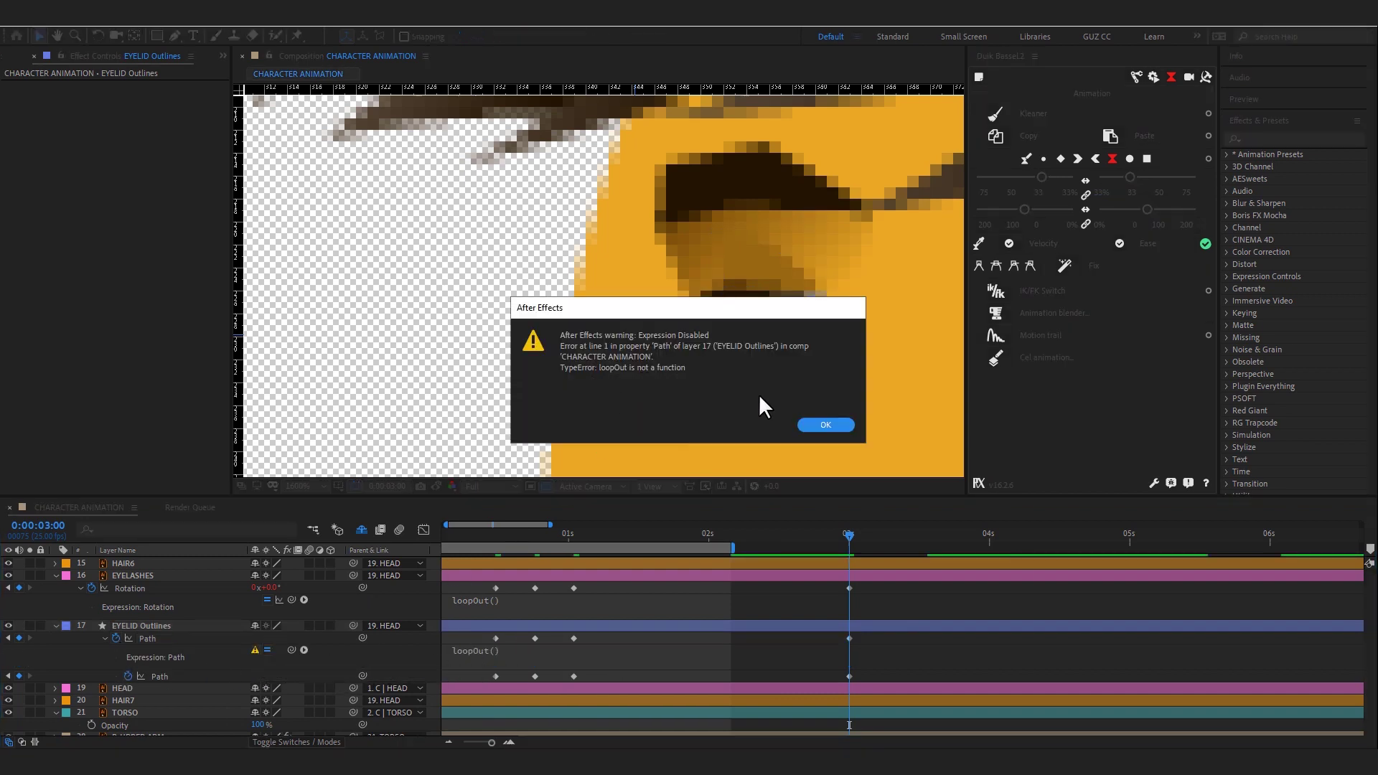
key("Return")
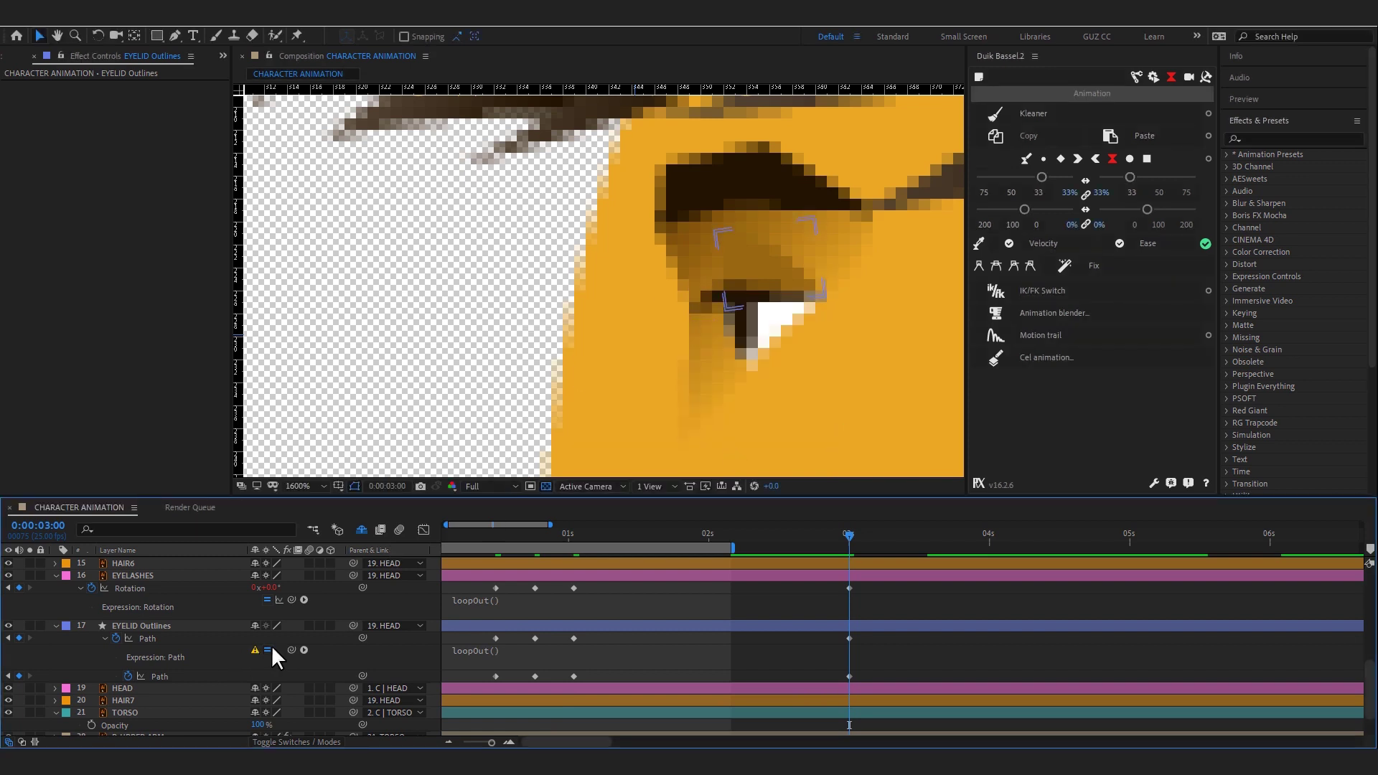
left_click(191, 627)
left_click(116, 638, "alt")
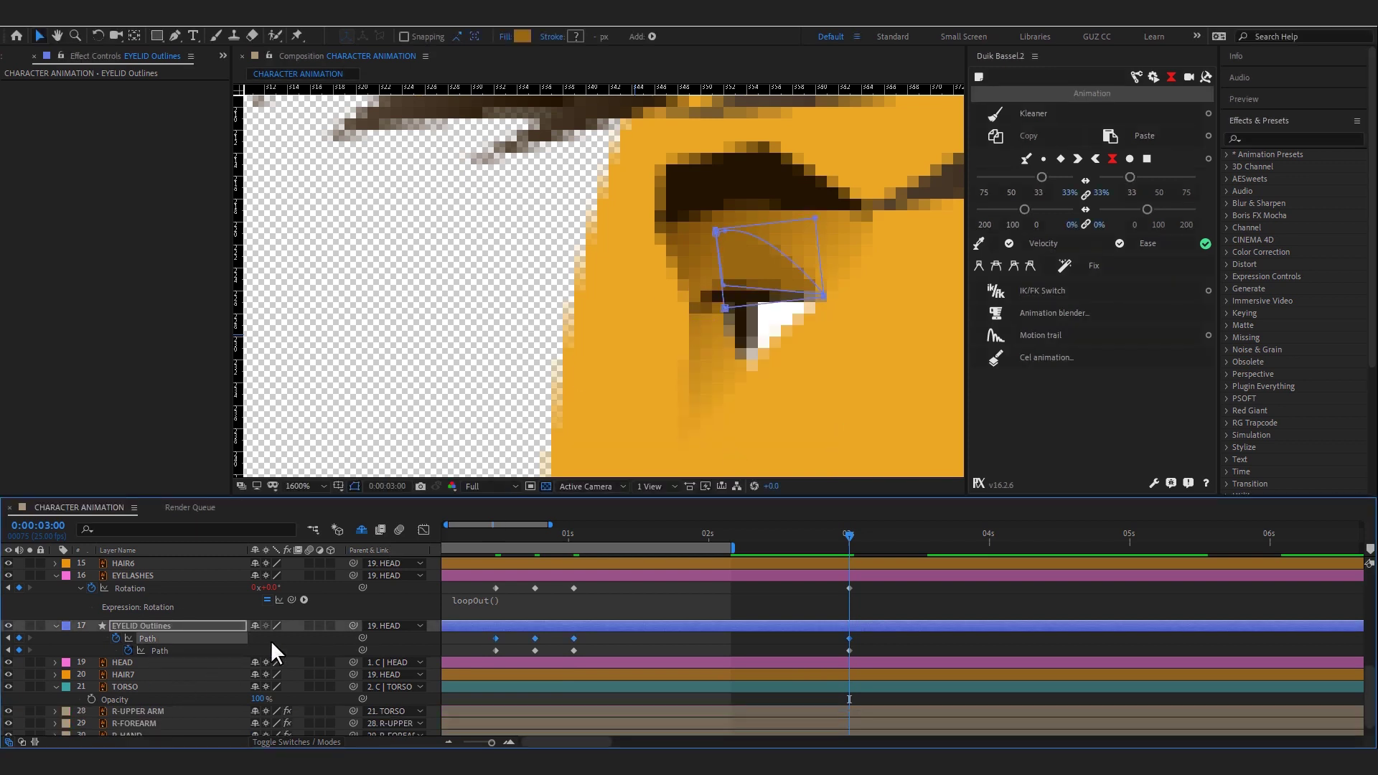
- Scrub through the EYELID Outlines blink and zoom the timeline out to full duration
left_click(732, 588)
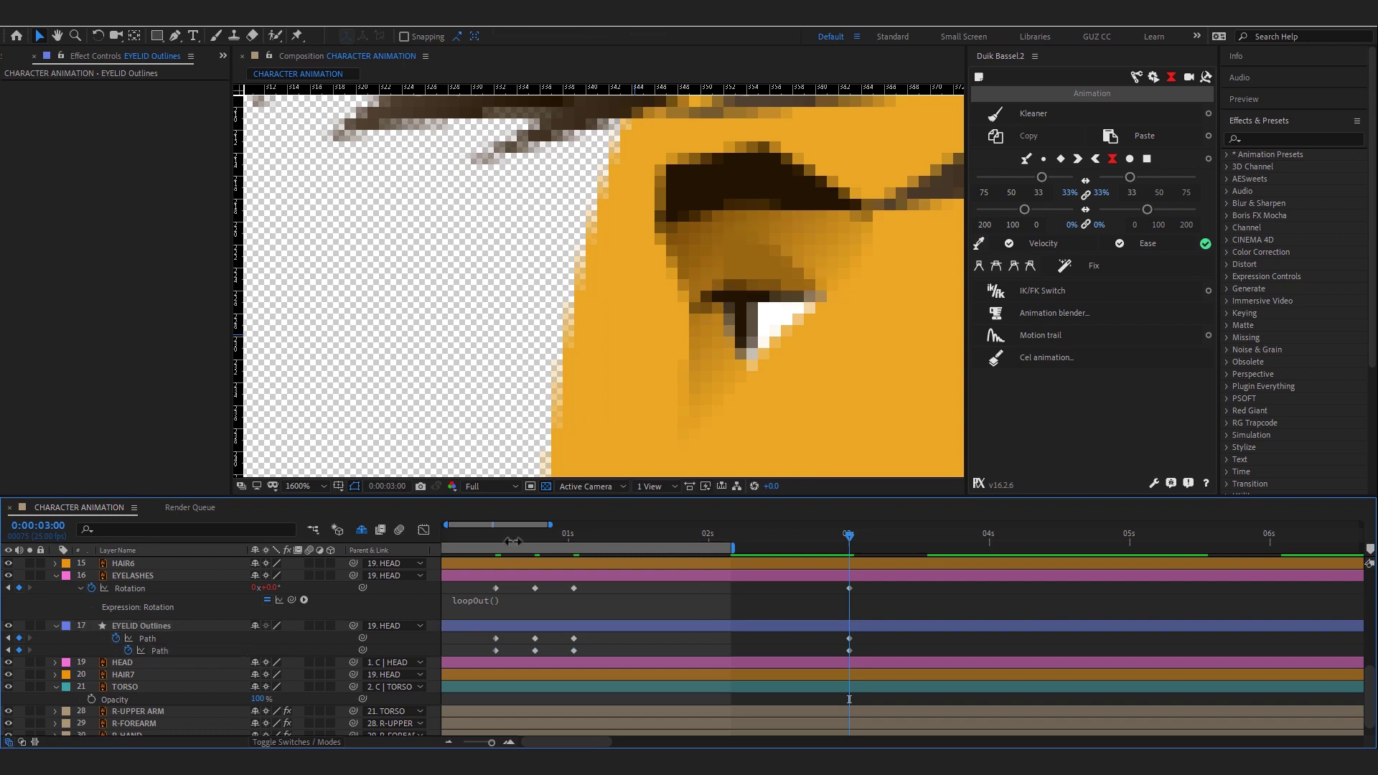
left_click_drag(505, 544, 730, 544)
left_click(183, 627)
key("comma")
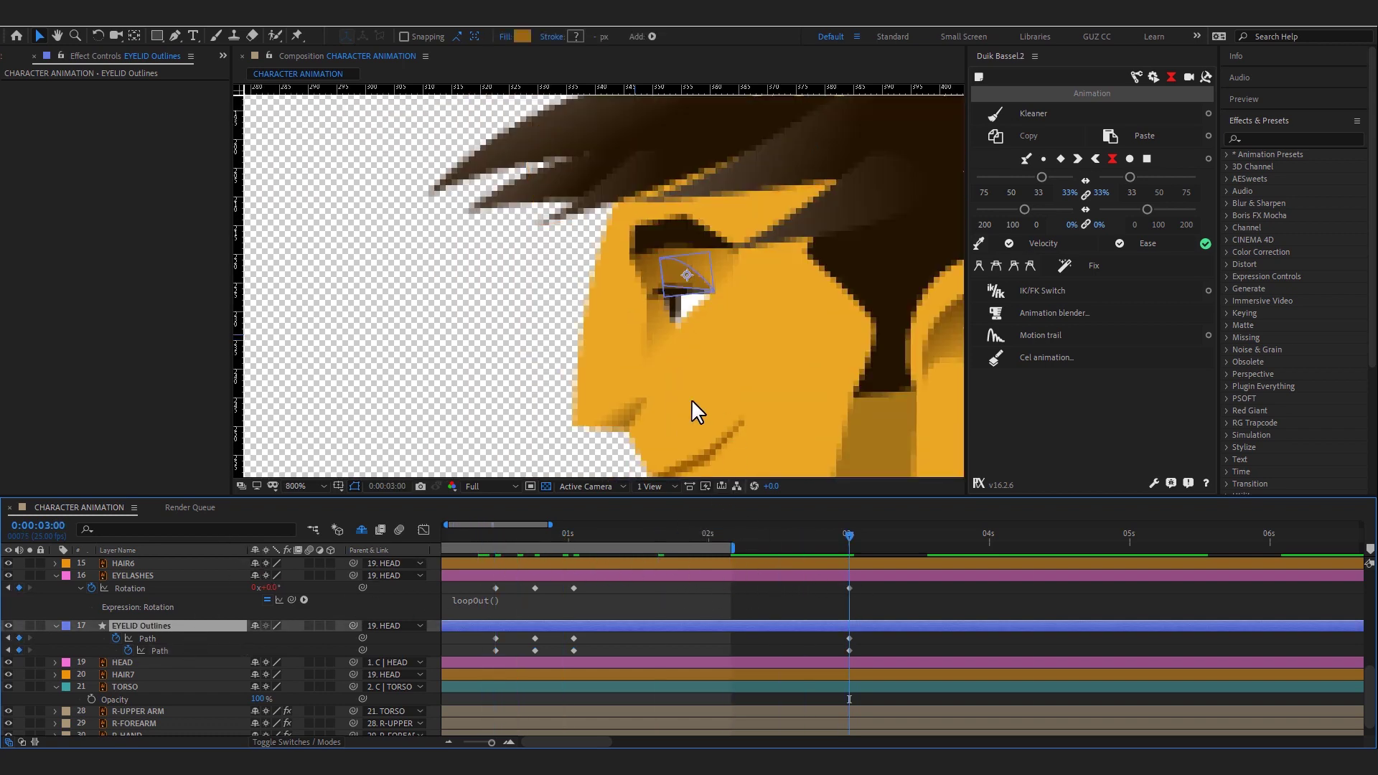
left_click_drag(500, 538, 669, 550)
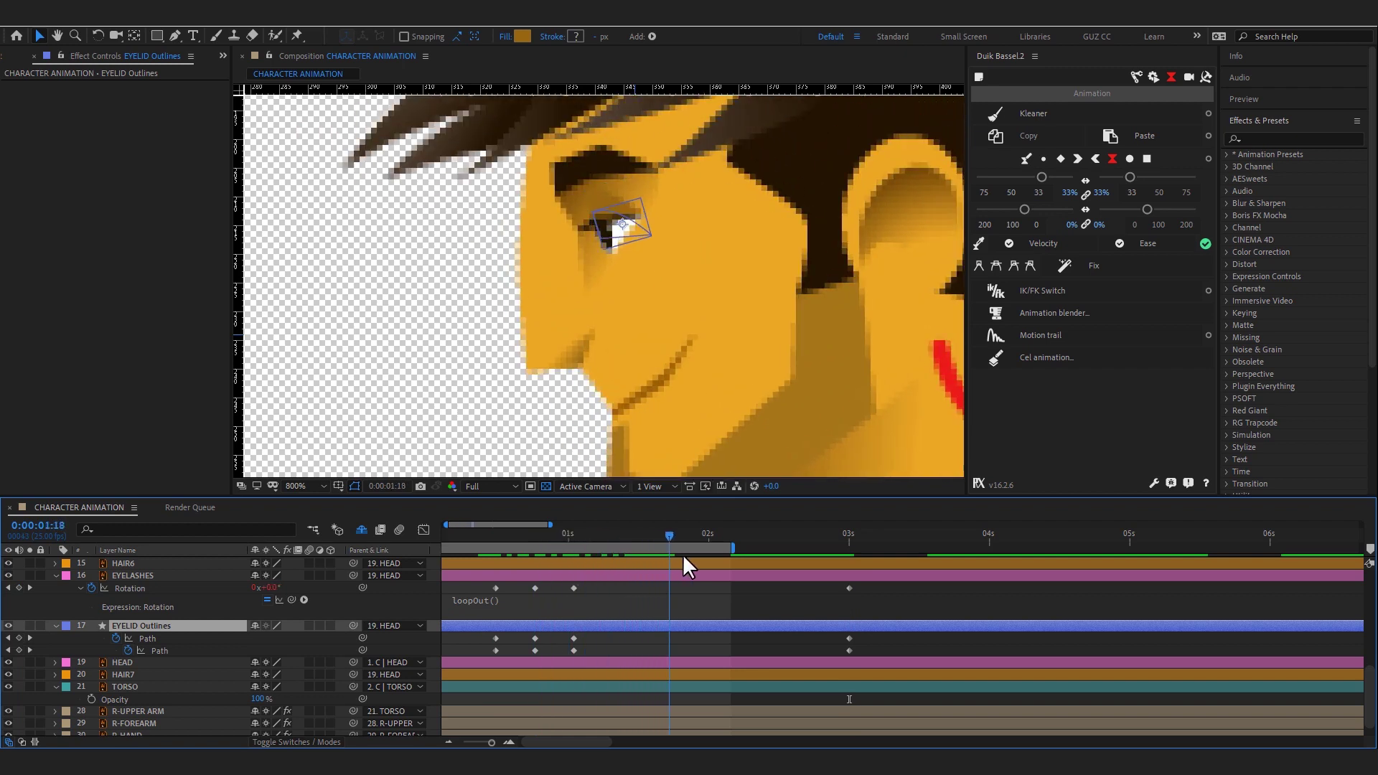
left_click(691, 556)
left_click(592, 547)
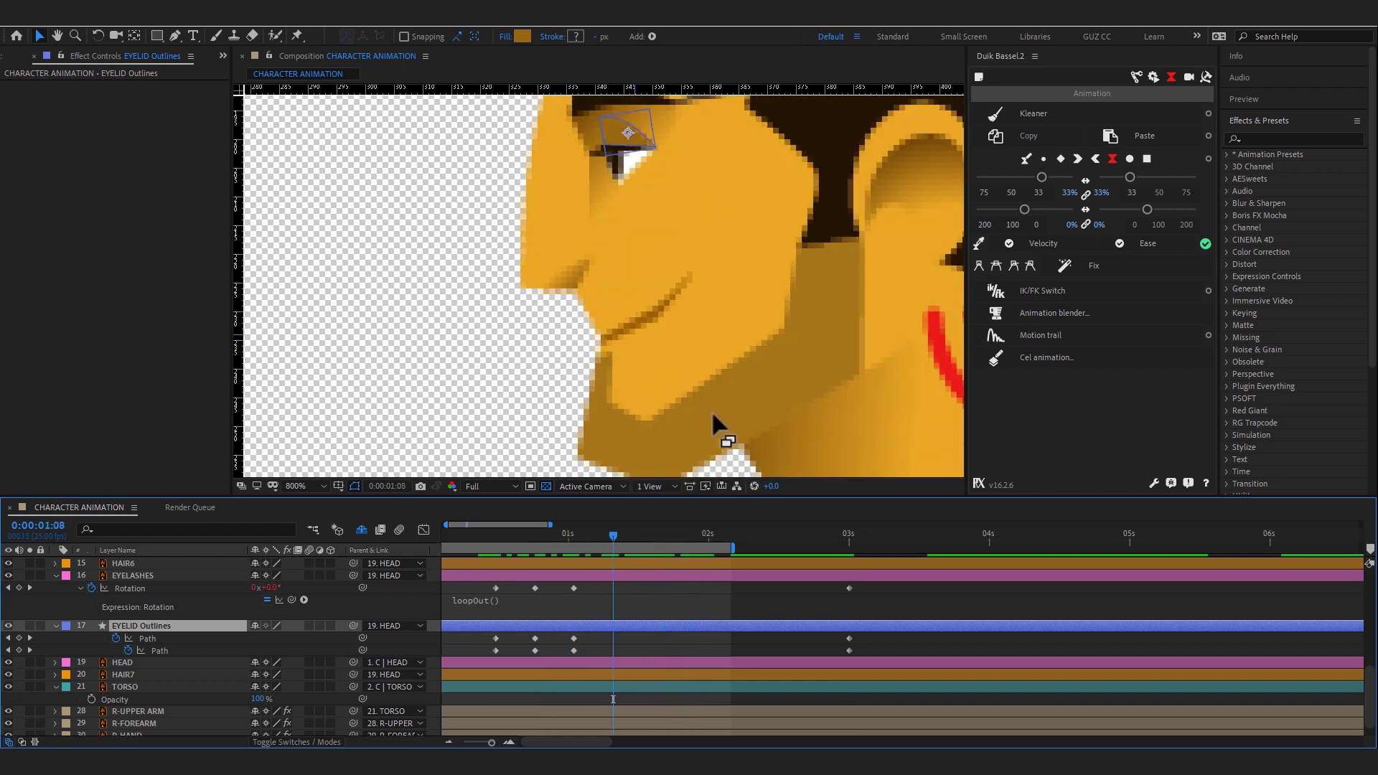
scroll(725, 435, "down", 2)
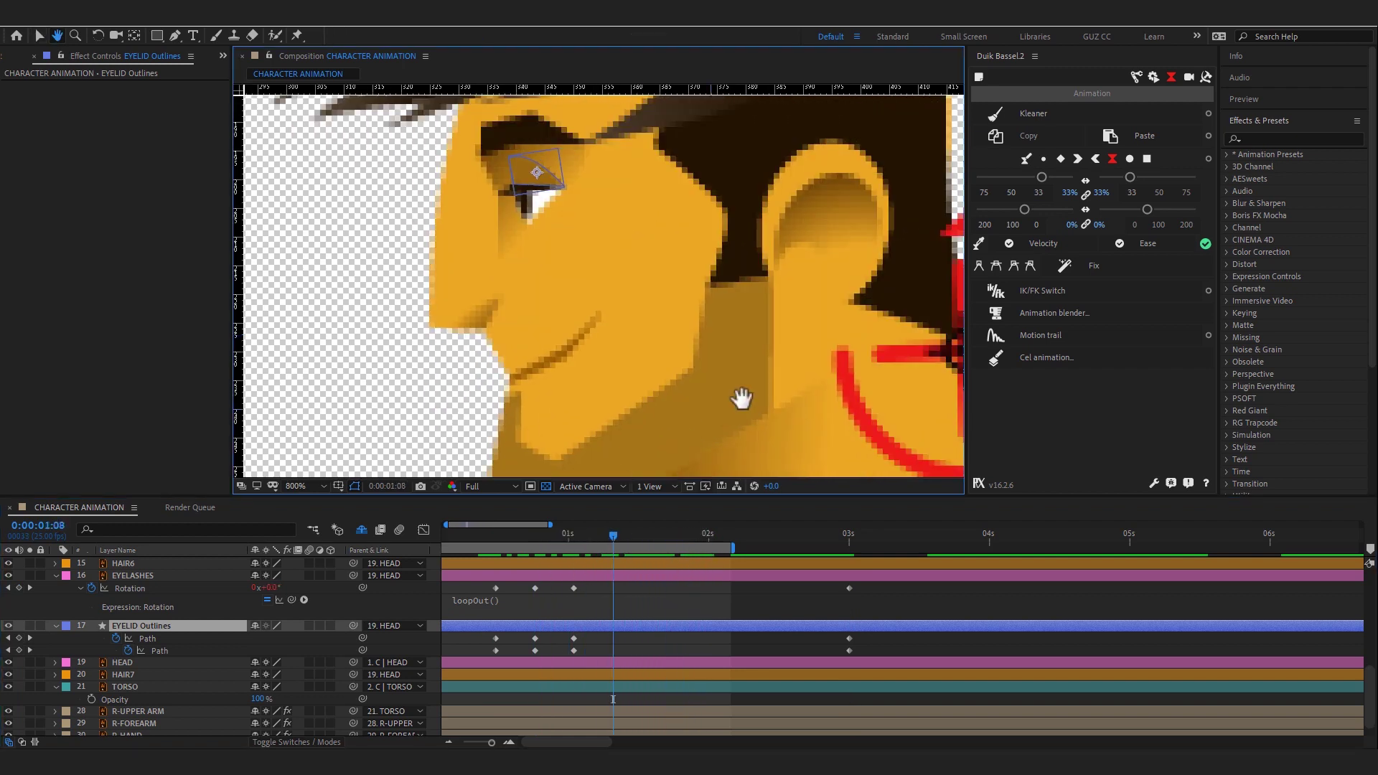
scroll(738, 394, "up", 2)
key("minus")
key("minus")
key("minus")
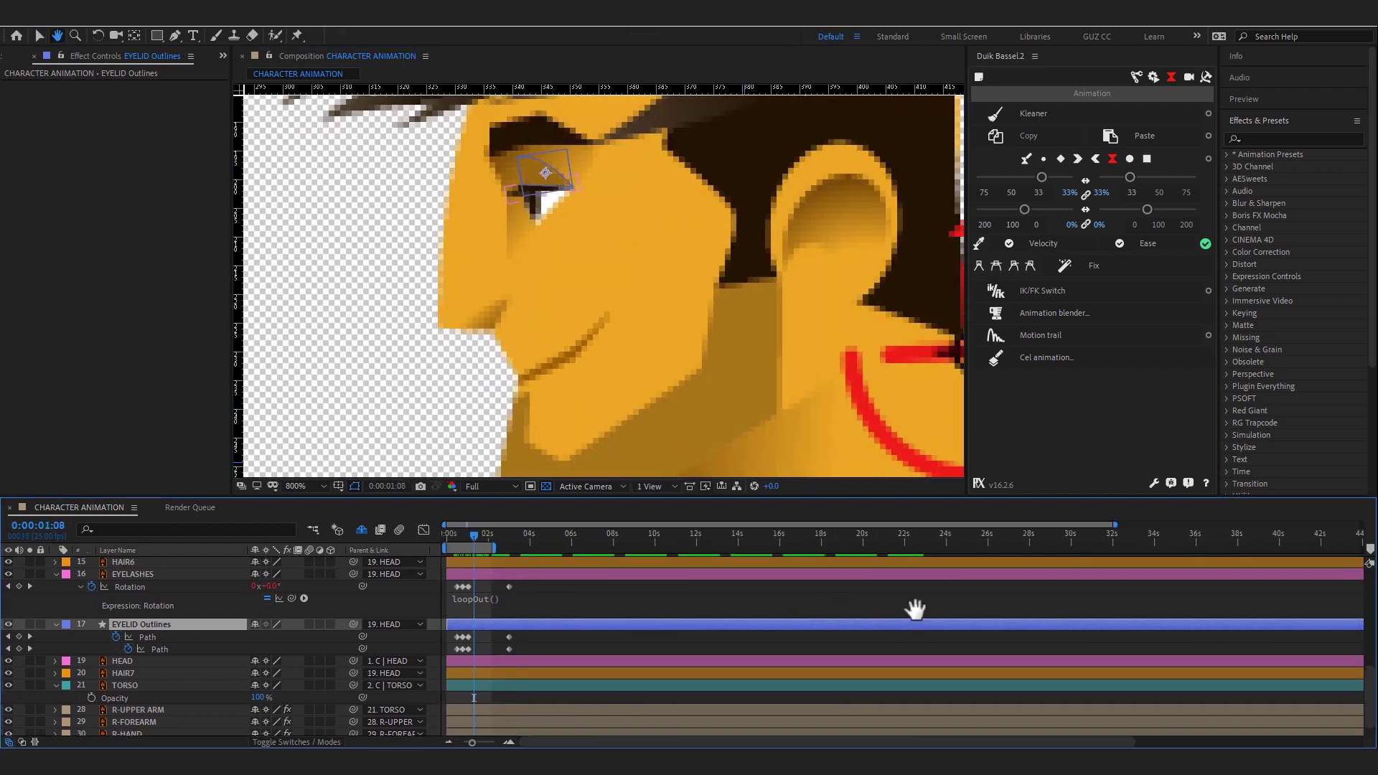
- Paste copies of the blink keyframes from 3:00 and extend the work area to about 9 seconds
scroll(513, 599, "down", 1)
left_click_drag(531, 629, 430, 648)
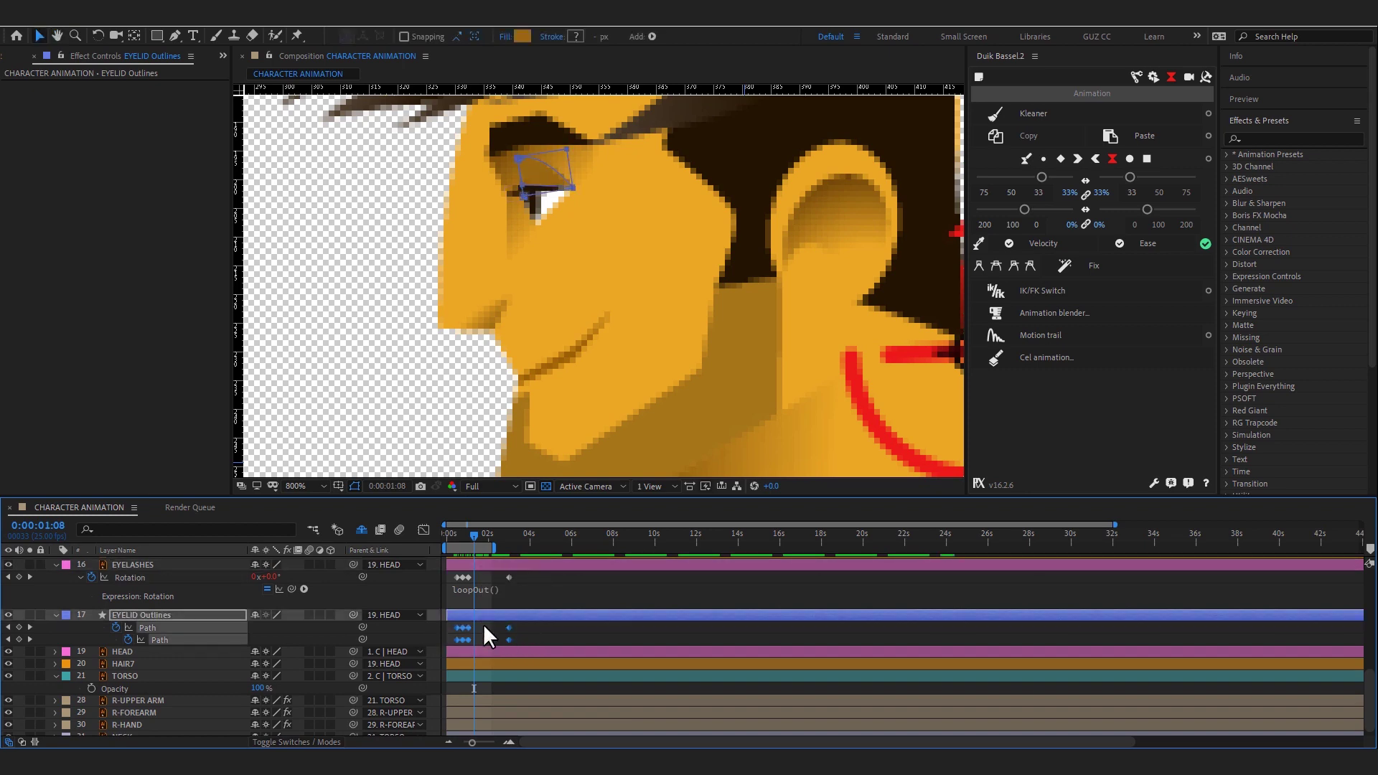
left_click_drag(528, 544, 512, 544)
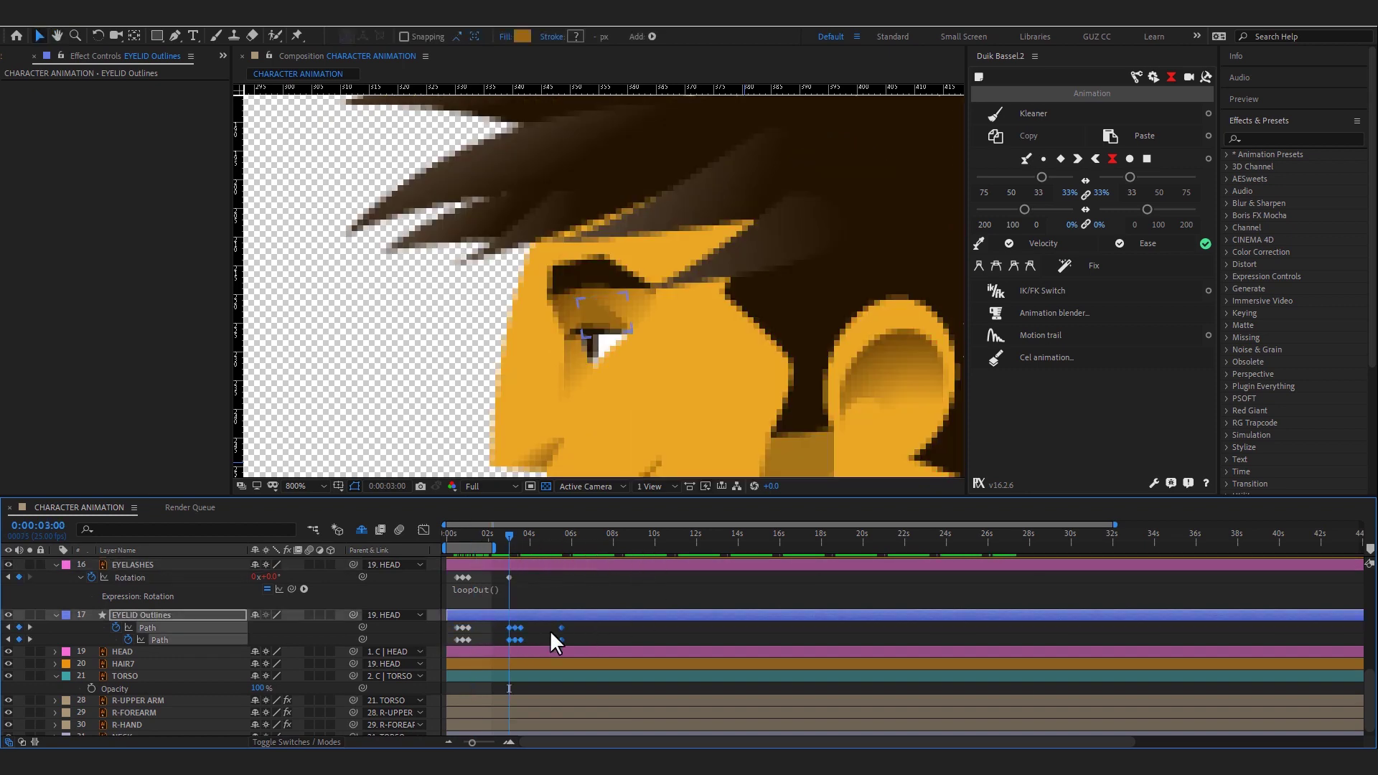
key("ctrl+v")
key("ctrl+v")
key("ctrl+v")
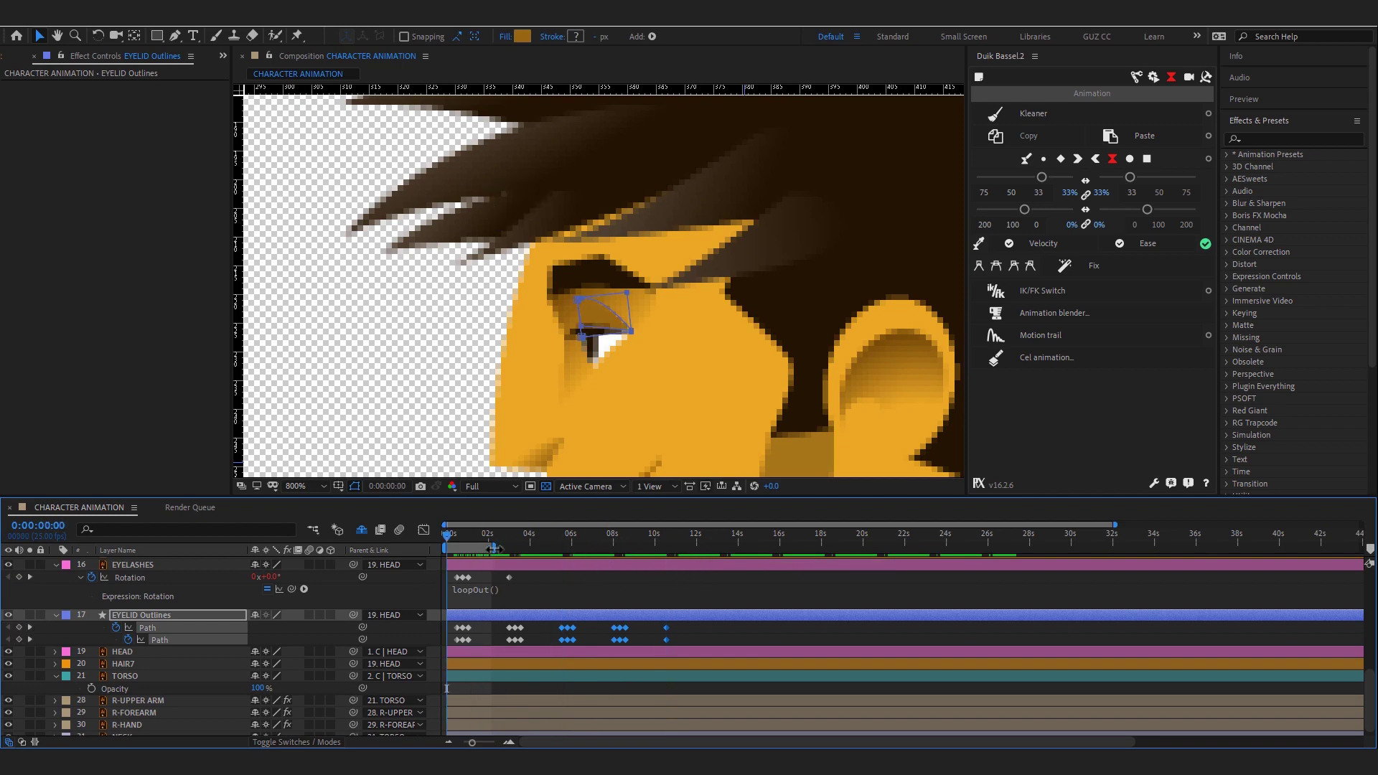
left_click_drag(493, 549, 634, 554)
scroll(655, 279, "down", 2)
- Preview the animation, reveal every layer's keyframed properties, and return to the start
scroll(668, 337, "down", 1)
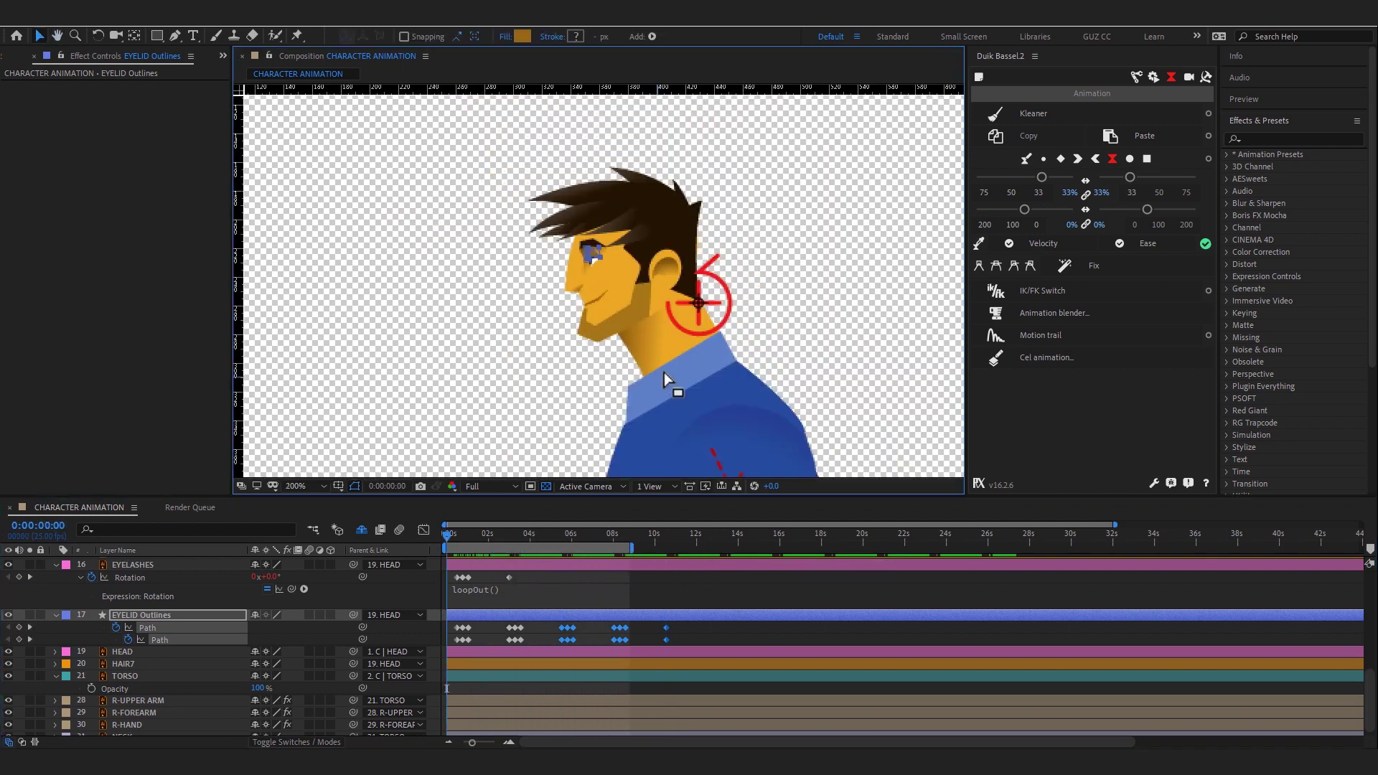
left_click(79, 605)
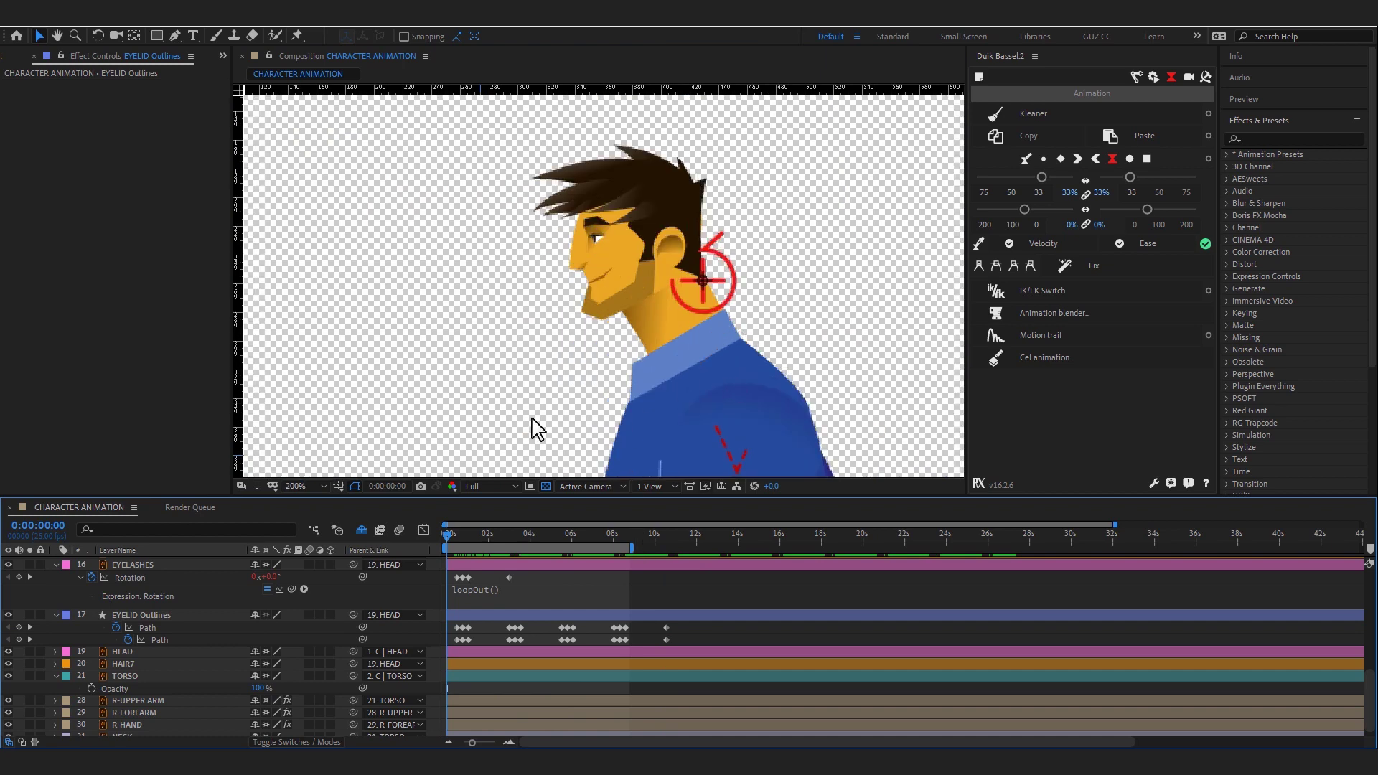
key("space")
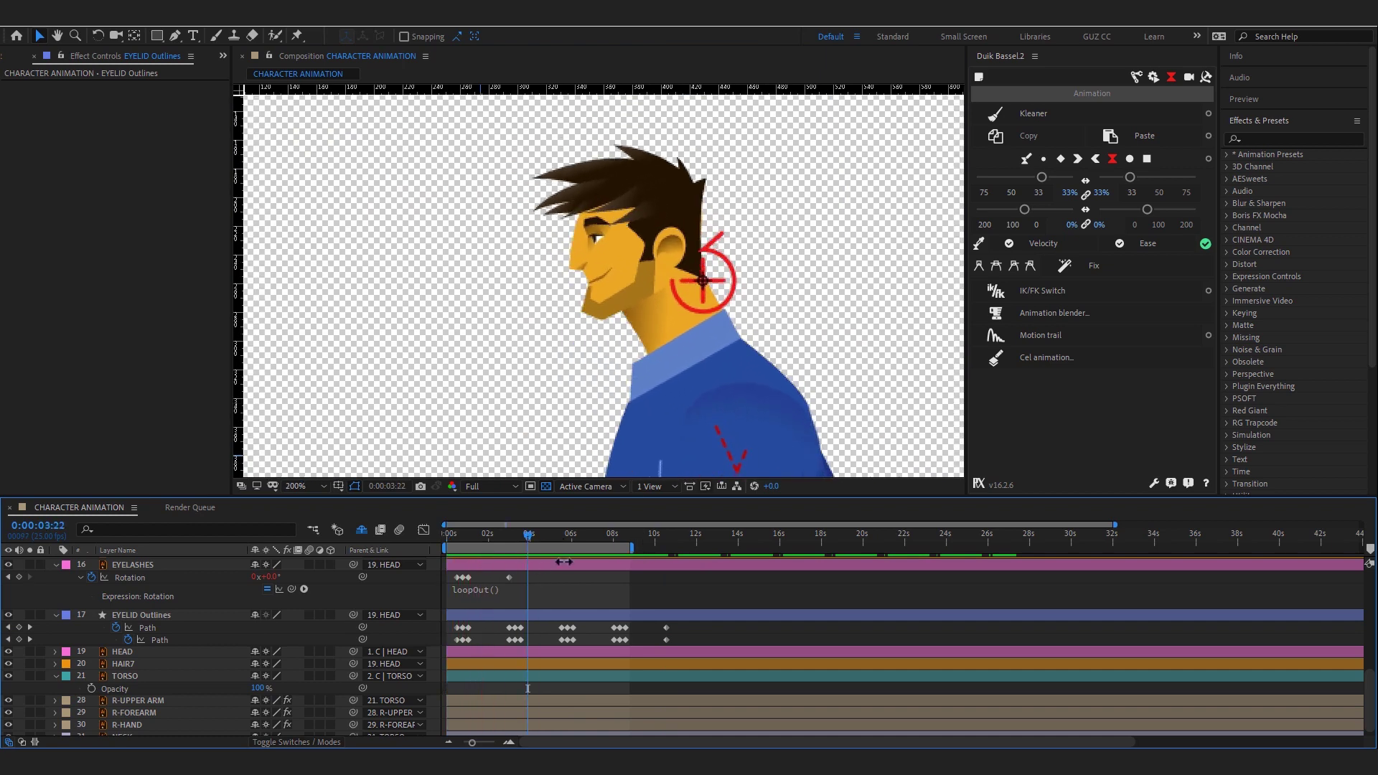
scroll(623, 629, "up", 3)
key("ctrl+a")
key("ctrl+grave")
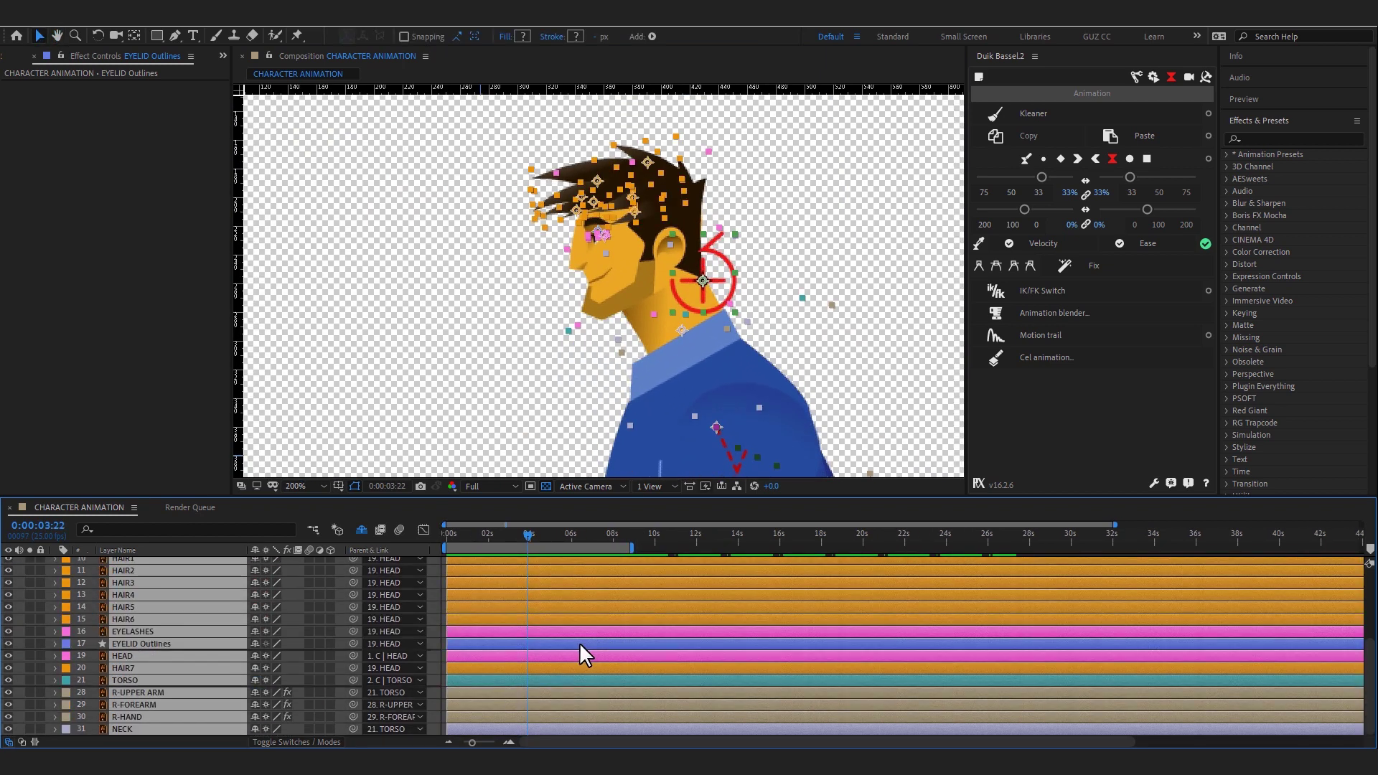
key("u")
key("grave")
key("equal")
key("equal")
key("equal")
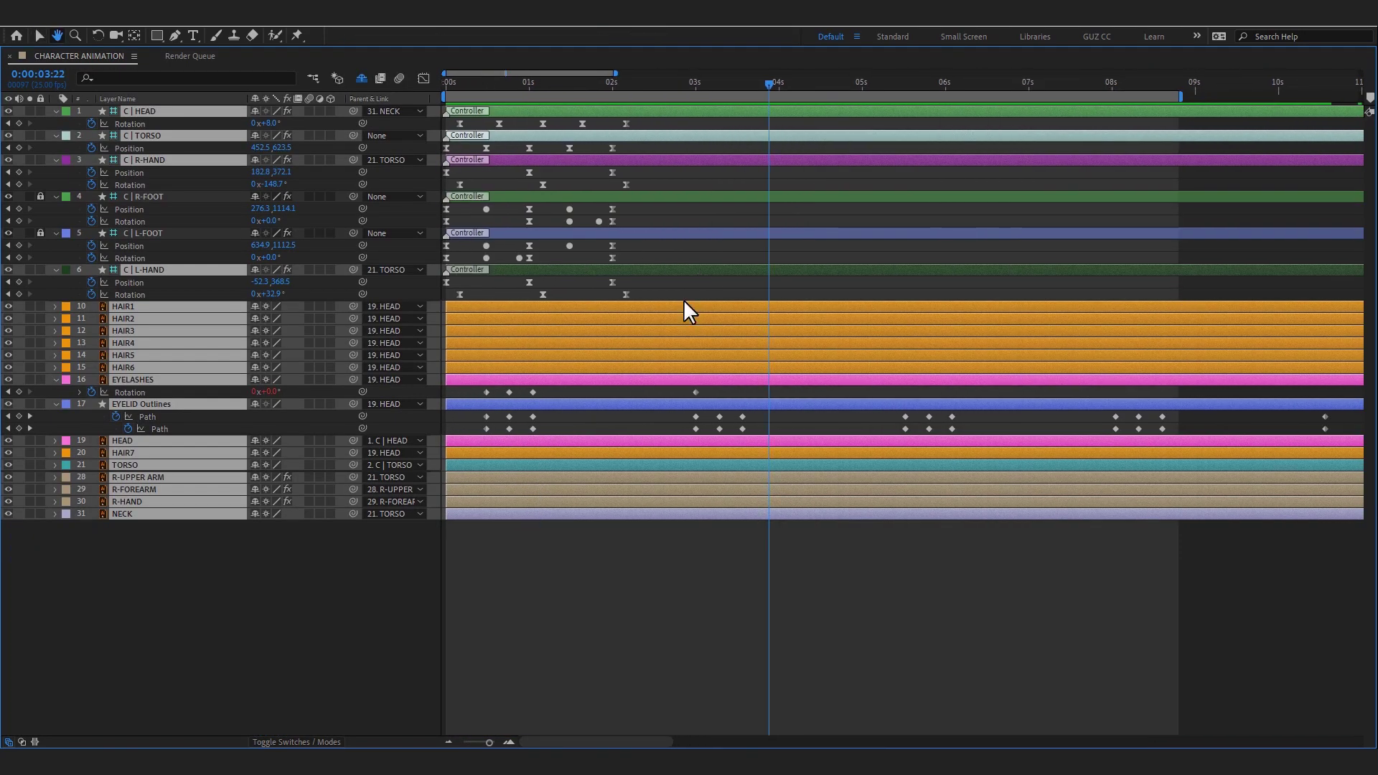
key("grave")
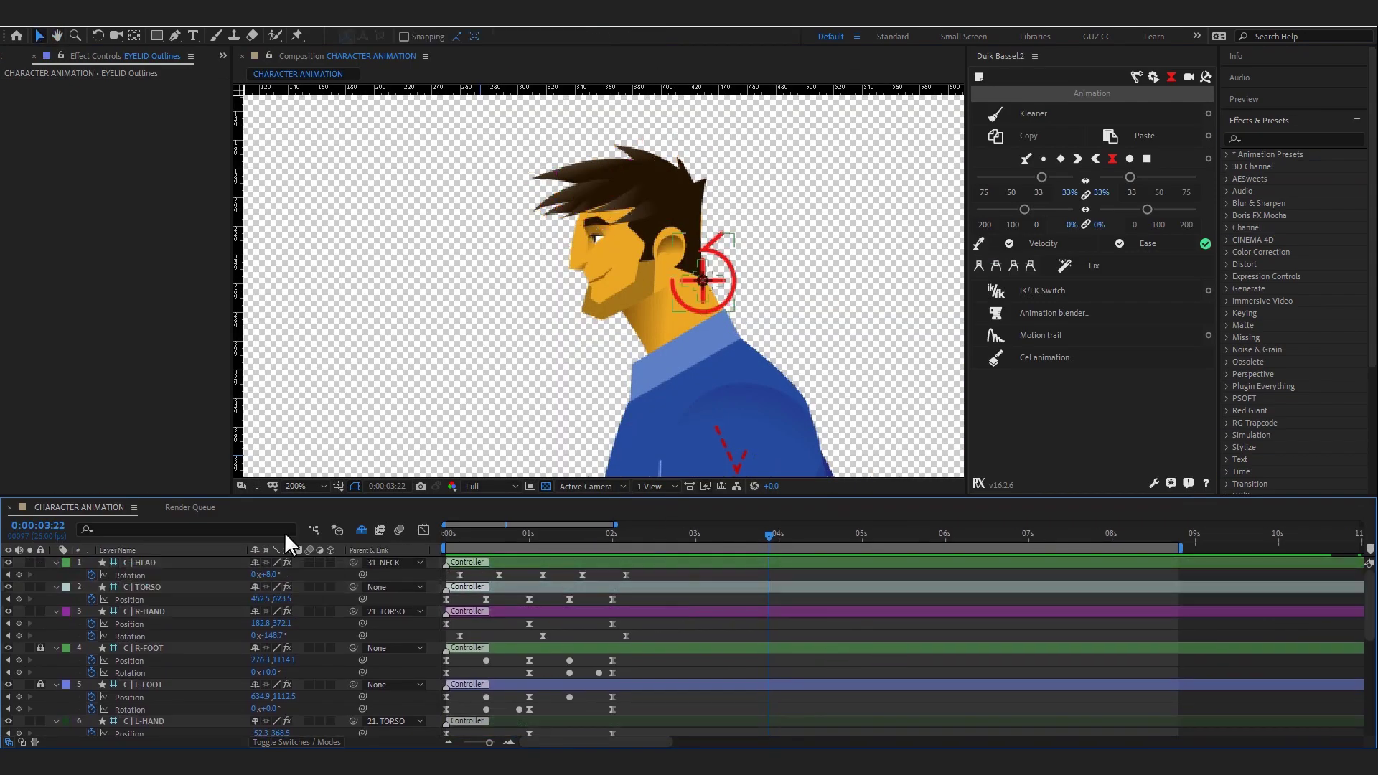
key("Home")
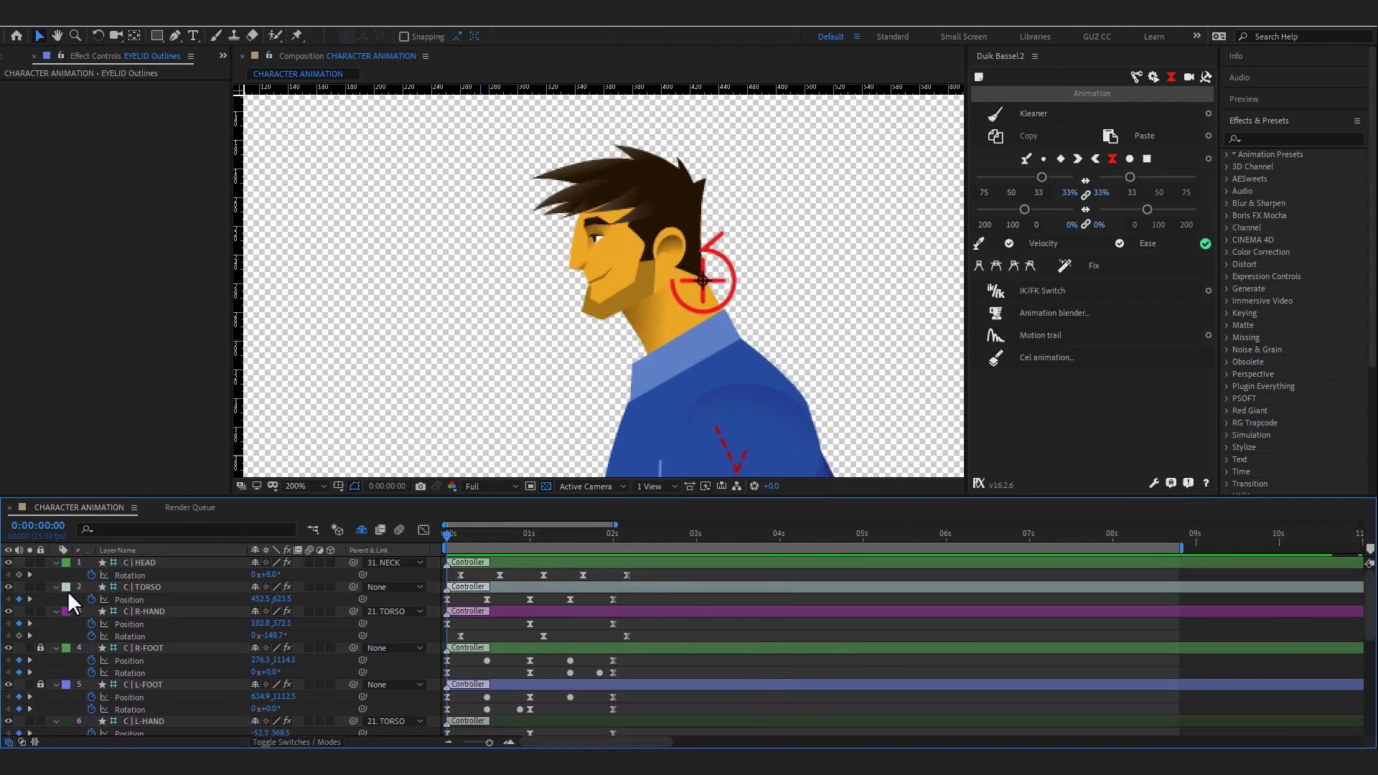
- Add loopOut() to HEAD Rotation, TORSO Position, and R-HAND Rotation and Position
left_click(91, 574, "alt")
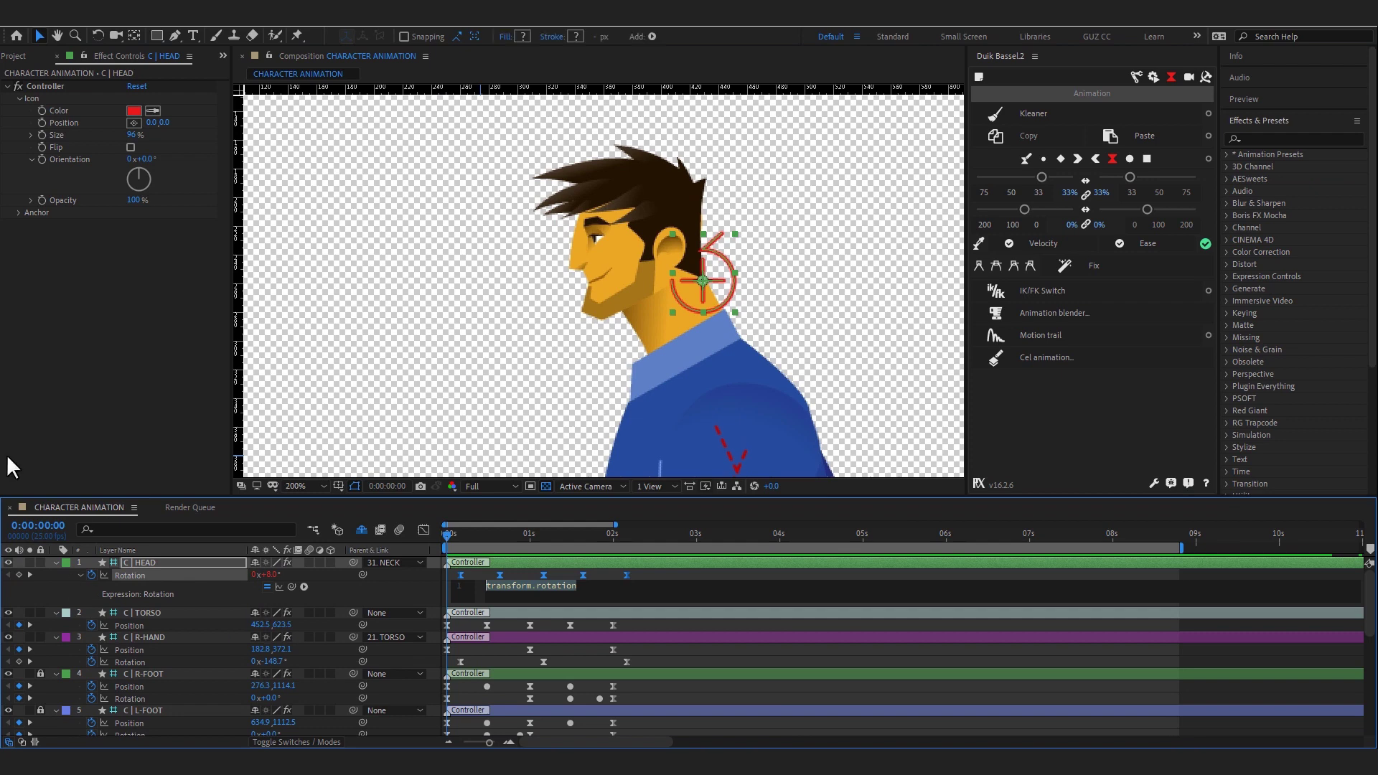
type("loop")
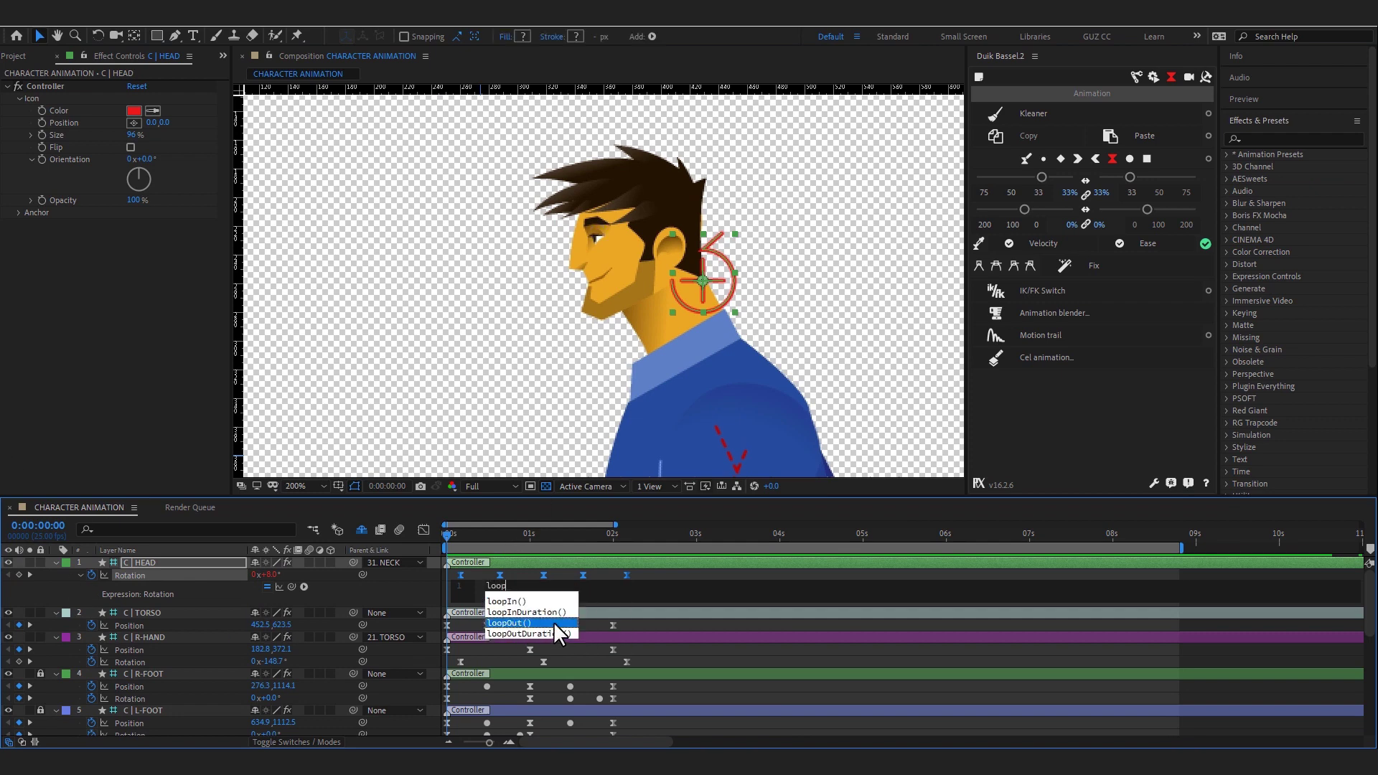
left_click(523, 625)
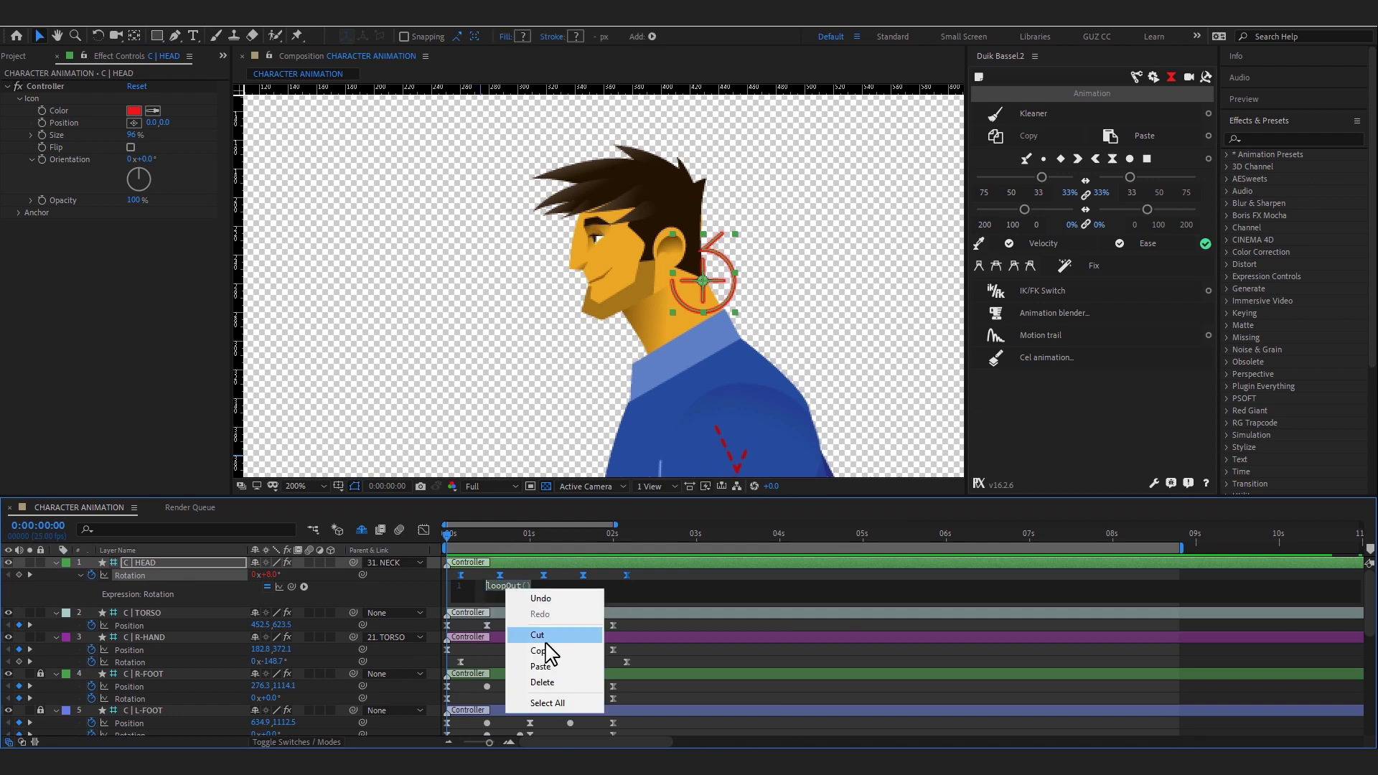
left_click(458, 610)
left_click(91, 625, "alt")
type("loopOut()")
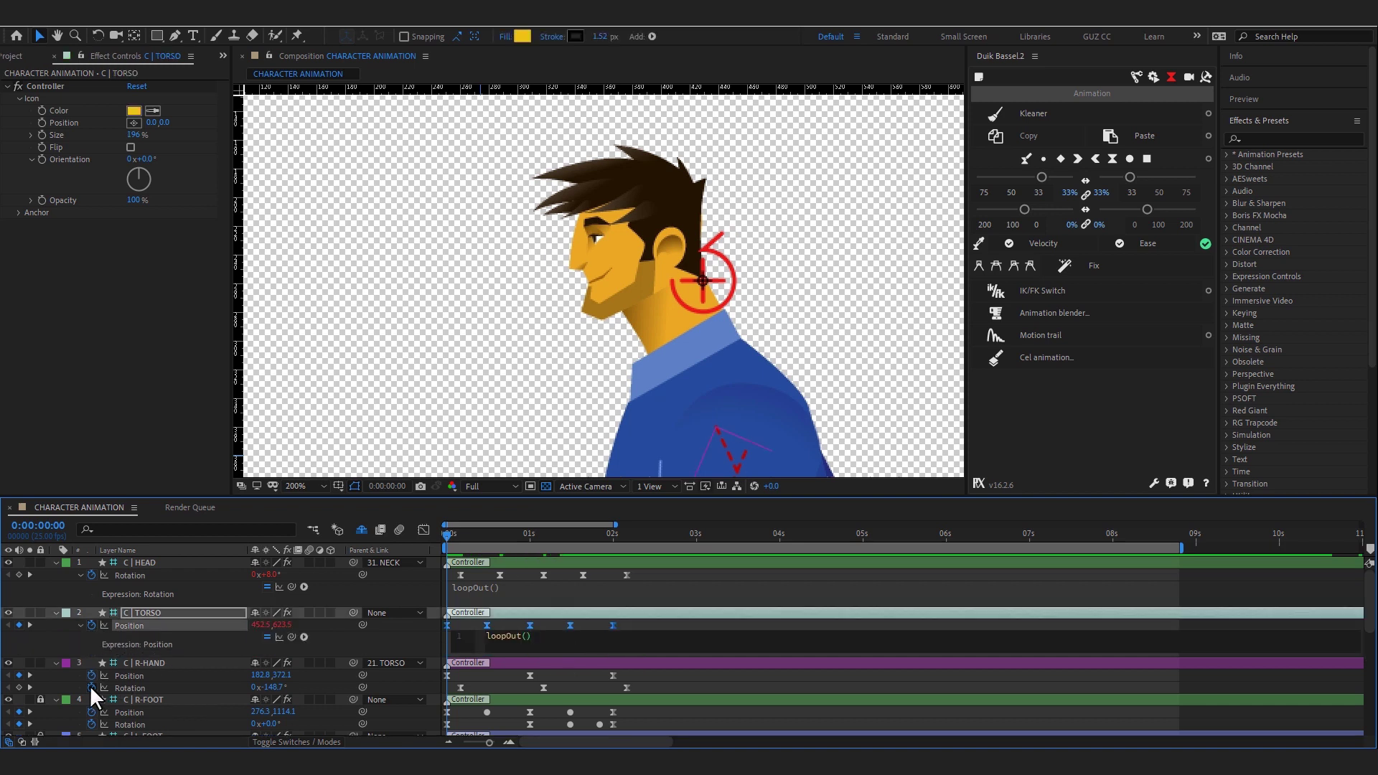
left_click(90, 686, "alt")
type("loopOut()")
left_click(93, 676, "alt")
type("loopOut()")
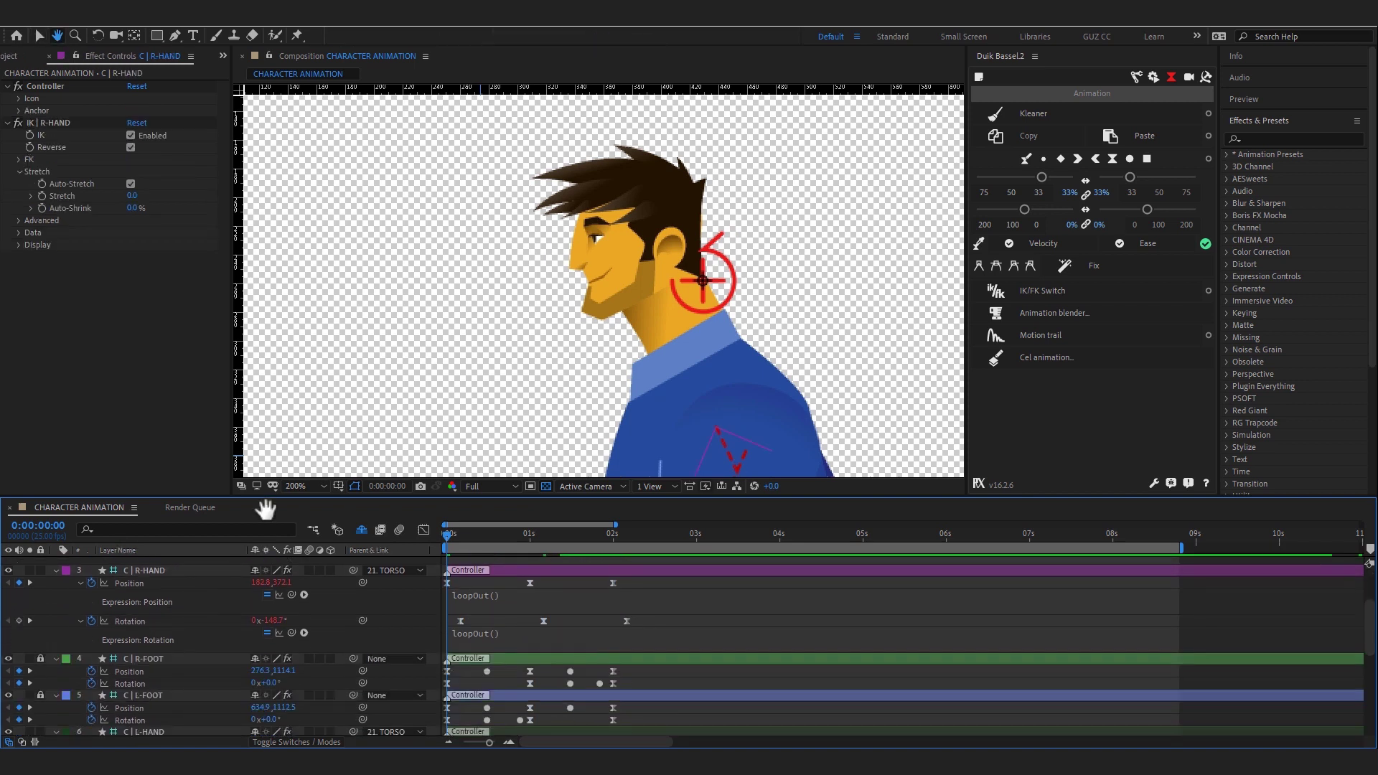
scroll(94, 635, "down", 4)
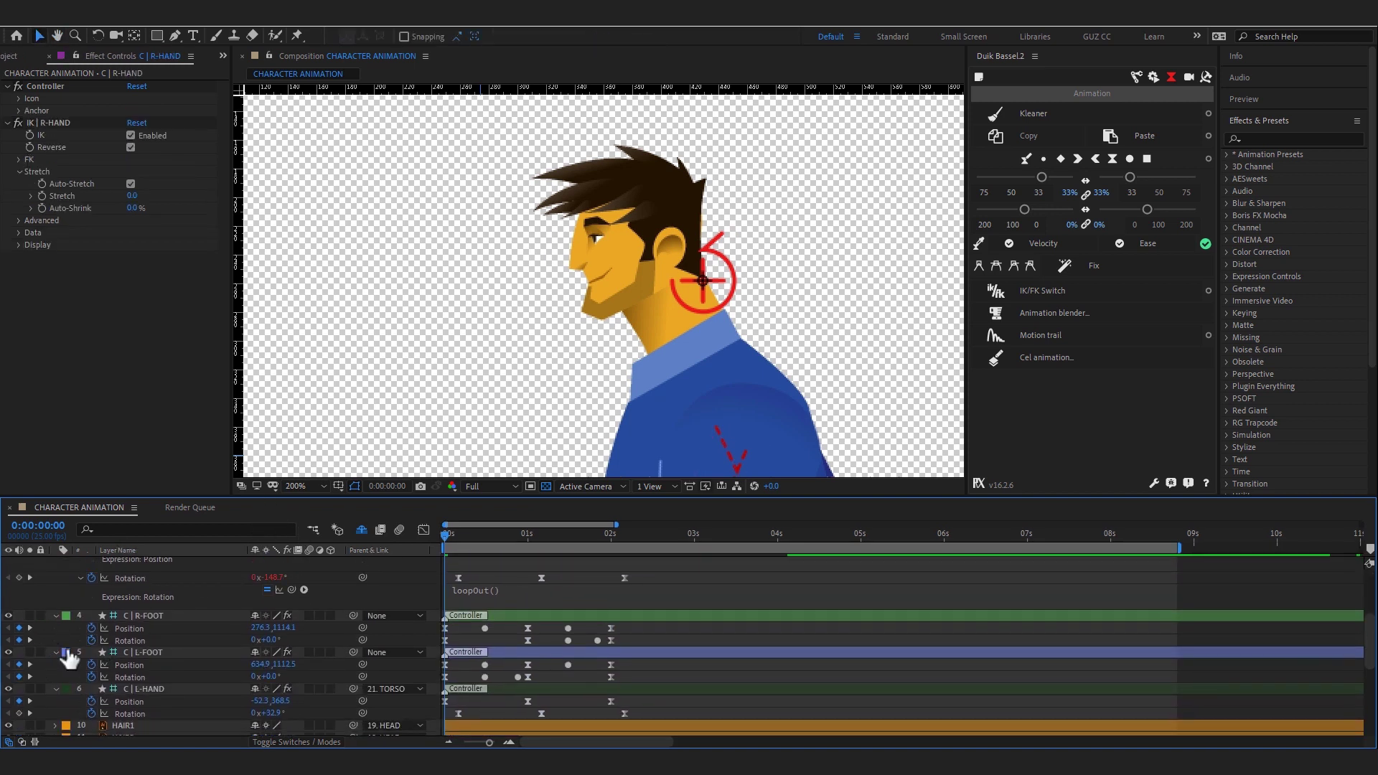
- Add loopOut() to R-FOOT and L-FOOT Rotation and Position, then end the preview at 2 seconds
left_click(91, 640, "alt")
type("loopOut()")
left_click(92, 628, "alt")
type("loopOut()")
scroll(65, 639, "down", 4)
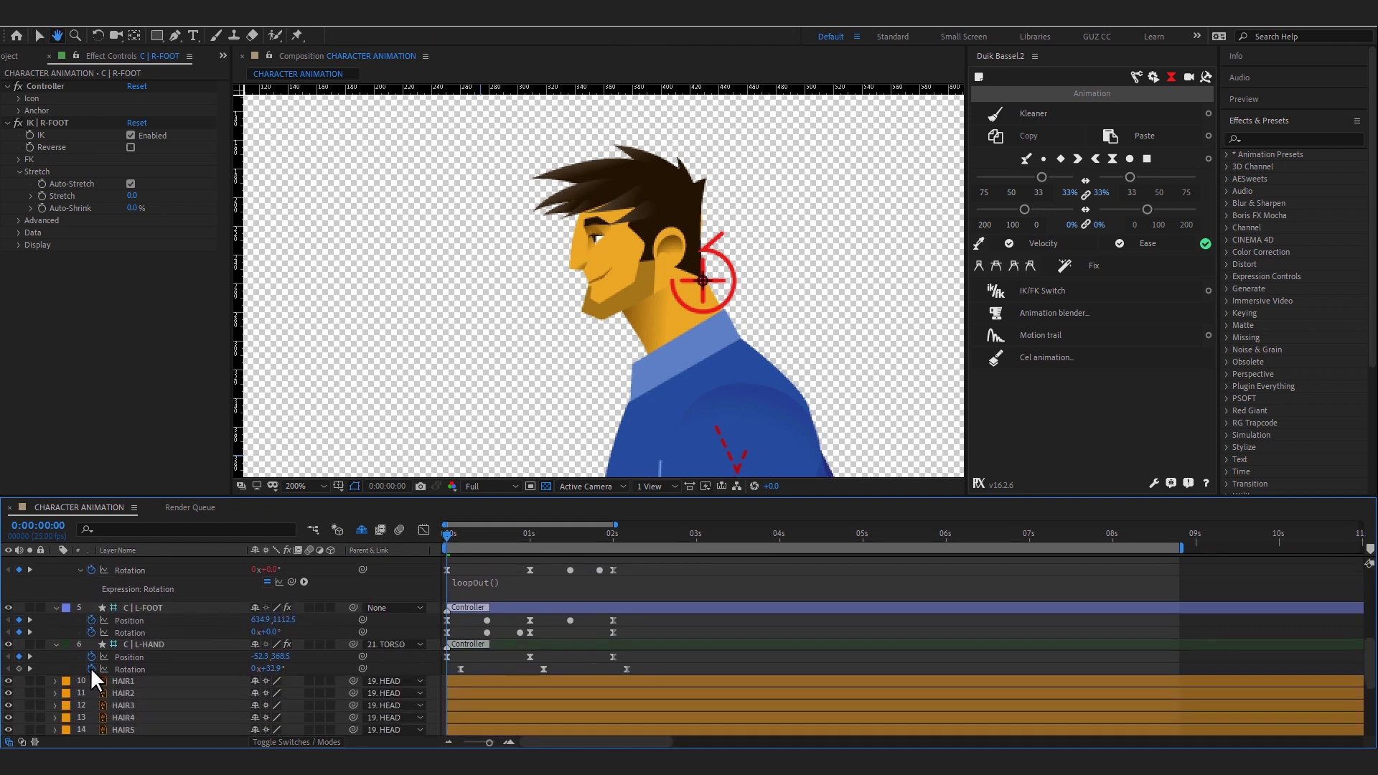
left_click(91, 632, "alt")
key("ctrl+v")
scroll(95, 640, "up", 1)
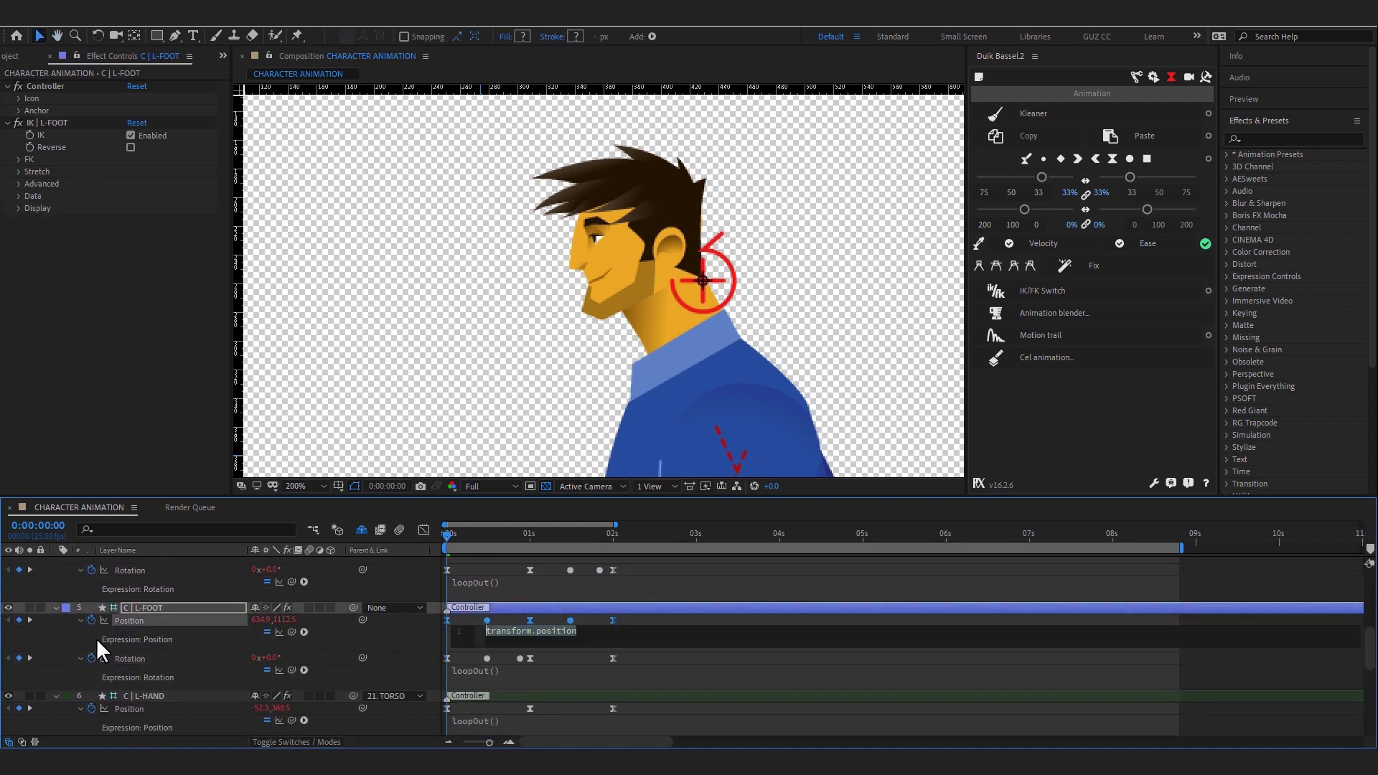
left_click(91, 639, "alt")
type("loopOut()")
left_click(763, 645)
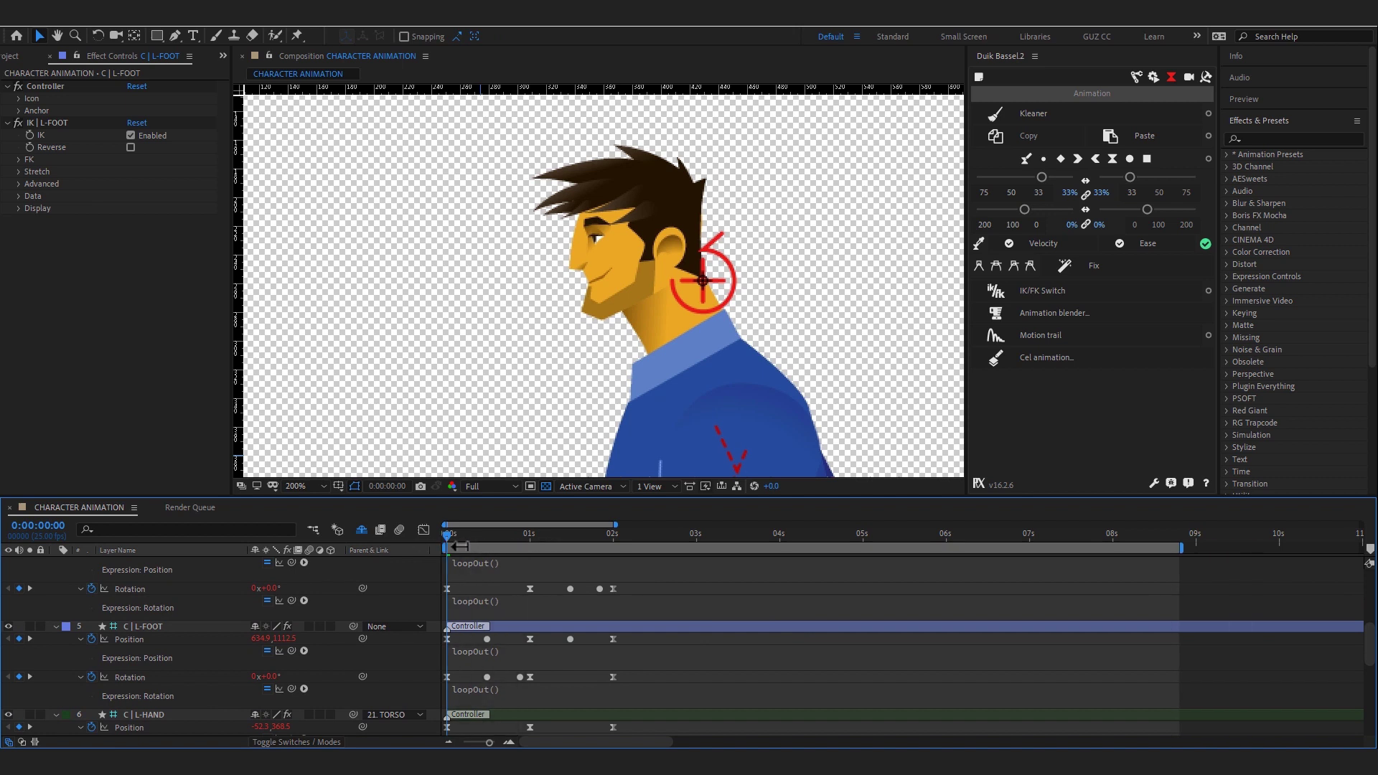
left_click_drag(529, 538, 616, 547)
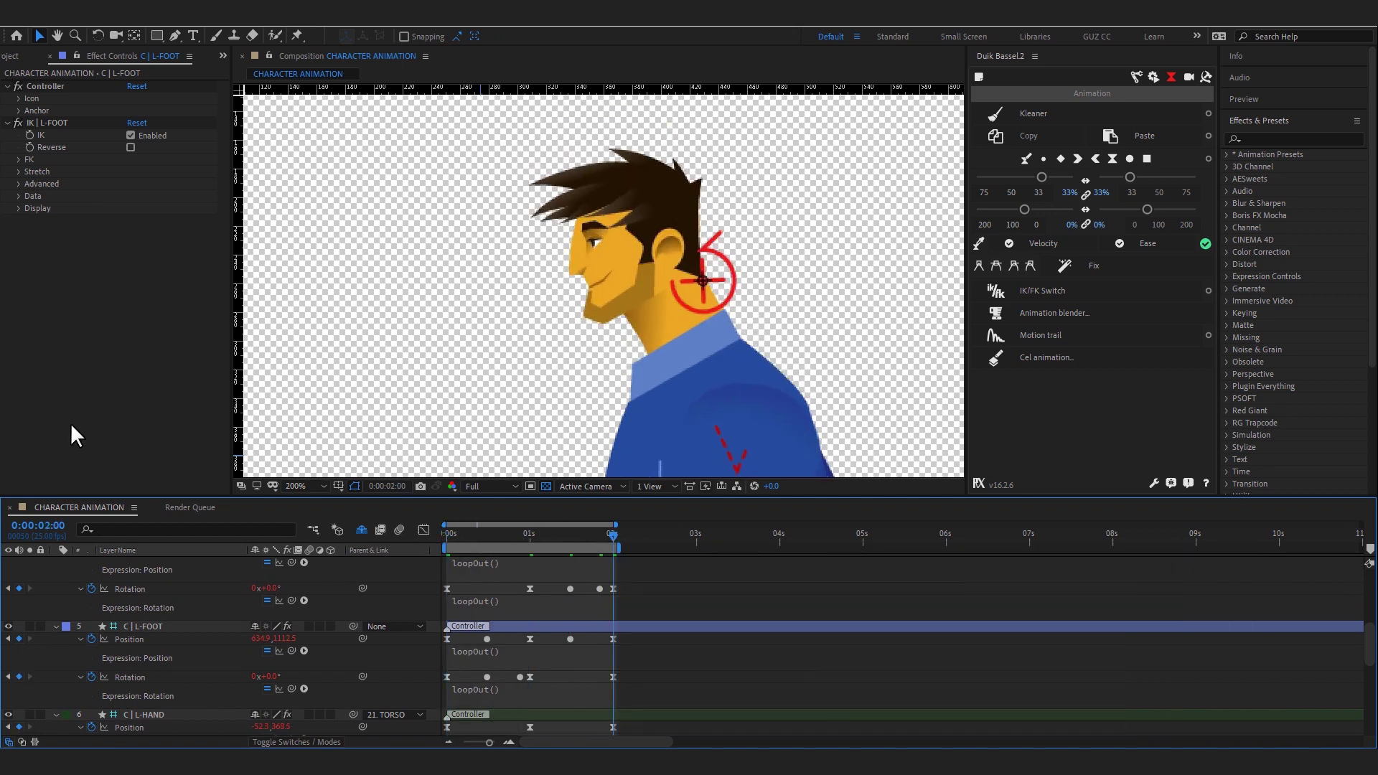
key("space")
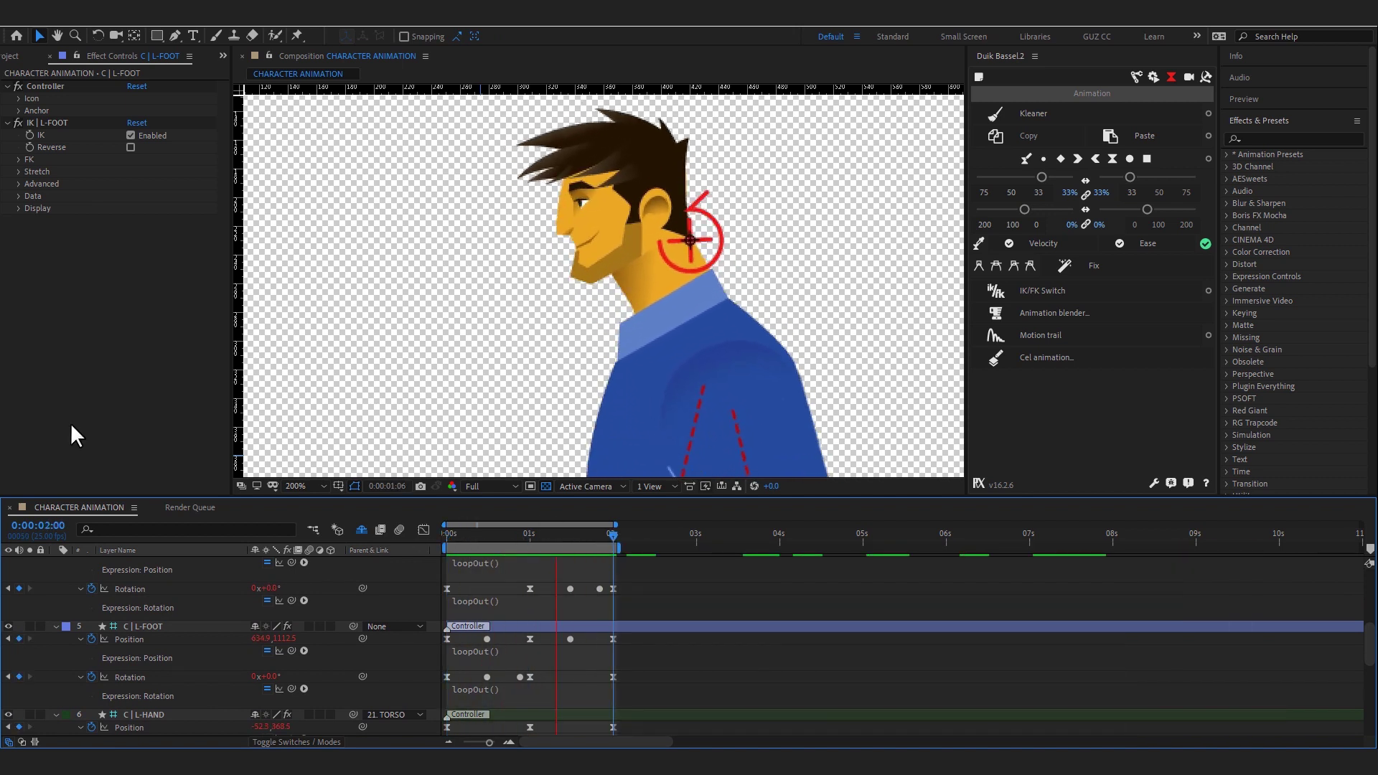
- Set the composition background to bright yellow FFF603 and zoom out to frame the character
left_click_drag(514, 535, 544, 538)
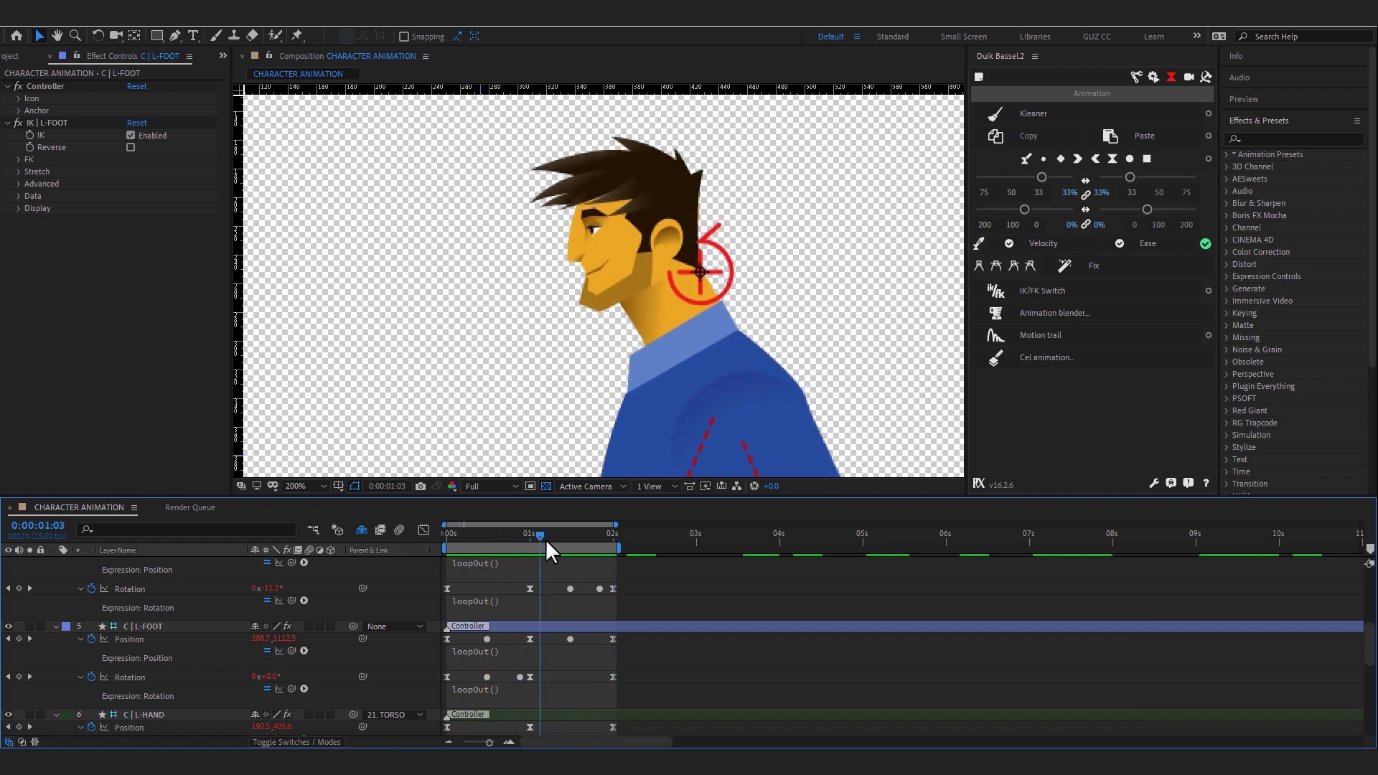
left_click(94, 24)
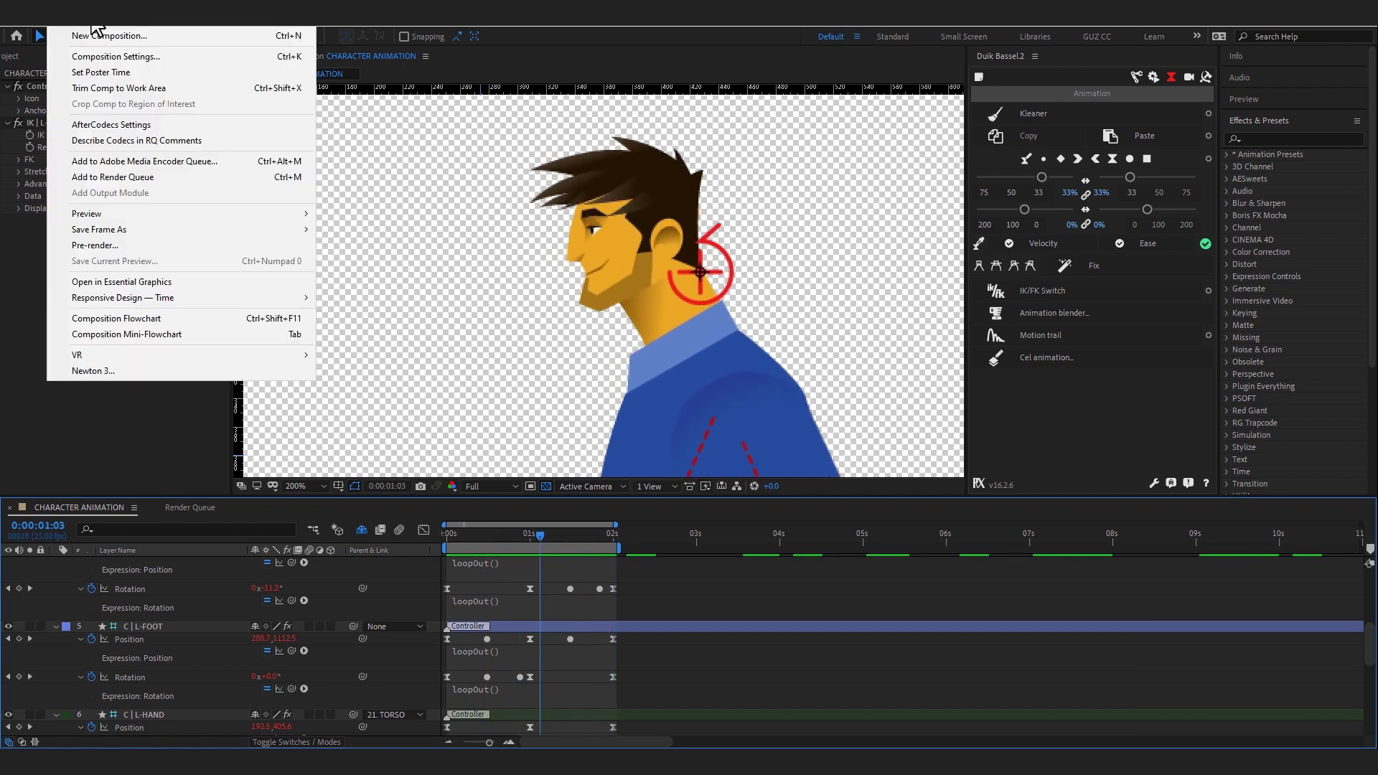
left_click(115, 56)
left_click(1010, 393)
left_click_drag(1042, 407, 1040, 403)
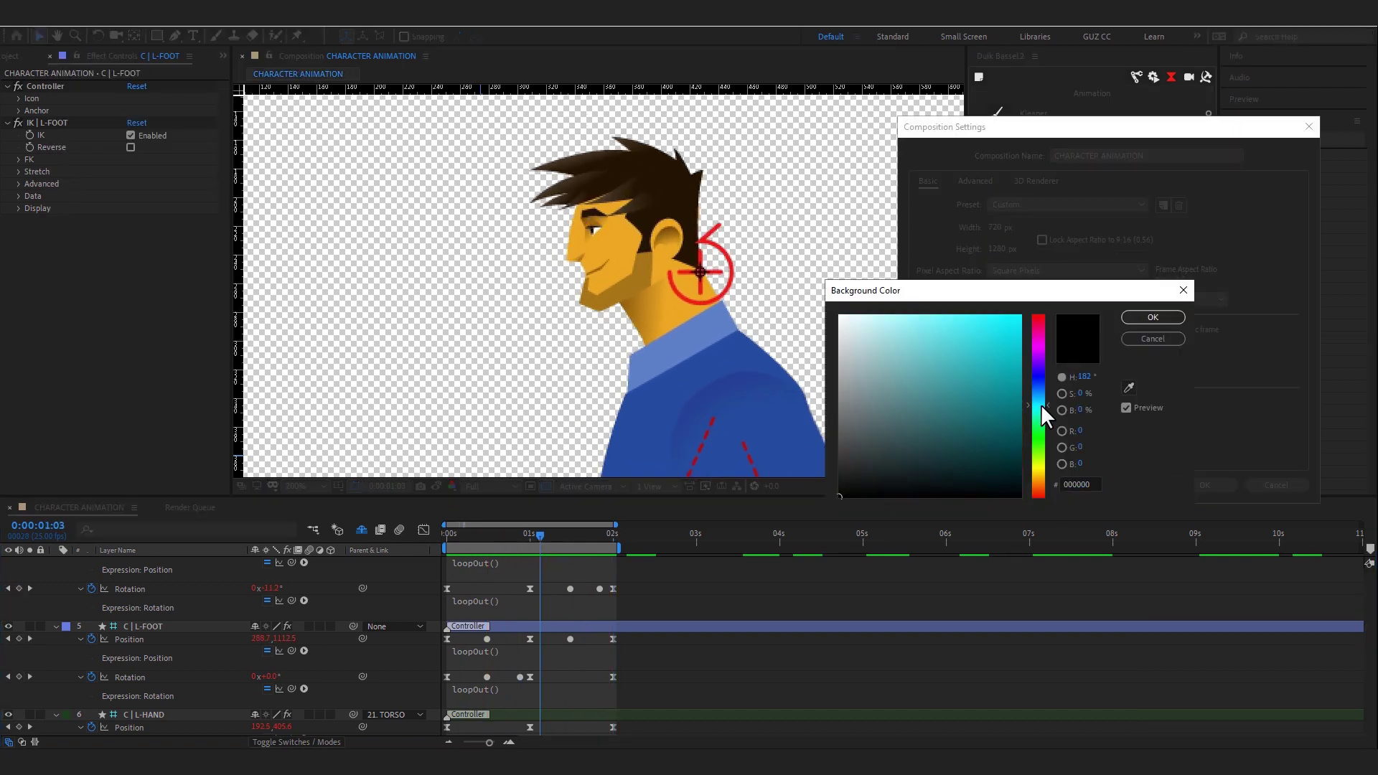
left_click(1006, 330)
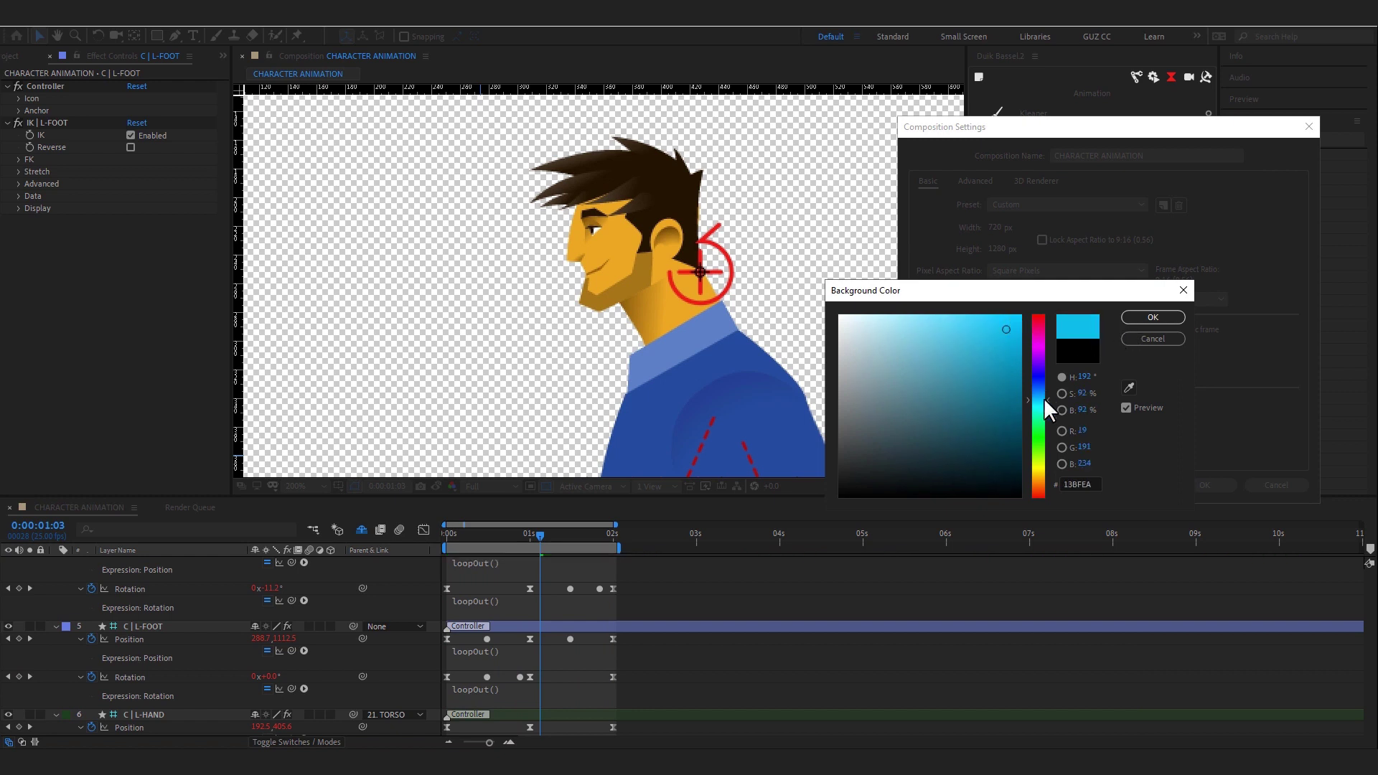
left_click(1039, 420)
left_click(1033, 347)
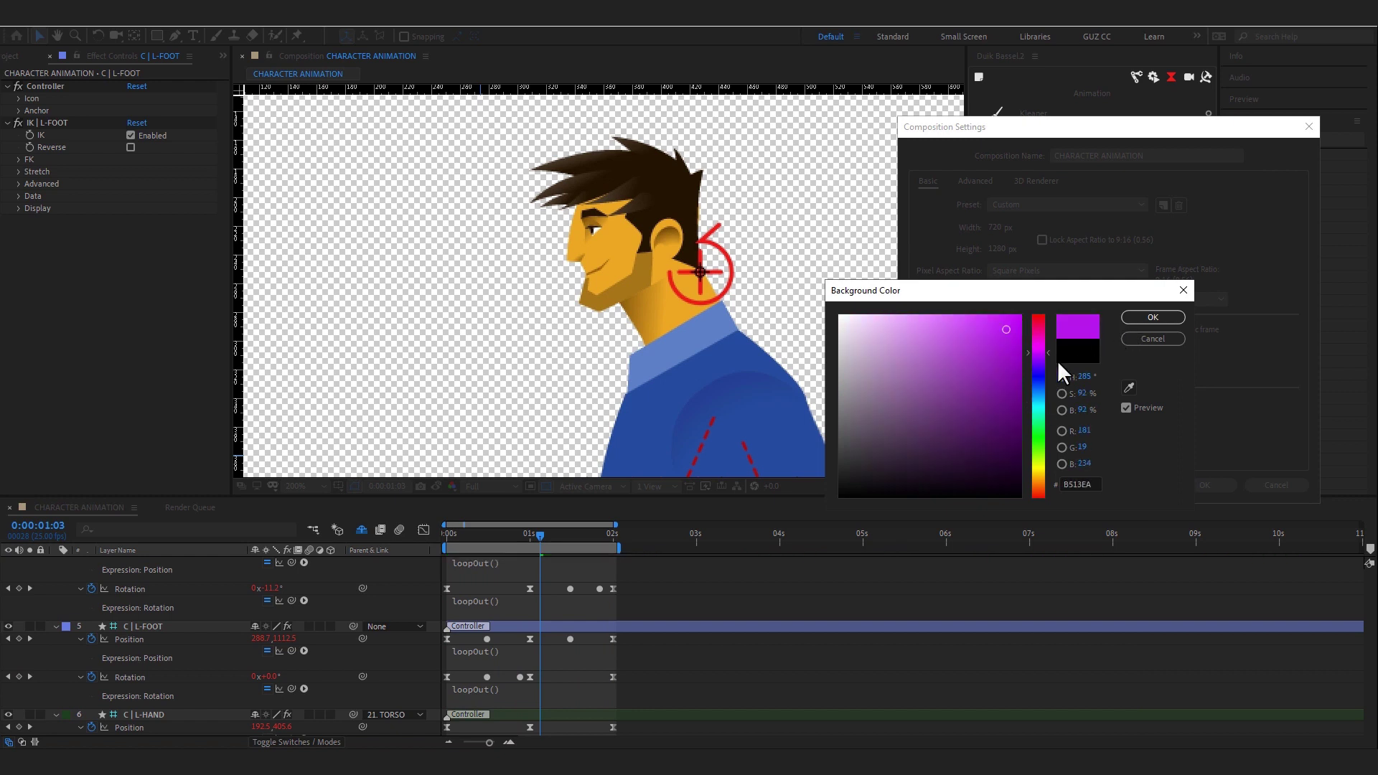
left_click(907, 314)
left_click(1019, 316)
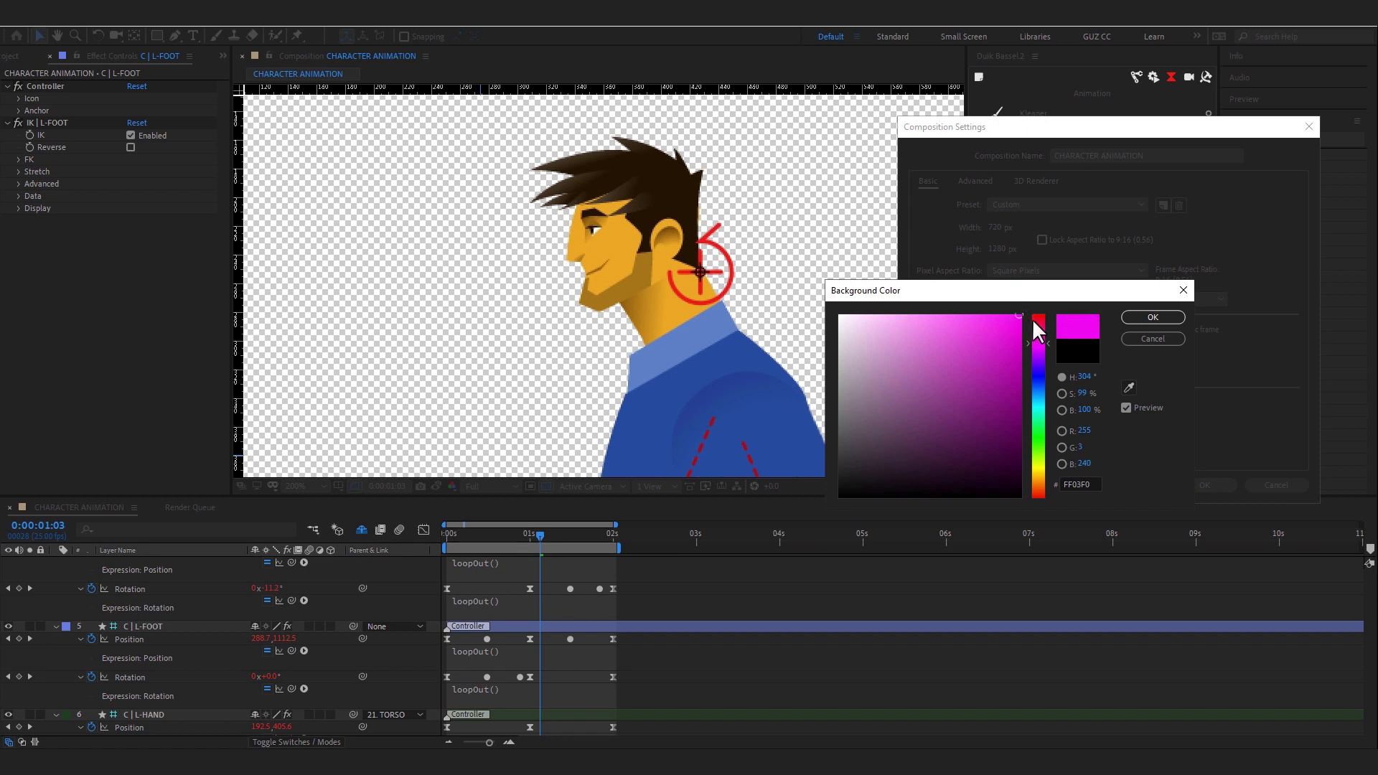
left_click(1036, 469)
left_click(1152, 318)
left_click(1204, 485)
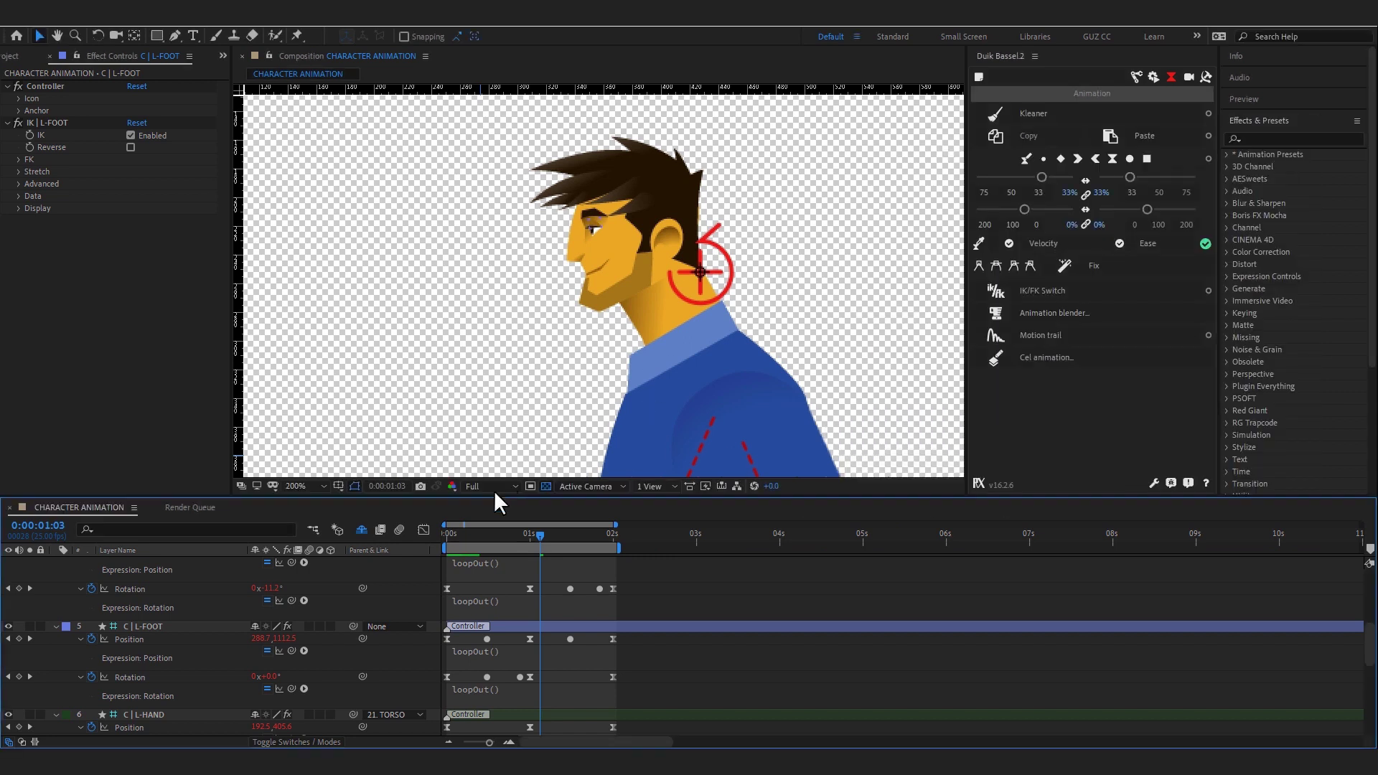
left_click_drag(752, 328, 699, 286)
key("comma")
key("comma")
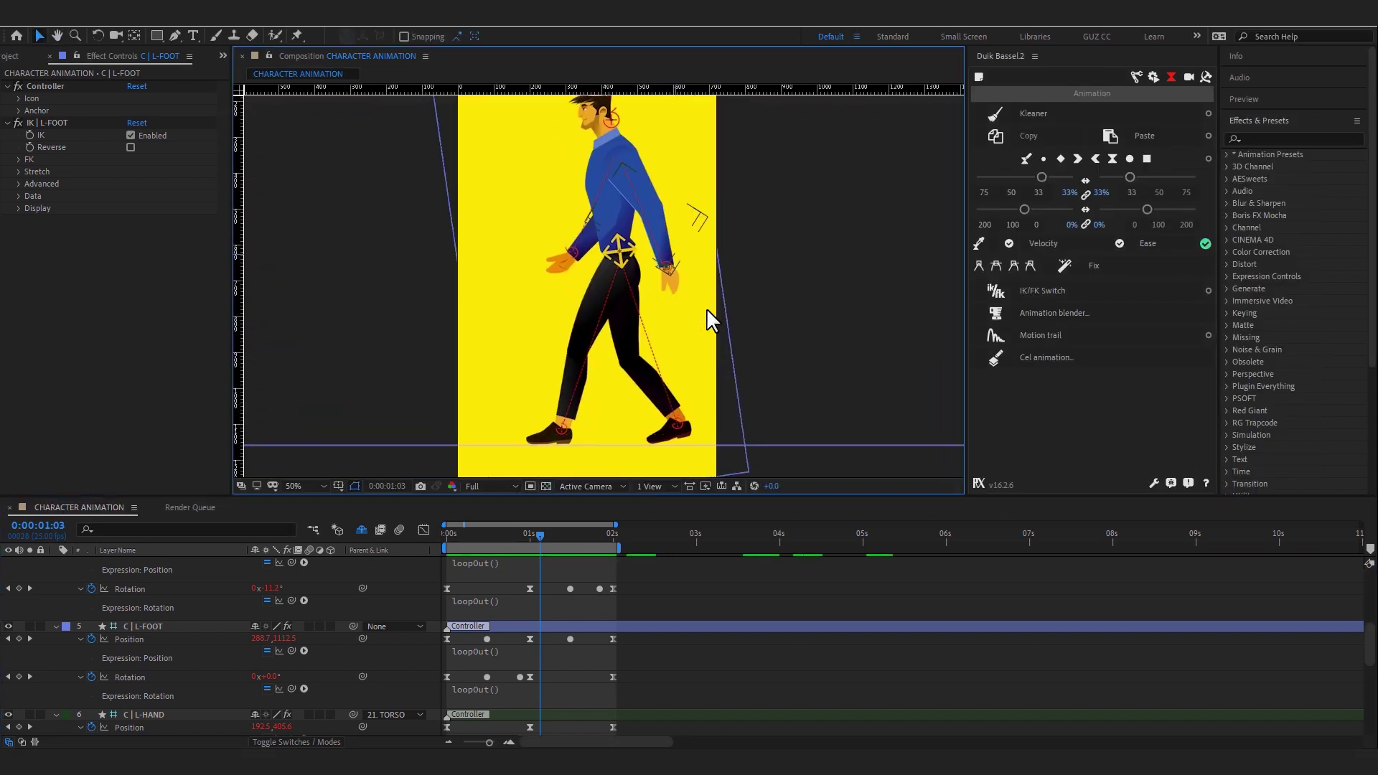
- Squeeze all the controller keyframes into a shorter span so the walk runs faster
key("space")
key("v")
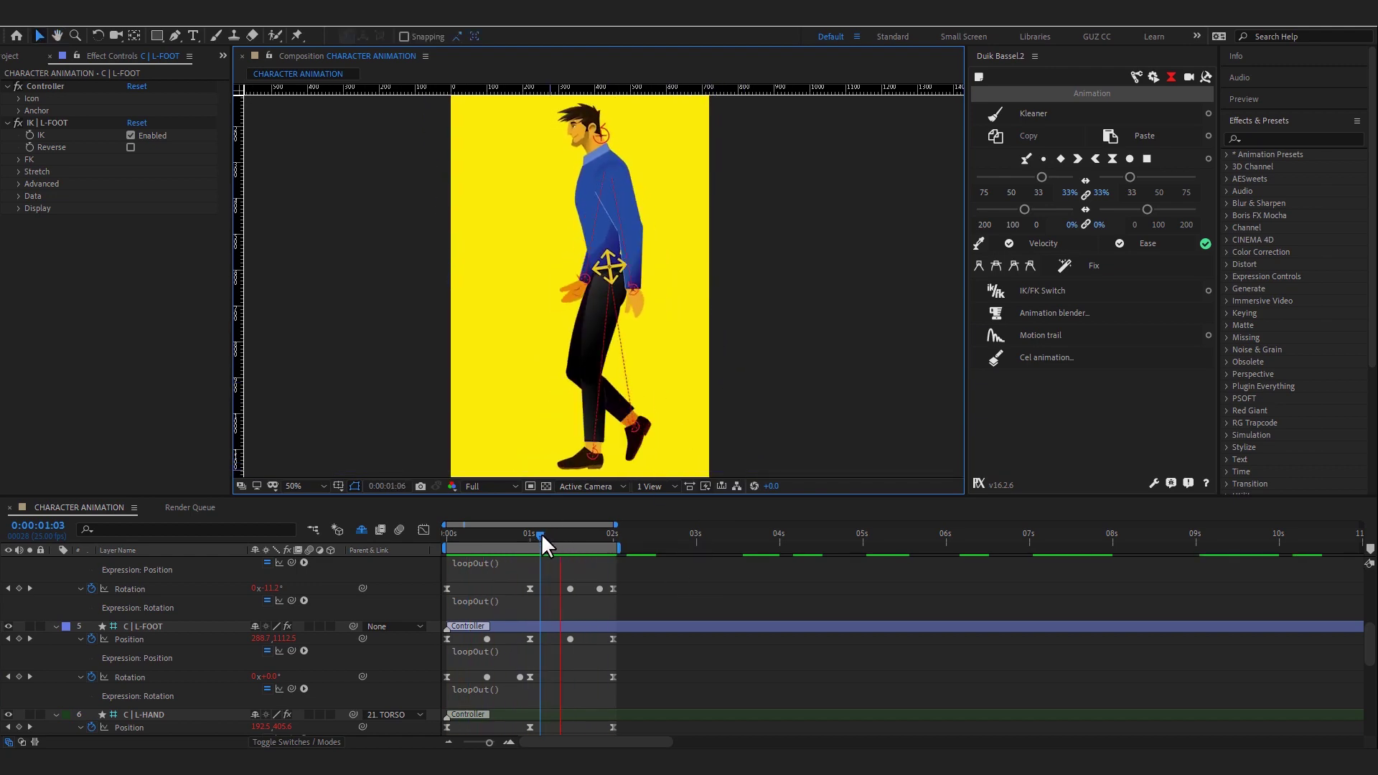
key("grave")
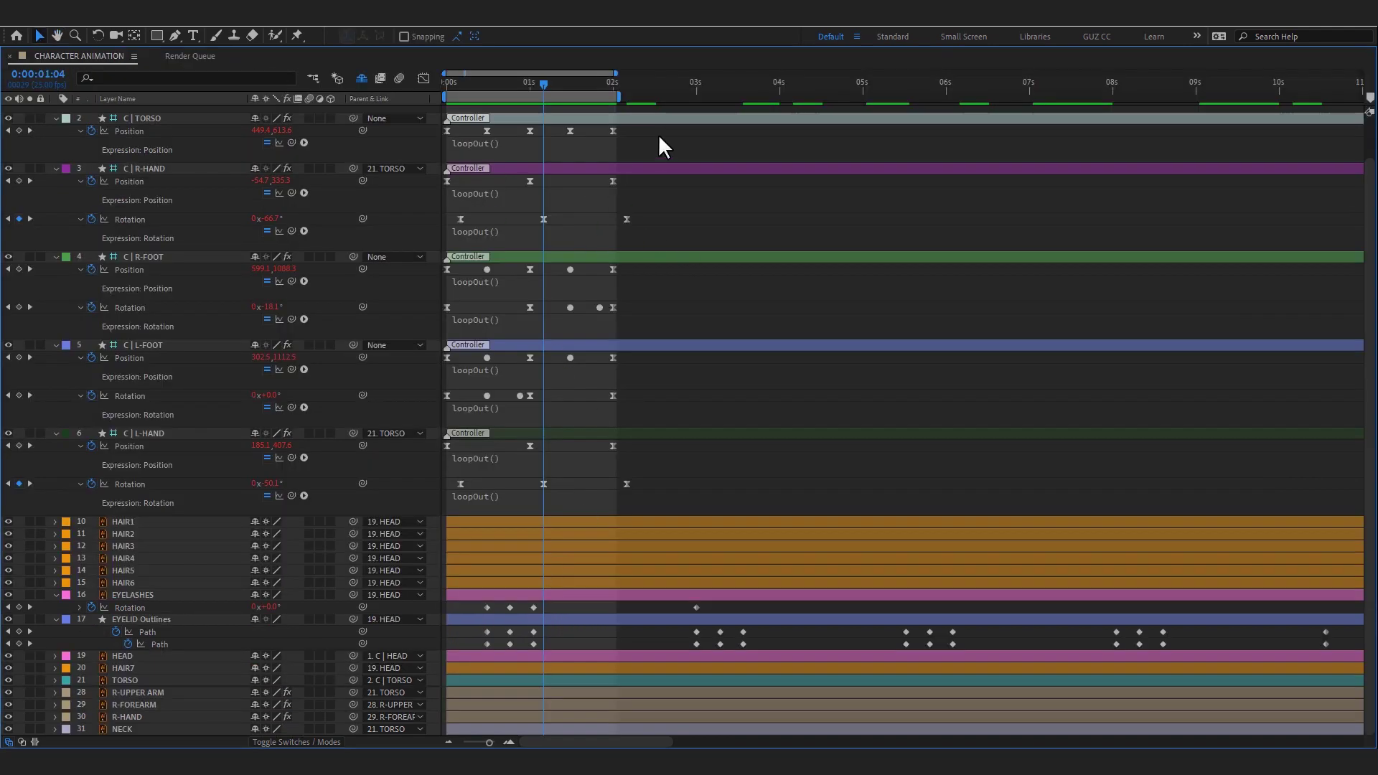
left_click_drag(674, 125, 446, 495)
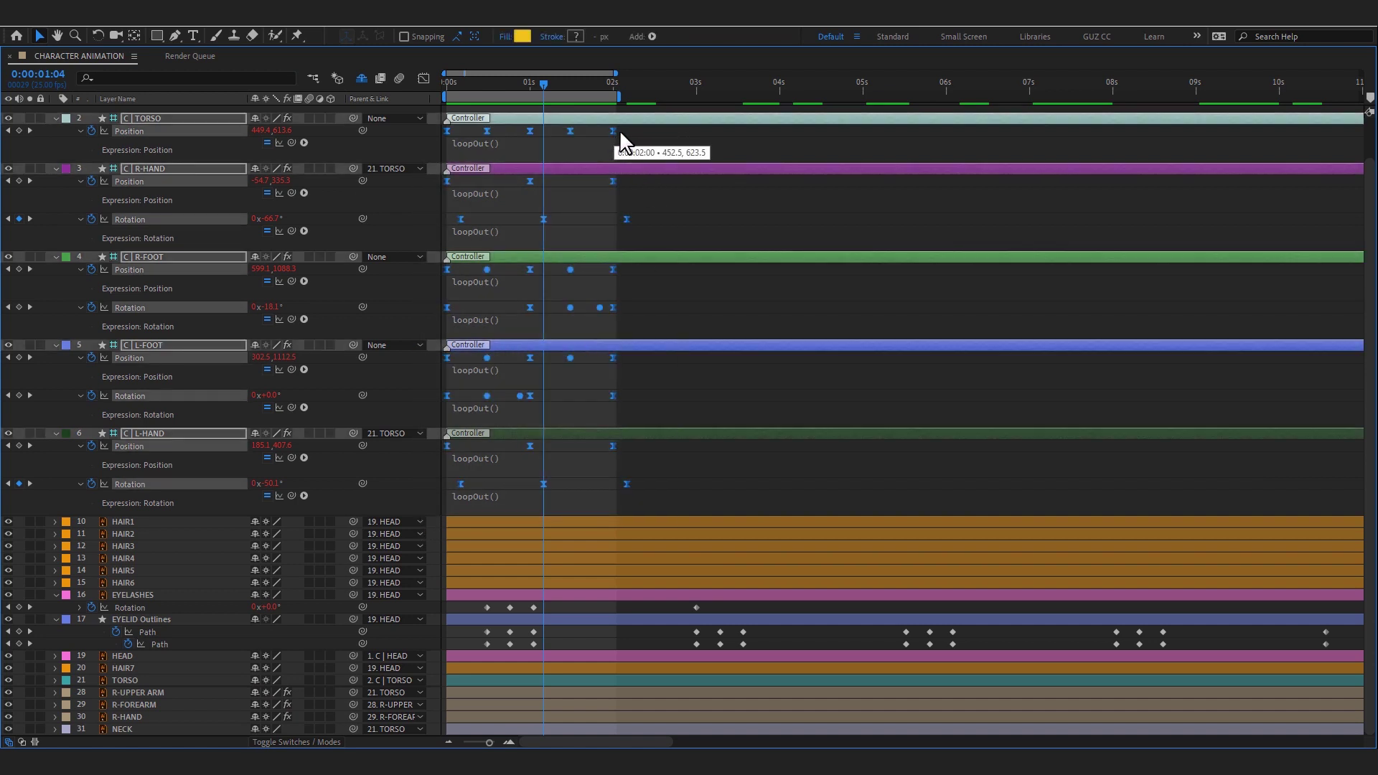
left_click_drag(619, 131, 636, 144)
key("ctrl+z")
left_click_drag(627, 218, 576, 221)
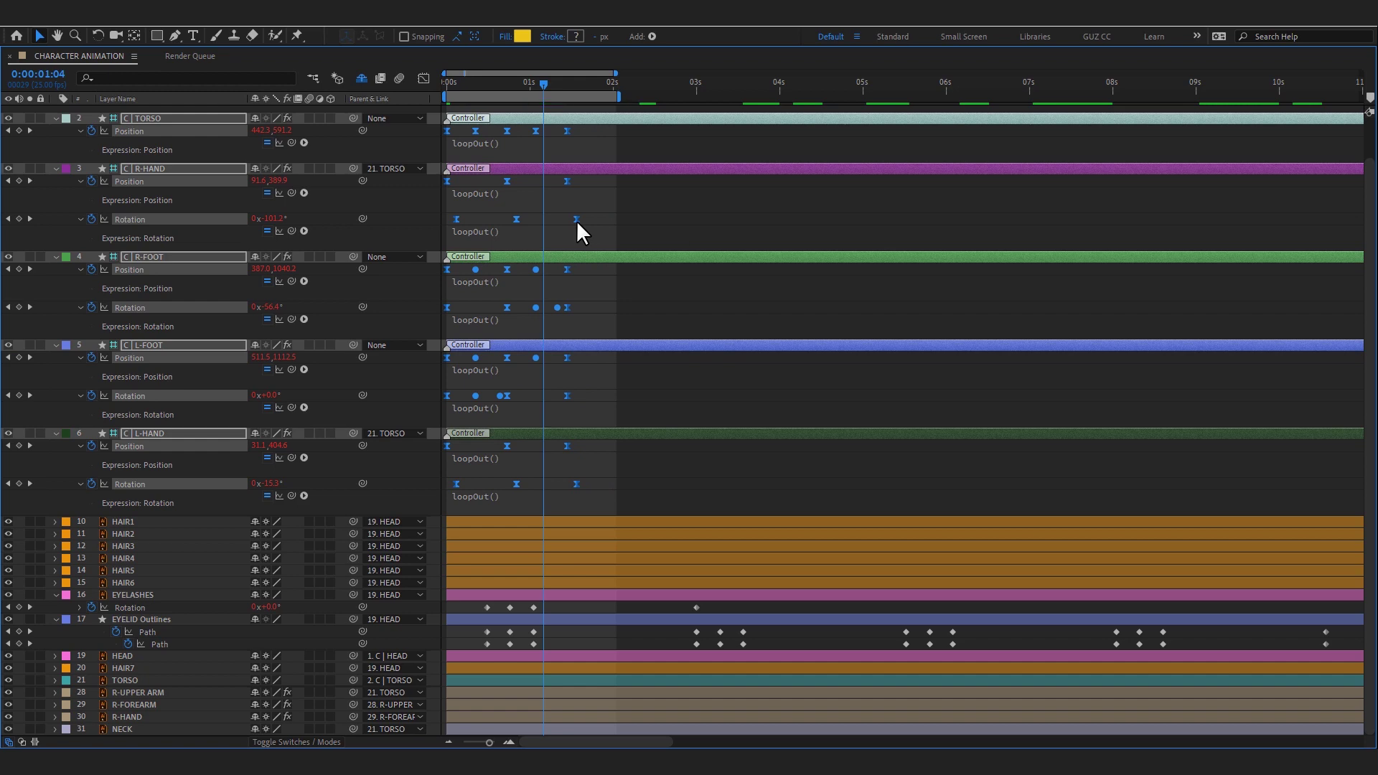
key("grave")
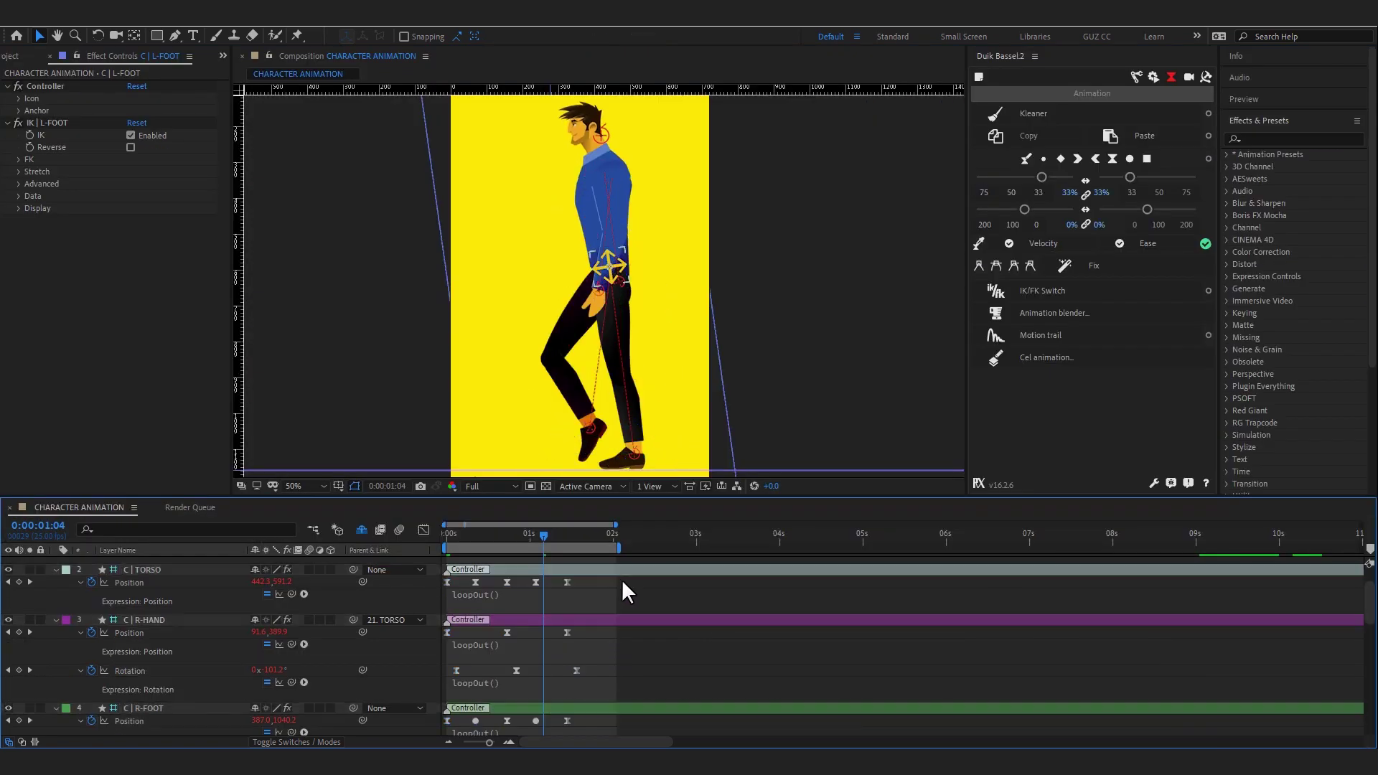
- Extend the work area to 8 seconds and preview the faster walk
key("space")
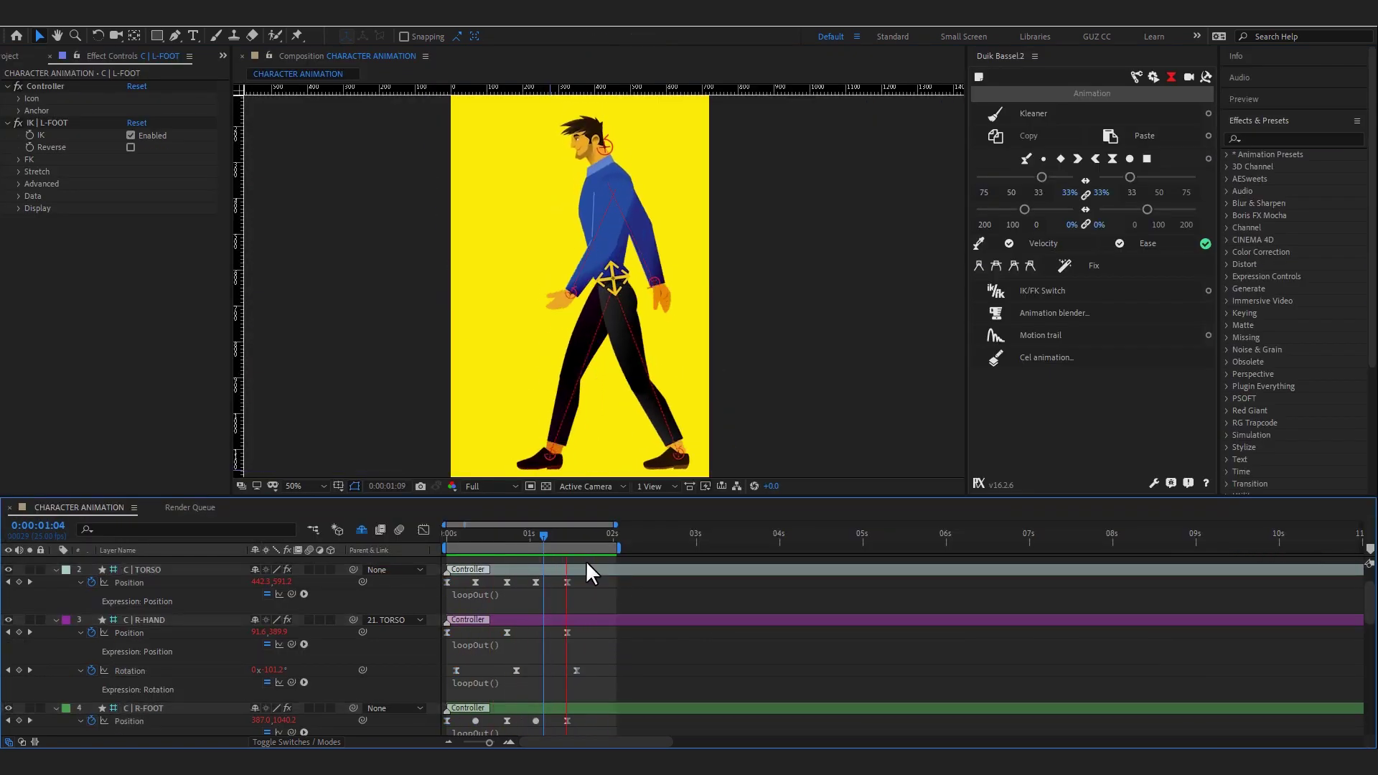
left_click(553, 534)
left_click_drag(618, 547, 1117, 549)
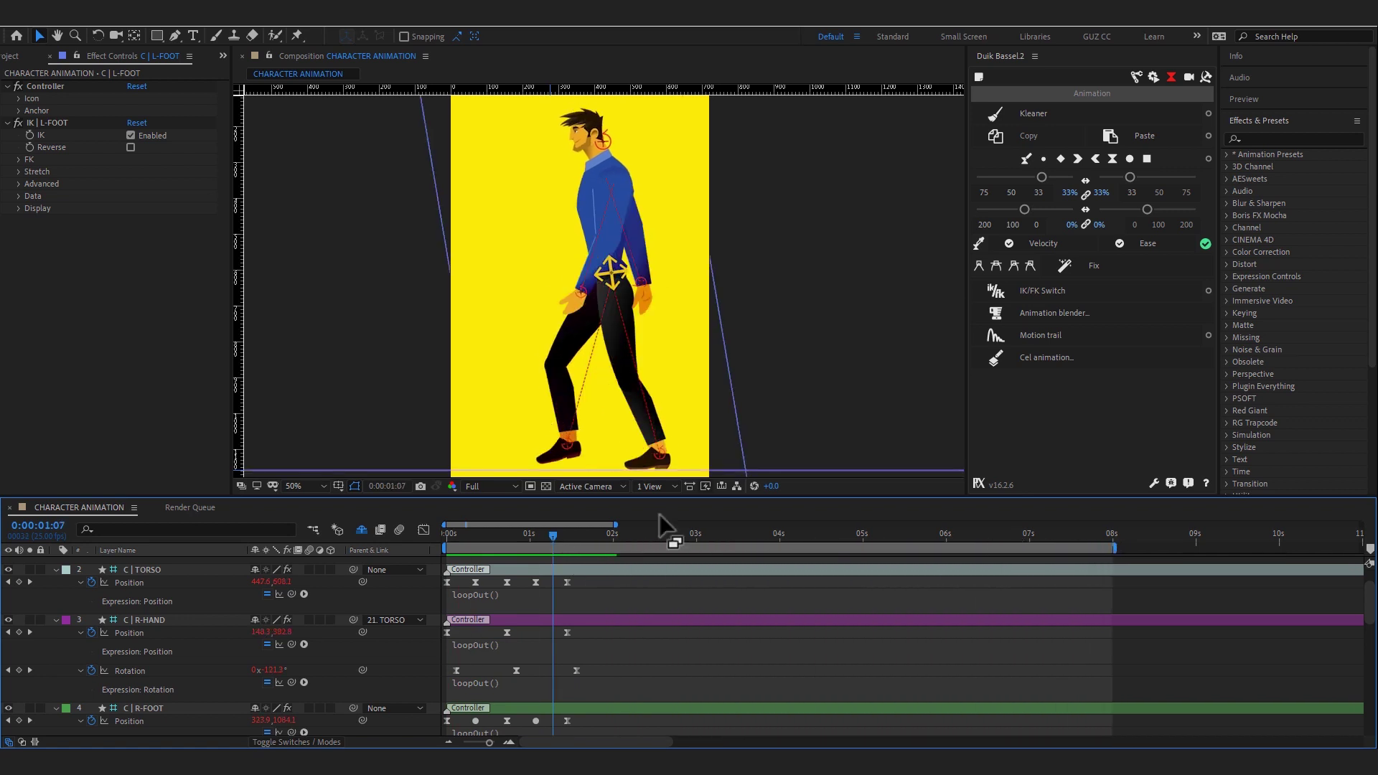
key("space")
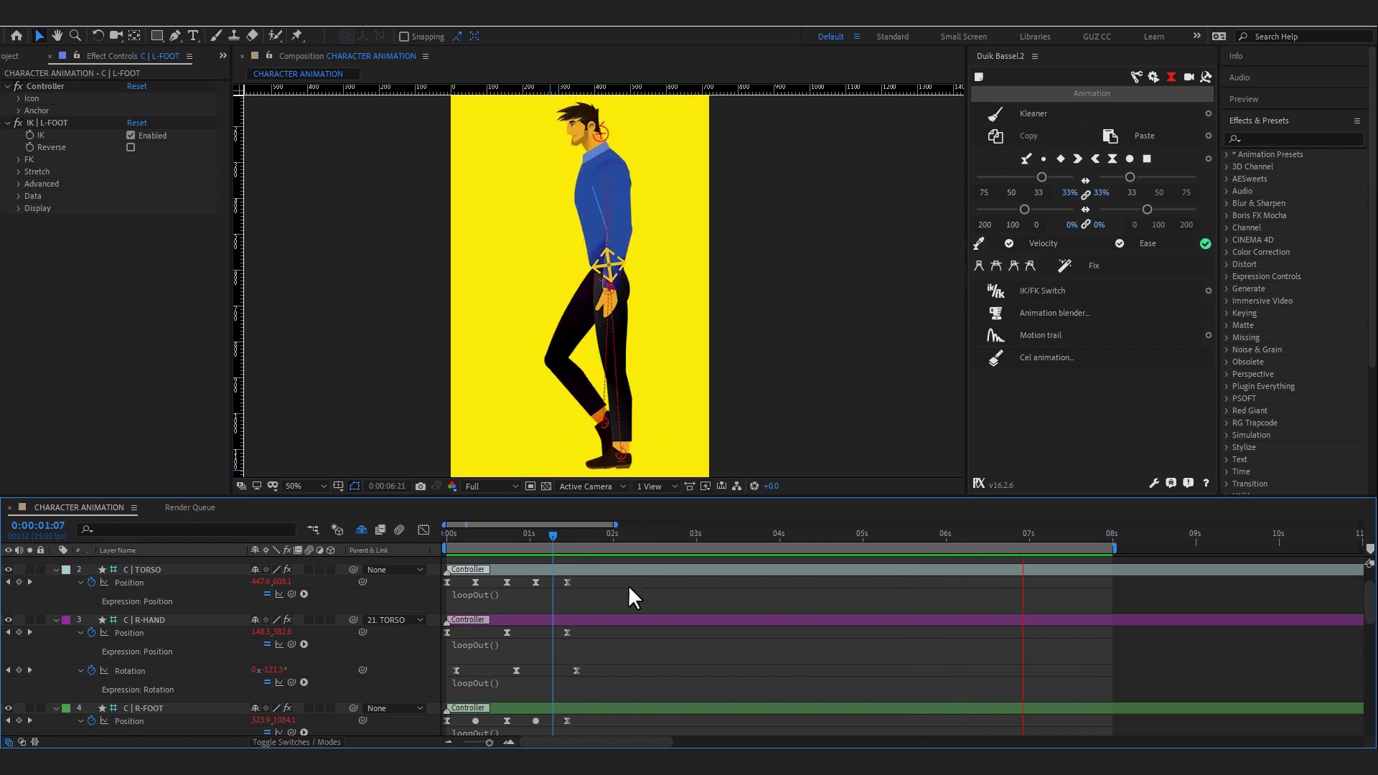
mouse_move(526, 543)
left_mouse_down()
mouse_move(600, 539)
mouse_move(175, 553)
left_mouse_up()
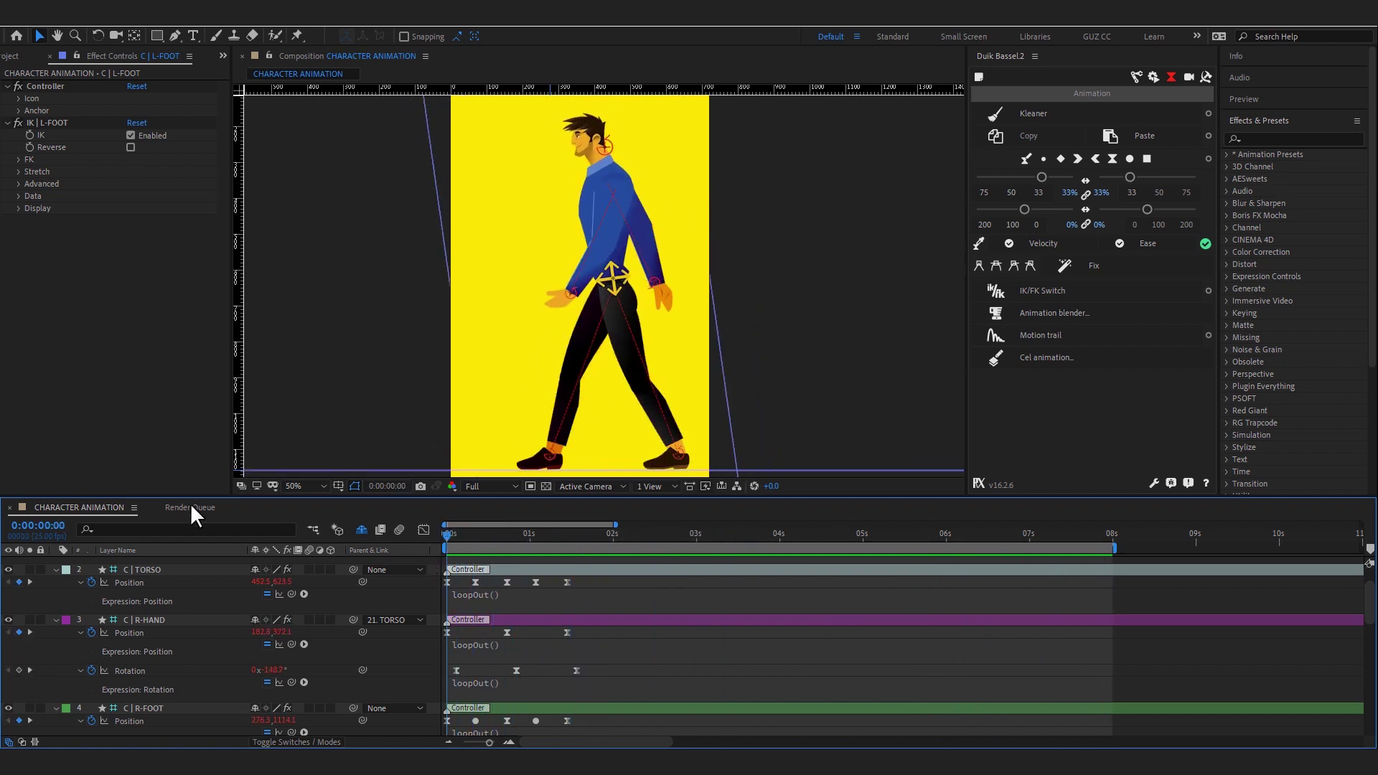
scroll(215, 632, "down", 10)
- Solo the hair layers and centre the view on the head
left_click(123, 616)
scroll(676, 405, "up", 3)
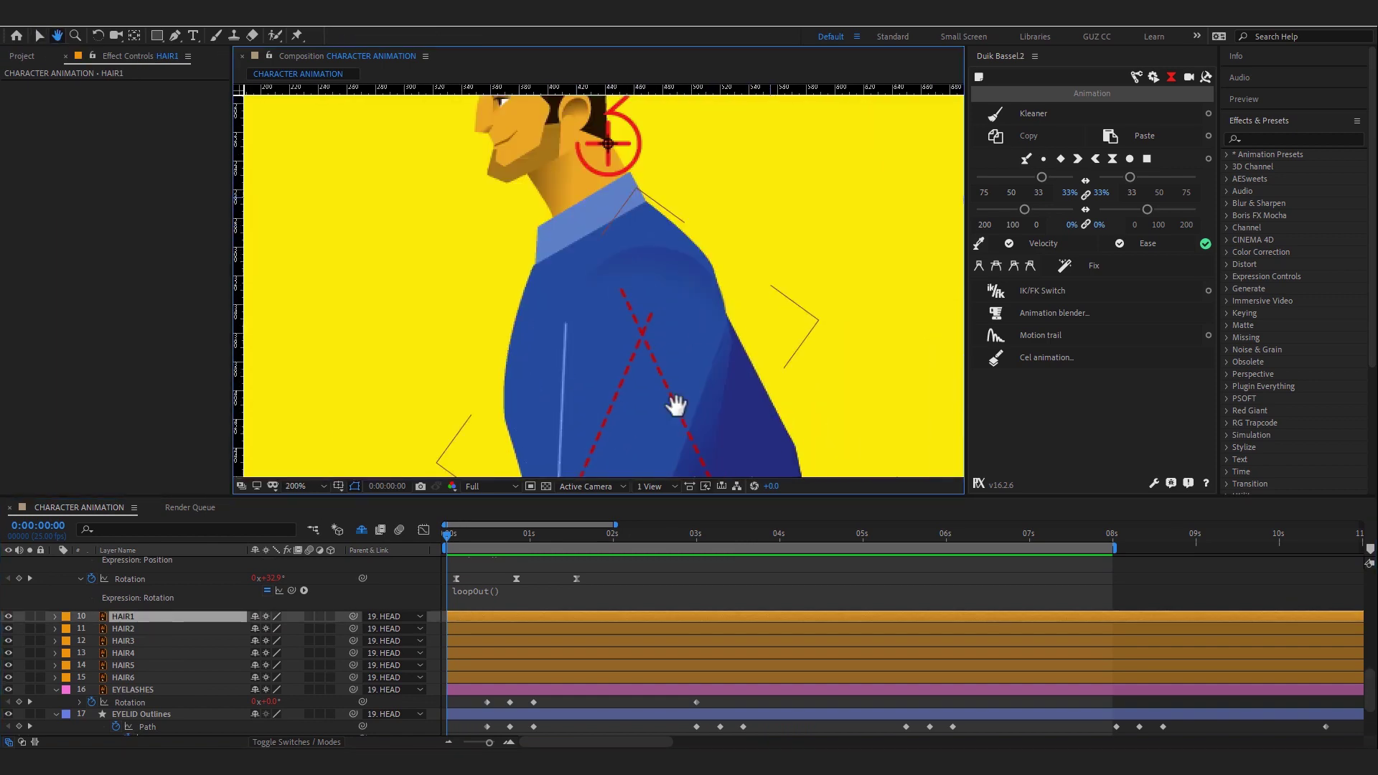
left_click_drag(676, 406, 760, 594)
left_click_drag(762, 347, 708, 338)
left_click_drag(29, 616, 29, 628)
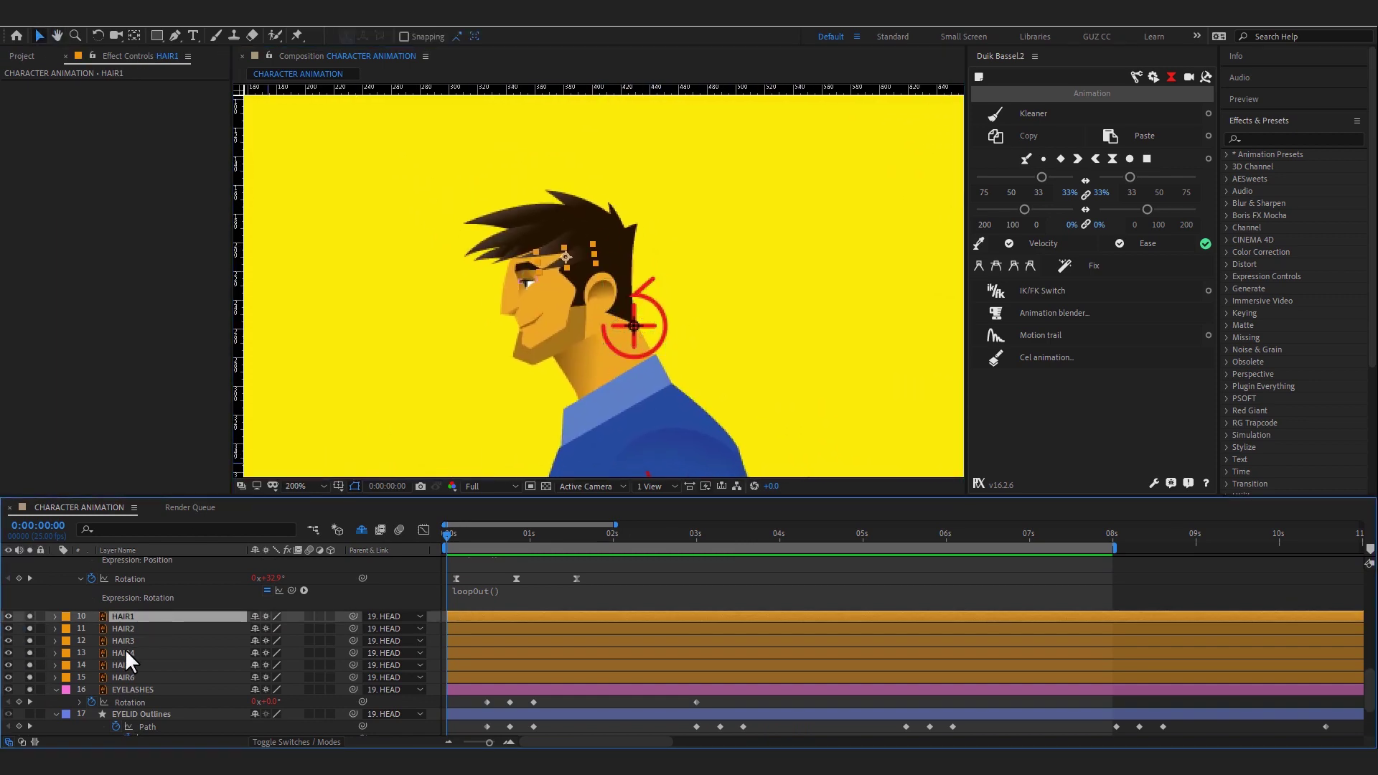
scroll(133, 599, "down", 3)
left_click_drag(586, 371, 605, 384)
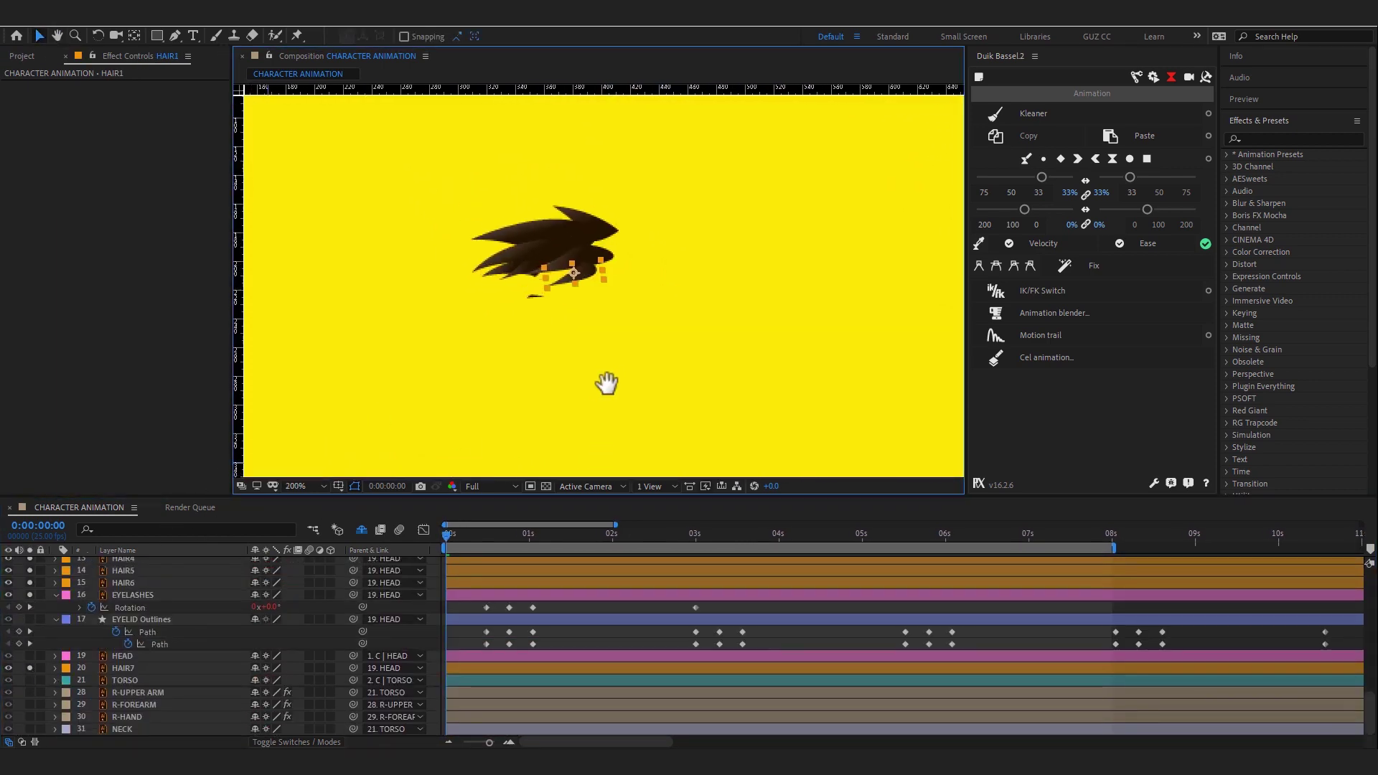
scroll(144, 655, "up", 3)
scroll(596, 359, "up", 2)
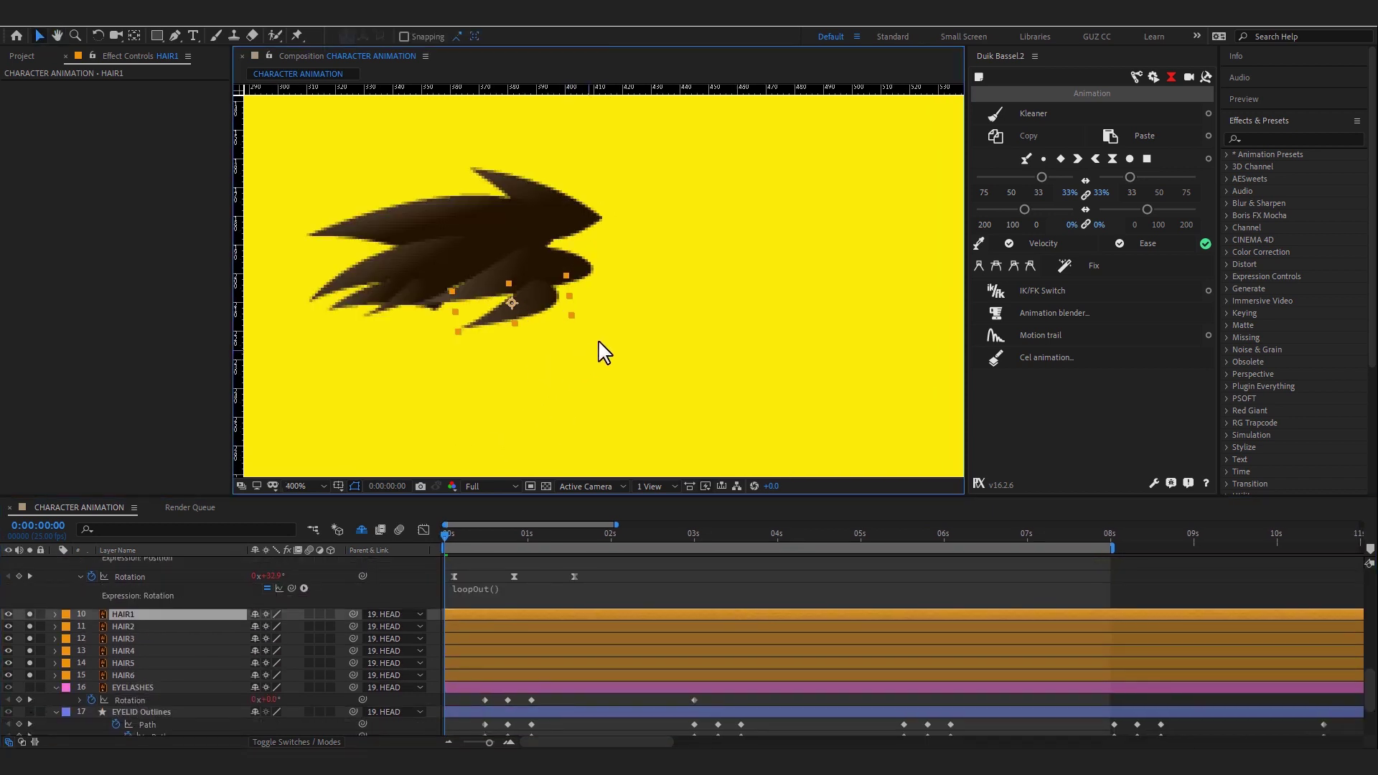
- Move HAIR4's anchor point toward its root near the head with the Pan Behind tool
left_click(136, 35)
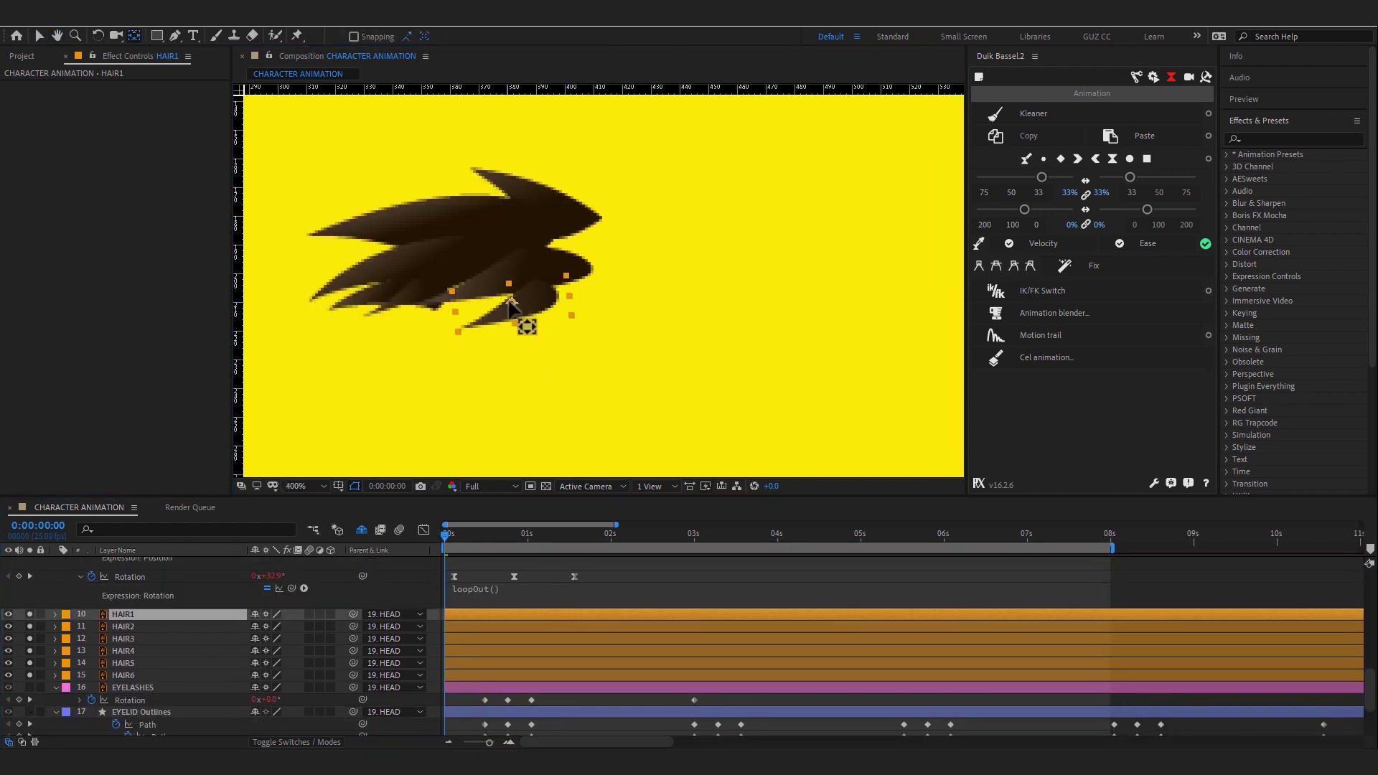
left_click(554, 272)
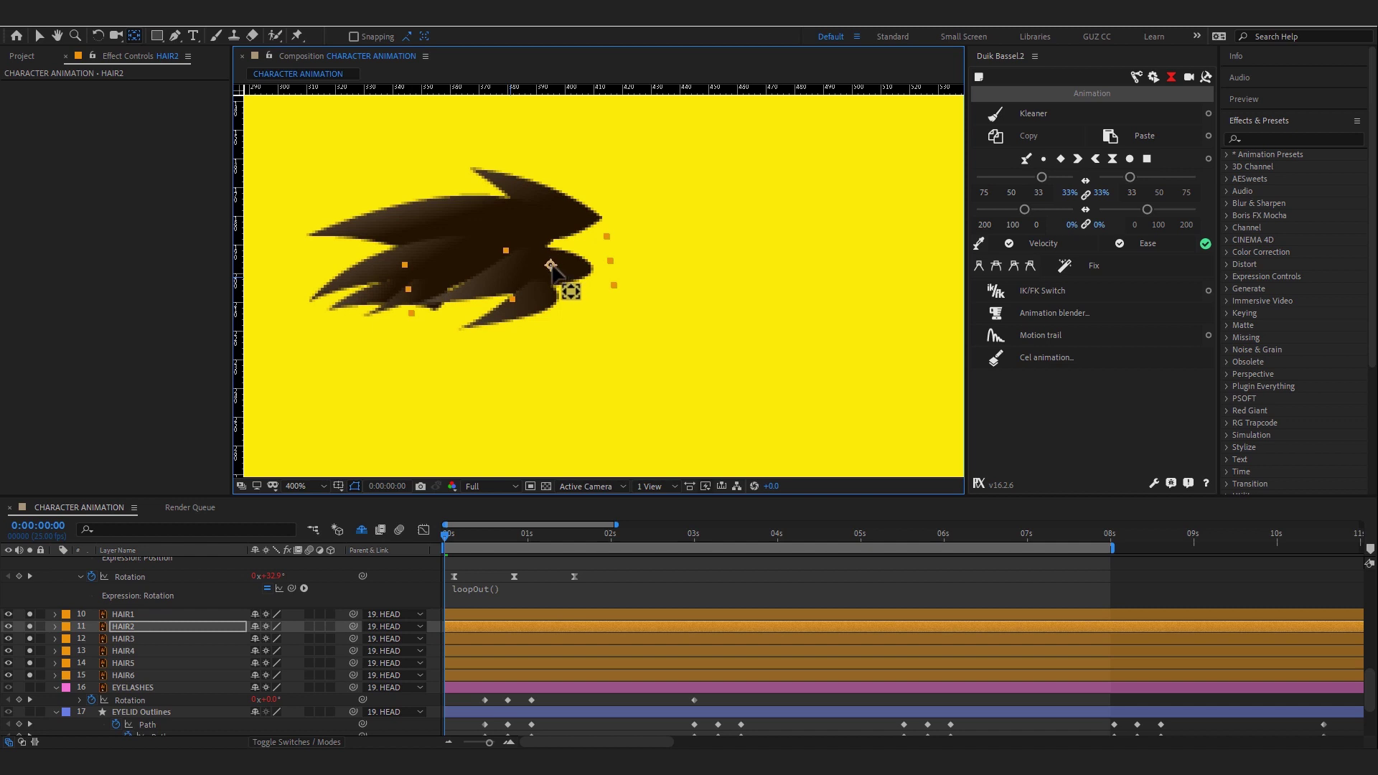
left_click(591, 221)
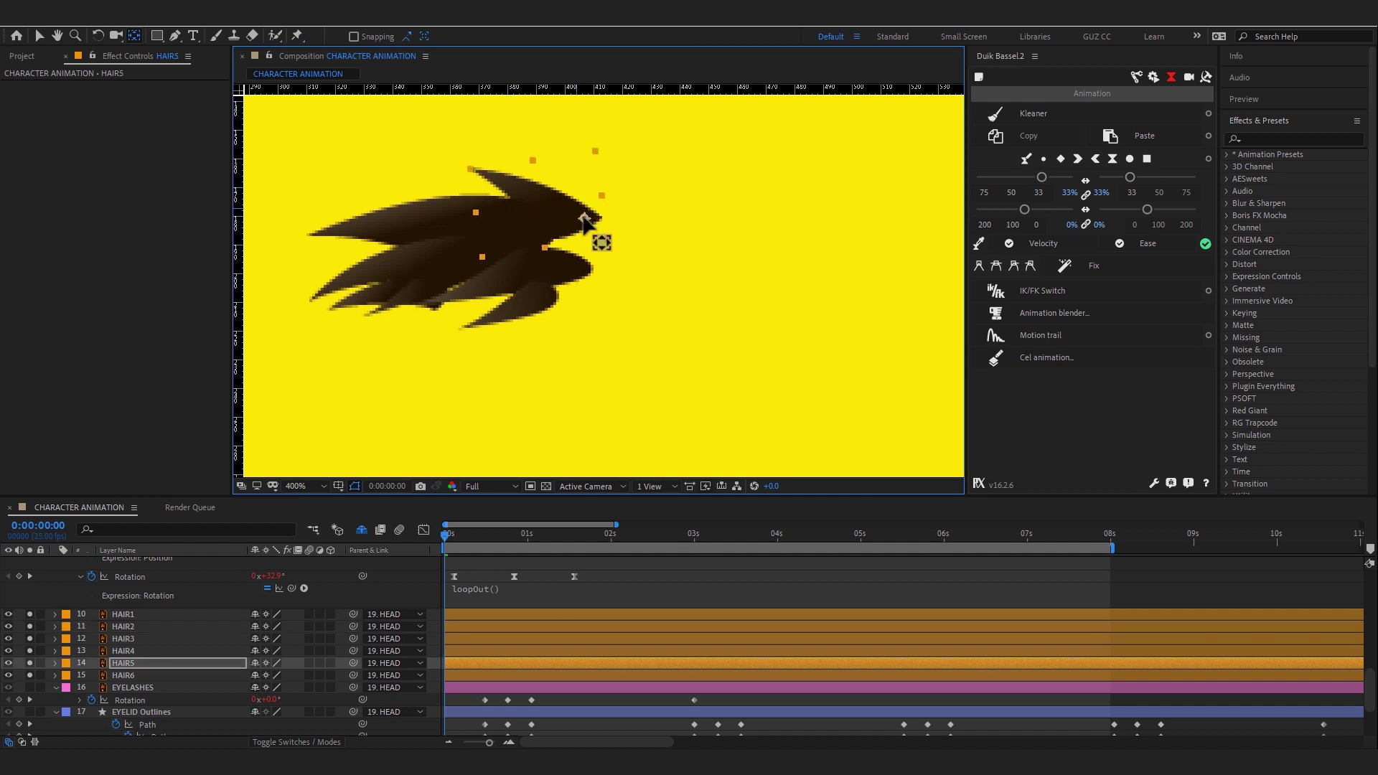
left_click(347, 235)
left_click_drag(455, 238, 542, 227)
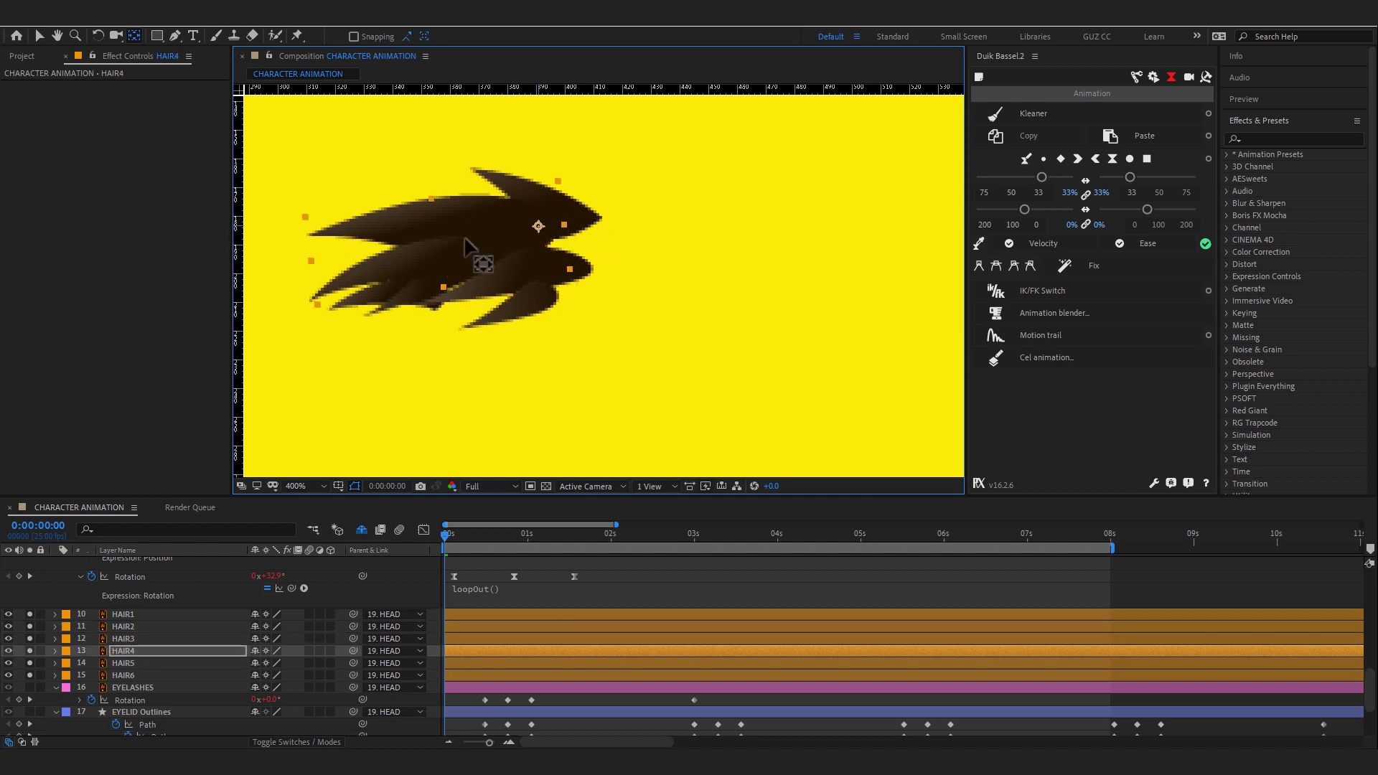
left_click(445, 306)
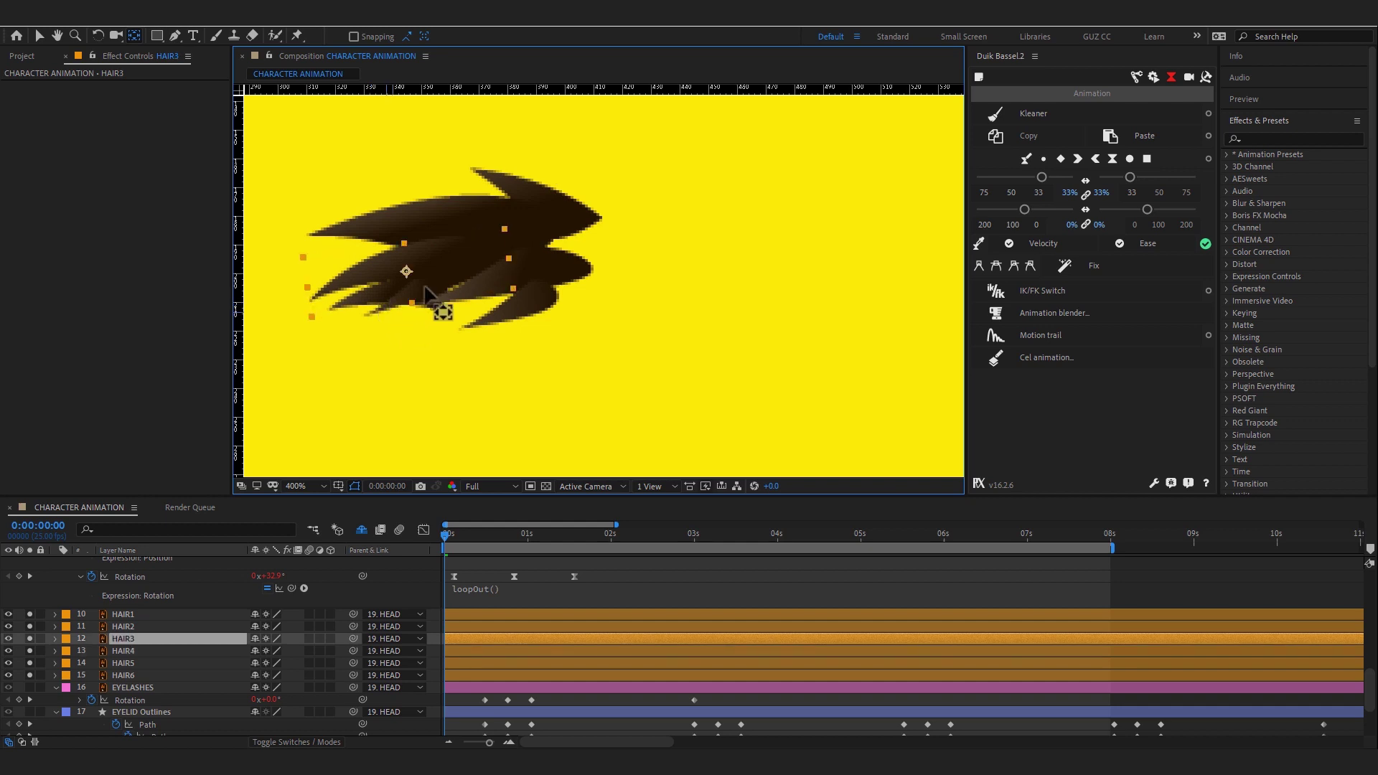
key("v")
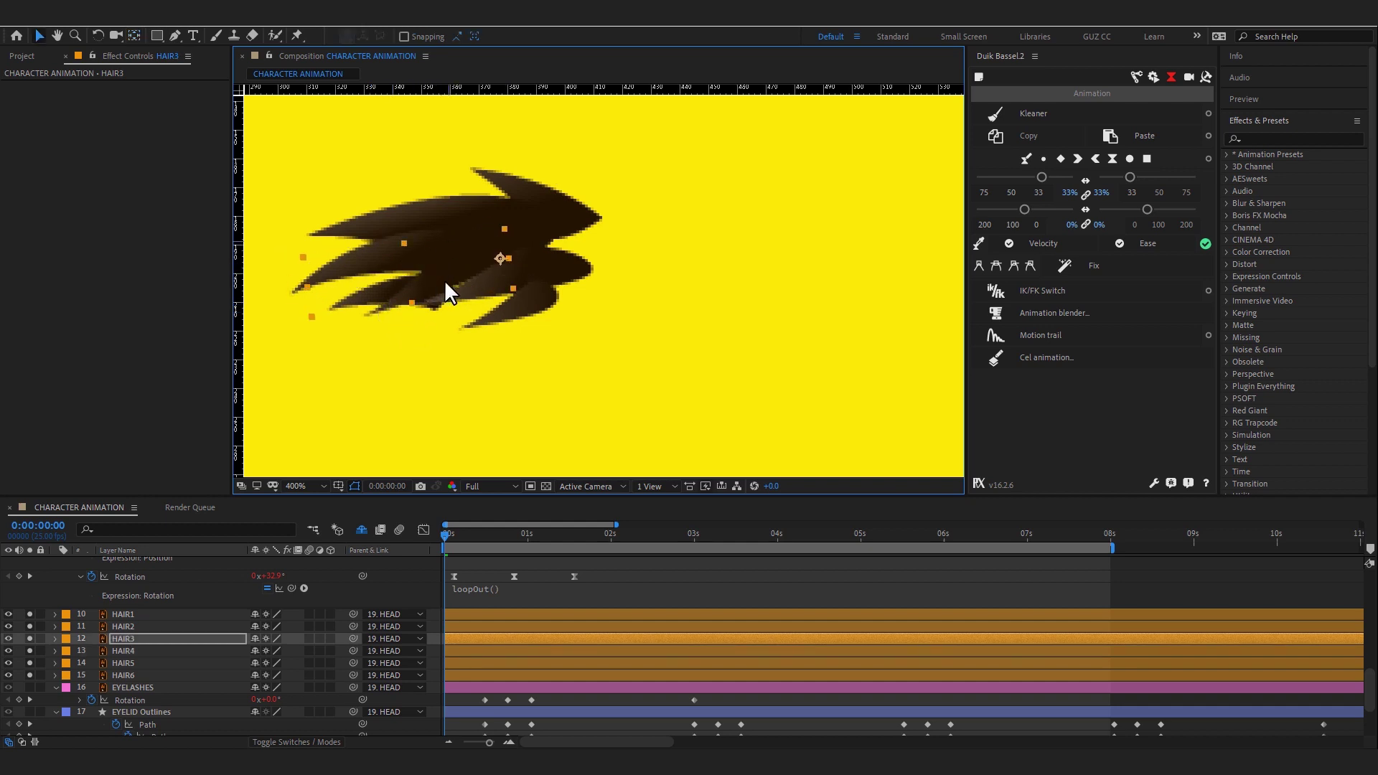
- Check each hair layer's pivot in turn and solo HAIR6
left_click(130, 650)
left_click(131, 639)
left_click(133, 626)
left_click(136, 614)
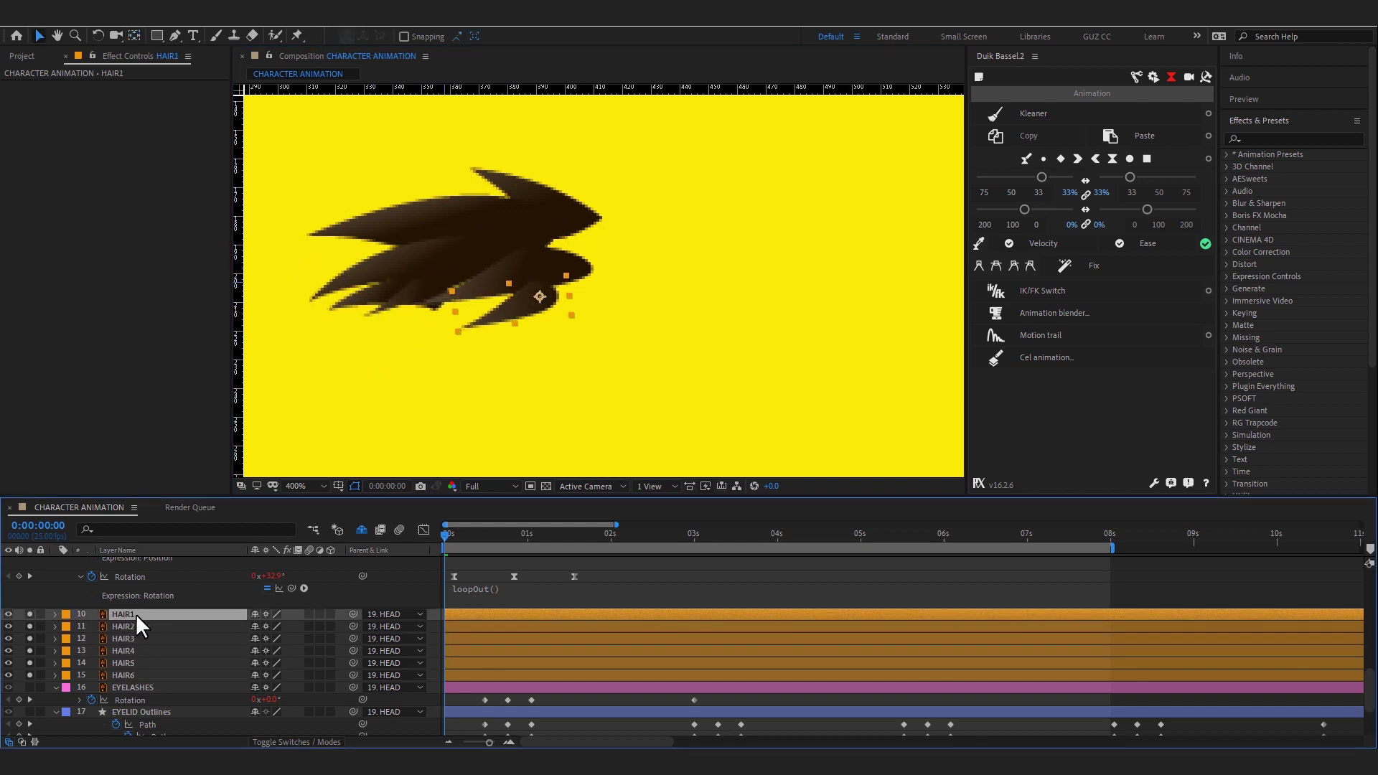
left_click(140, 638)
left_click(140, 649)
left_click(142, 662)
left_click(140, 674)
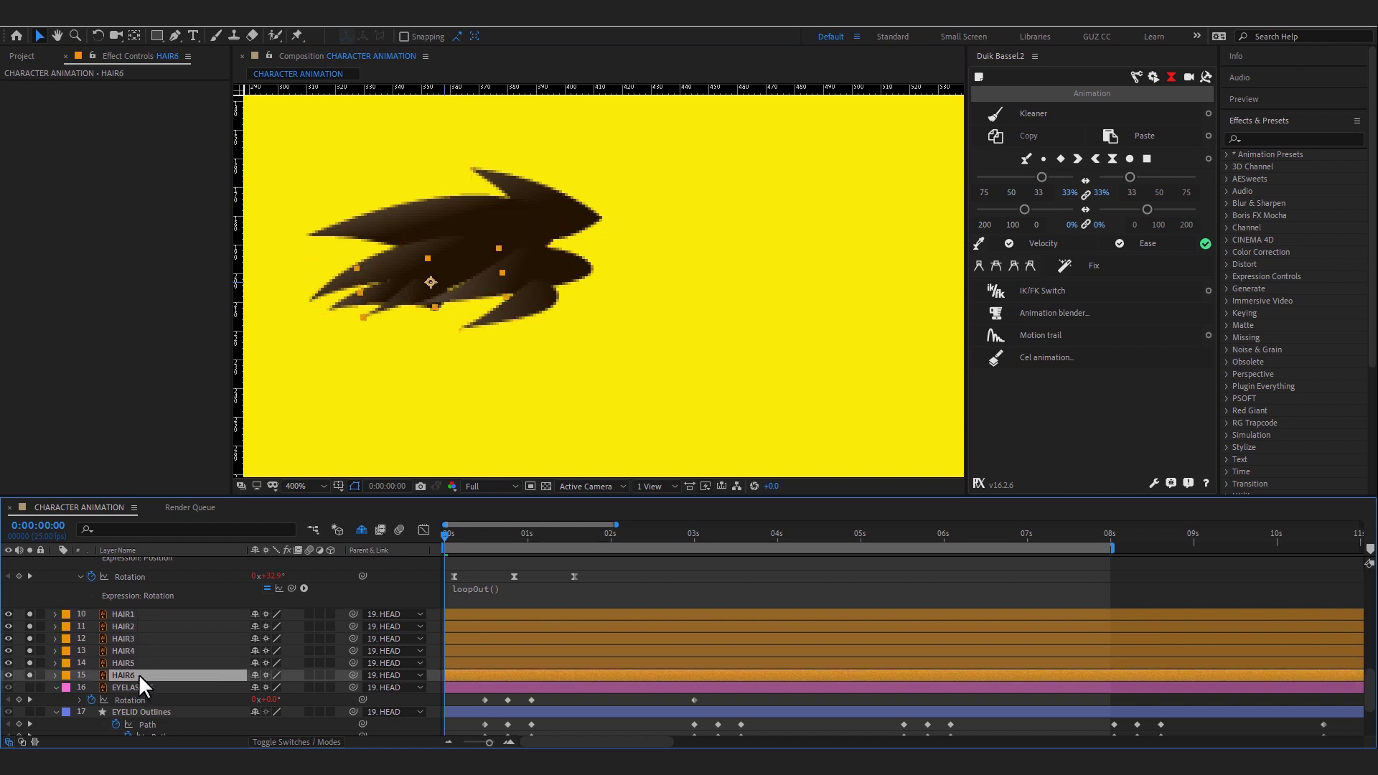
left_click_drag(33, 614, 49, 656)
- Move HAIR6's anchor point onto its root and show the full character again
key("y")
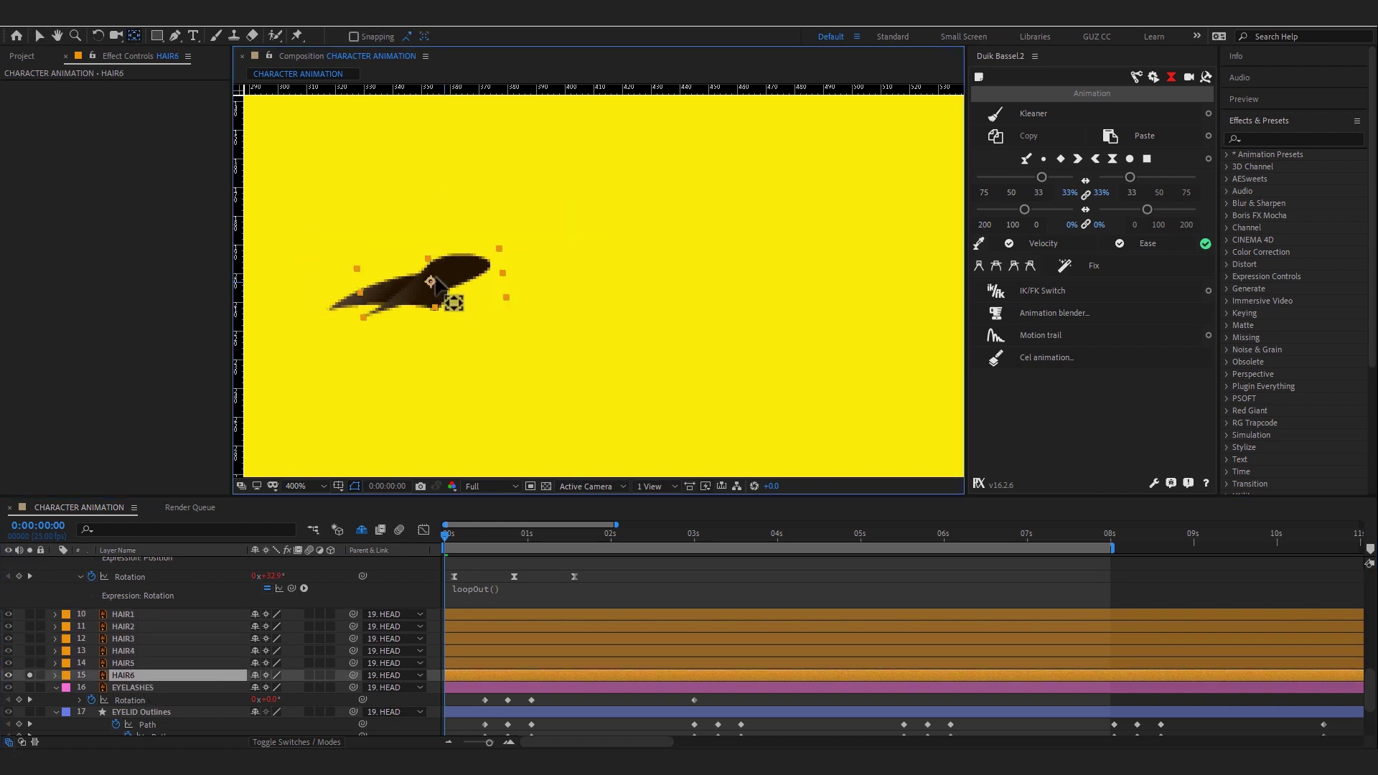
left_click_drag(434, 282, 470, 267)
left_click(397, 302)
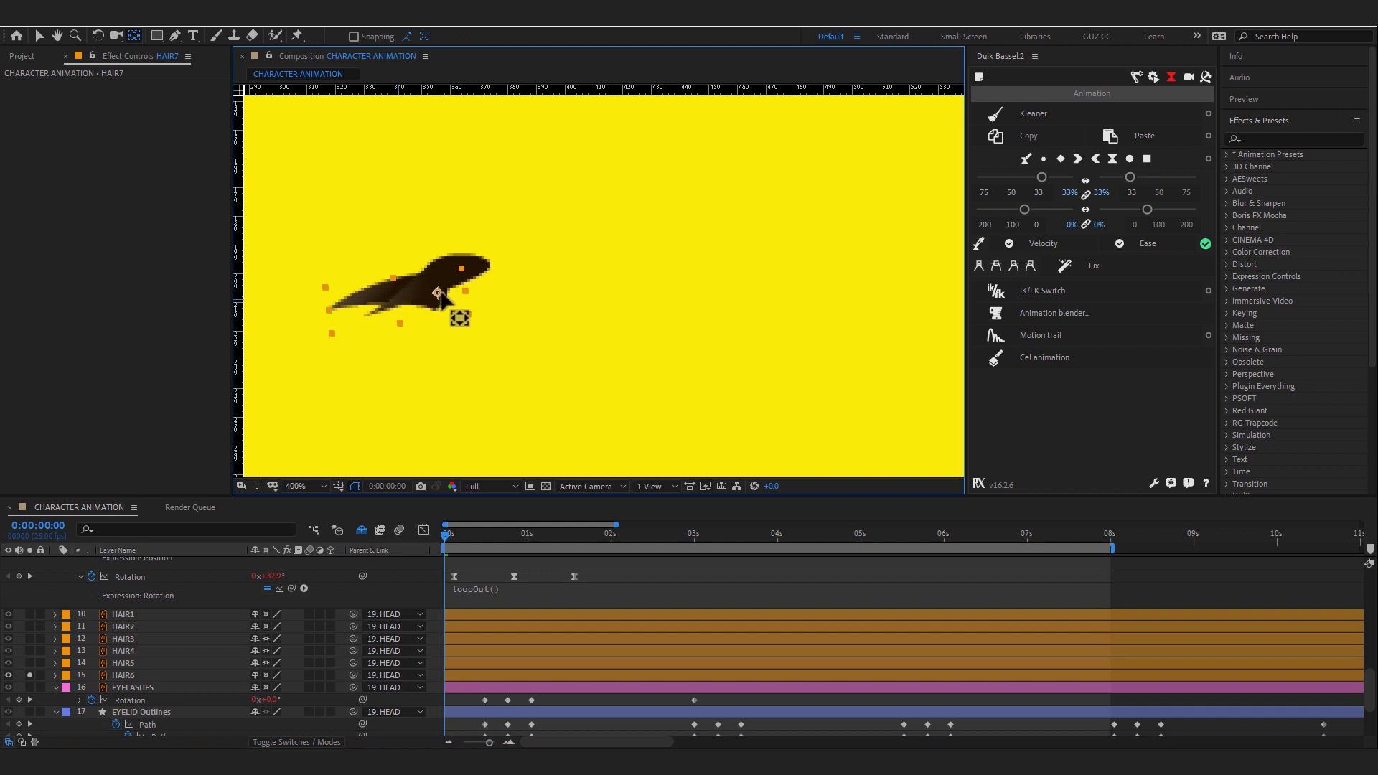
left_click(30, 675)
scroll(43, 660, "down", 3)
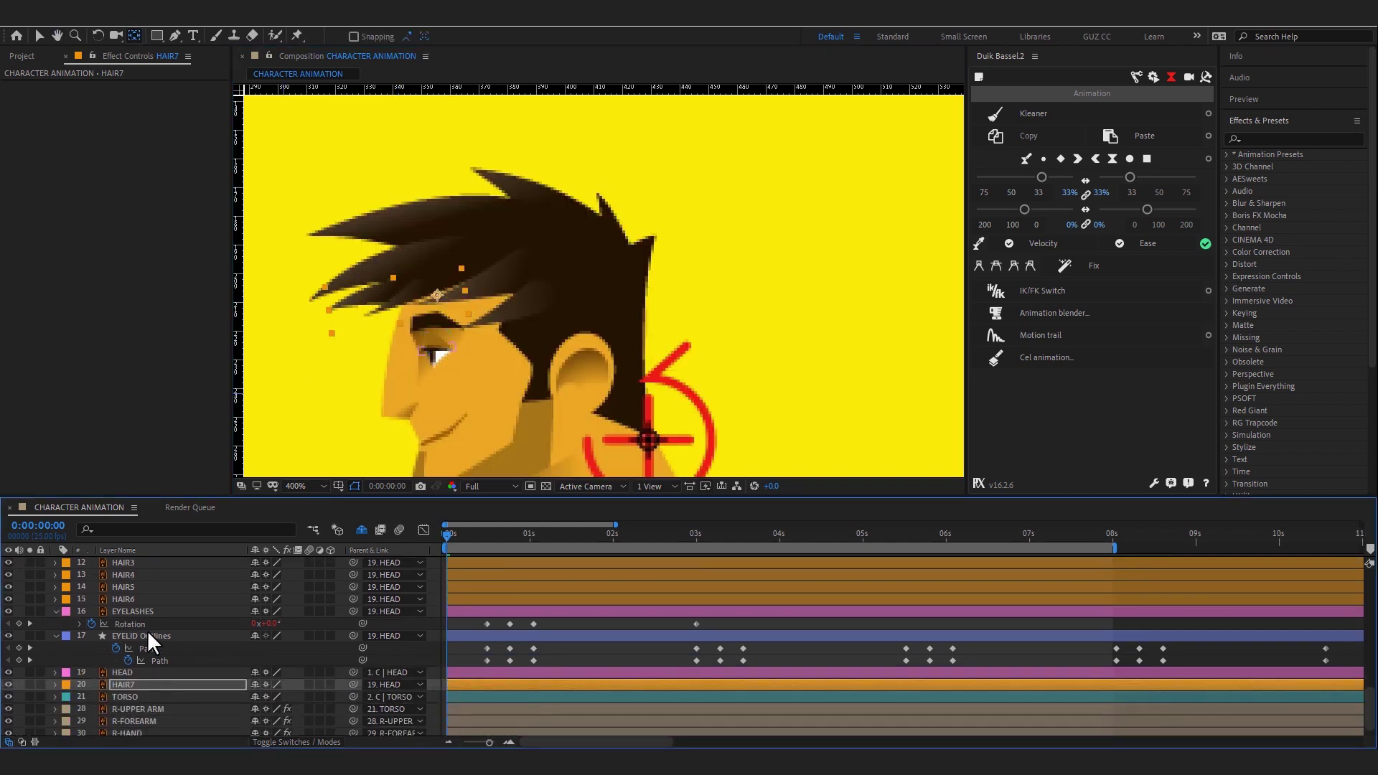
scroll(170, 675, "up", 2)
- Select HAIR1 through HAIR6 and enlarge the timeline panel
left_click(182, 572)
left_click(170, 625, "shift")
scroll(756, 684, "up", 3)
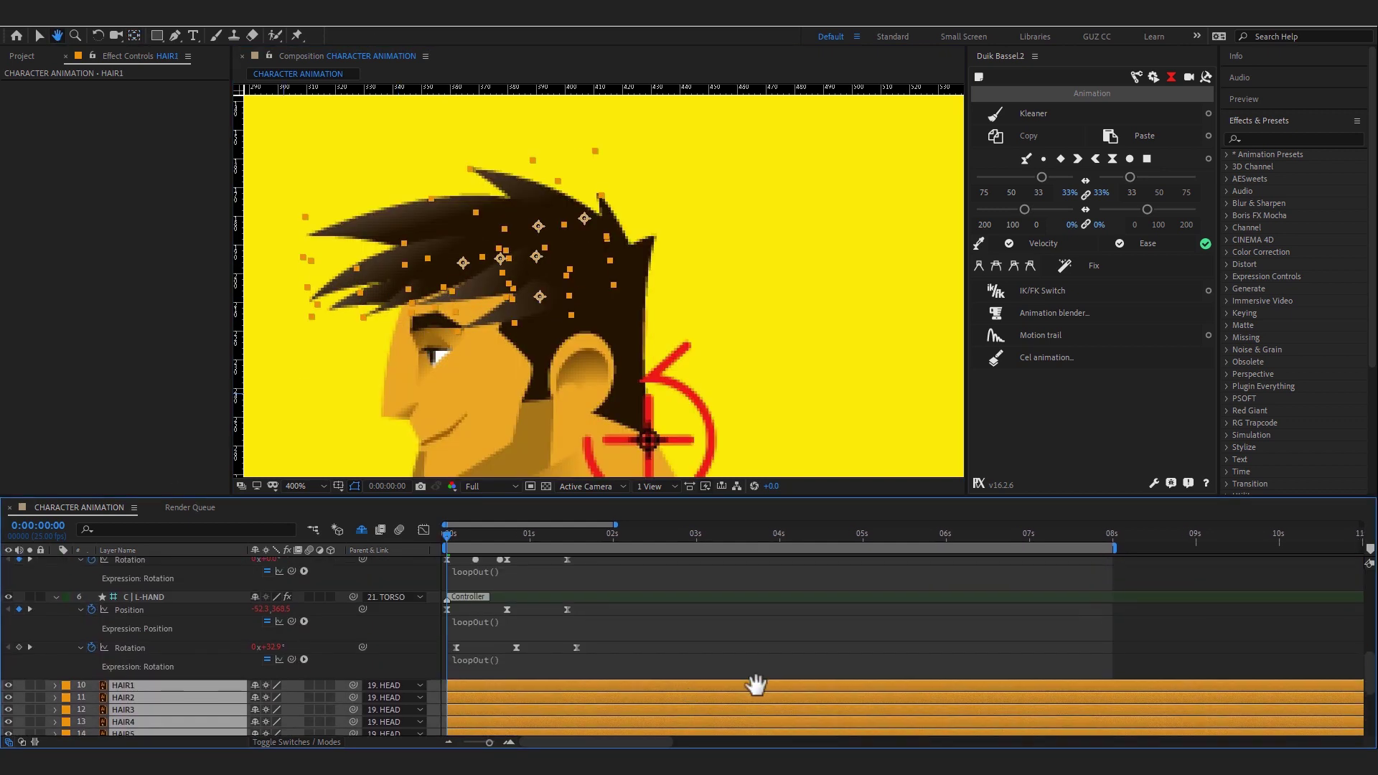
scroll(603, 618, "up", 1)
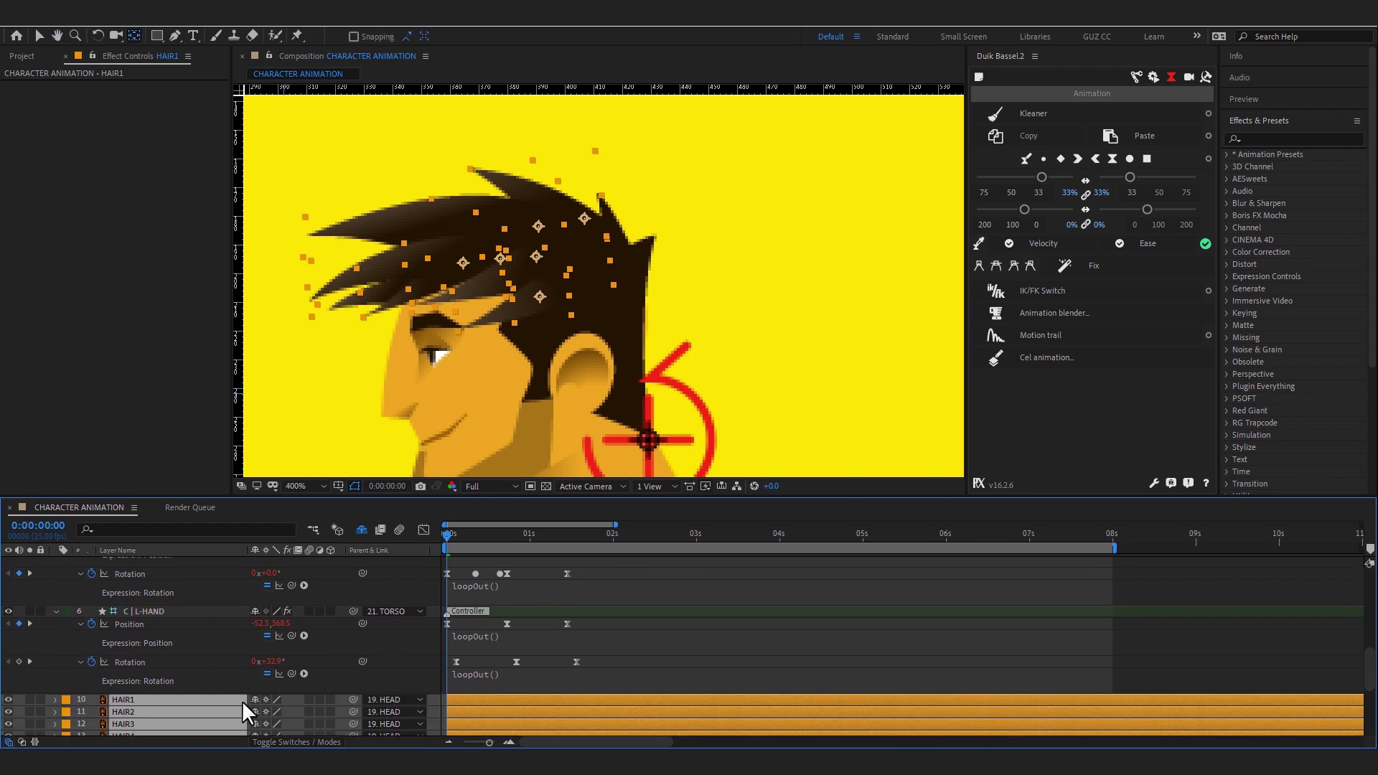
scroll(246, 660, "down", 2)
scroll(553, 591, "up", 3)
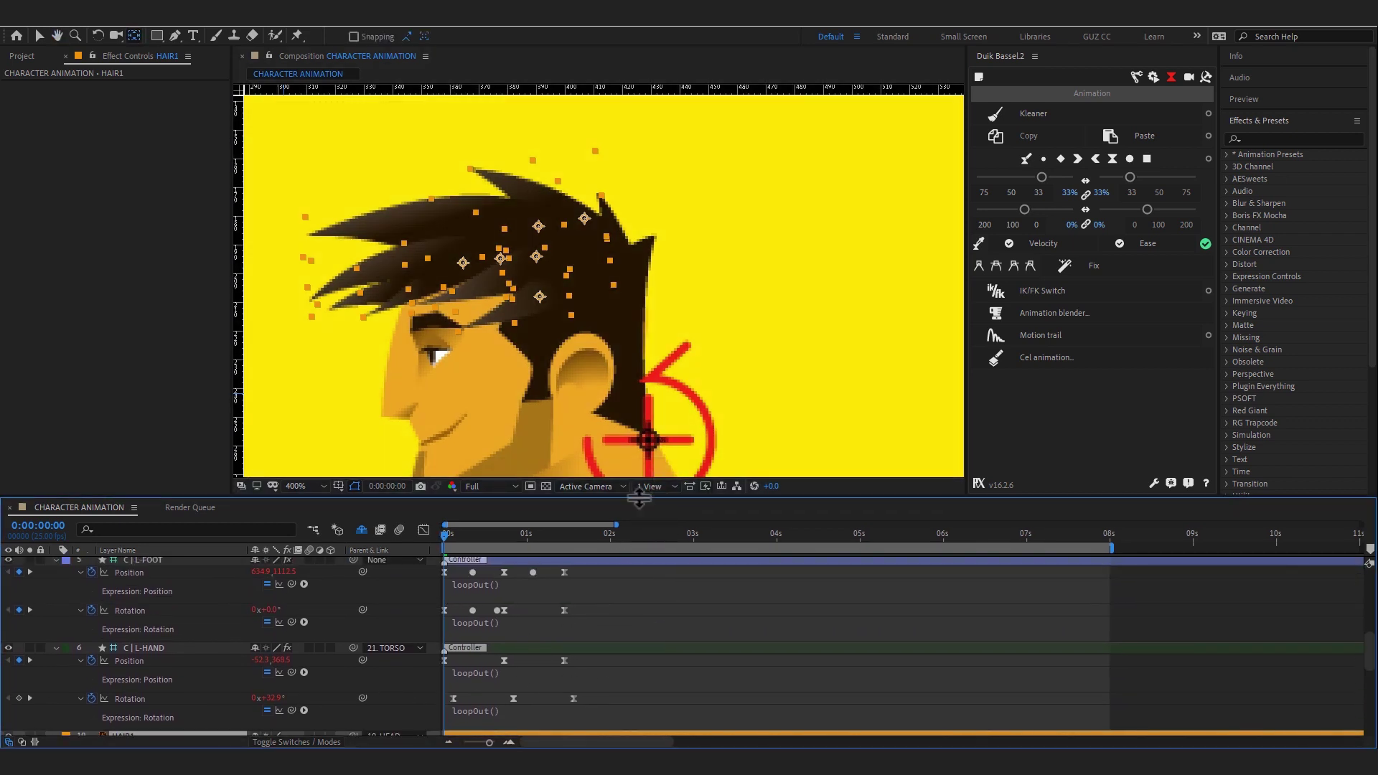
left_click_drag(640, 495, 656, 399)
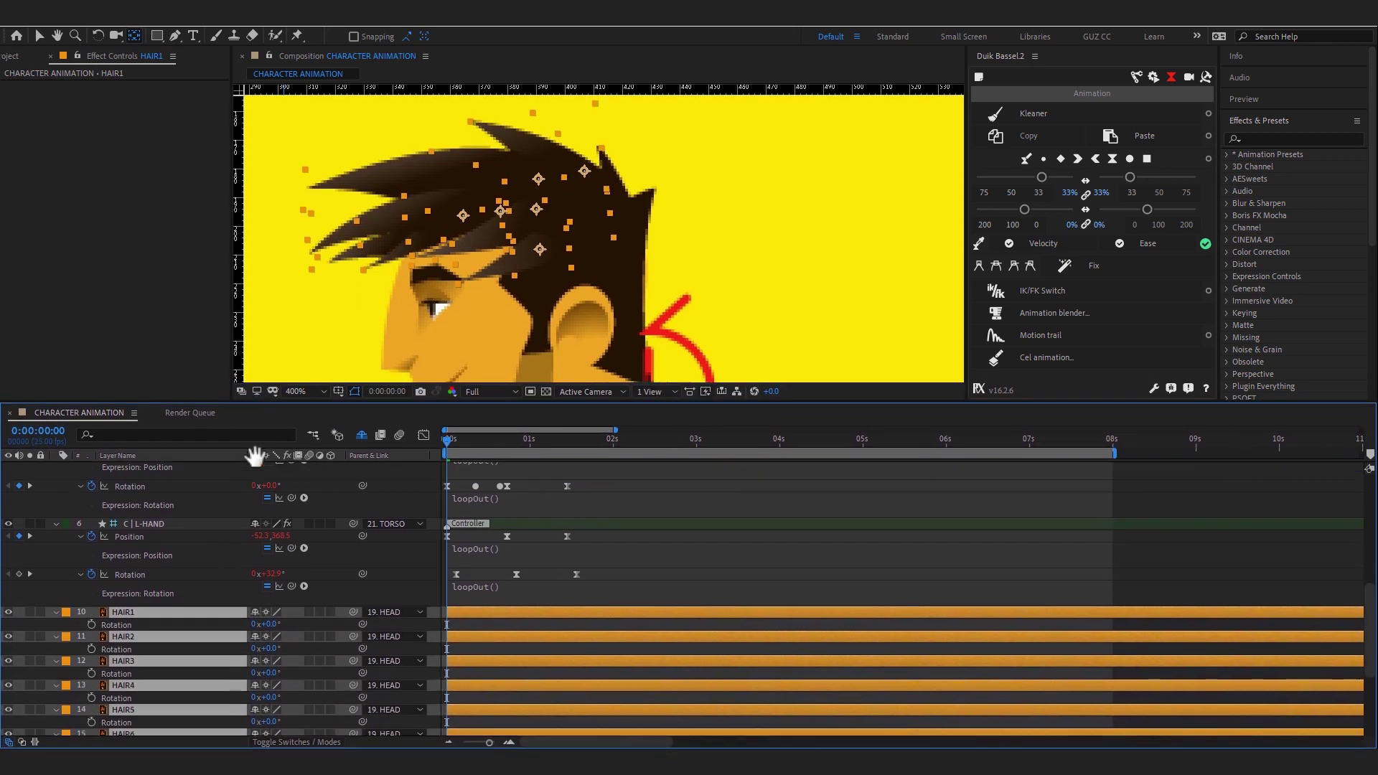
scroll(285, 507, "down", 4)
- Set a Rotation keyframe at 0 seconds on all six hair layers with Alt+Shift+R
key("alt+shift+r")
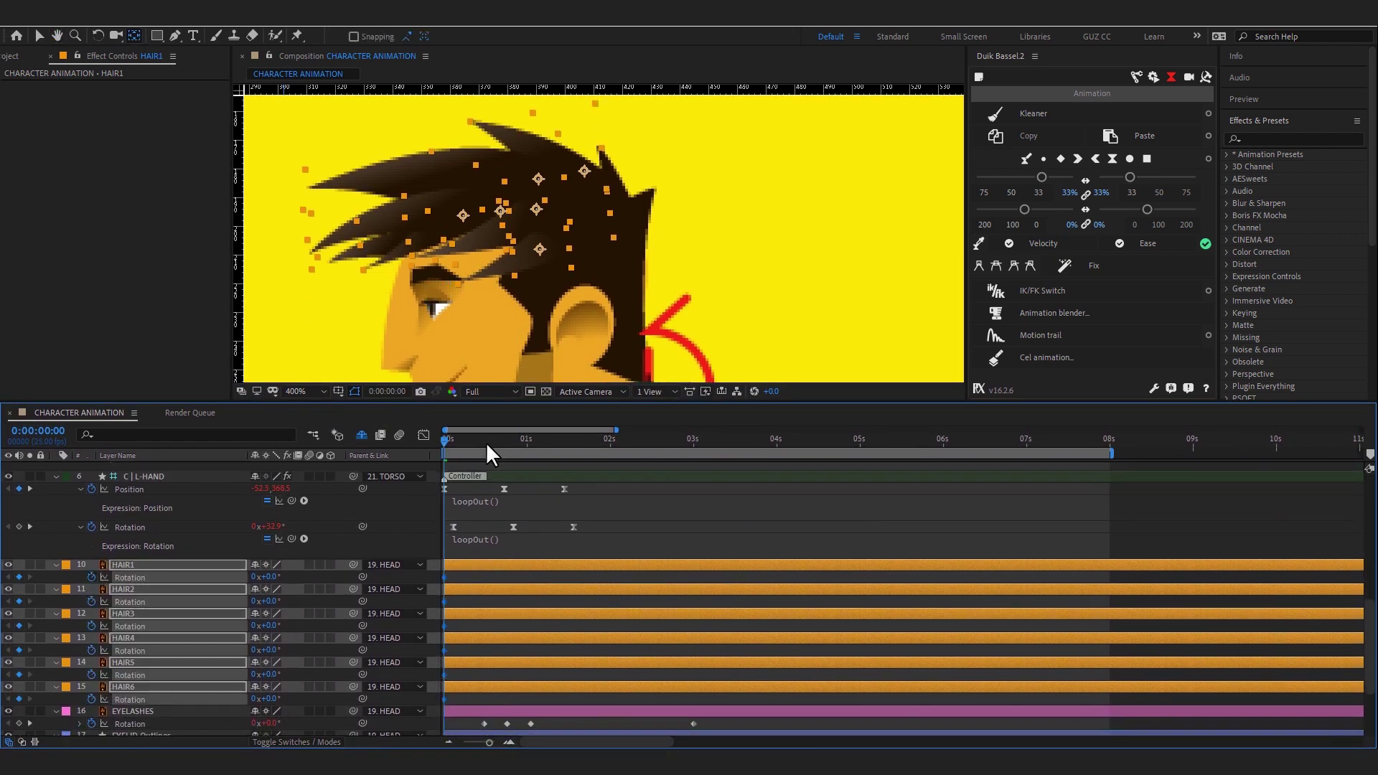
left_click_drag(487, 445, 429, 453)
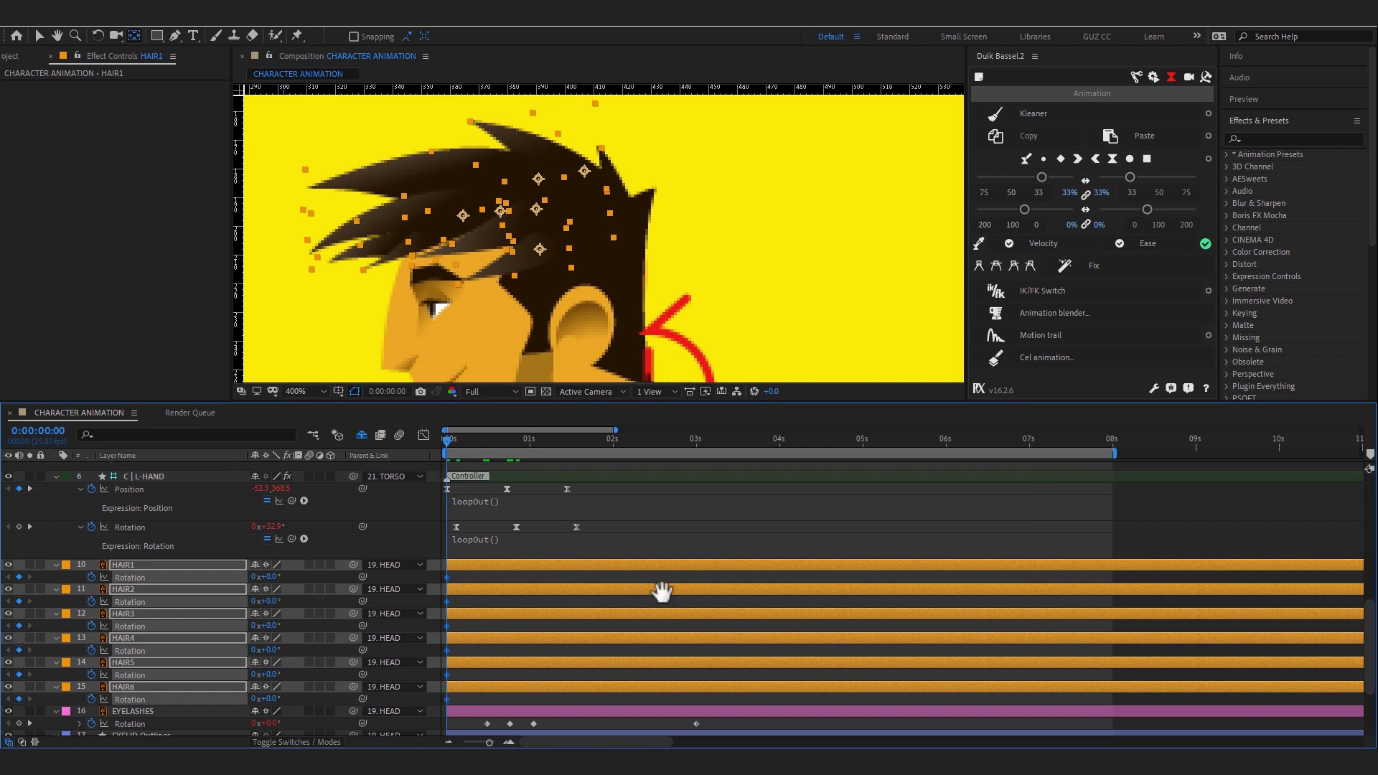
scroll(62, 560, "up", 5)
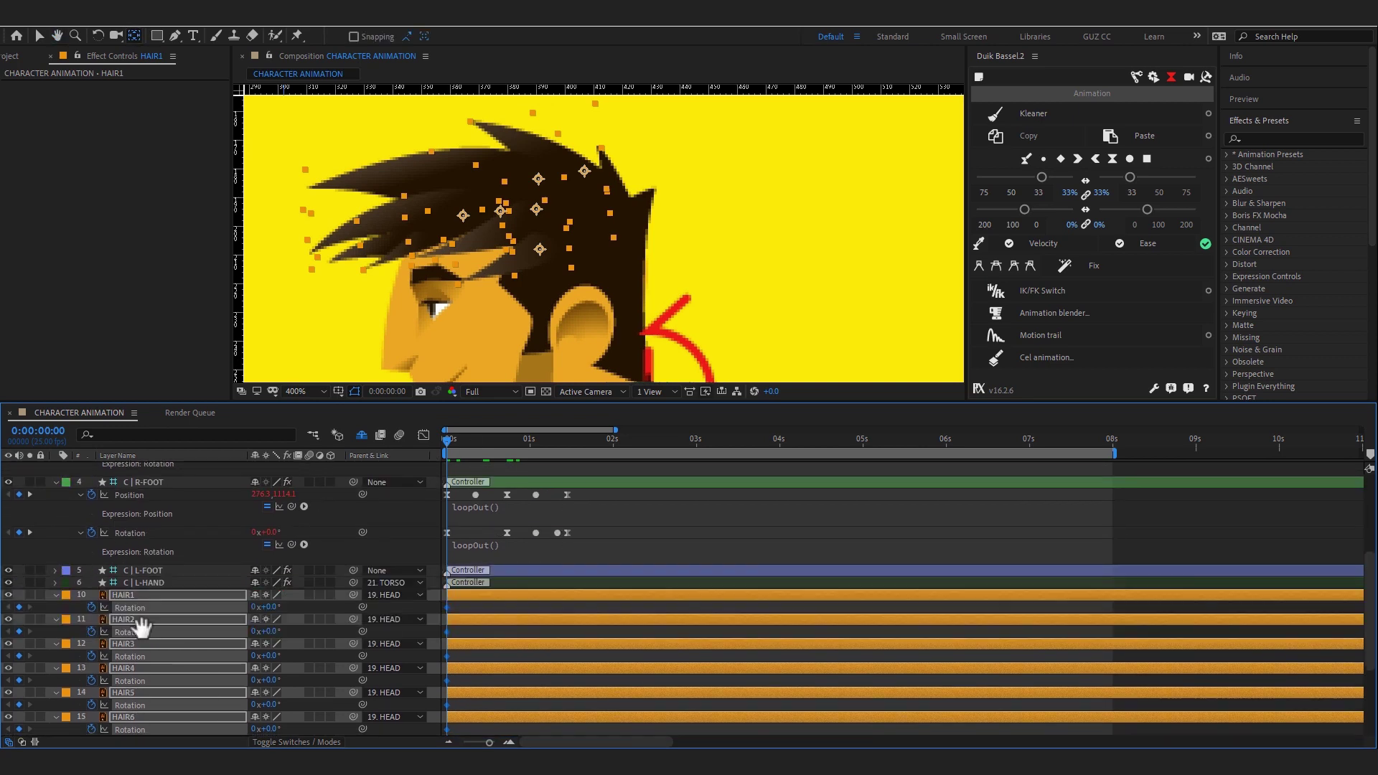
scroll(86, 560, "up", 3)
left_click(55, 502)
scroll(85, 567, "up", 3)
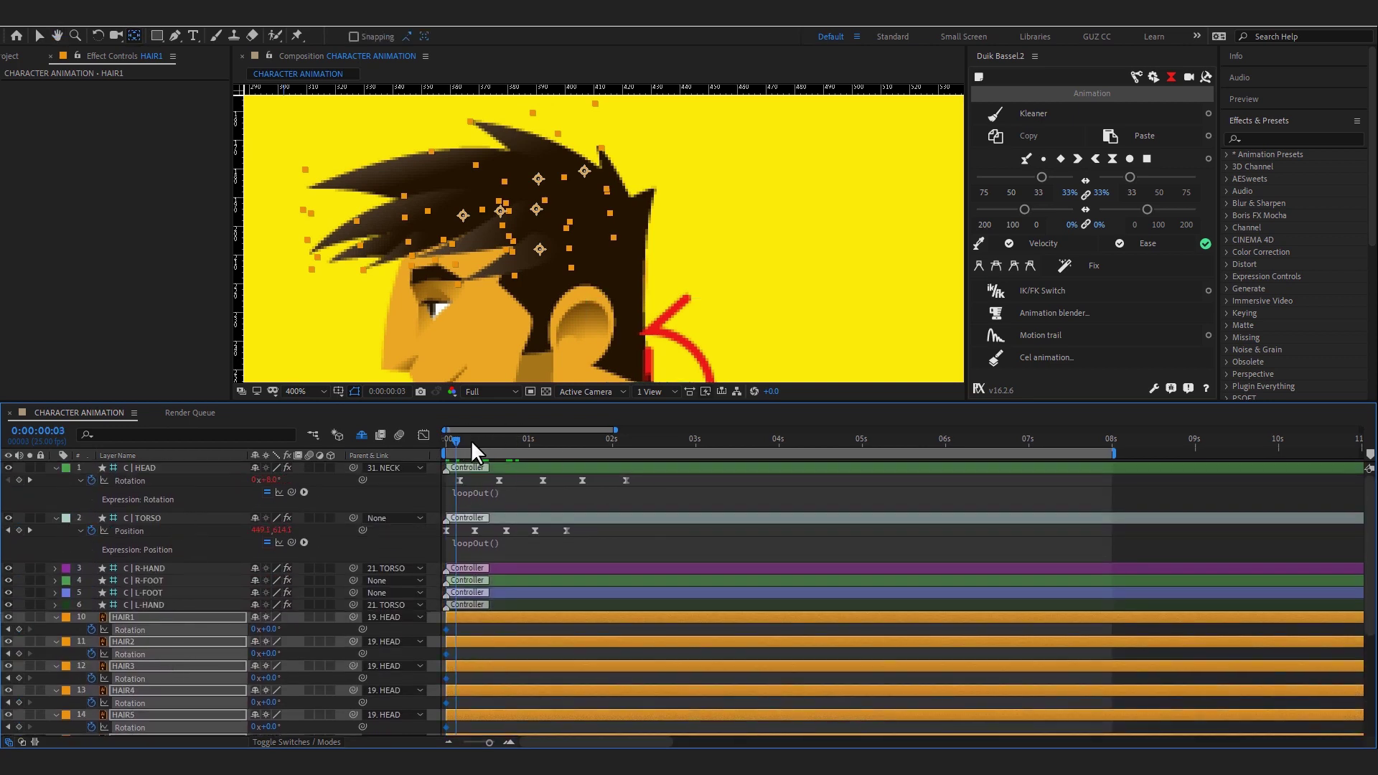
- At frame 9, rotate the hair pieces to -5°
left_click_drag(471, 441, 476, 440)
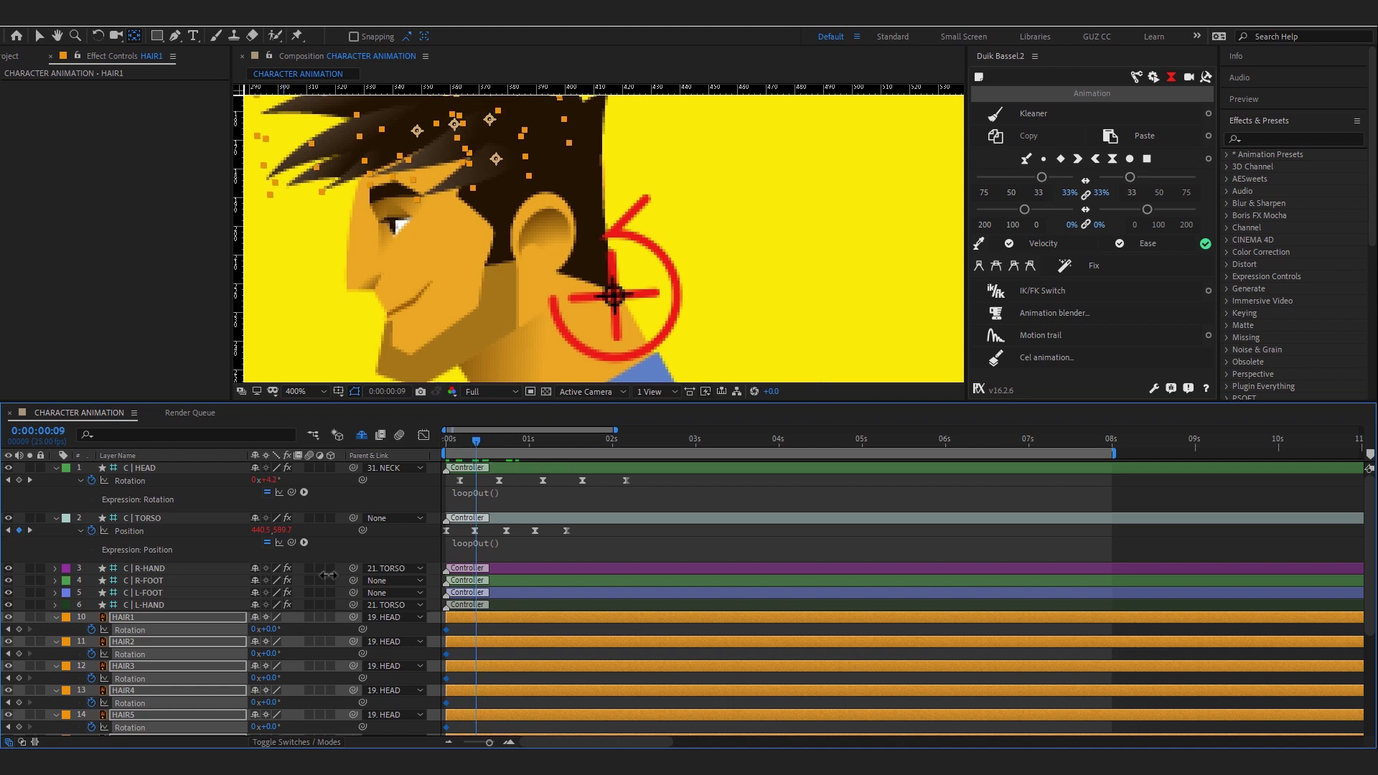
left_click_drag(267, 630, 244, 629)
mouse_move(707, 315)
left_mouse_down()
mouse_move(792, 380)
mouse_move(761, 357)
left_mouse_up()
- Copy the 0° starting rotation keyframes with Duik and paste them at frame 19
left_click_drag(439, 451, 509, 450)
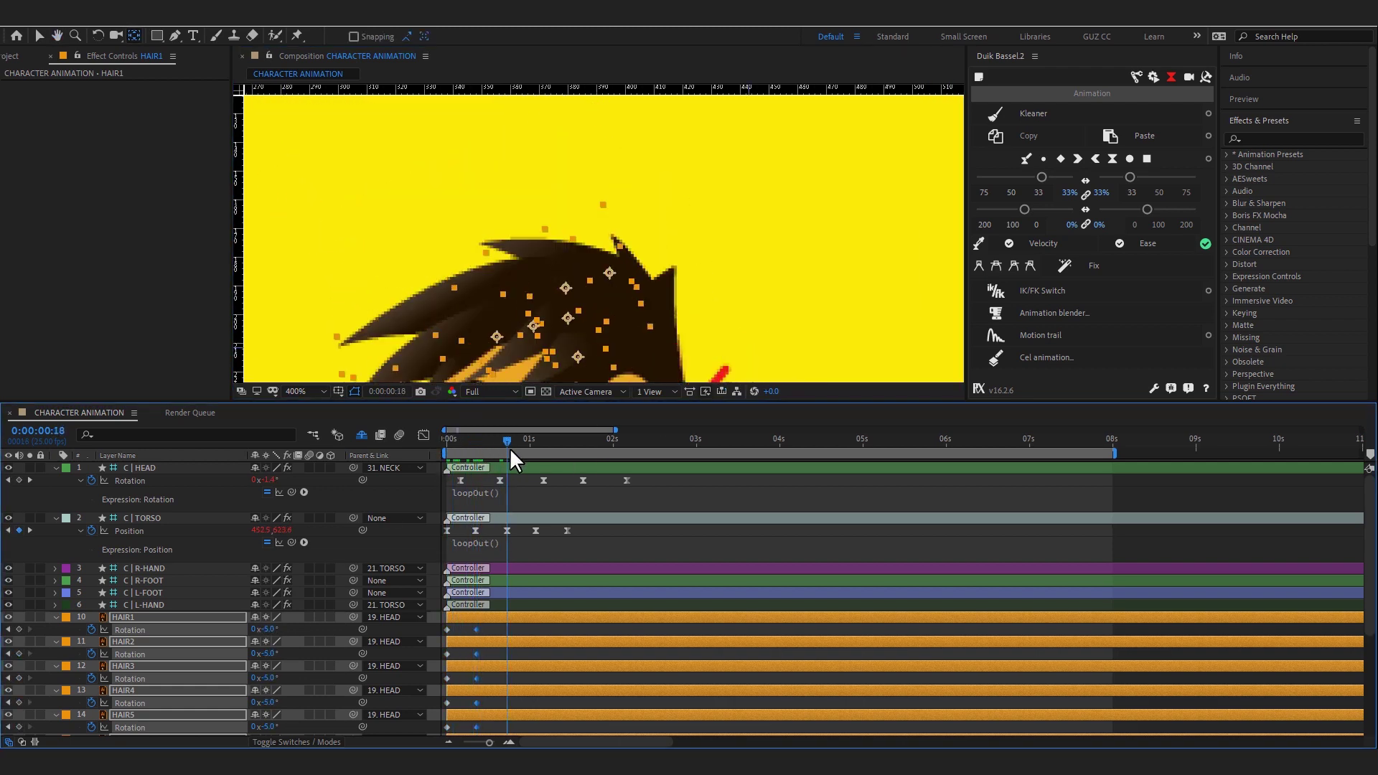
scroll(569, 529, "down", 3)
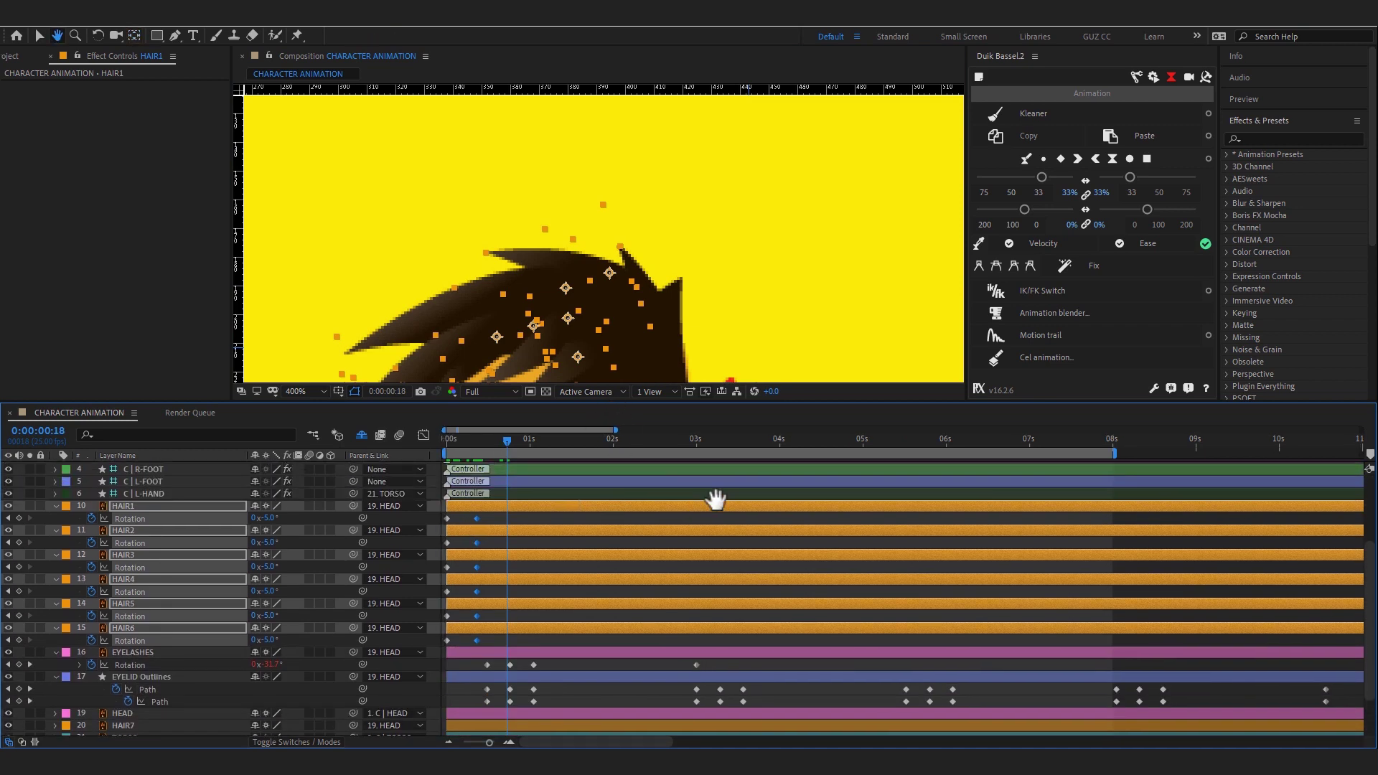
scroll(716, 499, "down", 1)
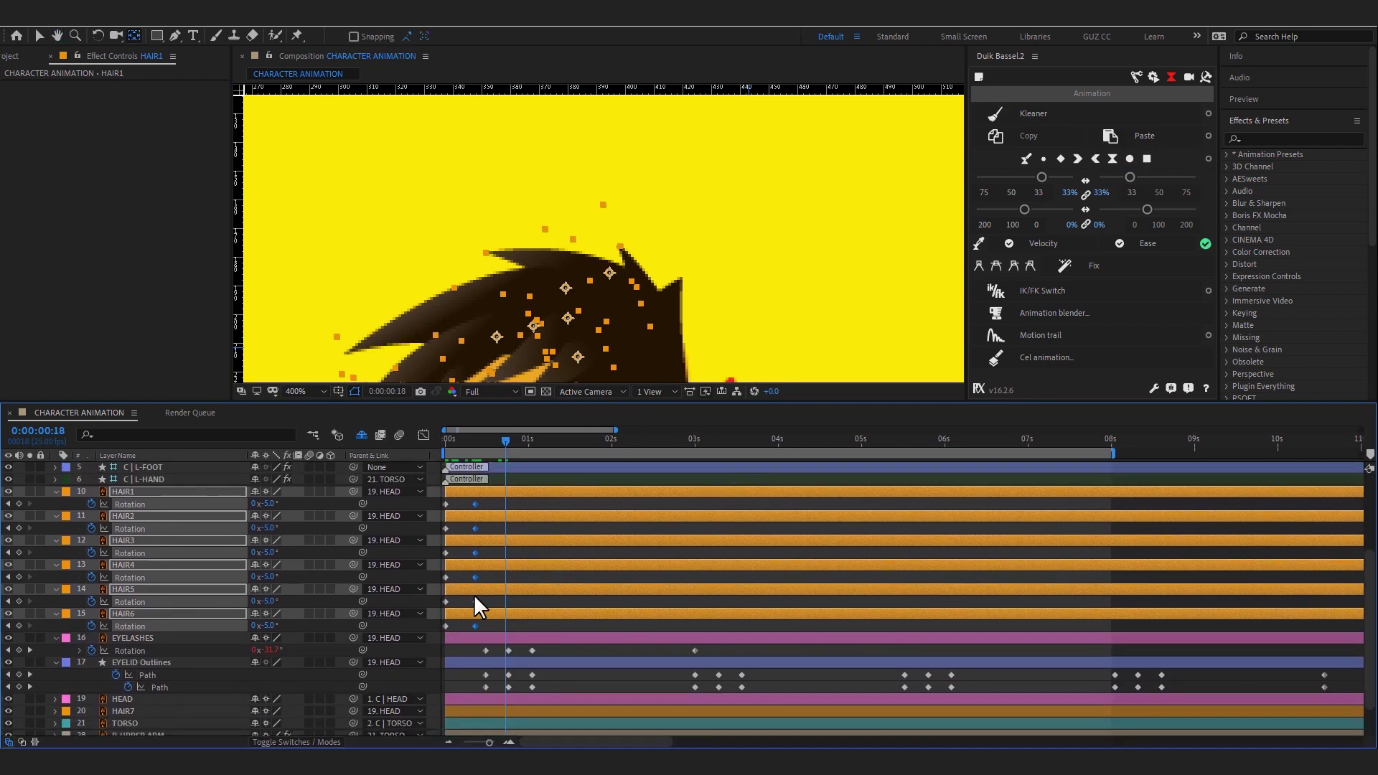
left_click_drag(463, 497, 434, 631)
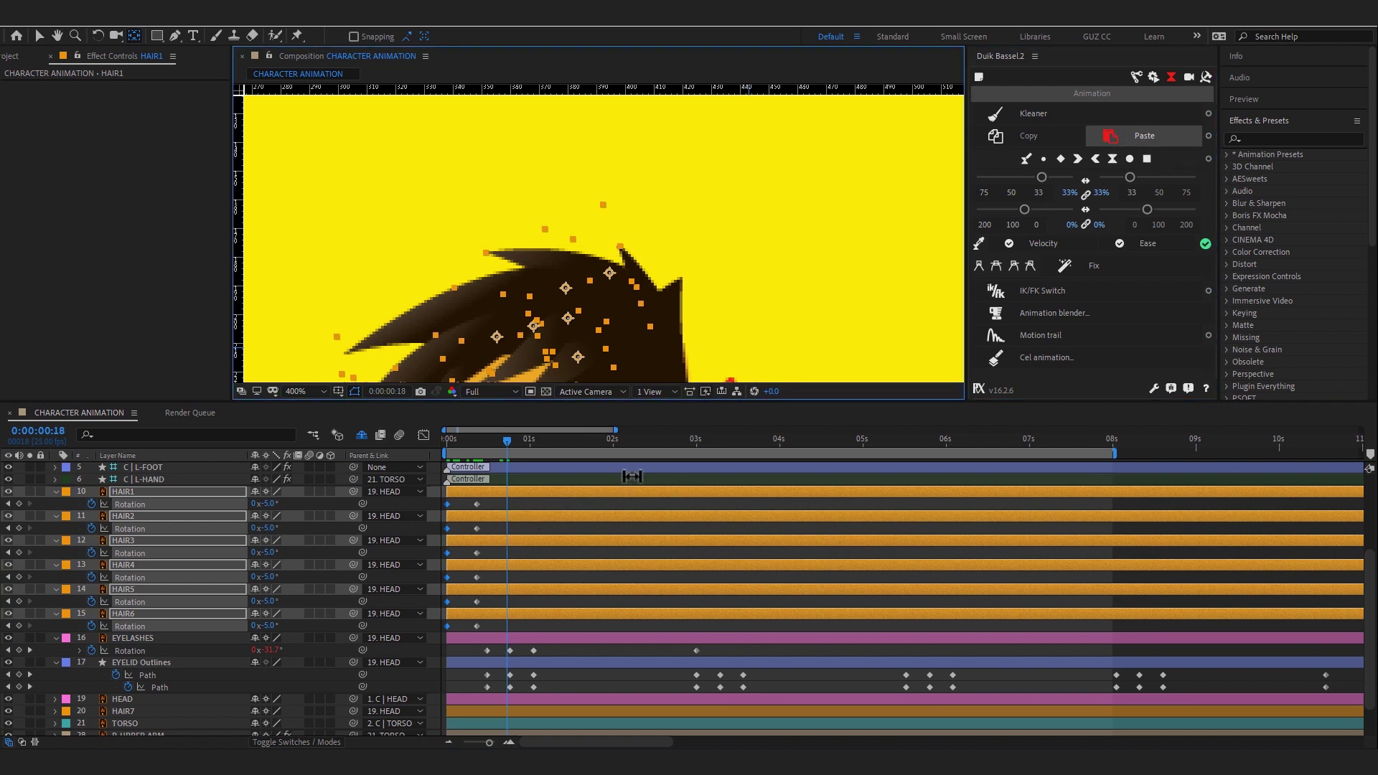
left_click(1112, 159)
left_click(507, 441)
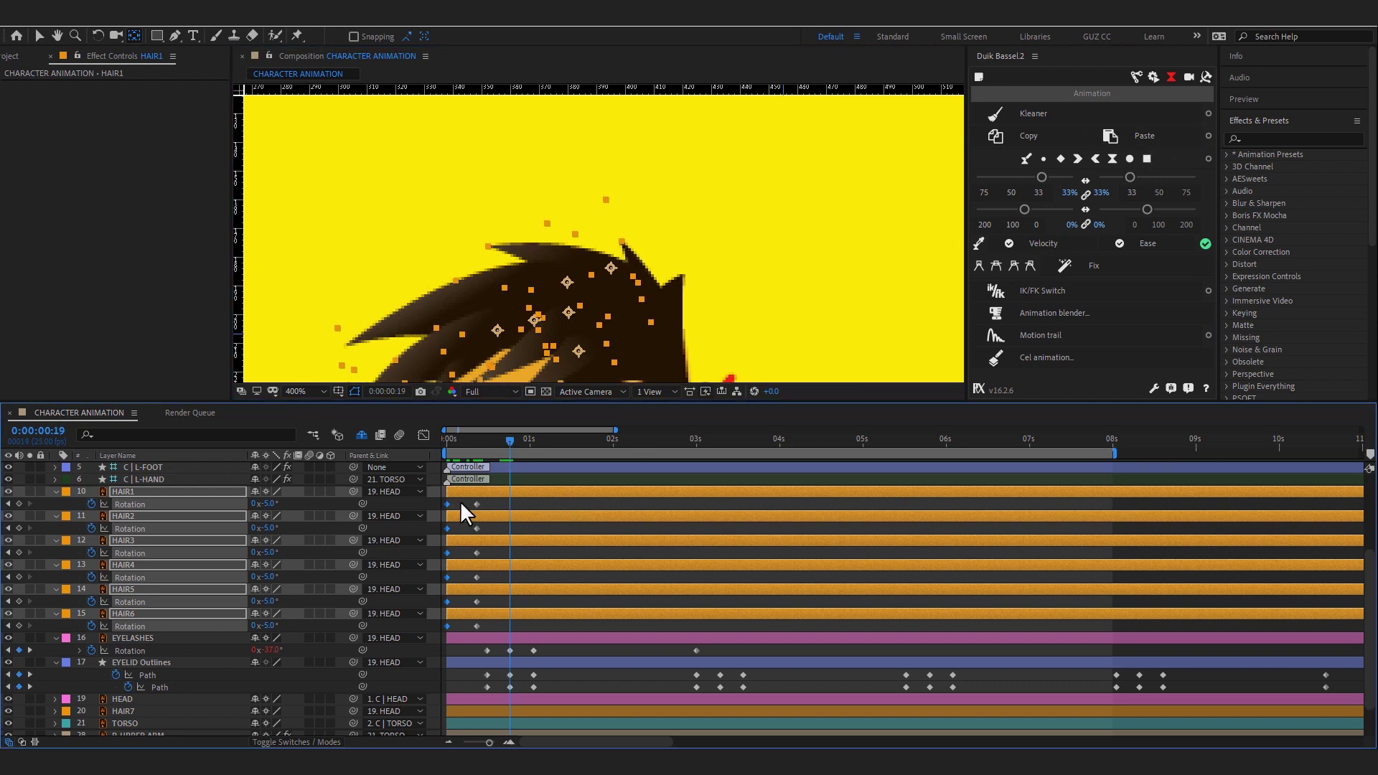
left_click(995, 136)
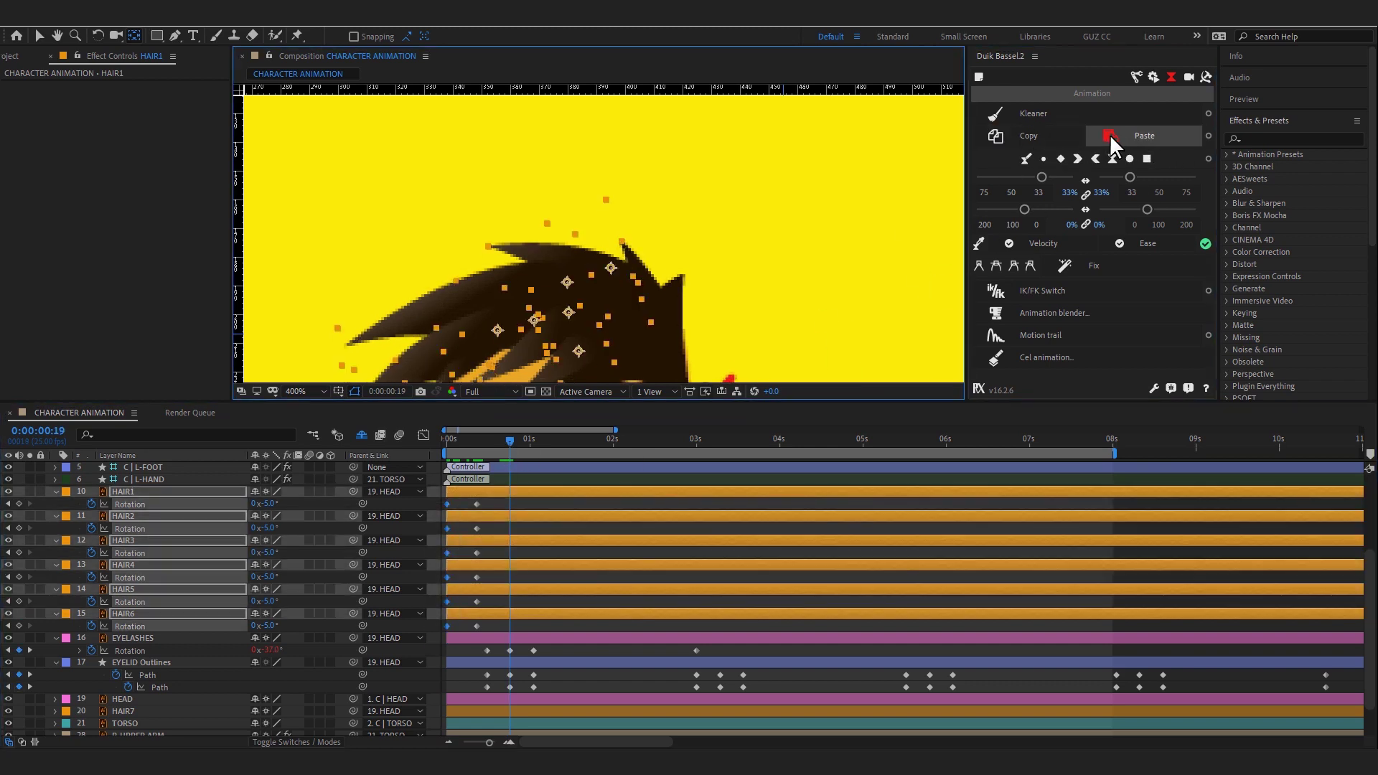
left_click(1112, 139)
- Scrub from frame 0 to frame 18 to check the hair swing
left_click(440, 445)
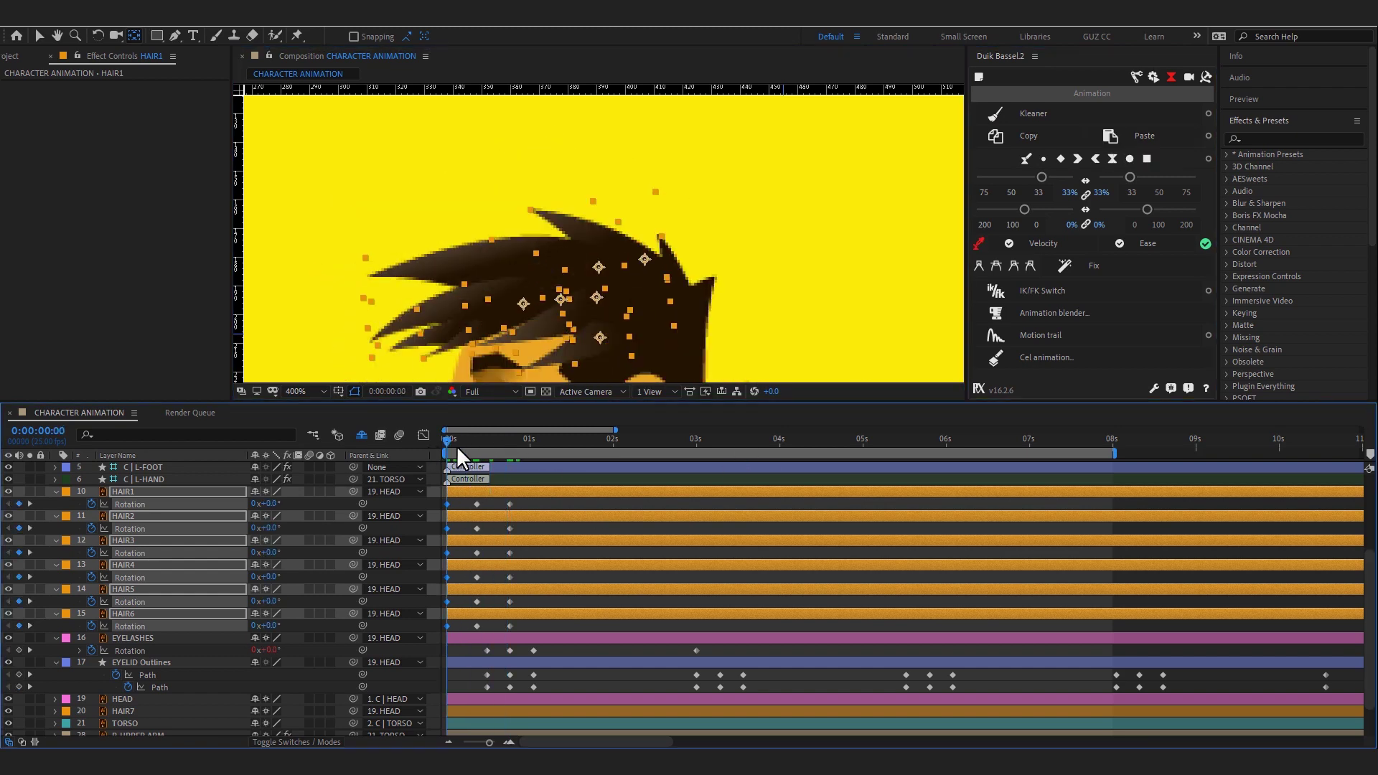
left_click_drag(457, 446, 475, 446)
scroll(606, 561, "up", 5)
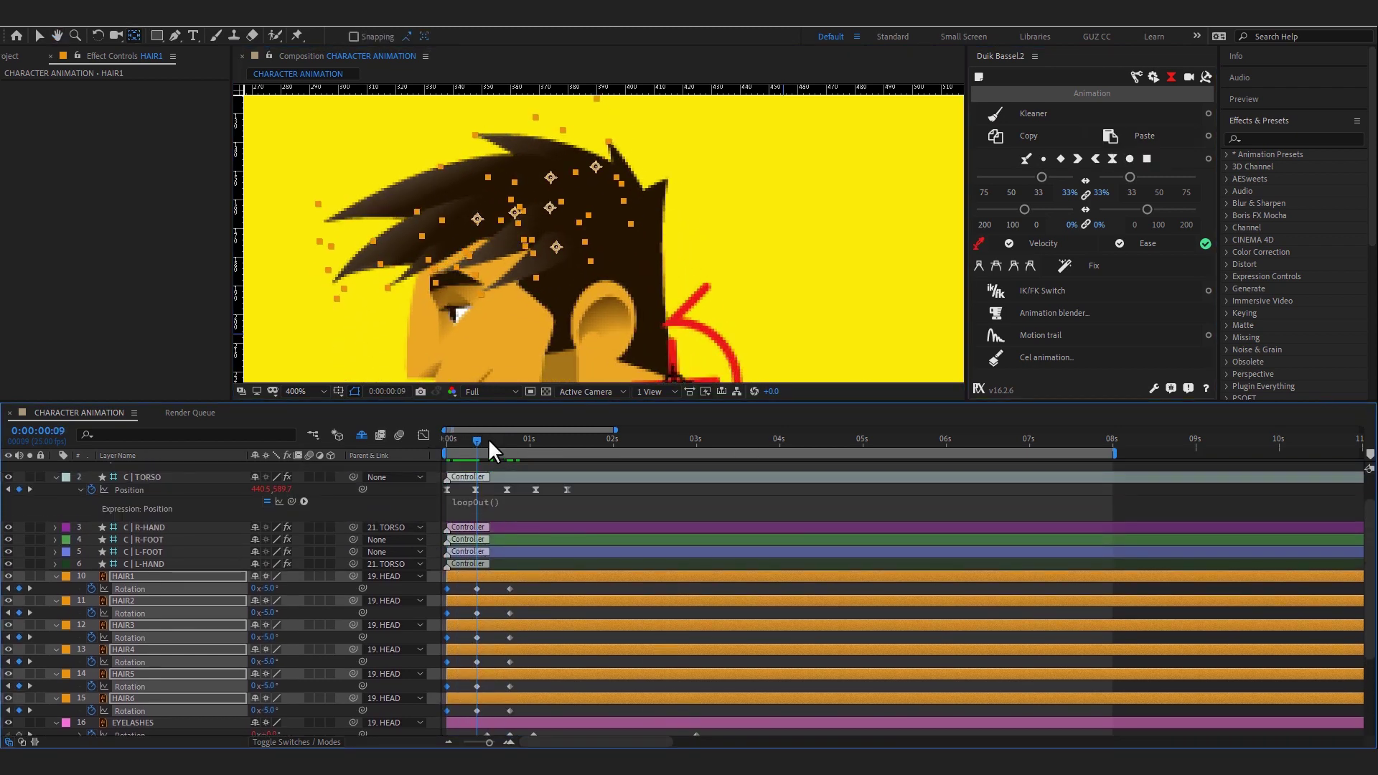
left_click(506, 443)
left_click_drag(533, 585, 431, 725)
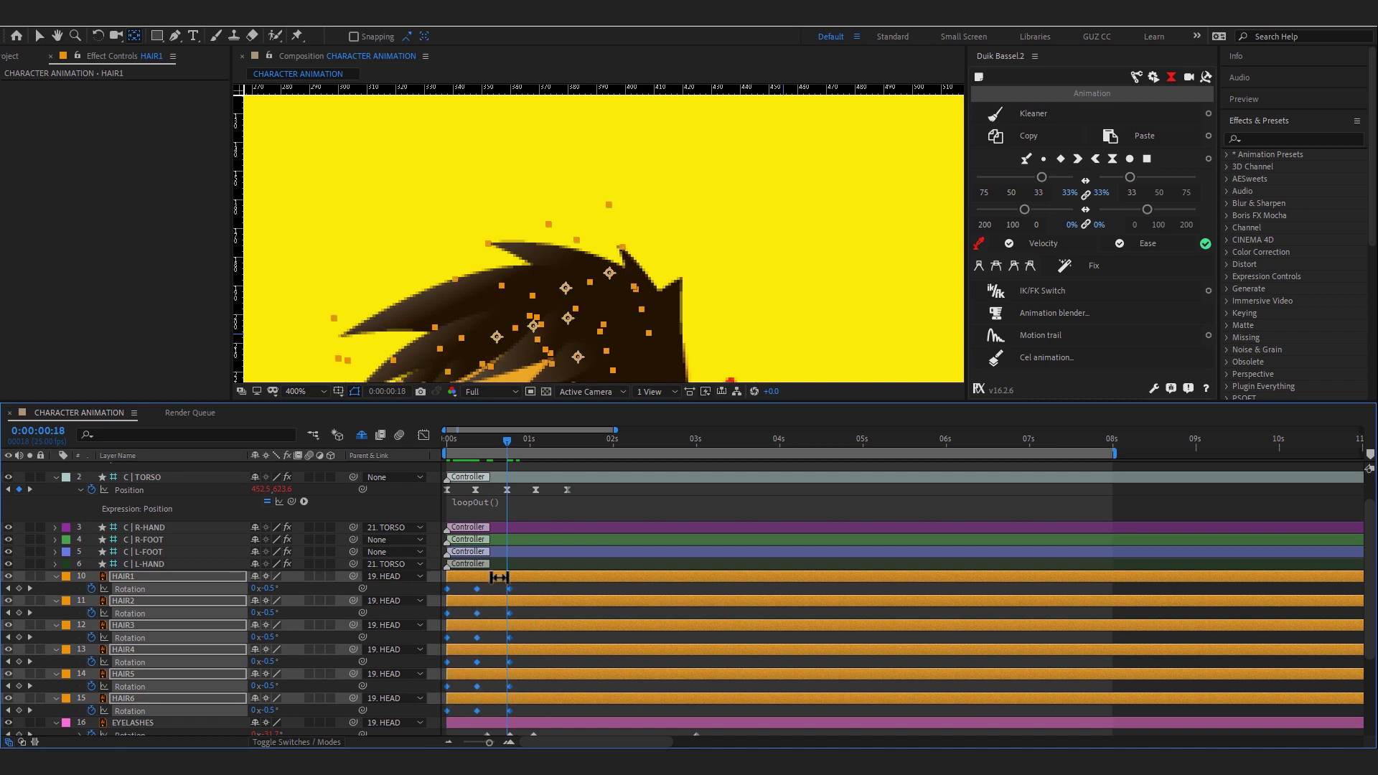
- Reveal HAIR7's Rotation and paste HAIR6's rotation keyframes onto it with Duik
scroll(511, 509, "down", 4)
left_click(172, 710)
key("r")
scroll(176, 594, "down", 2)
key("Home")
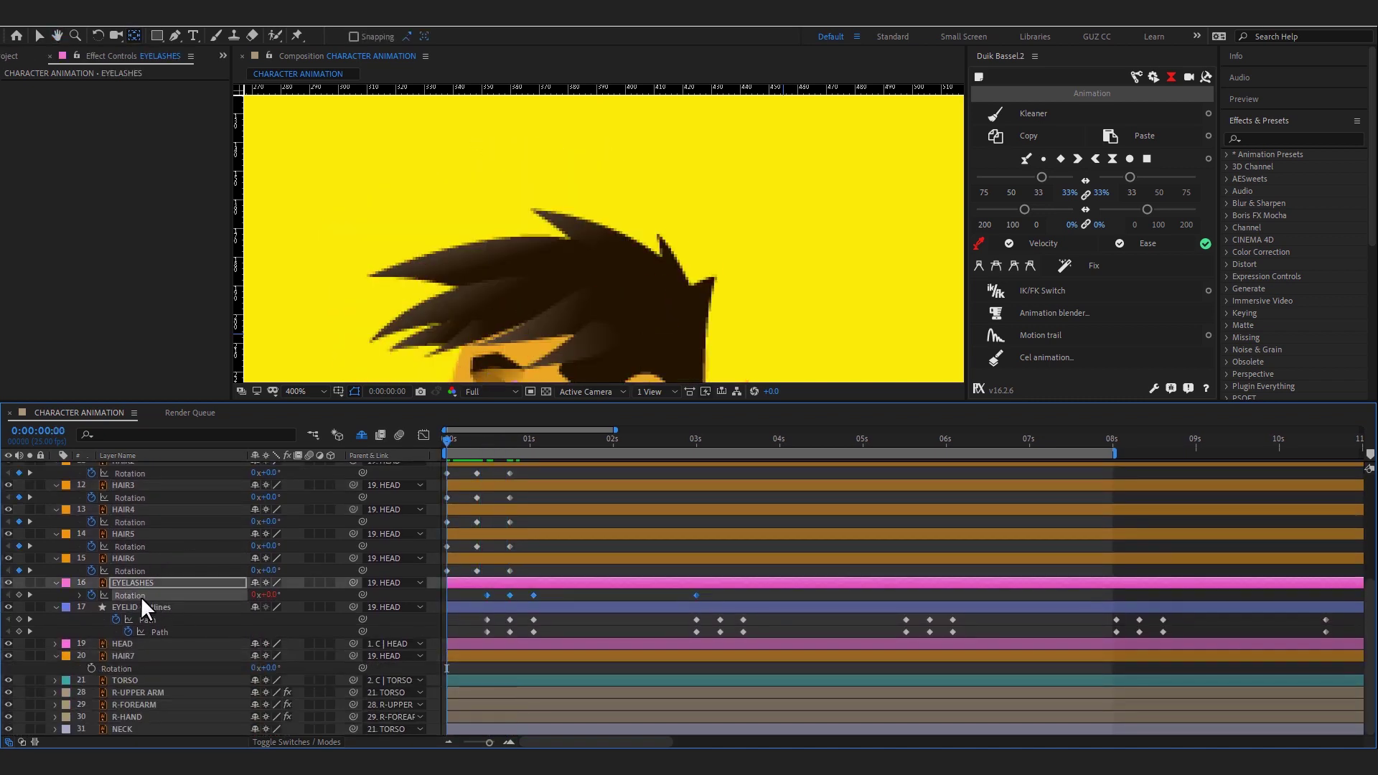
left_click(133, 571)
left_click(996, 140)
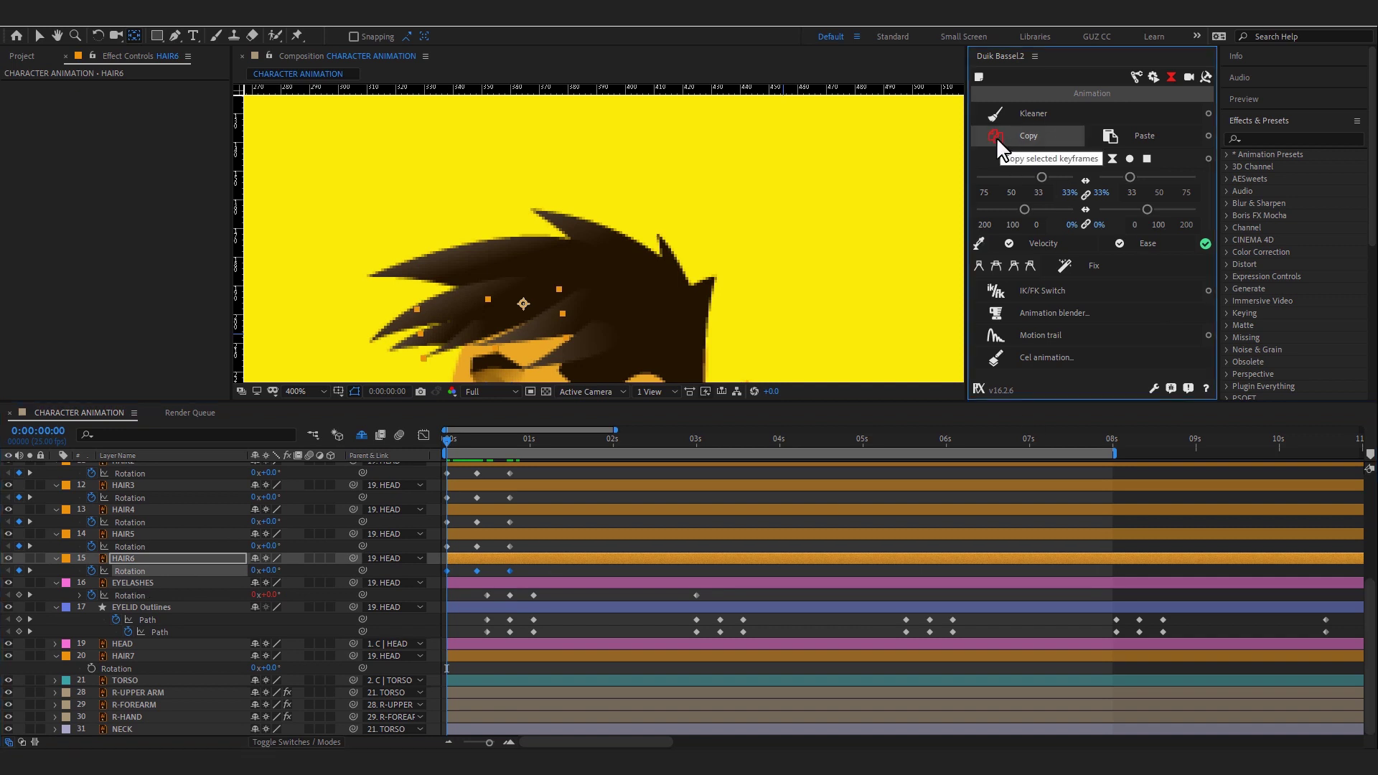
left_click(154, 668)
left_click(1110, 136)
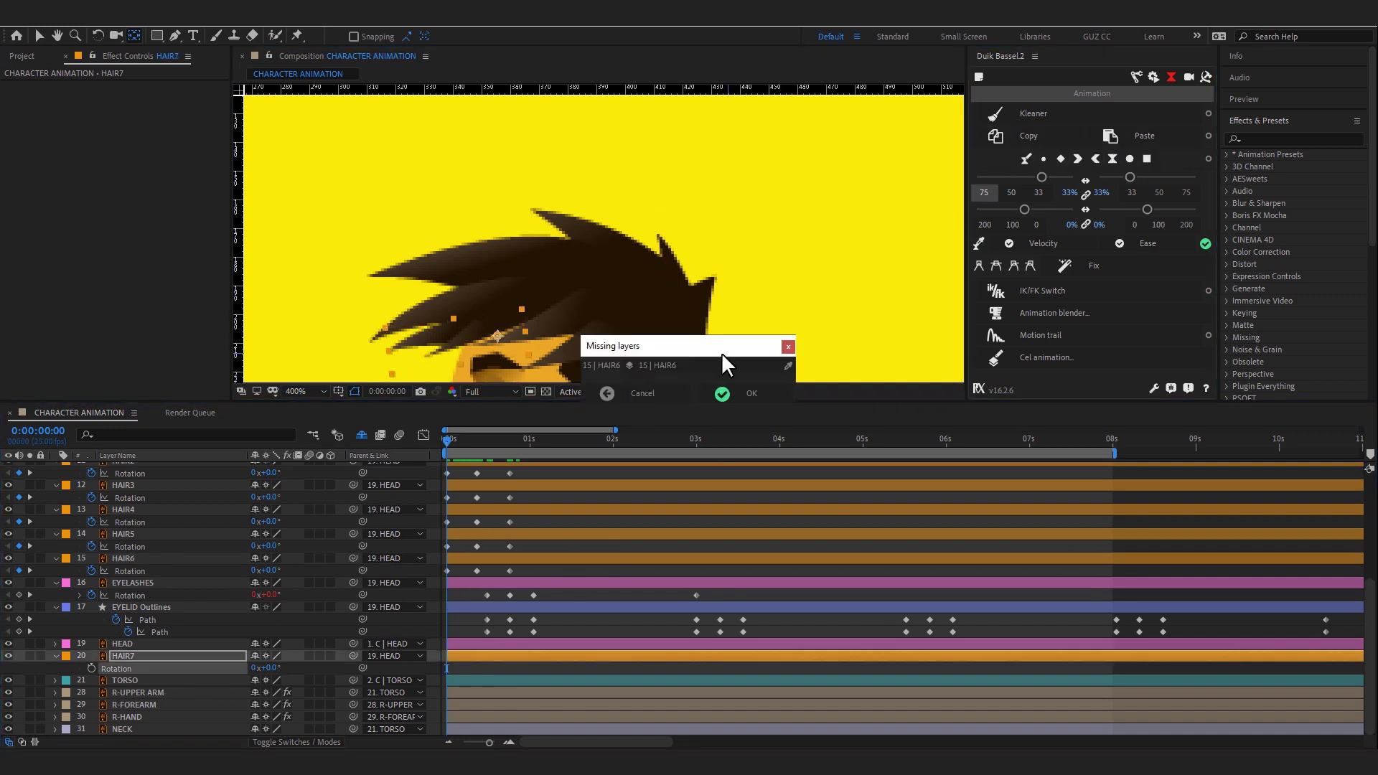
left_click(808, 334)
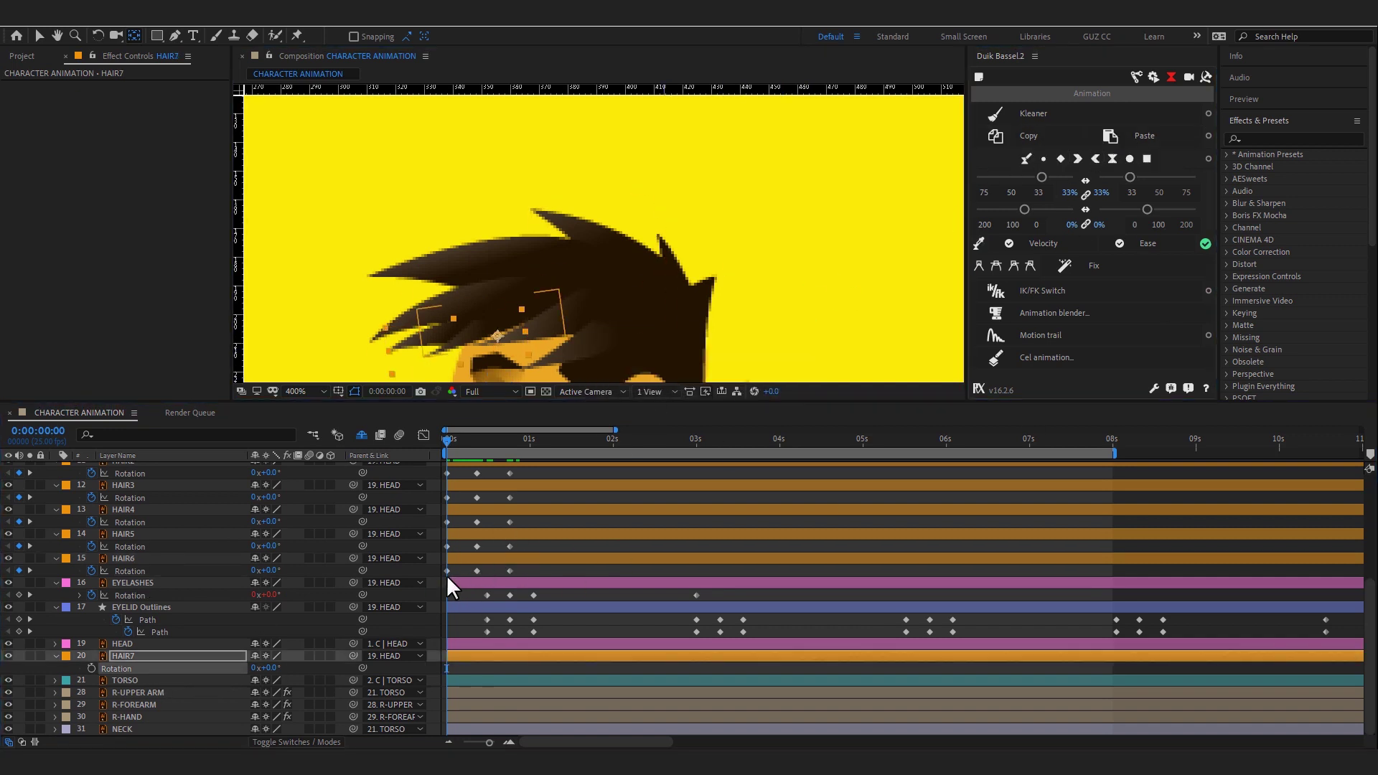
- Retry the Duik copy-paste of HAIR6's keyframes onto HAIR7, dismissing the alerts
left_click(1029, 135)
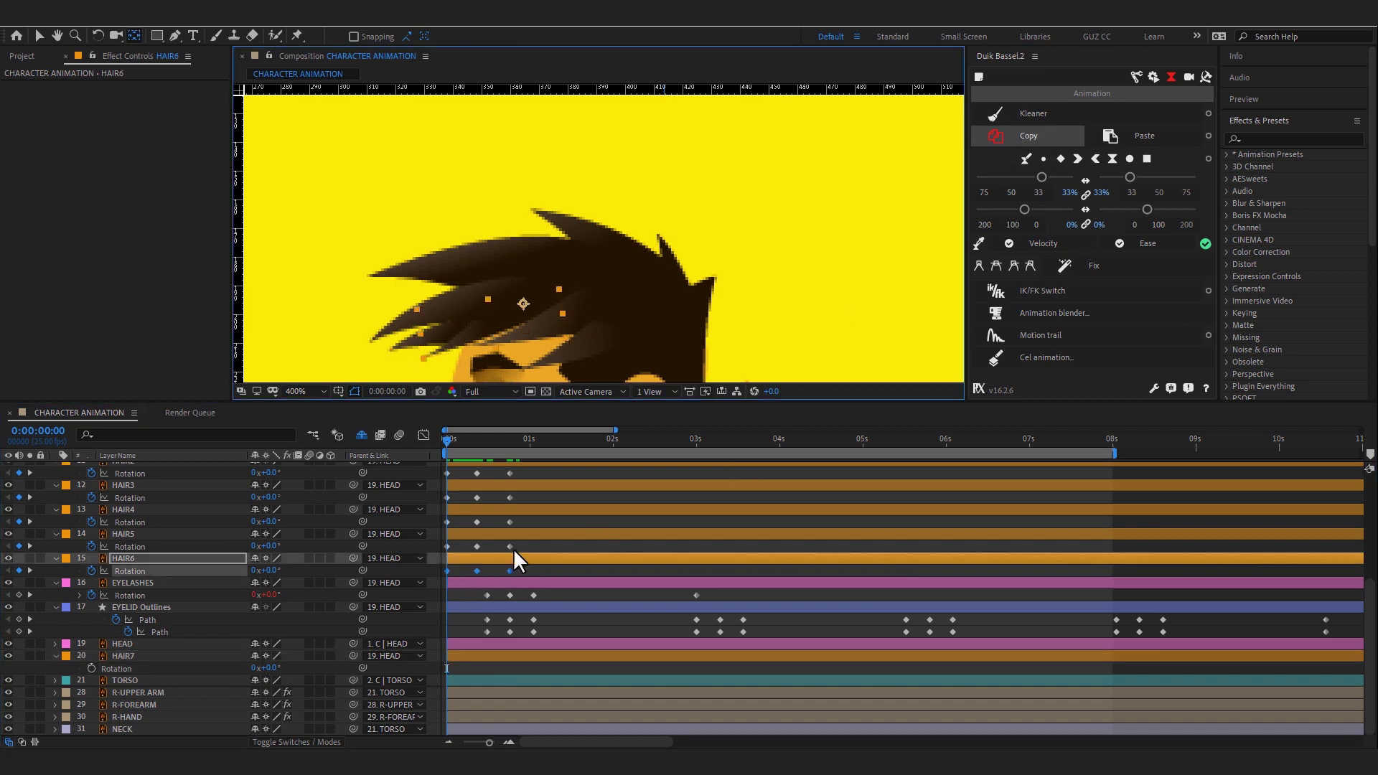
left_click(1116, 136)
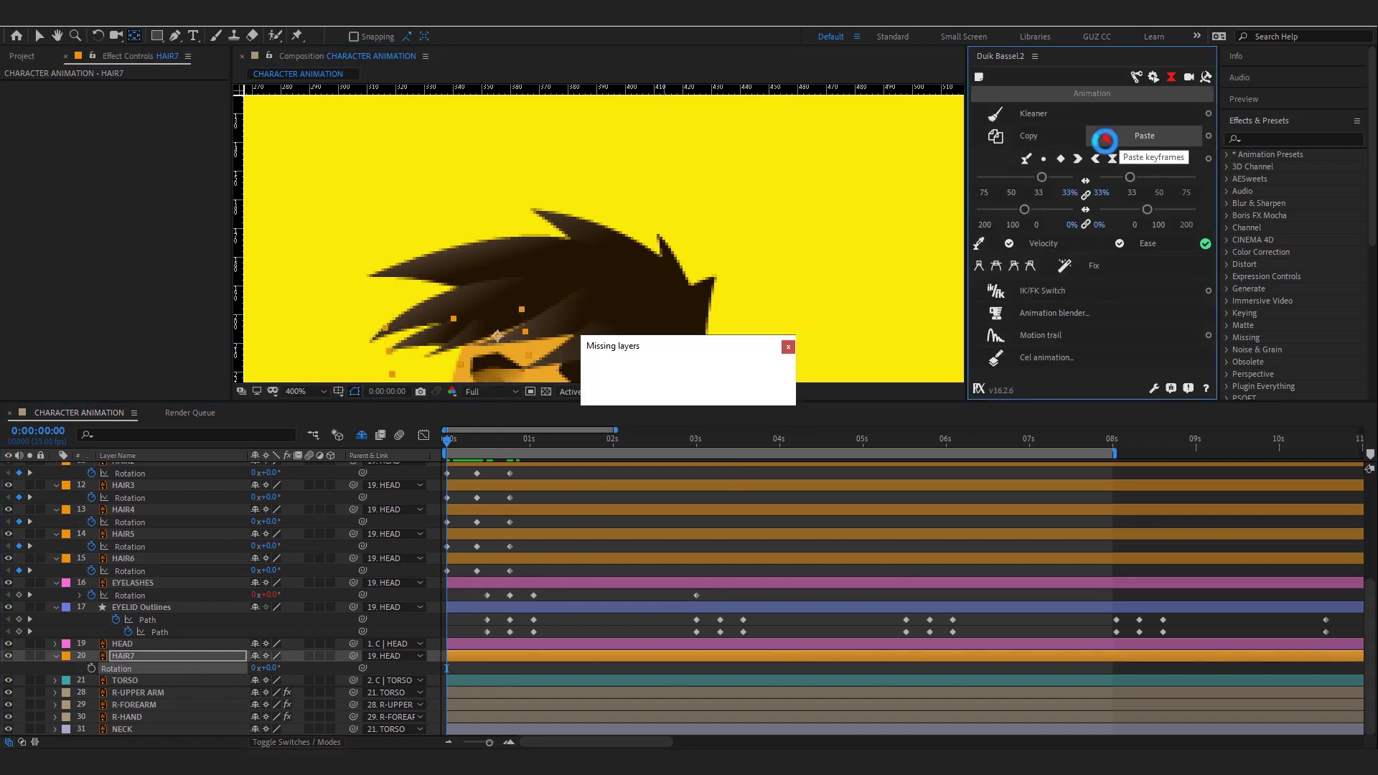
left_click(739, 395)
key("Return")
- Marquee-select the Rotation keyframes of the hair layers
left_click(509, 572)
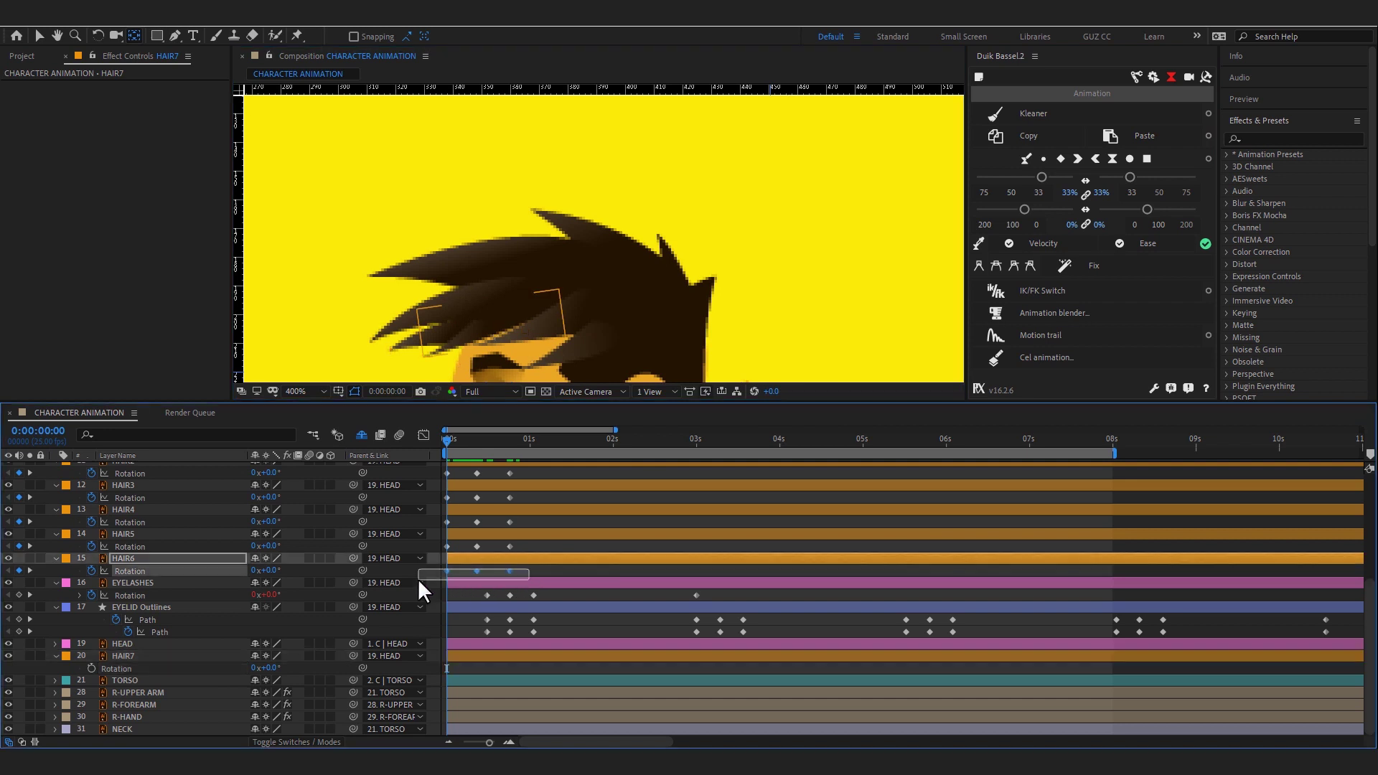
left_click(204, 668)
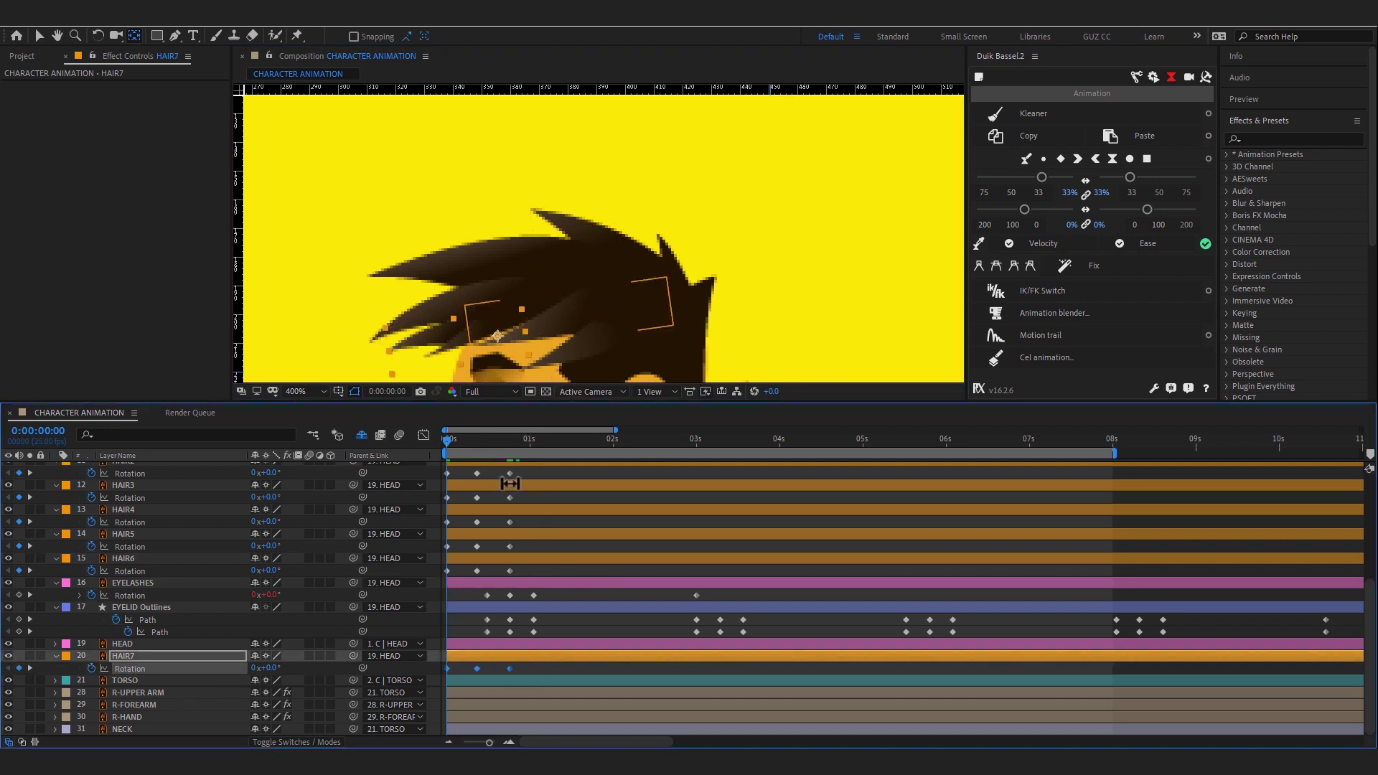
left_click_drag(528, 465, 442, 577)
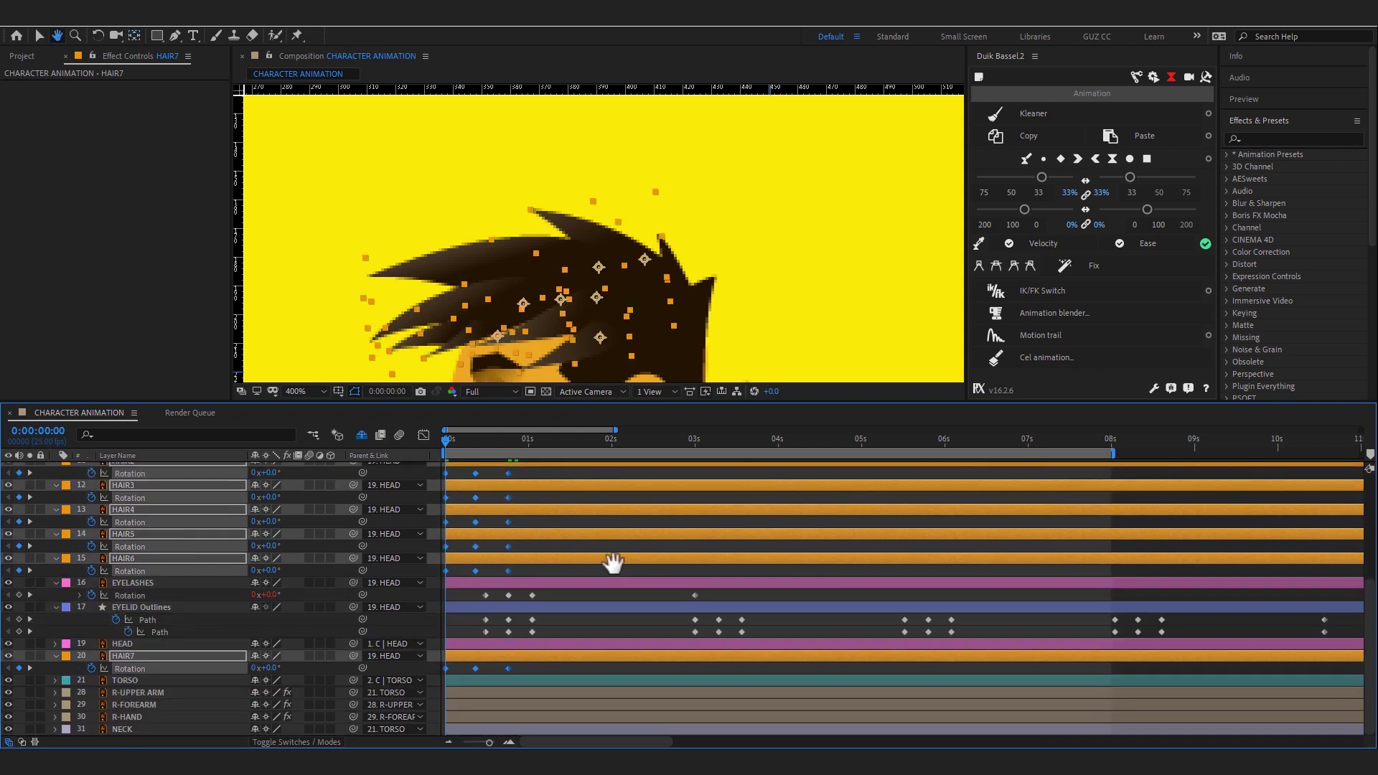
scroll(522, 566, "up", 5)
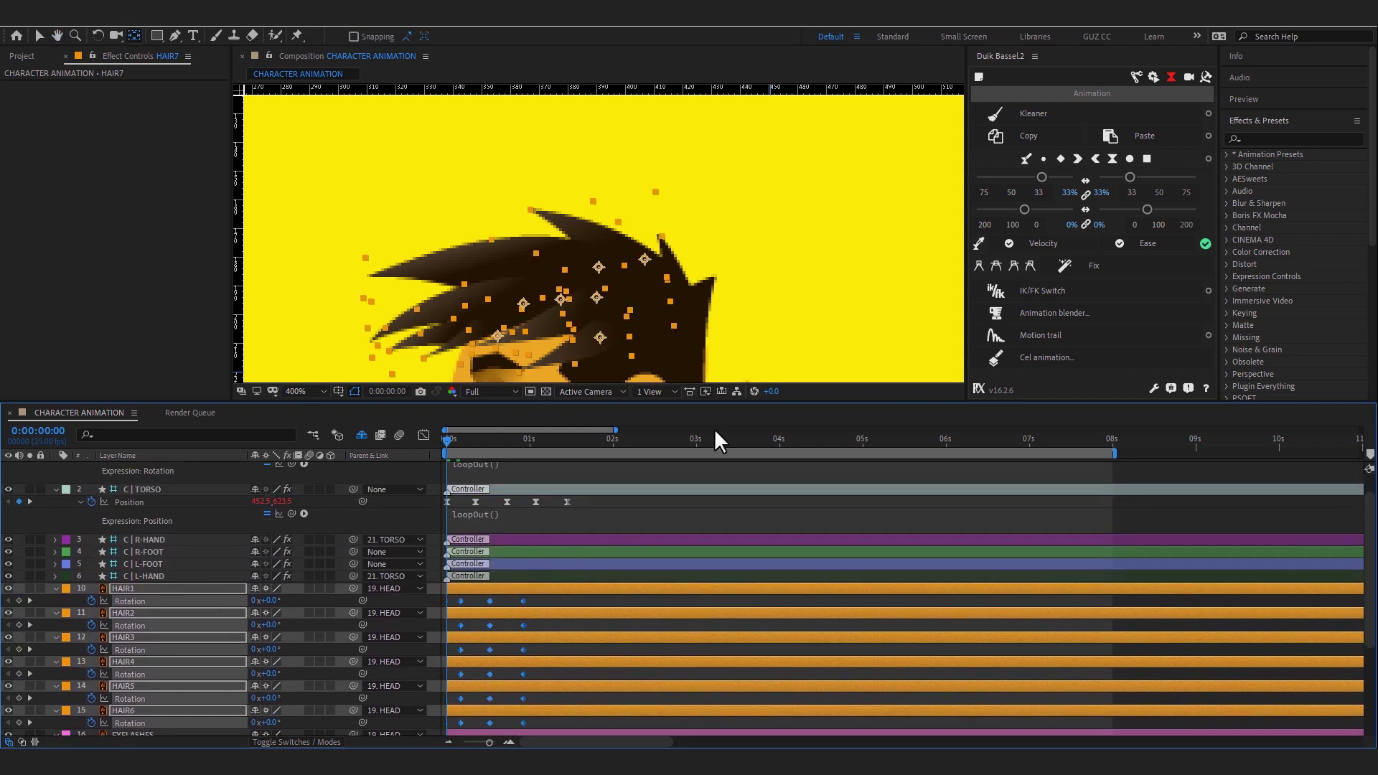
- Easy-ease the hair keyframes and copy the torso's loopOut() expression
left_click(1112, 159)
left_click(576, 600)
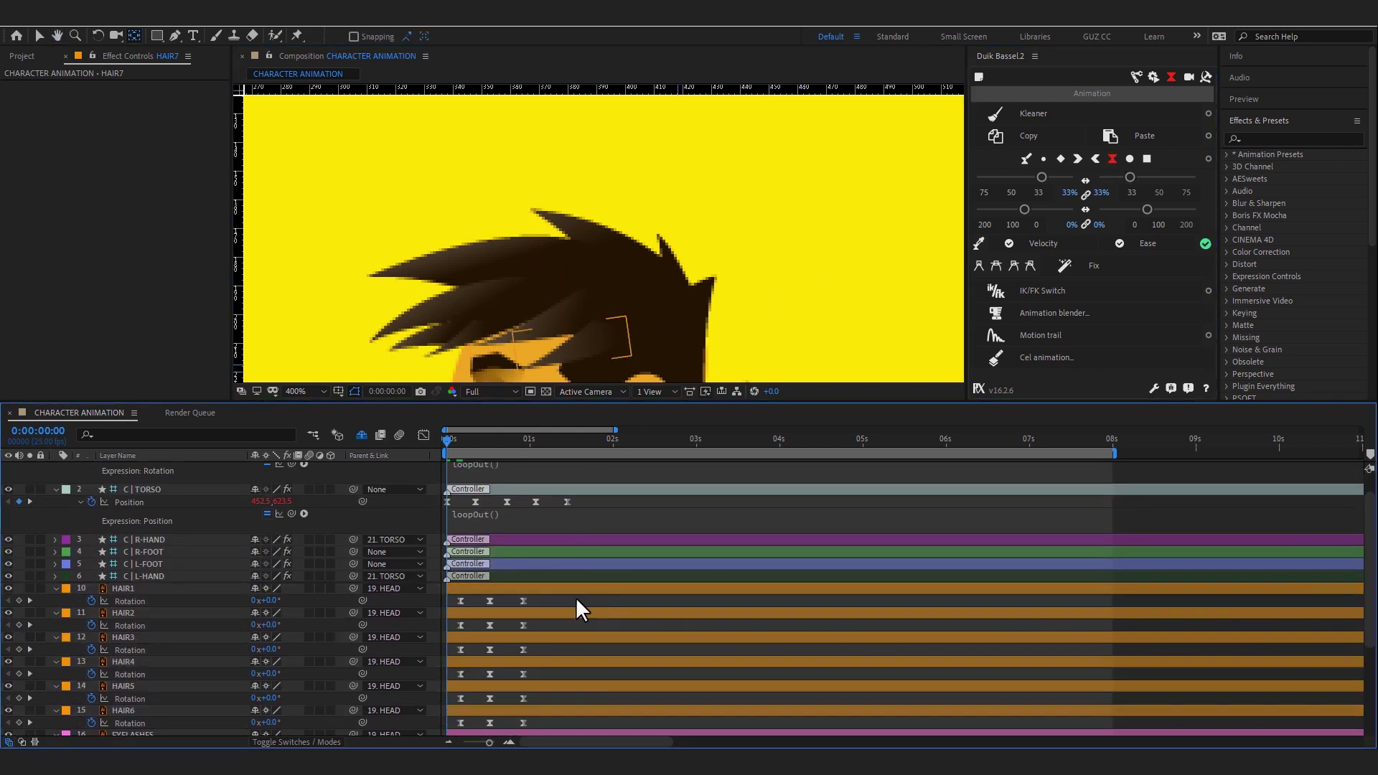
left_click(483, 529)
right_click(502, 514)
left_click(566, 571)
- Paste the loopOut() expression onto the Rotation of HAIR7 through HAIR2
scroll(343, 653, "down", 4)
left_click(115, 706)
key("ctrl+v")
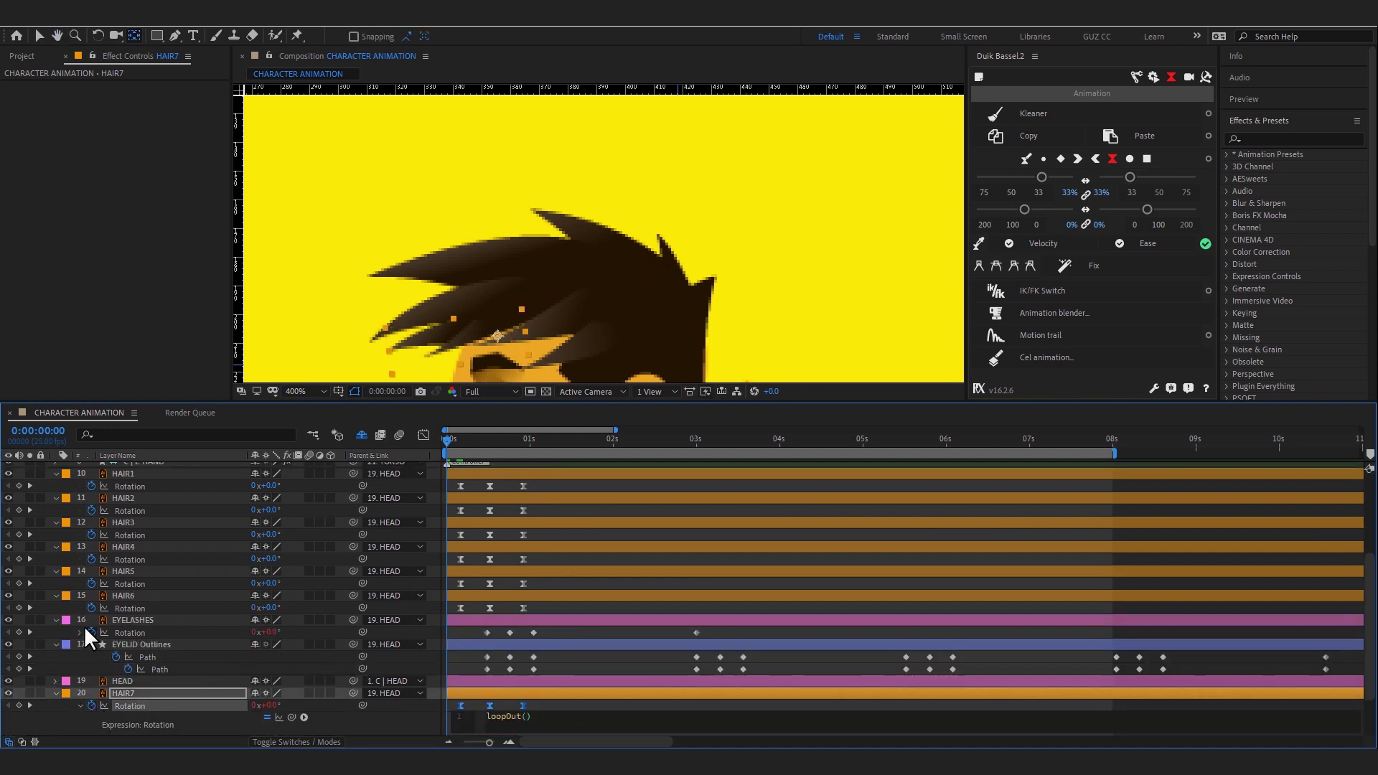
left_click(89, 632)
left_click(93, 608)
key("ctrl+v")
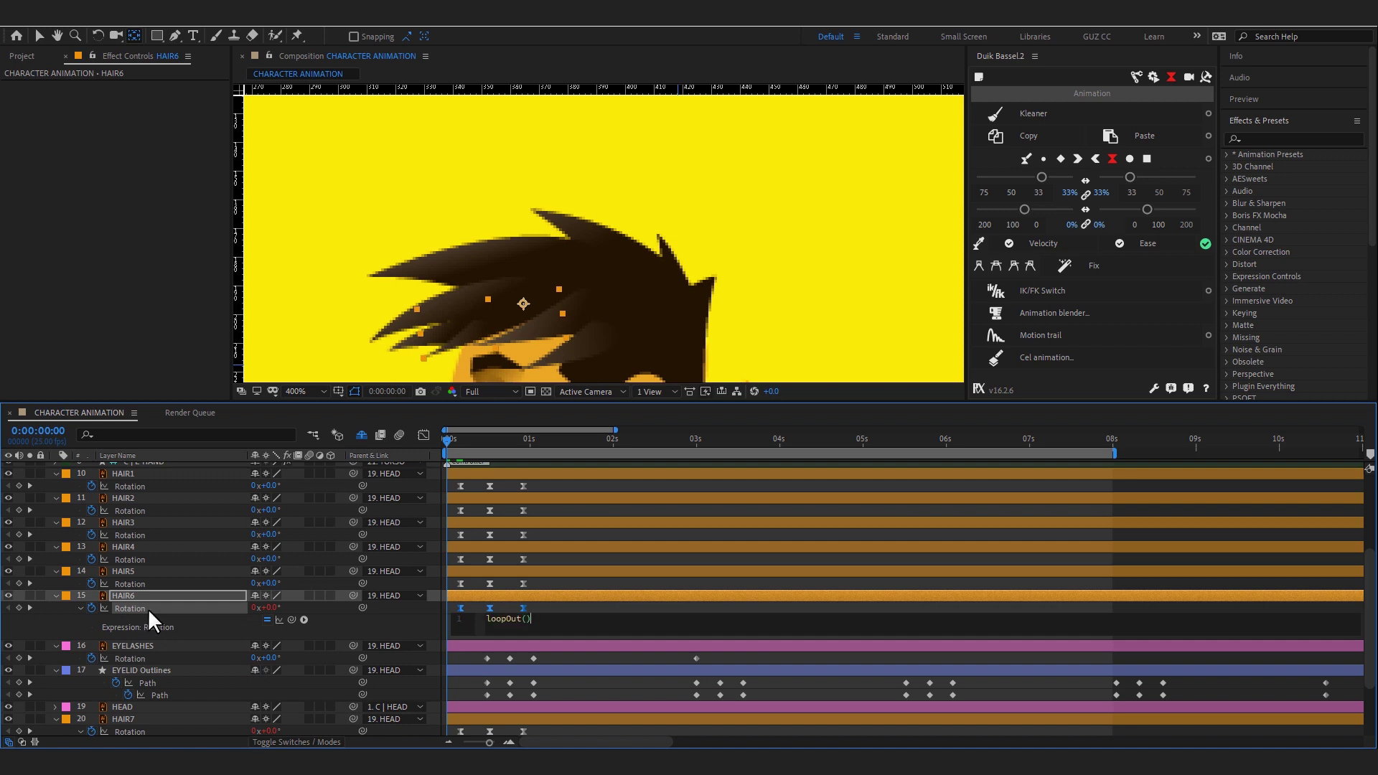
left_click(112, 583)
key("ctrl+v")
left_click(90, 560)
key("ctrl+v")
left_click(97, 534)
key("ctrl+v")
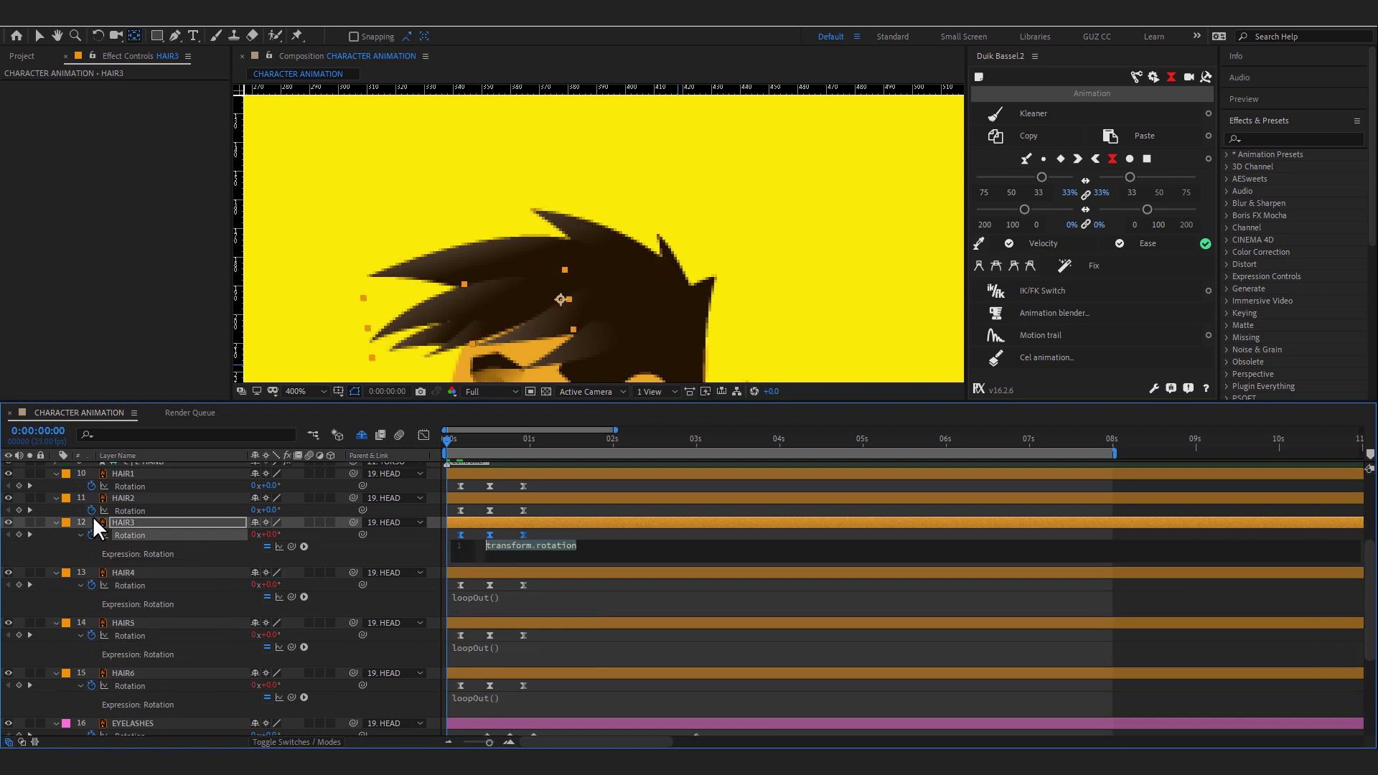
left_click(102, 510)
type("loopOut()")
- Give HAIR1 Rotation the loopOut() expression and collapse the expression rows
scroll(103, 513, "up", 3)
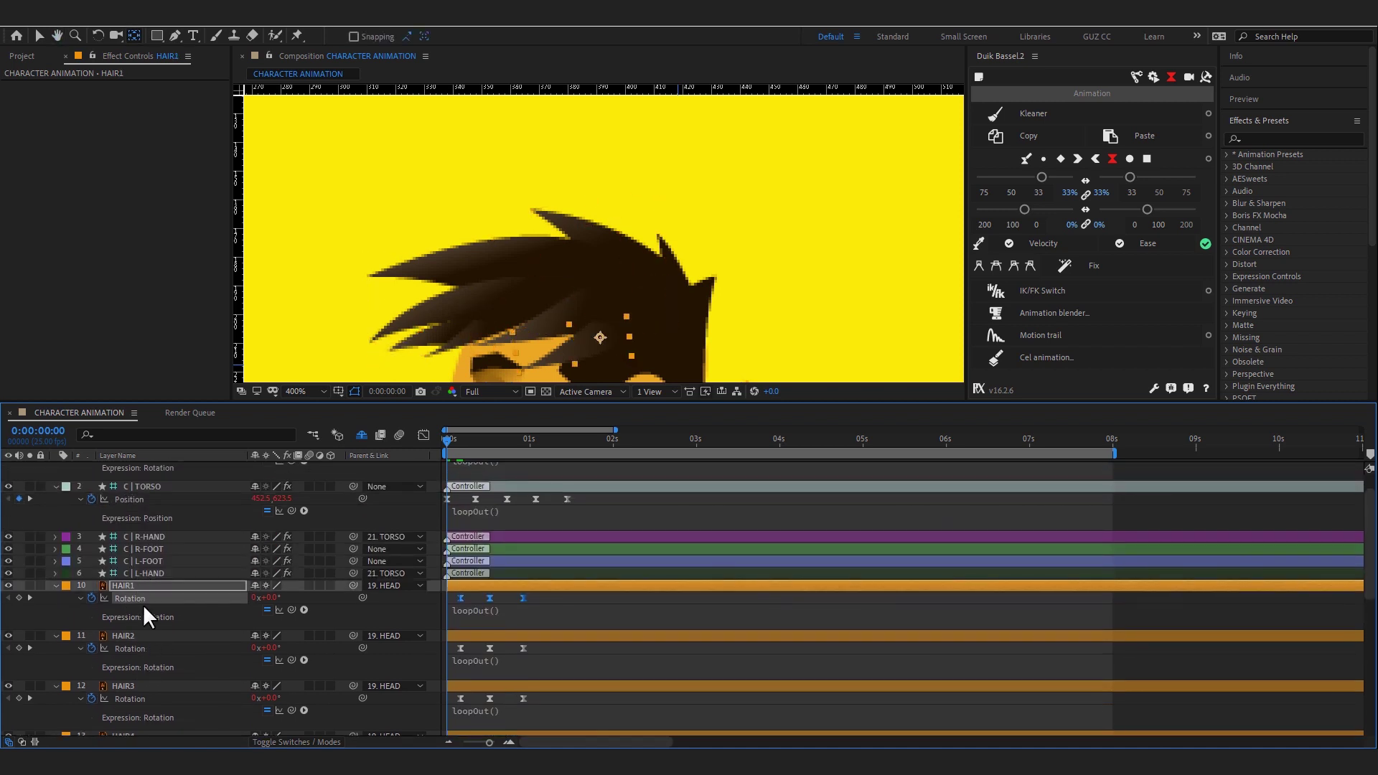
left_click(65, 585)
left_click(122, 302)
key("u")
key("F2")
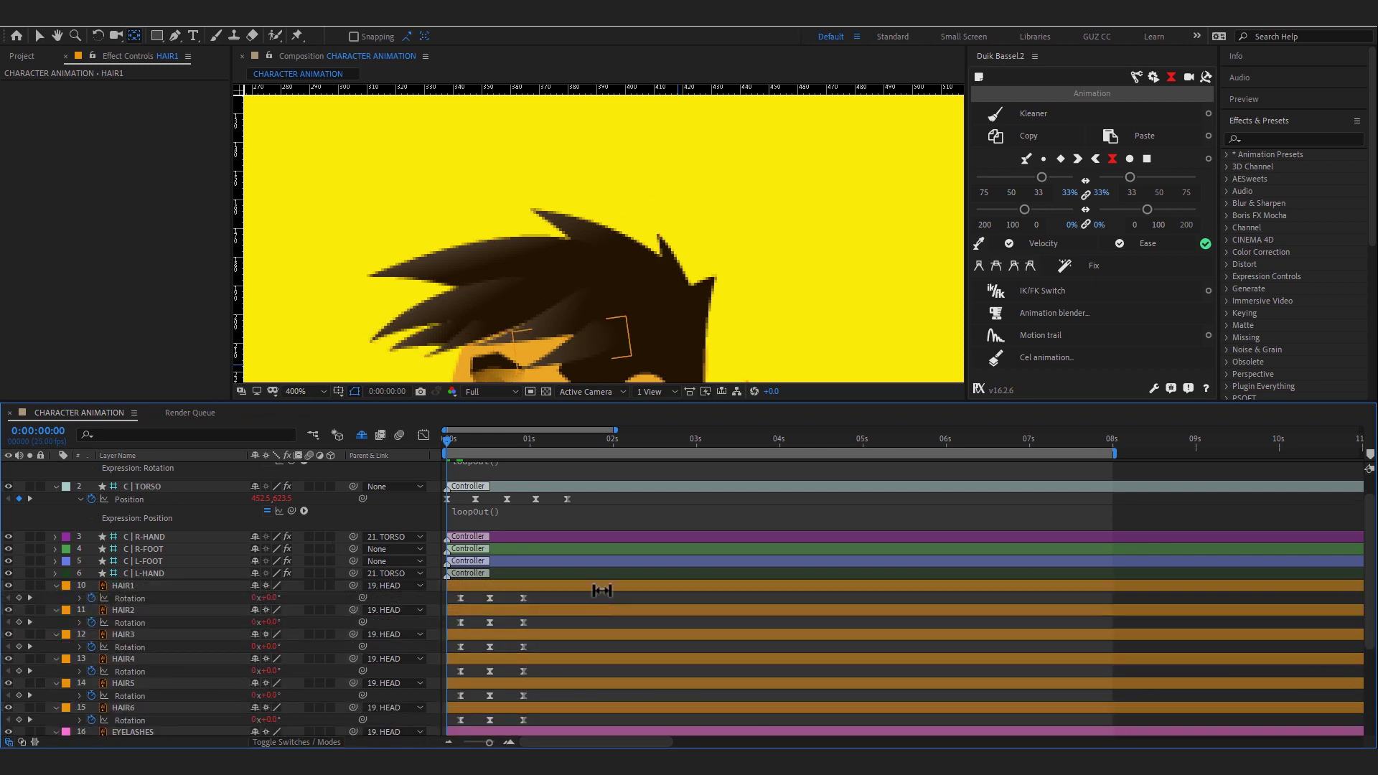
scroll(830, 230, "down", 1)
scroll(700, 307, "down", 1)
- Play back and scrub the first frames to check the looping hair
key("space")
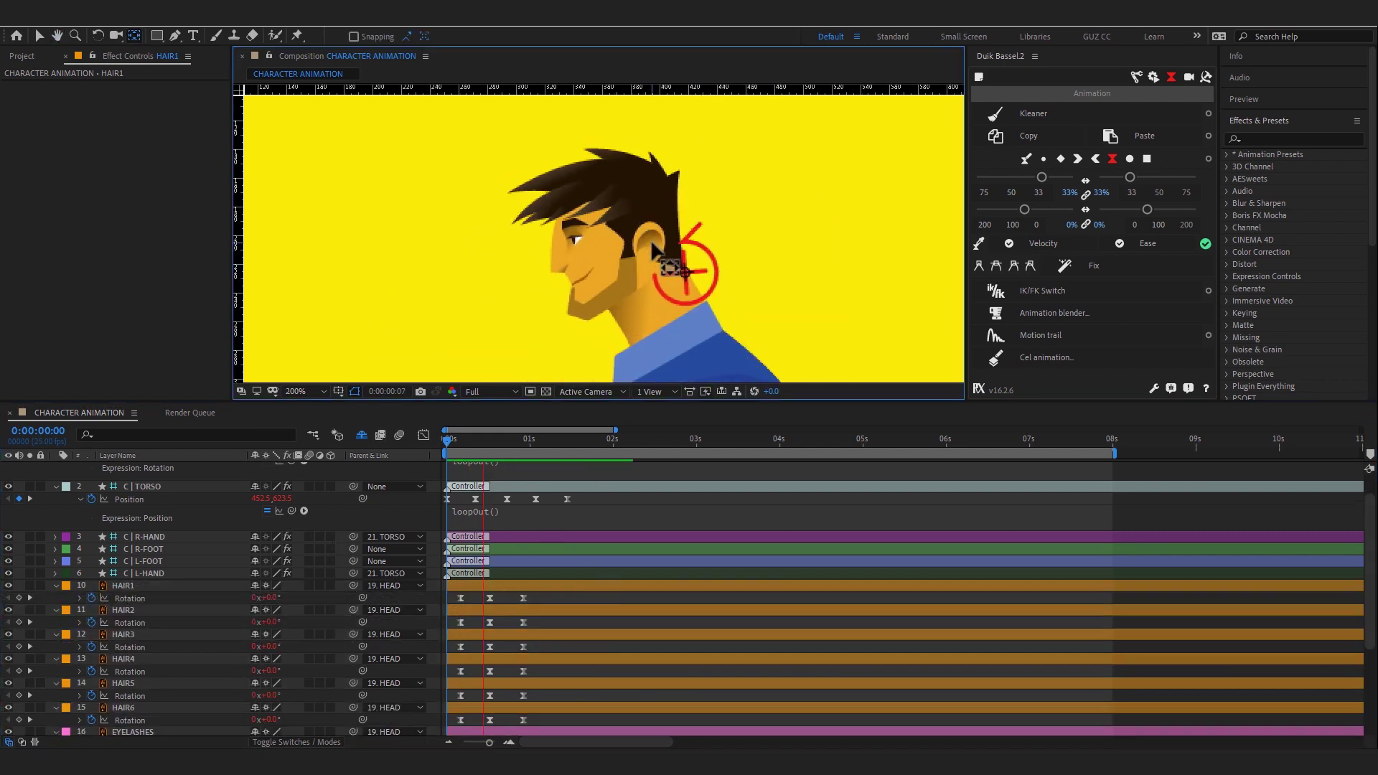
left_click(454, 437)
left_click_drag(455, 437, 488, 455)
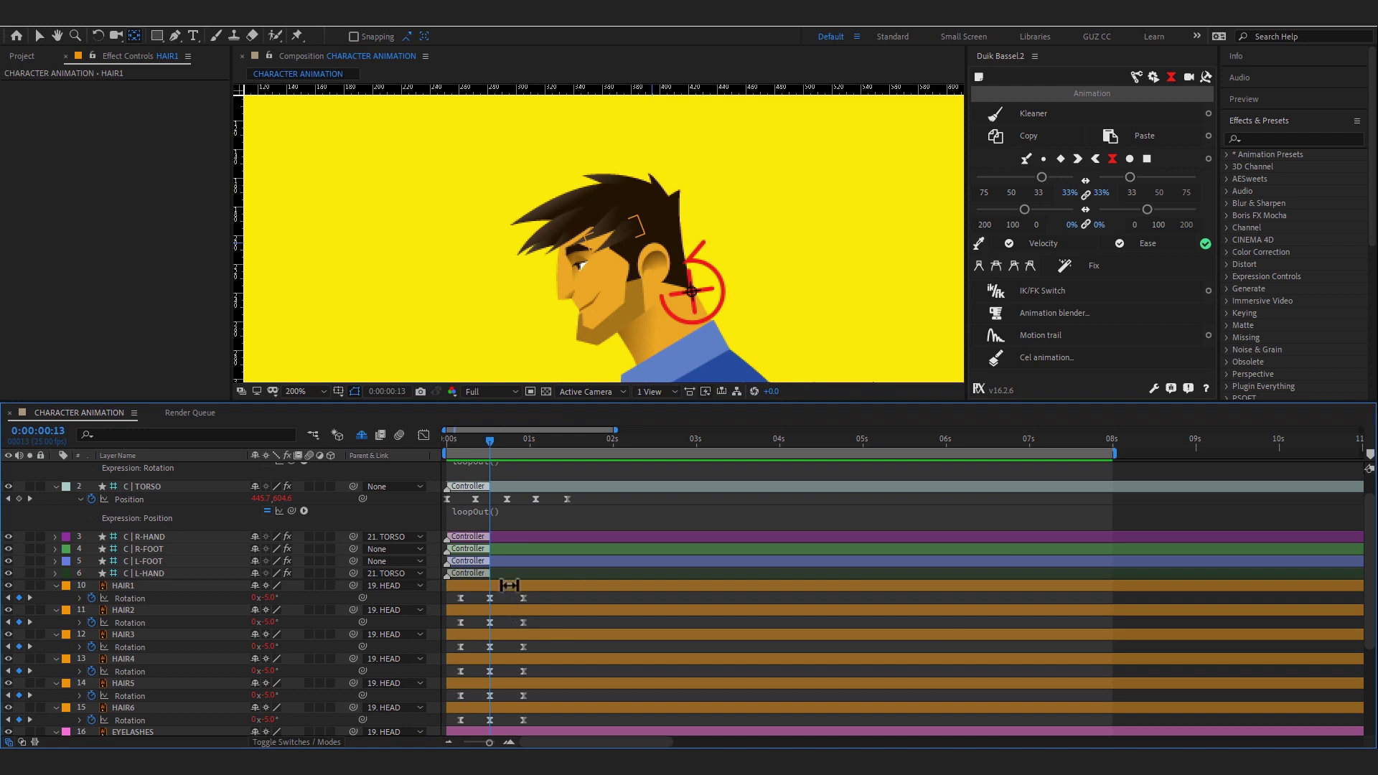
- Rotate the hair strands further at frame 13
left_click_drag(458, 443, 493, 449)
left_click_drag(482, 592, 498, 726)
left_click_drag(269, 598, 278, 597)
left_click(566, 589)
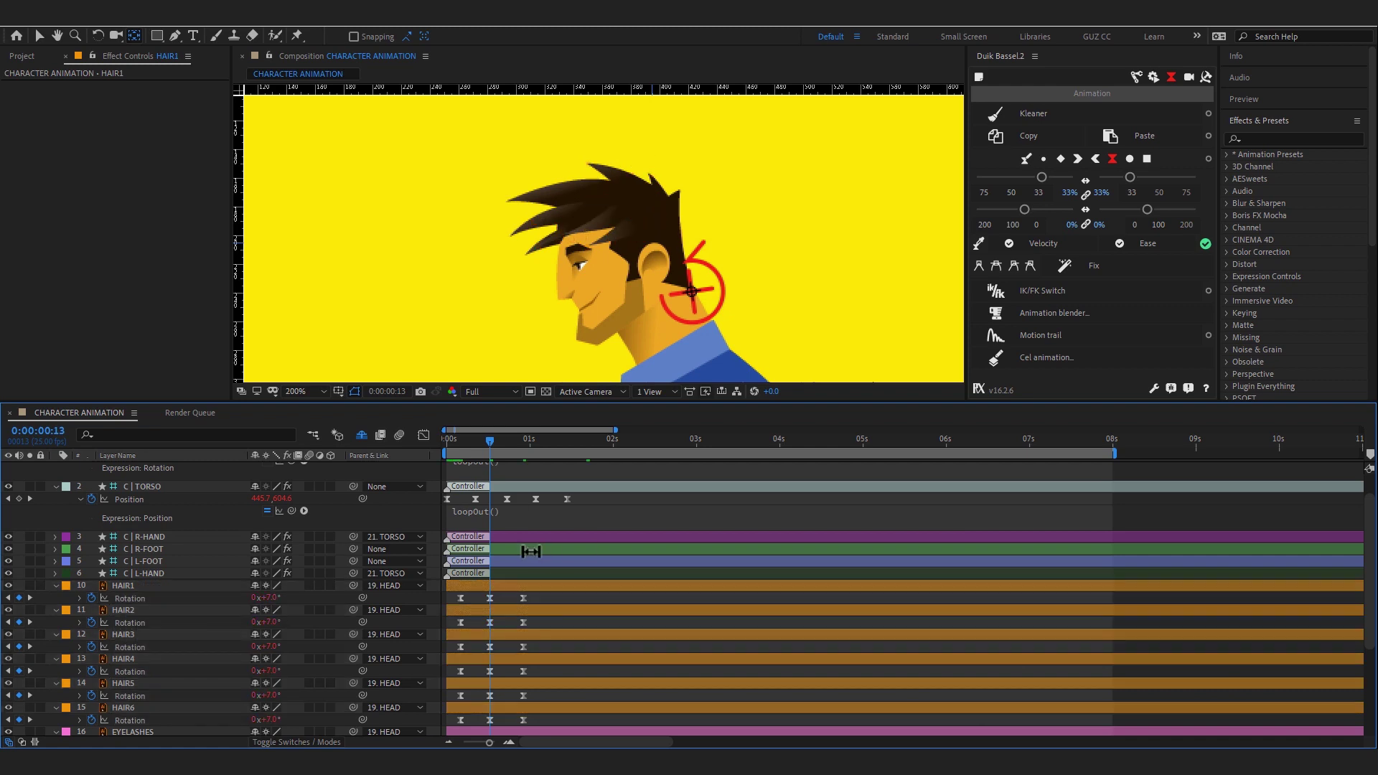
scroll(531, 574, "down", 3)
left_click_drag(501, 518, 479, 527)
left_click(489, 668)
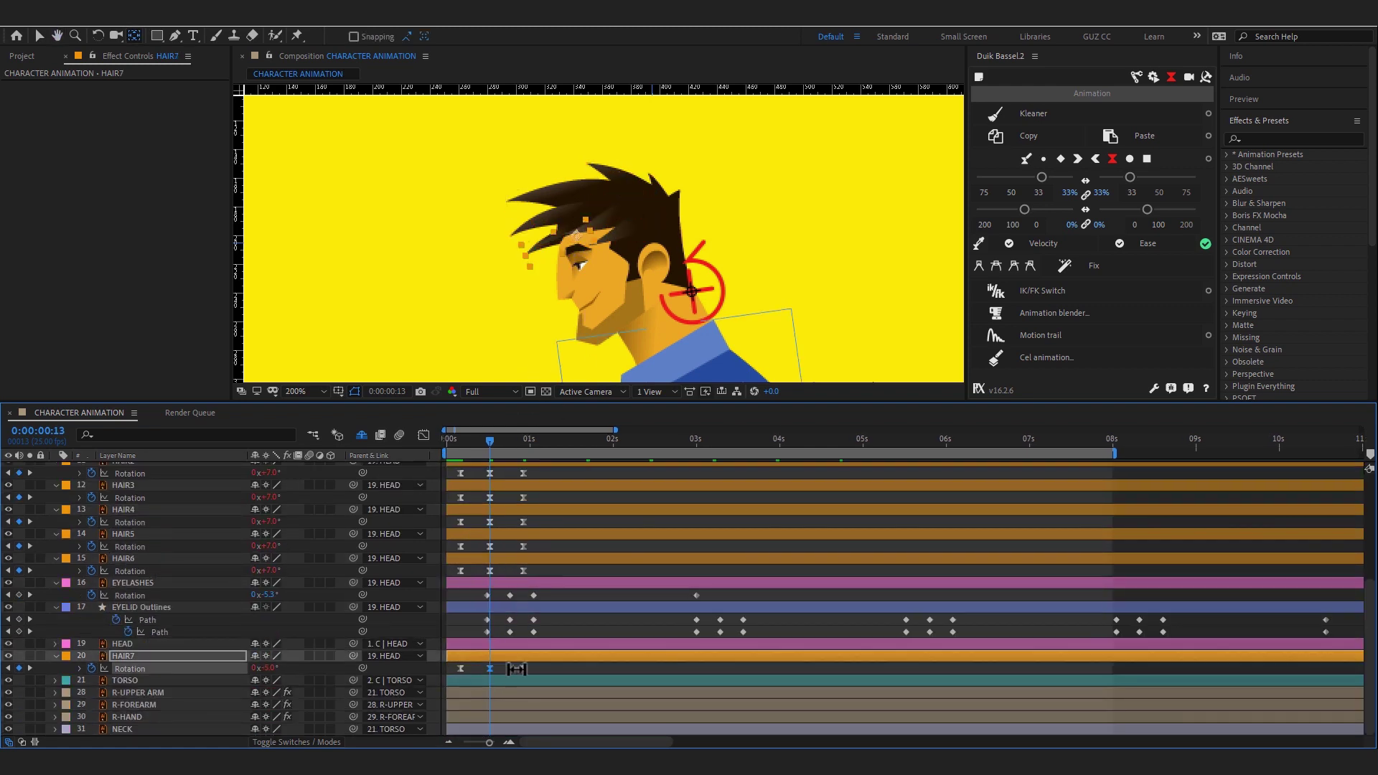
- Swing all seven hair strands back at frame 4
left_click_drag(505, 451, 460, 450)
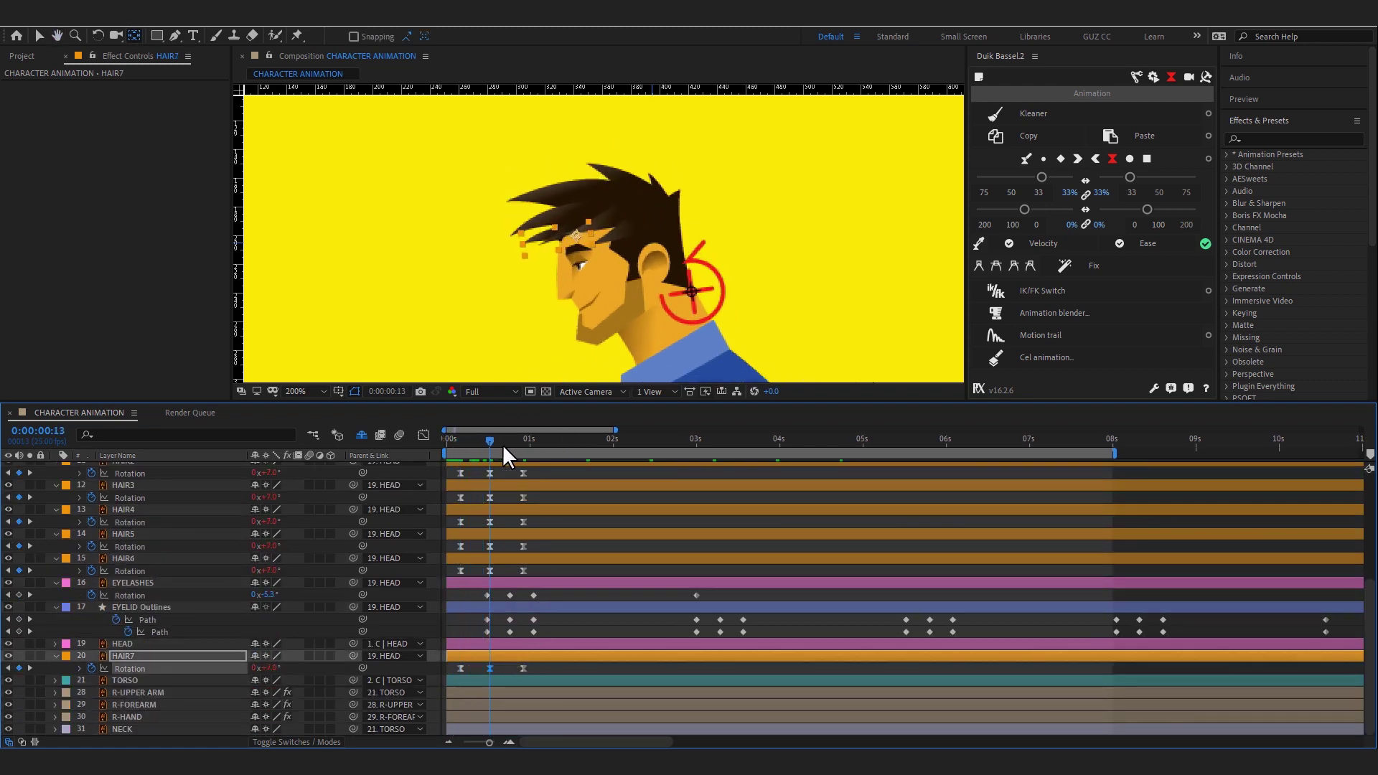
scroll(572, 639, "up", 5)
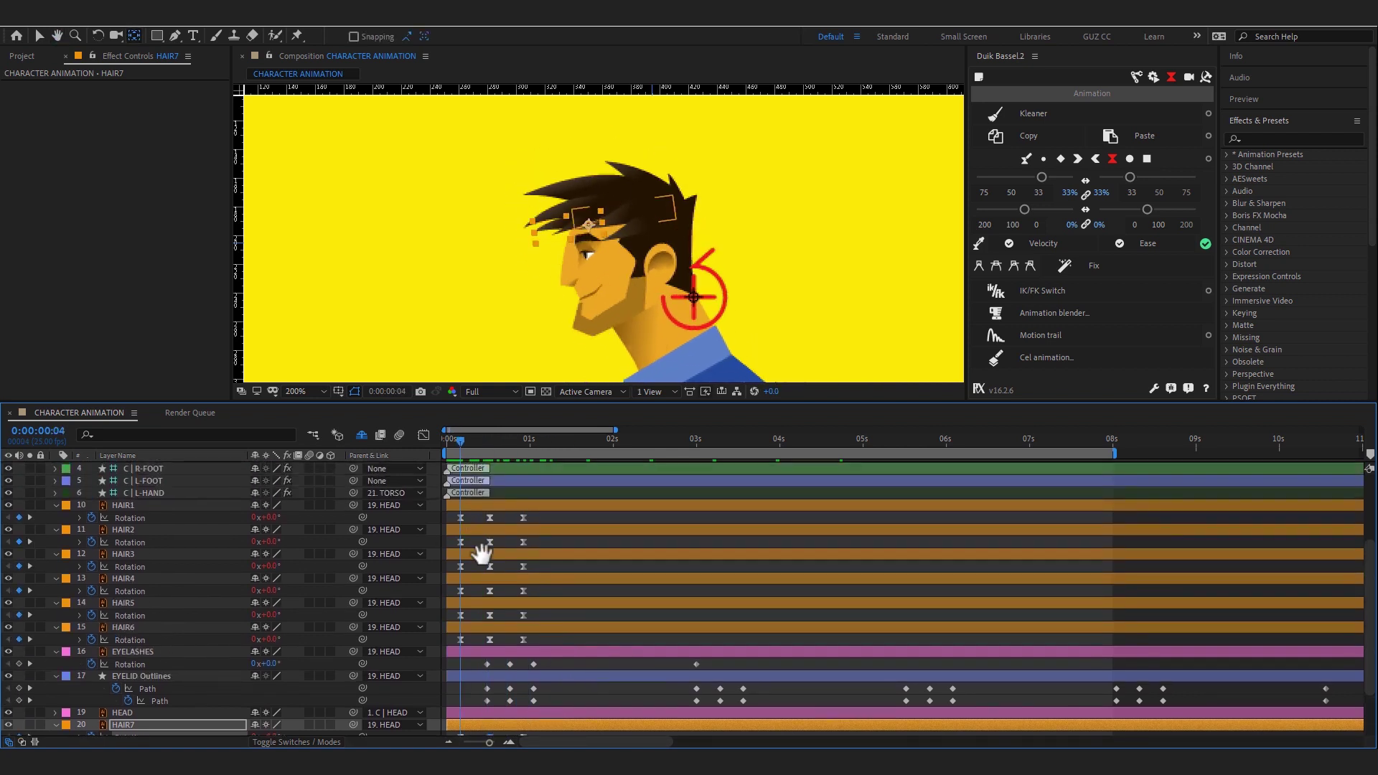
left_click_drag(480, 548, 447, 680)
scroll(574, 524, "down", 3)
left_click(461, 689, "shift")
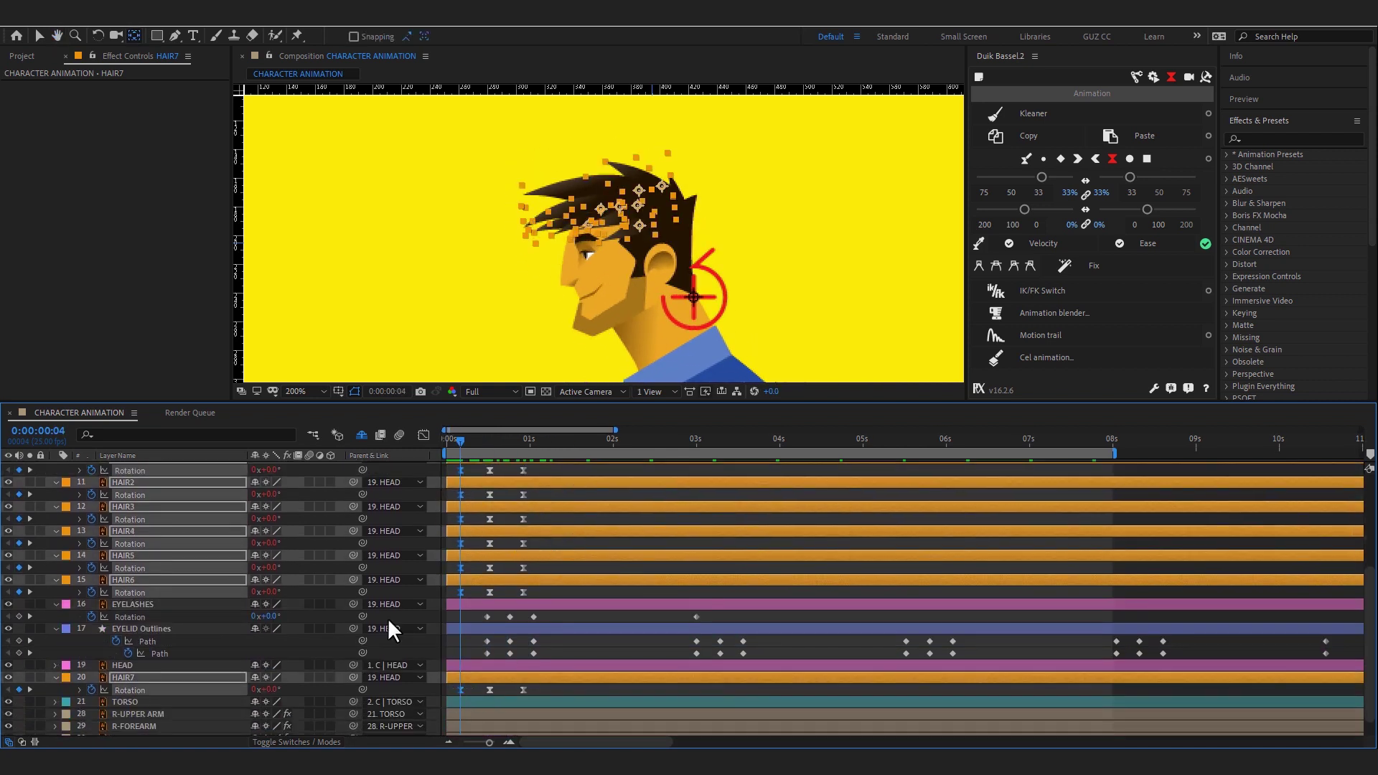
left_click_drag(267, 689, 263, 690)
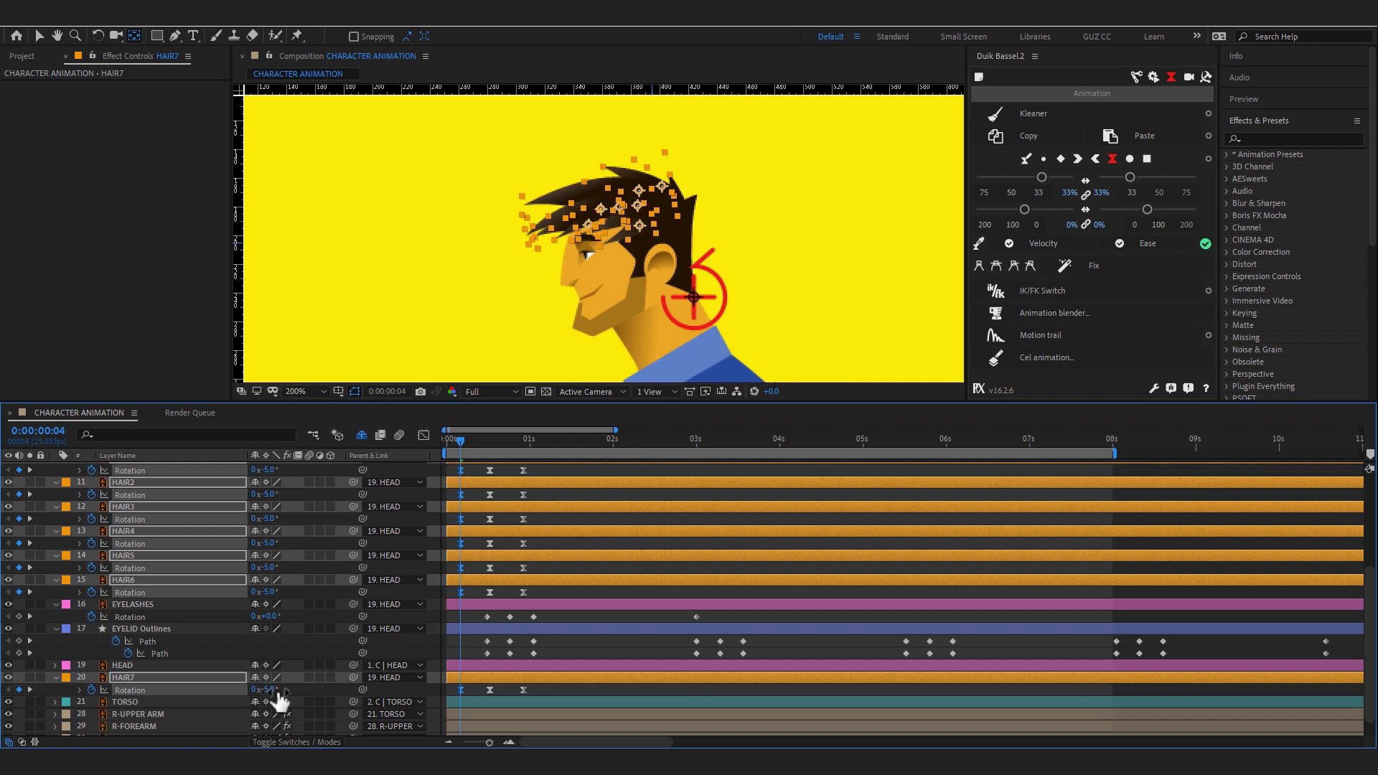
- Copy the frame-4 hair rotation keyframes to frame 23 with Duik and preview
left_click(526, 442)
left_click(1019, 137)
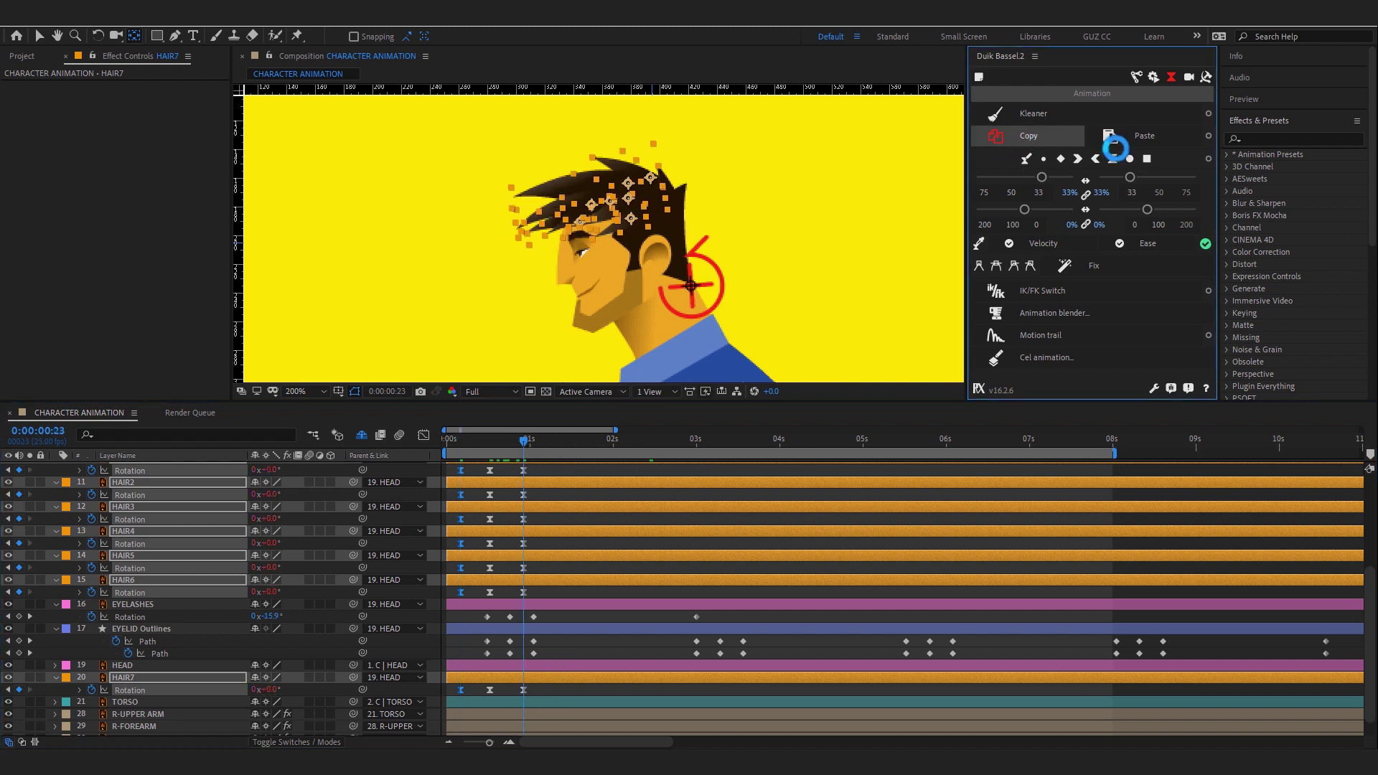
left_click(1111, 146)
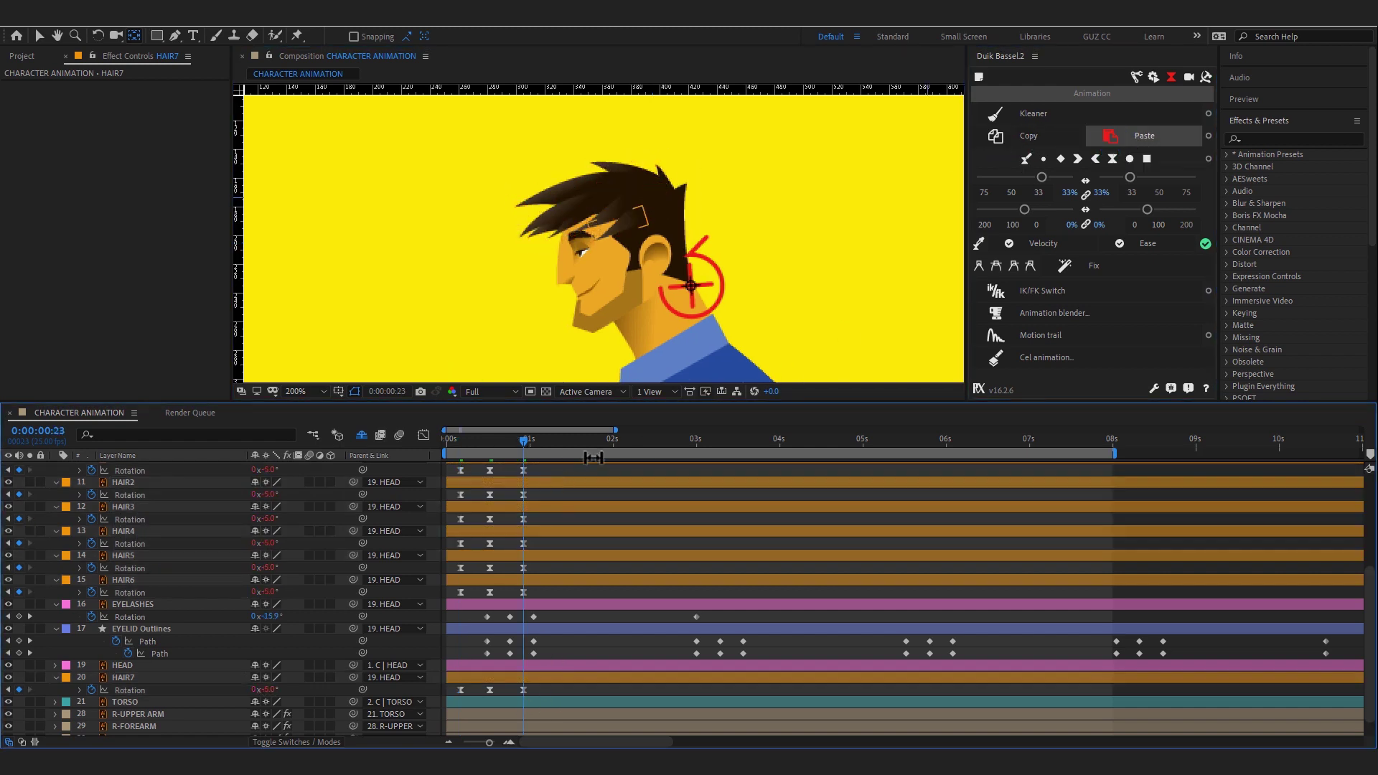
key("space")
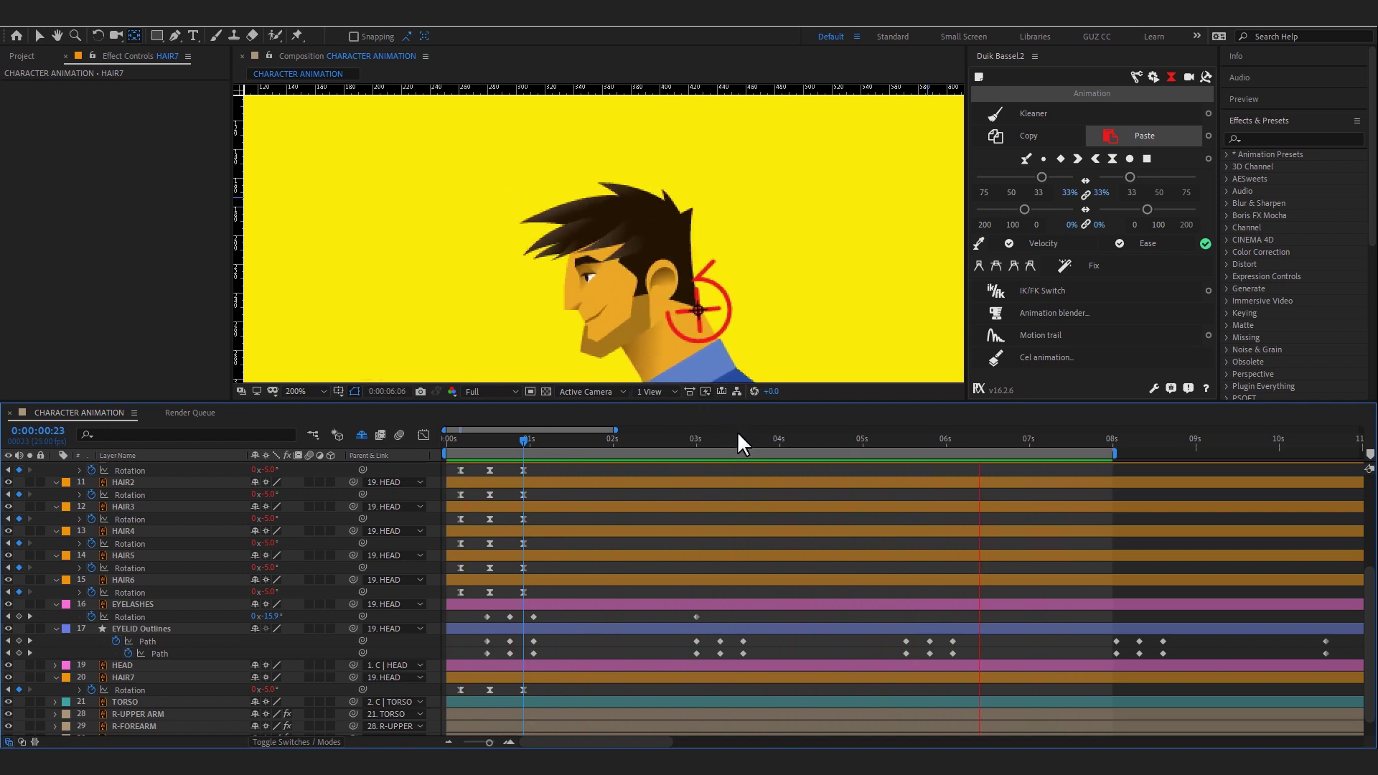
- Stop the preview and maximise the Composition panel to fill the screen
left_click(511, 445)
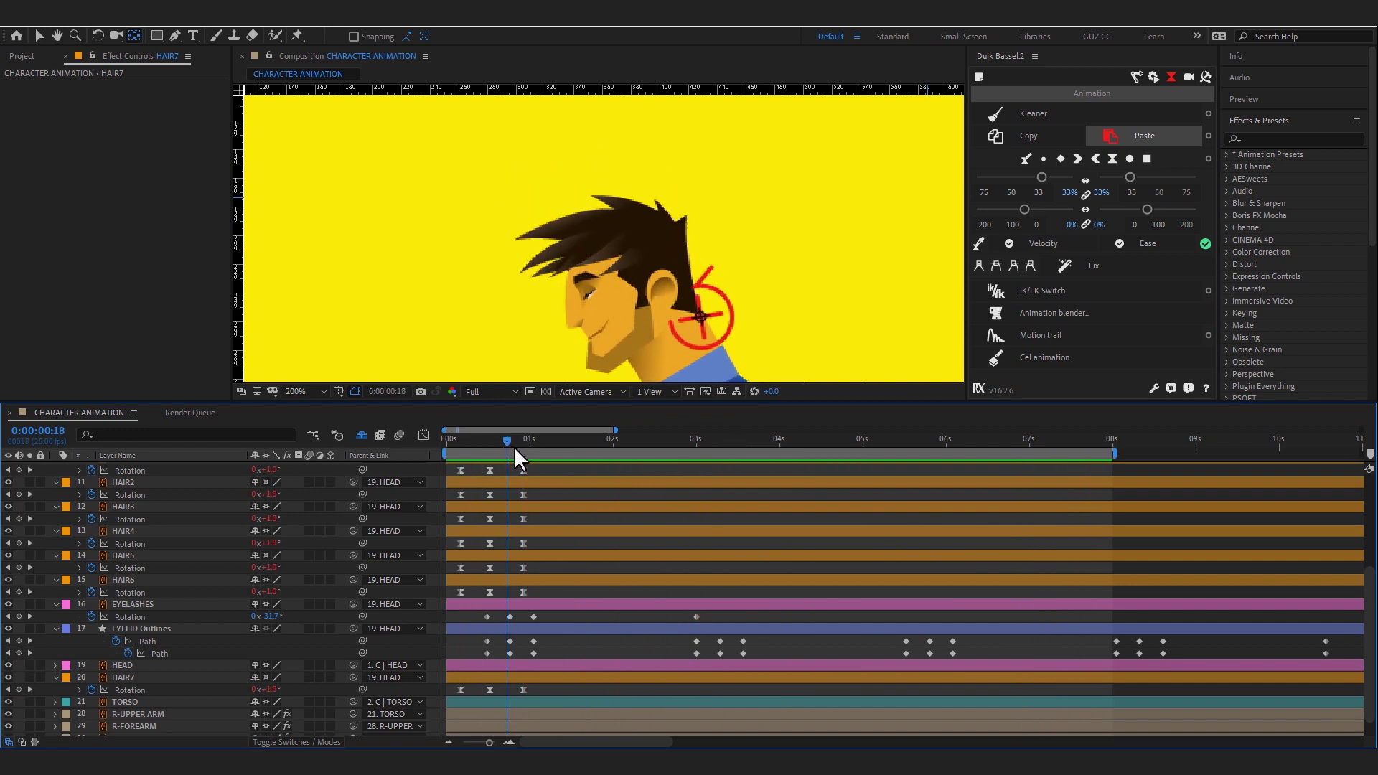
scroll(737, 259, "down", 1)
scroll(697, 238, "down", 1)
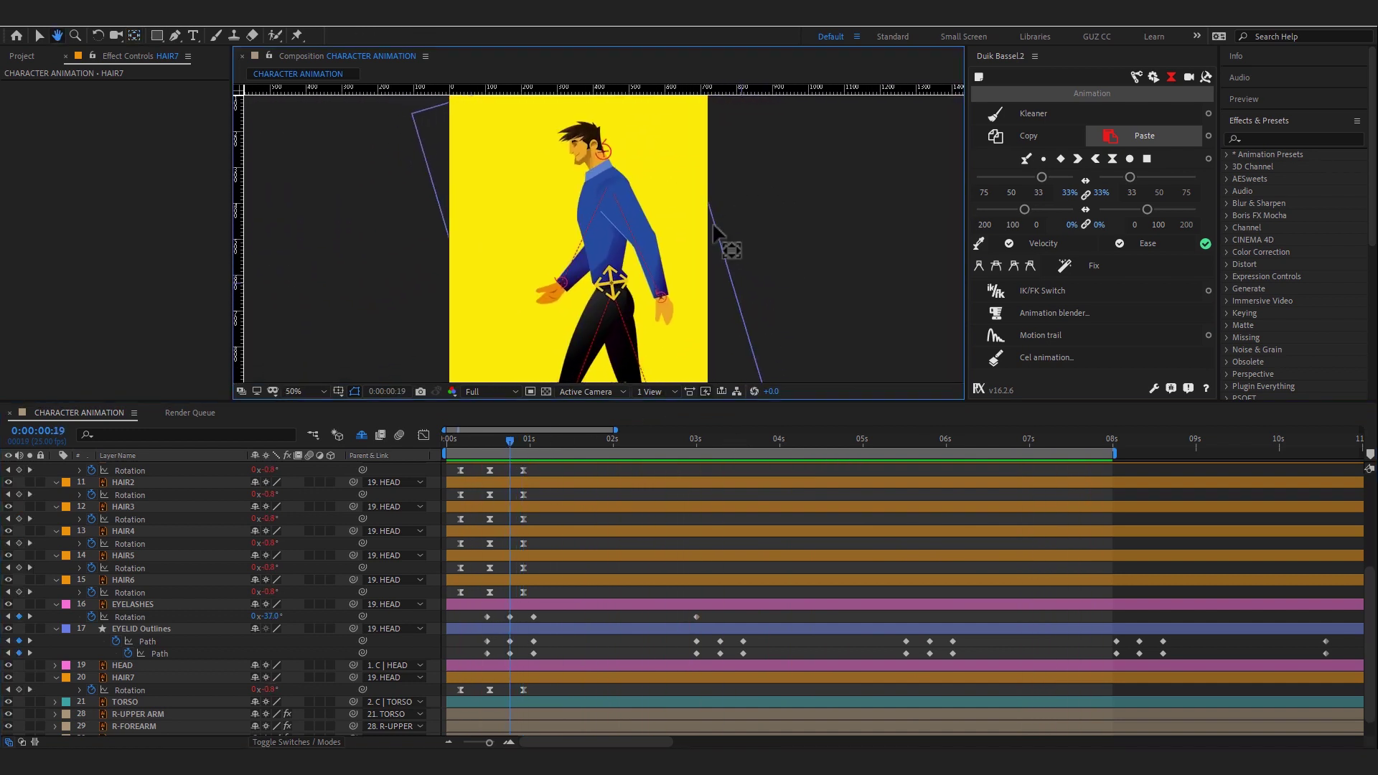
scroll(649, 344, "down", 1)
key("grave")
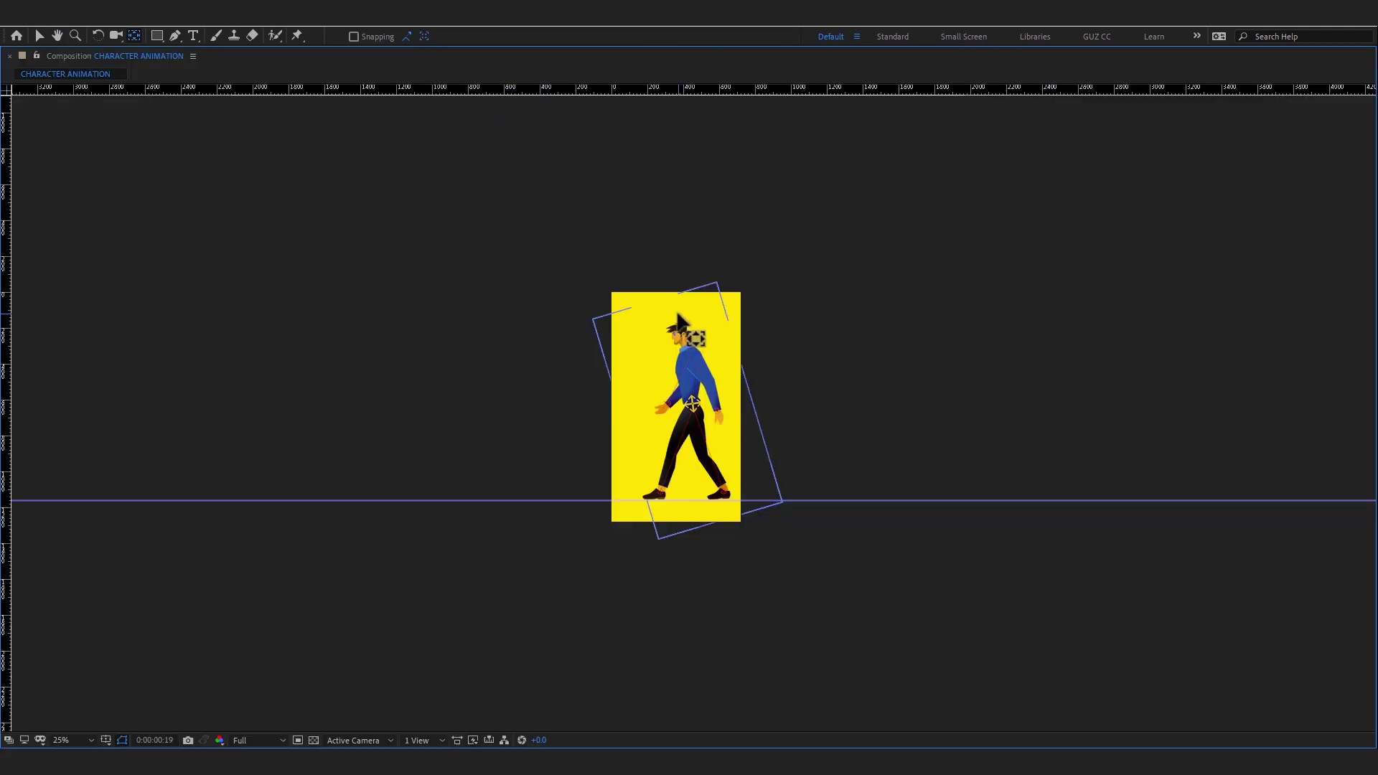
- Set magnification to 'Fit up to 100%' and play the walk cycle
scroll(683, 369, "up", 1)
scroll(683, 356, "up", 1)
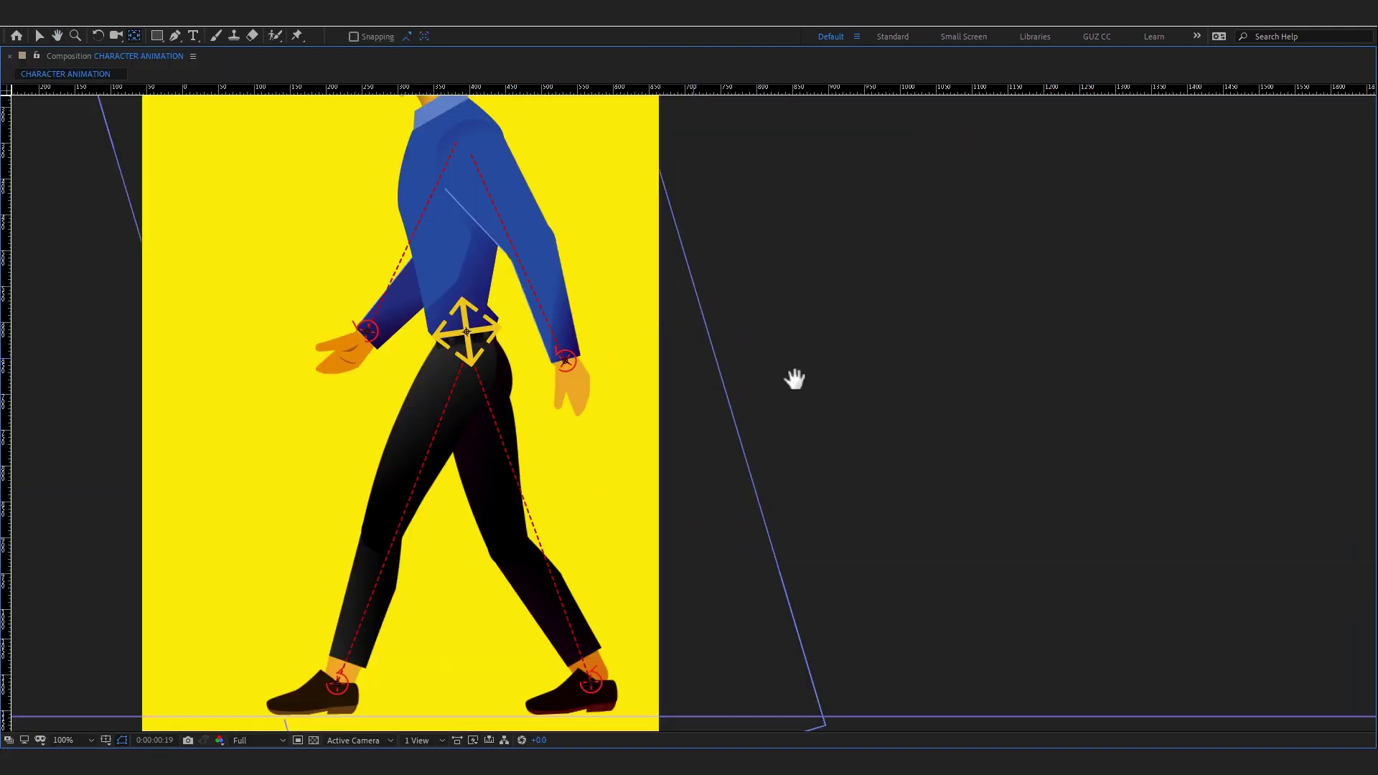
scroll(747, 385, "down", 1)
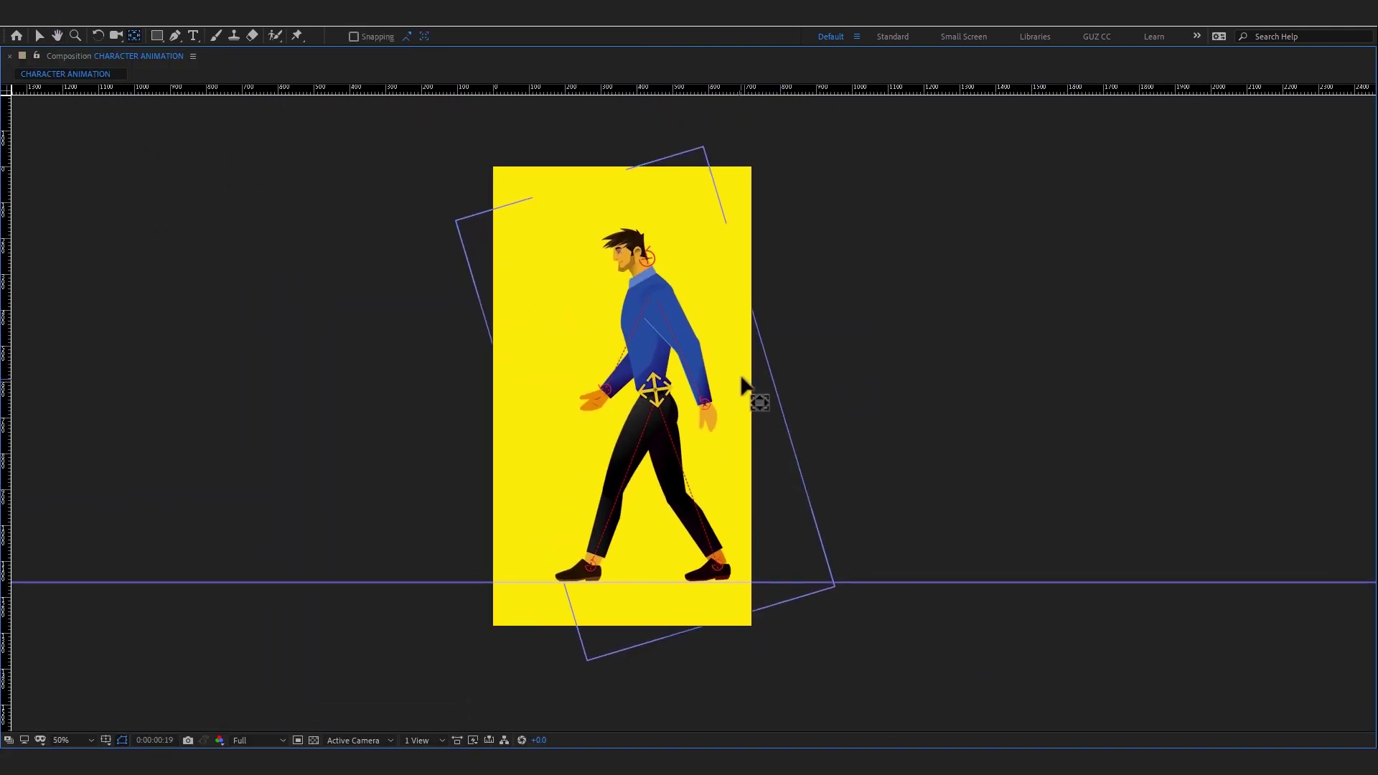
scroll(747, 373, "up", 1)
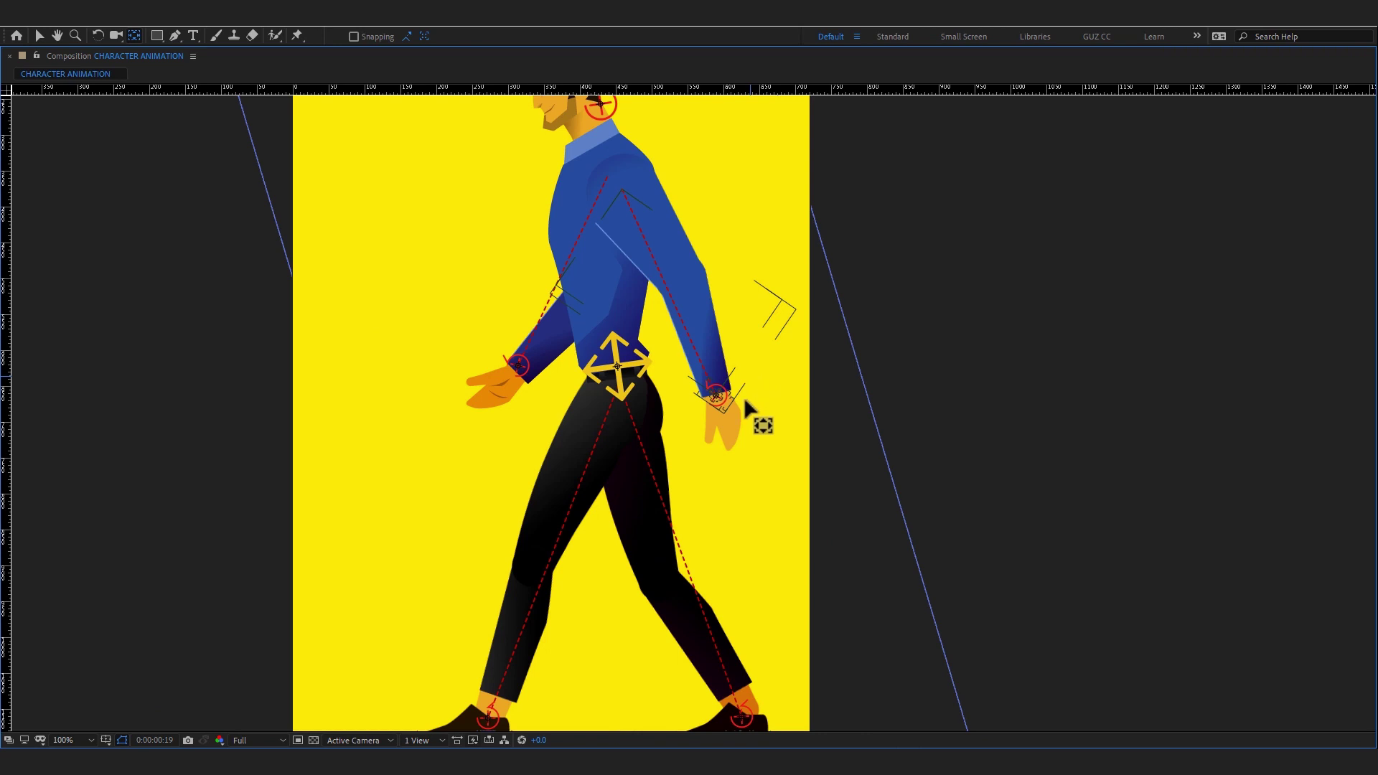
left_click(83, 743)
left_click(94, 500)
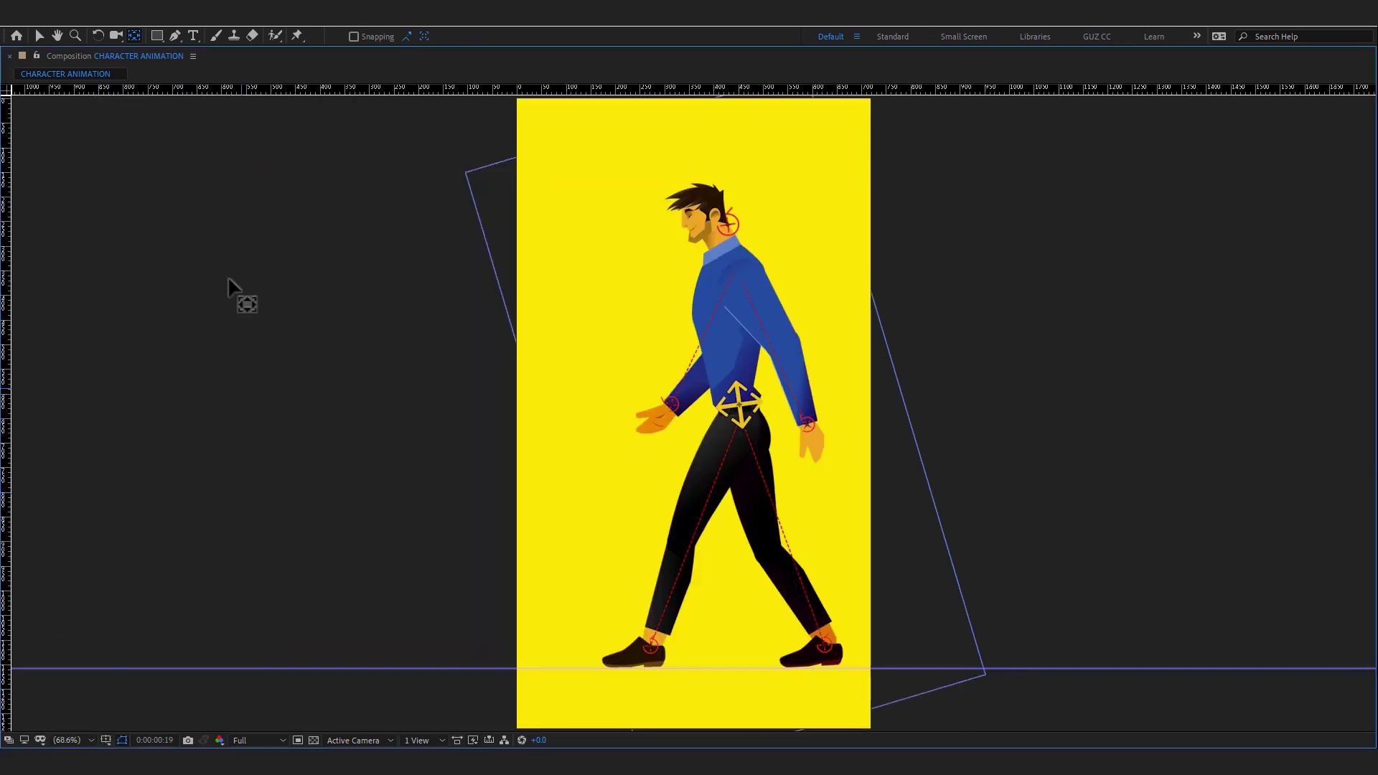
key("space")
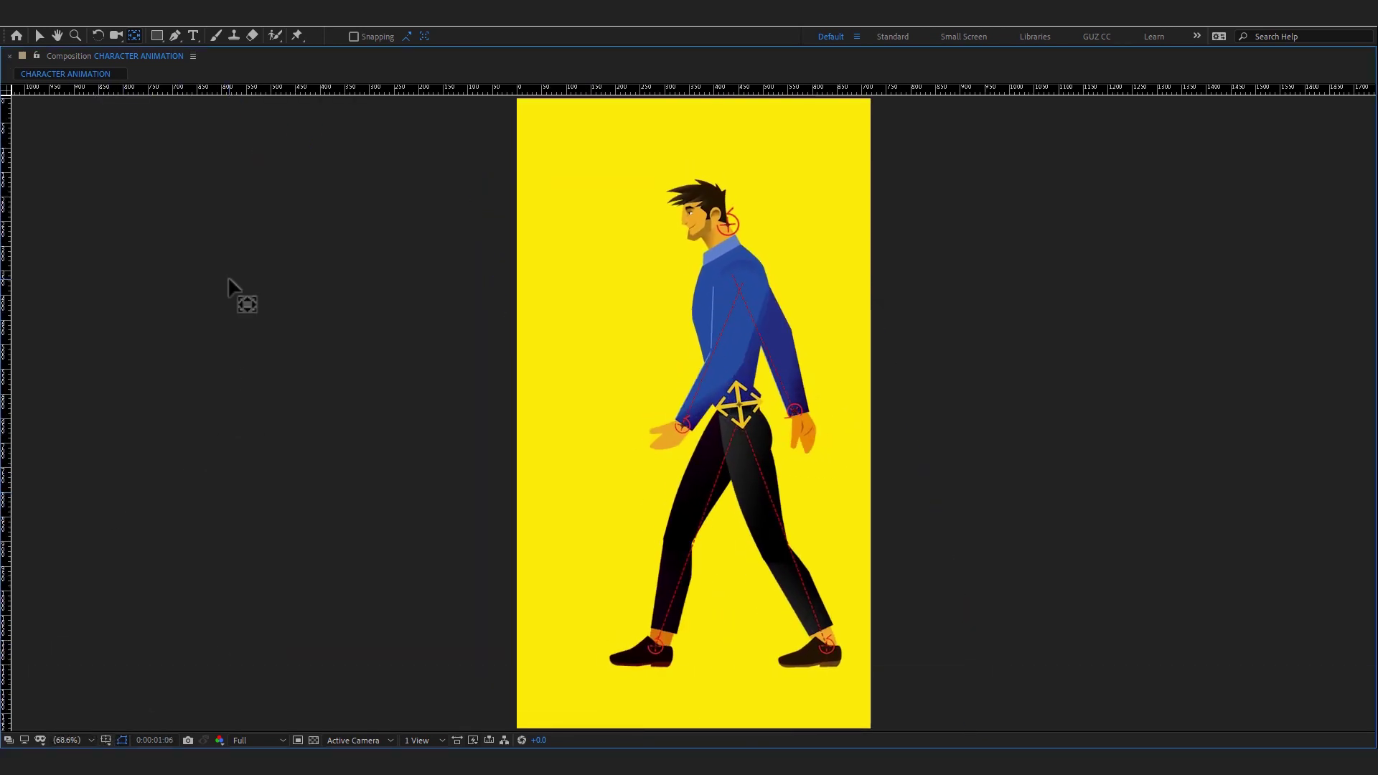